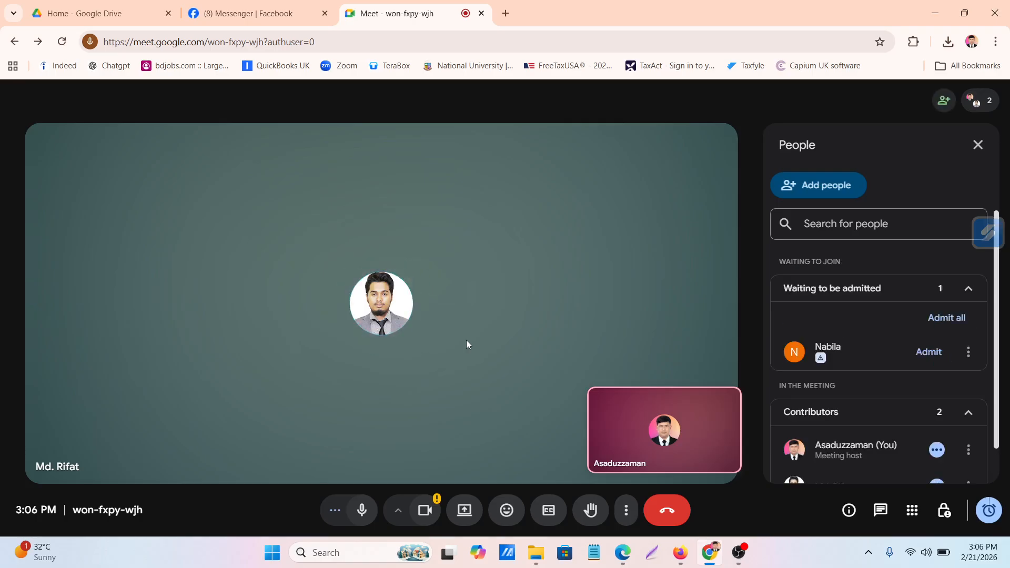
Admit the two guests waiting to join the meeting
{"action": "left_click", "coordinate": [926, 353]}
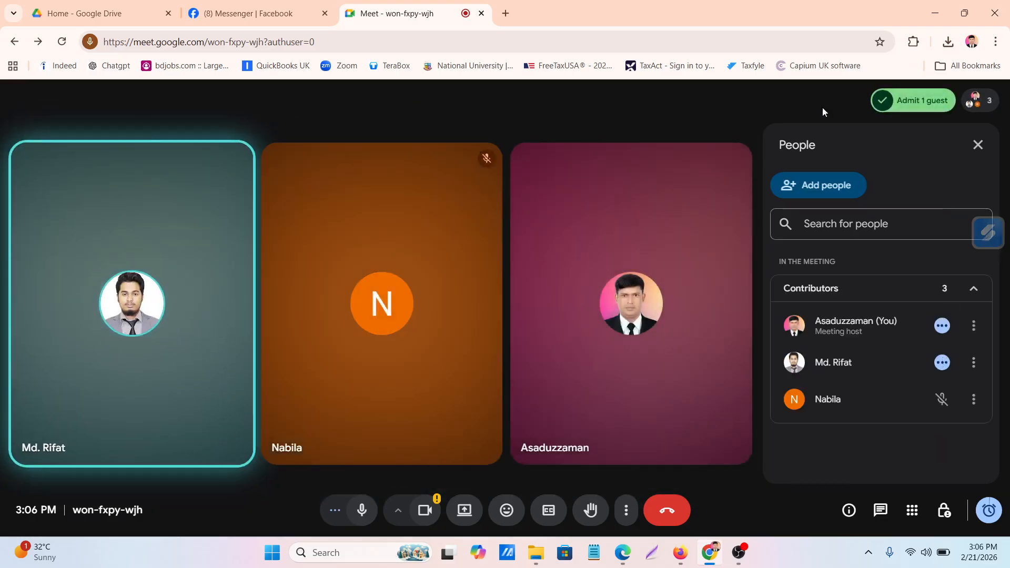
{"action": "left_click", "coordinate": [914, 107]}
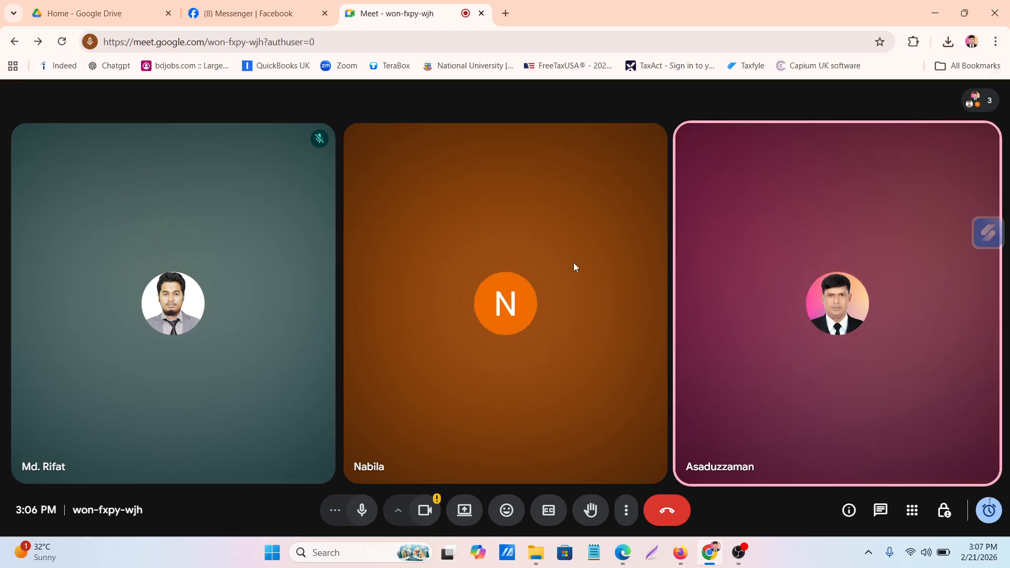
Search the web for "pdf to excel" in a new browser tab and open the iLovePDF PDF to Excel converter
{"action": "left_click", "coordinate": [505, 13]}
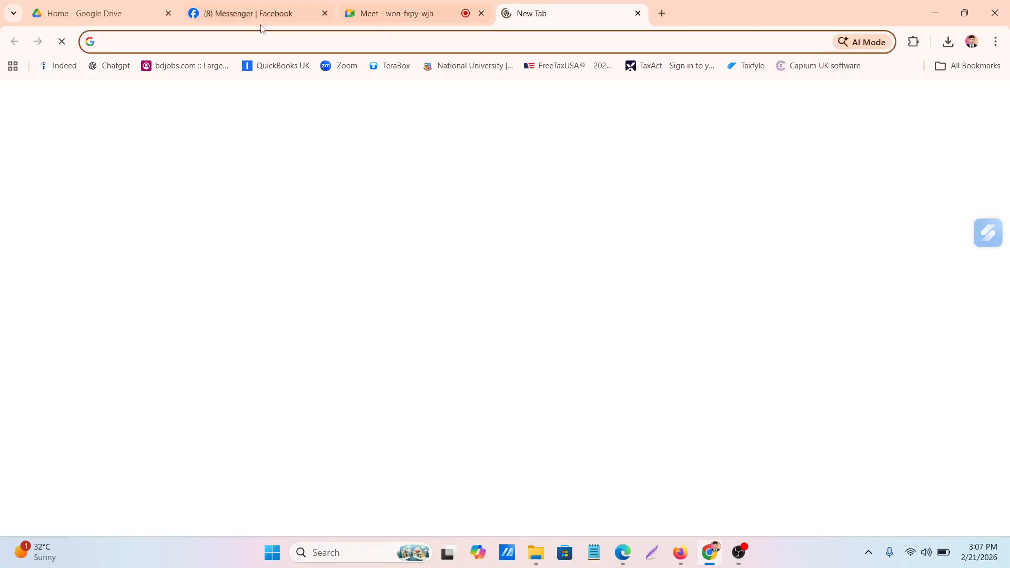
{"action": "left_click", "coordinate": [198, 43]}
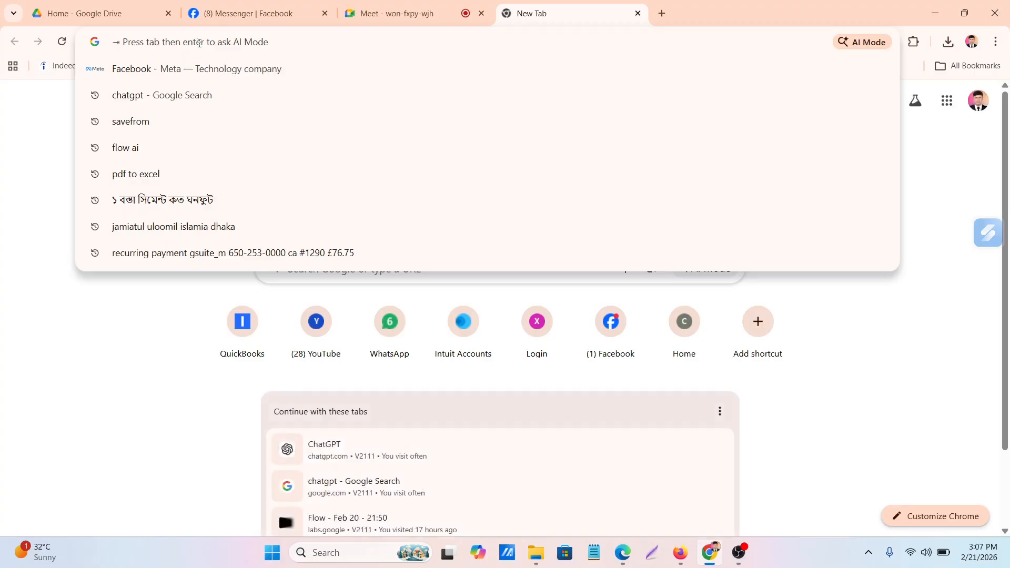
{"action": "type", "text": "pdf t"}
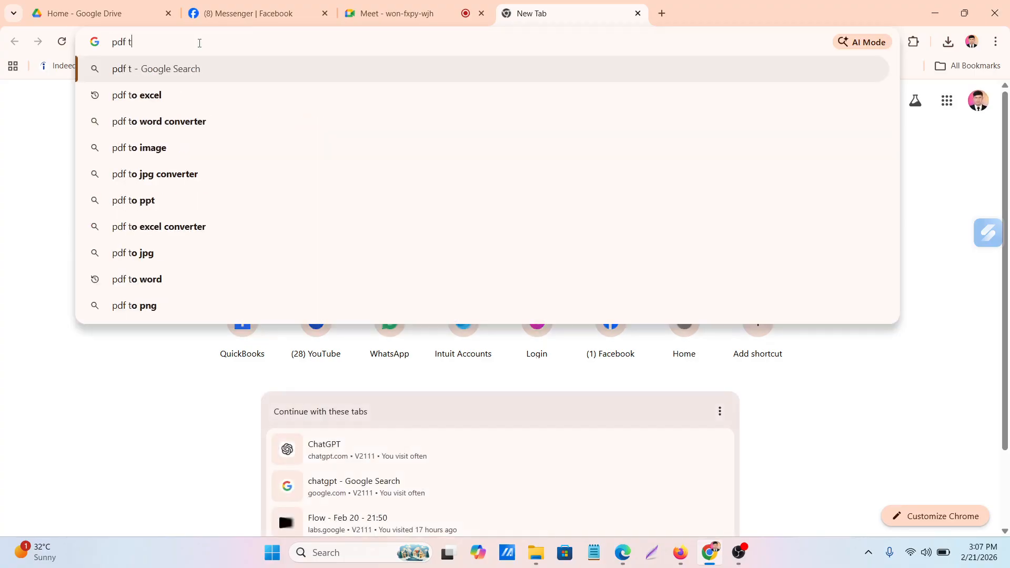
{"action": "type", "text": "o"}
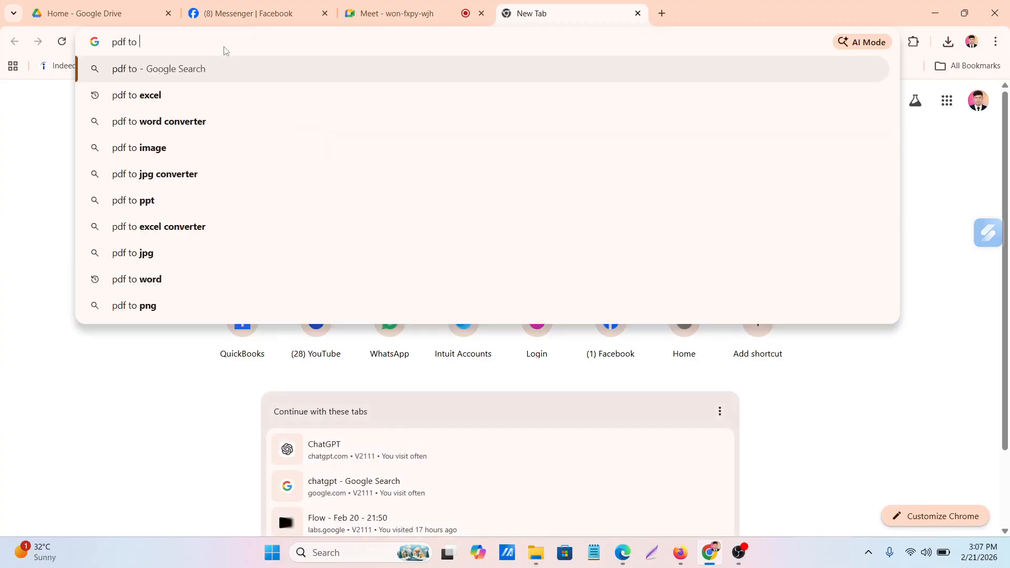
{"action": "left_click", "coordinate": [145, 97]}
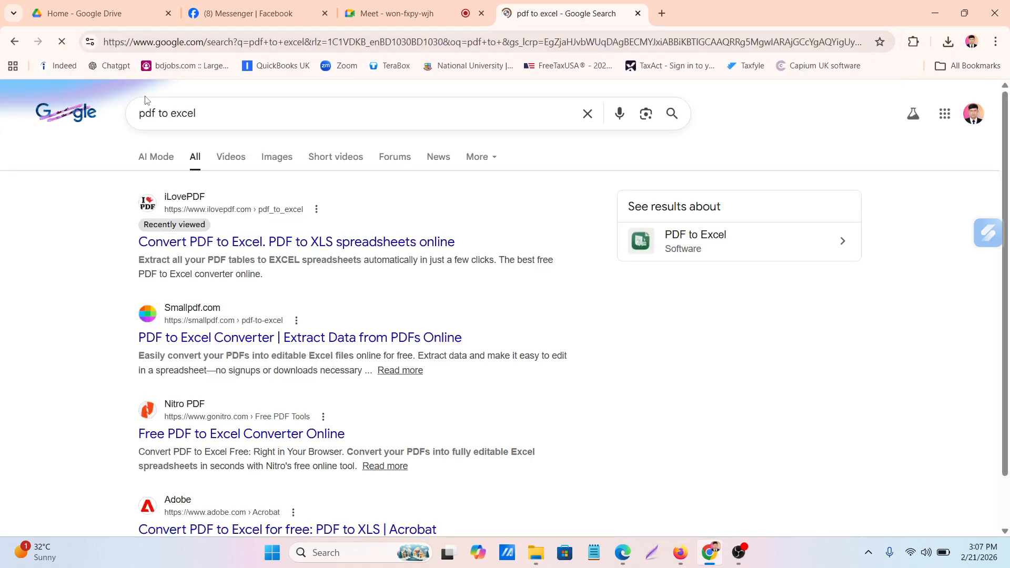
{"action": "left_click", "coordinate": [193, 208]}
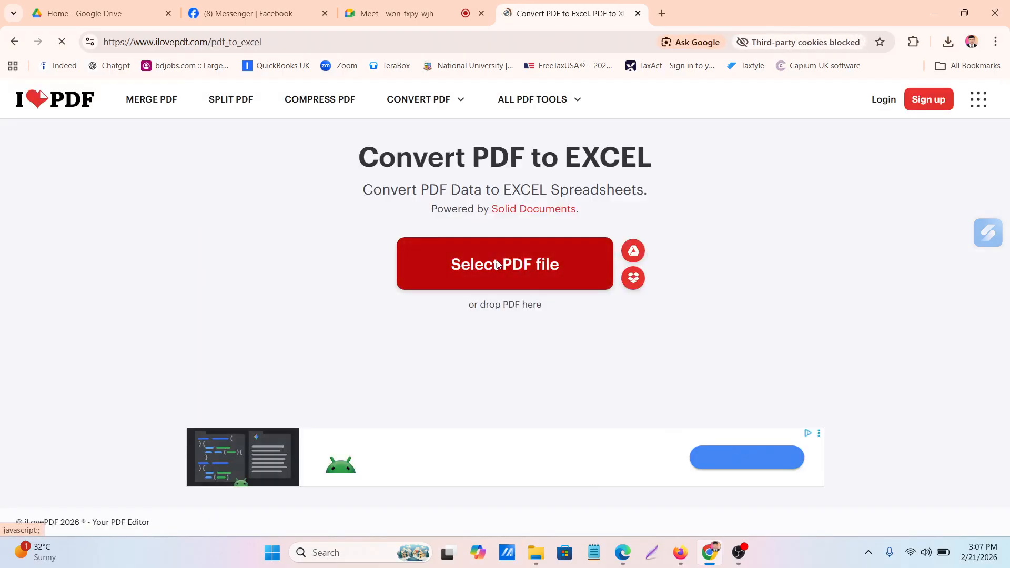
{"action": "left_click", "coordinate": [497, 265]}
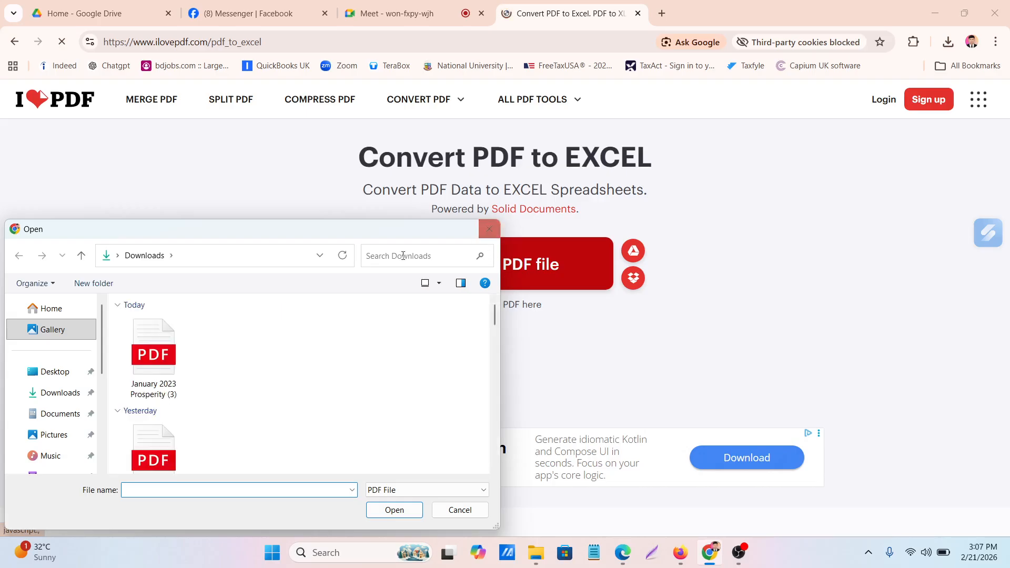
{"action": "left_click", "coordinate": [152, 360]}
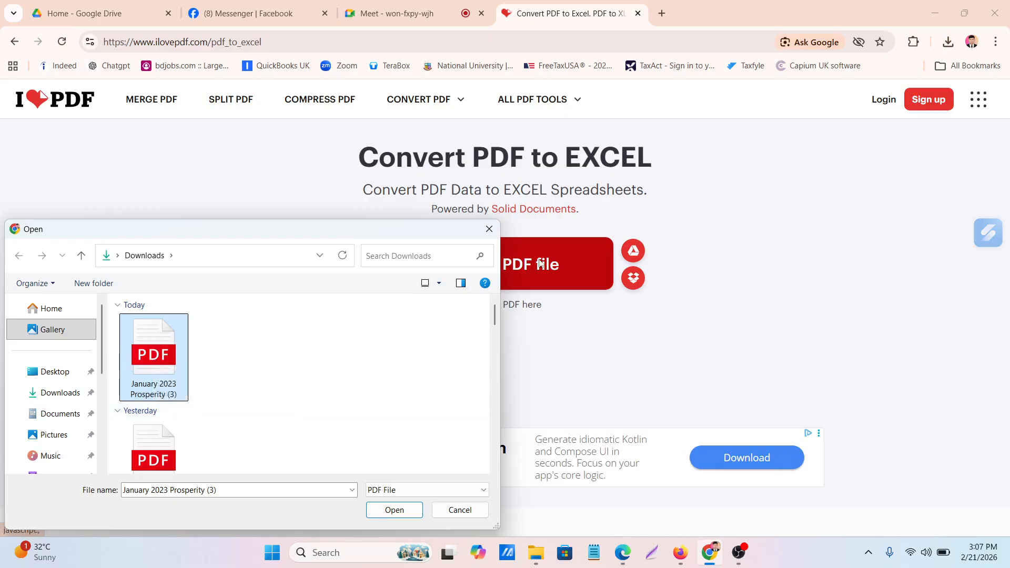
{"action": "left_click", "coordinate": [489, 229]}
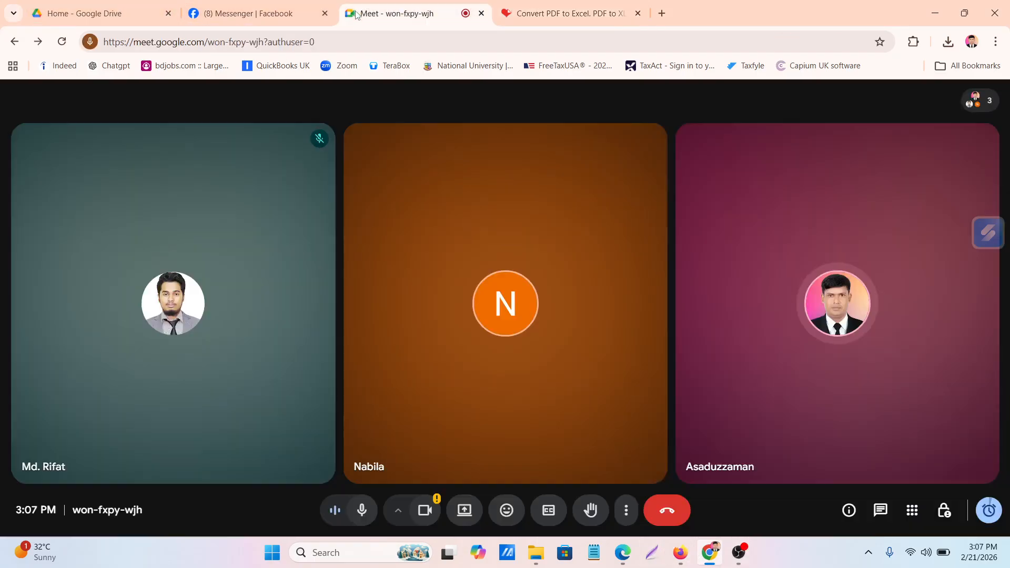
Present the entire screen in the Google Meet call and show the shared screen despite the infinity mirror
{"action": "left_click", "coordinate": [397, 13]}
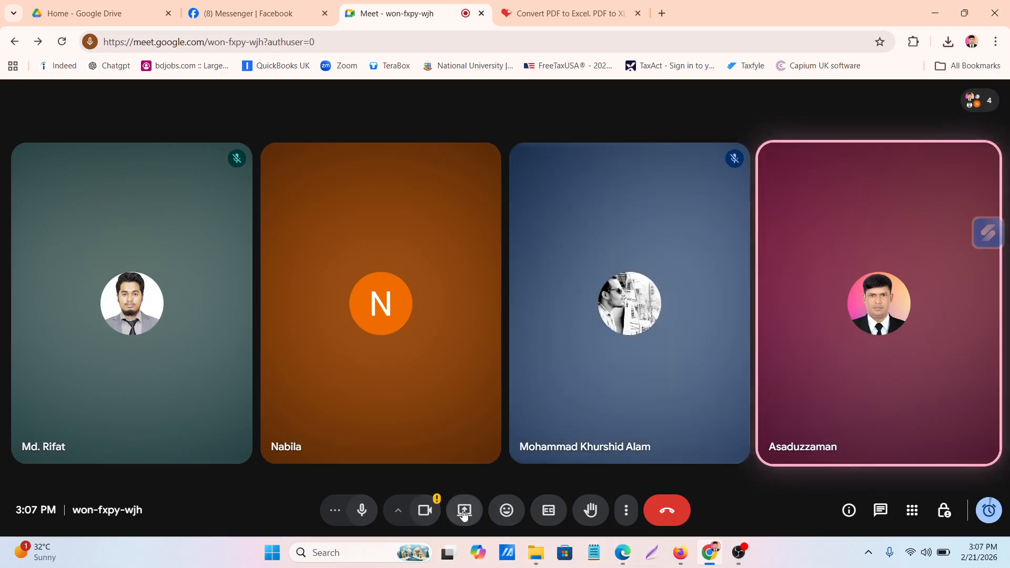
{"action": "left_click", "coordinate": [463, 513]}
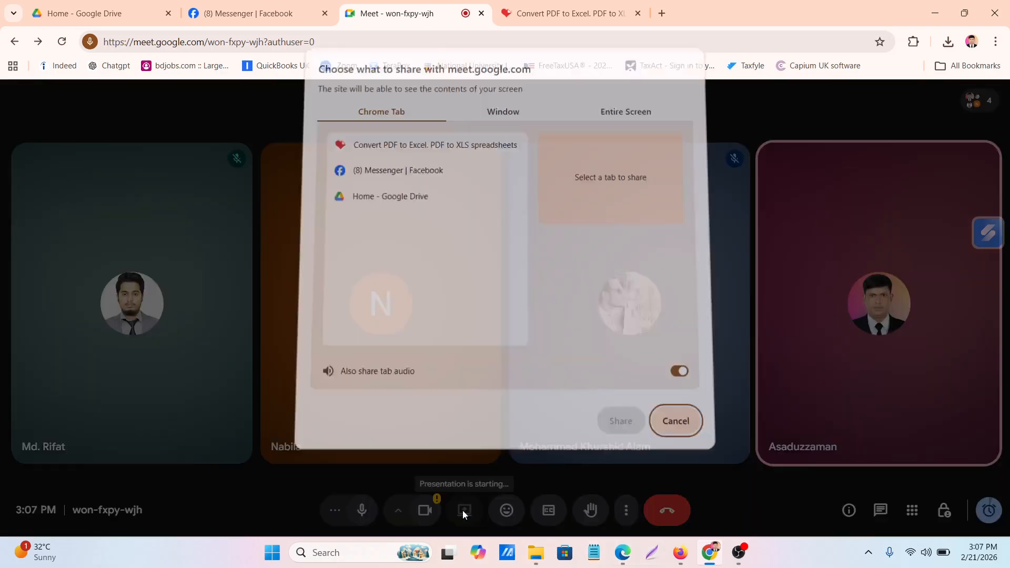
{"action": "left_click", "coordinate": [617, 120]}
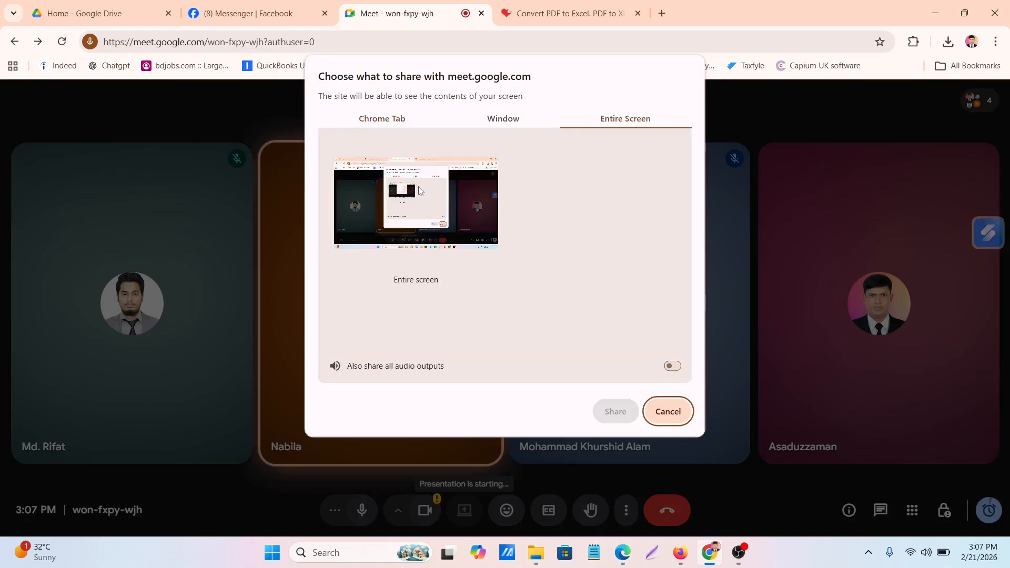
{"action": "left_click", "coordinate": [499, 281]}
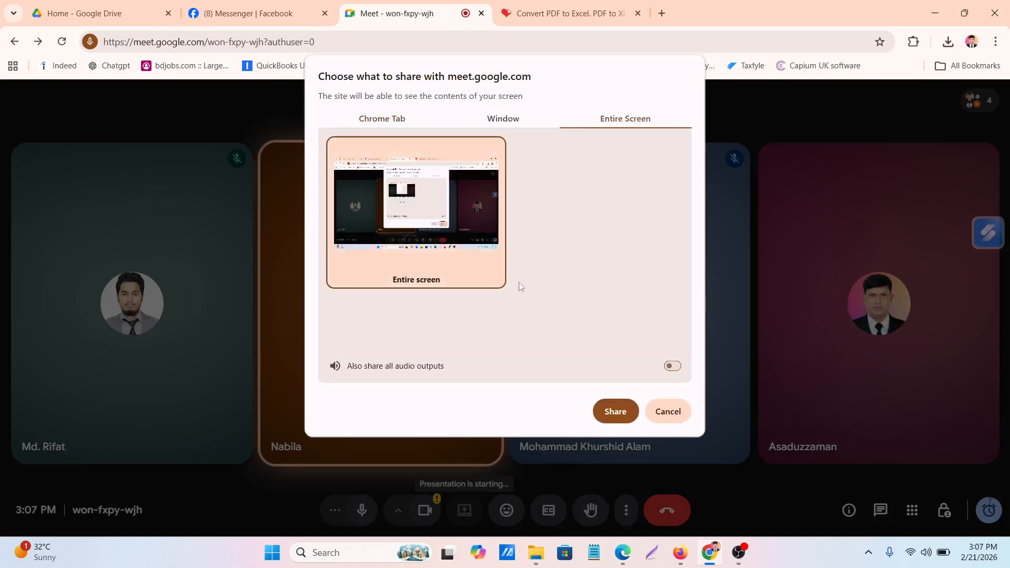
{"action": "left_click", "coordinate": [613, 419]}
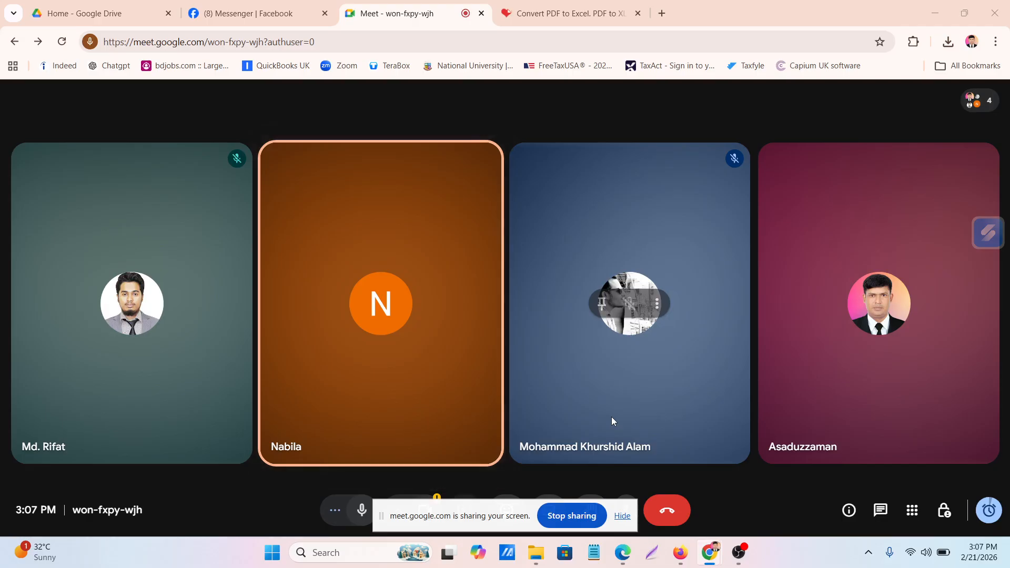
{"action": "left_click_drag", "start_coordinate": [456, 516], "coordinate": [127, 558]}
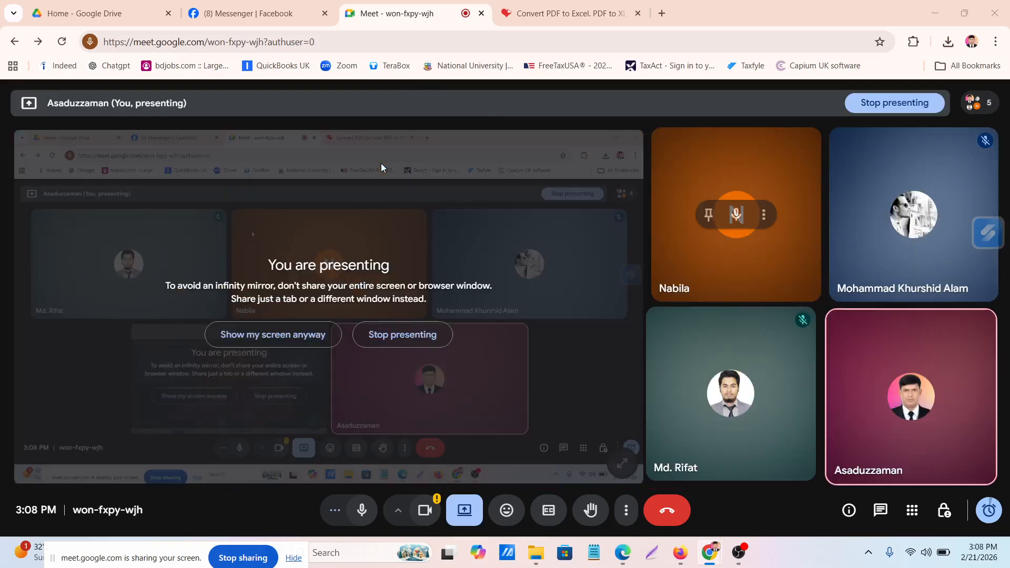
{"action": "left_click", "coordinate": [260, 341]}
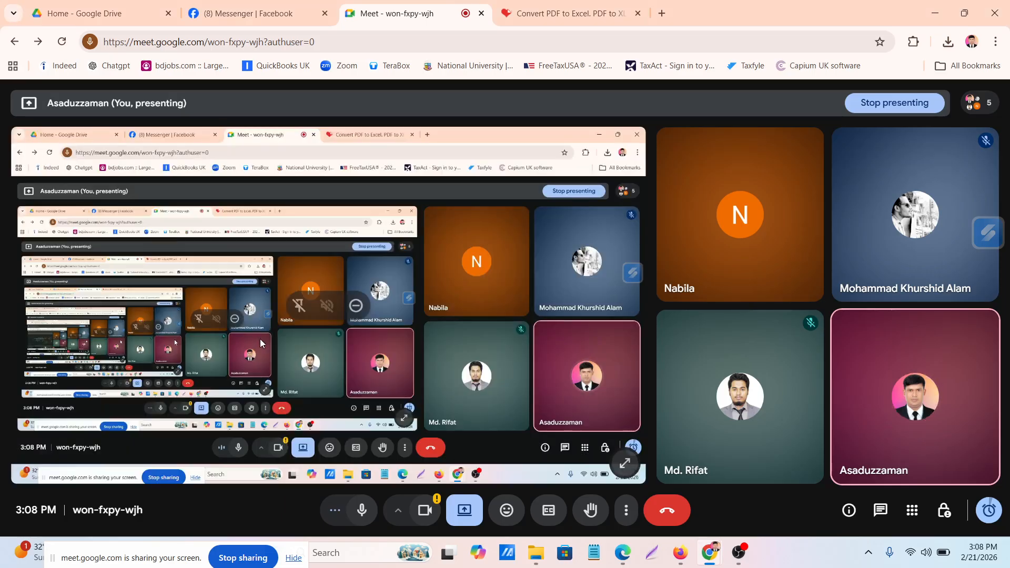
Upload the PDF "January 2023 Prosperity (3)" from Downloads to iLovePDF and convert it to Excel
{"action": "left_click", "coordinate": [553, 10]}
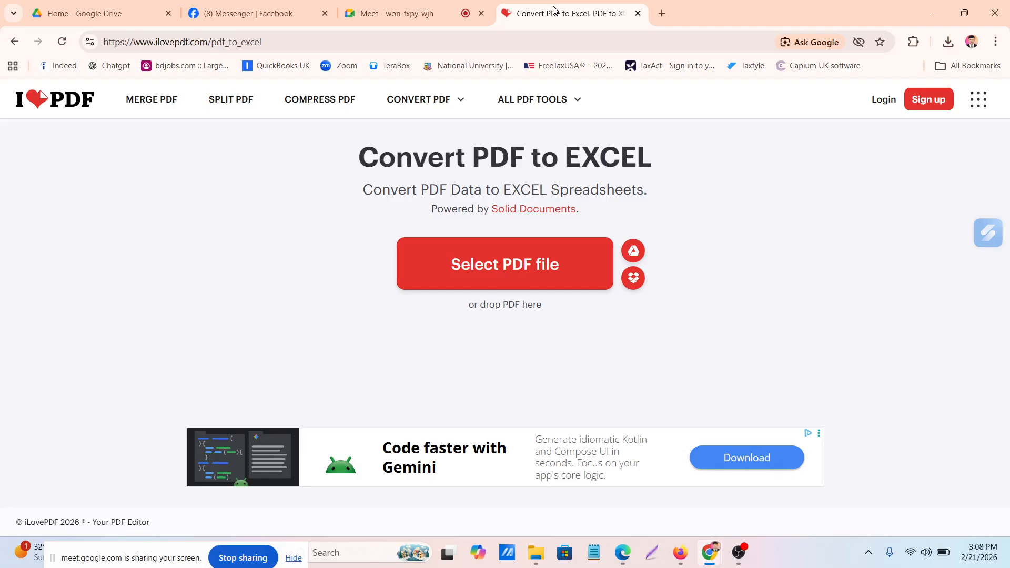
{"action": "left_click", "coordinate": [523, 278]}
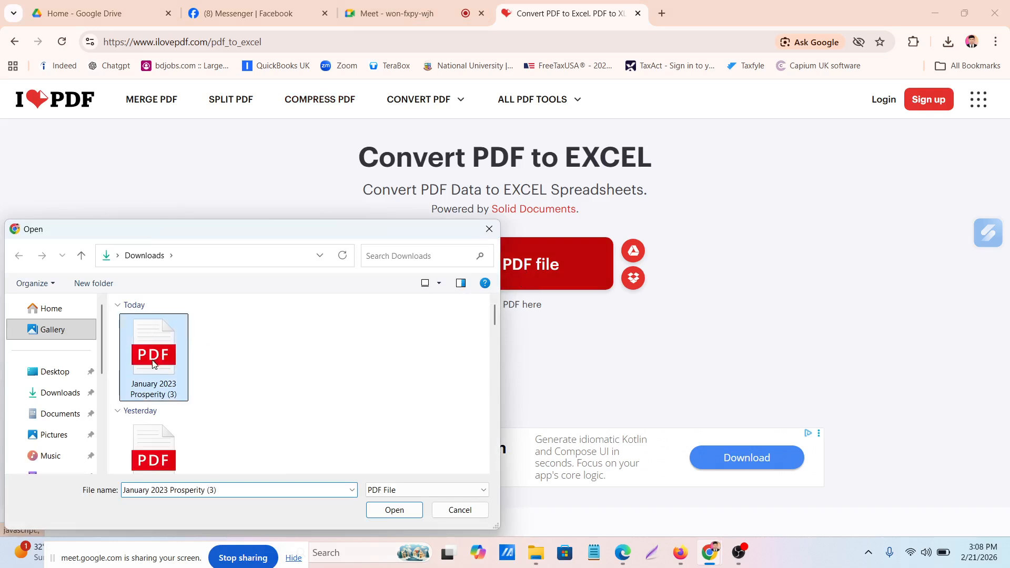
{"action": "left_click", "coordinate": [153, 360]}
{"action": "left_click", "coordinate": [394, 516]}
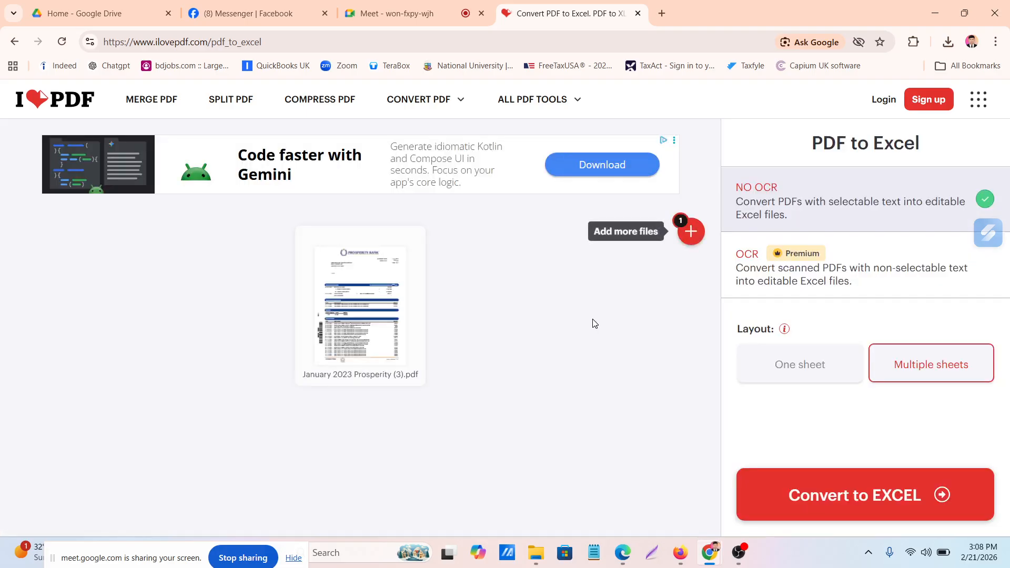
{"action": "left_click", "coordinate": [827, 504]}
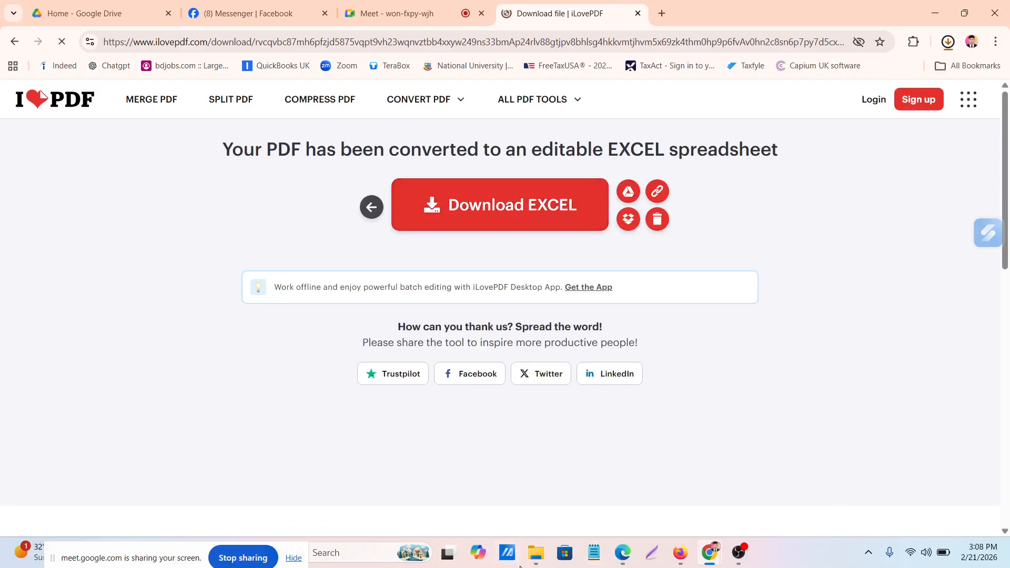
Open the converted Excel workbook "January 2023 Prosperity (3)" from the Downloads folder in a full-size window
{"action": "left_click", "coordinate": [535, 552]}
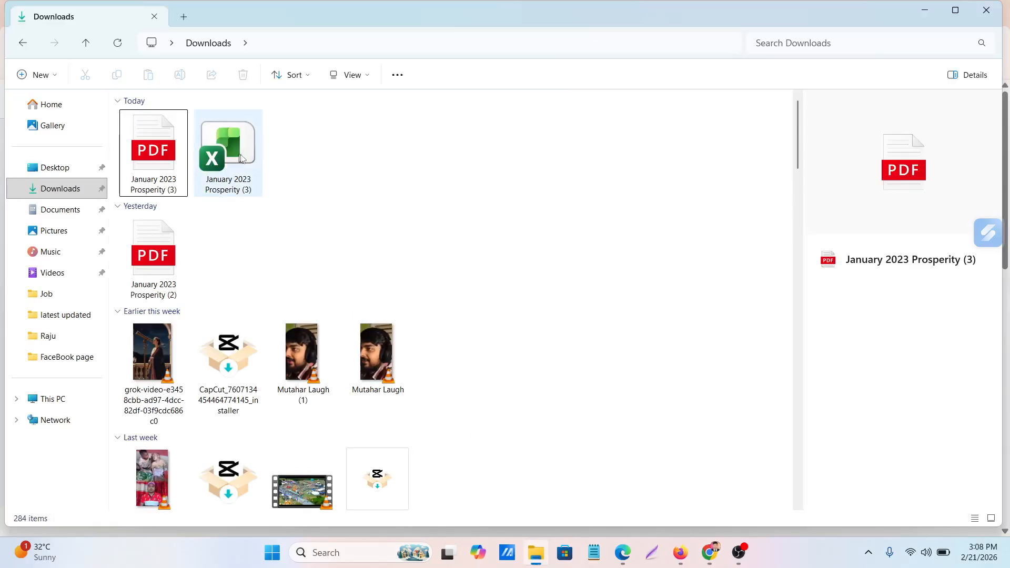
{"action": "left_click", "coordinate": [232, 140]}
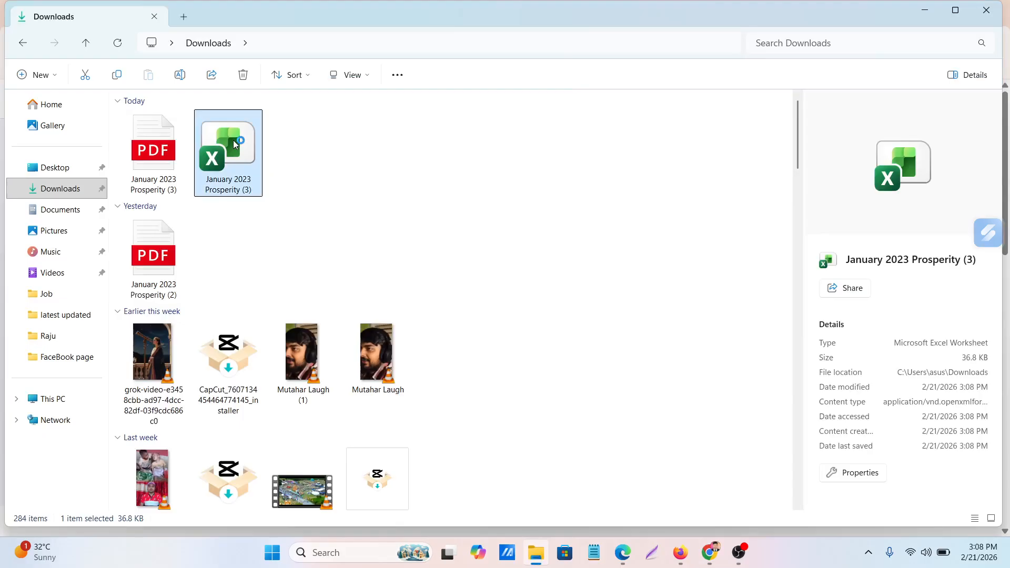
{"action": "double_click", "coordinate": [232, 140]}
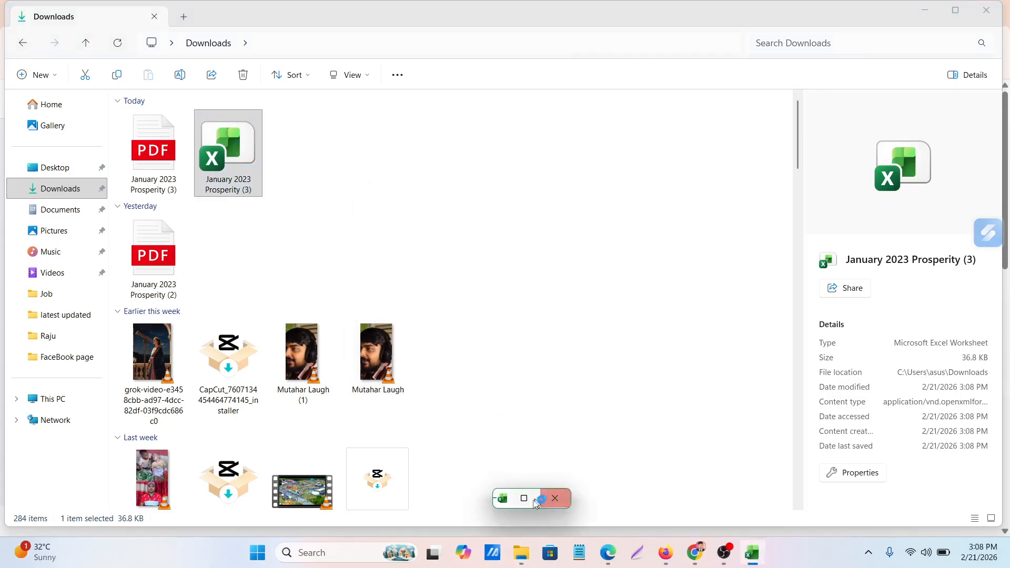
{"action": "left_click", "coordinate": [524, 498]}
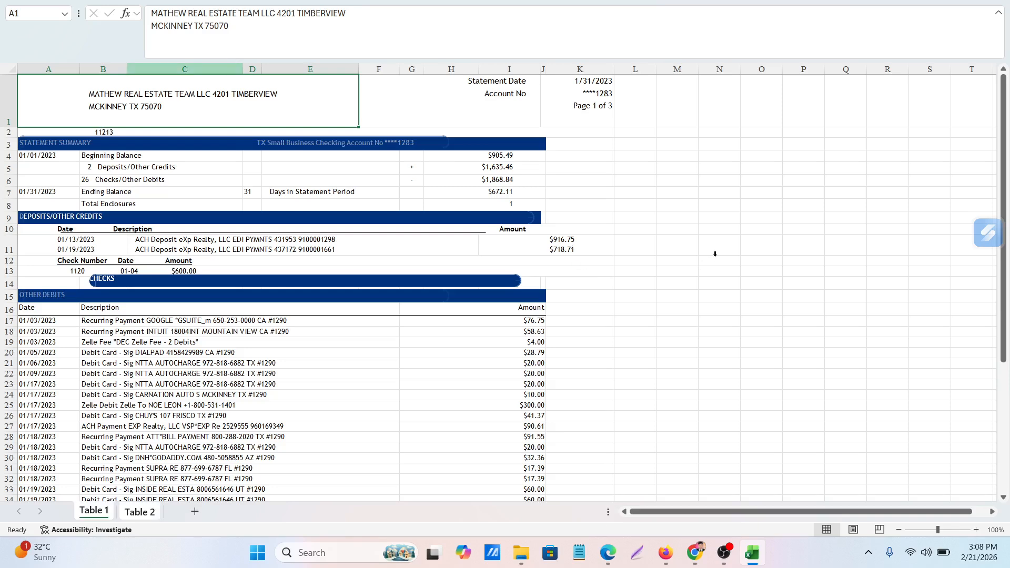
{"action": "left_click", "coordinate": [715, 258]}
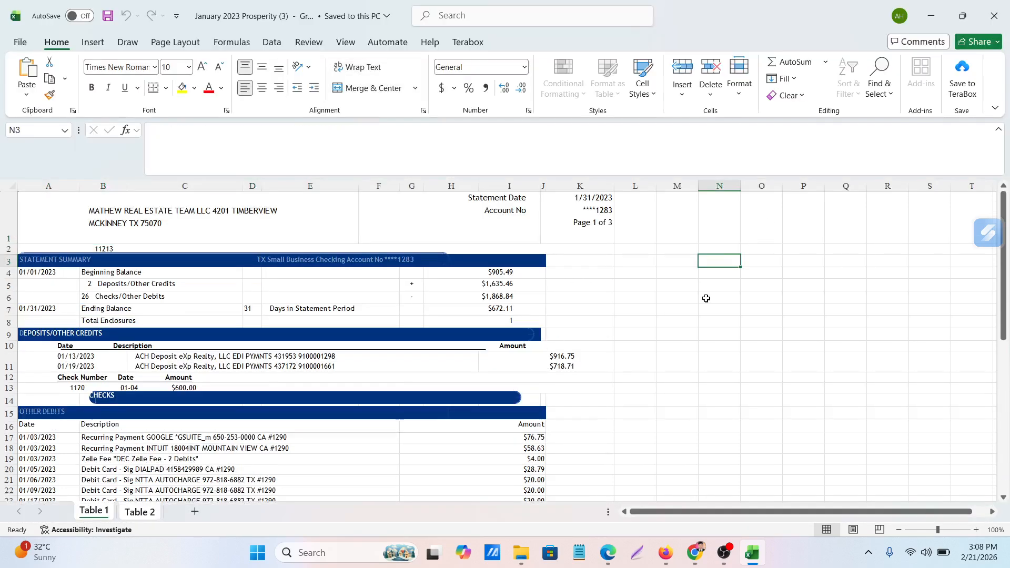
Examine the converted bank statement data on the Table 1 and Table 2 sheets
{"action": "scroll", "coordinate": [253, 356], "scroll_direction": "down", "scroll_amount": 4}
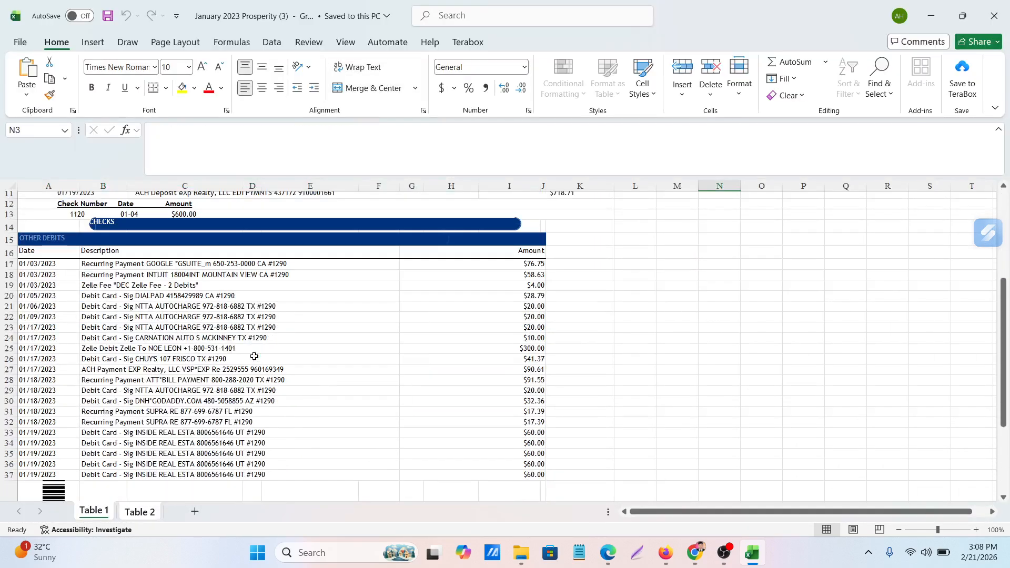
{"action": "scroll", "coordinate": [255, 356], "scroll_direction": "up", "scroll_amount": 4}
{"action": "scroll", "coordinate": [254, 359], "scroll_direction": "down", "scroll_amount": 6}
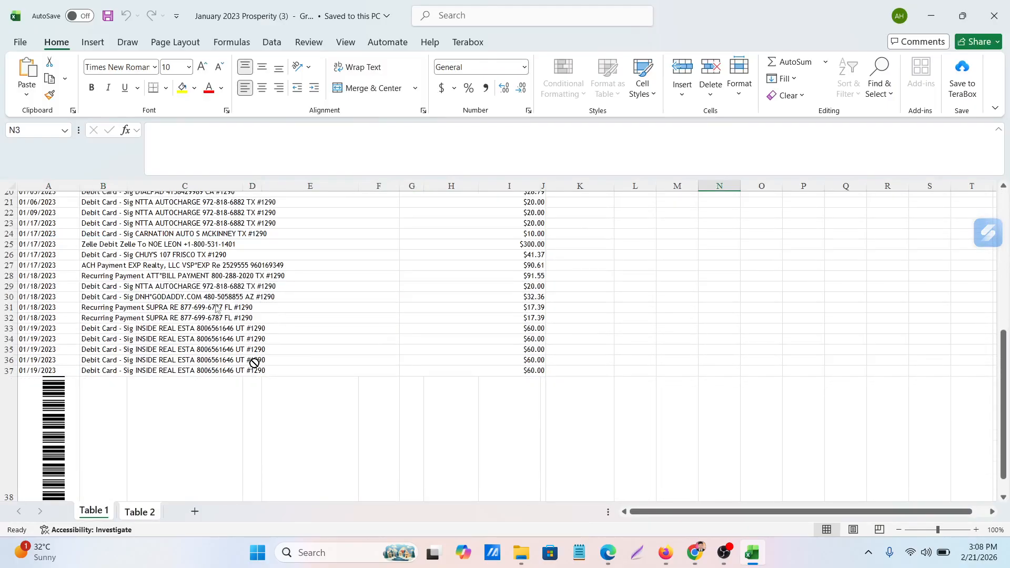
{"action": "left_click", "coordinate": [653, 119]}
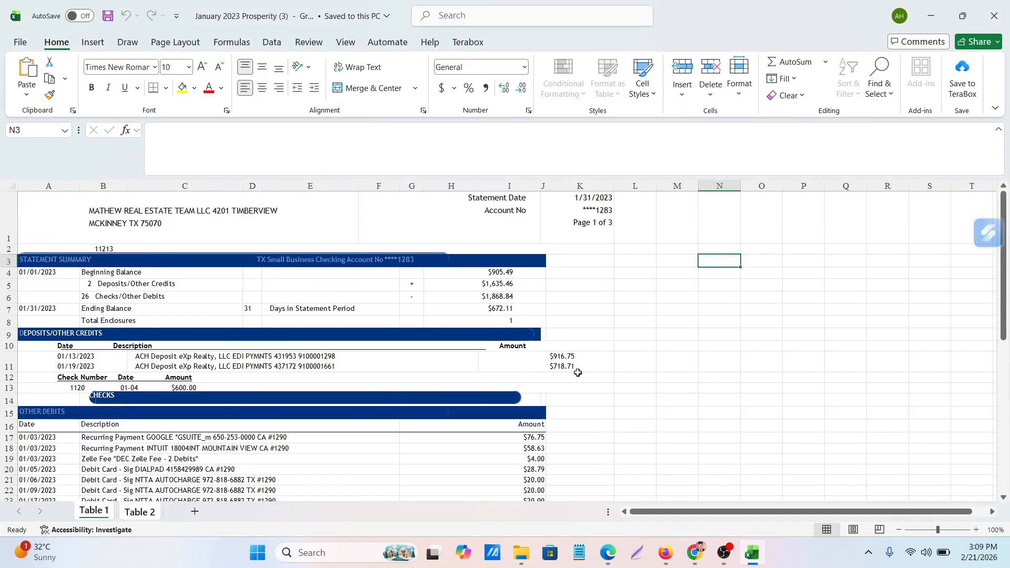
{"action": "scroll", "coordinate": [577, 372], "scroll_direction": "down", "scroll_amount": 2}
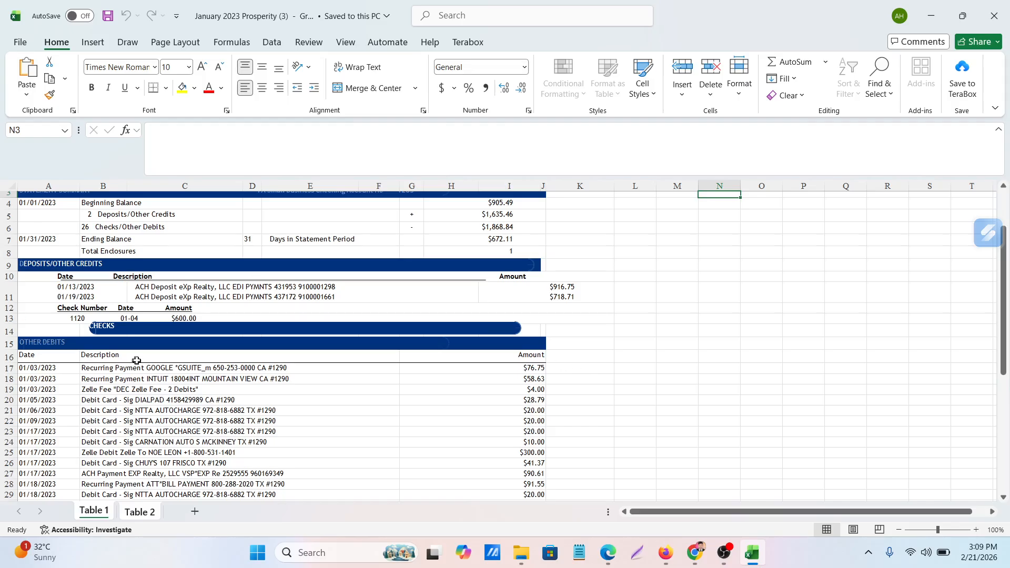
{"action": "scroll", "coordinate": [136, 360], "scroll_direction": "down", "scroll_amount": 4}
{"action": "scroll", "coordinate": [79, 447], "scroll_direction": "up", "scroll_amount": 5}
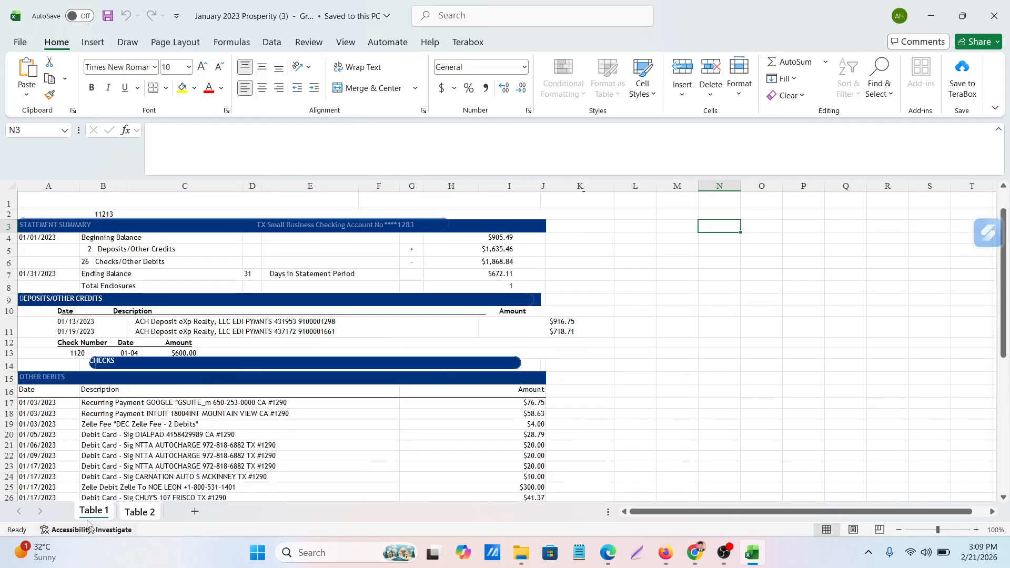
{"action": "left_click", "coordinate": [141, 513]}
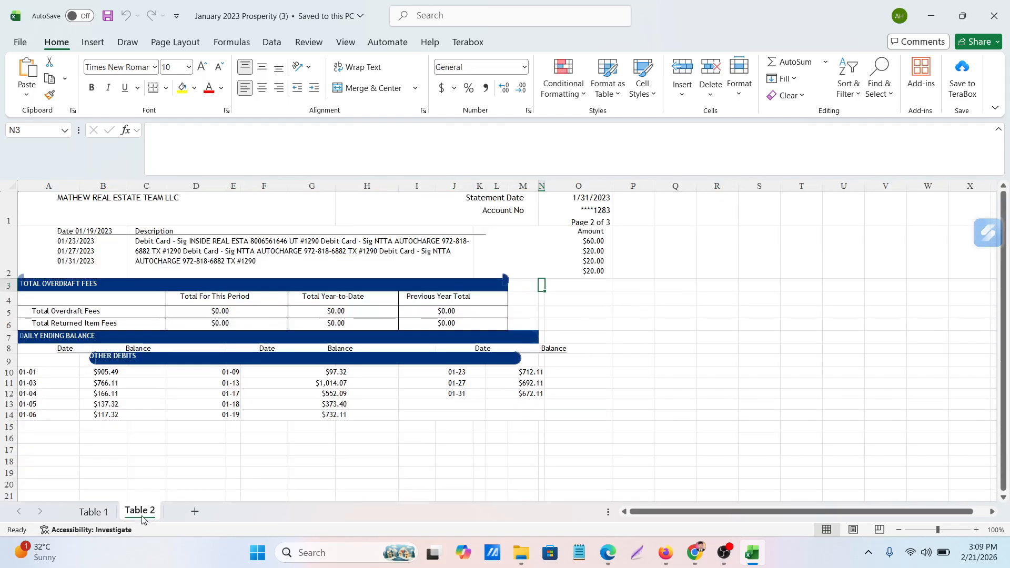
{"action": "left_click", "coordinate": [88, 511]}
{"action": "scroll", "coordinate": [133, 428], "scroll_direction": "up", "scroll_amount": 1}
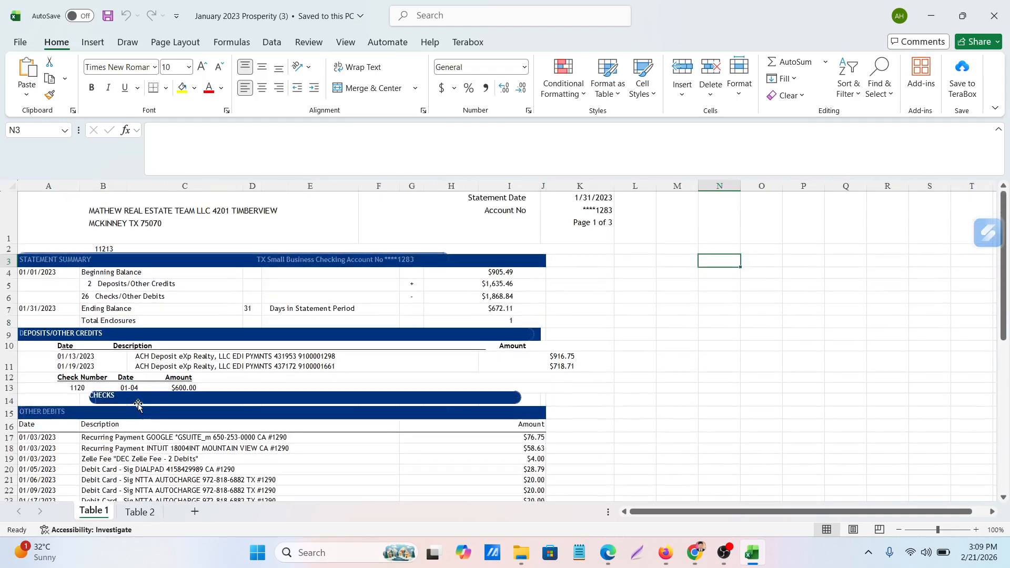
Delete rows 1 to 10 with the address header and statement summary from the Table 1 sheet
{"action": "left_click", "coordinate": [3, 214]}
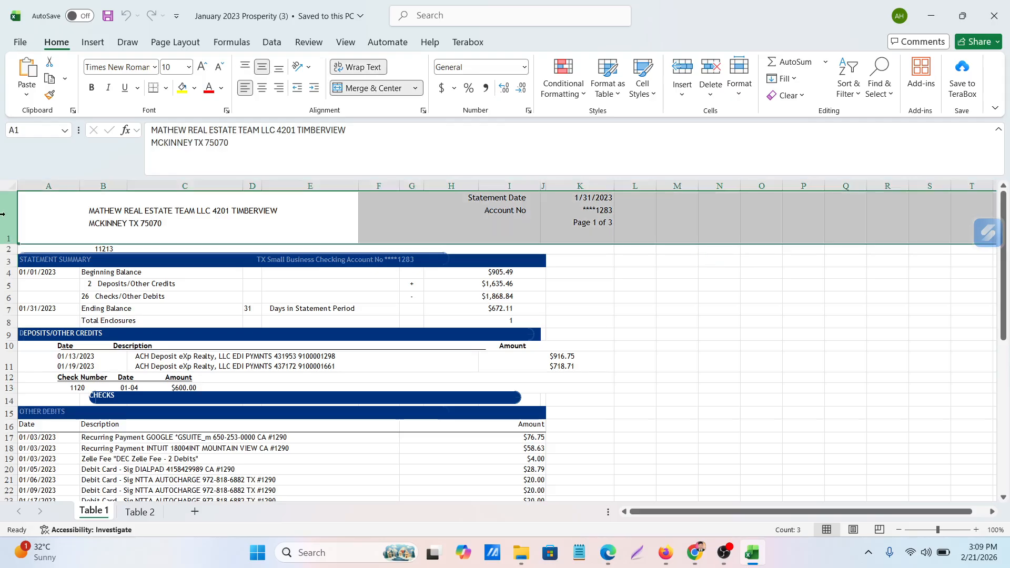
{"action": "left_click_drag", "start_coordinate": [6, 218], "coordinate": [6, 347]}
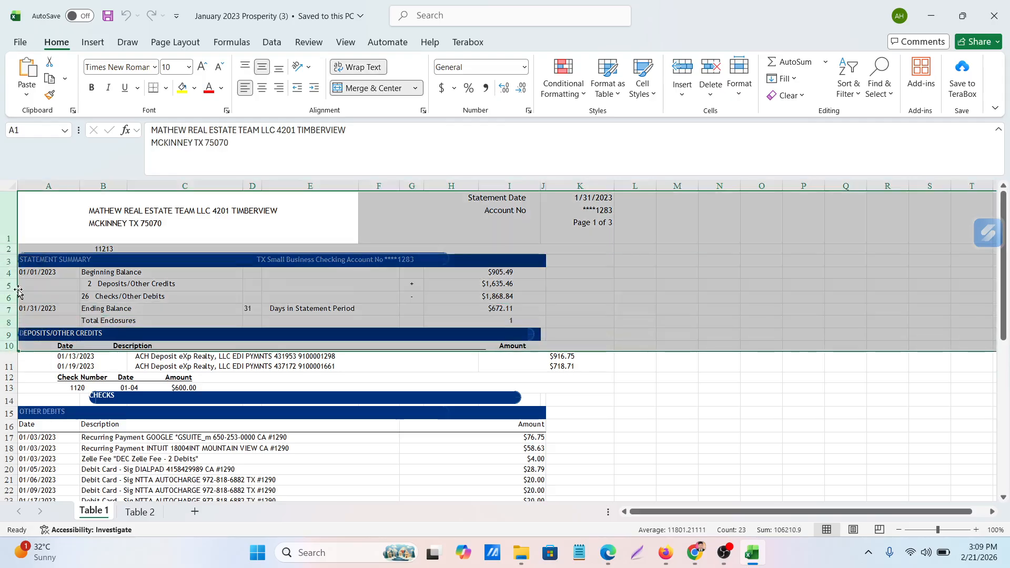
{"action": "right_click", "coordinate": [2, 256]}
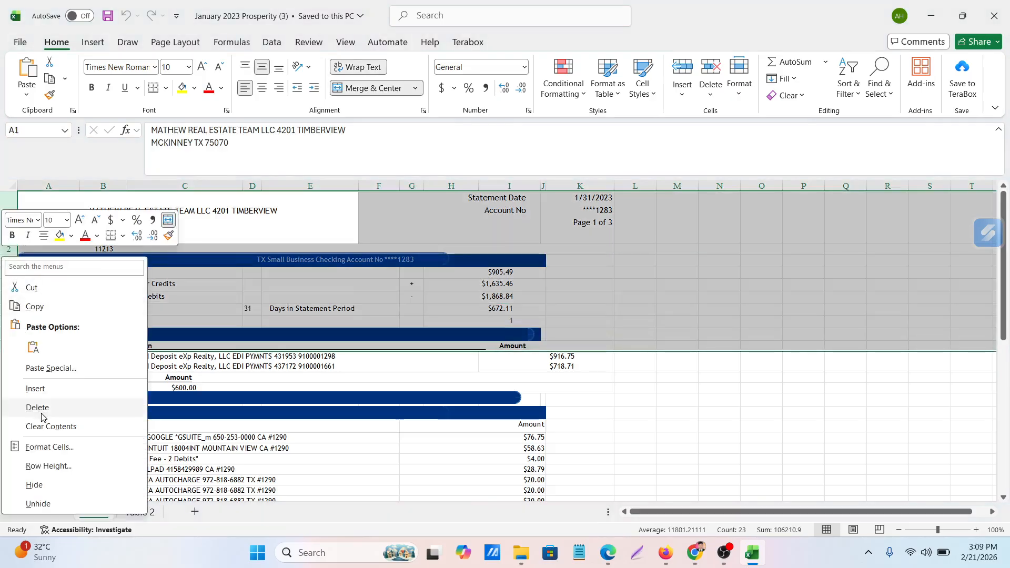
{"action": "left_click", "coordinate": [42, 412]}
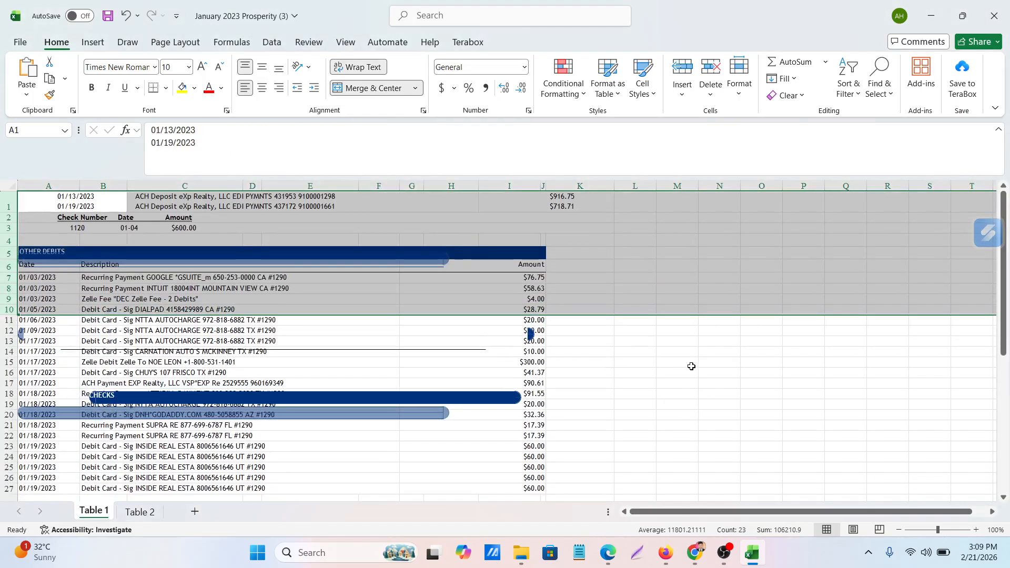
{"action": "left_click", "coordinate": [689, 363]}
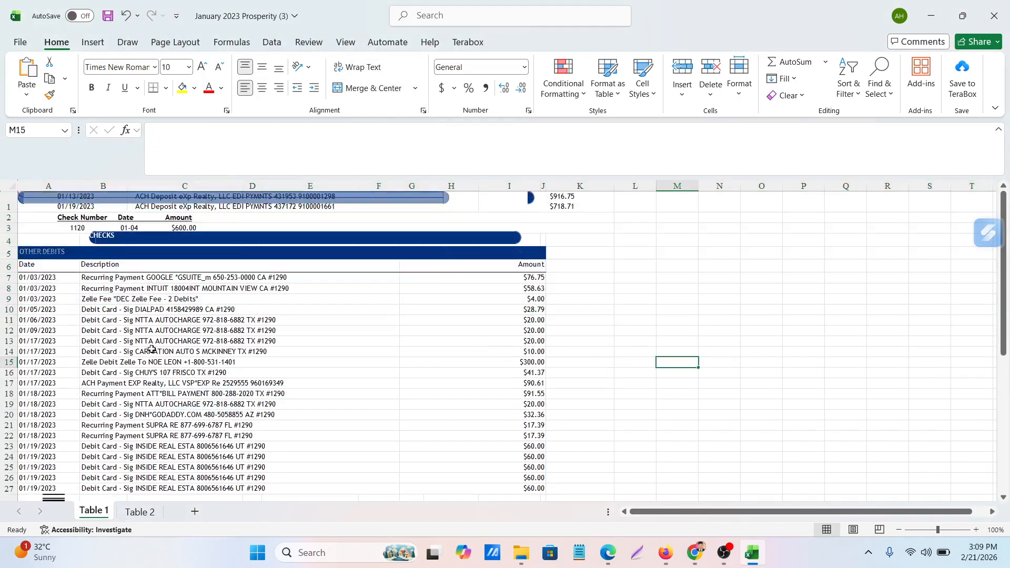
Remove the long blue banner shape and the leftover horizontal line covering the deposit entries in row 1
{"action": "left_click", "coordinate": [224, 201]}
{"action": "right_click", "coordinate": [264, 213]}
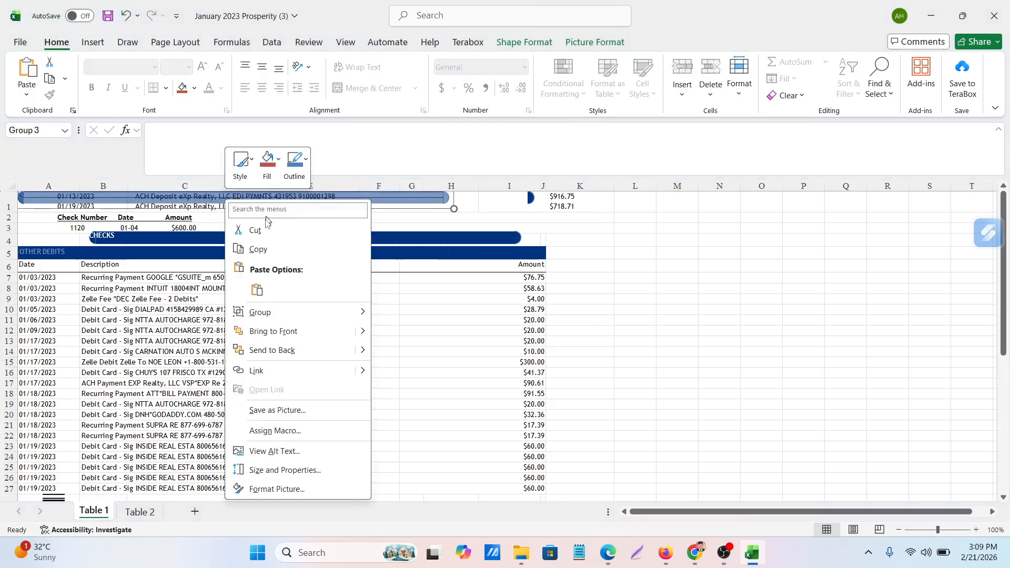
{"action": "left_click", "coordinate": [257, 227]}
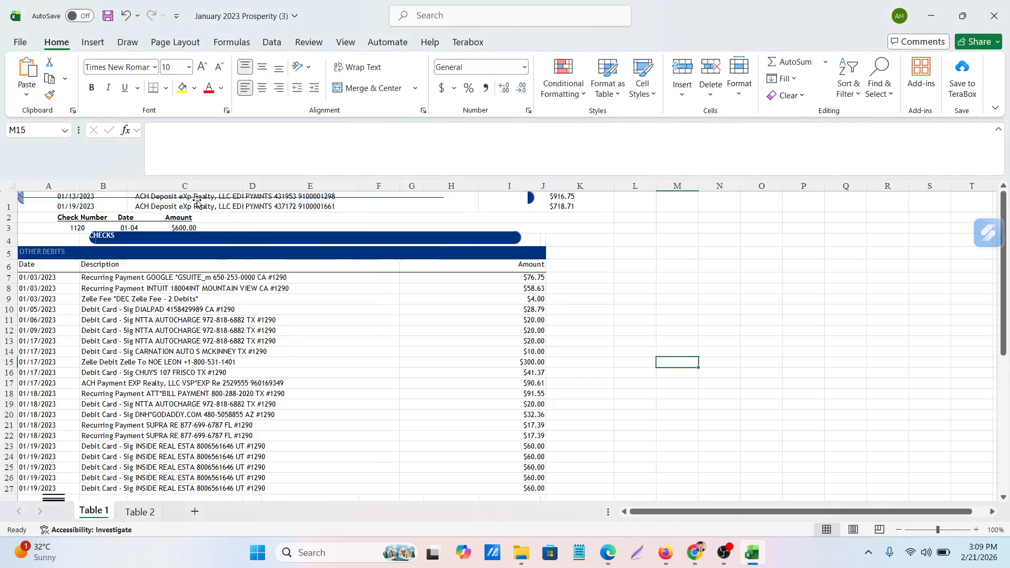
{"action": "left_click", "coordinate": [197, 202]}
{"action": "right_click", "coordinate": [197, 204]}
{"action": "left_click", "coordinate": [228, 223]}
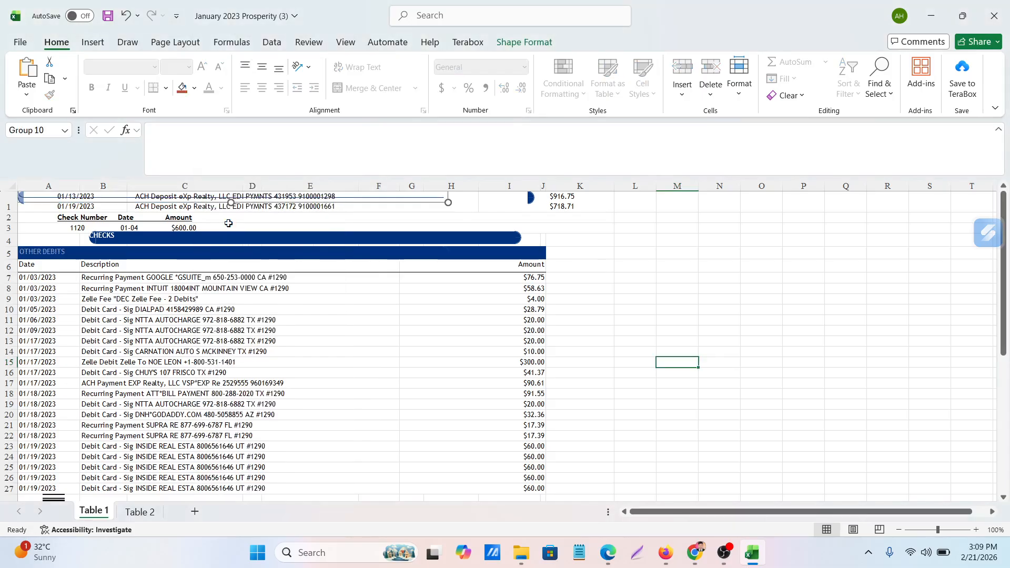
Remove the two small blue banner-end shapes at either side of the deposit entries in row 1
{"action": "left_click", "coordinate": [530, 197]}
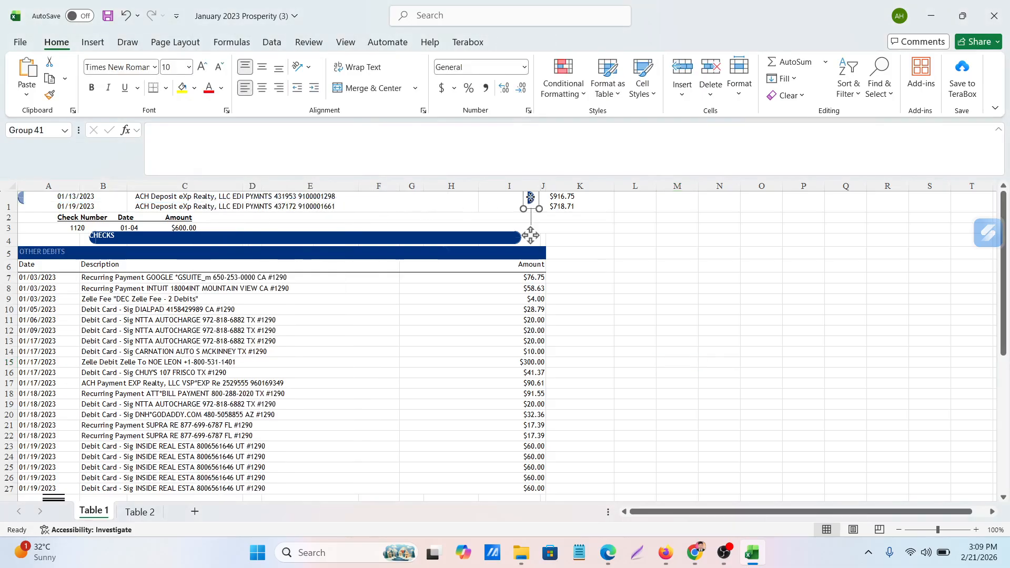
{"action": "right_click", "coordinate": [530, 197]}
{"action": "left_click", "coordinate": [562, 220]}
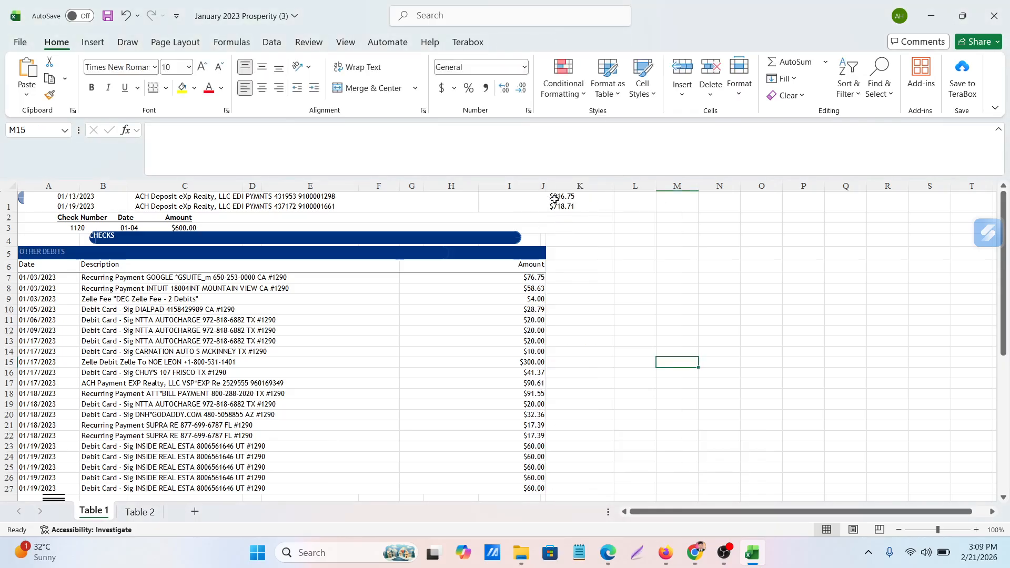
{"action": "left_click", "coordinate": [23, 198]}
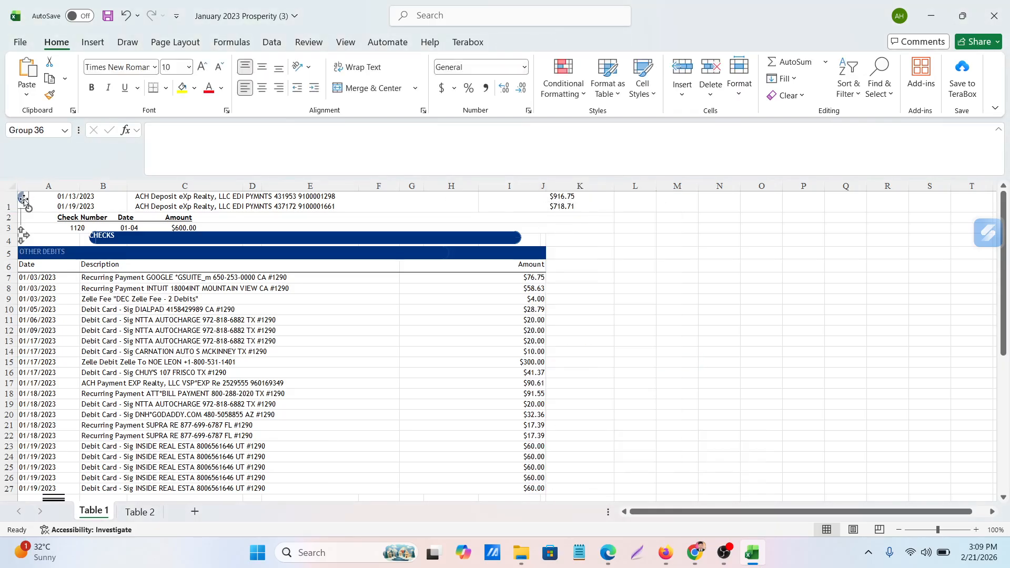
{"action": "right_click", "coordinate": [23, 198]}
{"action": "left_click", "coordinate": [52, 230]}
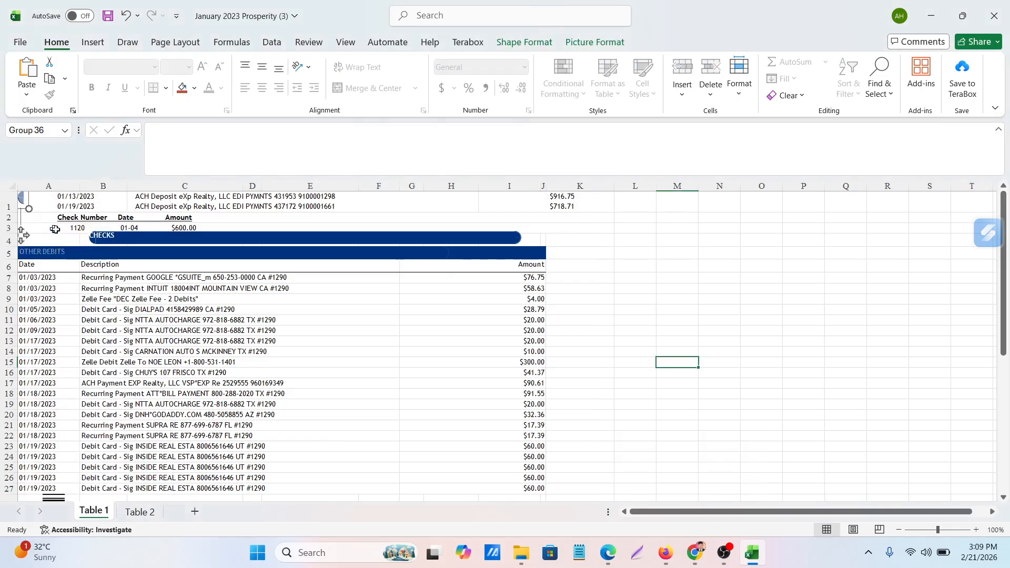
Remove the CHECKS banner shape in row 4 and the blue shape overlaying the OTHER DEBITS heading
{"action": "left_click", "coordinate": [147, 240]}
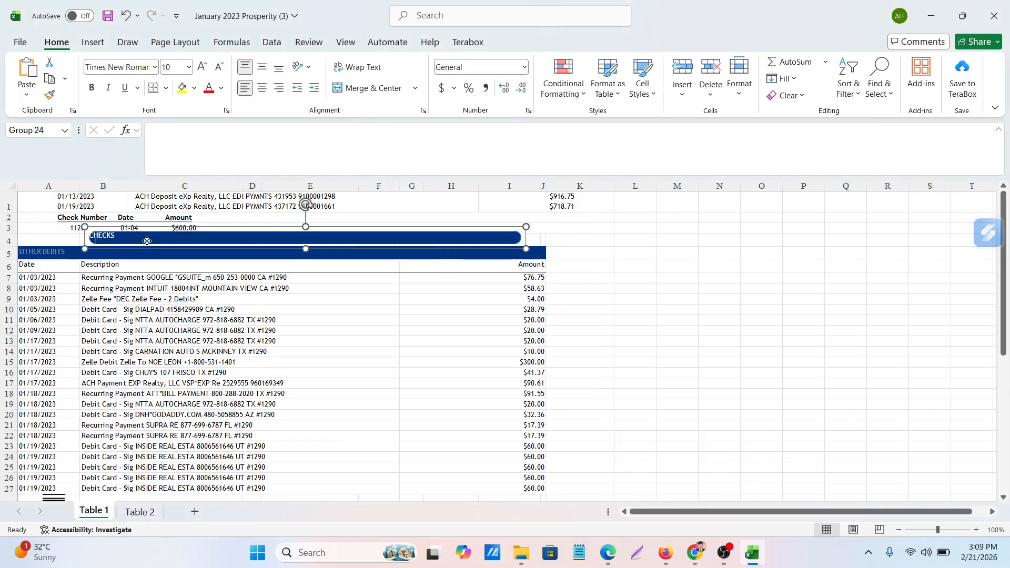
{"action": "right_click", "coordinate": [147, 241]}
{"action": "left_click", "coordinate": [182, 272]}
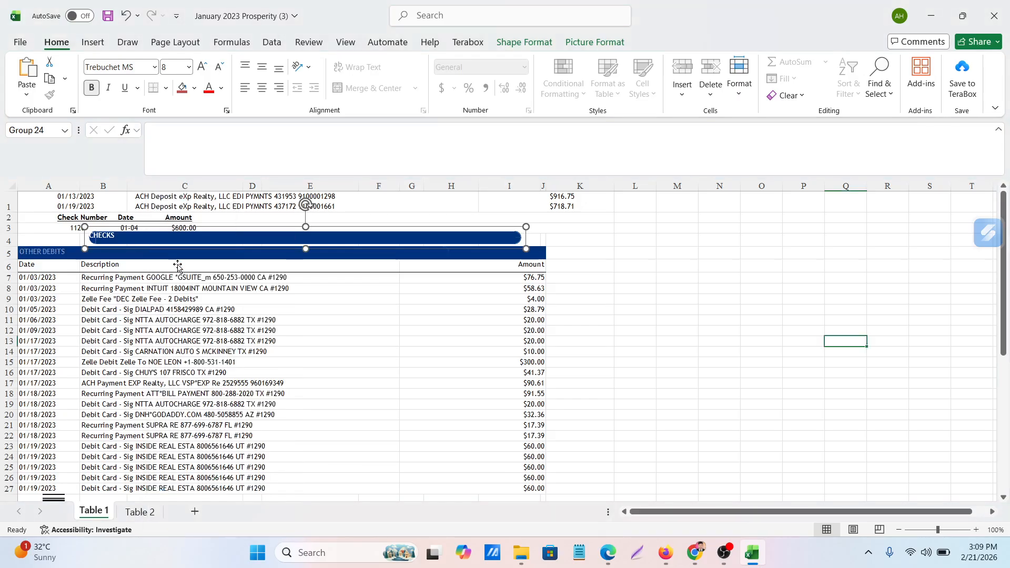
{"action": "left_click", "coordinate": [148, 255]}
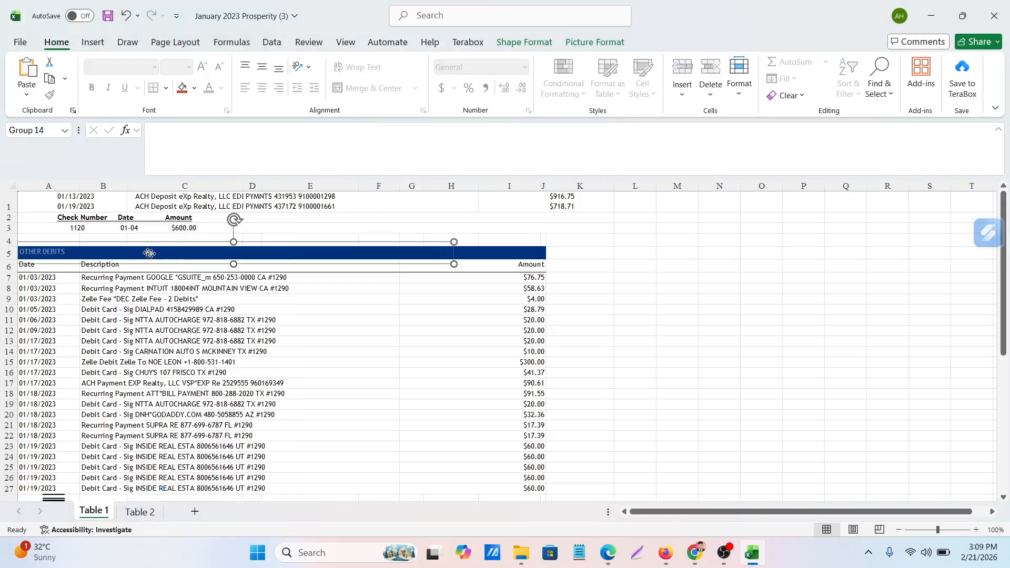
{"action": "right_click", "coordinate": [150, 253]}
{"action": "left_click", "coordinate": [194, 272]}
{"action": "left_click", "coordinate": [632, 288]}
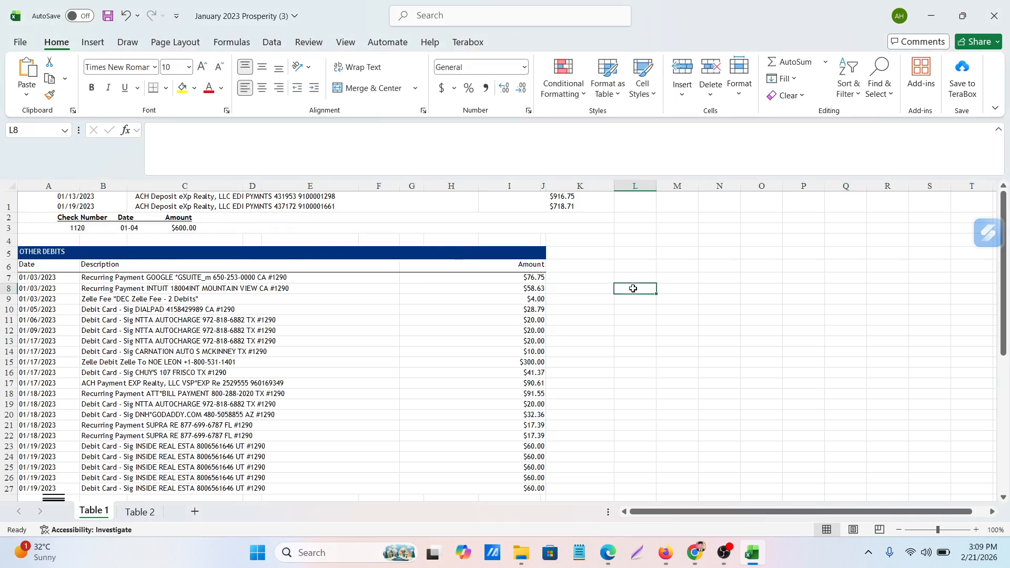
Delete row 5 containing the OTHER DEBITS heading
{"action": "left_click", "coordinate": [258, 254]}
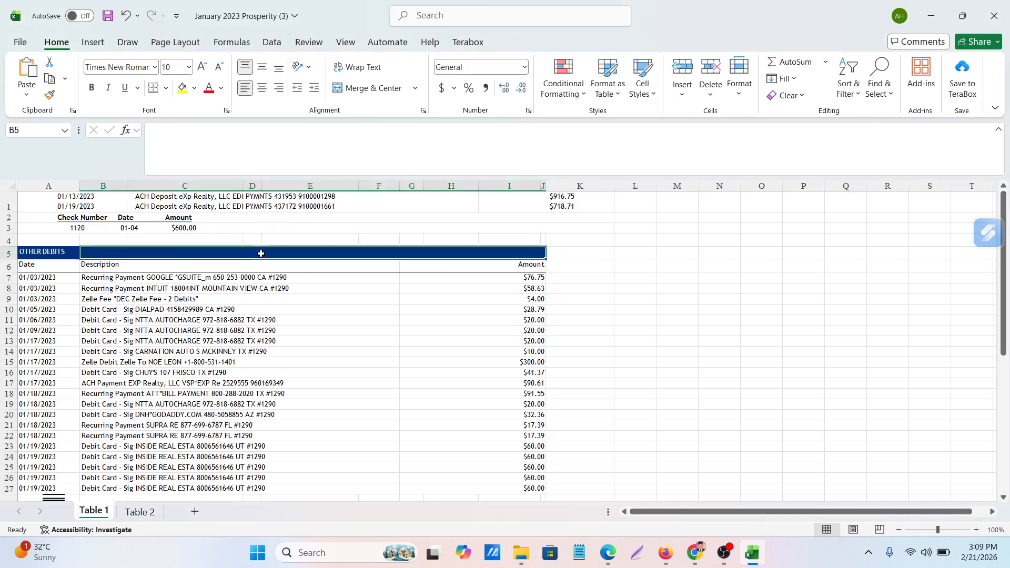
{"action": "left_click", "coordinate": [42, 250]}
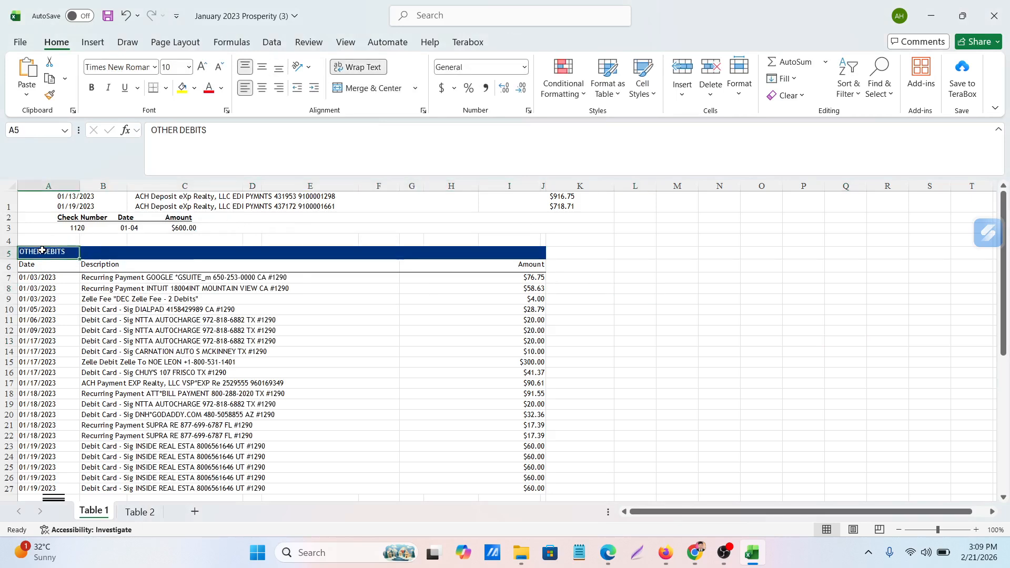
{"action": "left_click", "coordinate": [6, 253]}
{"action": "right_click", "coordinate": [7, 253]}
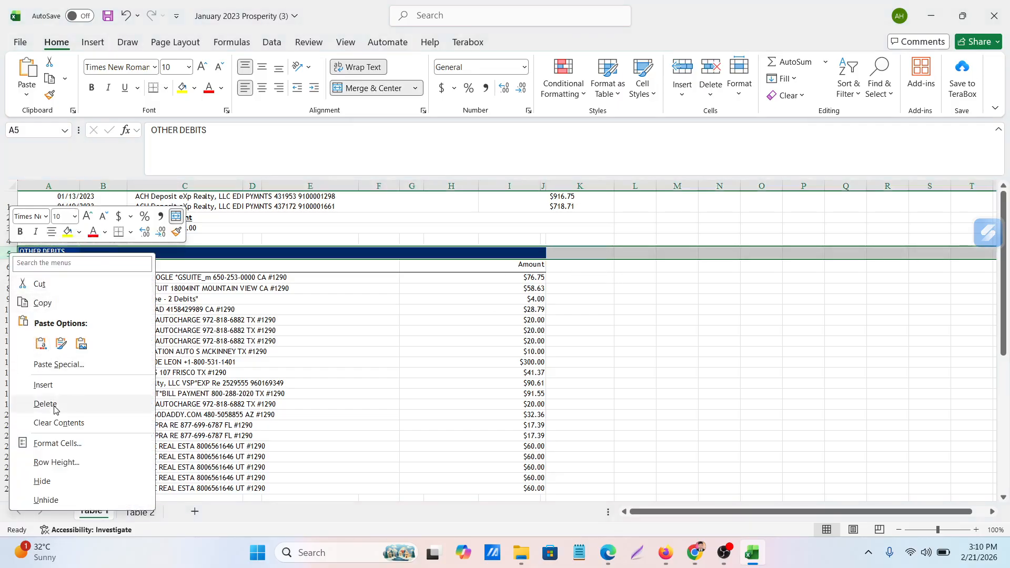
{"action": "left_click", "coordinate": [51, 403]}
{"action": "left_click", "coordinate": [758, 327]}
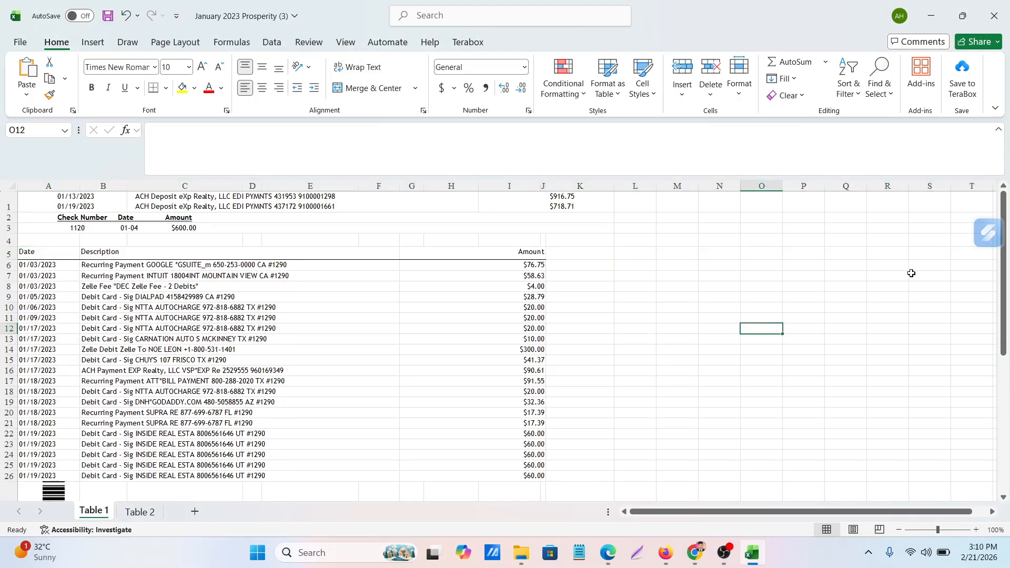
Delete the tall row 27 behind the barcode below the last debit transaction
{"action": "scroll", "coordinate": [196, 356], "scroll_direction": "down", "scroll_amount": 2}
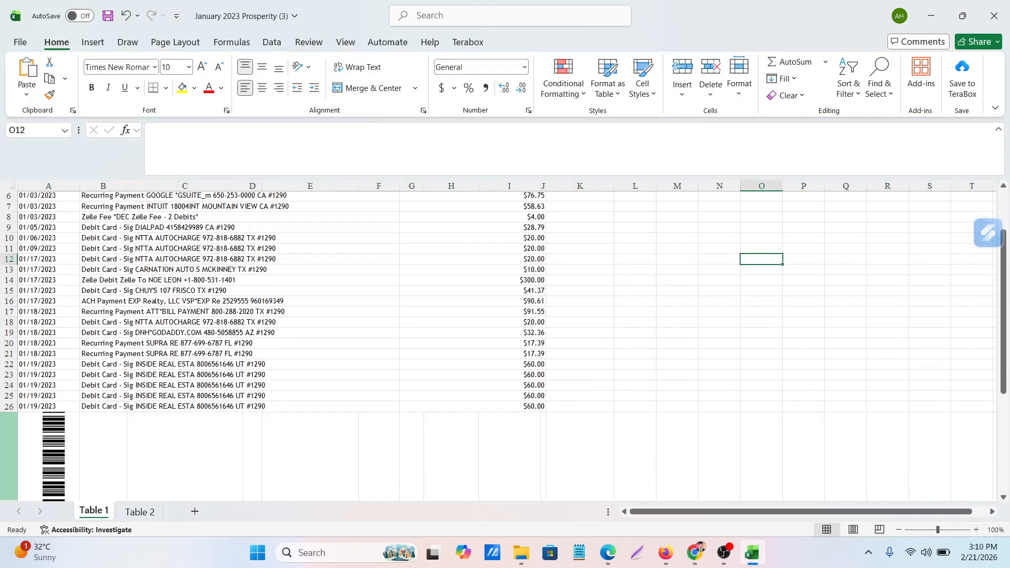
{"action": "scroll", "coordinate": [13, 431], "scroll_direction": "down", "scroll_amount": 3}
{"action": "scroll", "coordinate": [12, 431], "scroll_direction": "down", "scroll_amount": 2}
{"action": "scroll", "coordinate": [18, 419], "scroll_direction": "up", "scroll_amount": 2}
{"action": "left_click", "coordinate": [11, 350]}
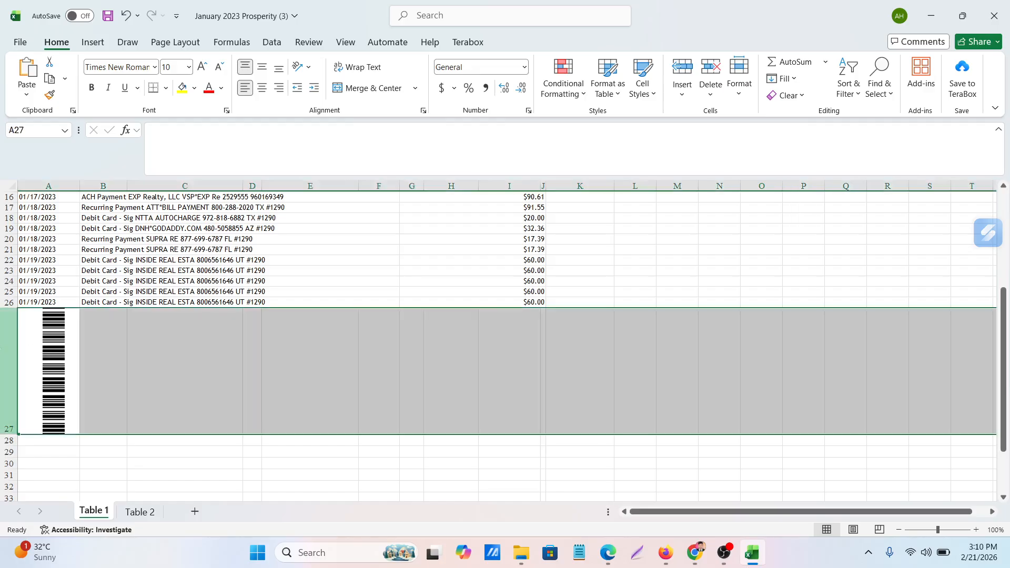
{"action": "right_click", "coordinate": [10, 349]}
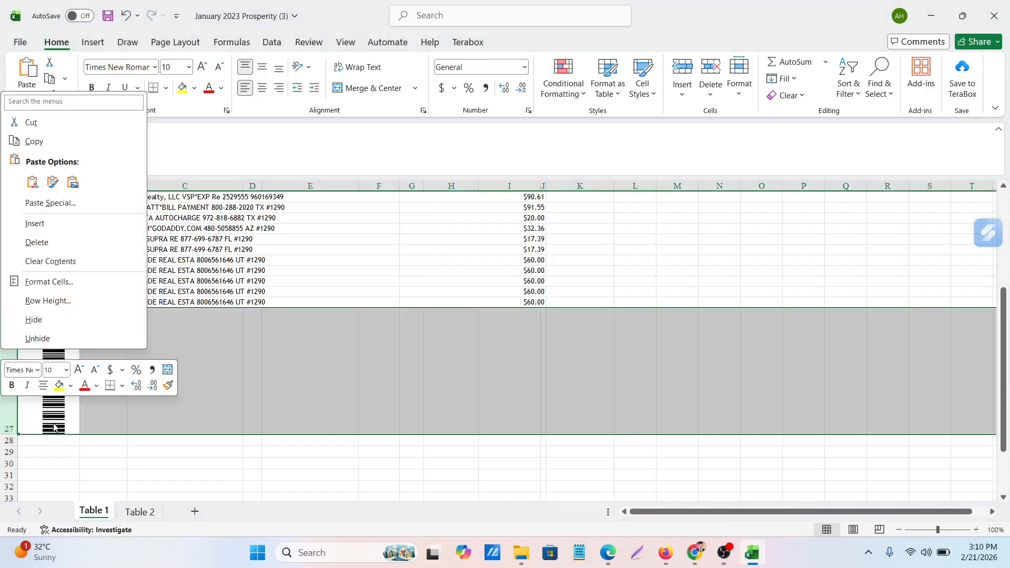
{"action": "left_click", "coordinate": [36, 241]}
Remove the barcode image below the debit transactions and check the remaining rows of the sheet
{"action": "left_click", "coordinate": [50, 348]}
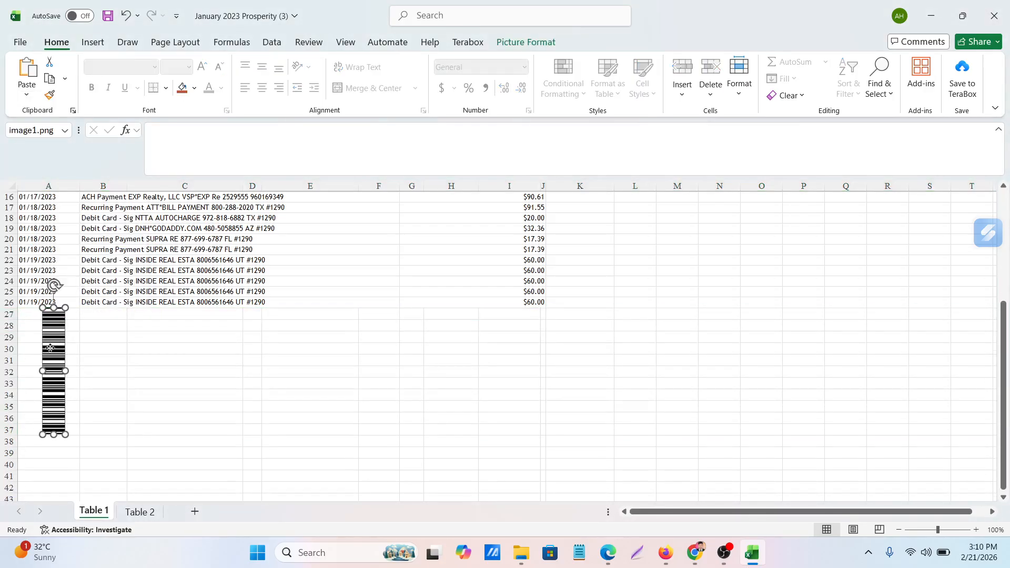
{"action": "right_click", "coordinate": [51, 344]}
{"action": "left_click", "coordinate": [79, 204]}
{"action": "left_click", "coordinate": [262, 389]}
{"action": "scroll", "coordinate": [262, 392], "scroll_direction": "up", "scroll_amount": 5}
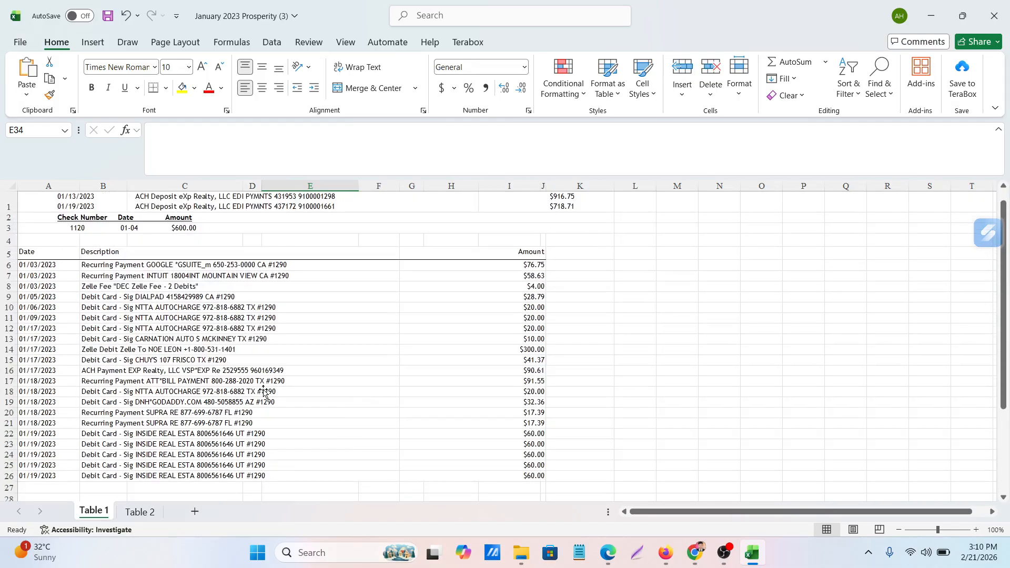
{"action": "scroll", "coordinate": [263, 390], "scroll_direction": "down", "scroll_amount": 5}
{"action": "scroll", "coordinate": [264, 390], "scroll_direction": "up", "scroll_amount": 5}
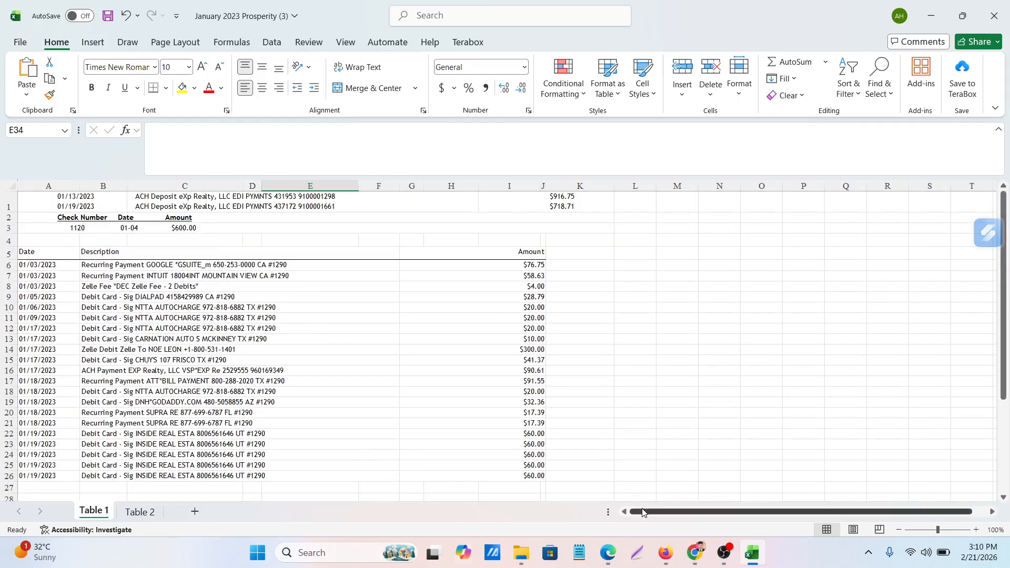
Switch to the Google Meet call in Chrome and admit all guests waiting to join
{"action": "left_click", "coordinate": [691, 547]}
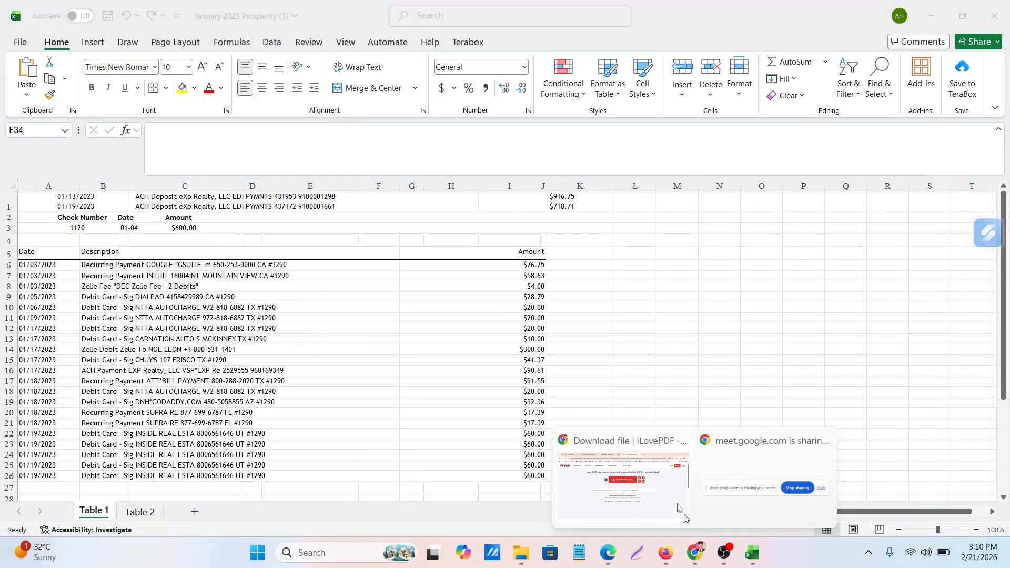
{"action": "left_click", "coordinate": [682, 512]}
{"action": "left_click", "coordinate": [372, 7]}
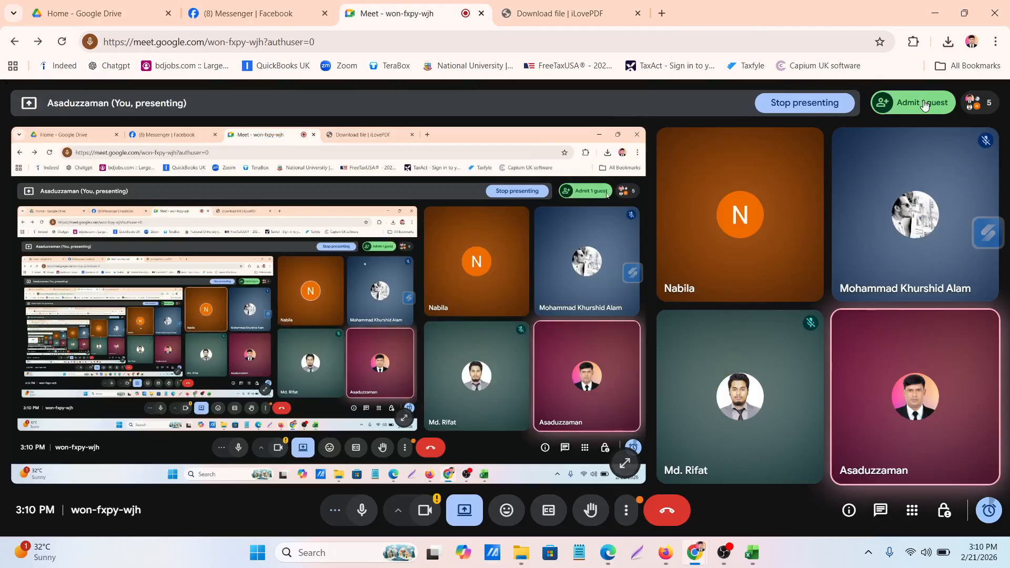
{"action": "left_click", "coordinate": [925, 106]}
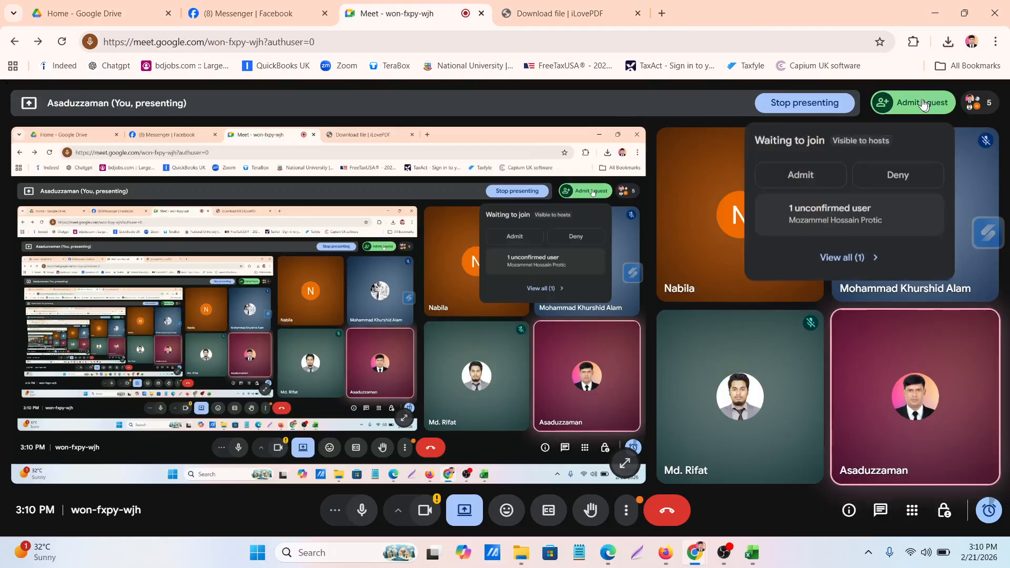
{"action": "left_click", "coordinate": [795, 181]}
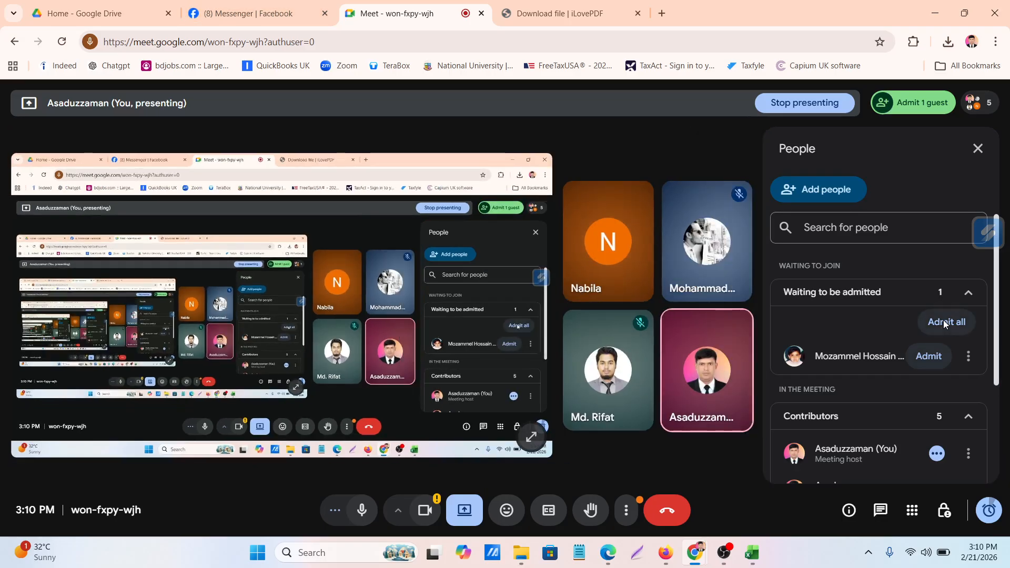
{"action": "left_click", "coordinate": [943, 321]}
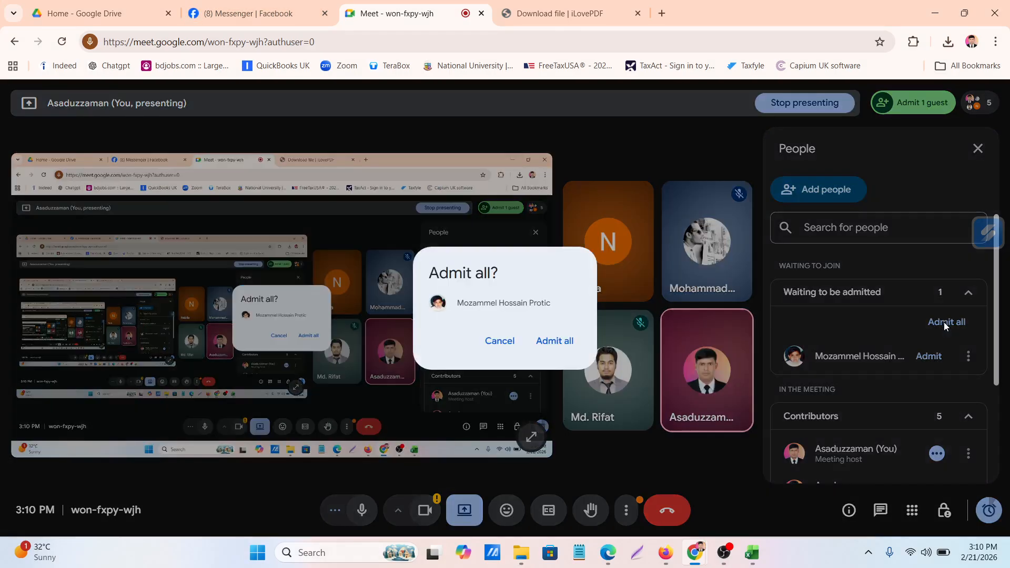
{"action": "left_click", "coordinate": [561, 342]}
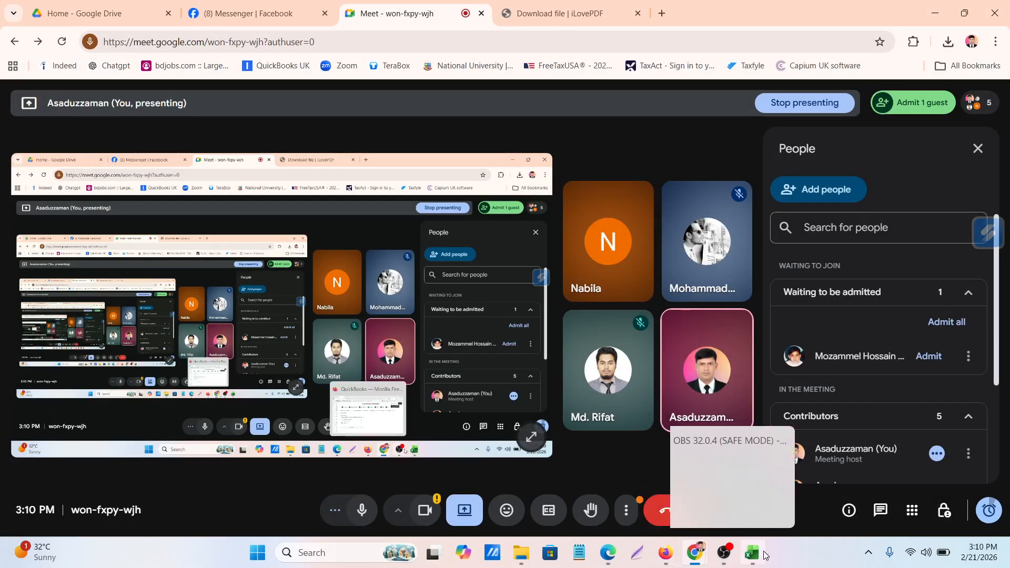
Switch back to the Excel workbook and widen columns A and B on the Table 1 sheet
{"action": "left_click", "coordinate": [752, 553]}
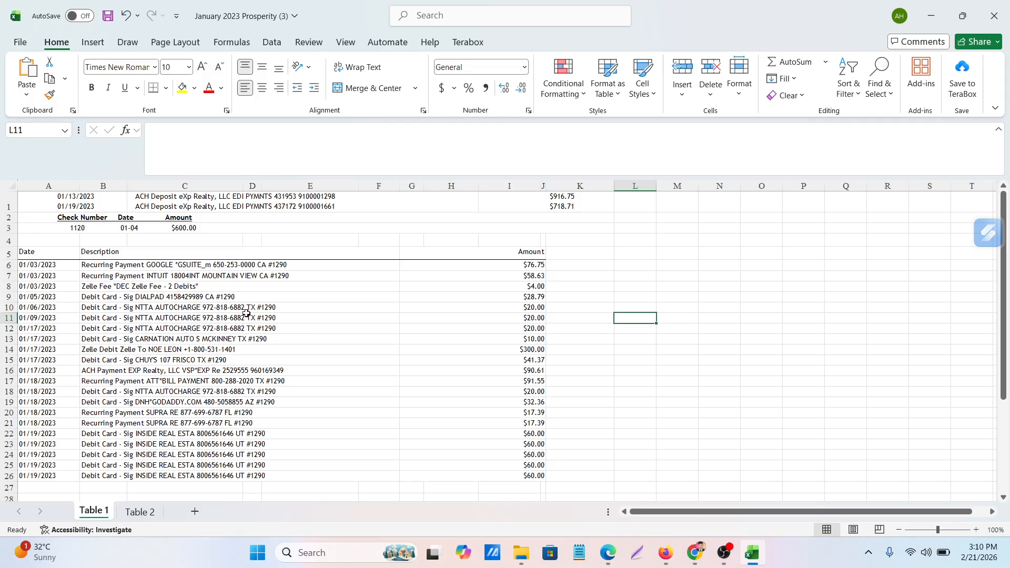
{"action": "scroll", "coordinate": [246, 313], "scroll_direction": "down", "scroll_amount": 2}
{"action": "scroll", "coordinate": [246, 313], "scroll_direction": "up", "scroll_amount": 2}
{"action": "double_click", "coordinate": [78, 187]}
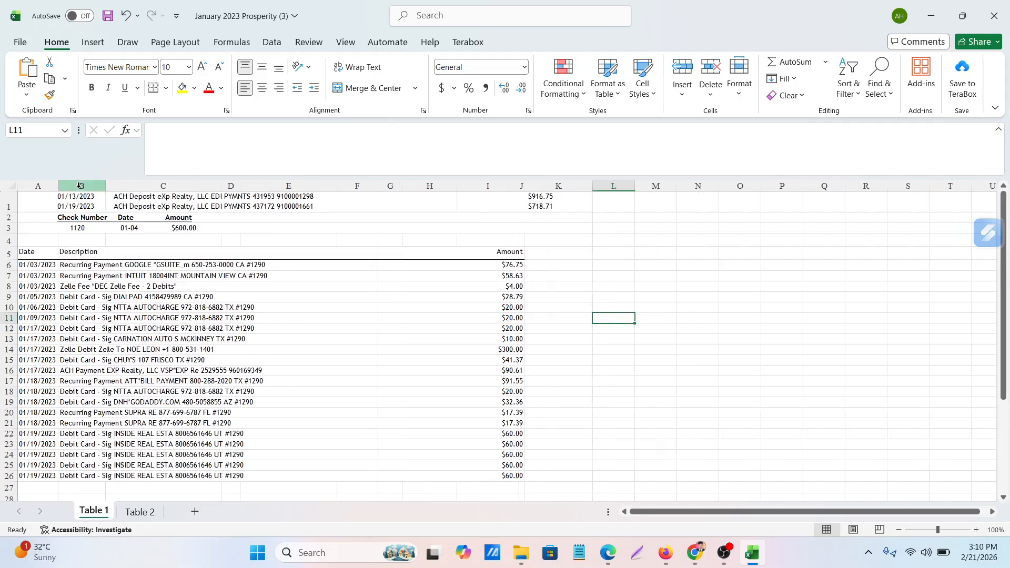
{"action": "left_click_drag", "start_coordinate": [57, 186], "coordinate": [298, 199]}
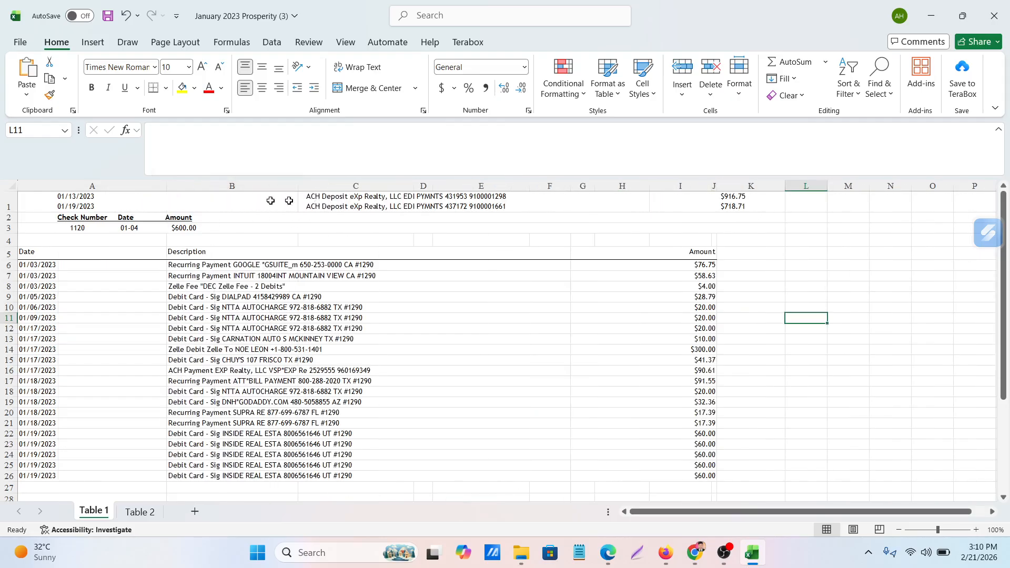
Delete column H from the Table 1 sheet
{"action": "left_click", "coordinate": [203, 186]}
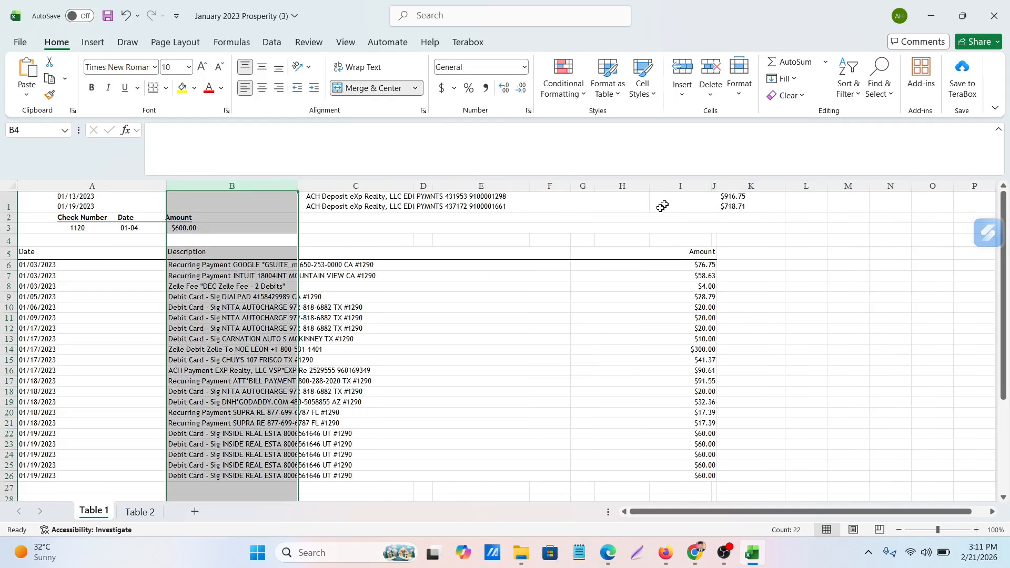
{"action": "left_click", "coordinate": [677, 194]}
{"action": "left_click", "coordinate": [797, 254]}
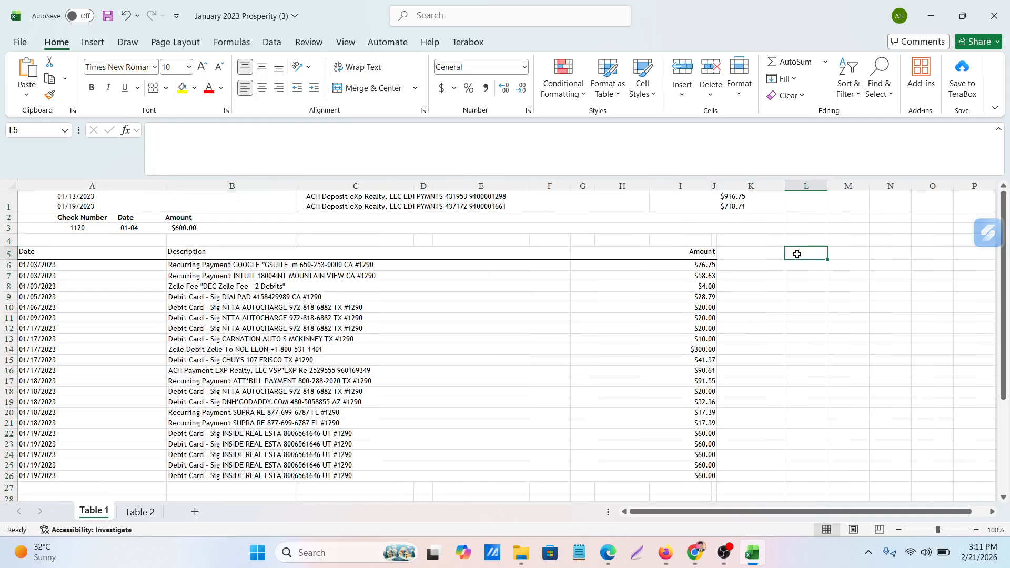
{"action": "left_click", "coordinate": [622, 185]}
{"action": "right_click", "coordinate": [622, 186]}
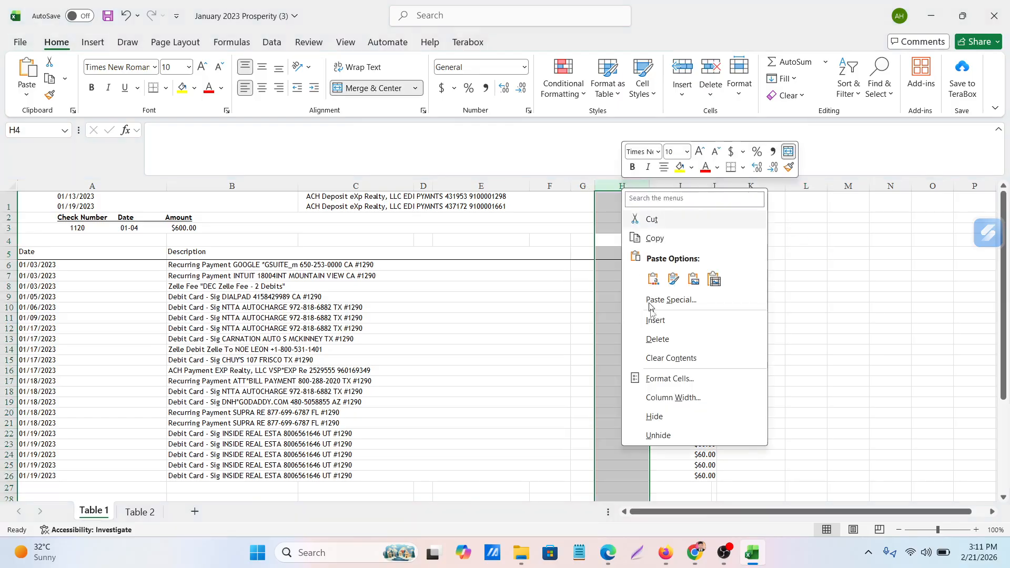
{"action": "left_click", "coordinate": [658, 332]}
{"action": "left_click", "coordinate": [808, 301]}
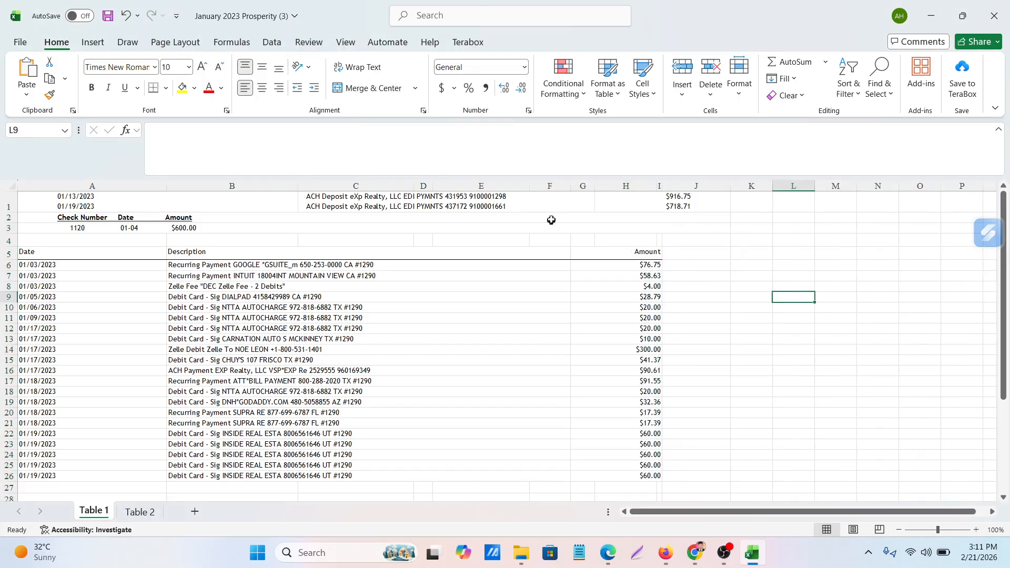
Try deleting column G from the sheet, and undo the deletion
{"action": "left_click", "coordinate": [583, 186]}
{"action": "right_click", "coordinate": [585, 193]}
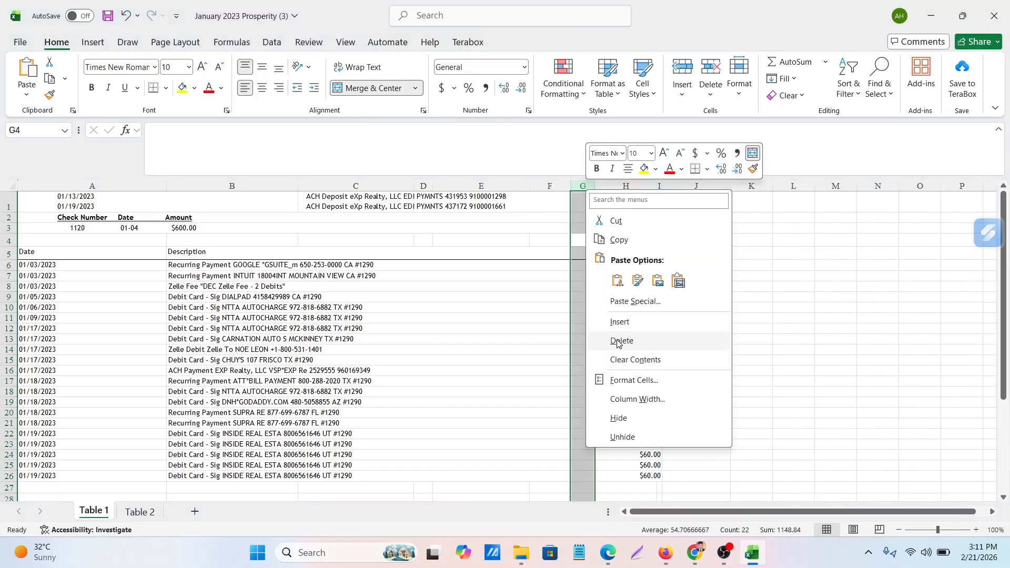
{"action": "left_click", "coordinate": [619, 341]}
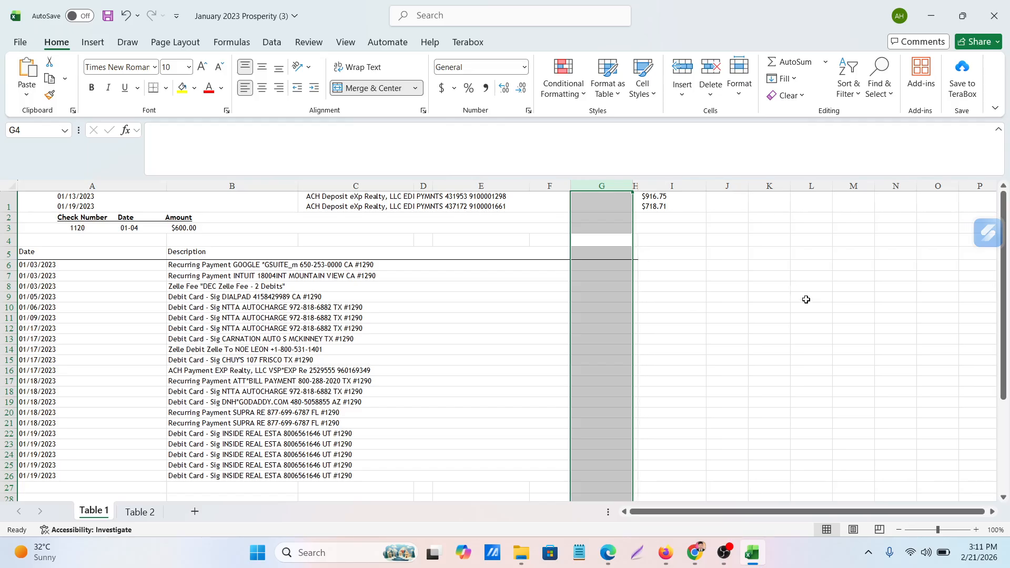
{"action": "left_click", "coordinate": [720, 297]}
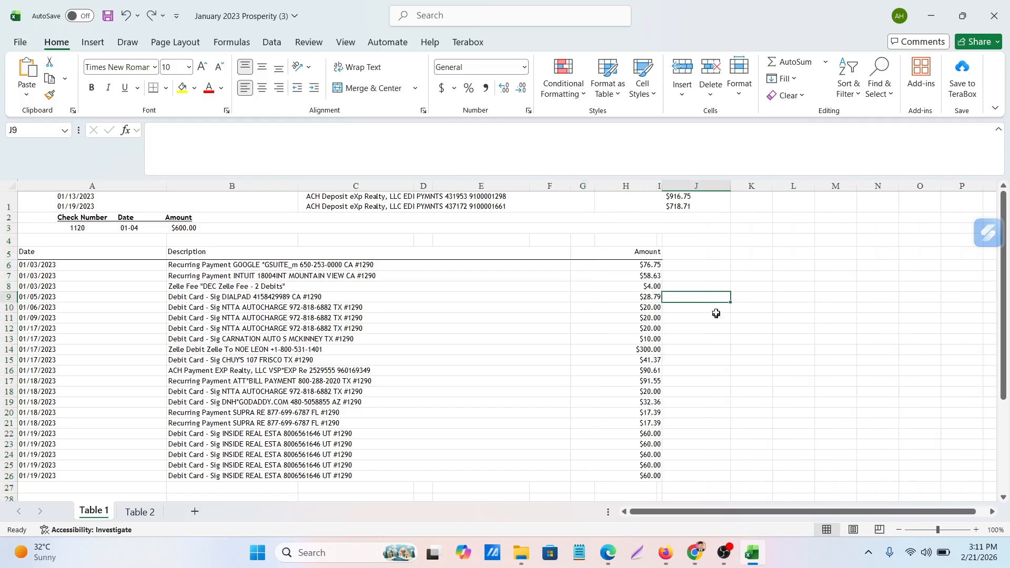
Delete column C, which lies under the merged transaction descriptions
{"action": "left_click", "coordinate": [357, 185]}
{"action": "right_click", "coordinate": [357, 182]}
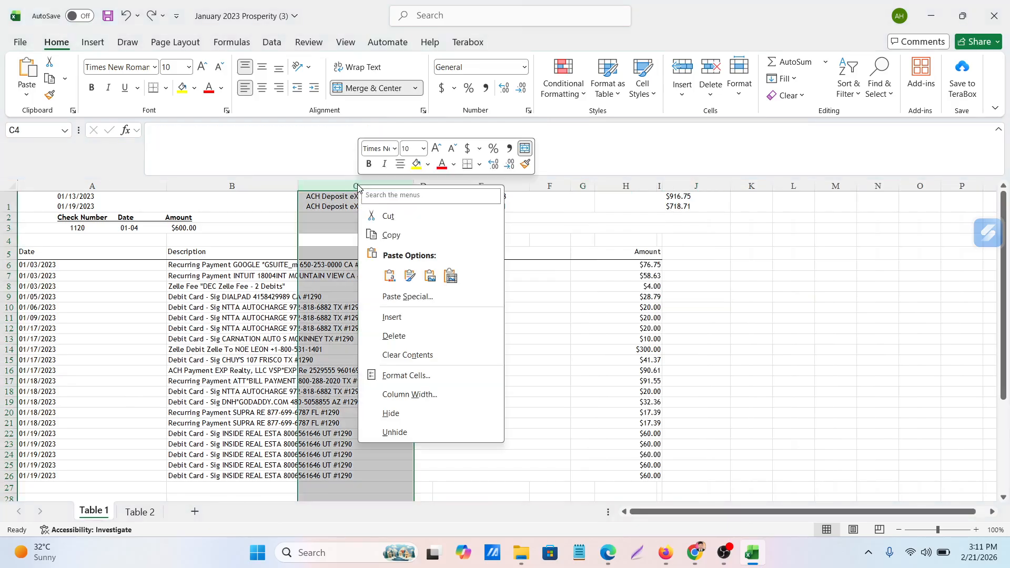
{"action": "left_click", "coordinate": [394, 337]}
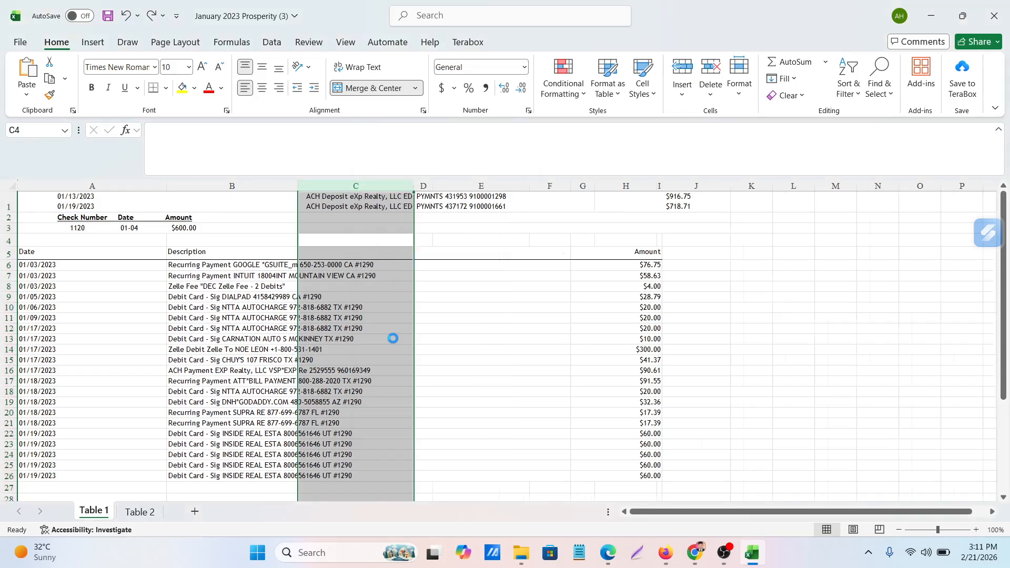
{"action": "left_click", "coordinate": [681, 363]}
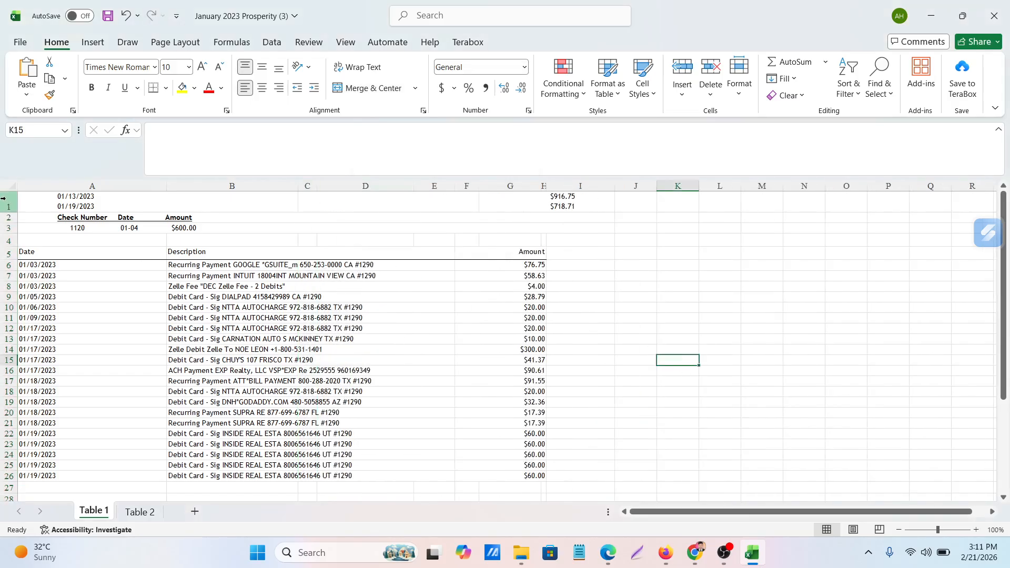
Delete rows 1 to 3 with the deposits and the check, and the empty row above the Date, Description and Amount headers
{"action": "left_click_drag", "start_coordinate": [2, 197], "coordinate": [12, 230]}
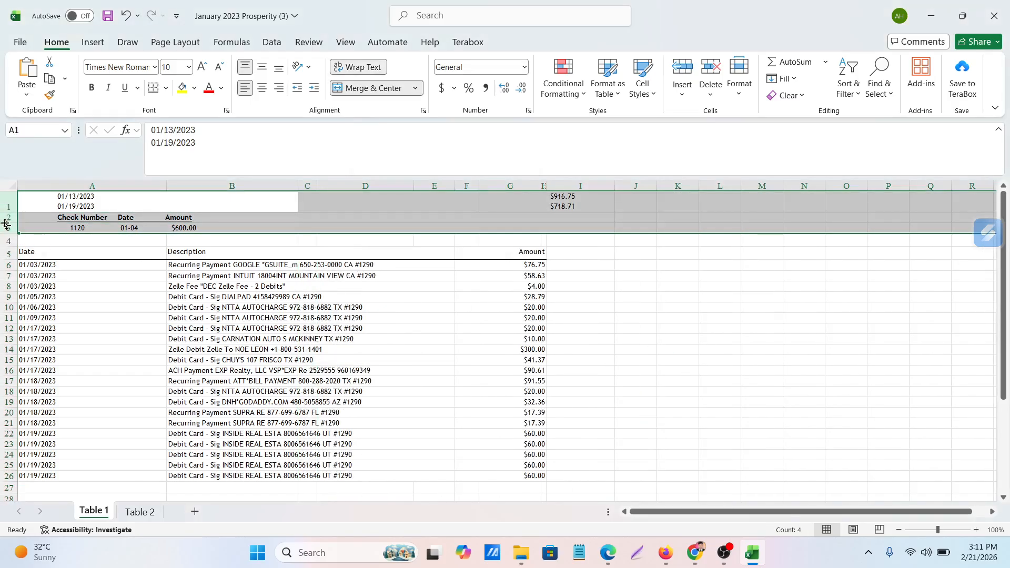
{"action": "right_click", "coordinate": [9, 225]}
{"action": "left_click", "coordinate": [38, 371]}
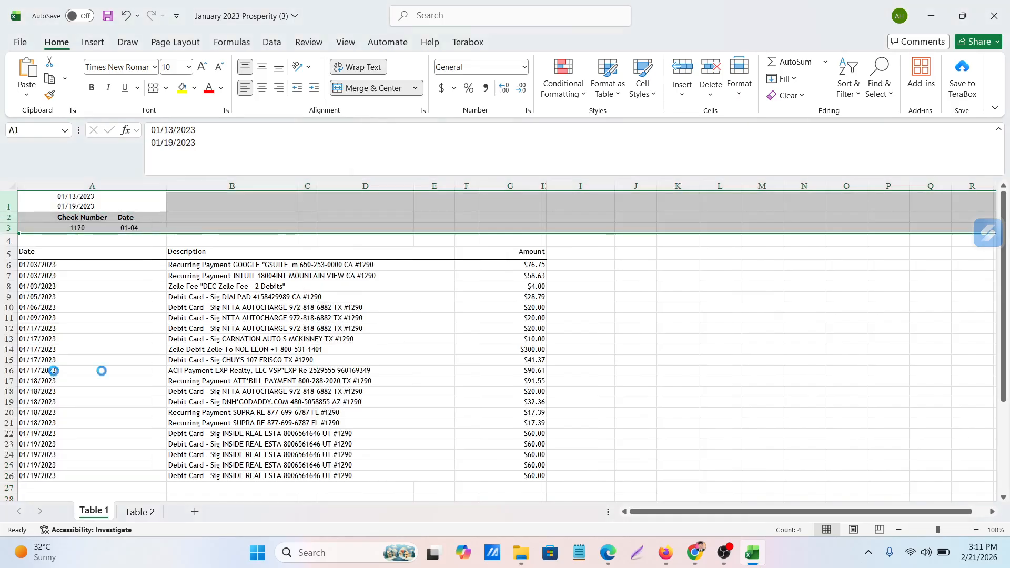
{"action": "left_click", "coordinate": [805, 329]}
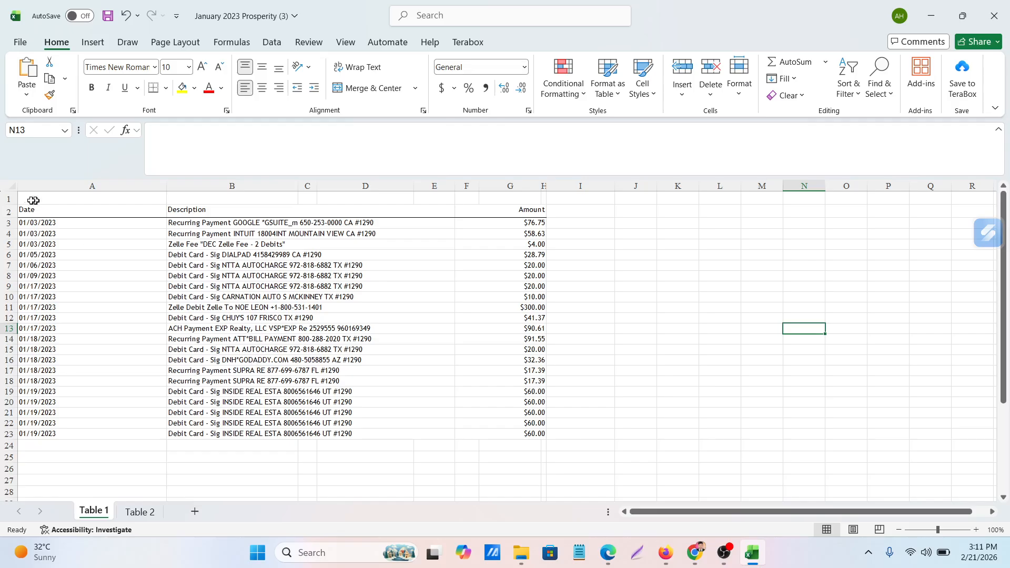
{"action": "left_click", "coordinate": [7, 199]}
{"action": "right_click", "coordinate": [7, 198]}
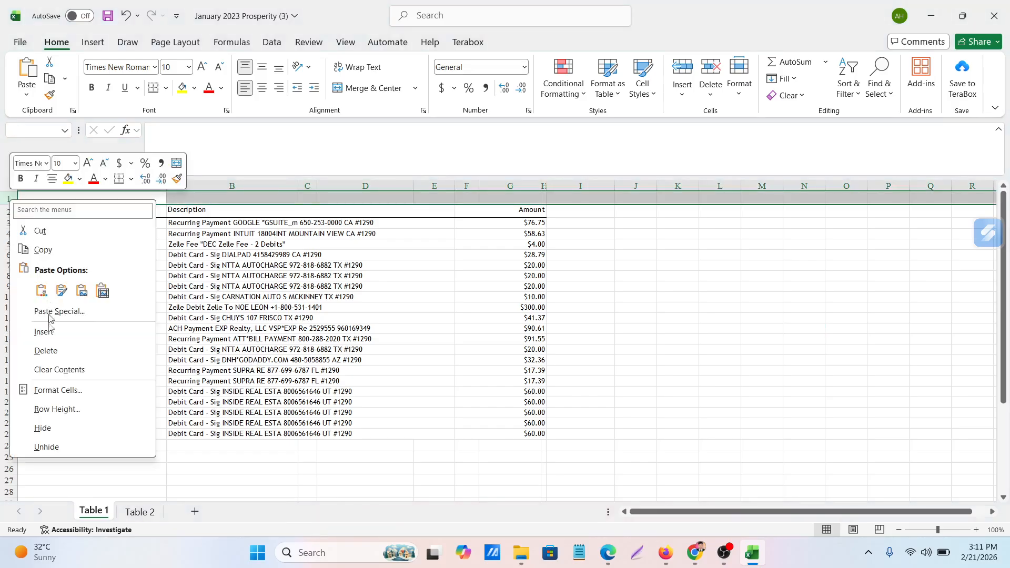
{"action": "left_click", "coordinate": [46, 351]}
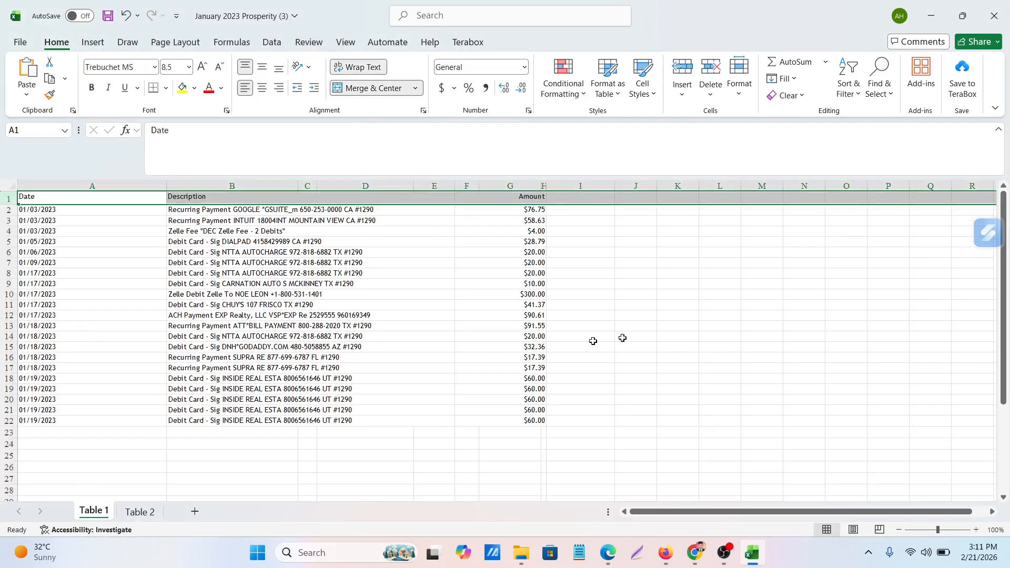
{"action": "left_click", "coordinate": [720, 346]}
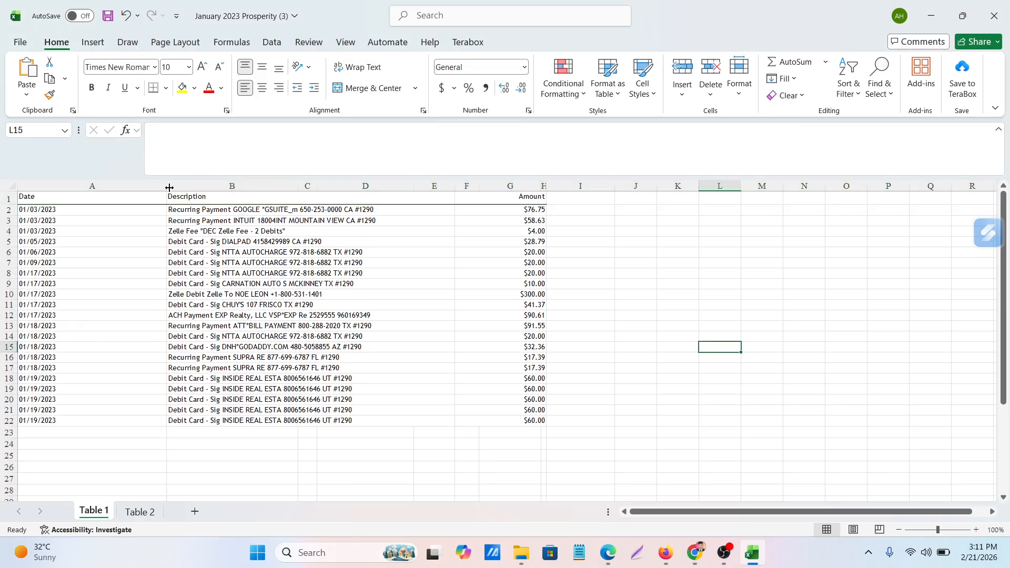
Narrow column A to about the width of the transaction dates
{"action": "left_click_drag", "start_coordinate": [169, 187], "coordinate": [155, 187]}
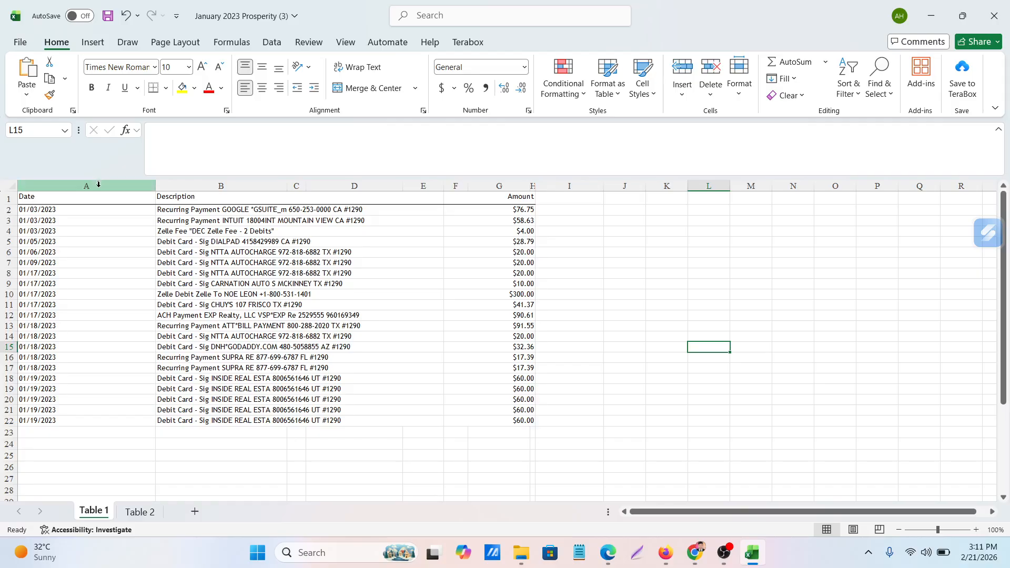
{"action": "left_click", "coordinate": [98, 184]}
{"action": "left_click", "coordinate": [315, 295]}
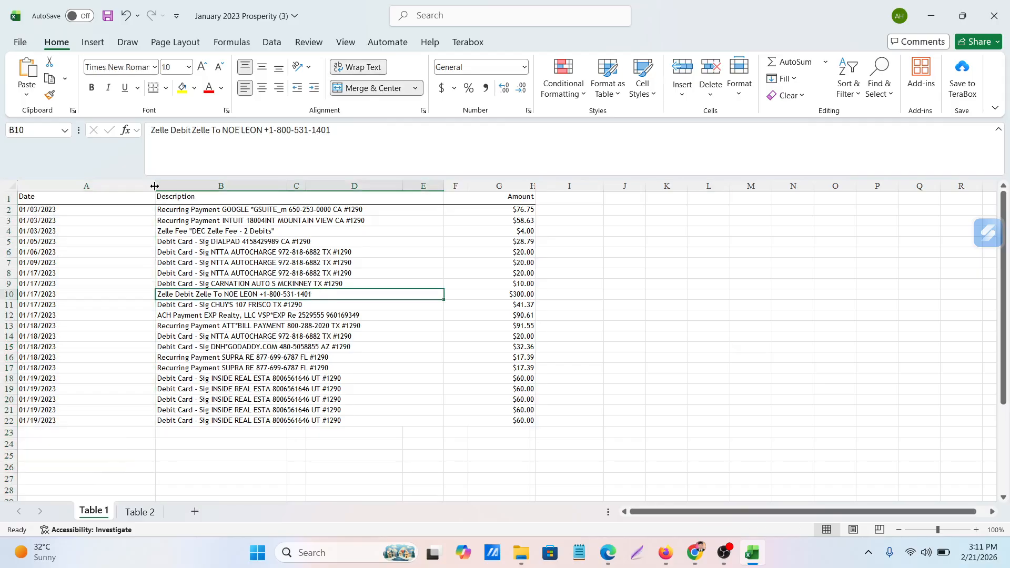
{"action": "left_click_drag", "start_coordinate": [154, 186], "coordinate": [71, 186]}
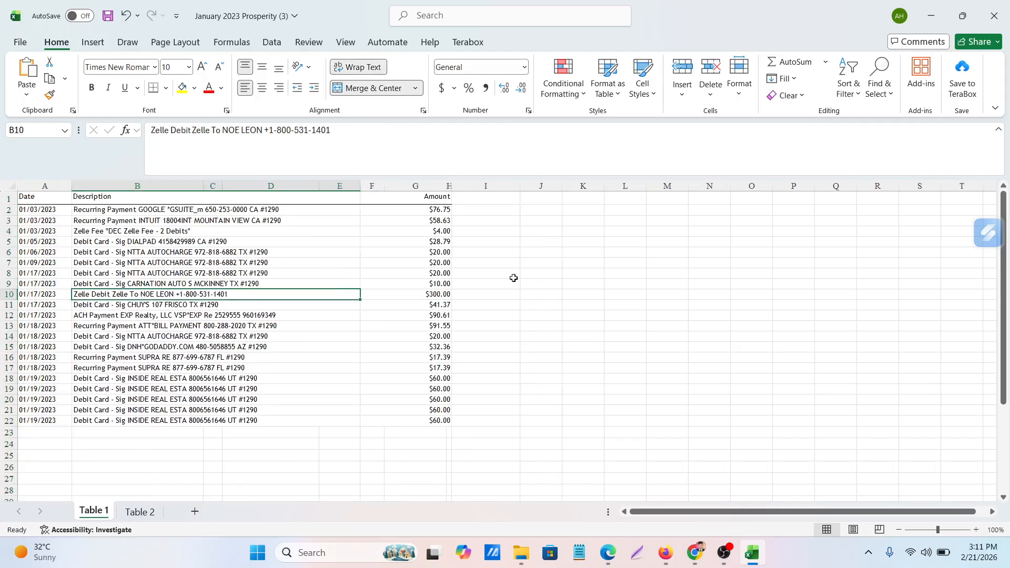
{"action": "left_click", "coordinate": [639, 294]}
Delete the narrow column C and the two columns following it under the merged descriptions
{"action": "left_click", "coordinate": [213, 184]}
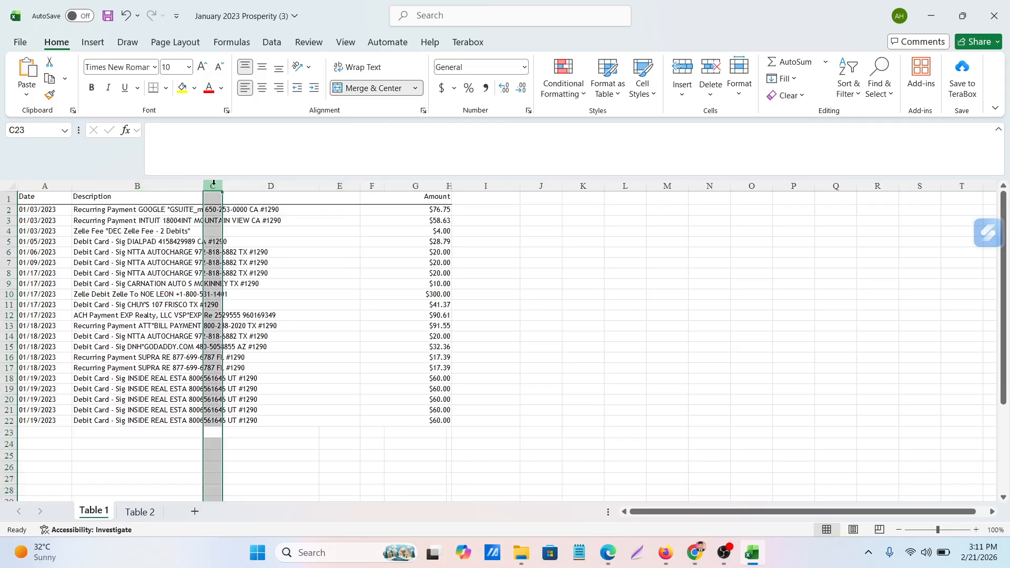
{"action": "right_click", "coordinate": [215, 186]}
{"action": "left_click", "coordinate": [247, 338]}
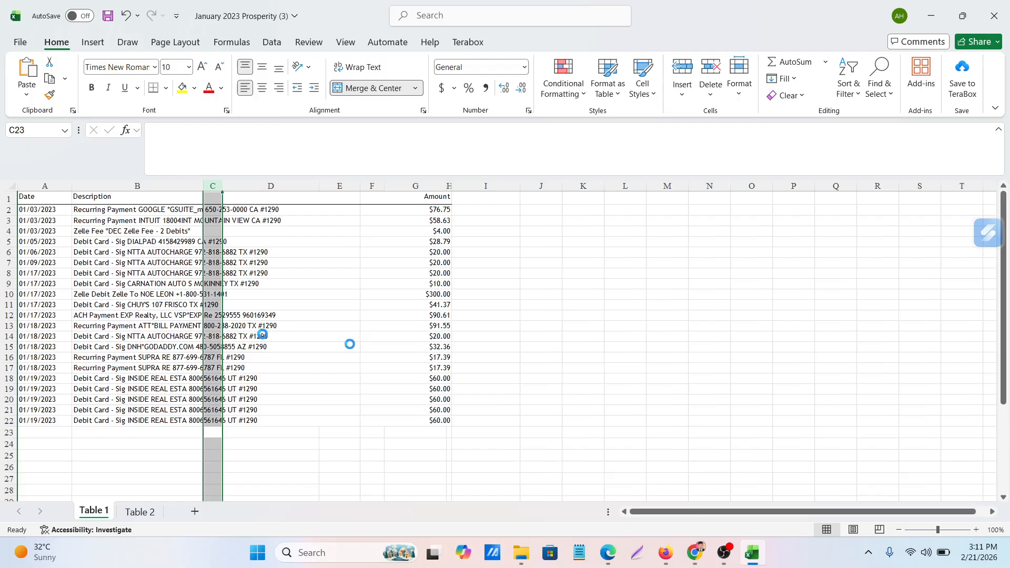
{"action": "left_click", "coordinate": [638, 352]}
{"action": "left_click_drag", "start_coordinate": [255, 187], "coordinate": [310, 192]}
{"action": "right_click", "coordinate": [303, 189]}
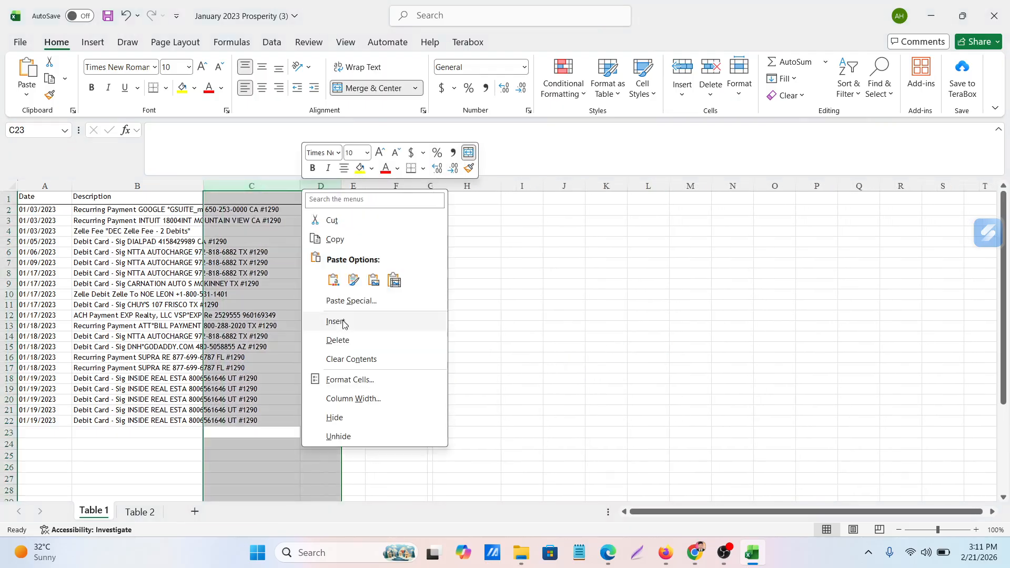
{"action": "left_click", "coordinate": [336, 341]}
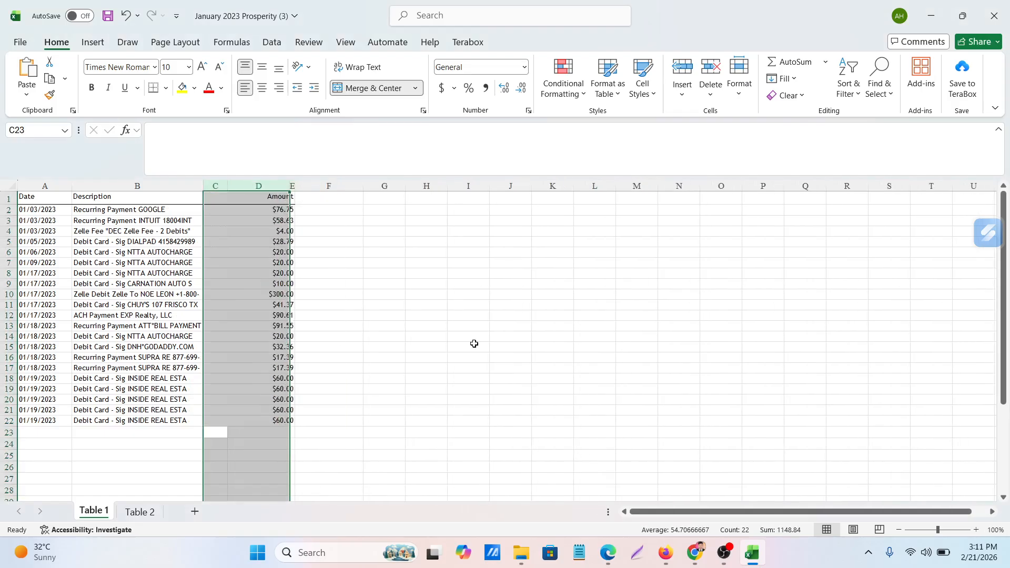
{"action": "left_click", "coordinate": [471, 346]}
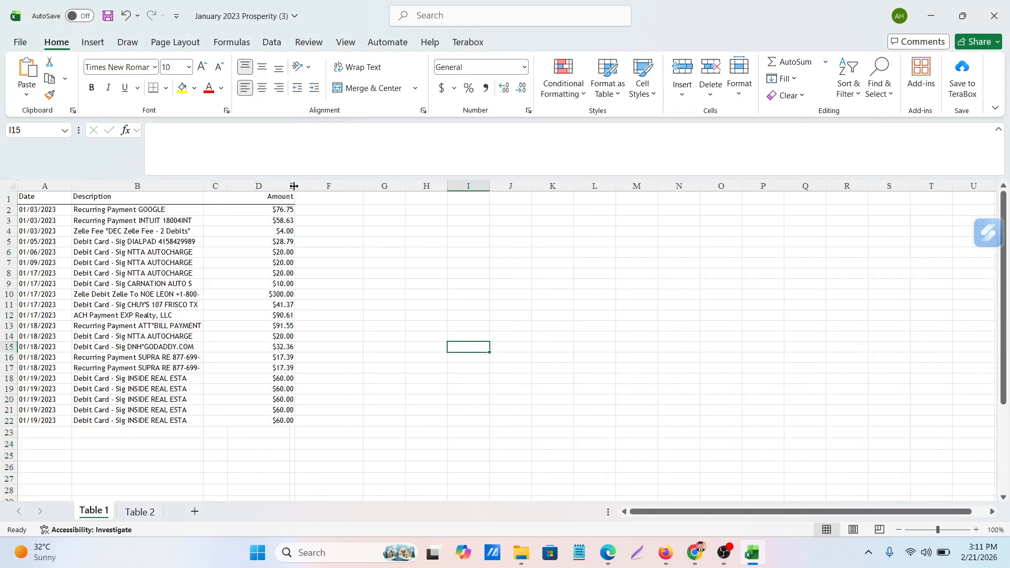
Widen column E at the edge of the amounts and delete the empty-looking column D
{"action": "left_click_drag", "start_coordinate": [294, 186], "coordinate": [348, 190]}
{"action": "left_click", "coordinate": [503, 256]}
{"action": "left_click", "coordinate": [249, 185]}
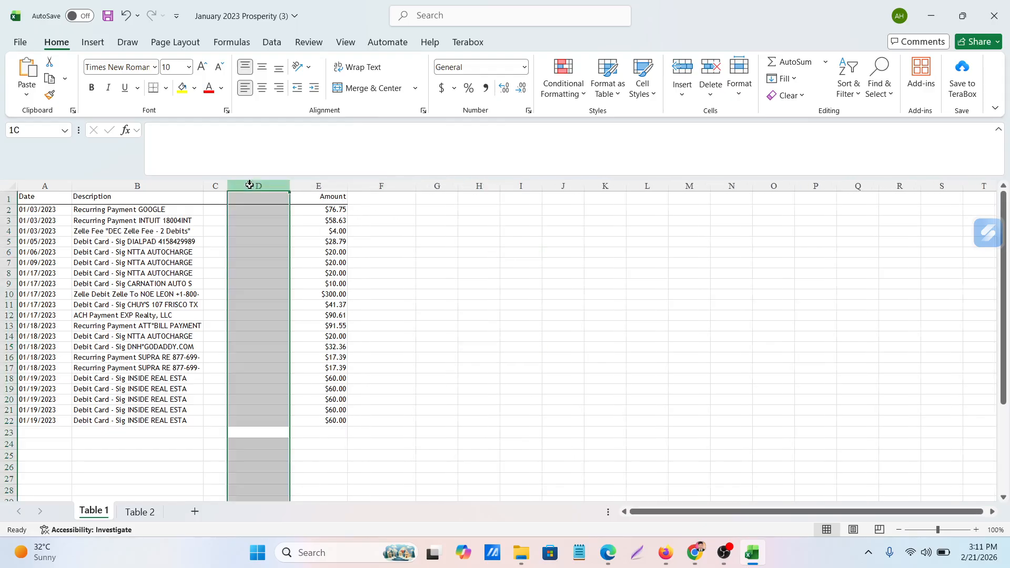
{"action": "right_click", "coordinate": [249, 185]}
{"action": "left_click", "coordinate": [283, 336]}
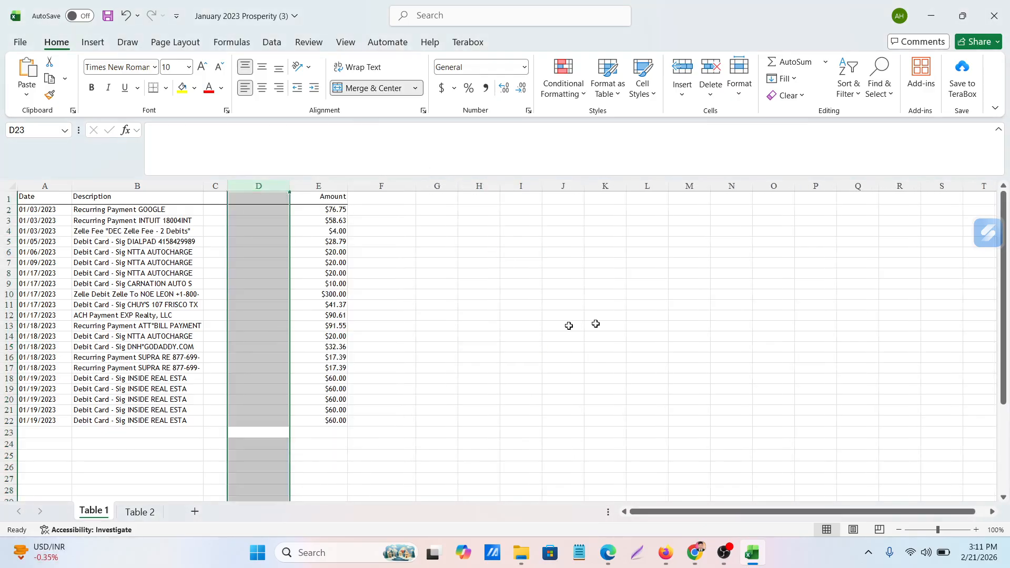
{"action": "left_click", "coordinate": [610, 323]}
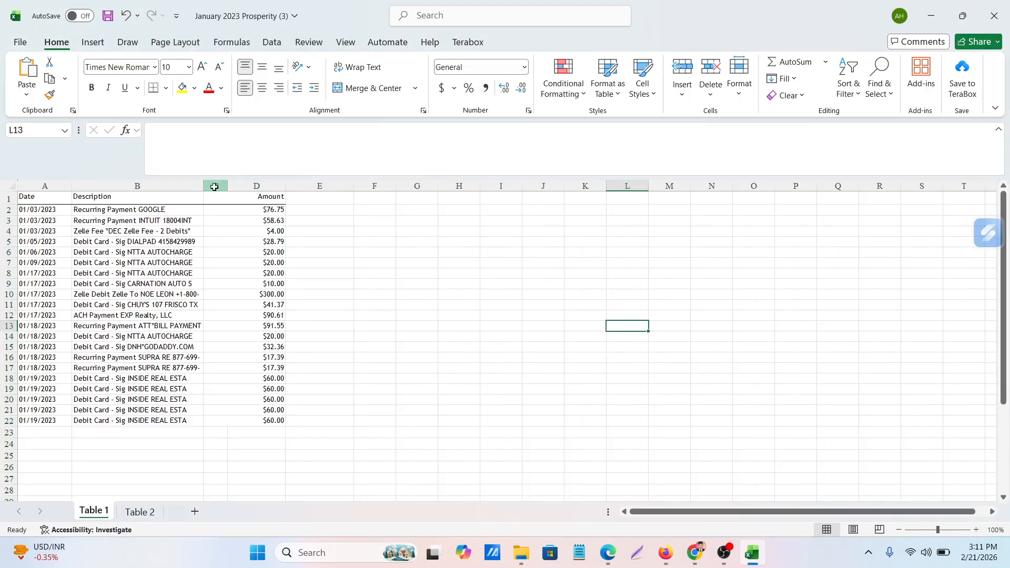
Try deleting the narrow column C between the descriptions and amounts, and undo the deletion
{"action": "left_click", "coordinate": [214, 187]}
{"action": "right_click", "coordinate": [215, 186]}
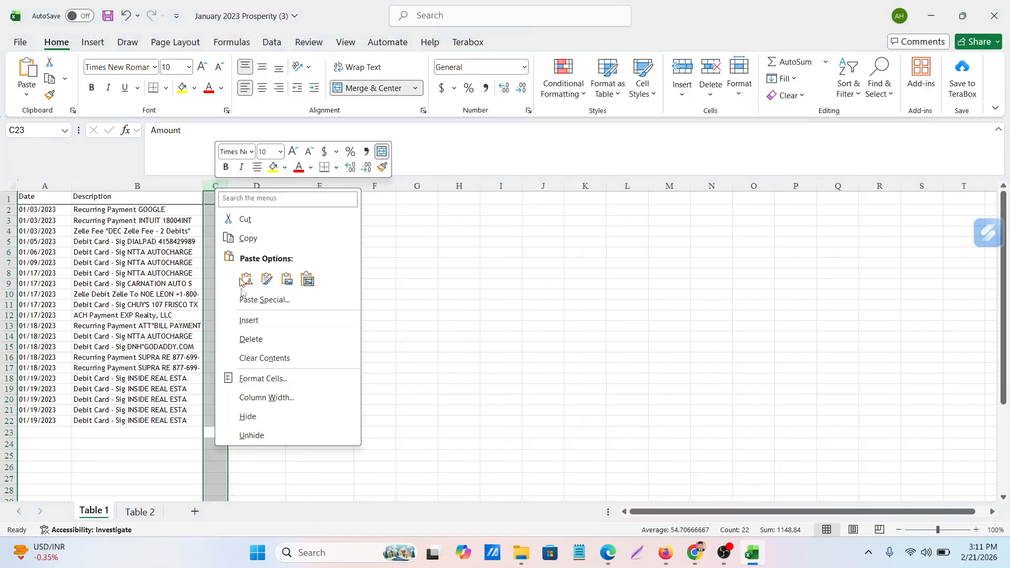
{"action": "left_click", "coordinate": [249, 340]}
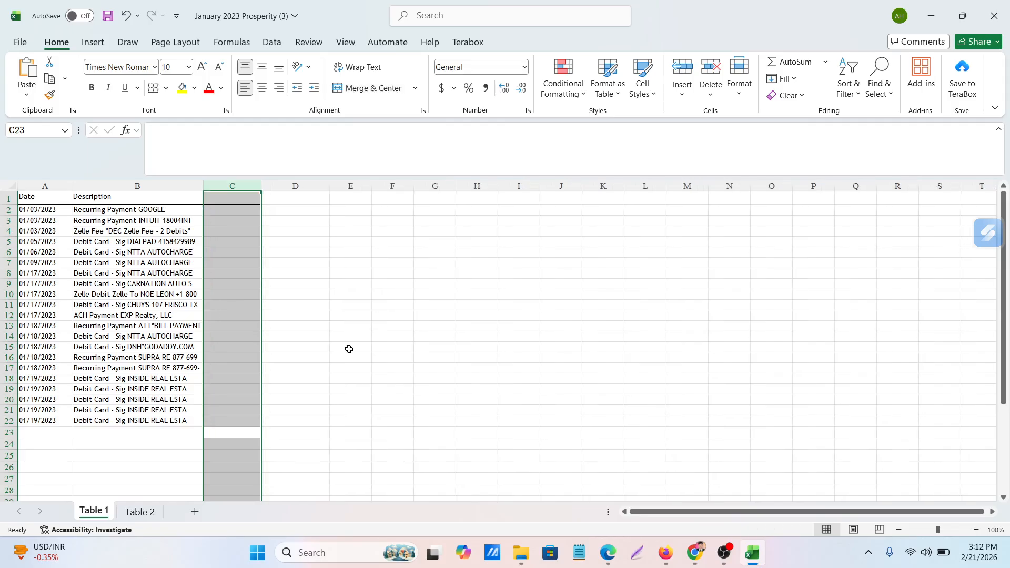
{"action": "key", "text": "ctrl+z"}
{"action": "left_click", "coordinate": [362, 336]}
Delete column D and widen column C to fit the Amount header and the transaction amounts
{"action": "left_click", "coordinate": [265, 186]}
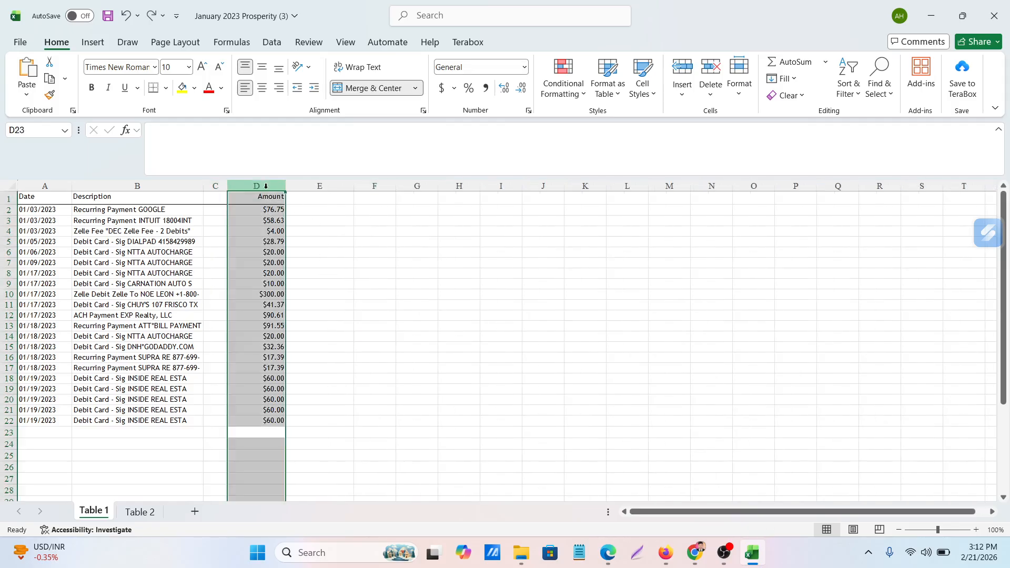
{"action": "right_click", "coordinate": [266, 186]}
{"action": "left_click", "coordinate": [304, 337]}
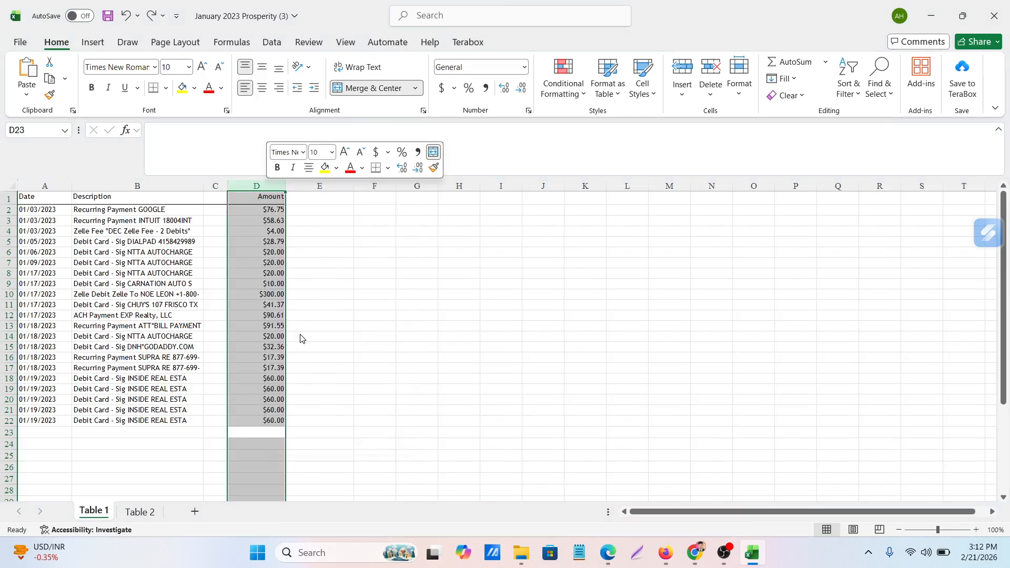
{"action": "left_click", "coordinate": [400, 335]}
{"action": "left_click", "coordinate": [452, 315]}
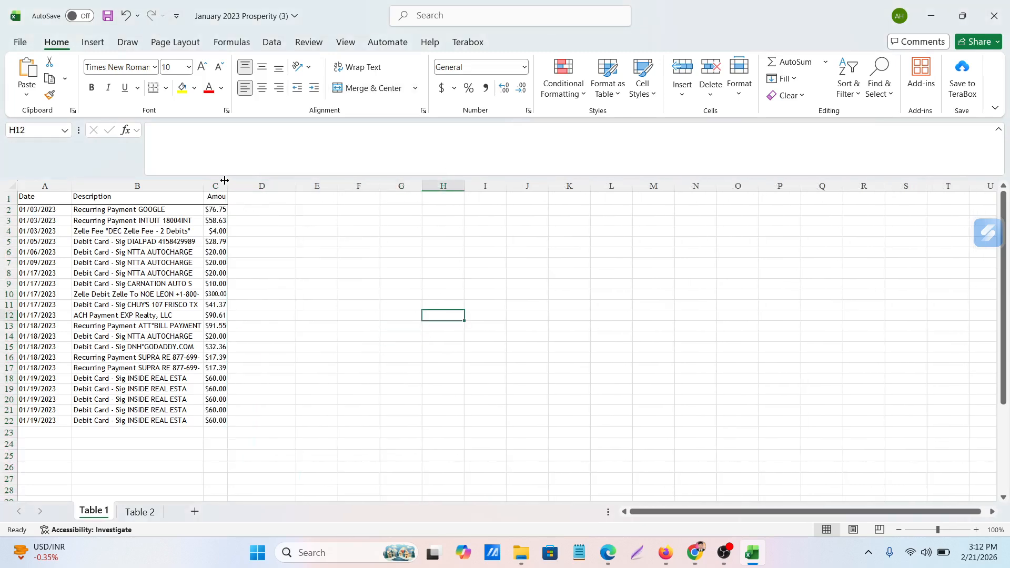
{"action": "left_click_drag", "start_coordinate": [225, 183], "coordinate": [267, 184]}
{"action": "left_click", "coordinate": [346, 367]}
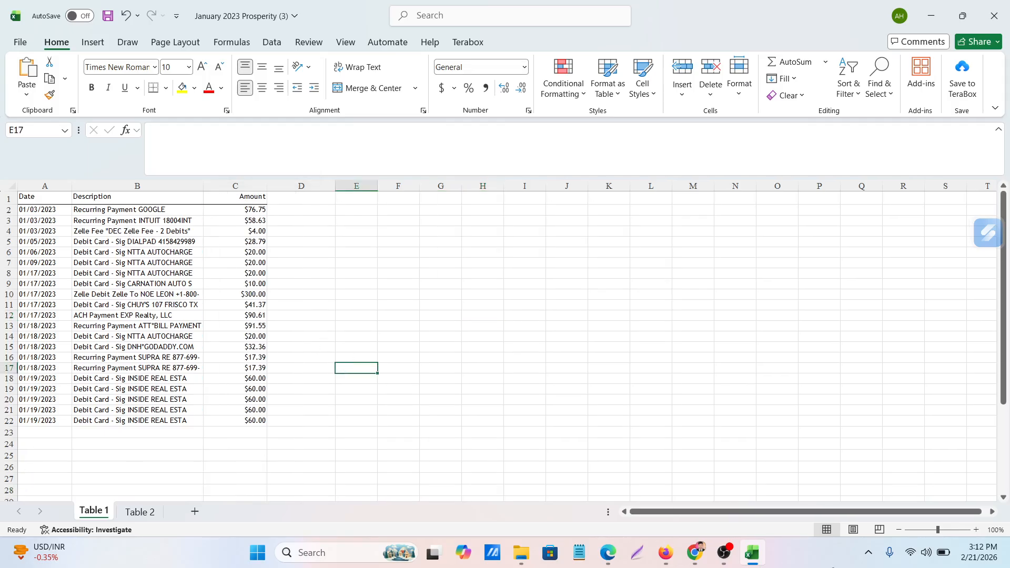
Switch to the statement PDF in Edge, copy the description of the 01/13/2023 ACH deposit, and return to the Excel workbook
{"action": "left_click", "coordinate": [613, 560]}
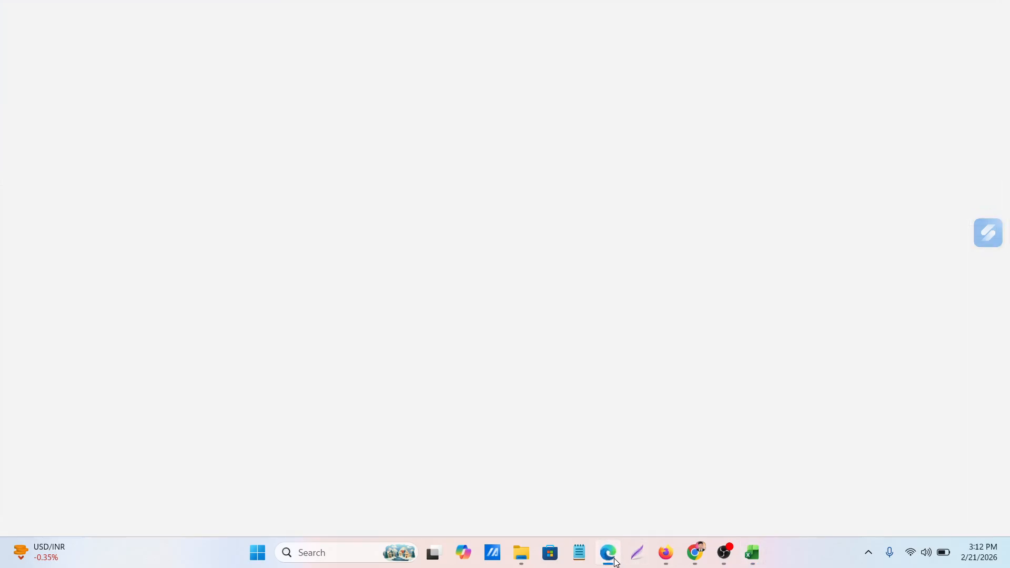
{"action": "scroll", "coordinate": [432, 395], "scroll_direction": "down", "scroll_amount": 2}
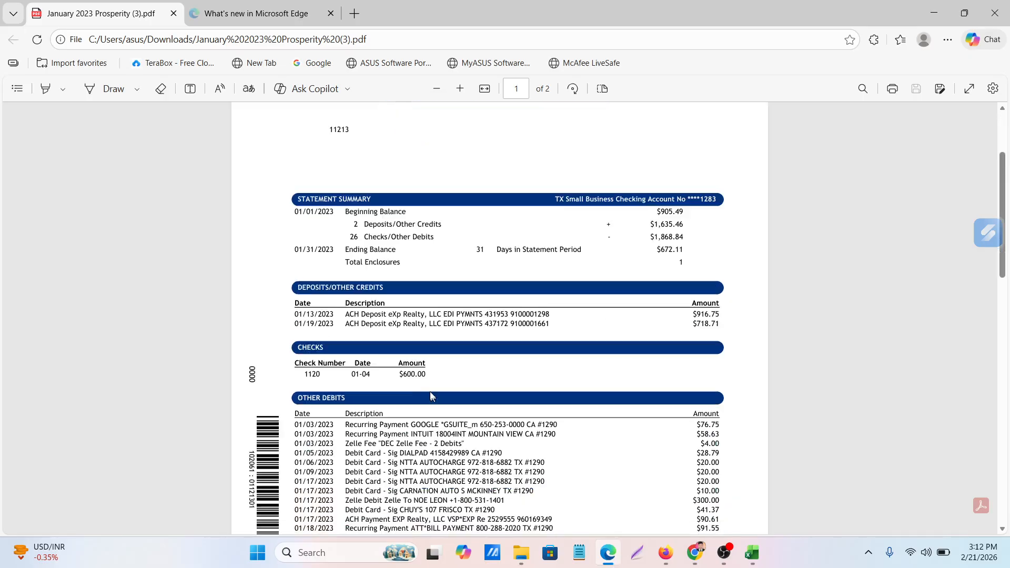
{"action": "left_click_drag", "start_coordinate": [370, 322], "coordinate": [500, 317]}
{"action": "left_click", "coordinate": [352, 309]}
{"action": "left_click_drag", "start_coordinate": [476, 316], "coordinate": [546, 310]}
{"action": "key", "text": "ctrl+c"}
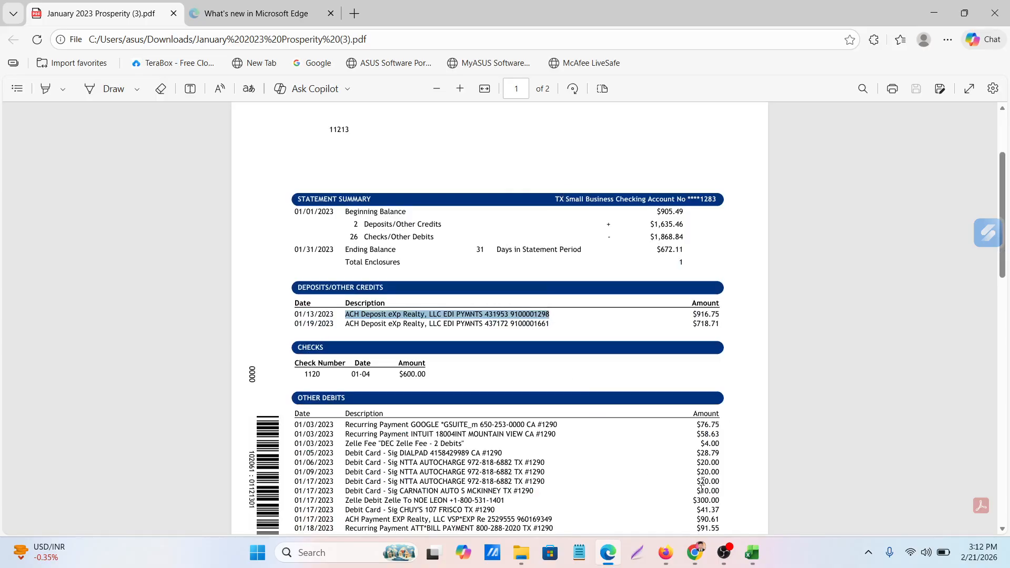
{"action": "left_click", "coordinate": [763, 556]}
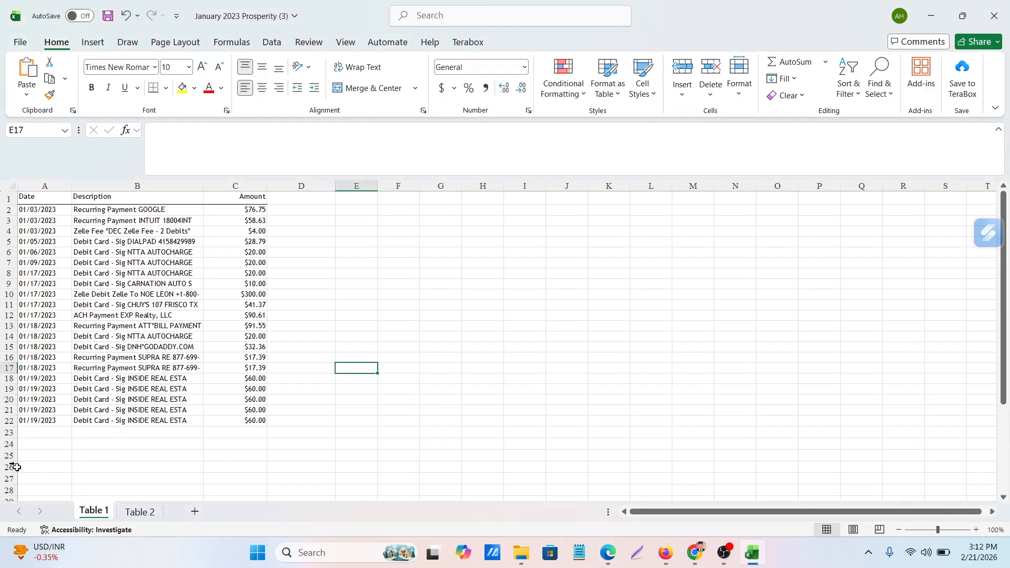
{"action": "left_click", "coordinate": [609, 558]}
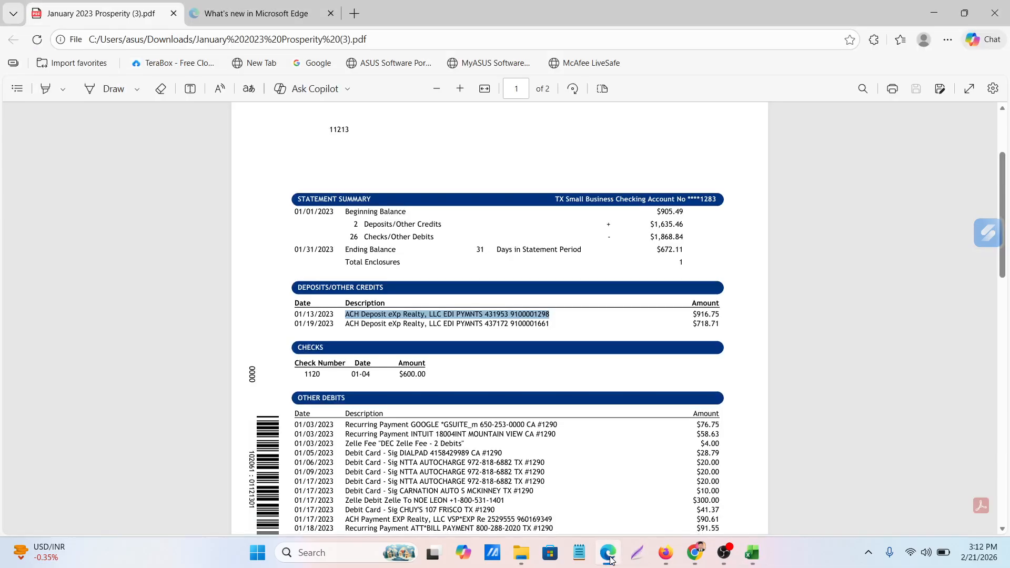
{"action": "left_click", "coordinate": [609, 559]}
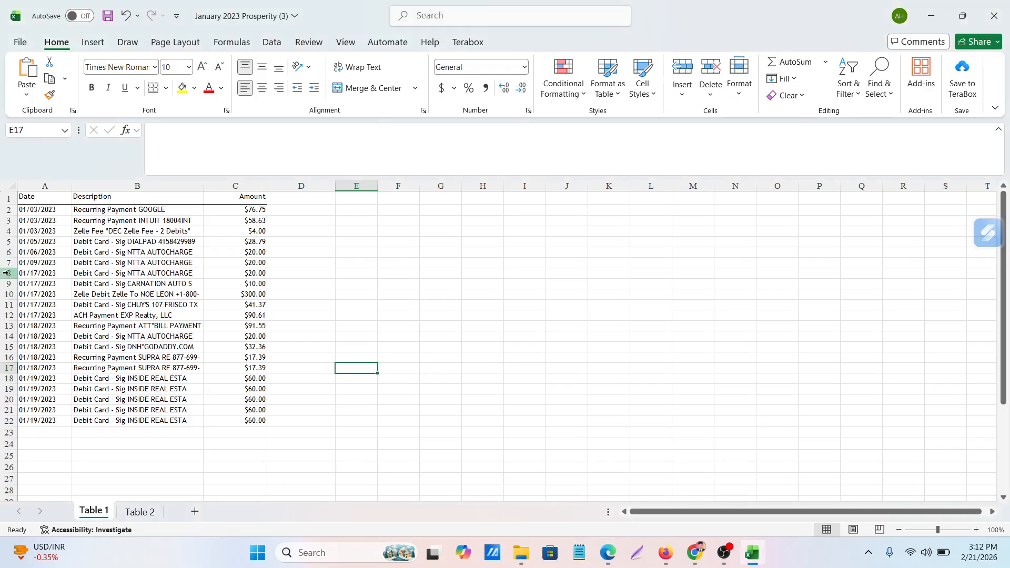
Insert a blank row at row 8, directly above the first 01/17/2023 transaction
{"action": "left_click", "coordinate": [9, 277]}
{"action": "right_click", "coordinate": [9, 277]}
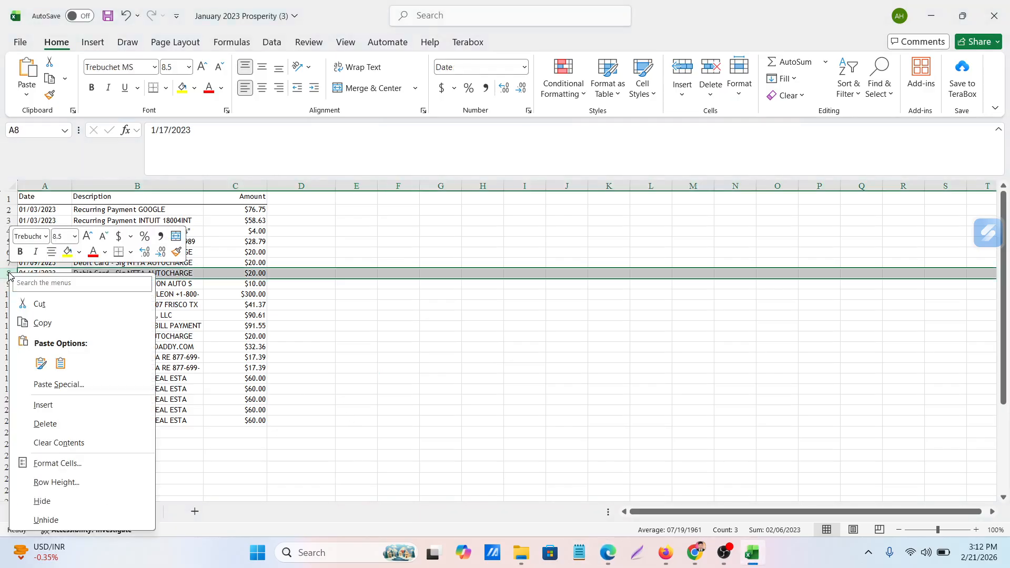
{"action": "left_click", "coordinate": [40, 406]}
{"action": "left_click", "coordinate": [462, 398]}
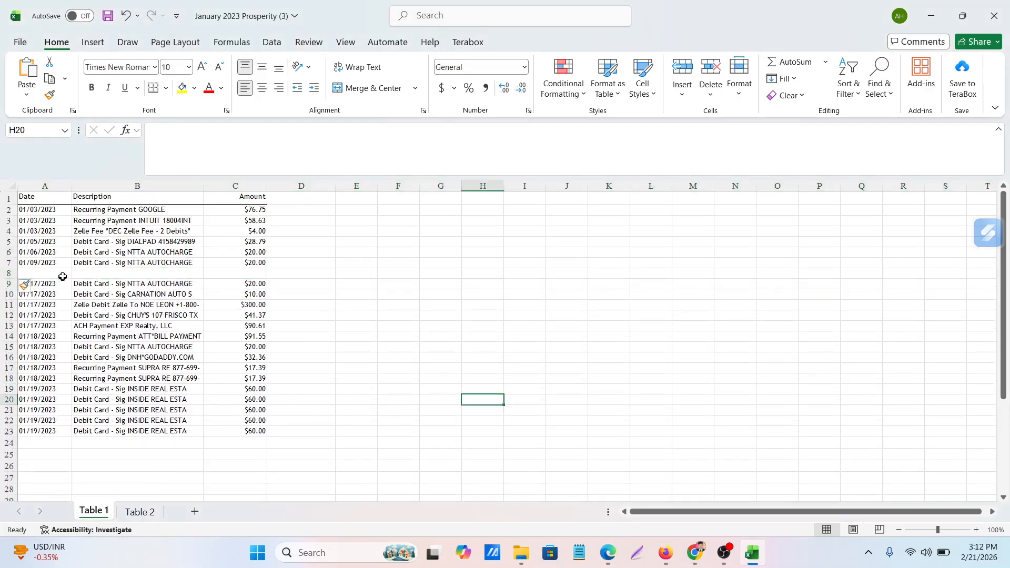
Paste the copied deposit description into B8 and widen column B to fit the full descriptions
{"action": "left_click", "coordinate": [119, 277]}
{"action": "key", "text": "ctrl+v"}
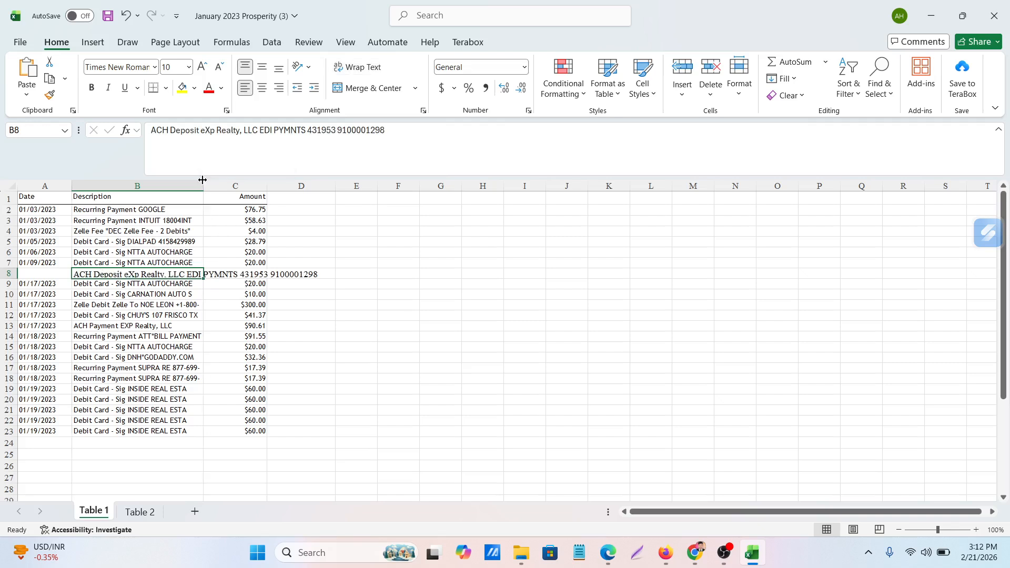
{"action": "left_click_drag", "start_coordinate": [203, 180], "coordinate": [342, 190]}
{"action": "left_click", "coordinate": [496, 305]}
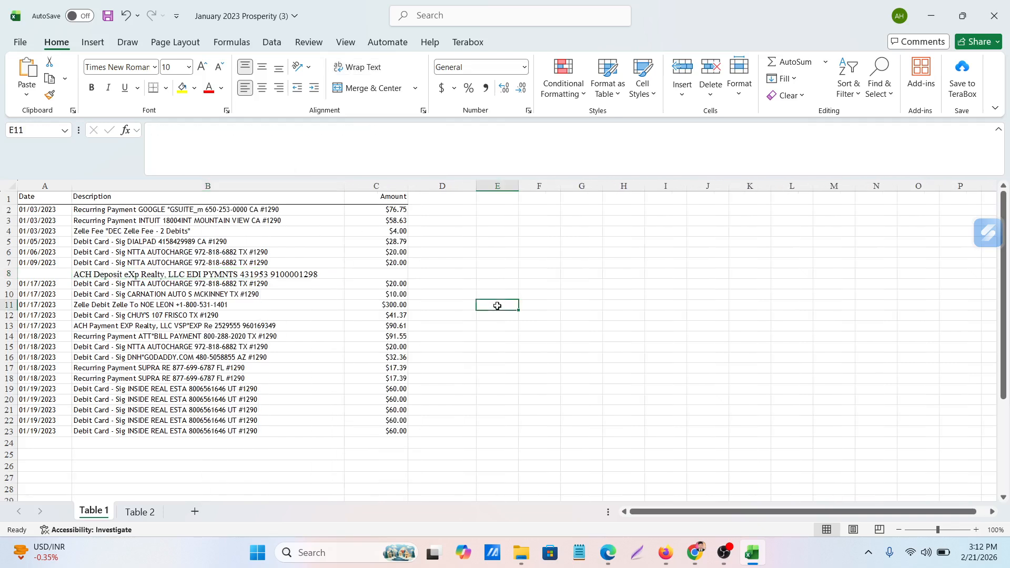
Copy the date from A7 into A8 and change it to 1/13/2023 for the deposit
{"action": "left_click", "coordinate": [38, 263]}
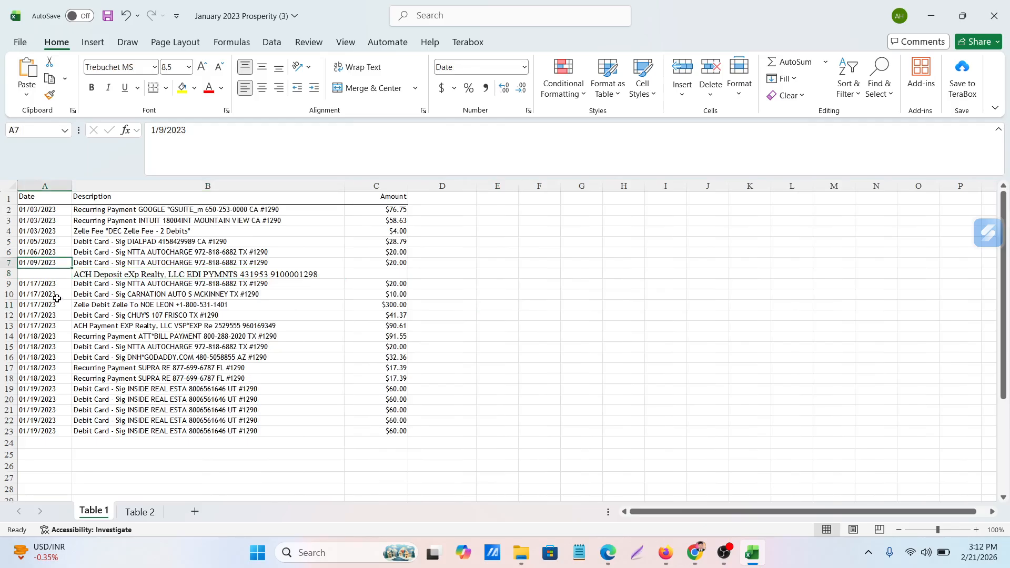
{"action": "key", "text": "ctrl+c"}
{"action": "left_click", "coordinate": [44, 273]}
{"action": "key", "text": "ctrl+v"}
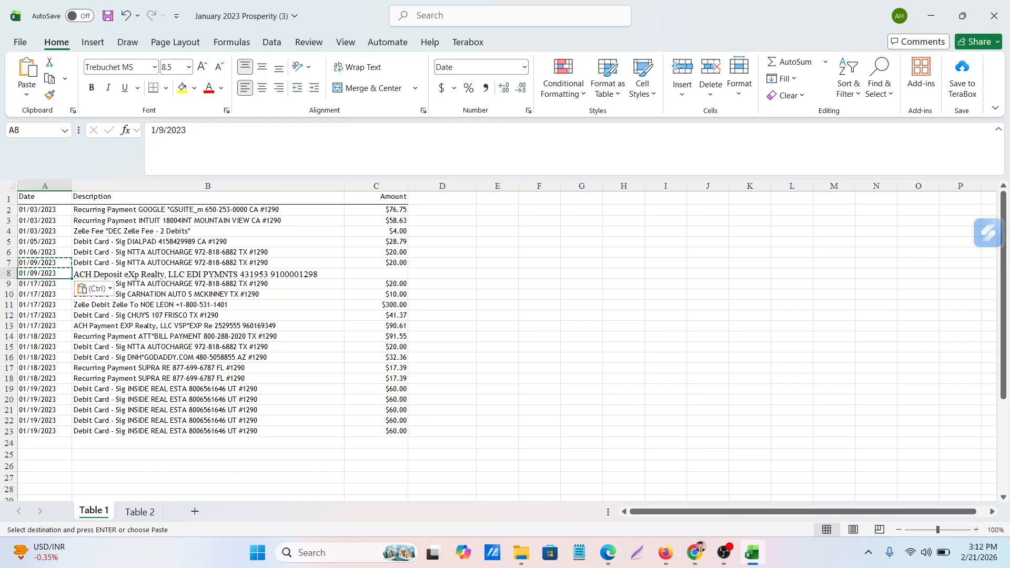
{"action": "left_click", "coordinate": [161, 130]}
{"action": "key", "text": "BackSpace"}
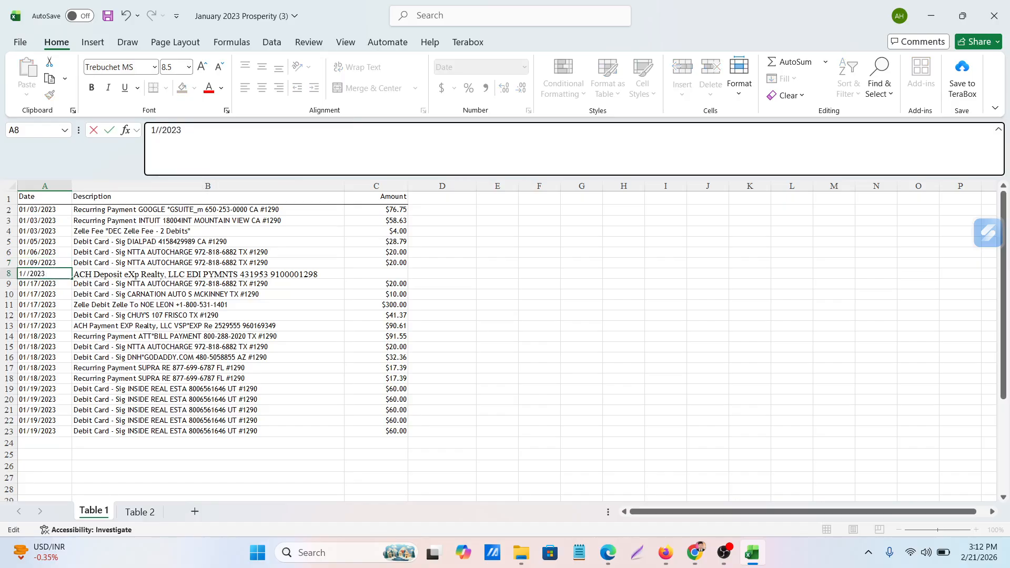
{"action": "type", "text": "13"}
{"action": "left_click", "coordinate": [666, 258]}
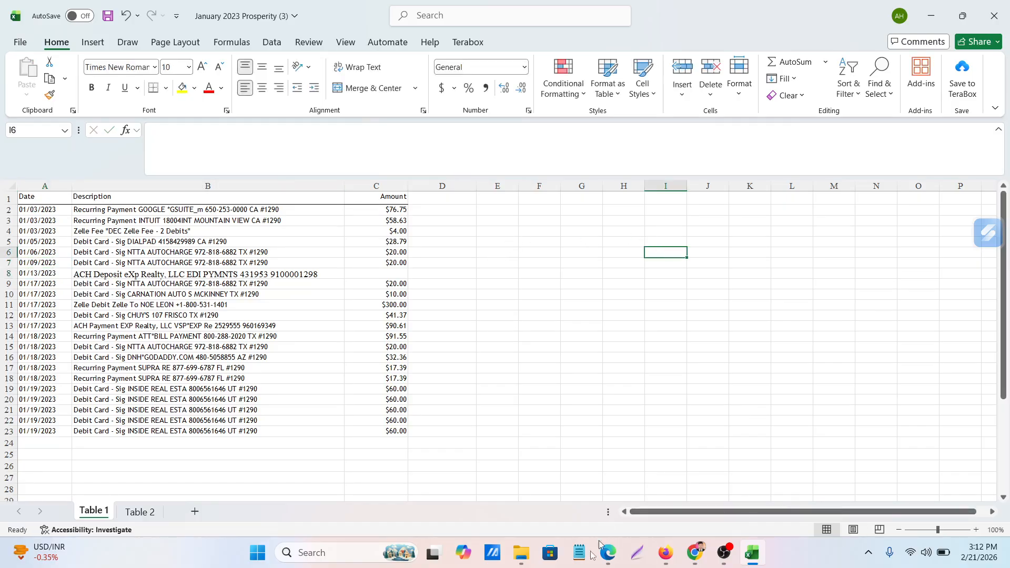
Copy the 01/13/2023 deposit's amount, 916.75, from the statement PDF in Edge into C8 of the Excel workbook
{"action": "left_click", "coordinate": [615, 554]}
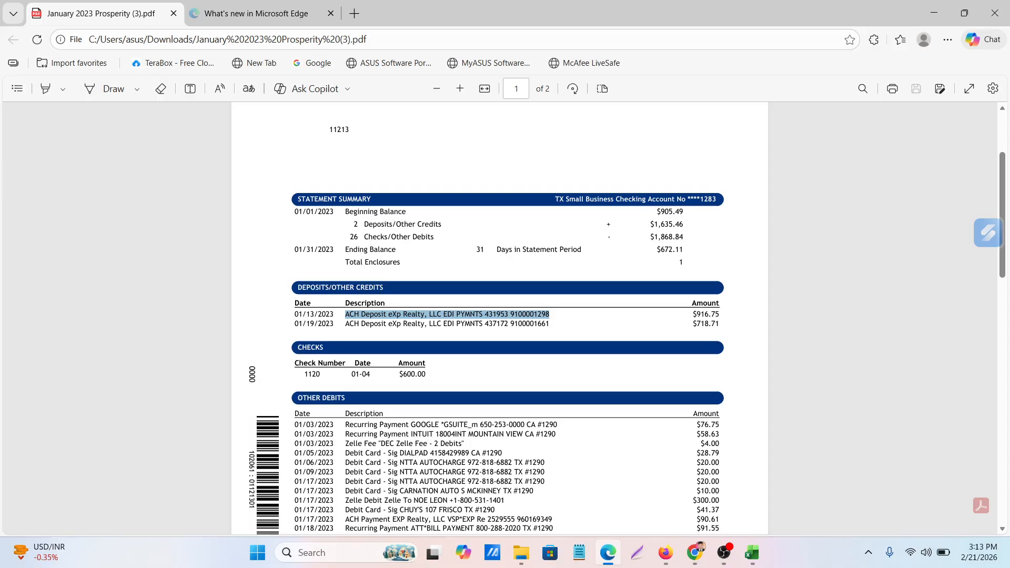
{"action": "left_click_drag", "start_coordinate": [696, 315], "coordinate": [715, 314]}
{"action": "key", "text": "ctrl+c"}
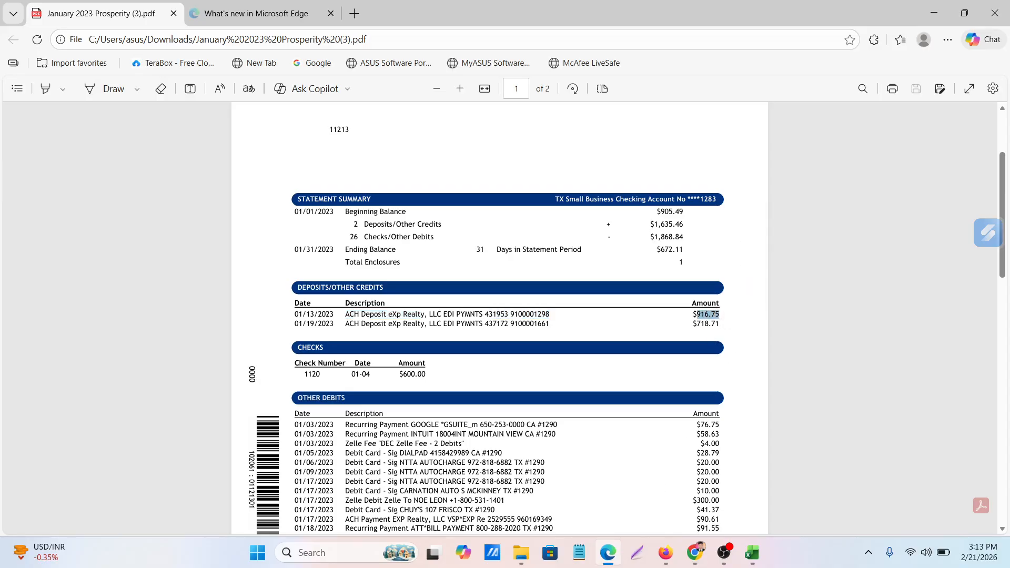
{"action": "left_click", "coordinate": [752, 552]}
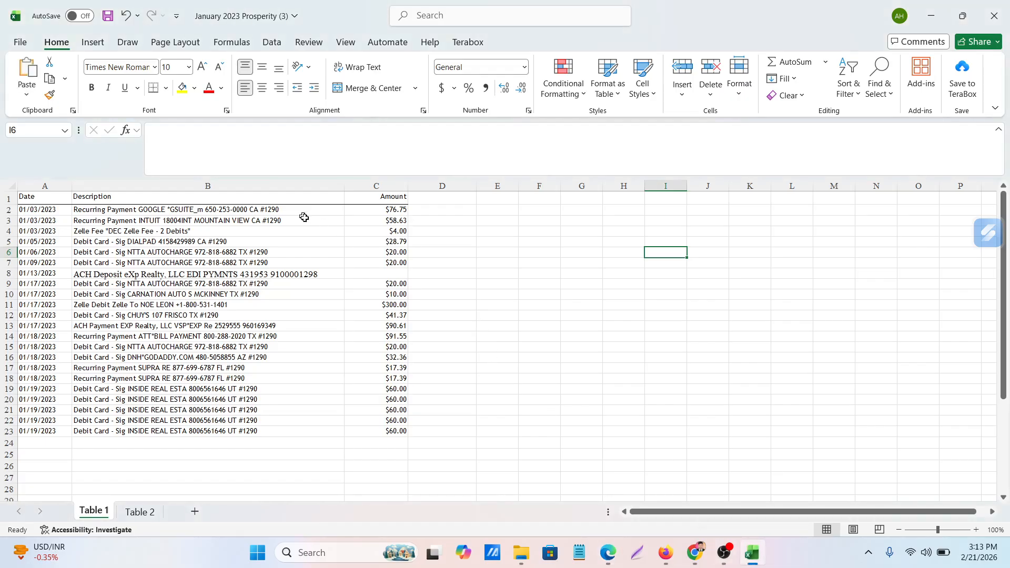
{"action": "left_click", "coordinate": [397, 268]}
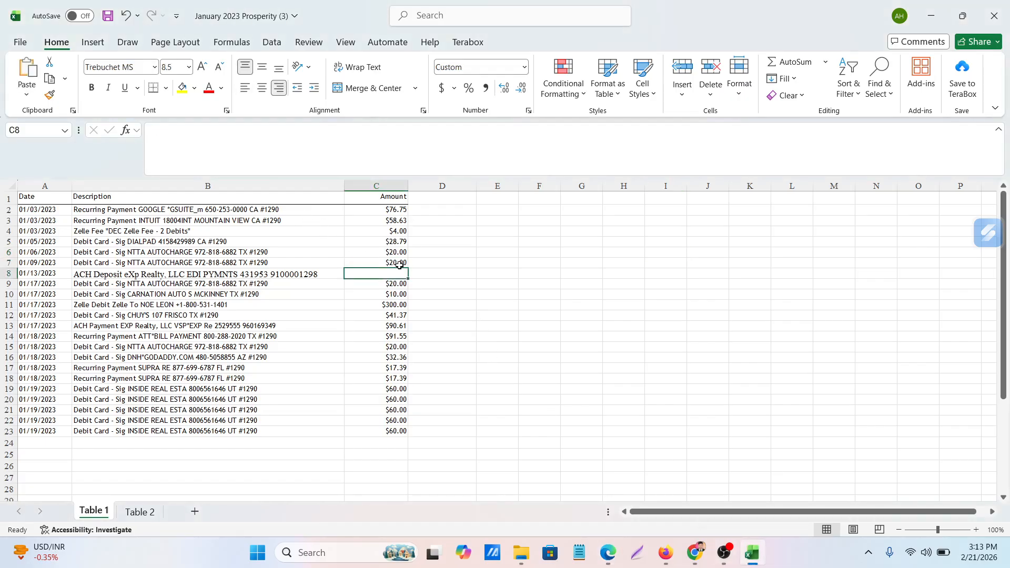
{"action": "key", "text": "ctrl+v"}
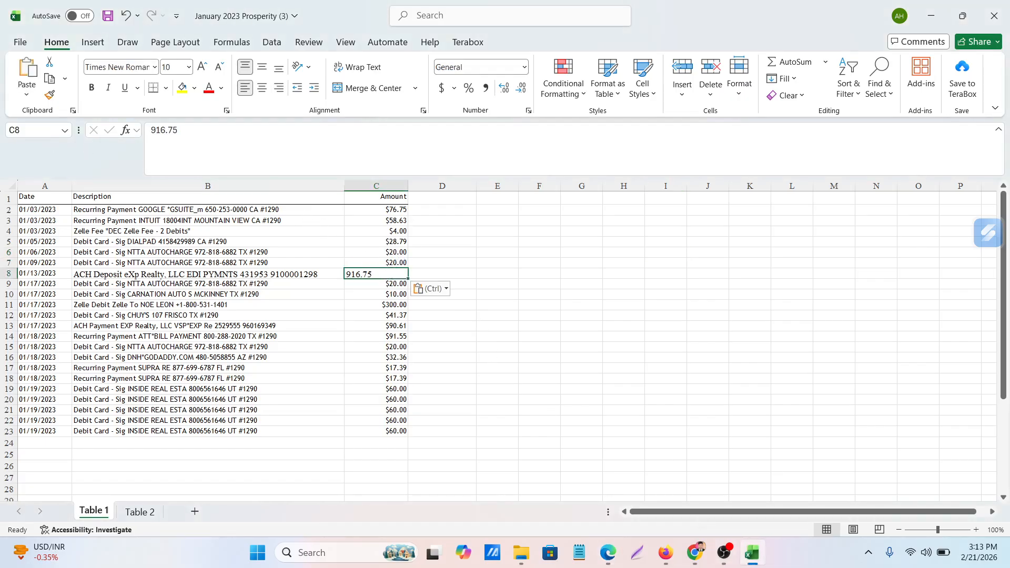
{"action": "left_click", "coordinate": [151, 130]}
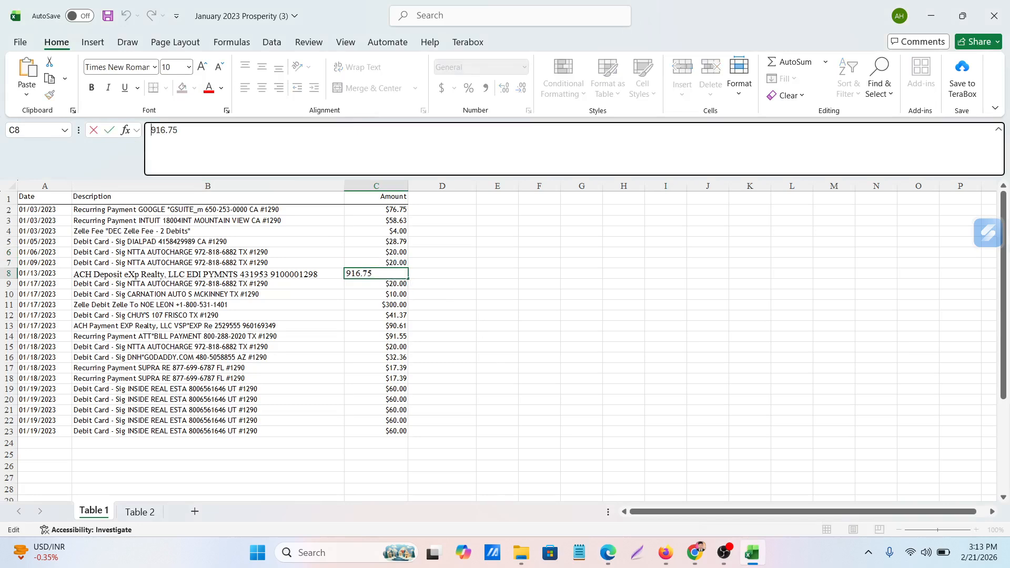
{"action": "left_click", "coordinate": [784, 400]}
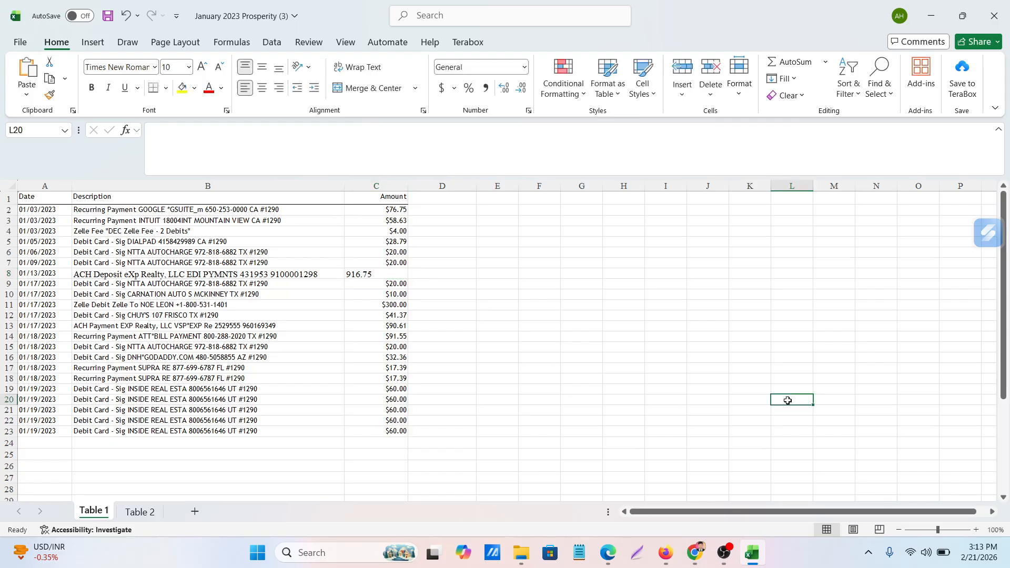
Right-align the deposit amount in C8 to match the other amounts in the column
{"action": "left_click", "coordinate": [366, 272]}
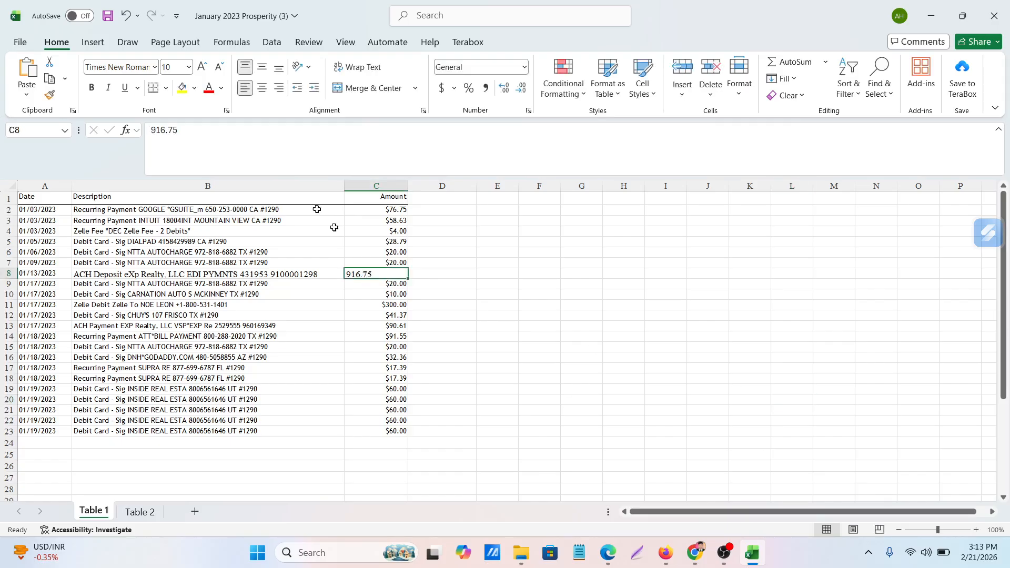
{"action": "left_click", "coordinate": [261, 86]}
{"action": "left_click", "coordinate": [633, 327]}
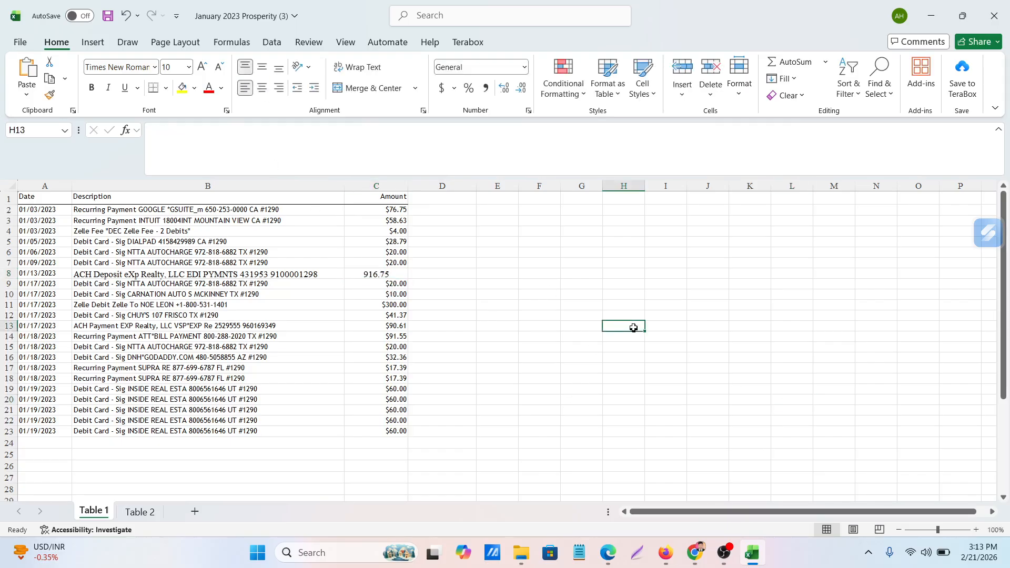
{"action": "left_click", "coordinate": [355, 277]}
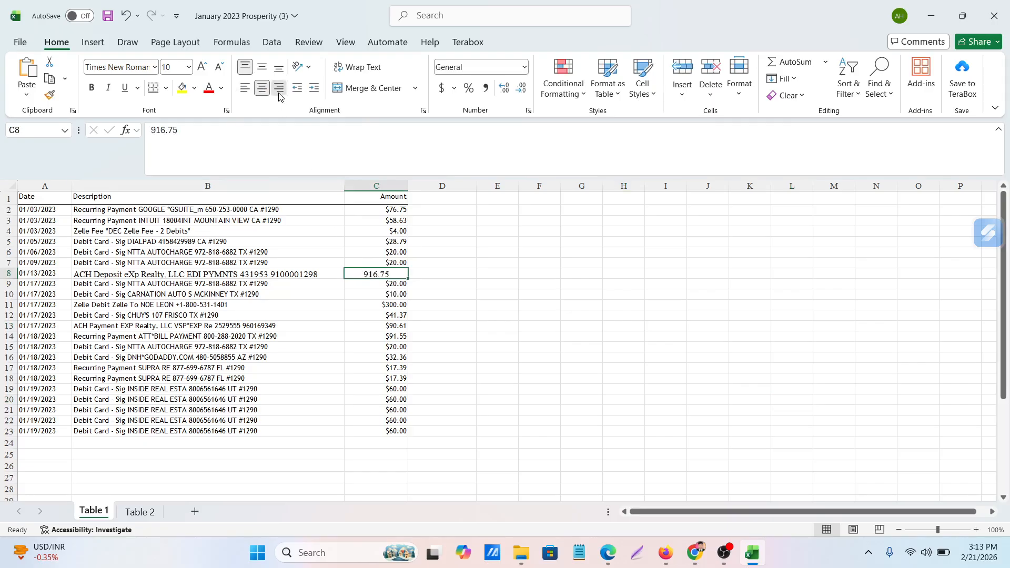
{"action": "left_click", "coordinate": [261, 87]}
{"action": "left_click", "coordinate": [624, 357]}
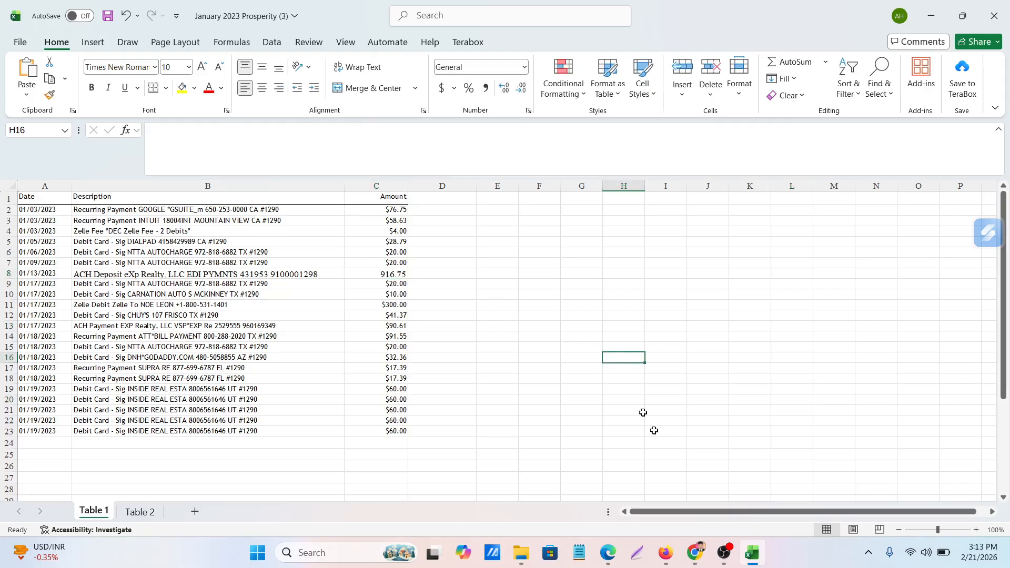
Check the second deposit in the statement PDF and insert a blank row at row 19, above the first 01/19/2023 transaction
{"action": "left_click", "coordinate": [614, 560]}
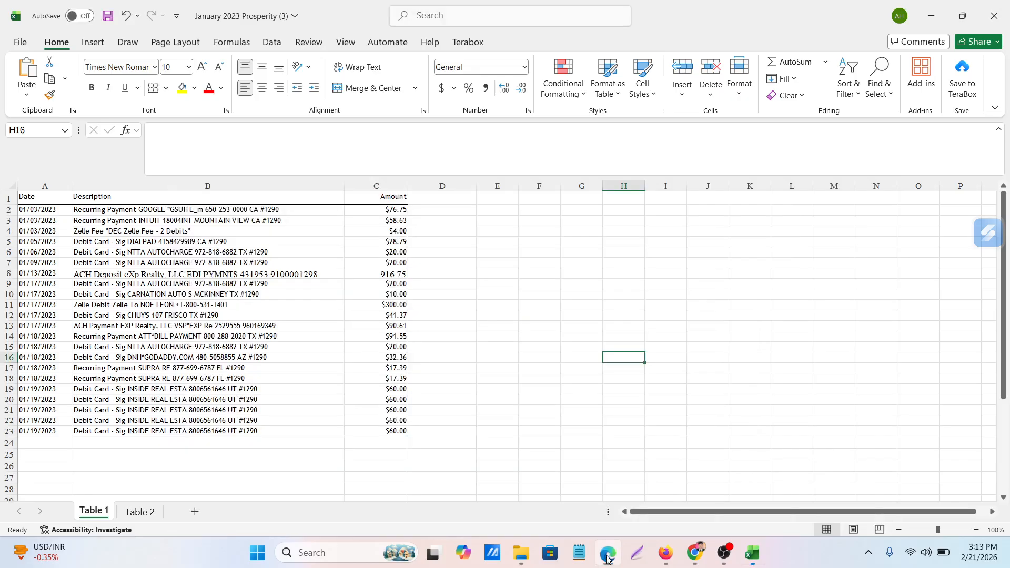
{"action": "left_click", "coordinate": [752, 552]}
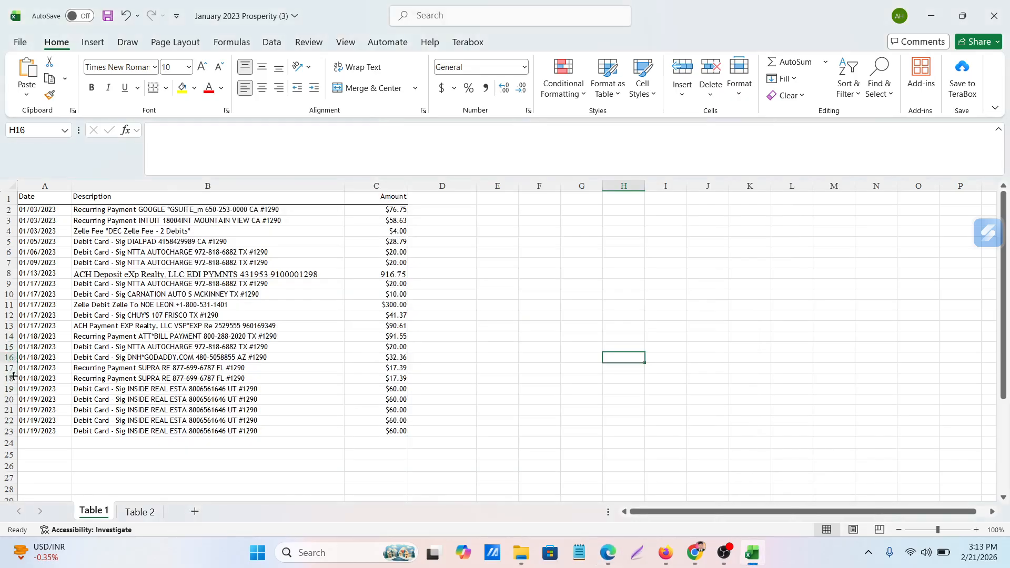
{"action": "left_click", "coordinate": [6, 389]}
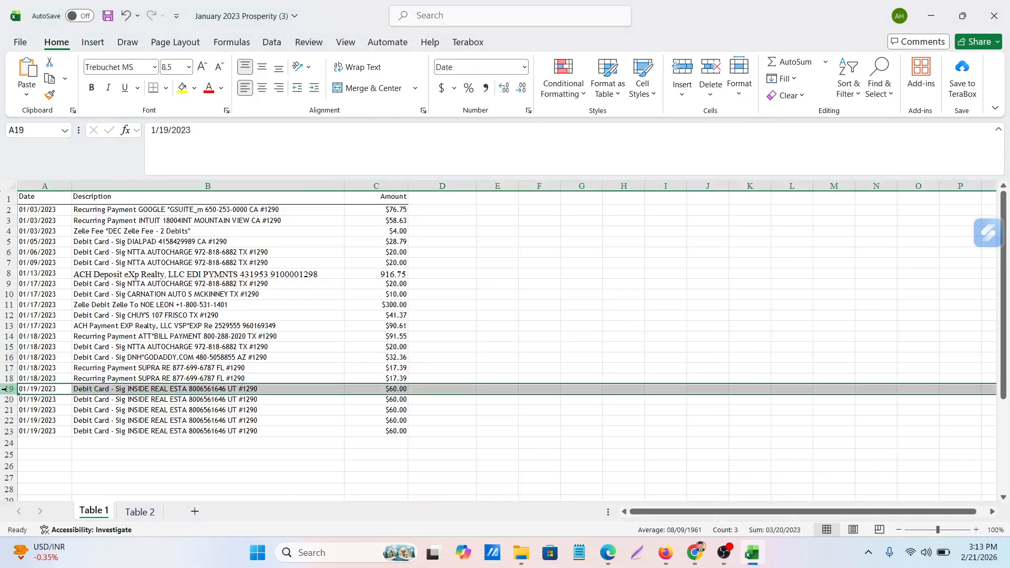
{"action": "right_click", "coordinate": [6, 389]}
{"action": "left_click", "coordinate": [45, 263]}
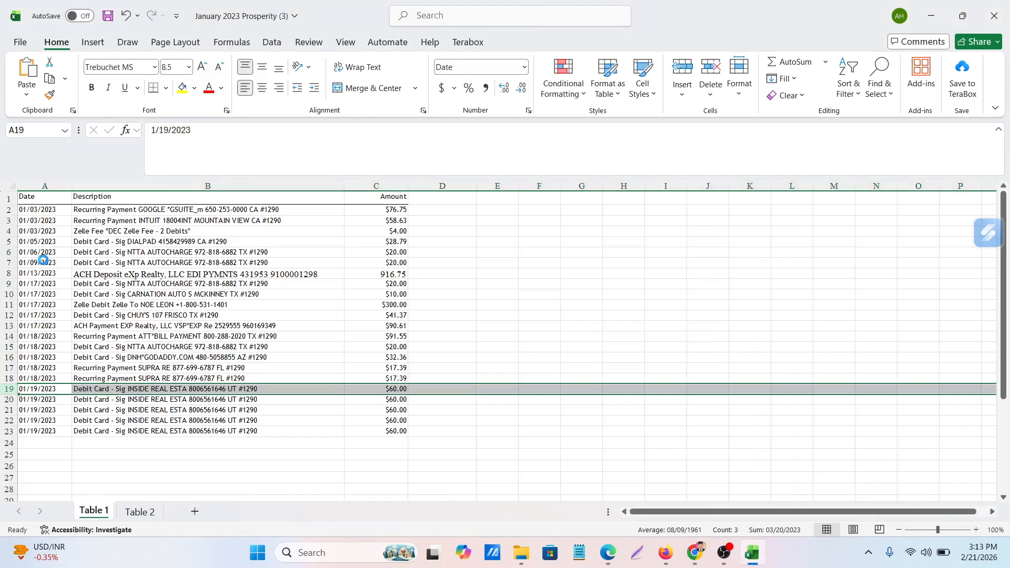
{"action": "left_click", "coordinate": [594, 341]}
Copy the 01/19/2023 date from A20 into the new row's date cell A19
{"action": "left_click", "coordinate": [51, 397]}
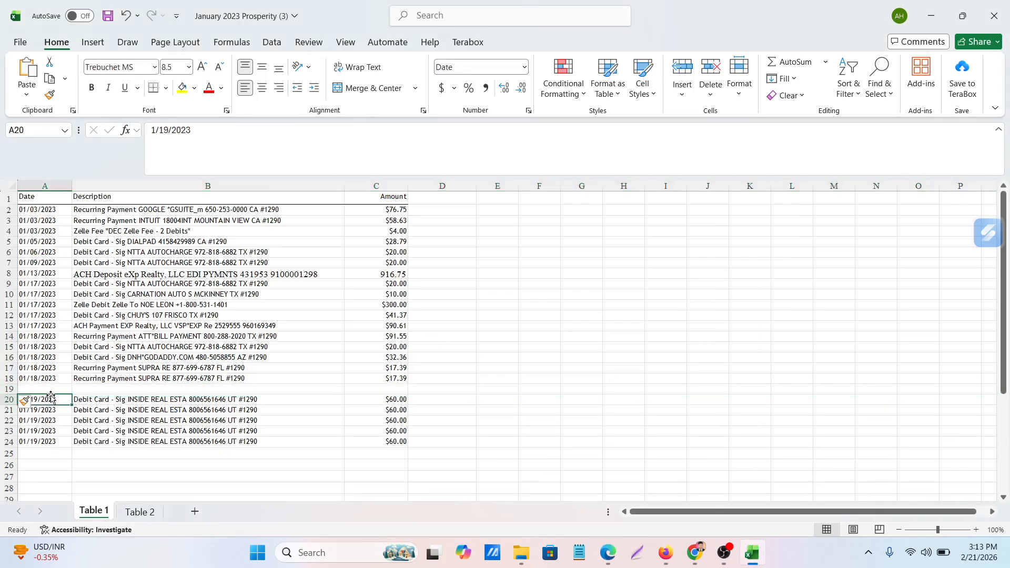
{"action": "key", "text": "ctrl+c"}
{"action": "left_click", "coordinate": [51, 389]}
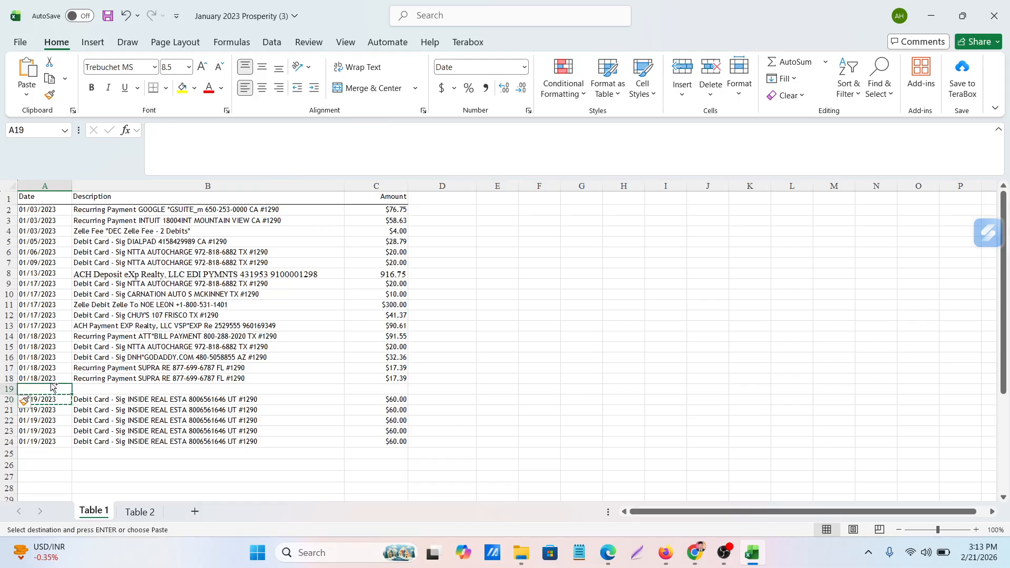
{"action": "key", "text": "ctrl+v"}
Copy the 01/19/2023 ACH Deposit eXp Realty description from the statement PDF in Edge into B19 of the Excel workbook
{"action": "left_click", "coordinate": [131, 391]}
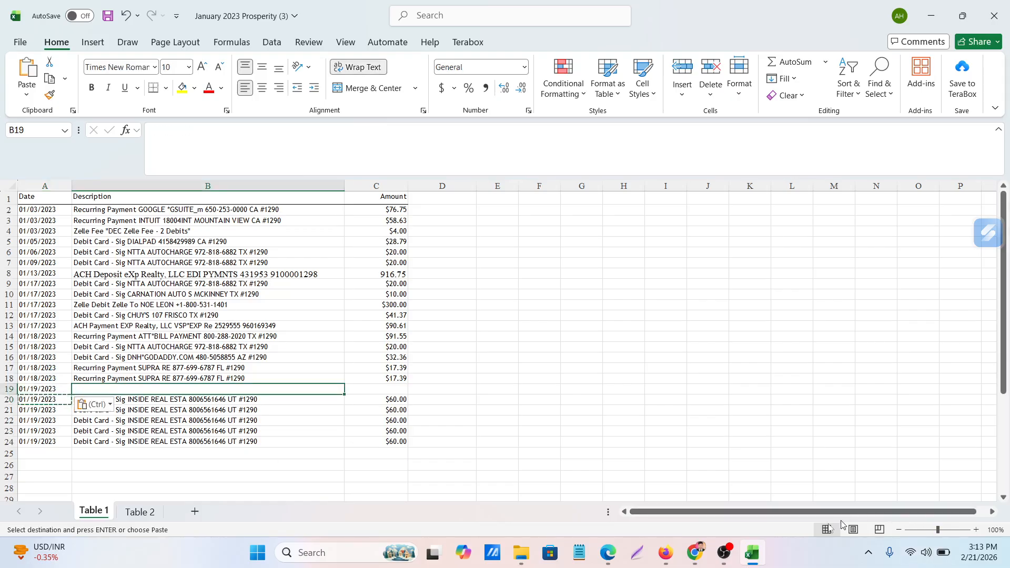
{"action": "left_click", "coordinate": [608, 553]}
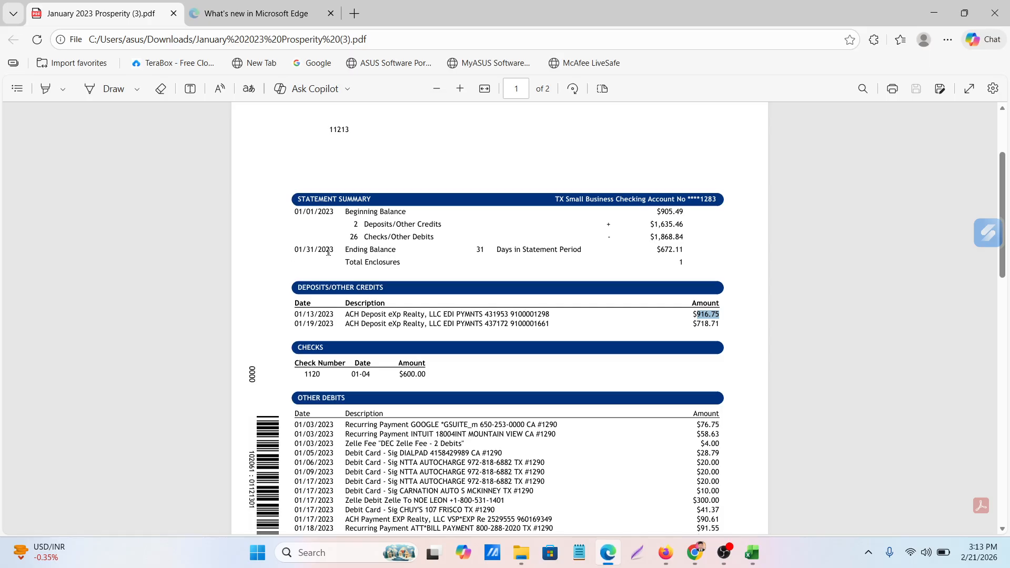
{"action": "left_click_drag", "start_coordinate": [345, 324], "coordinate": [549, 326]}
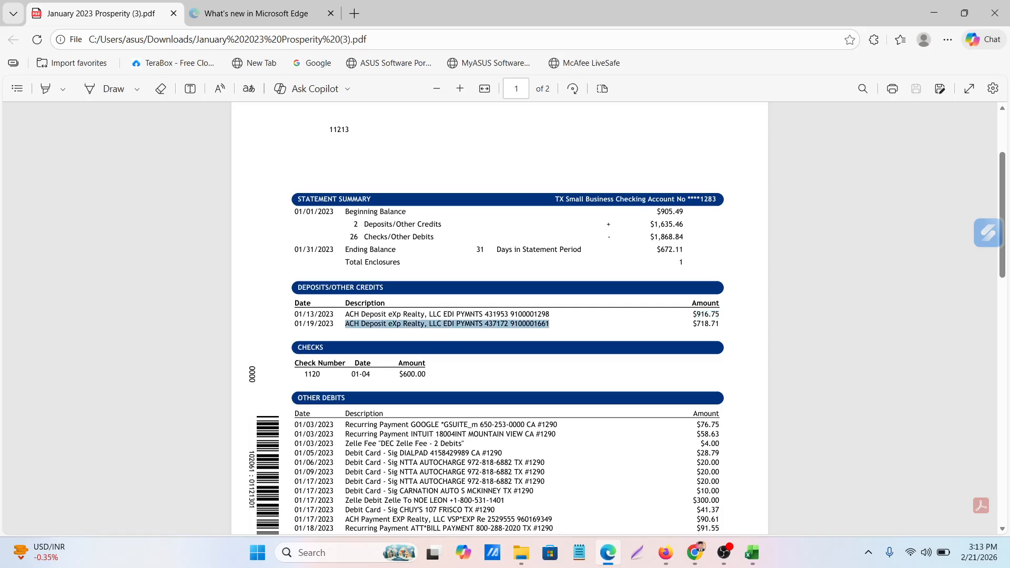
{"action": "left_click", "coordinate": [609, 553]}
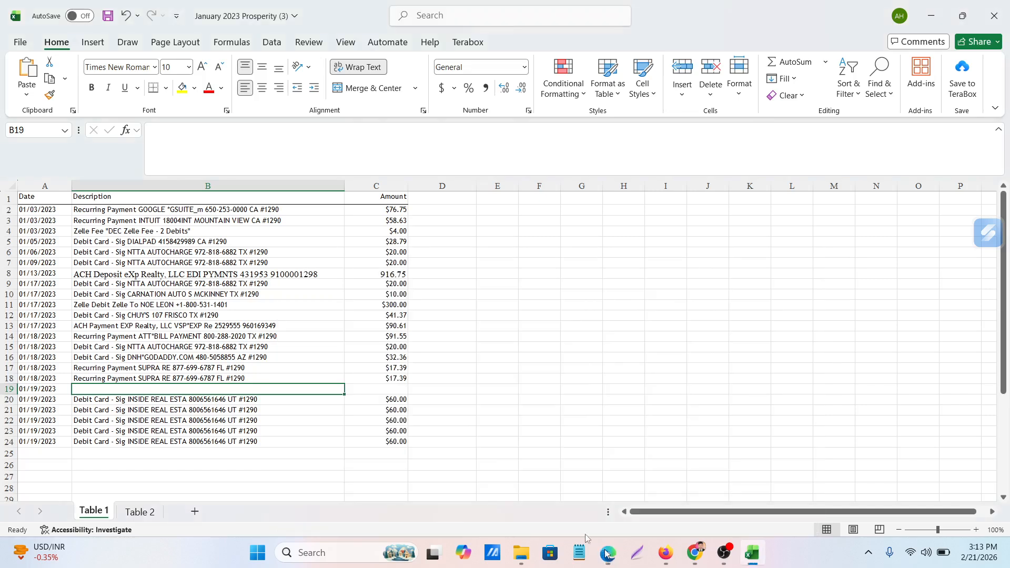
{"action": "key", "text": "ctrl+v"}
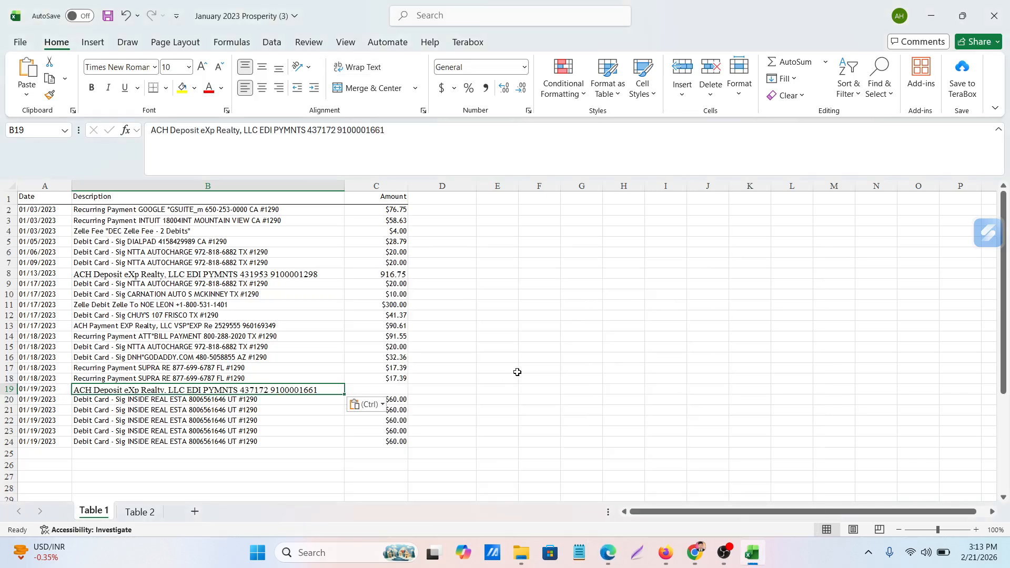
Copy the 01/19/2023 deposit's amount, 718.71, from the statement PDF in Edge into C19 of the Excel workbook
{"action": "left_click", "coordinate": [603, 556]}
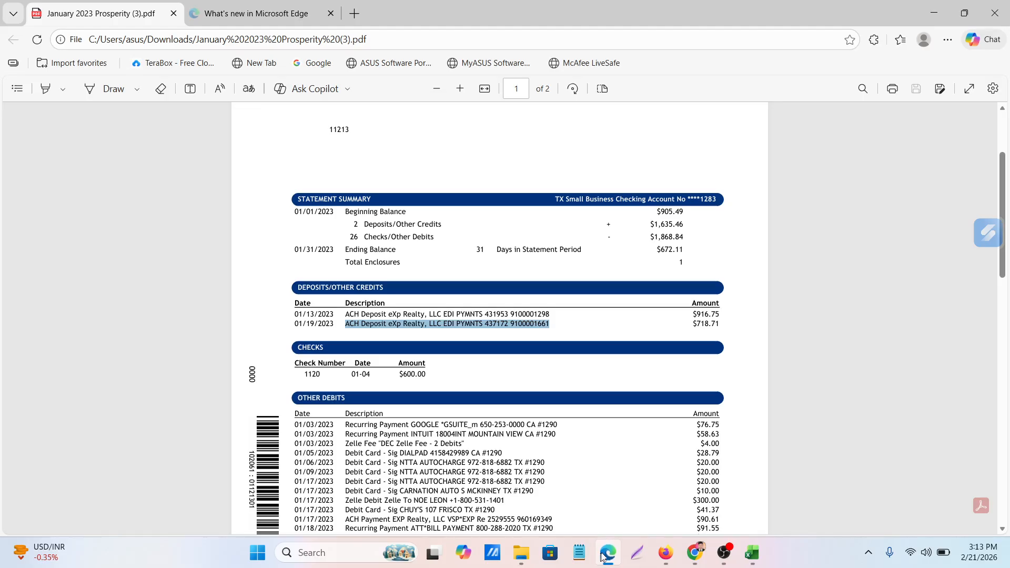
{"action": "left_click_drag", "start_coordinate": [695, 324], "coordinate": [716, 324]}
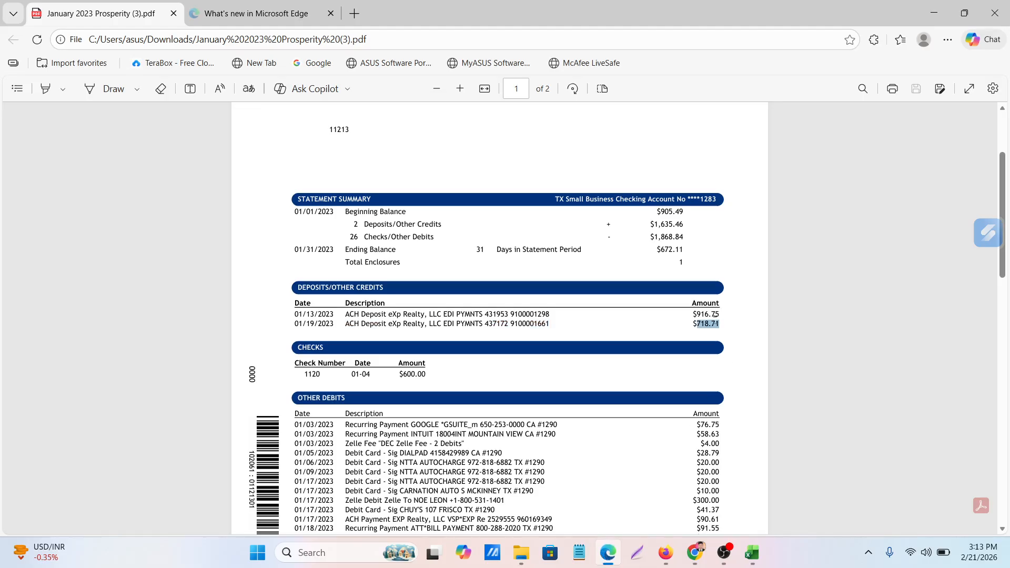
{"action": "left_click", "coordinate": [608, 553]}
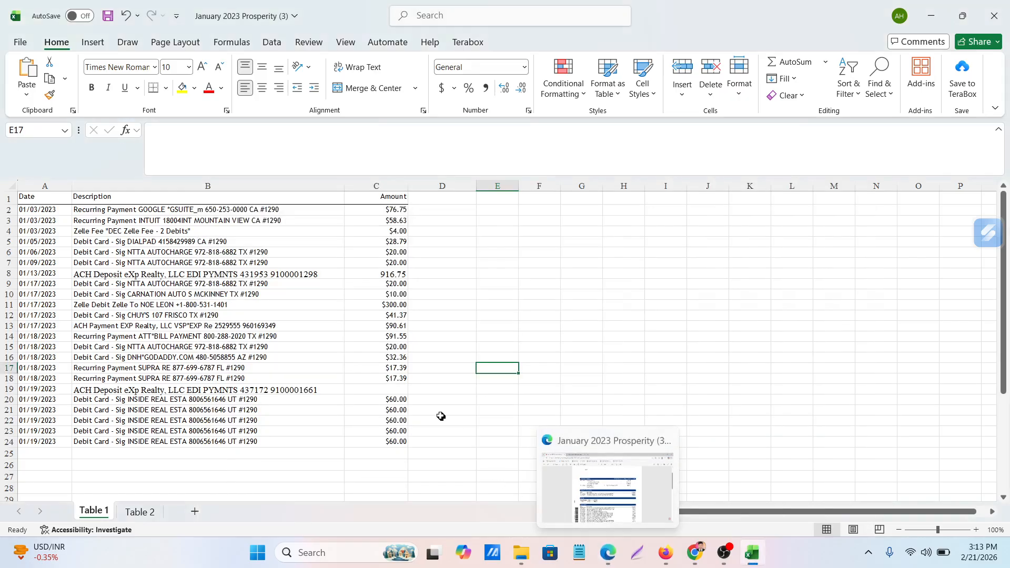
{"action": "left_click", "coordinate": [394, 389]}
{"action": "key", "text": "ctrl+v"}
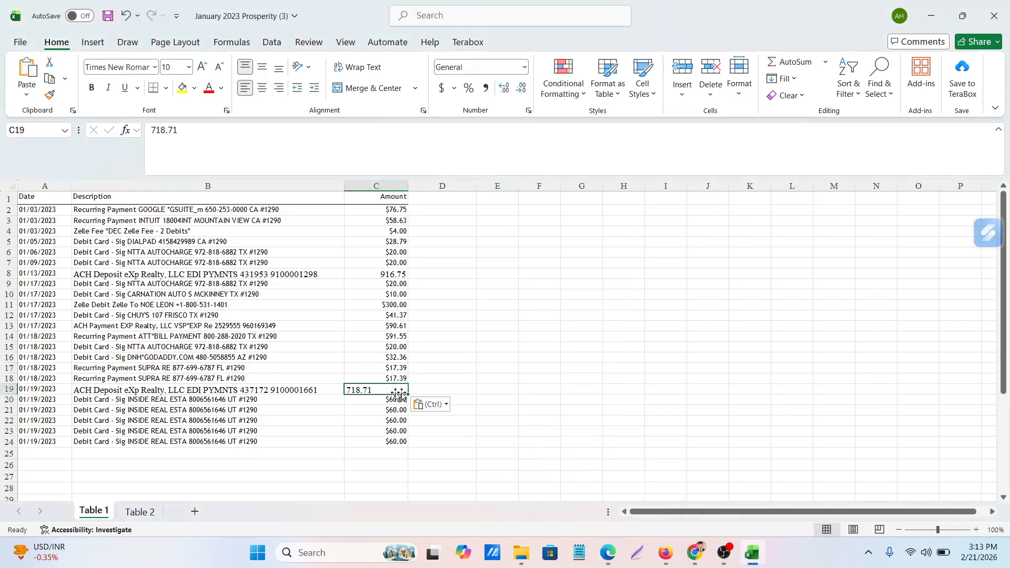
Right-align the deposit amount in C19 to match the other amounts in the column
{"action": "left_click", "coordinate": [594, 369]}
{"action": "left_click", "coordinate": [368, 391]}
{"action": "left_click", "coordinate": [279, 87]}
{"action": "left_click", "coordinate": [690, 360]}
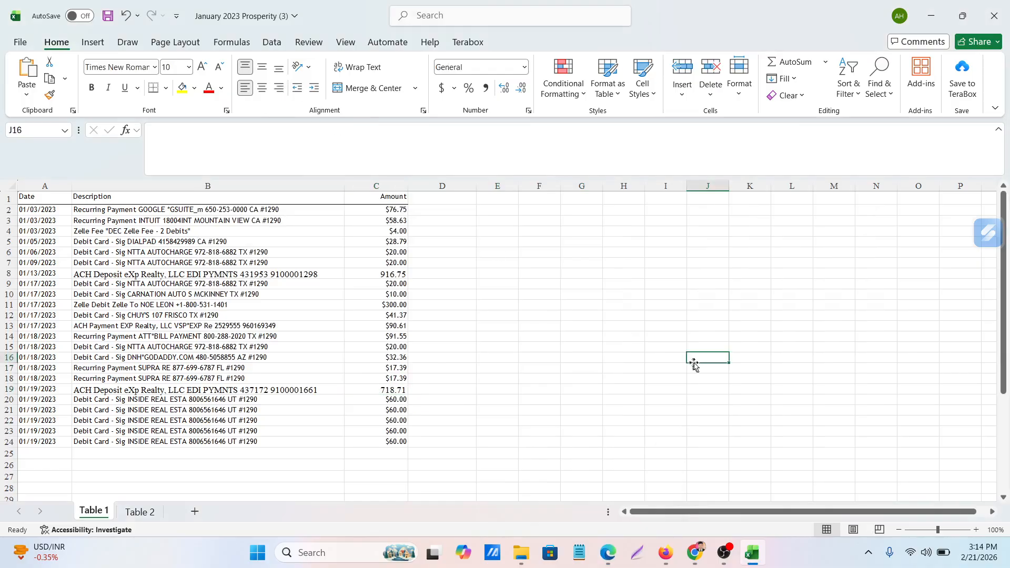
Check the Checks section of the statement PDF in Edge and insert a blank row in Excel at row 5, above the 01/05/2023 transaction
{"action": "left_click", "coordinate": [607, 553]}
{"action": "scroll", "coordinate": [542, 403], "scroll_direction": "down", "scroll_amount": 3}
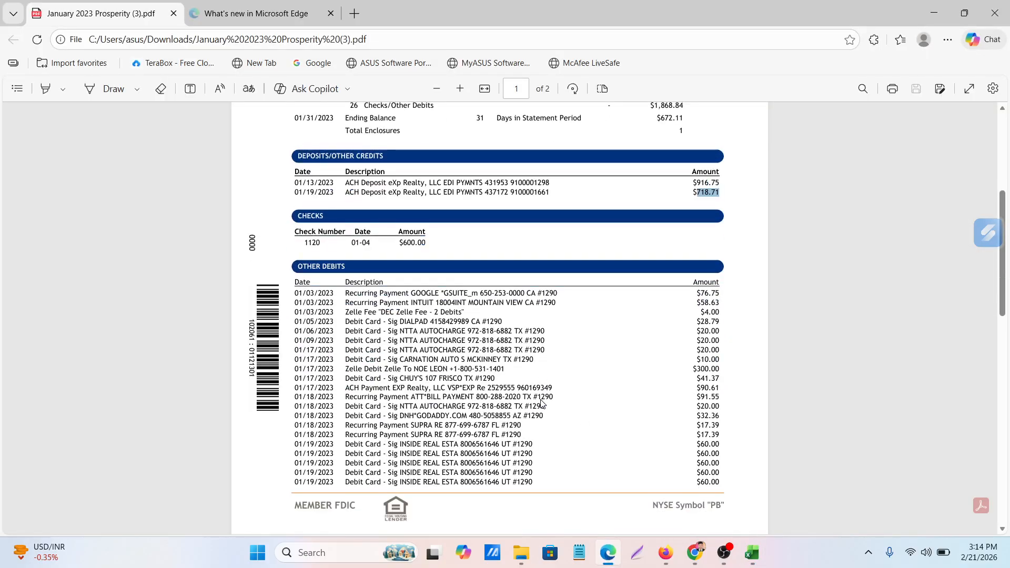
{"action": "scroll", "coordinate": [541, 403], "scroll_direction": "up", "scroll_amount": 2}
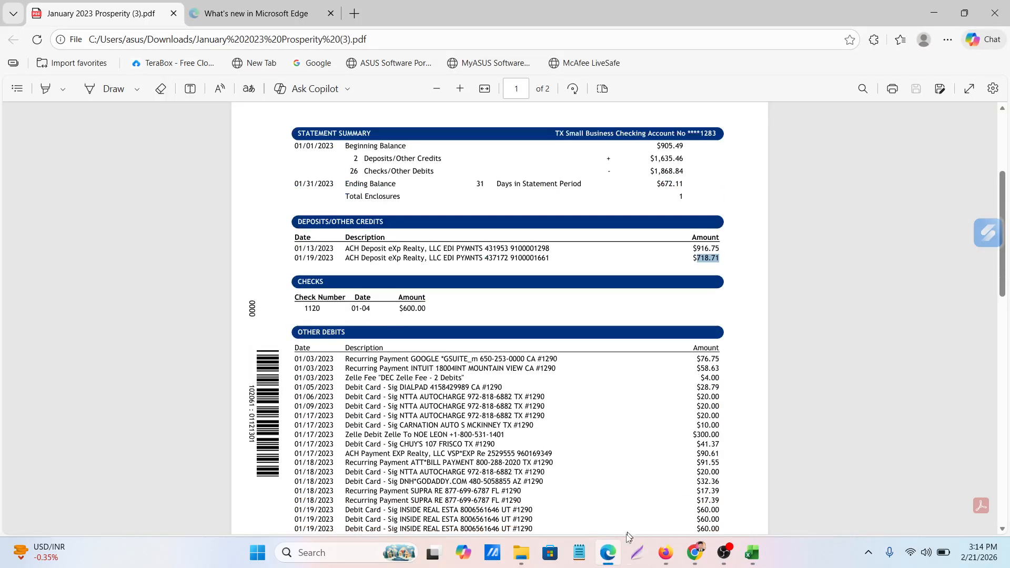
{"action": "left_click", "coordinate": [608, 552]}
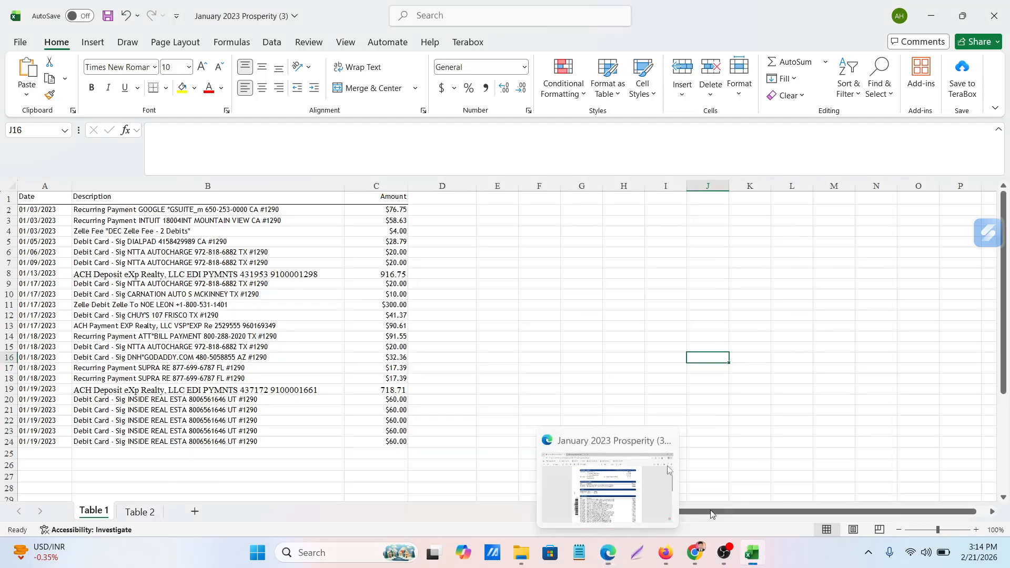
{"action": "left_click_drag", "start_coordinate": [10, 237], "coordinate": [10, 239]}
{"action": "left_click", "coordinate": [9, 242]}
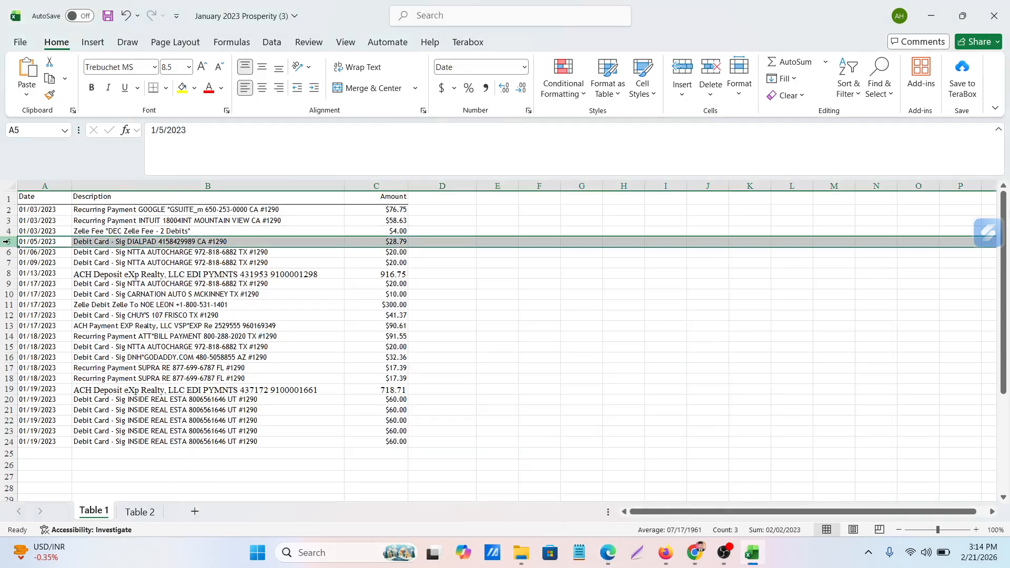
{"action": "right_click", "coordinate": [9, 243]}
{"action": "left_click", "coordinate": [45, 372]}
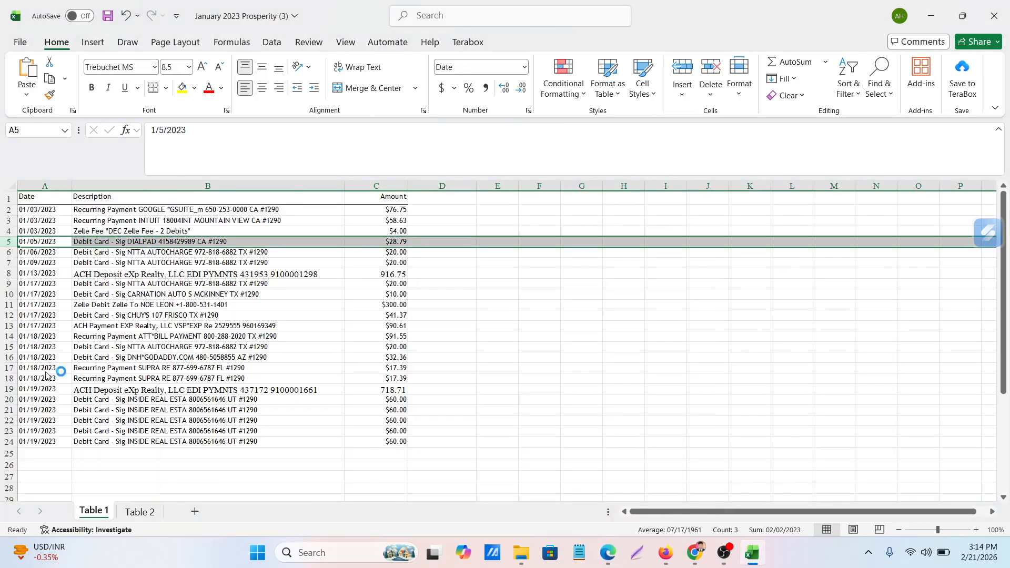
{"action": "left_click", "coordinate": [589, 347]}
Copy the 01/03/2023 date from A4 into the new row's date cell A5
{"action": "left_click", "coordinate": [26, 241]}
{"action": "left_click", "coordinate": [33, 231]}
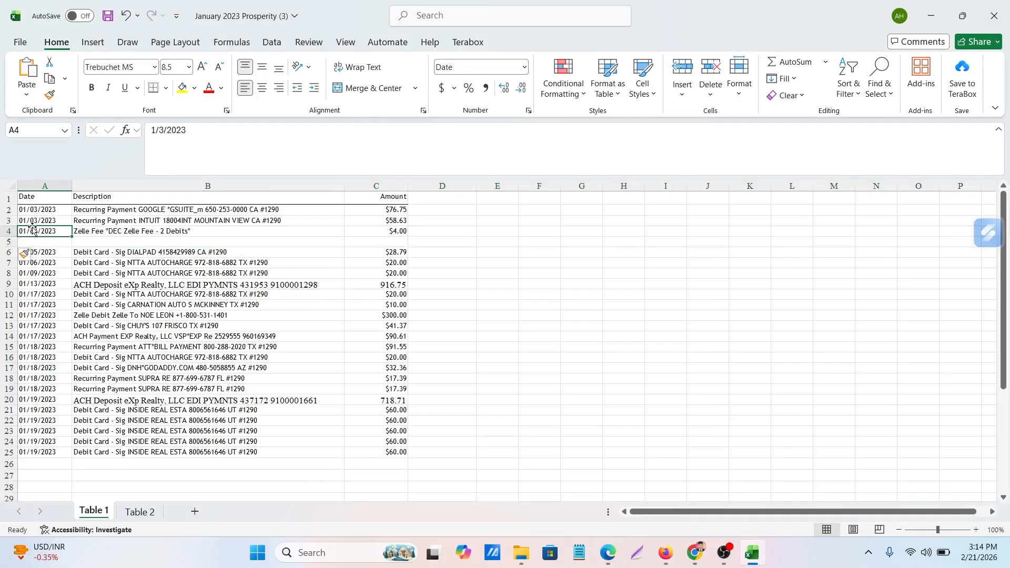
{"action": "key", "text": "ctrl+c"}
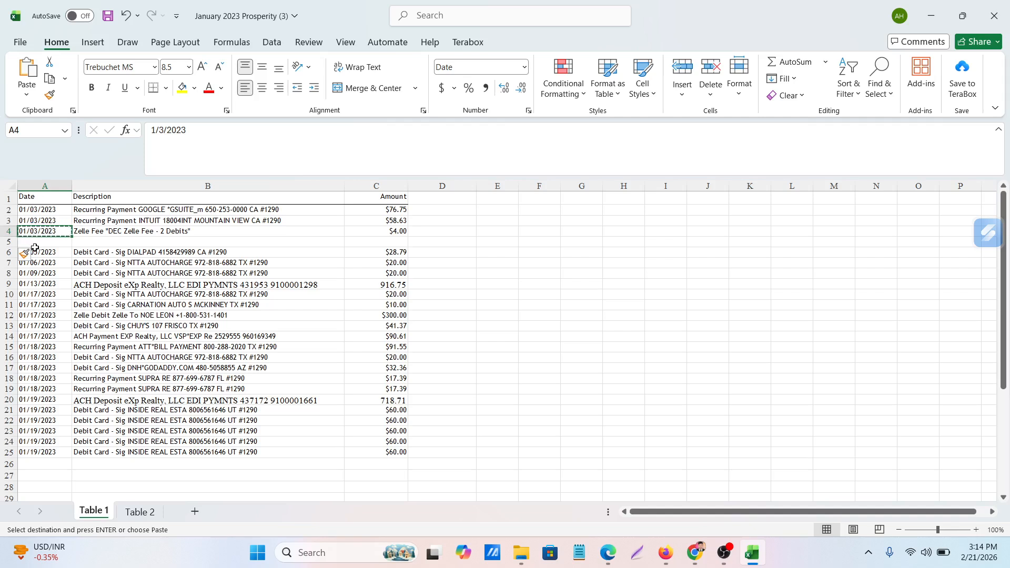
{"action": "left_click", "coordinate": [35, 241]}
{"action": "key", "text": "ctrl+v"}
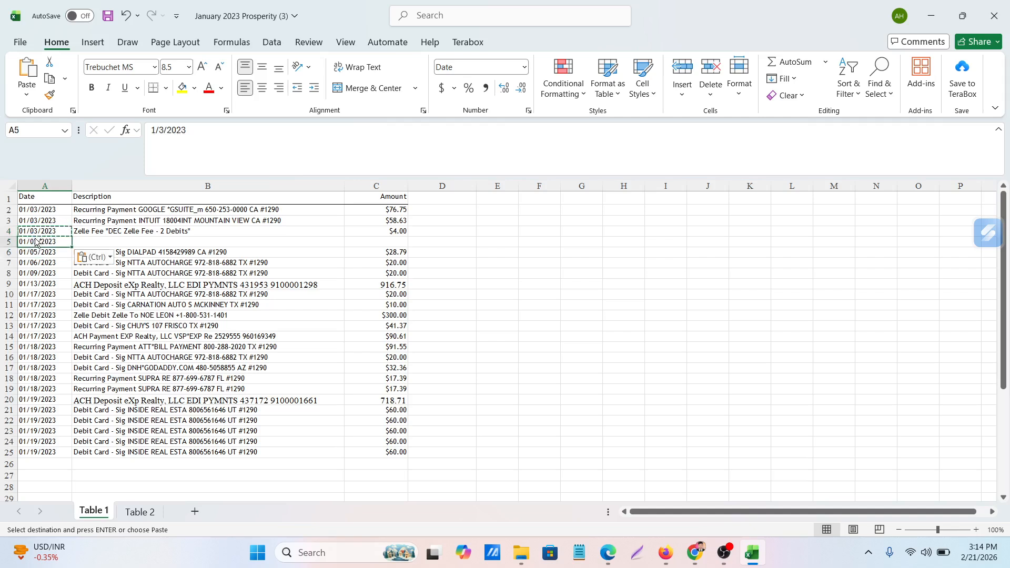
Change the date in A5 to 1/4/2023
{"action": "double_click", "coordinate": [33, 243]}
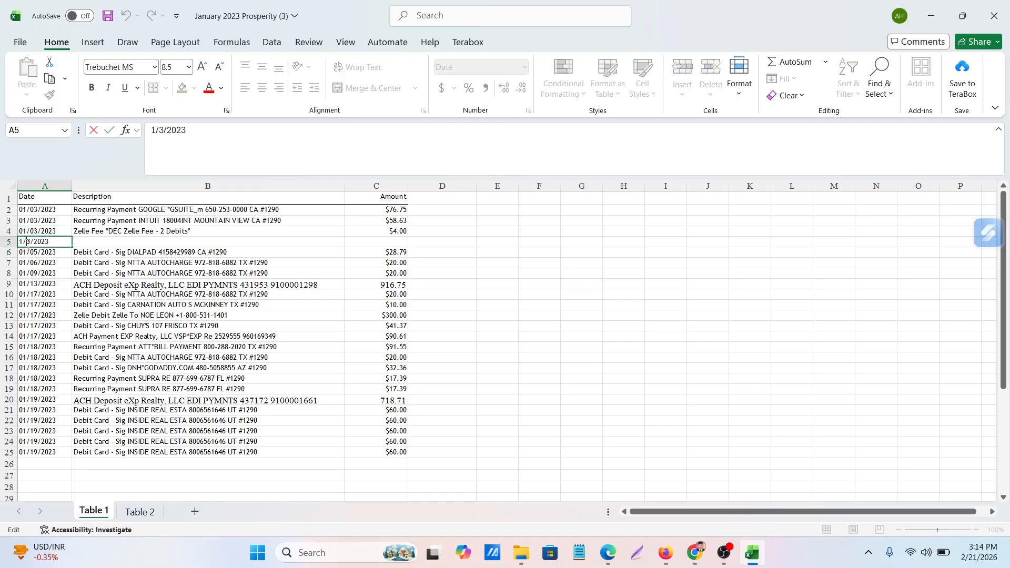
{"action": "key", "text": "BackSpace"}
{"action": "key", "text": "BackSpace"}
{"action": "key", "text": "BackSpace"}
{"action": "key", "text": "BackSpace"}
{"action": "key", "text": "BackSpace"}
{"action": "key", "text": "BackSpace"}
{"action": "type", "text": "4/2023"}
{"action": "left_click", "coordinate": [588, 378]}
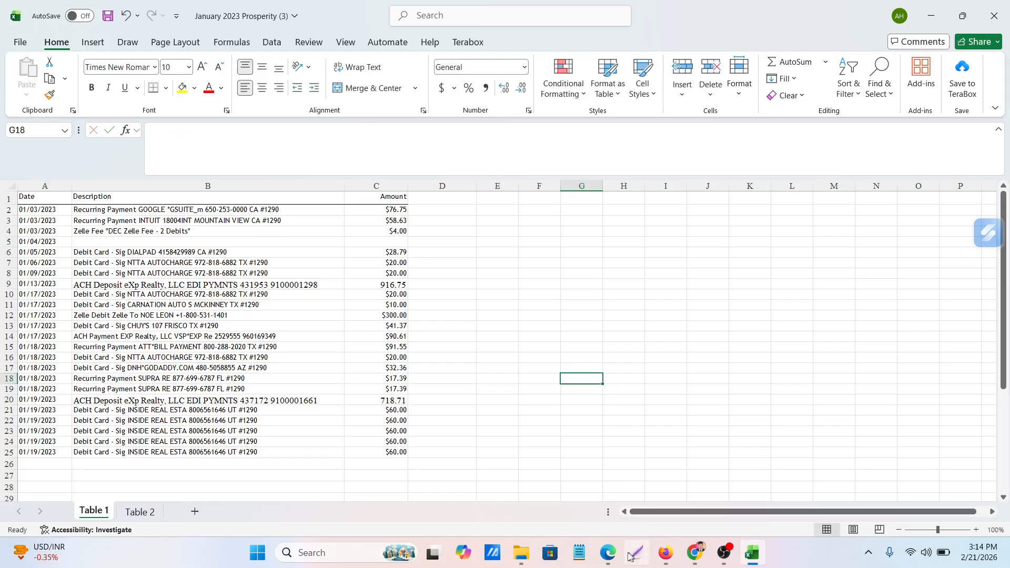
Enter "Withdraw" as the 01/04/2023 transaction's description in B5
{"action": "left_click", "coordinate": [125, 235]}
{"action": "left_click", "coordinate": [122, 240]}
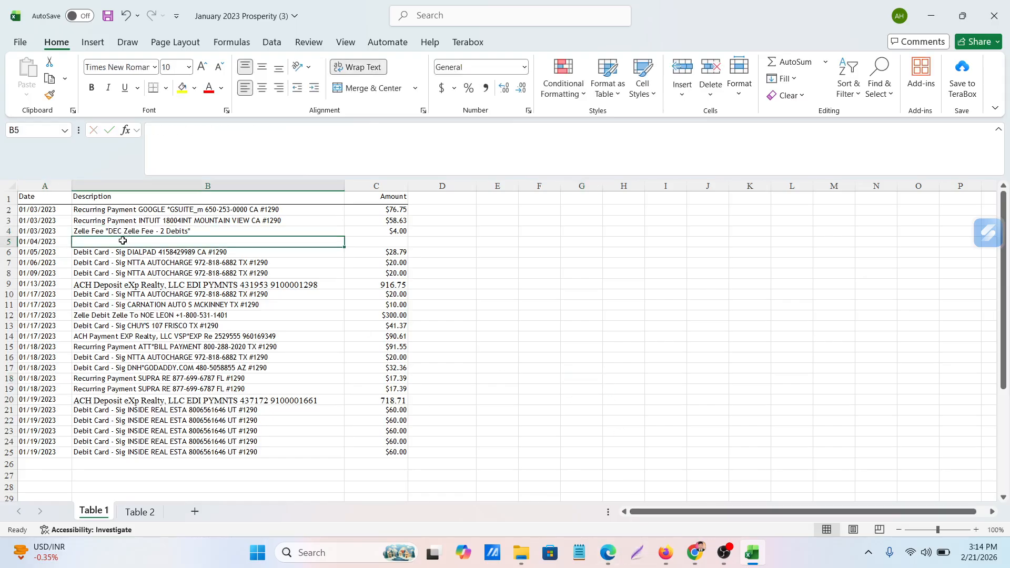
{"action": "type", "text": "W"}
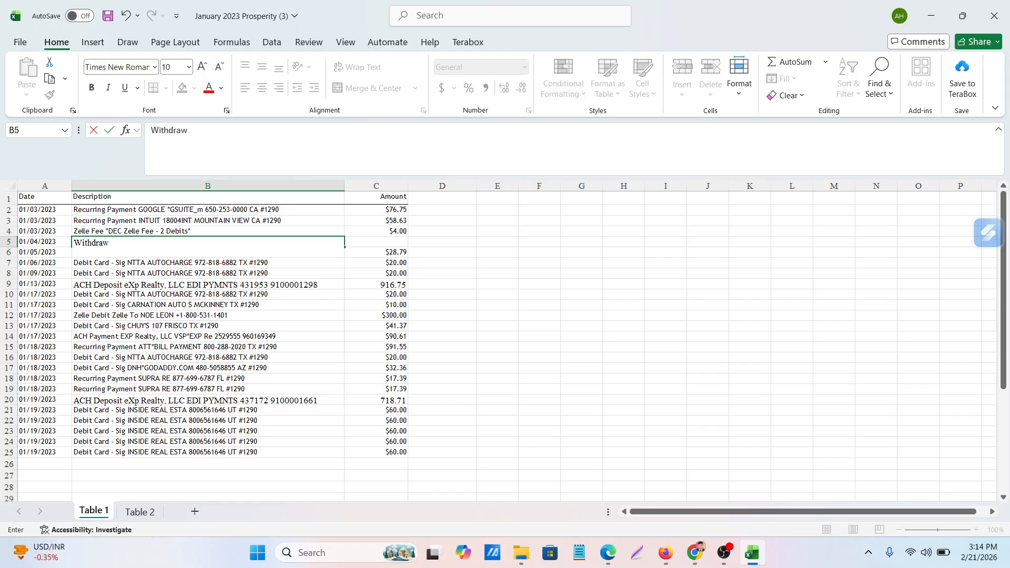
{"action": "type", "text": "ithdraw"}
{"action": "left_click", "coordinate": [550, 276]}
Look up the check's amount in the statement PDF in Edge and enter 600 in C5 of the Excel workbook
{"action": "left_click", "coordinate": [387, 242]}
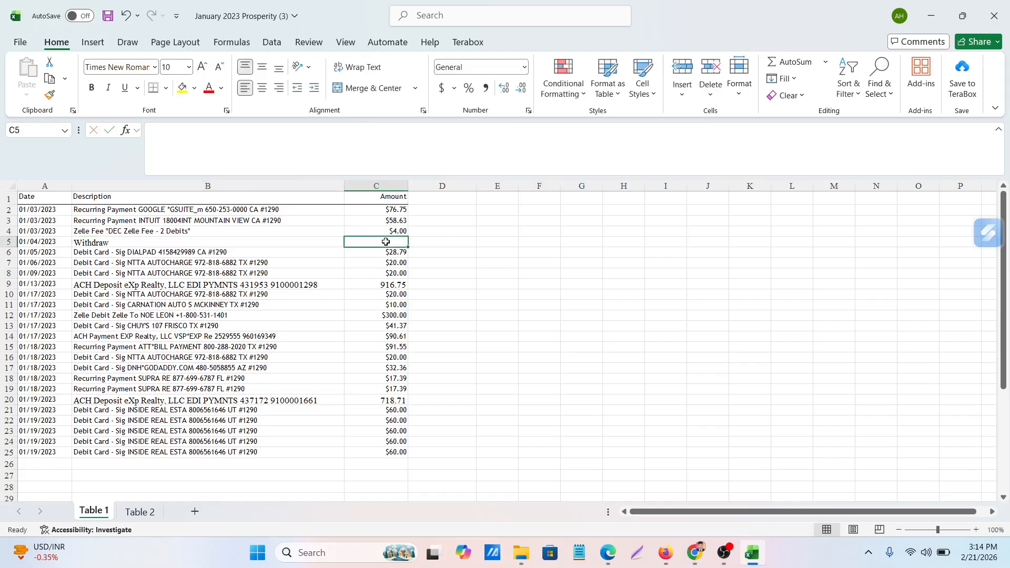
{"action": "left_click", "coordinate": [608, 552]}
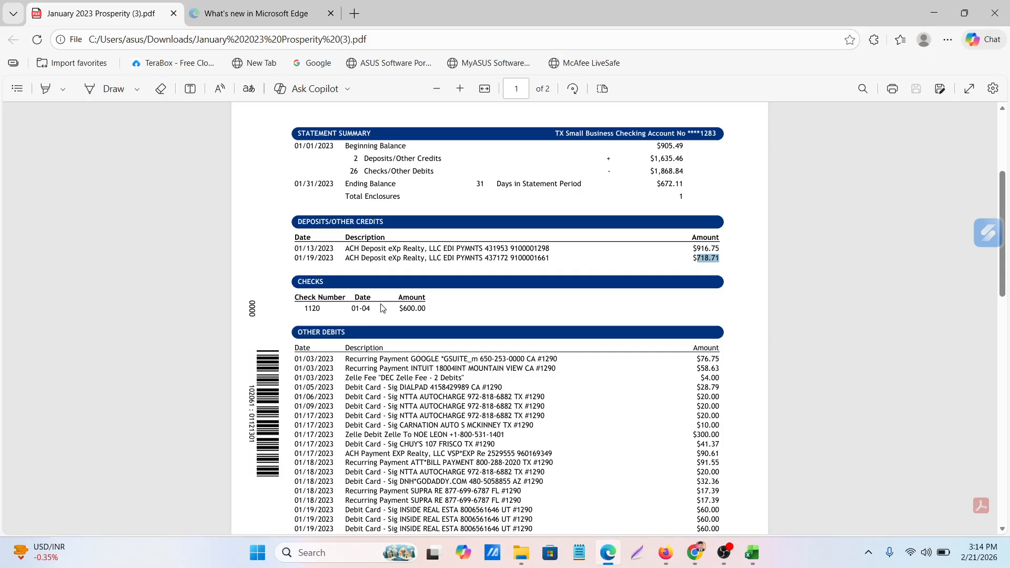
{"action": "left_click", "coordinate": [403, 308]}
{"action": "left_click", "coordinate": [610, 553]}
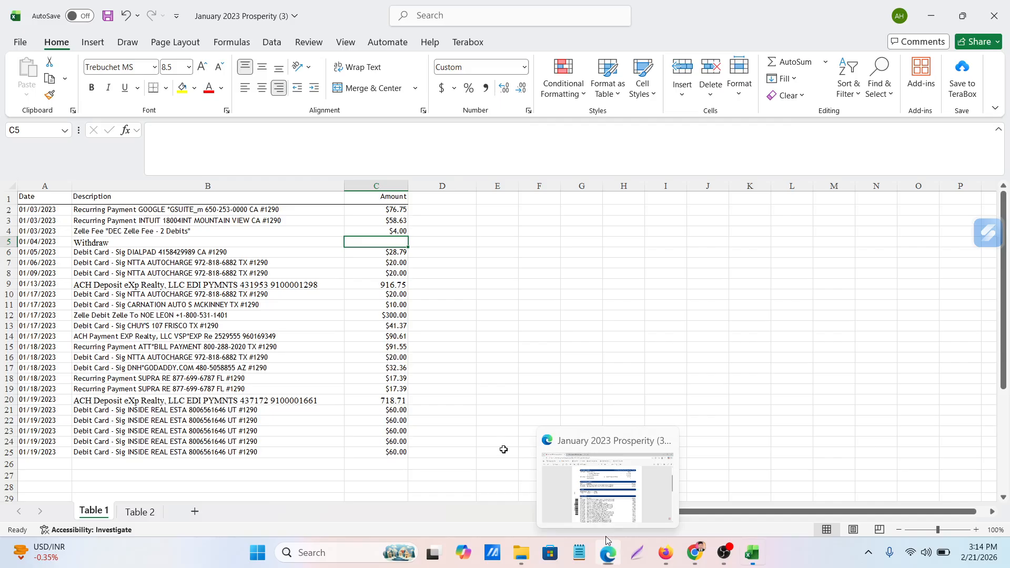
{"action": "type", "text": "600"}
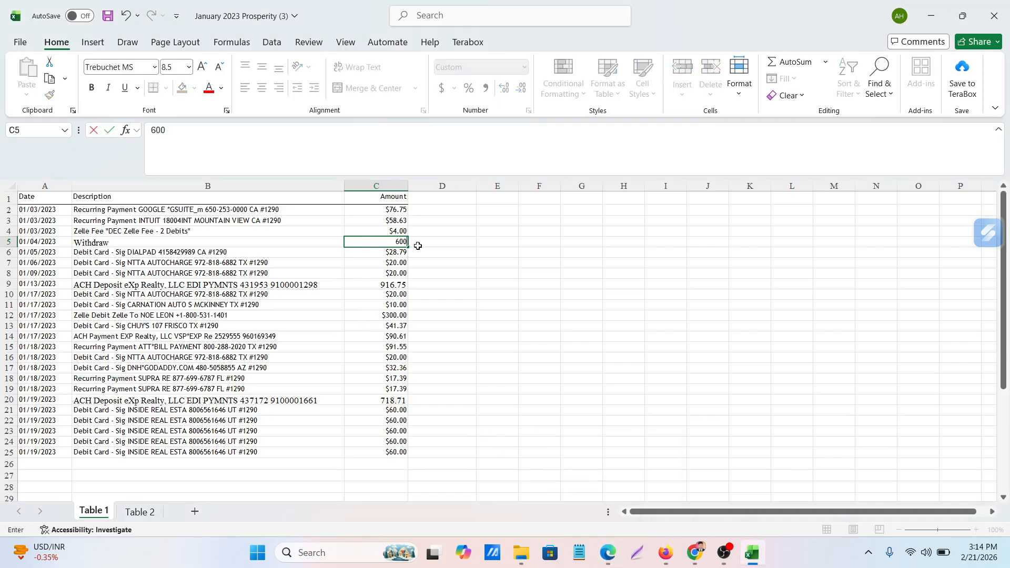
{"action": "left_click", "coordinate": [633, 452]}
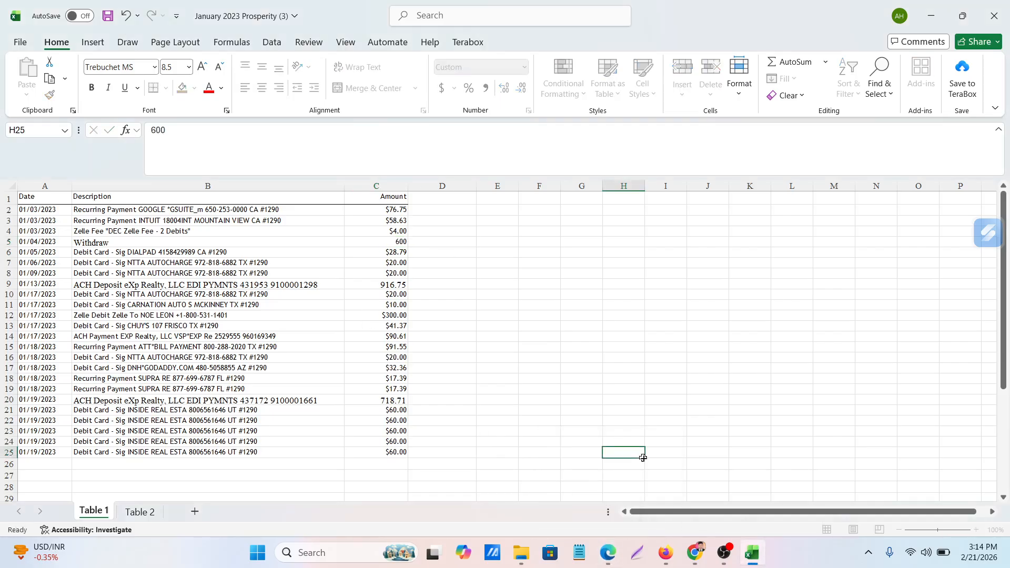
Compare the page 2 debits extracted on the Table 2 sheet with the statement PDF in Edge
{"action": "left_click", "coordinate": [609, 552]}
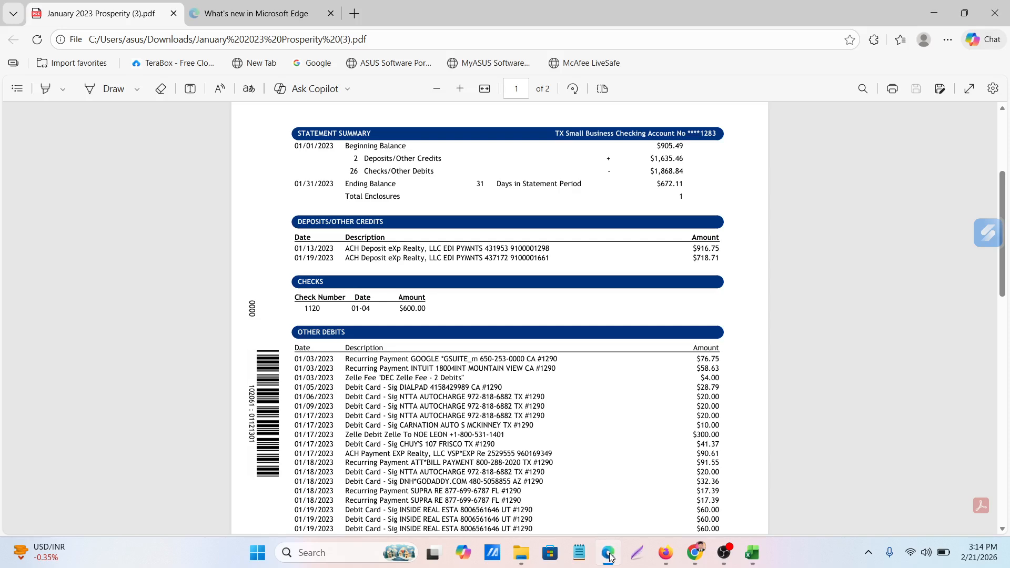
{"action": "left_click", "coordinate": [608, 552]}
{"action": "left_click", "coordinate": [138, 511]}
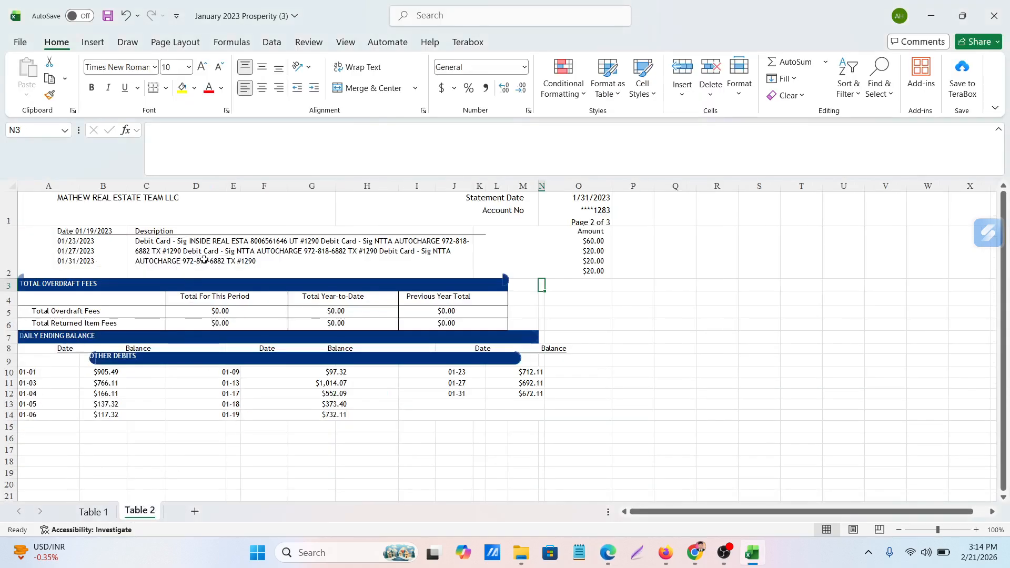
{"action": "left_click", "coordinate": [608, 552]}
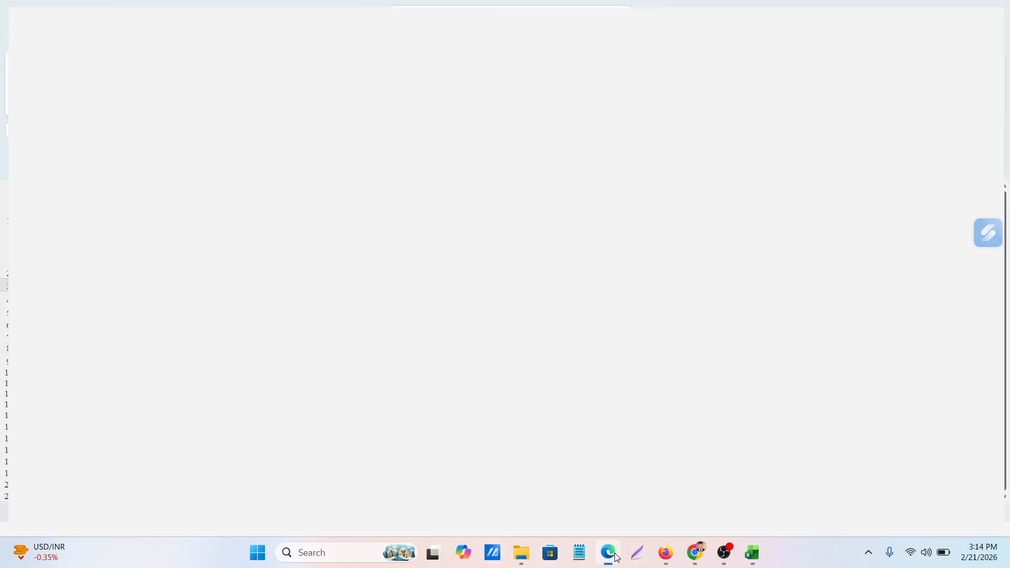
{"action": "scroll", "coordinate": [393, 419], "scroll_direction": "down", "scroll_amount": 6}
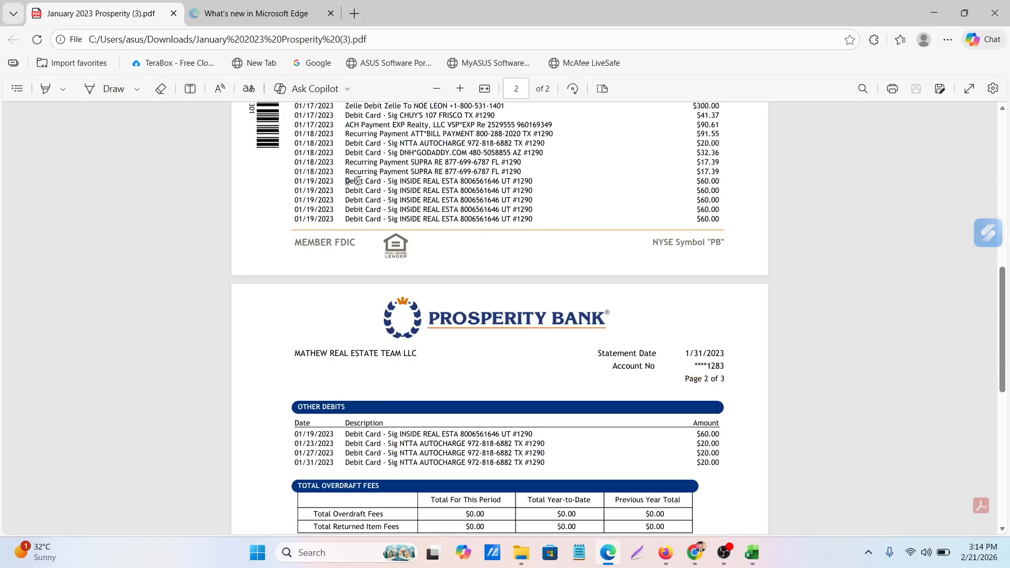
Copy the first 01/19/2023 INSIDE REAL ESTA description from PDF page 1 and check for it in Excel's Table 1 sheet
{"action": "left_click_drag", "start_coordinate": [358, 181], "coordinate": [530, 186]}
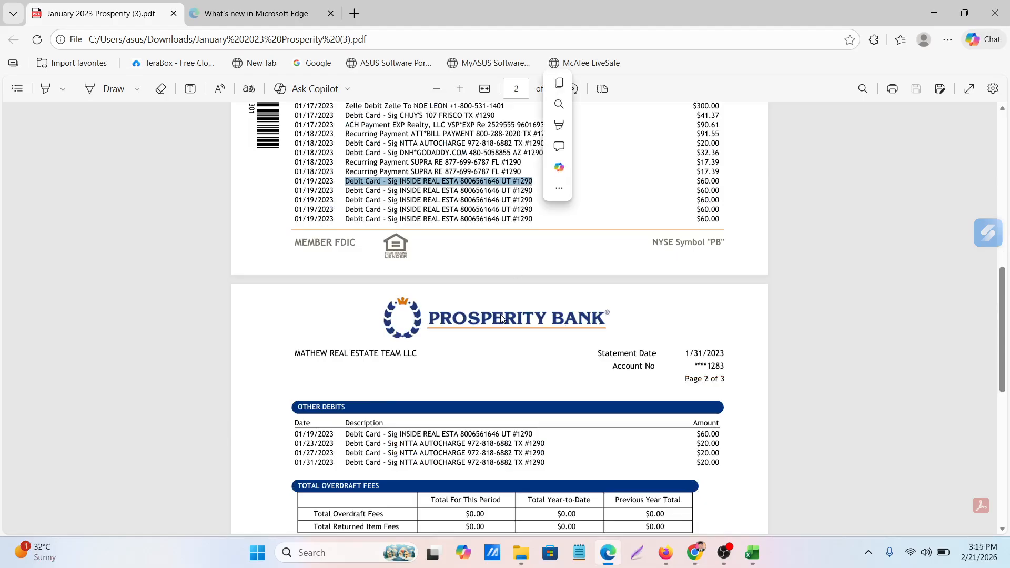
{"action": "key", "text": "ctrl+c"}
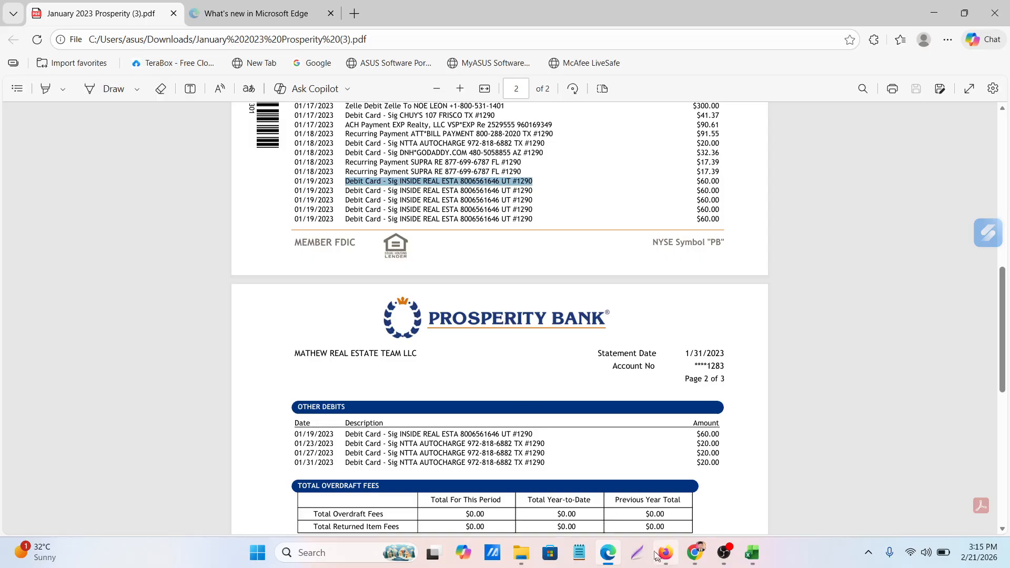
{"action": "left_click", "coordinate": [605, 563]}
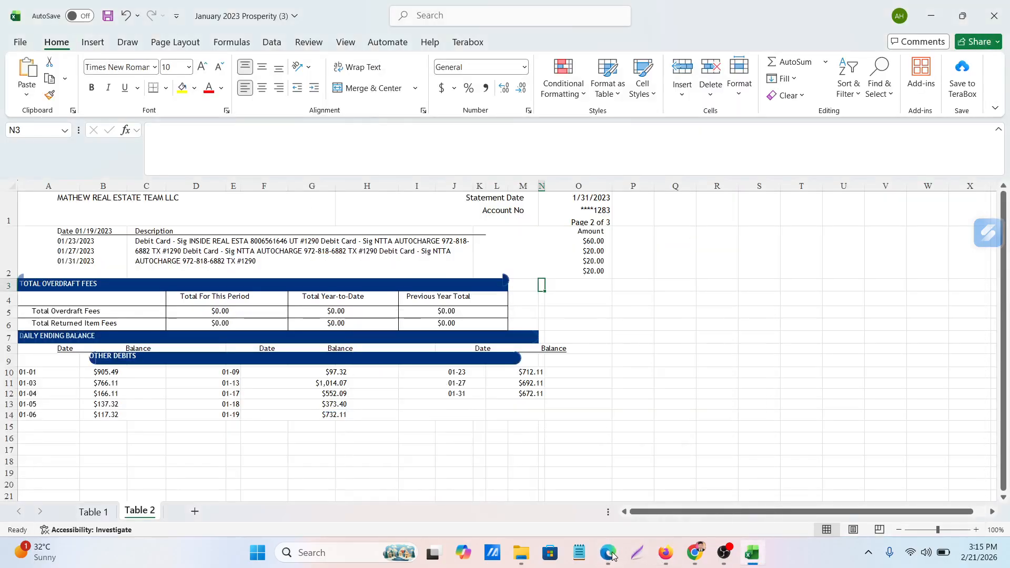
{"action": "left_click", "coordinate": [610, 555]}
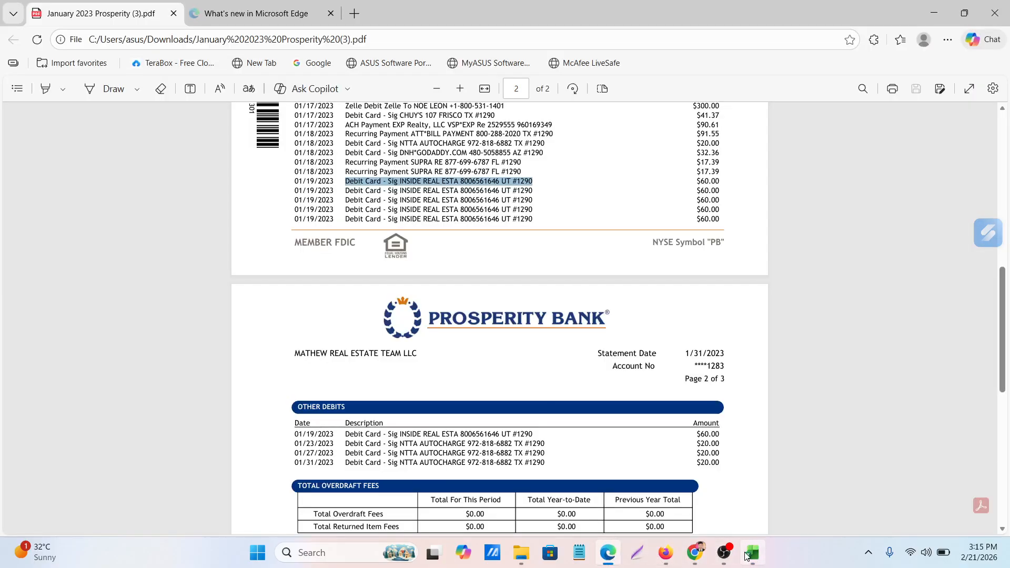
{"action": "left_click", "coordinate": [751, 553]}
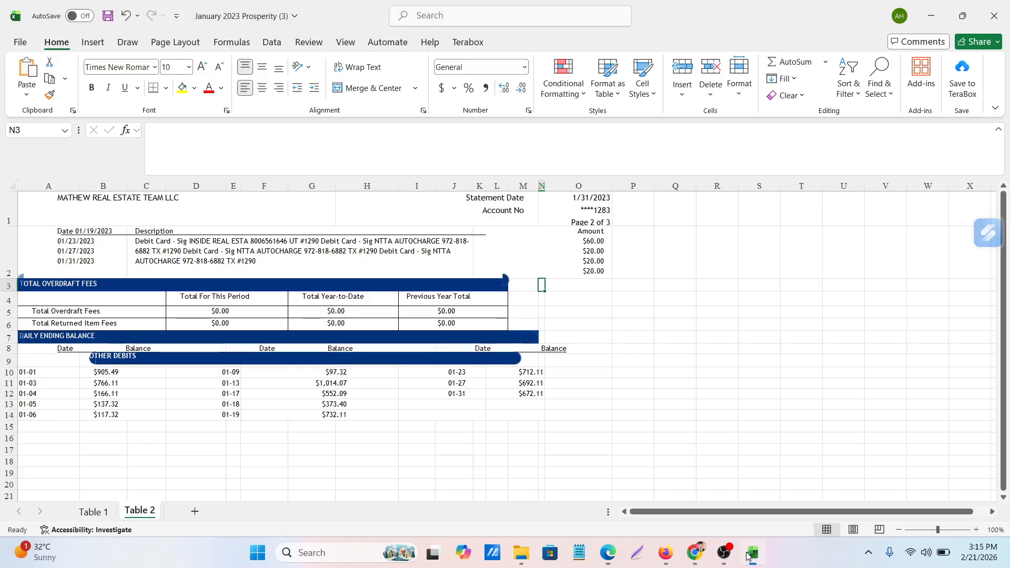
{"action": "left_click", "coordinate": [92, 512]}
{"action": "scroll", "coordinate": [118, 444], "scroll_direction": "down", "scroll_amount": 2}
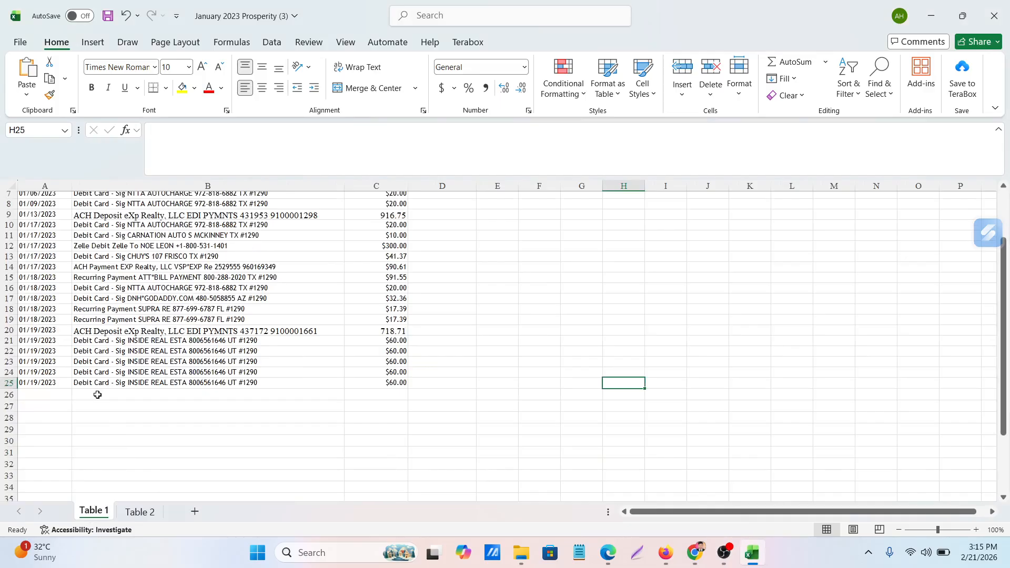
{"action": "scroll", "coordinate": [179, 420], "scroll_direction": "up", "scroll_amount": 2}
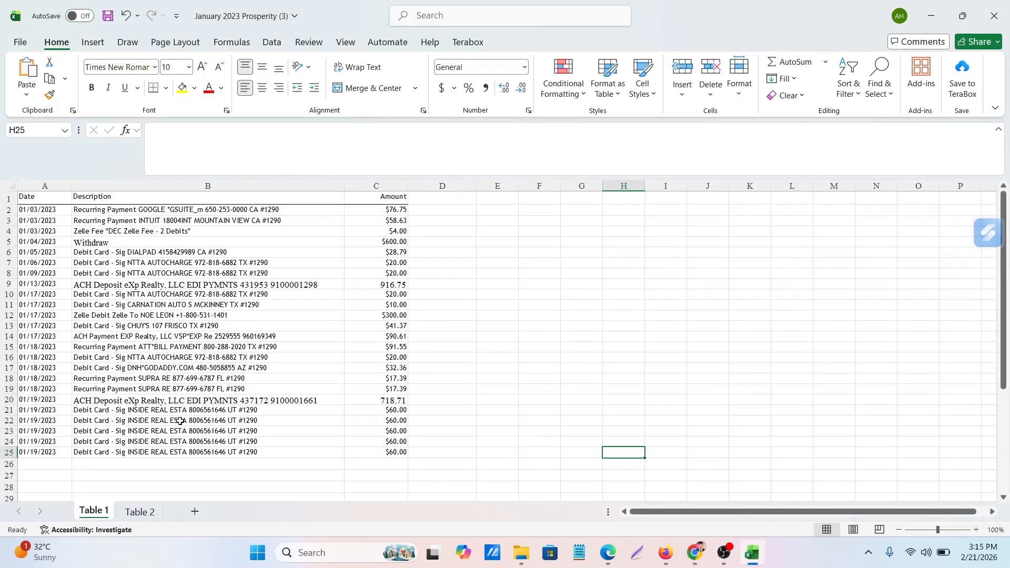
Check the 01/19/2023 INSIDE REAL ESTA debits across both PDF pages in Edge against the matching amounts in Excel's Table 1 sheet
{"action": "left_click", "coordinate": [610, 553]}
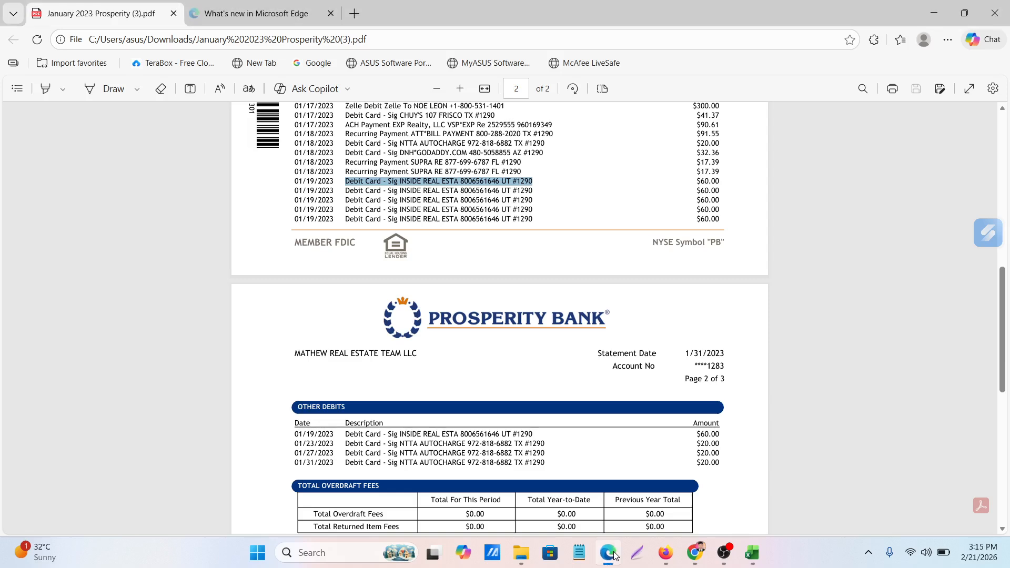
{"action": "scroll", "coordinate": [560, 422], "scroll_direction": "down", "scroll_amount": 3}
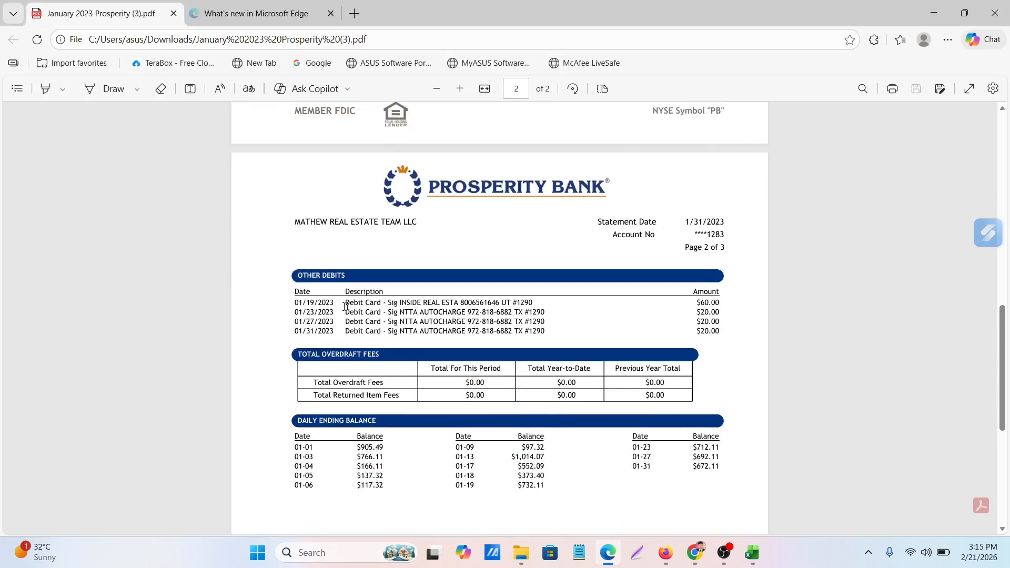
{"action": "left_click_drag", "start_coordinate": [345, 302], "coordinate": [533, 303]}
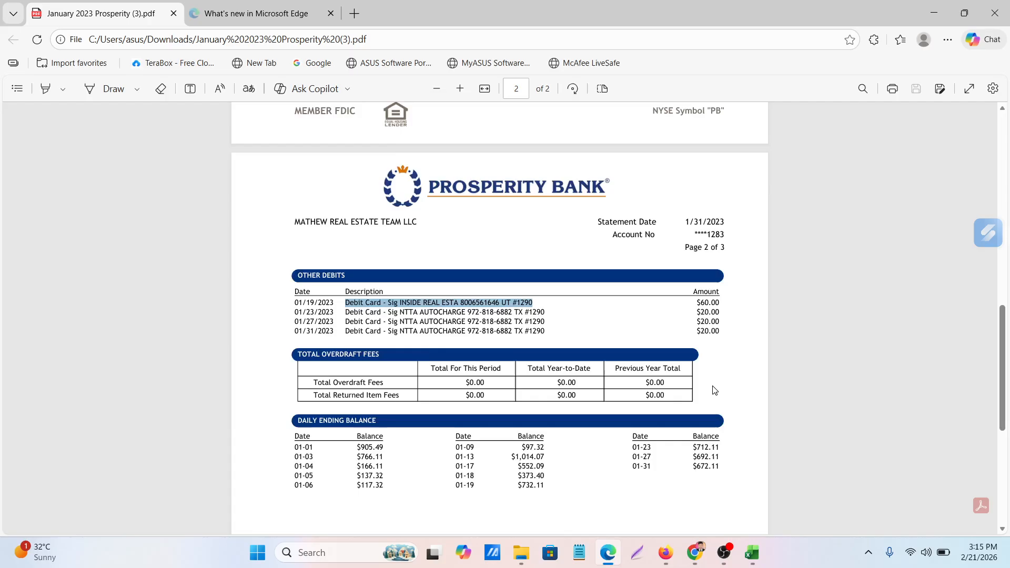
{"action": "scroll", "coordinate": [719, 316], "scroll_direction": "up", "scroll_amount": 3}
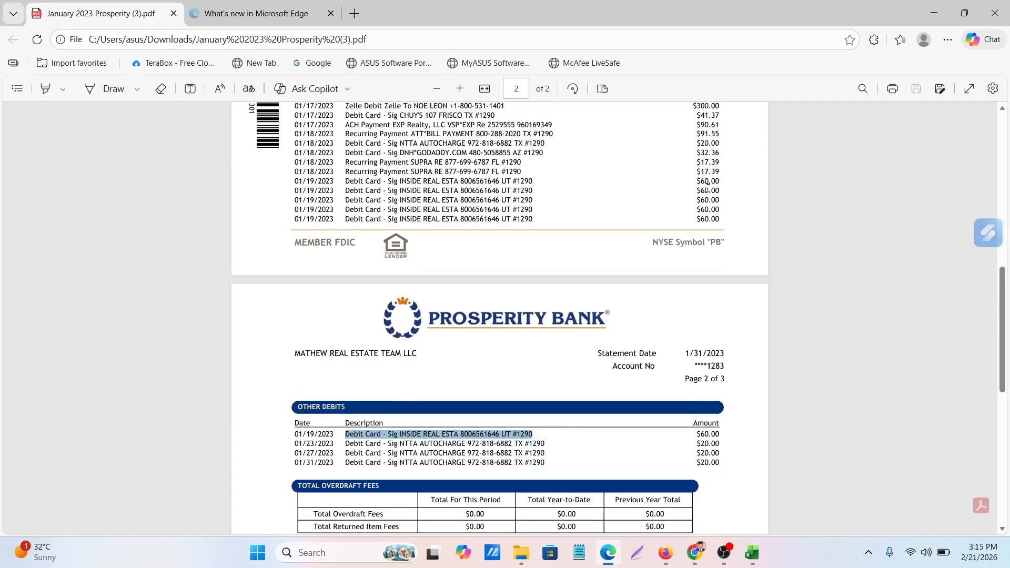
{"action": "left_click", "coordinate": [610, 551]}
{"action": "left_click", "coordinate": [394, 420]}
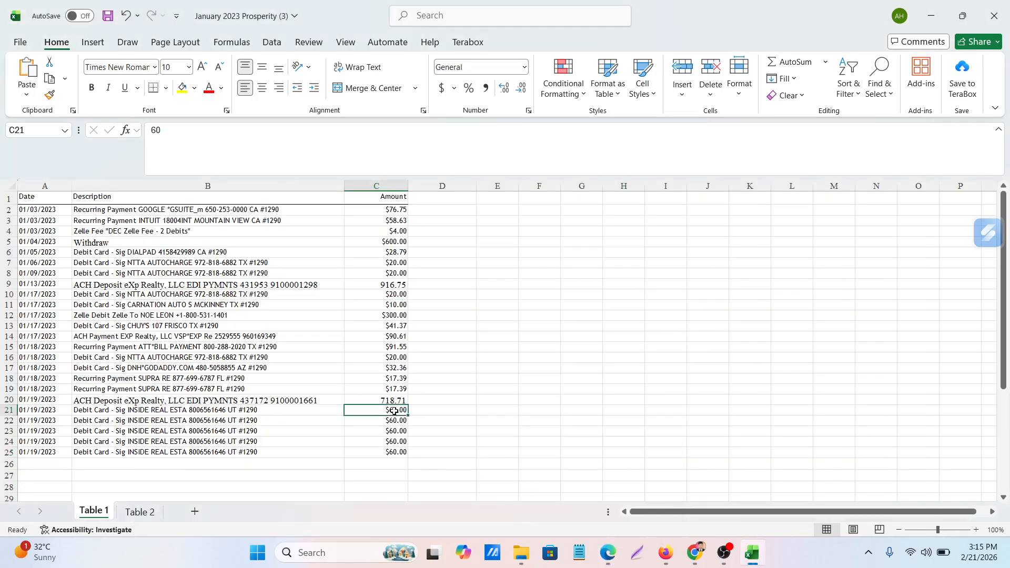
{"action": "left_click", "coordinate": [393, 435]}
{"action": "left_click", "coordinate": [393, 442]}
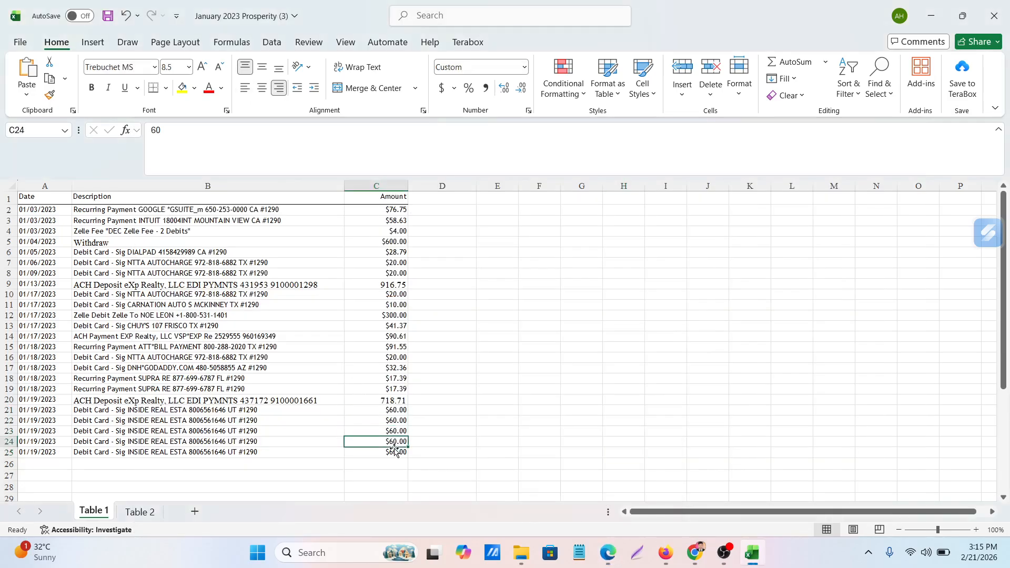
{"action": "left_click", "coordinate": [396, 452]}
Copy the 01/19/2023 INSIDE REAL ESTA description from PDF page 2 in Edge into B26 of Excel's Table 1 sheet
{"action": "left_click", "coordinate": [609, 552]}
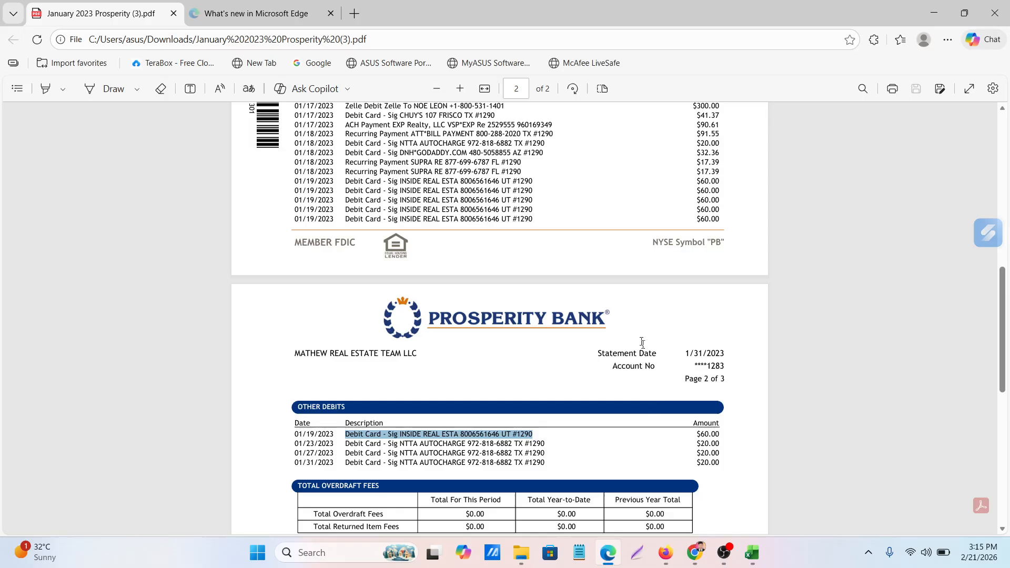
{"action": "scroll", "coordinate": [605, 358], "scroll_direction": "down", "scroll_amount": 2}
{"action": "left_click", "coordinate": [560, 324]}
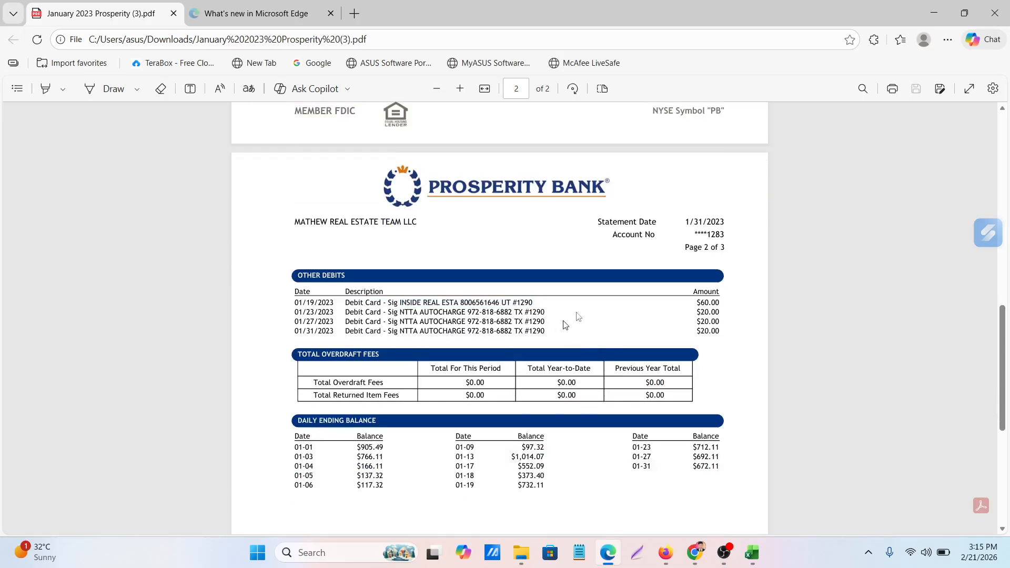
{"action": "left_click_drag", "start_coordinate": [345, 302], "coordinate": [528, 303]}
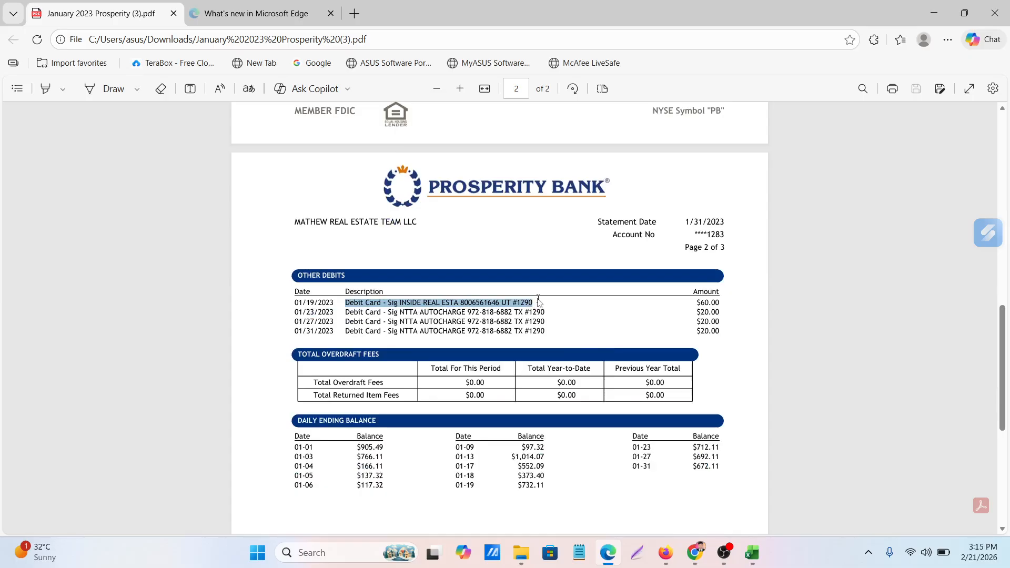
{"action": "key", "text": "ctrl+c"}
{"action": "key", "text": "alt+Tab"}
{"action": "left_click", "coordinate": [100, 465]}
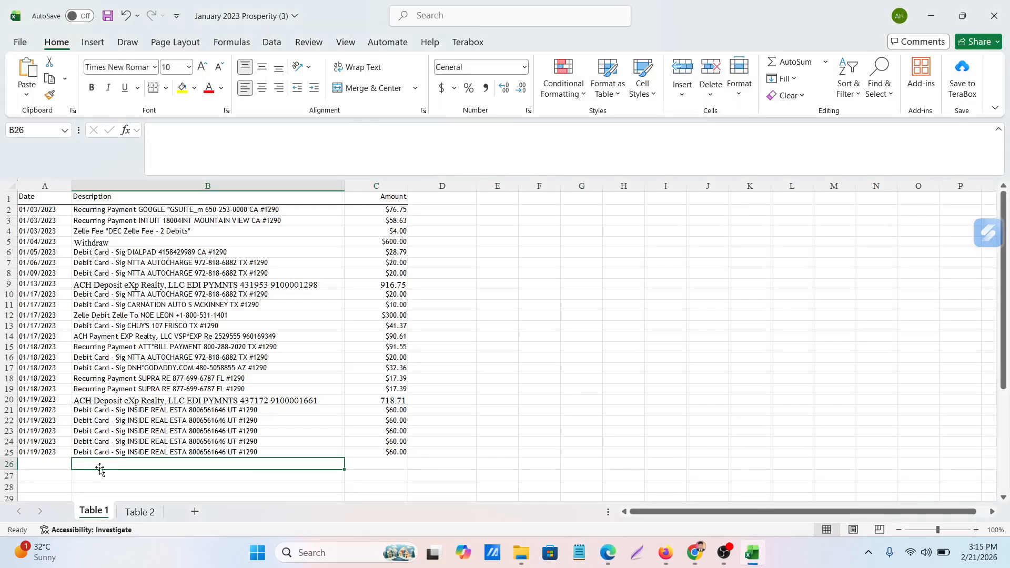
{"action": "key", "text": "ctrl+v"}
{"action": "scroll", "coordinate": [521, 416], "scroll_direction": "down", "scroll_amount": 3}
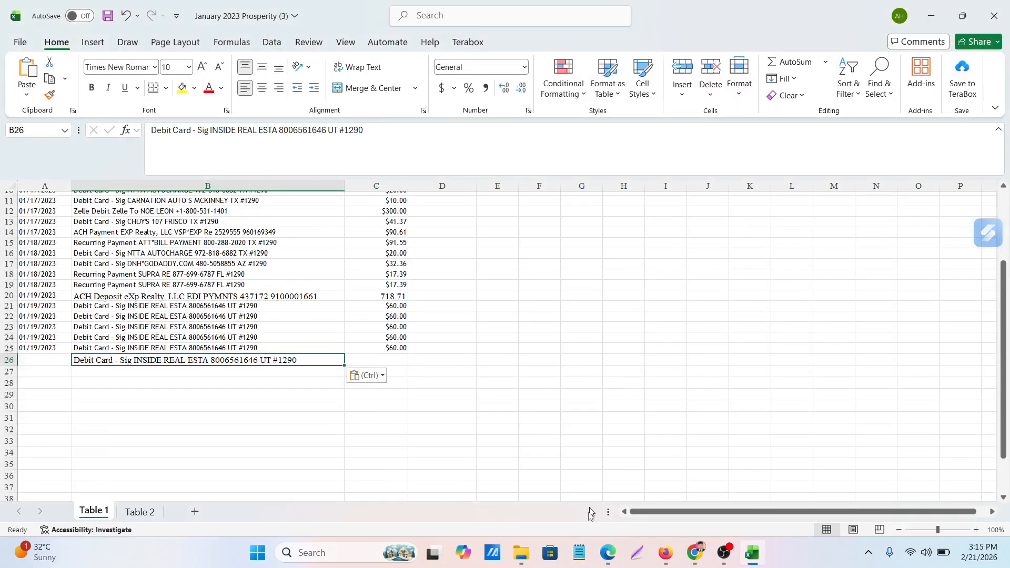
Copy the 01/23/2023 NTTA AUTOCHARGE description from the PDF in Edge into B27 of Excel's Table 1 sheet
{"action": "left_click", "coordinate": [607, 551]}
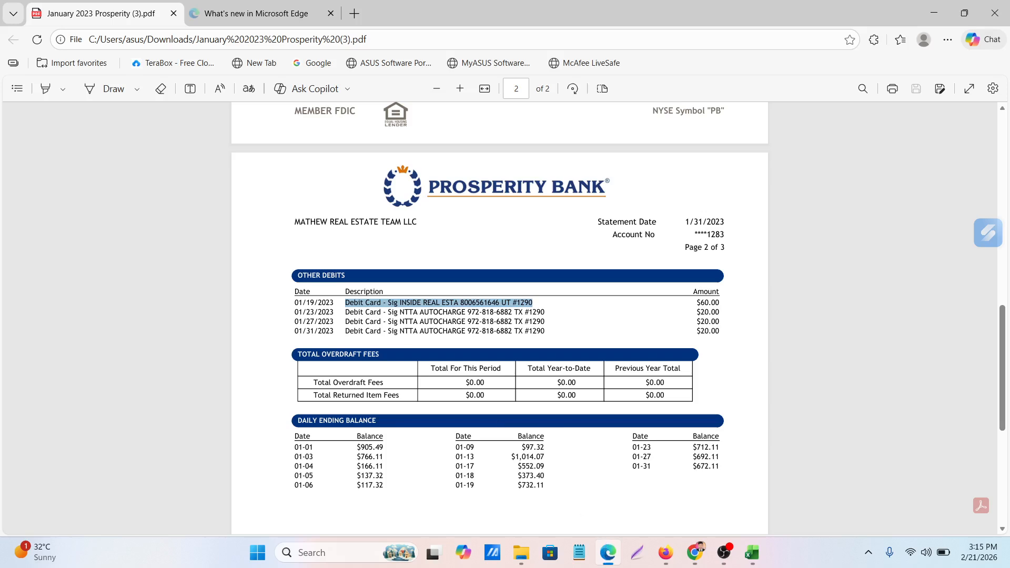
{"action": "left_click_drag", "start_coordinate": [345, 312], "coordinate": [532, 313]}
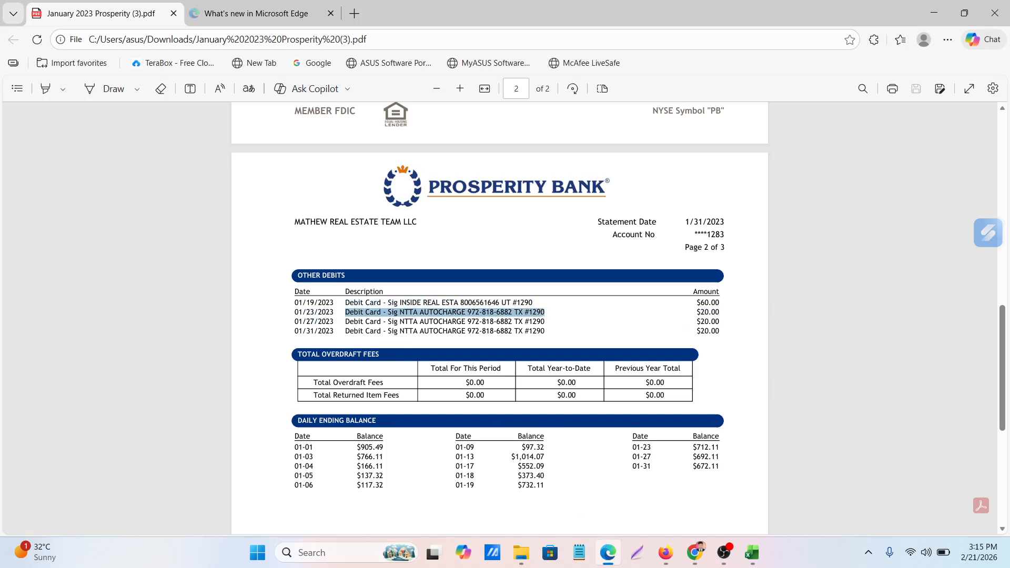
{"action": "key", "text": "ctrl+c"}
{"action": "left_click", "coordinate": [618, 565]}
{"action": "left_click", "coordinate": [115, 369]}
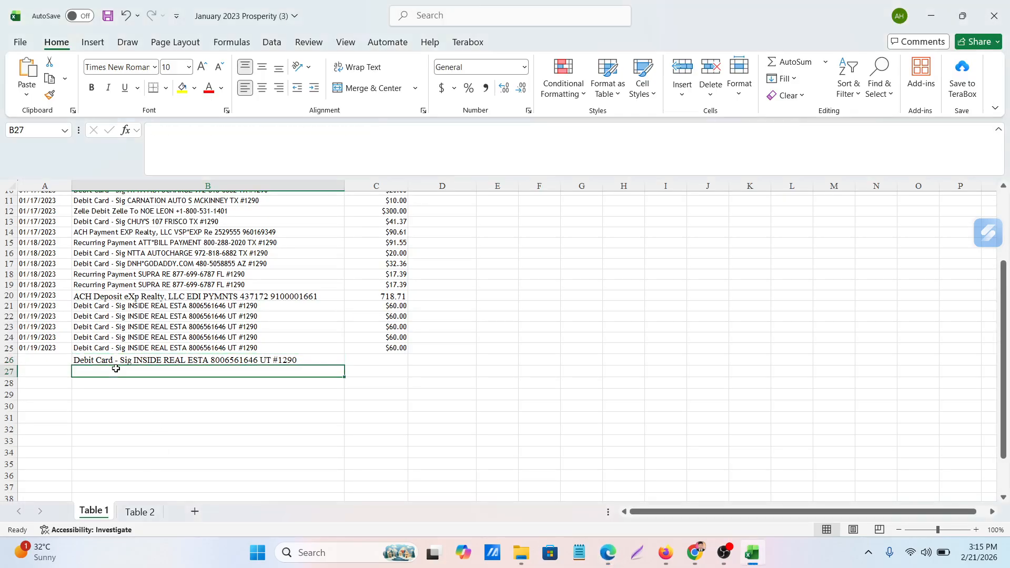
{"action": "key", "text": "ctrl+v"}
Copy the 01/27/2023 NTTA AUTOCHARGE description from the PDF in Edge into B28 of Excel's Table 1 sheet
{"action": "left_click", "coordinate": [139, 511]}
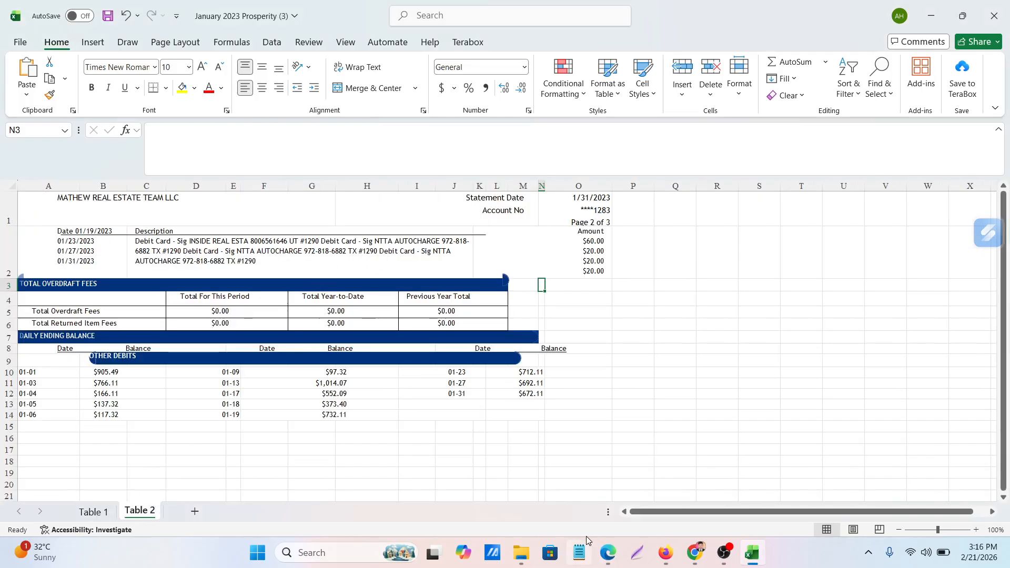
{"action": "left_click", "coordinate": [608, 552]}
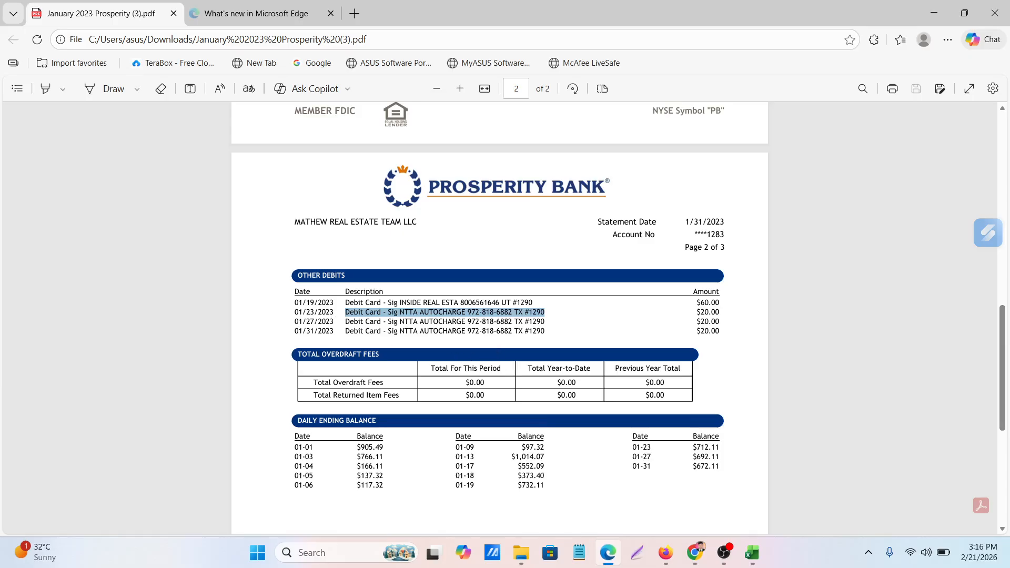
{"action": "left_click_drag", "start_coordinate": [345, 321], "coordinate": [541, 322]}
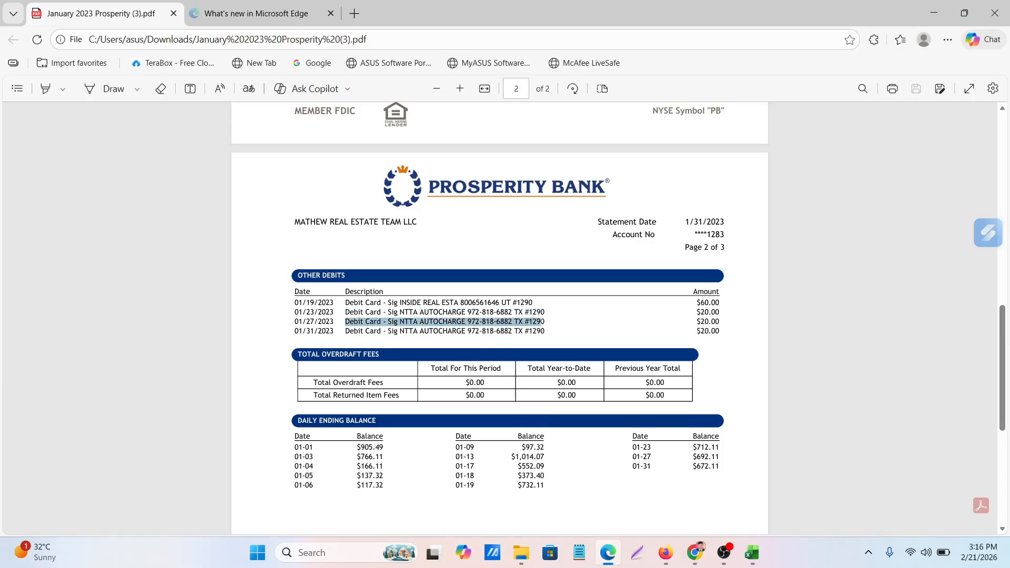
{"action": "left_click", "coordinate": [608, 552]}
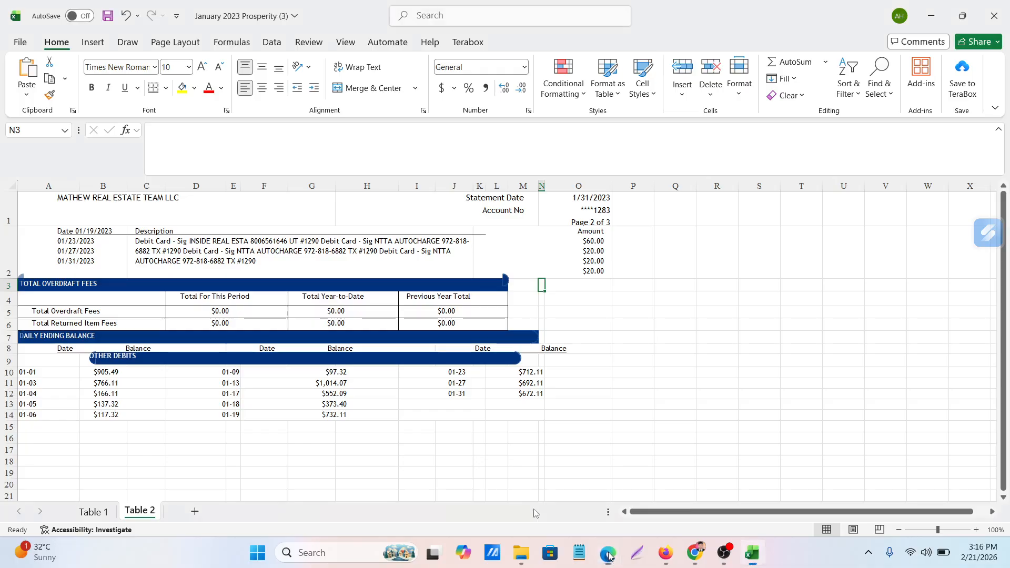
{"action": "left_click", "coordinate": [94, 515]}
{"action": "left_click", "coordinate": [126, 382]}
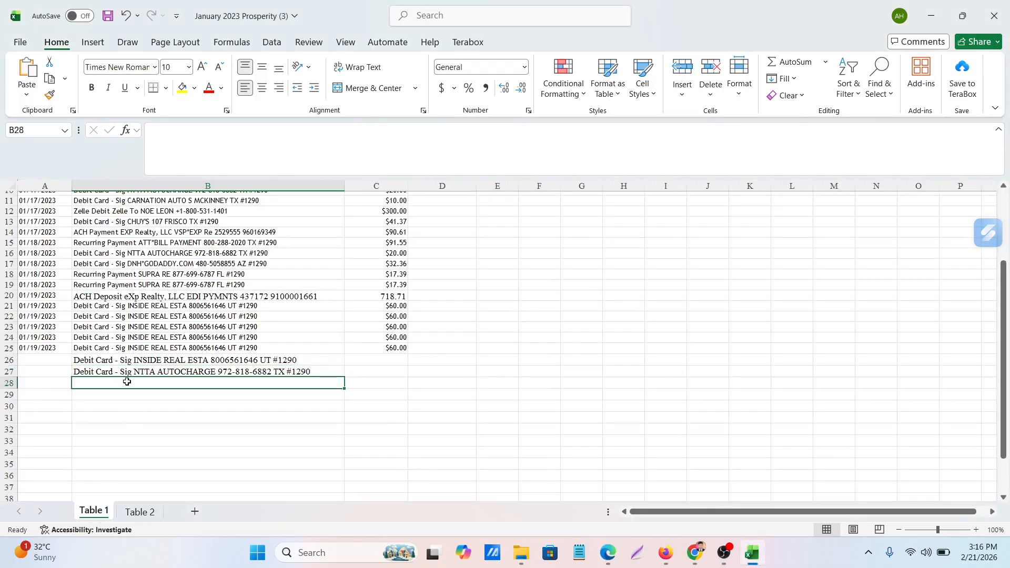
{"action": "key", "text": "ctrl+v"}
{"action": "key", "text": "ctrl+v"}
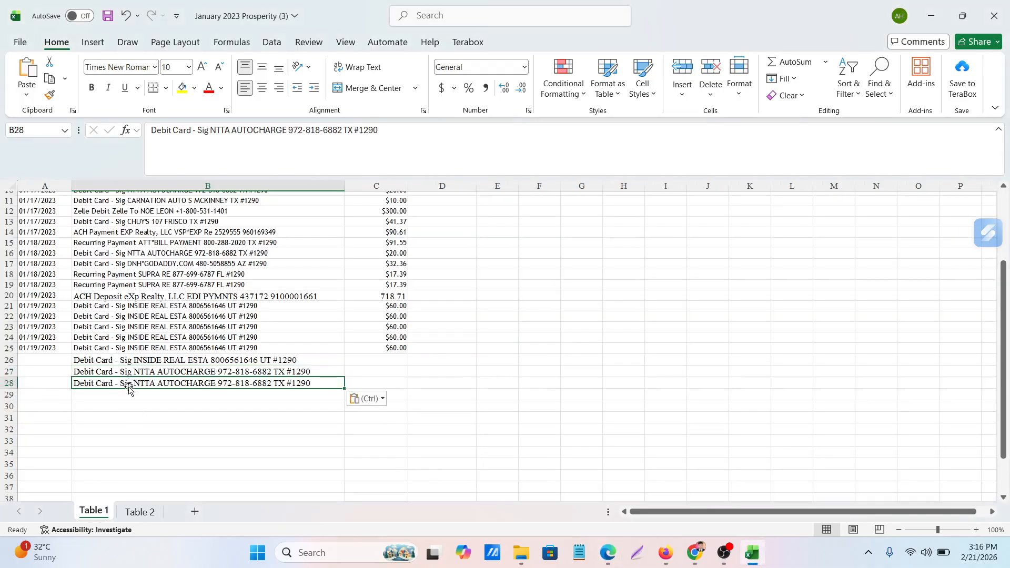
Copy the 01/31/2023 NTTA AUTOCHARGE description from the PDF in Edge into B29 of Excel's Table 1 sheet
{"action": "left_click", "coordinate": [608, 557]}
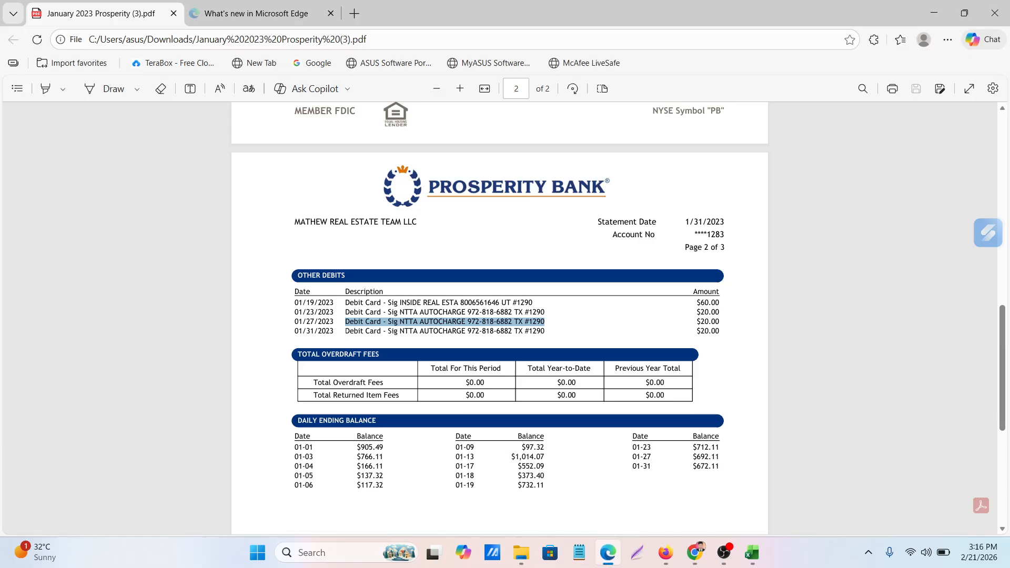
{"action": "left_click_drag", "start_coordinate": [345, 330], "coordinate": [547, 332]}
{"action": "key", "text": "ctrl+c"}
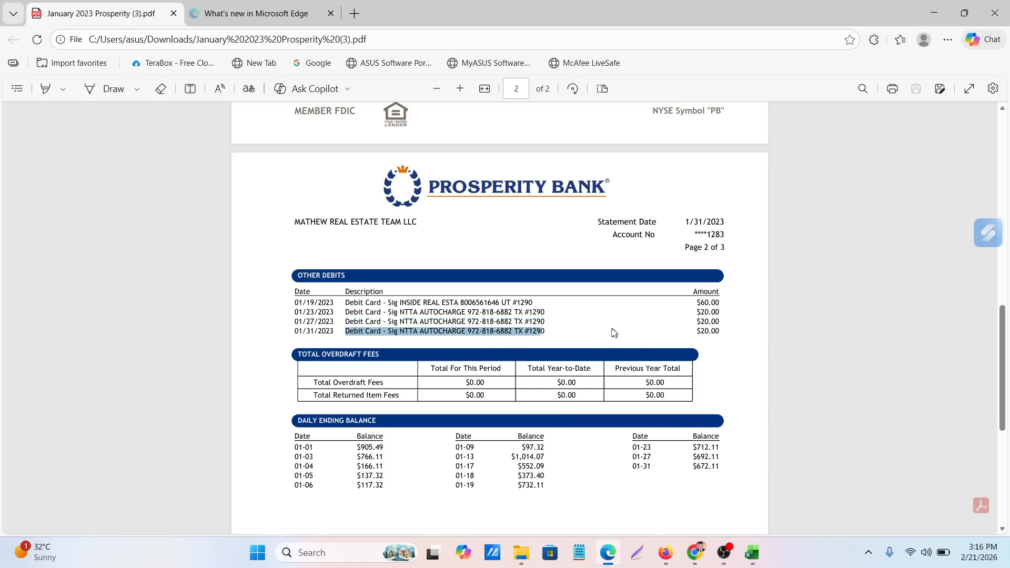
{"action": "left_click", "coordinate": [563, 326]}
{"action": "left_click_drag", "start_coordinate": [345, 330], "coordinate": [541, 332]}
{"action": "left_click", "coordinate": [607, 552]}
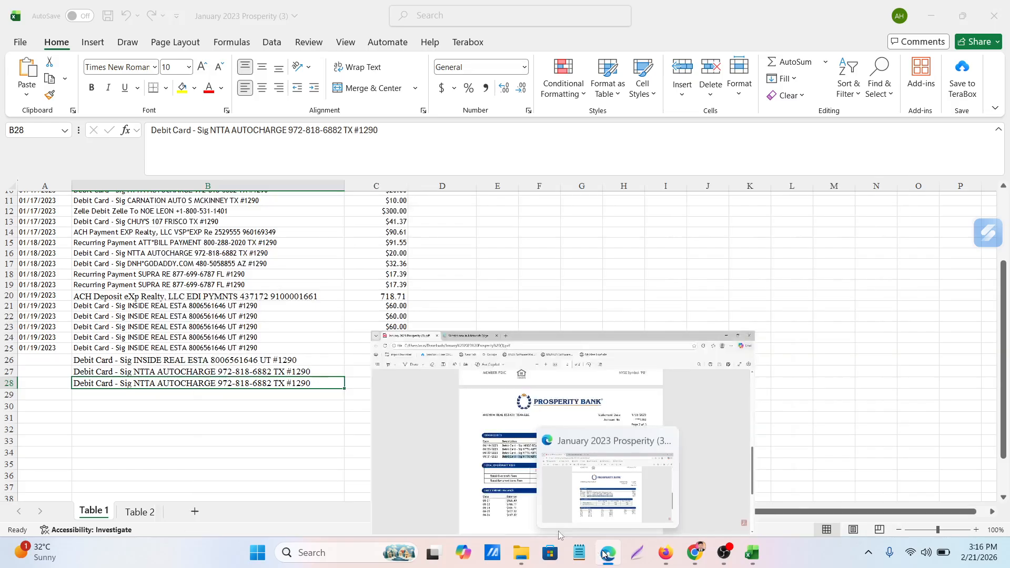
{"action": "left_click", "coordinate": [123, 394]}
{"action": "key", "text": "ctrl+v"}
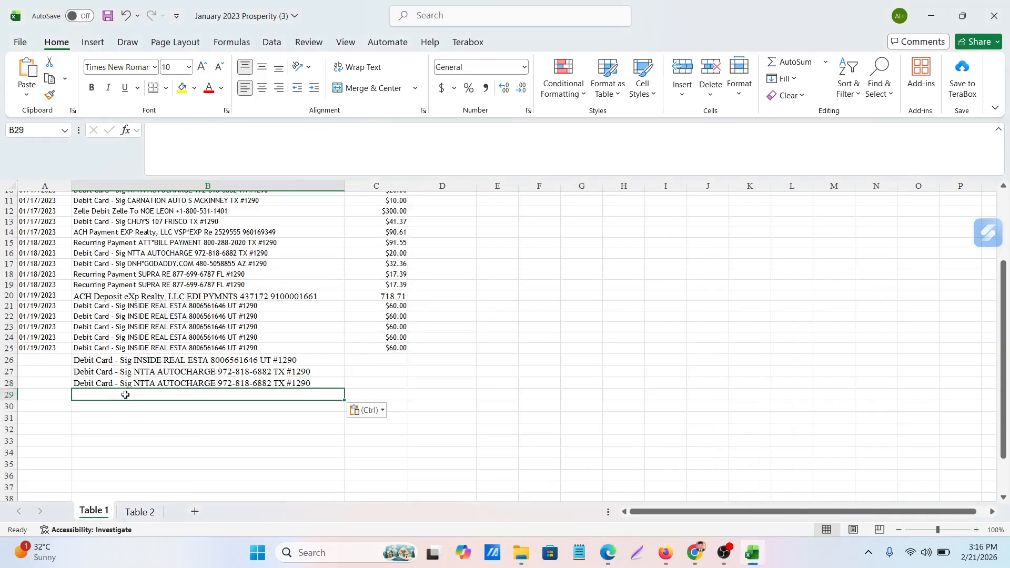
Check the page 2 debit amounts in the Edge PDF and enter 60, 20, 20 and 20 in C26:C29 of Excel's Table 1 sheet
{"action": "left_click", "coordinate": [611, 559]}
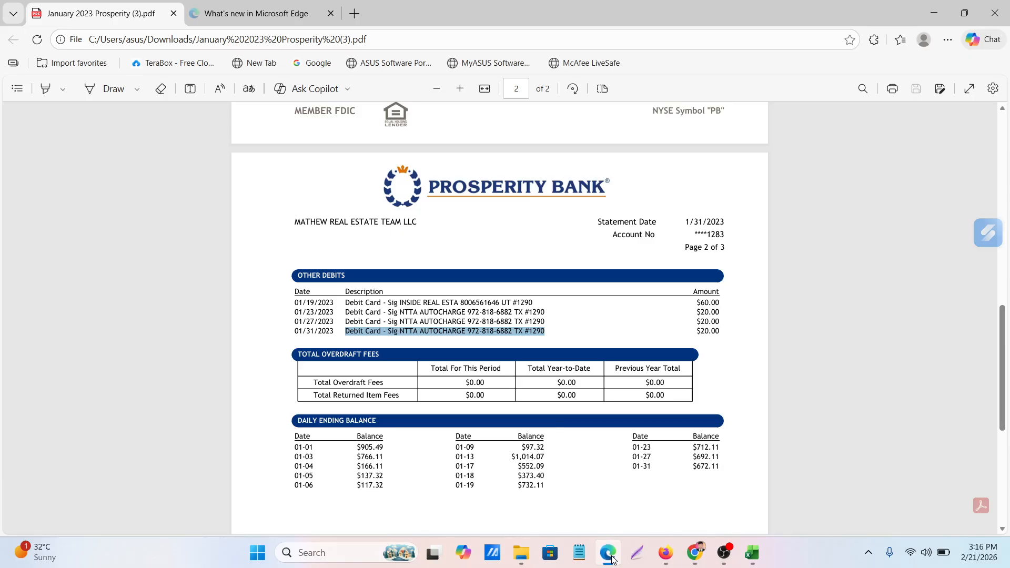
{"action": "left_click", "coordinate": [611, 558]}
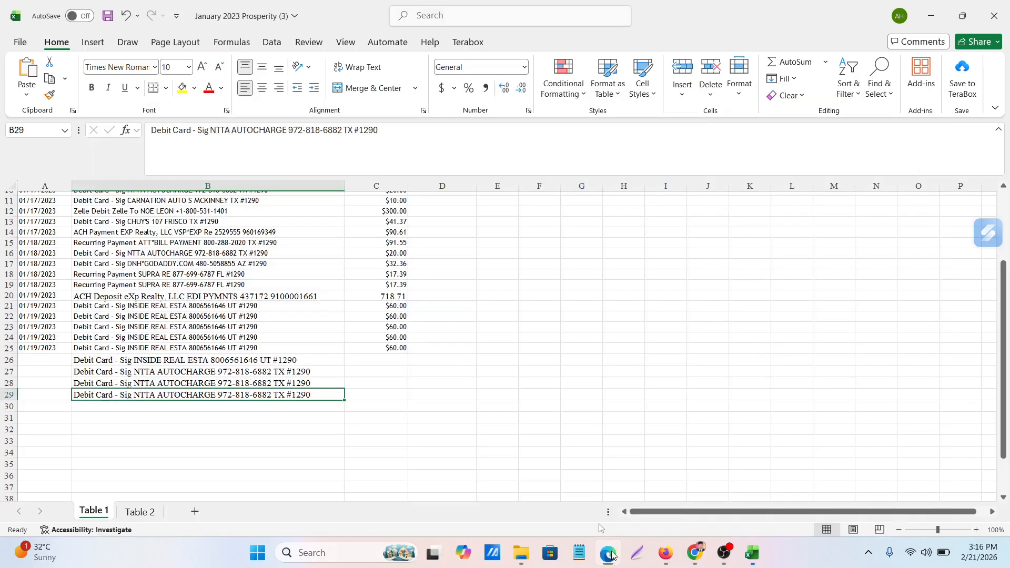
{"action": "left_click", "coordinate": [385, 358]}
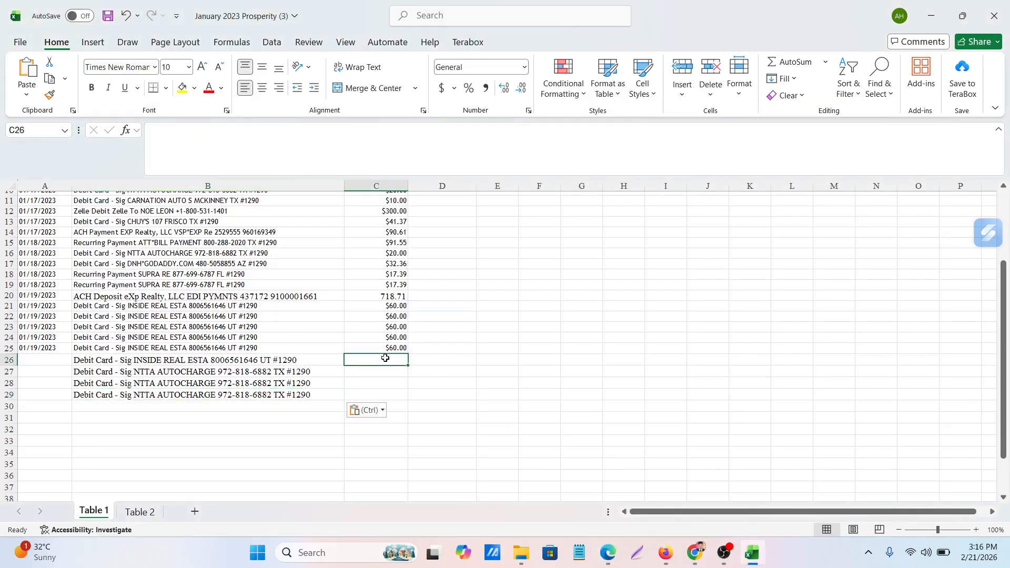
{"action": "type", "text": "60"}
{"action": "key", "text": "Return"}
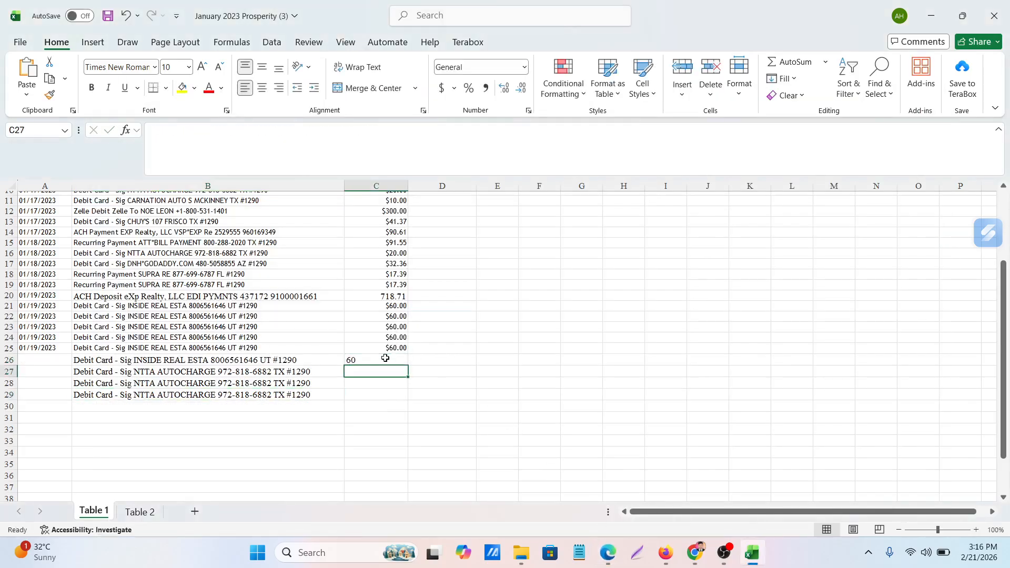
{"action": "type", "text": "20"}
{"action": "key", "text": "Return"}
{"action": "type", "text": "20"}
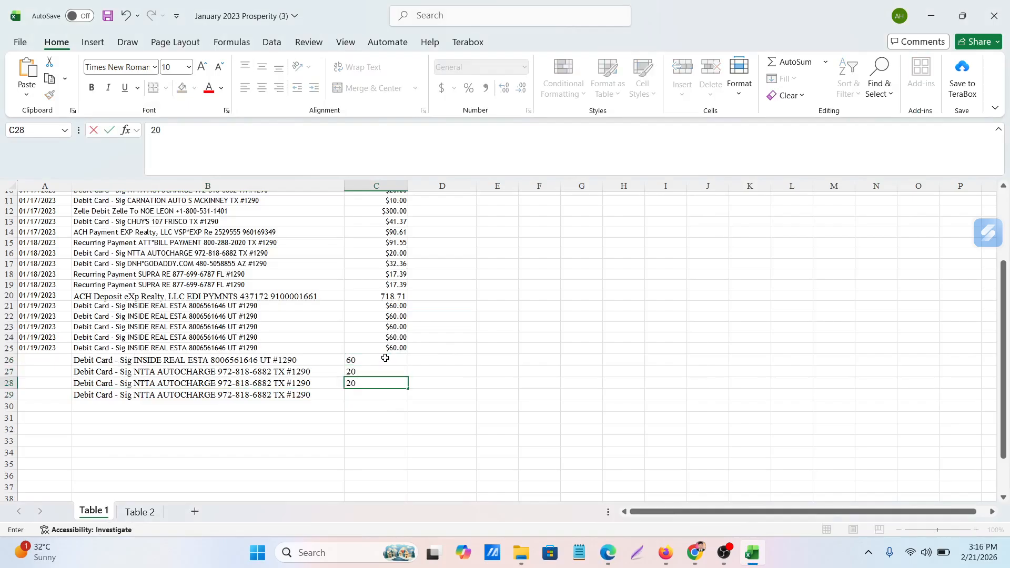
{"action": "key", "text": "Return"}
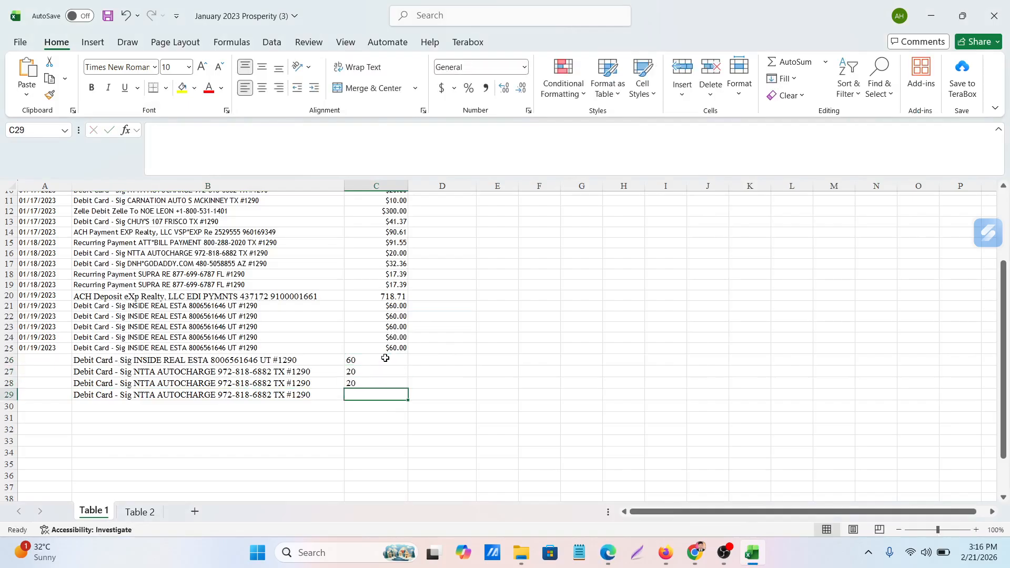
{"action": "type", "text": "20"}
{"action": "left_click", "coordinate": [558, 395]}
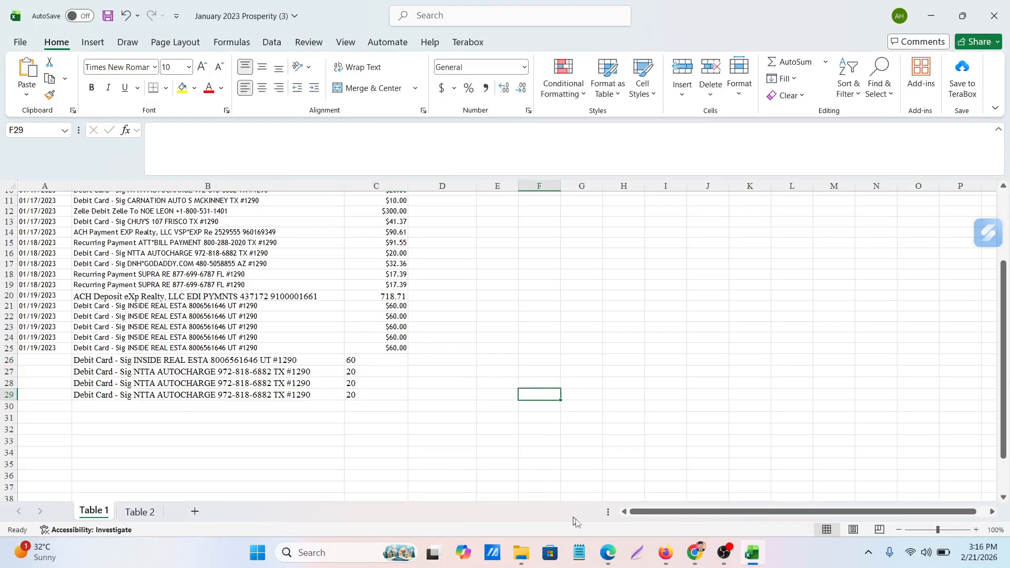
Check the page 2 debit dates in the Edge PDF and copy the 01/19/2023 date from A25 to A26 in Excel
{"action": "left_click", "coordinate": [607, 553]}
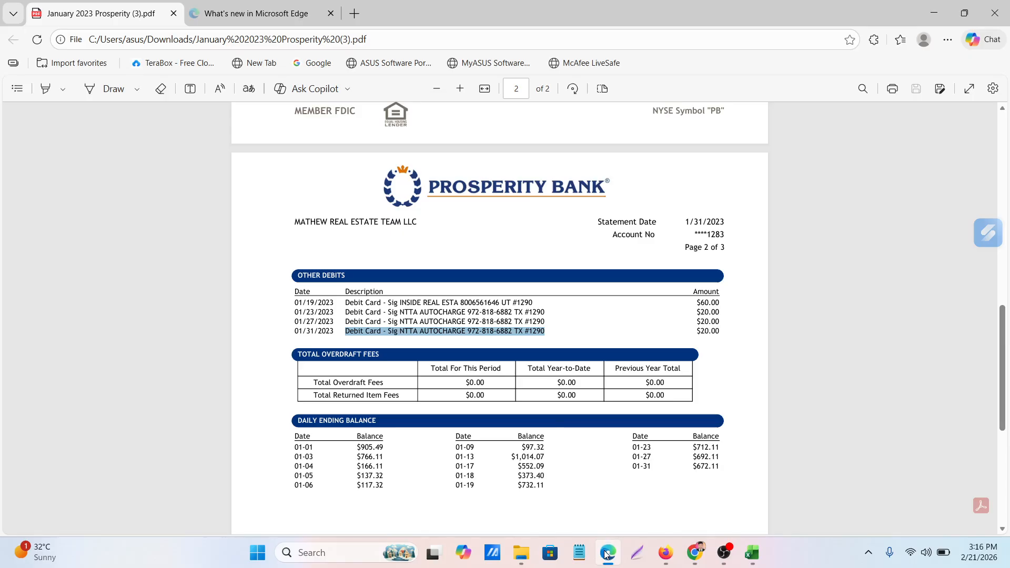
{"action": "left_click", "coordinate": [607, 553]}
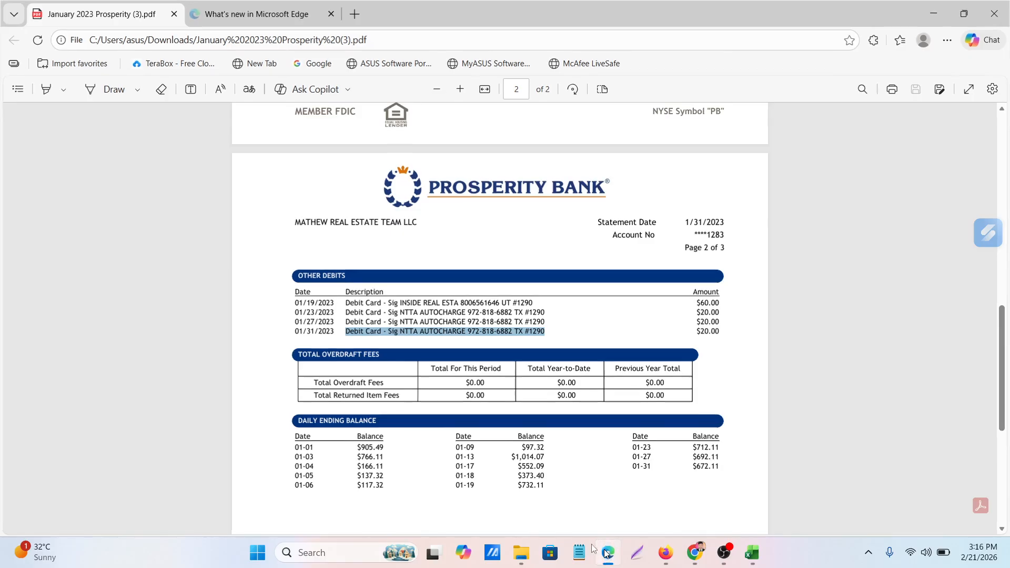
{"action": "left_click", "coordinate": [35, 345]}
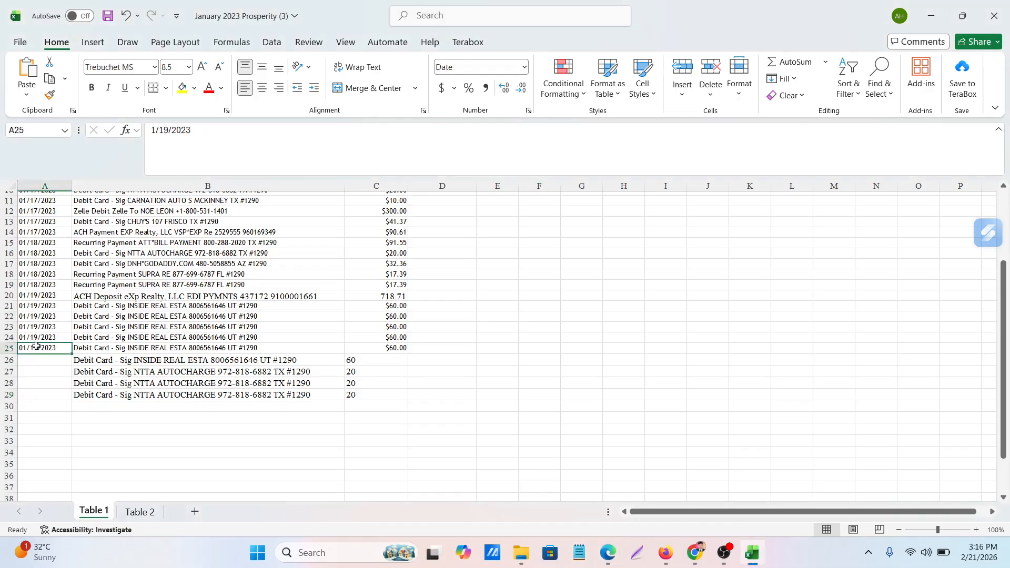
{"action": "key", "text": "ctrl+c"}
{"action": "left_click", "coordinate": [38, 358]}
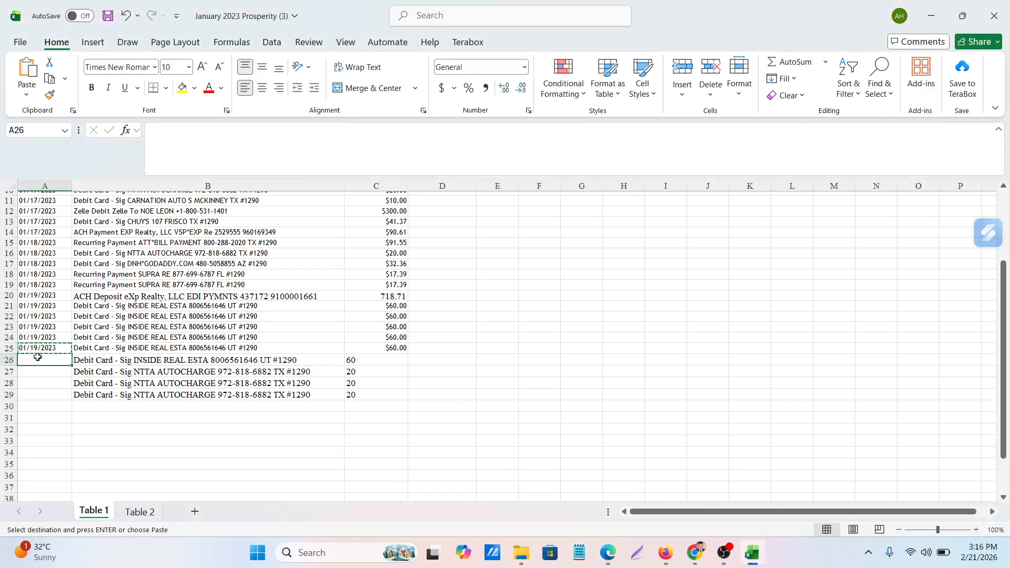
{"action": "key", "text": "ctrl+v"}
Check the next debit date in the Edge PDF, paste the copied date into A27 in Excel and change it to 1/23/2023
{"action": "left_click", "coordinate": [615, 556]}
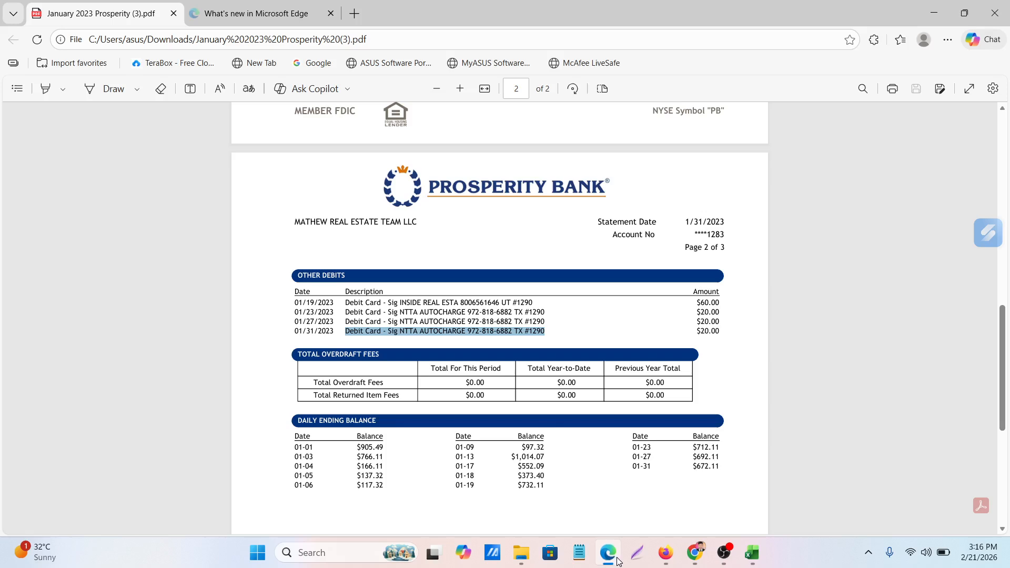
{"action": "left_click", "coordinate": [616, 556]}
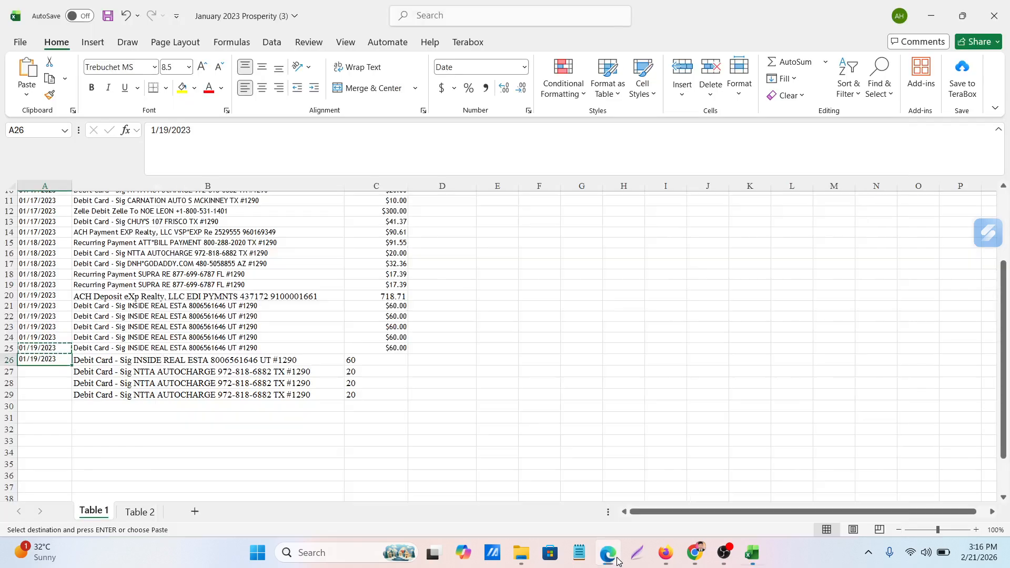
{"action": "left_click", "coordinate": [33, 371]}
{"action": "key", "text": "ctrl+v"}
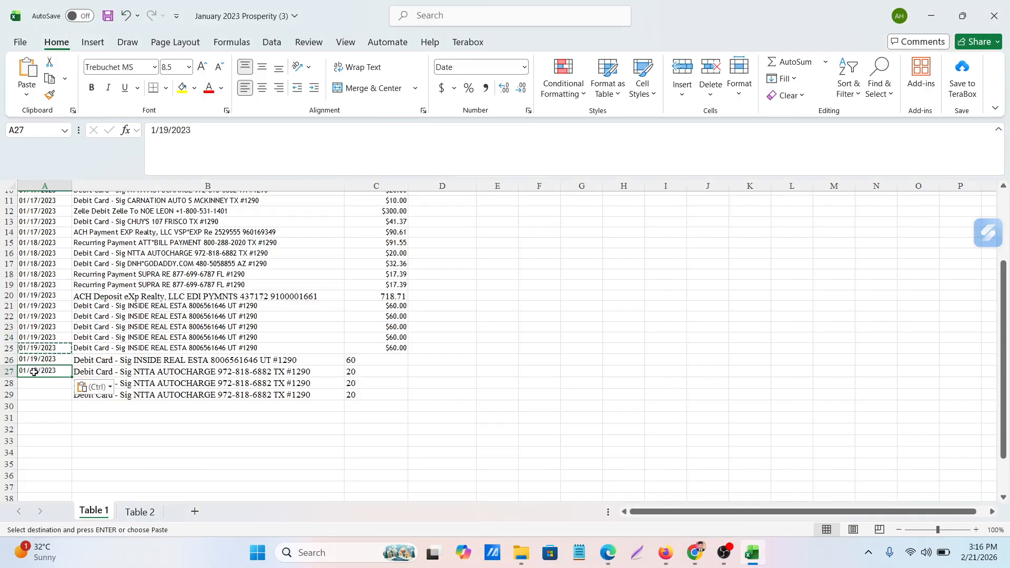
{"action": "double_click", "coordinate": [33, 371]}
{"action": "key", "text": "BackSpace"}
{"action": "key", "text": "BackSpace"}
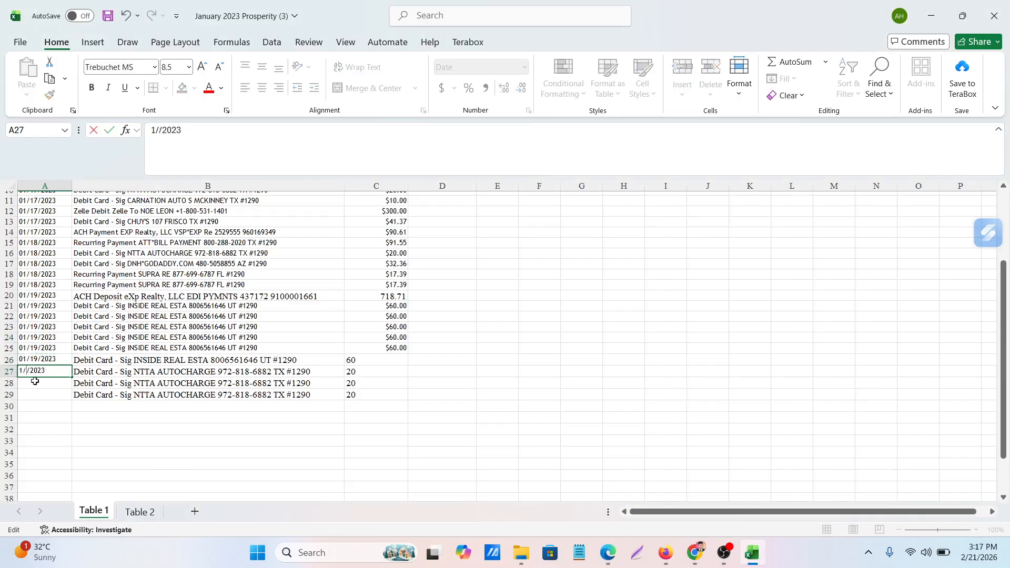
{"action": "type", "text": "23"}
{"action": "left_click", "coordinate": [87, 437]}
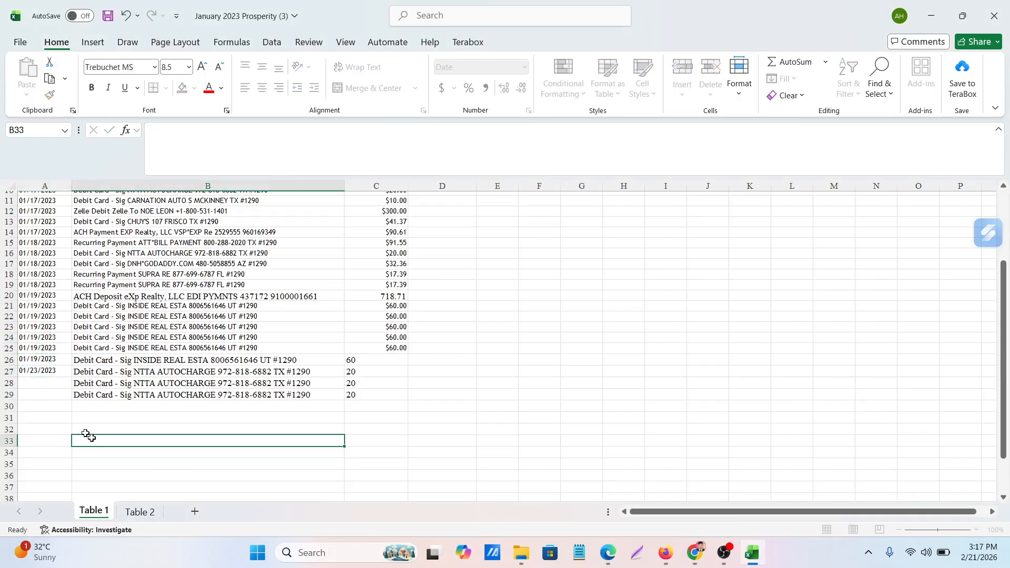
Copy the date in A27 to A28 and change it to 1/27/2023
{"action": "left_click", "coordinate": [41, 371]}
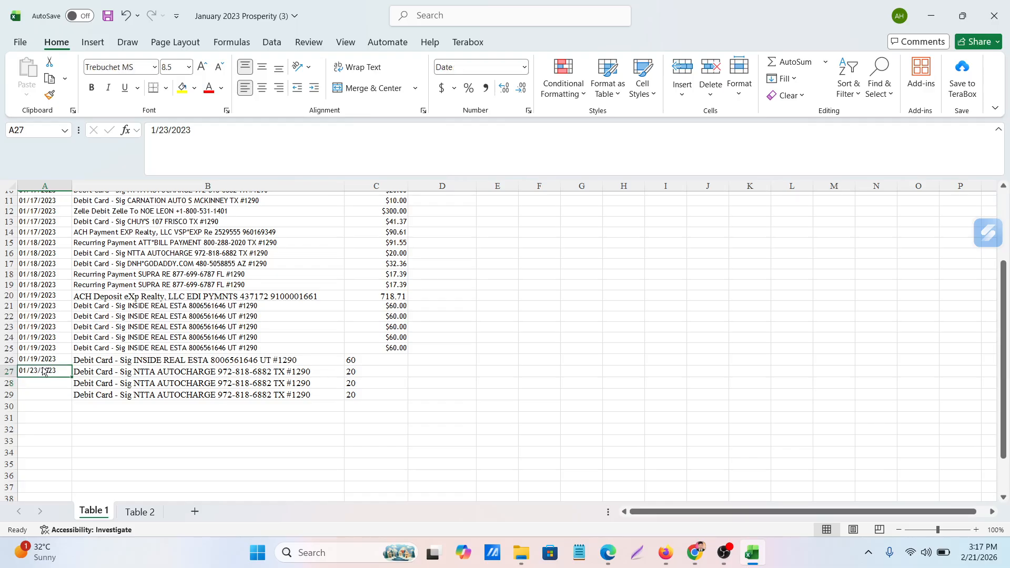
{"action": "key", "text": "ctrl+c"}
{"action": "left_click", "coordinate": [55, 393]}
{"action": "left_click", "coordinate": [51, 382]}
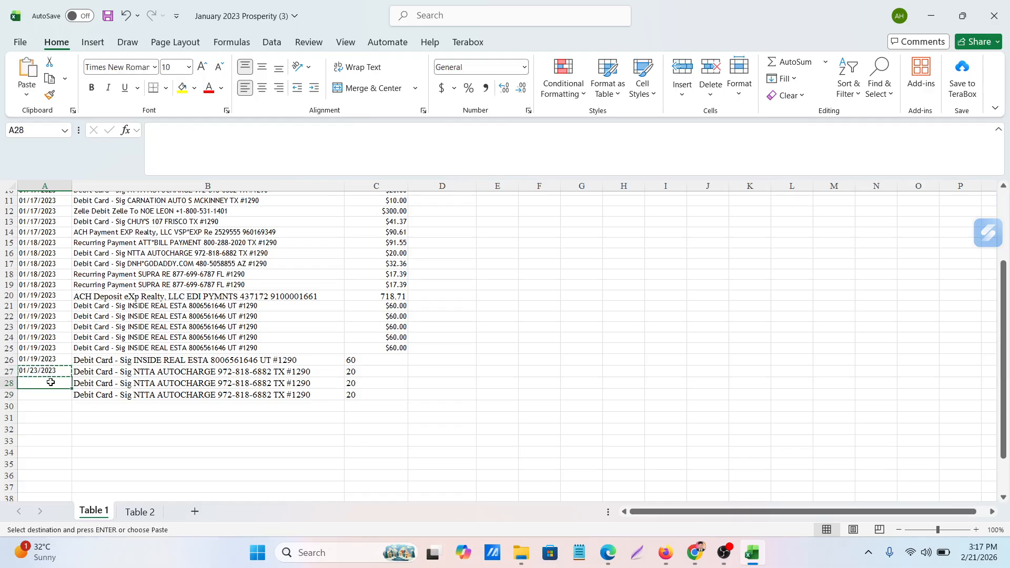
{"action": "key", "text": "ctrl+v"}
{"action": "double_click", "coordinate": [37, 383]}
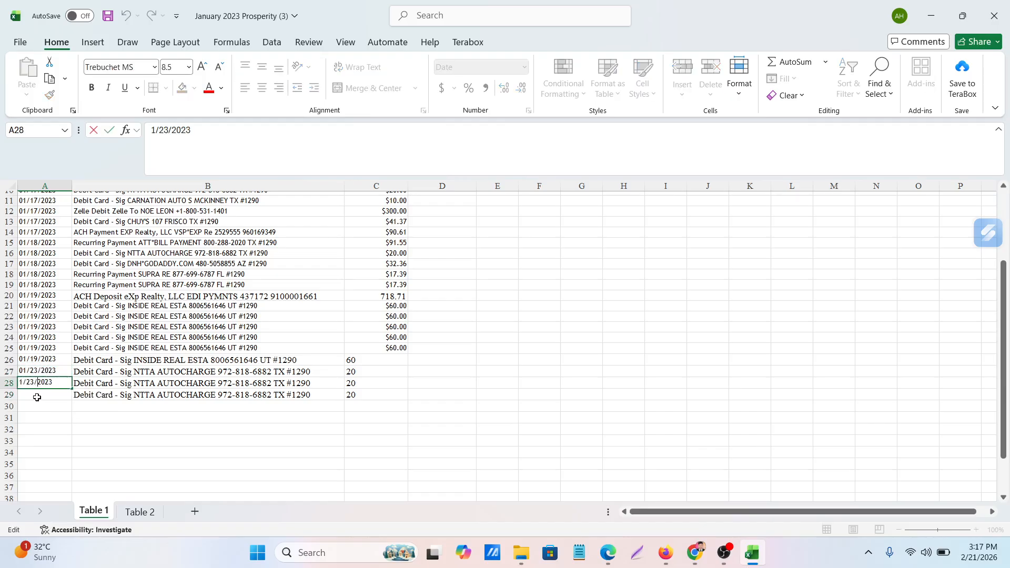
{"action": "key", "text": "BackSpace"}
{"action": "type", "text": "7"}
{"action": "left_click", "coordinate": [424, 439]}
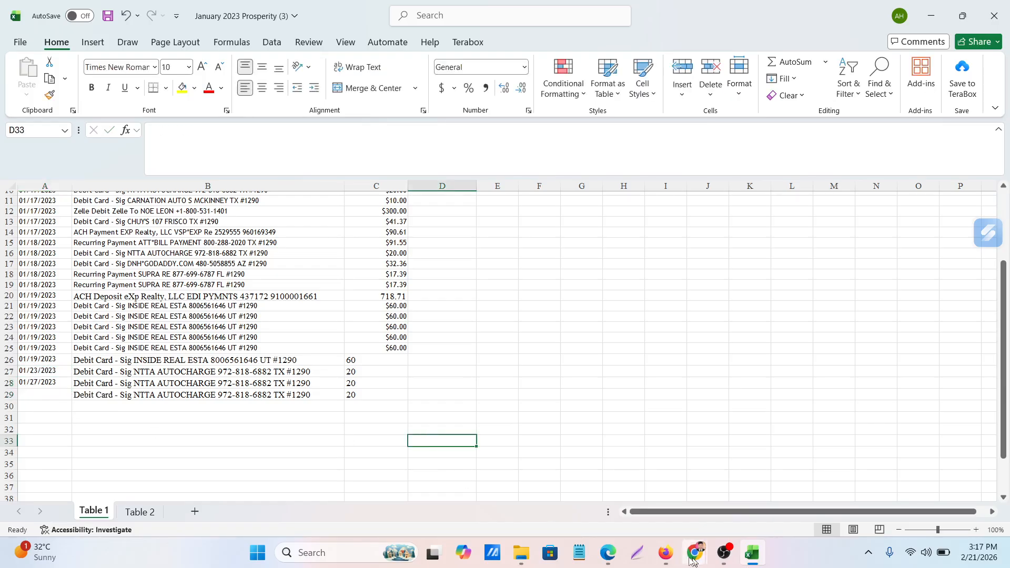
Check the last debit date in the Edge PDF, copy A28 to A29 in Excel and change the date to 1/31/2023
{"action": "left_click", "coordinate": [613, 563]}
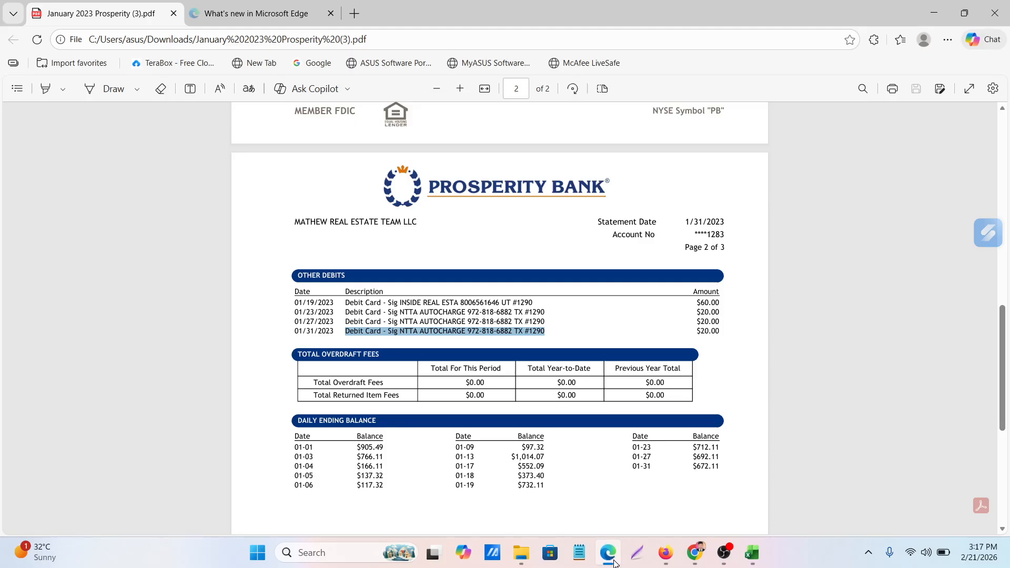
{"action": "left_click", "coordinate": [613, 563]}
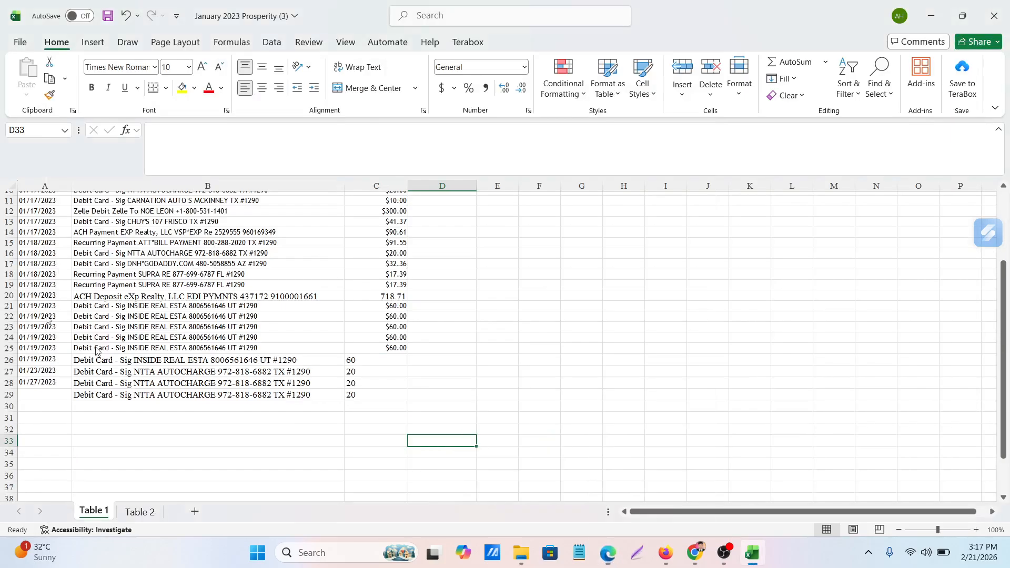
{"action": "left_click", "coordinate": [37, 382]}
{"action": "key", "text": "ctrl+c"}
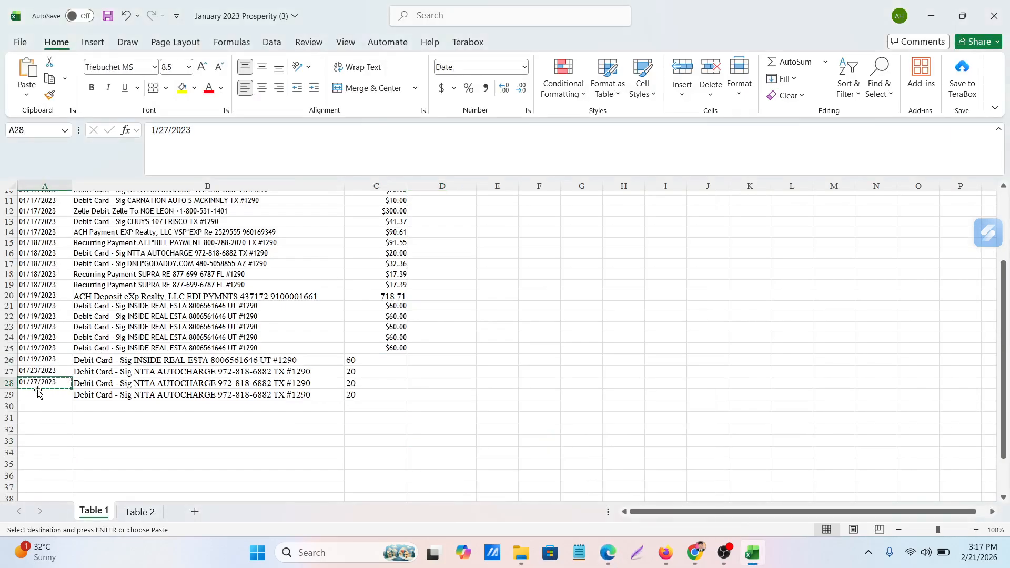
{"action": "left_click", "coordinate": [37, 393]}
{"action": "key", "text": "ctrl+v"}
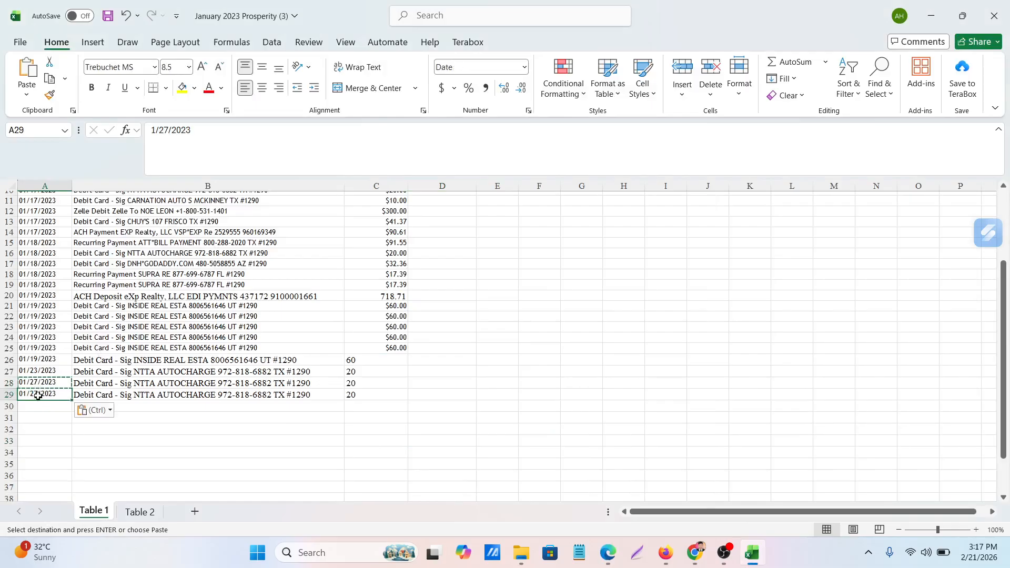
{"action": "double_click", "coordinate": [37, 393]}
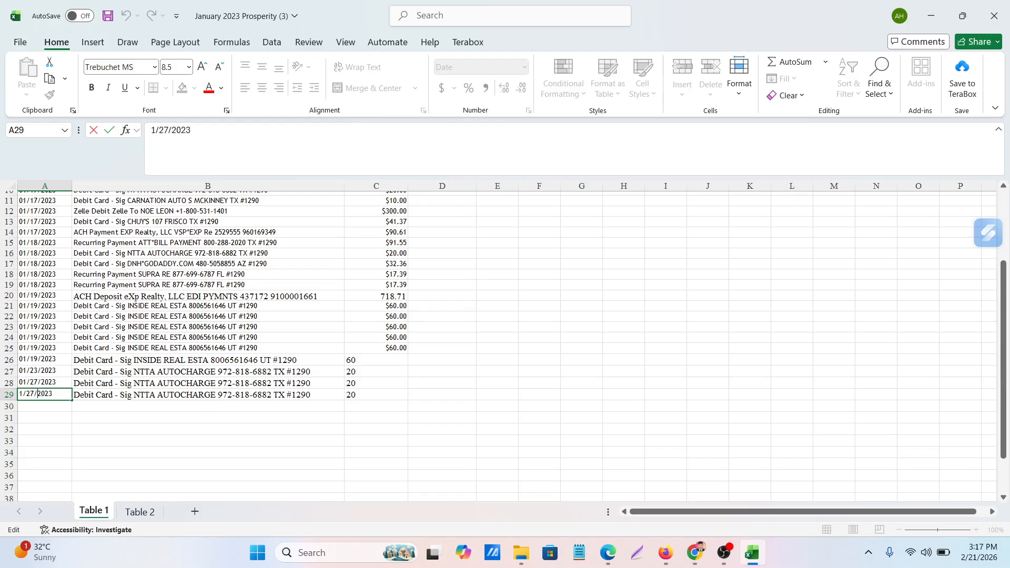
{"action": "key", "text": "BackSpace"}
{"action": "key", "text": "BackSpace"}
{"action": "type", "text": "31"}
{"action": "left_click", "coordinate": [499, 440]}
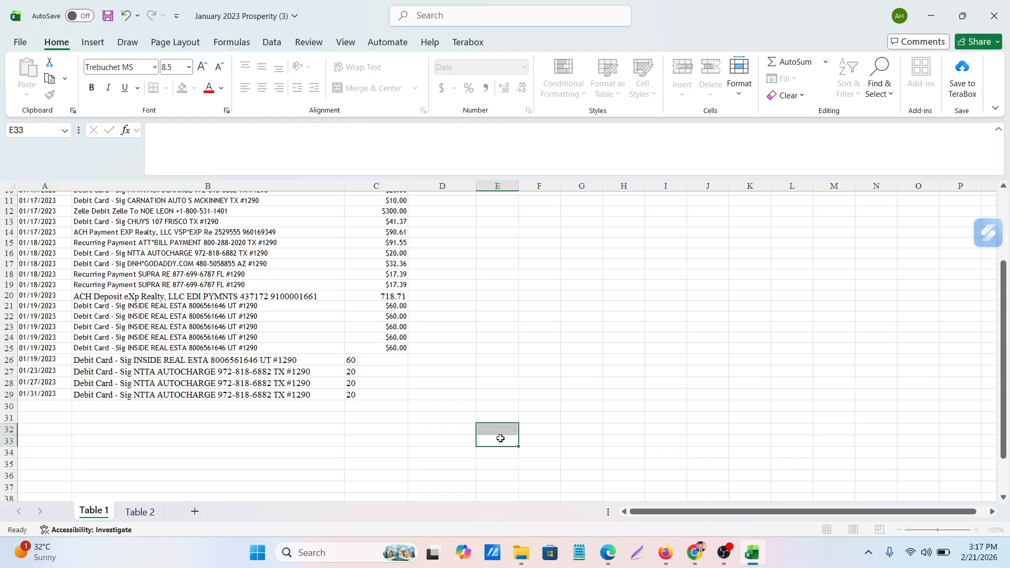
Center the contents of the whole Amount column horizontally and look over the table
{"action": "scroll", "coordinate": [316, 405], "scroll_direction": "up", "scroll_amount": 3}
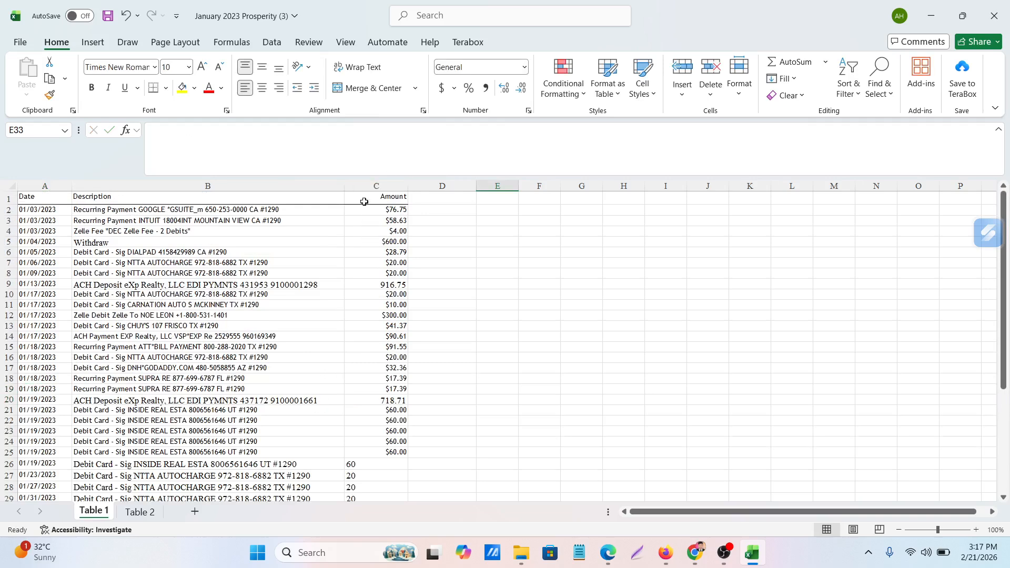
{"action": "left_click", "coordinate": [375, 186]}
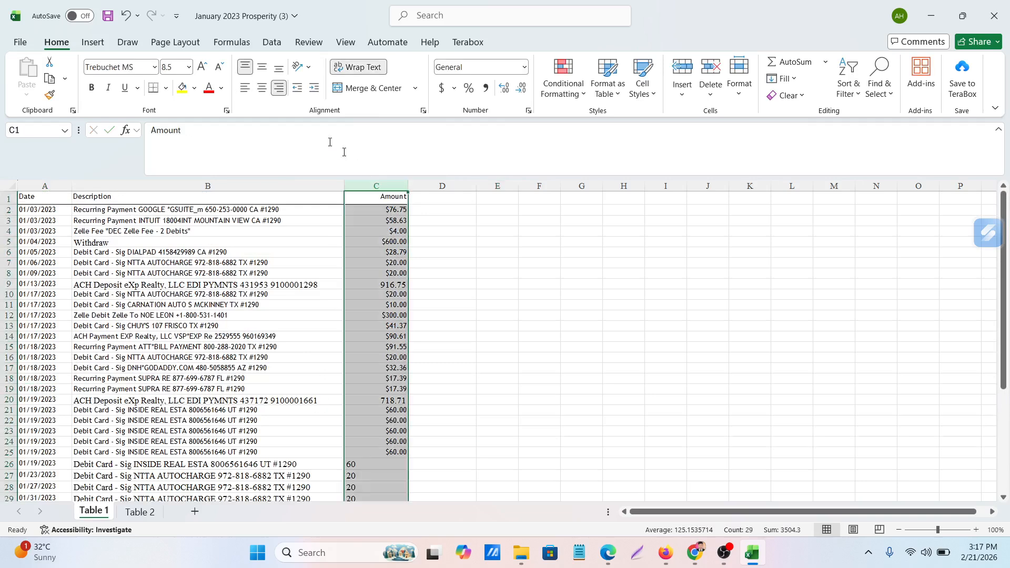
{"action": "left_click", "coordinate": [265, 90]}
{"action": "left_click", "coordinate": [655, 265]}
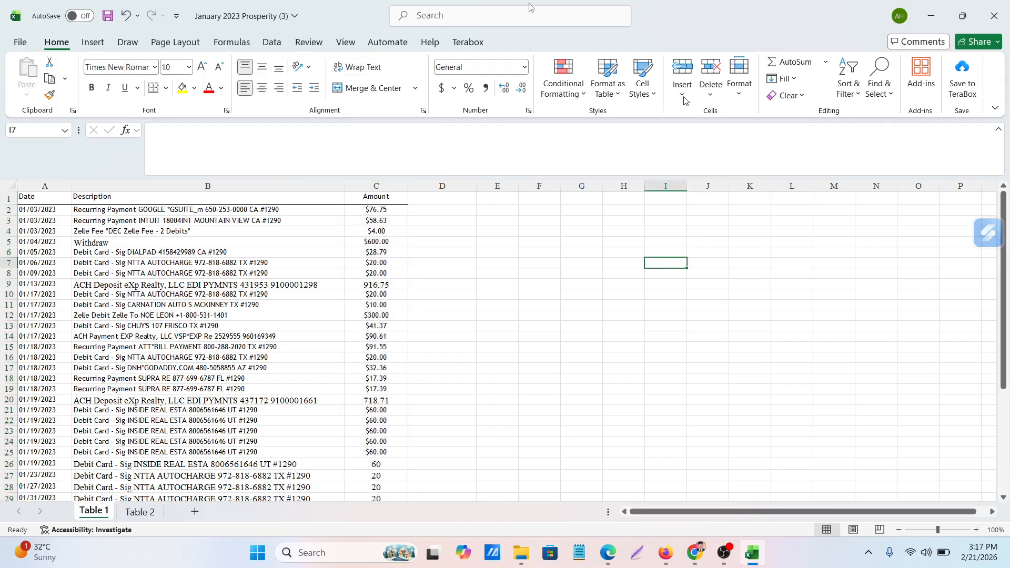
{"action": "scroll", "coordinate": [232, 383], "scroll_direction": "down", "scroll_amount": 4}
{"action": "scroll", "coordinate": [232, 383], "scroll_direction": "up", "scroll_amount": 4}
{"action": "scroll", "coordinate": [403, 381], "scroll_direction": "down", "scroll_amount": 3}
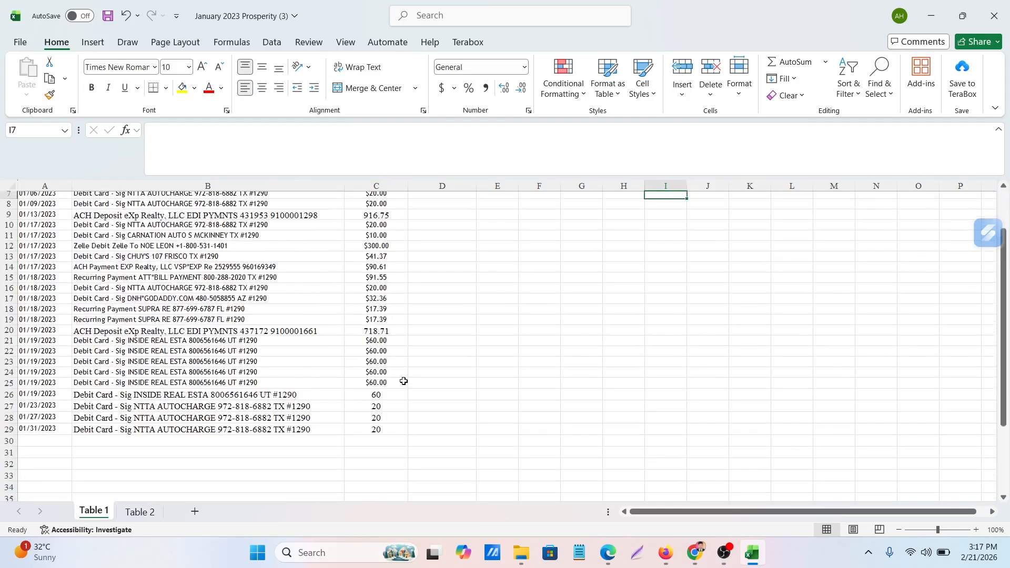
{"action": "scroll", "coordinate": [403, 382], "scroll_direction": "up", "scroll_amount": 3}
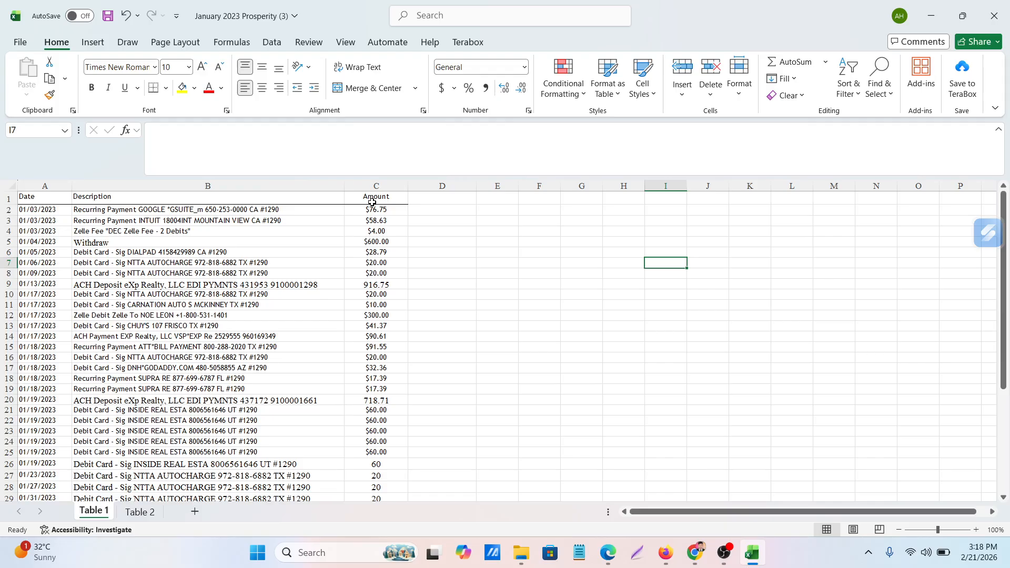
{"action": "left_click", "coordinate": [599, 367]}
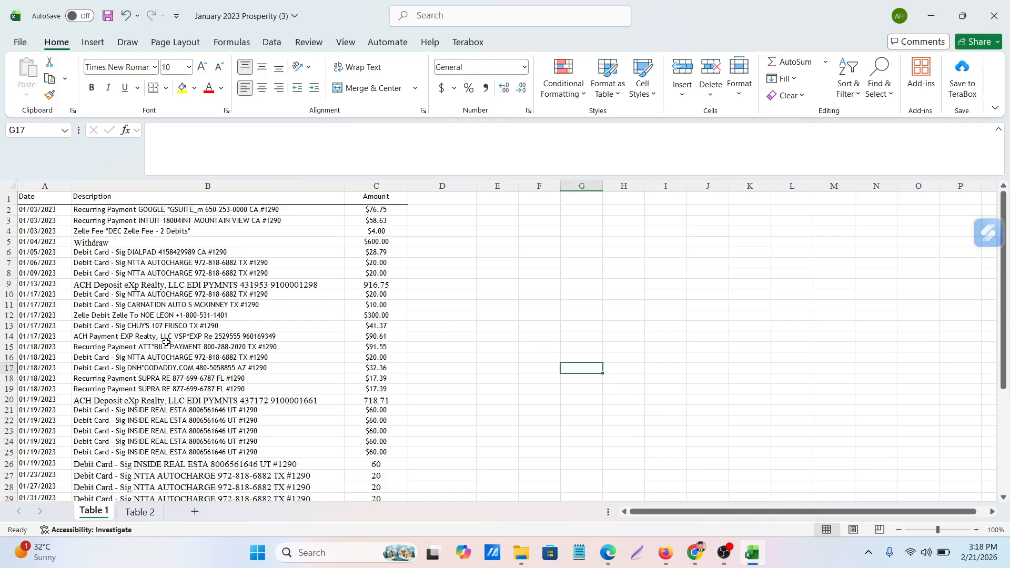
{"action": "scroll", "coordinate": [166, 342], "scroll_direction": "down", "scroll_amount": 4}
{"action": "scroll", "coordinate": [166, 342], "scroll_direction": "up", "scroll_amount": 4}
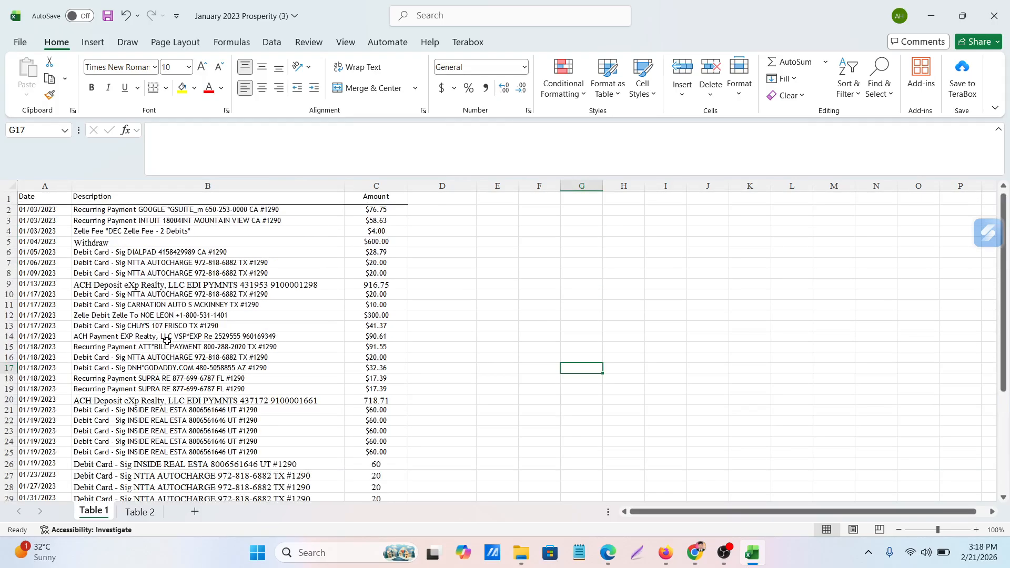
{"action": "left_click", "coordinate": [485, 251]}
{"action": "left_click", "coordinate": [373, 210]}
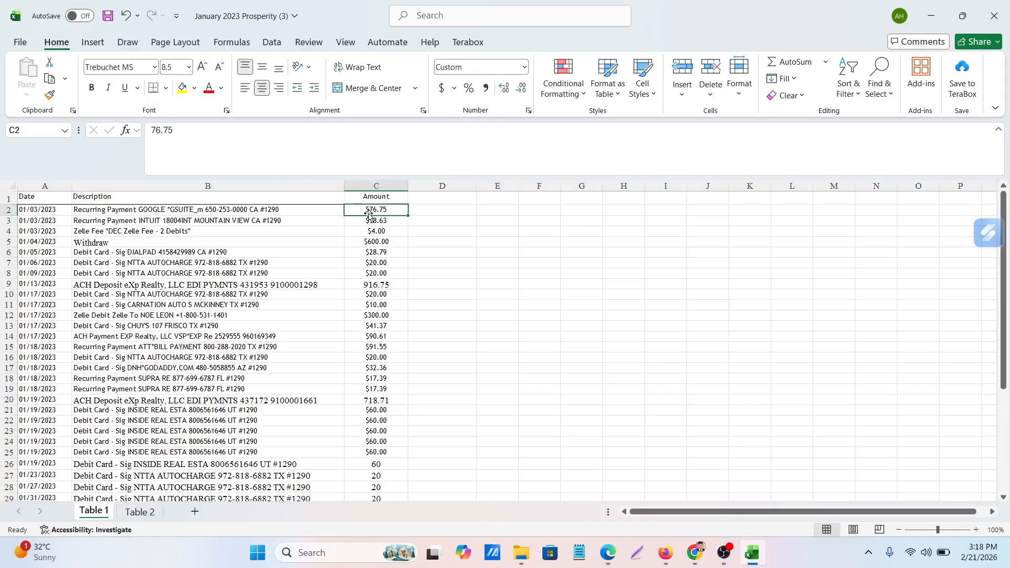
Enter the helper value -1 in the empty cell F11 and copy it
{"action": "left_click", "coordinate": [535, 309]}
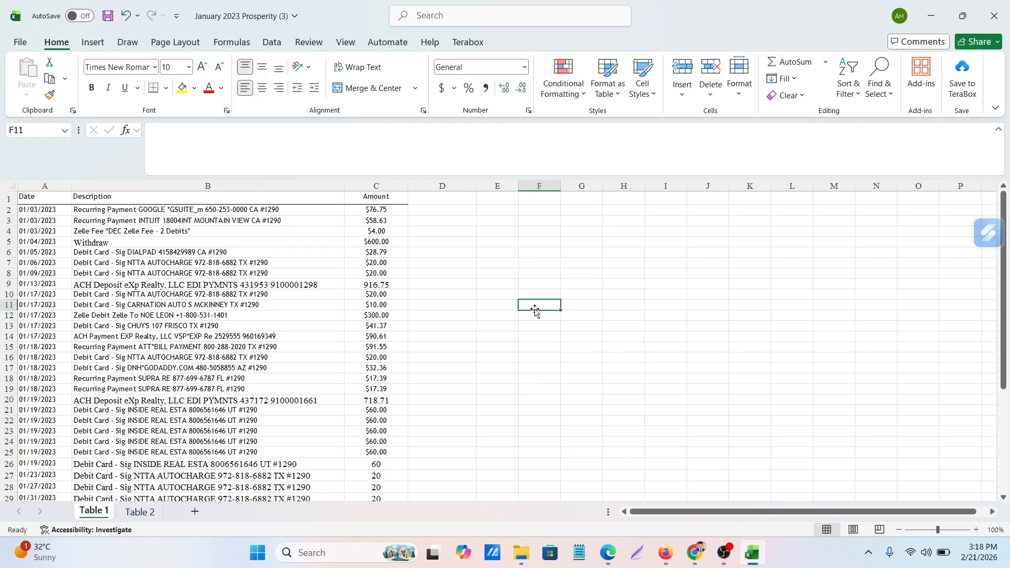
{"action": "type", "text": "-1"}
{"action": "left_click", "coordinate": [616, 340]}
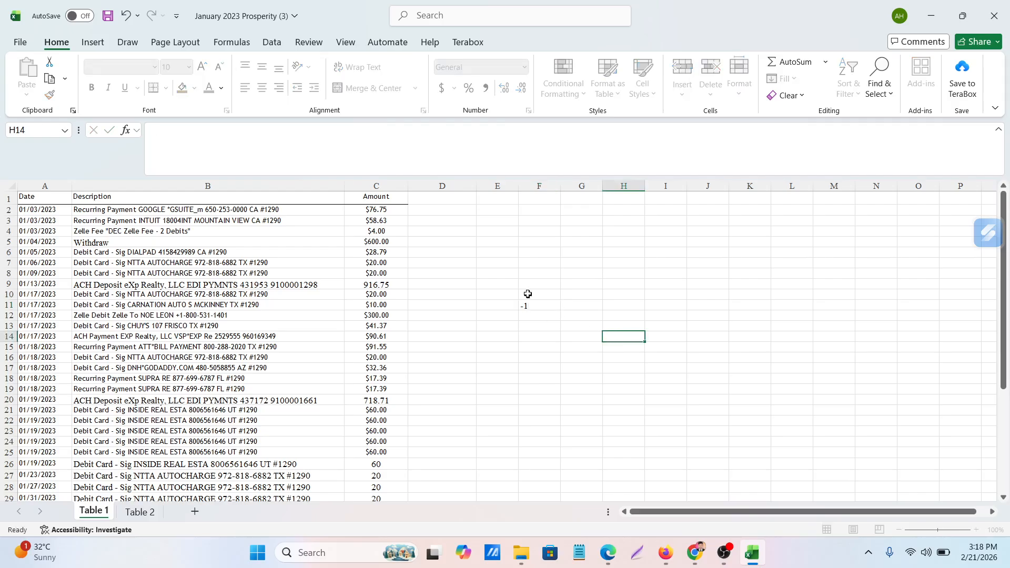
{"action": "left_click", "coordinate": [531, 305]}
{"action": "key", "text": "ctrl+c"}
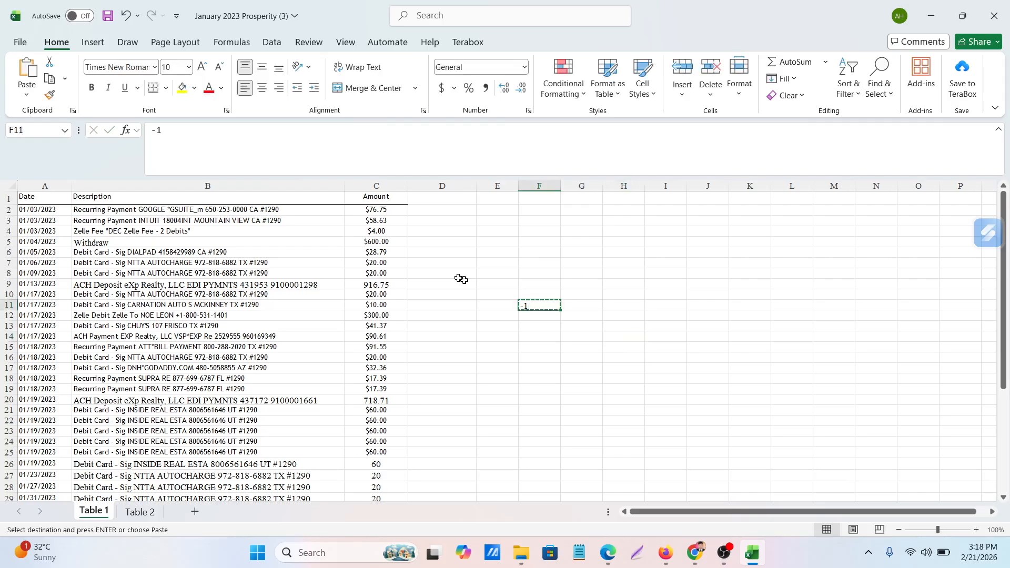
Multiply all amounts in C2:C29 by the copied -1 using Paste Special with the Multiply operation
{"action": "left_click_drag", "start_coordinate": [363, 209], "coordinate": [372, 315]}
{"action": "left_click_drag", "start_coordinate": [371, 390], "coordinate": [363, 443]}
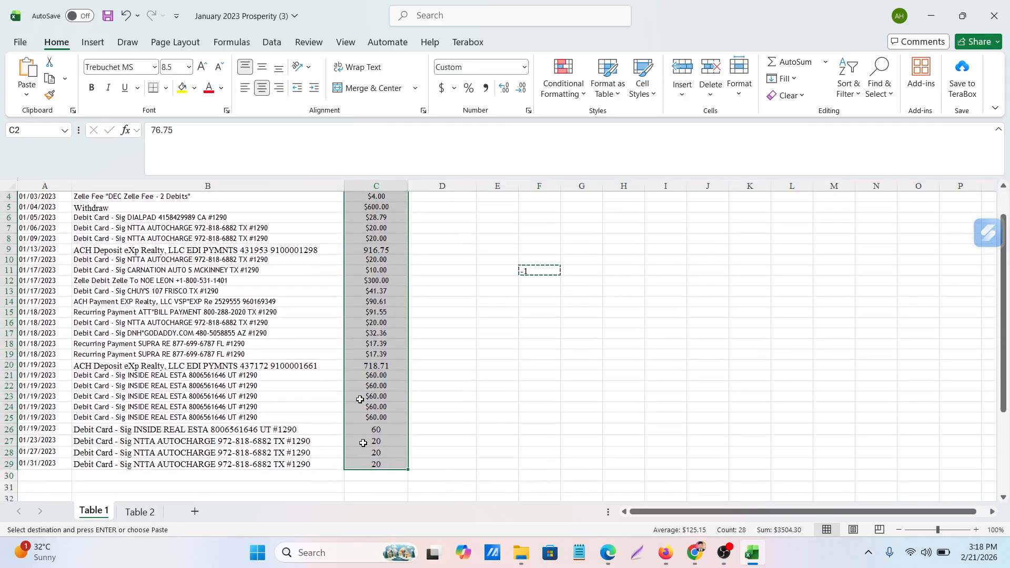
{"action": "right_click", "coordinate": [367, 308]}
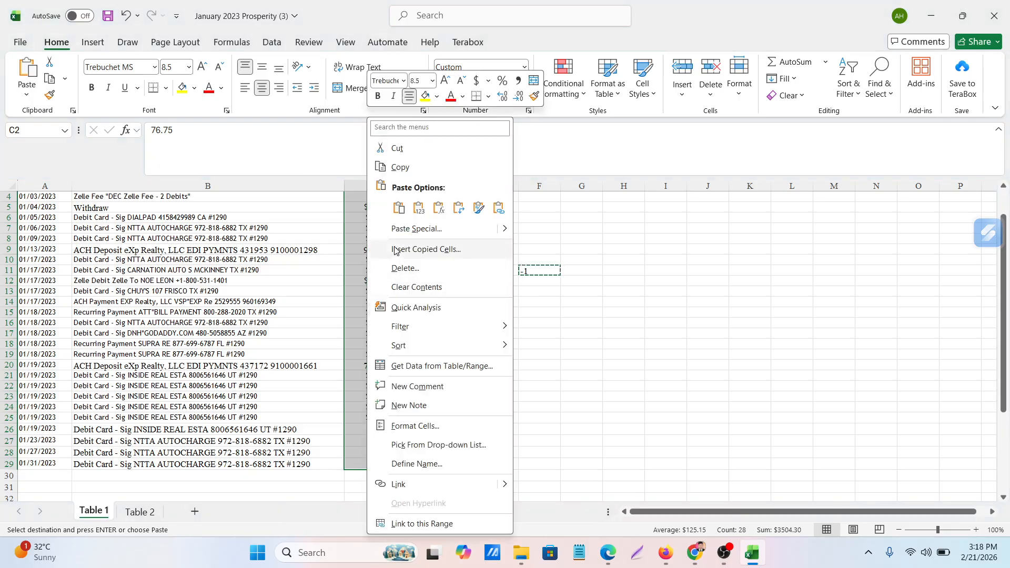
{"action": "left_click", "coordinate": [398, 229]}
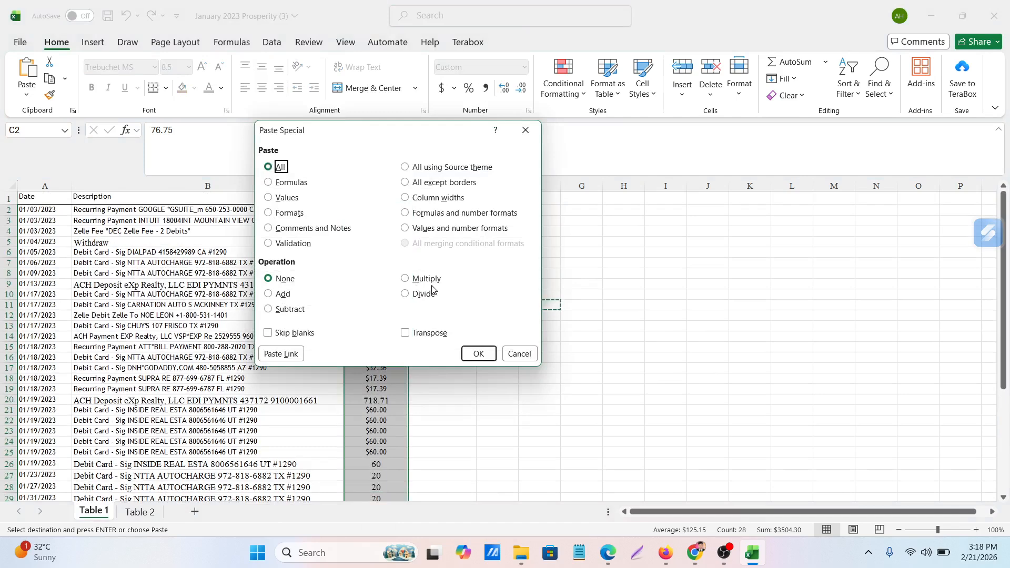
{"action": "left_click", "coordinate": [405, 279]}
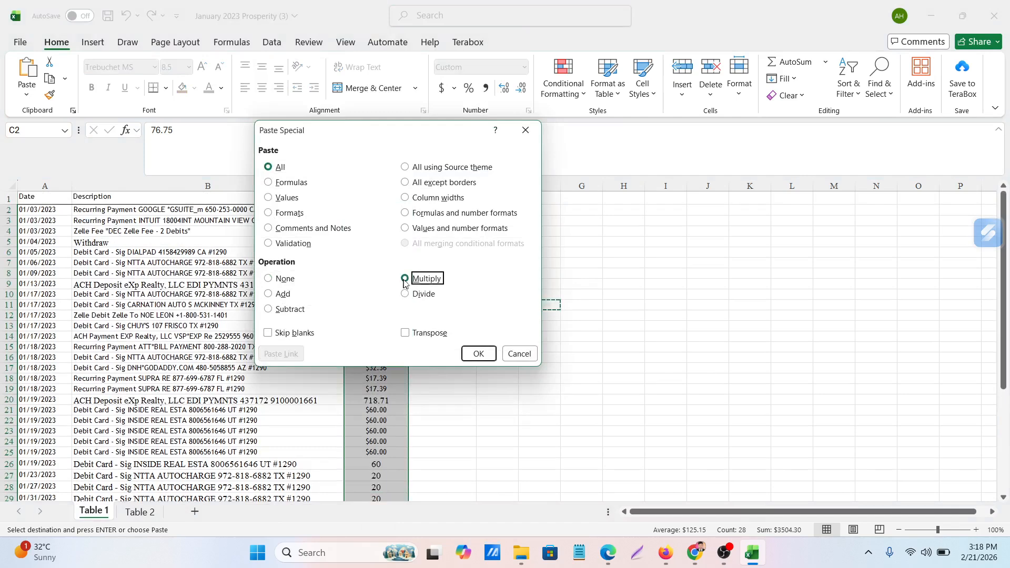
{"action": "left_click", "coordinate": [481, 353]}
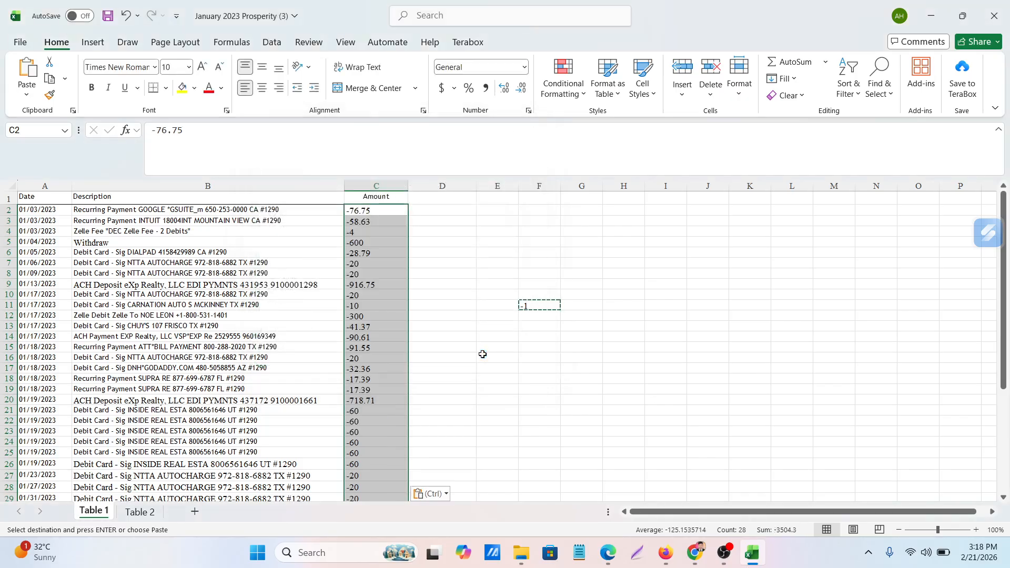
Center the amounts in C2:C29 horizontally and clear the helper value from F11
{"action": "left_click", "coordinate": [262, 88]}
{"action": "left_click", "coordinate": [575, 296]}
{"action": "left_click", "coordinate": [525, 308]}
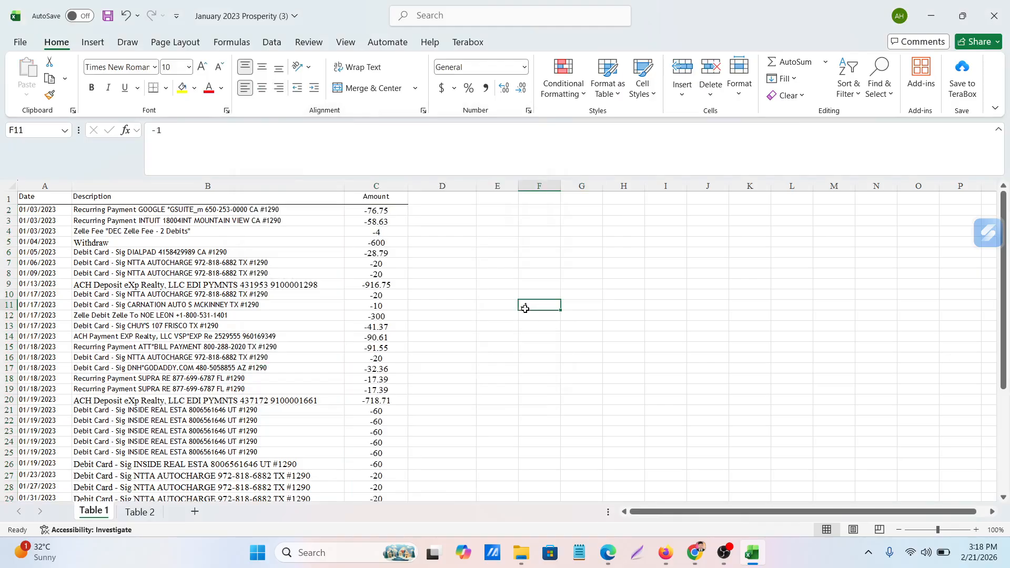
{"action": "left_click", "coordinate": [513, 360]}
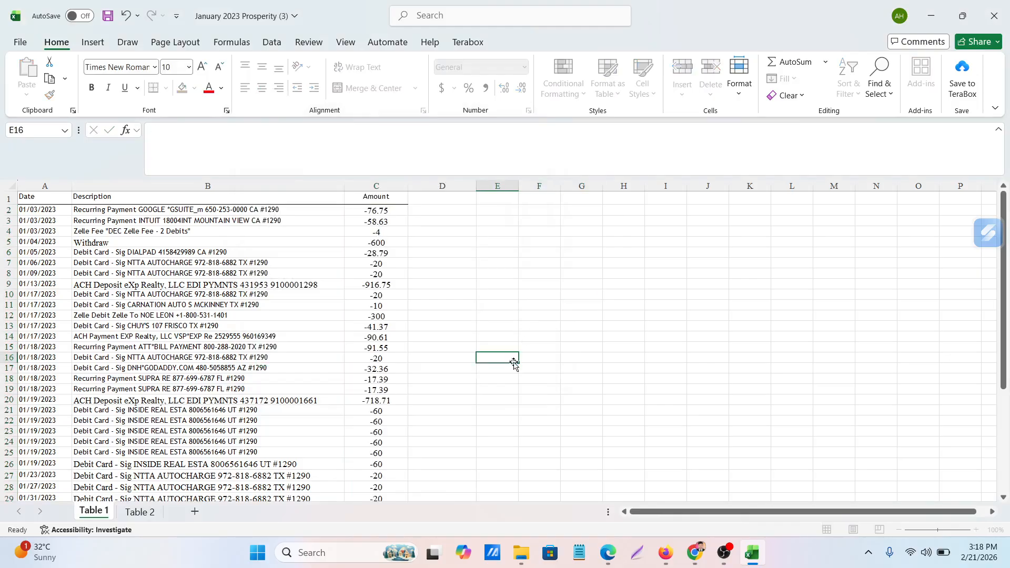
Check the deposits in the Edge PDF statement, then make the 01/13/2023 ACH deposit in C9 in Excel positive, 916.75
{"action": "left_click", "coordinate": [604, 558]}
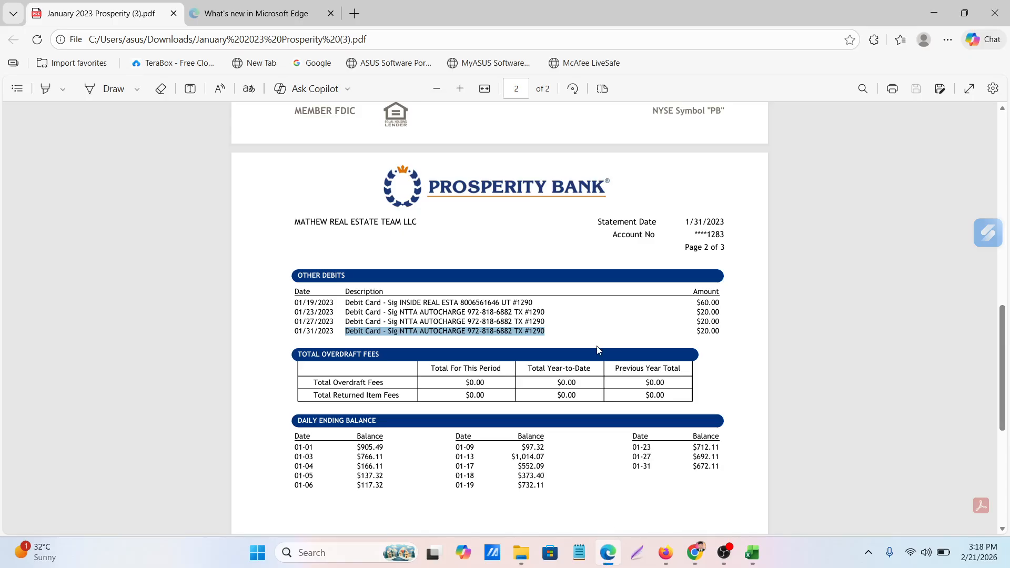
{"action": "scroll", "coordinate": [597, 349], "scroll_direction": "up", "scroll_amount": 6}
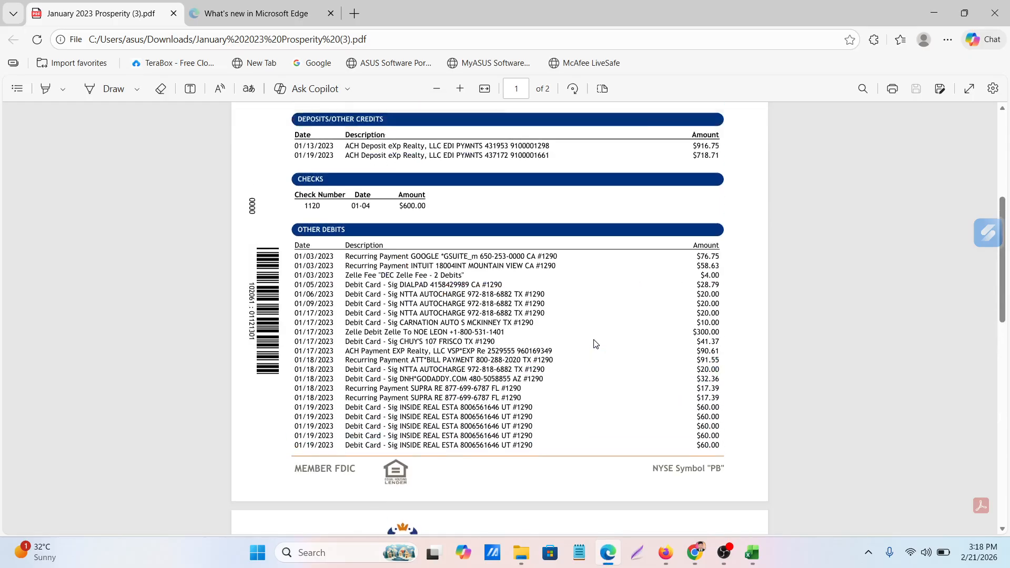
{"action": "scroll", "coordinate": [595, 344], "scroll_direction": "up", "scroll_amount": 3}
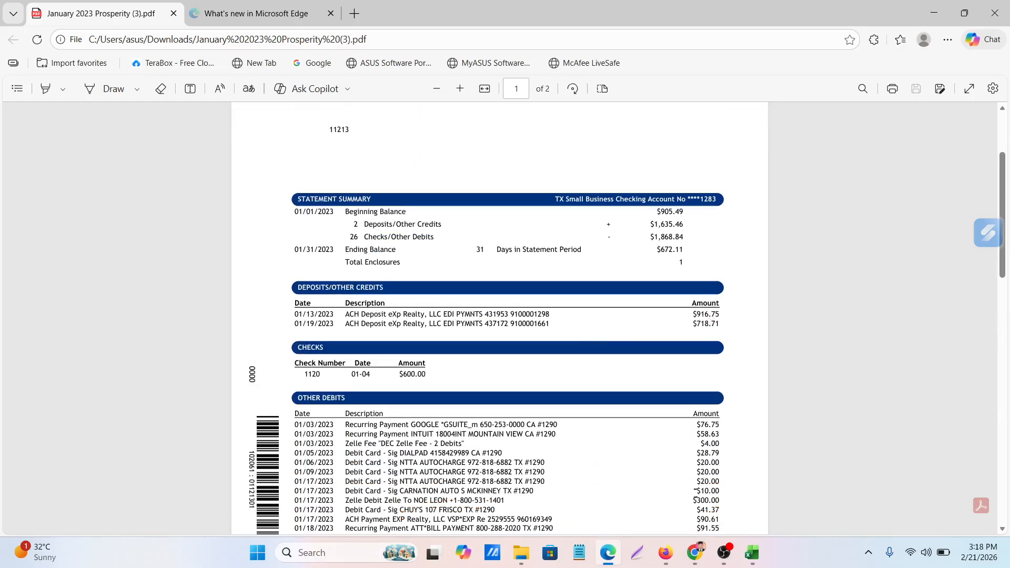
{"action": "left_click", "coordinate": [607, 553]}
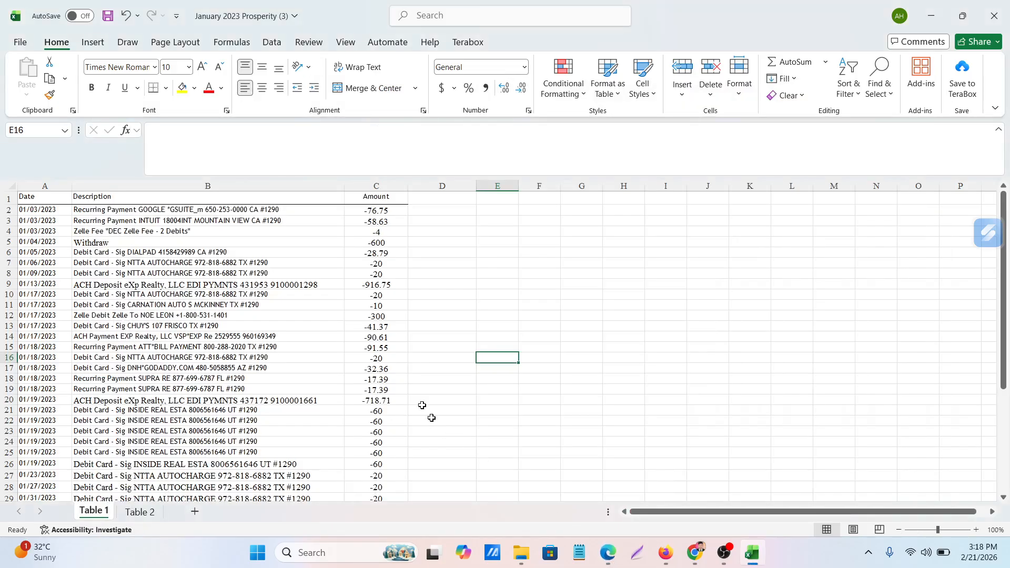
{"action": "left_click", "coordinate": [364, 289]}
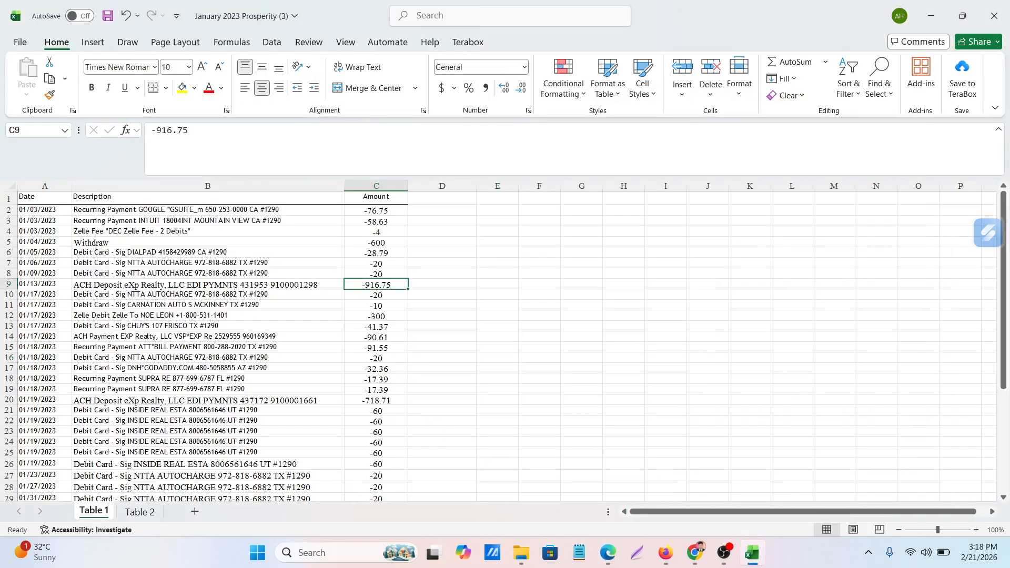
{"action": "left_click", "coordinate": [153, 148]}
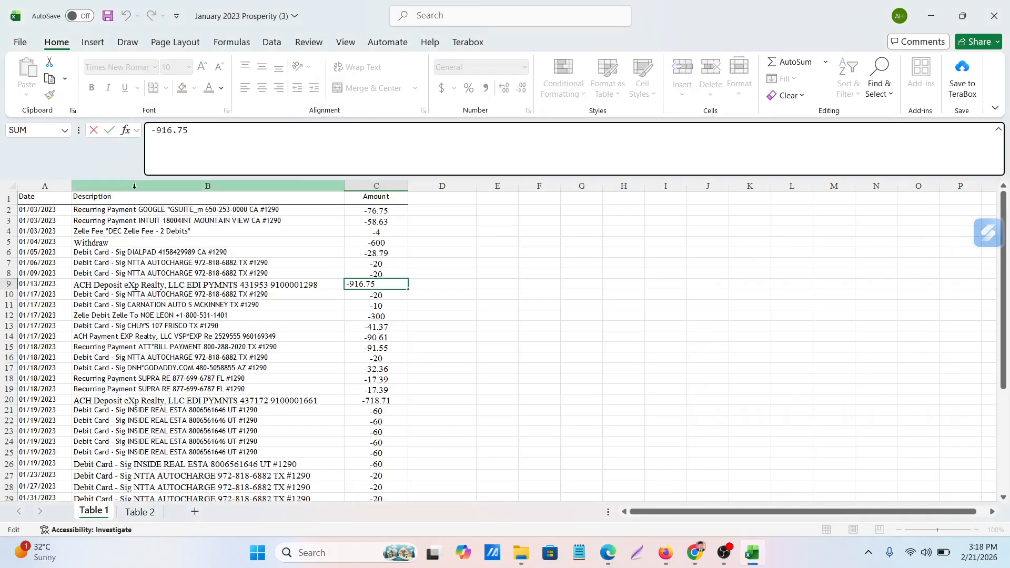
{"action": "key", "text": "Delete"}
{"action": "left_click", "coordinate": [631, 355]}
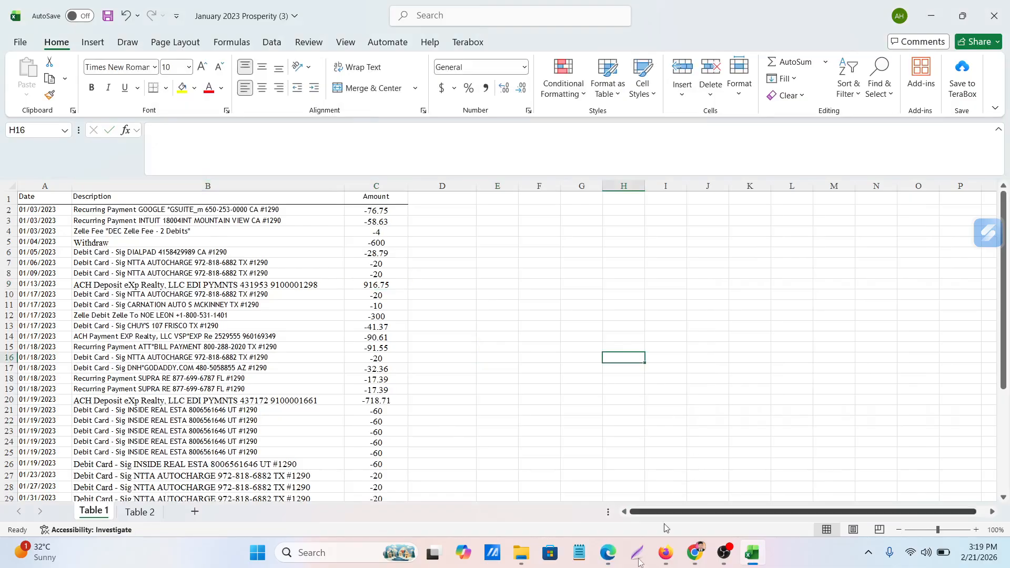
Recheck the deposits in the Edge PDF, then make the 01/19/2023 ACH deposit in C20 in Excel positive, 718.71
{"action": "left_click", "coordinate": [617, 556]}
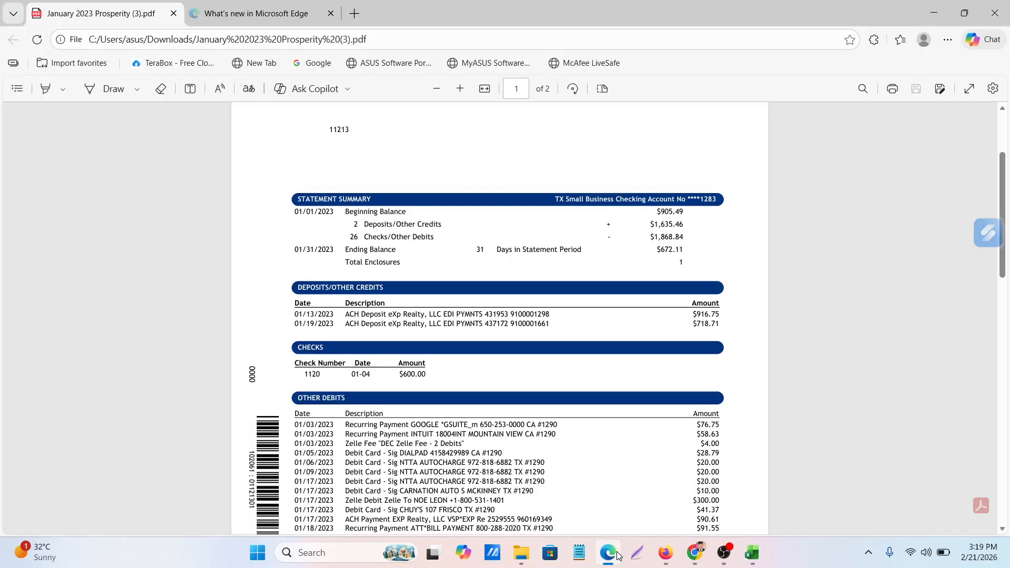
{"action": "left_click", "coordinate": [618, 556]}
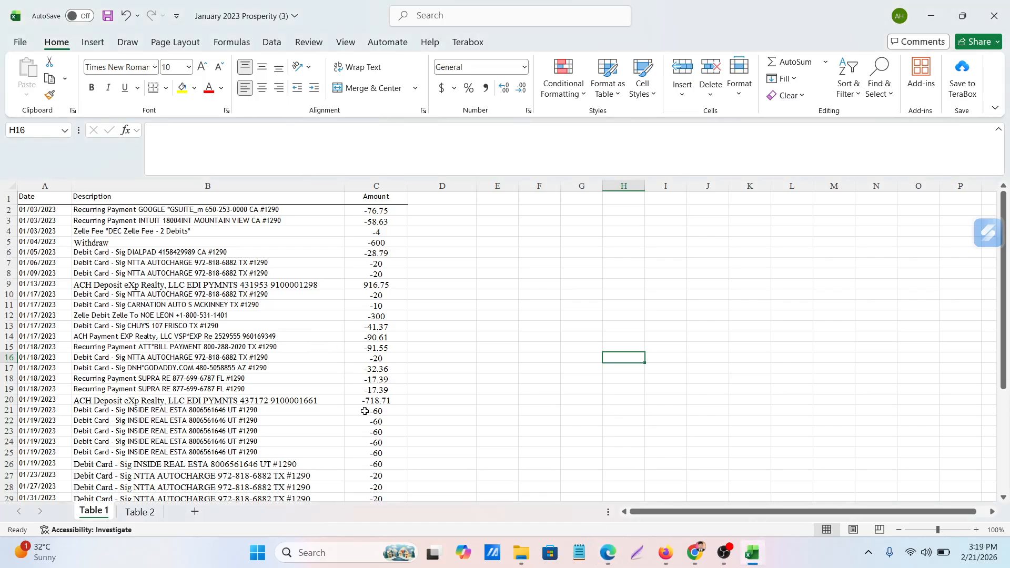
{"action": "left_click", "coordinate": [365, 400]}
{"action": "left_click", "coordinate": [150, 133]}
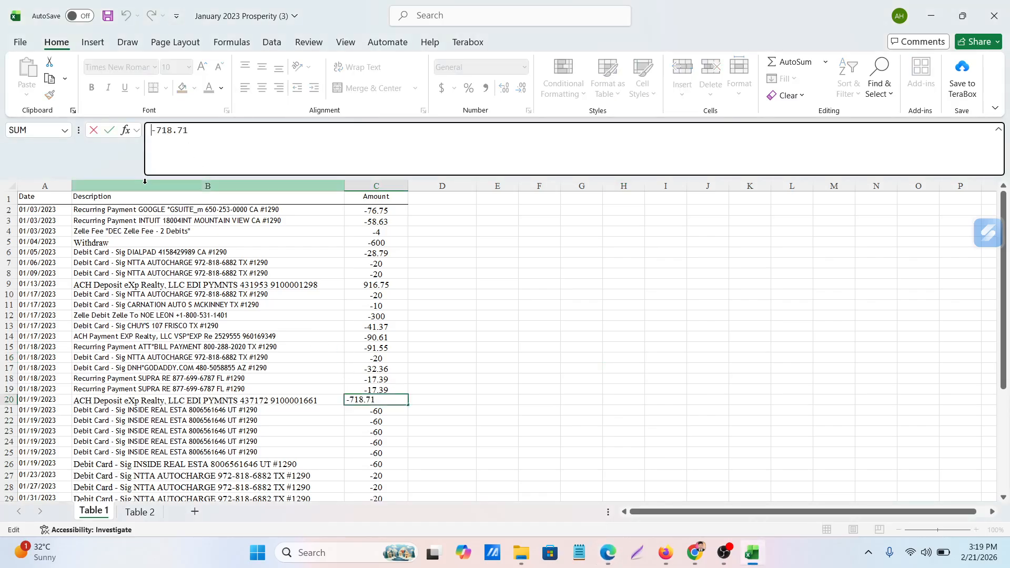
{"action": "key", "text": "Delete"}
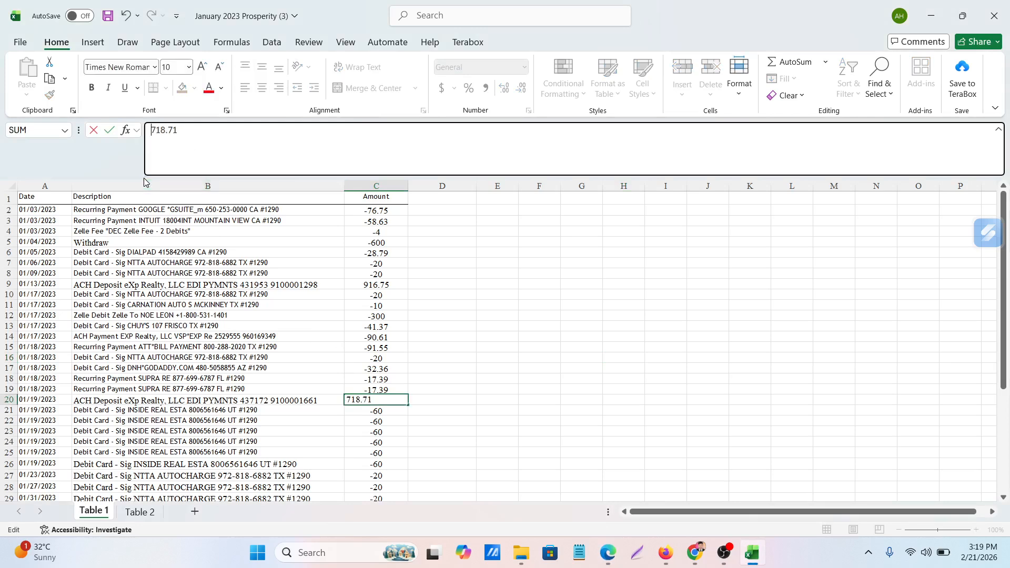
{"action": "left_click", "coordinate": [573, 327]}
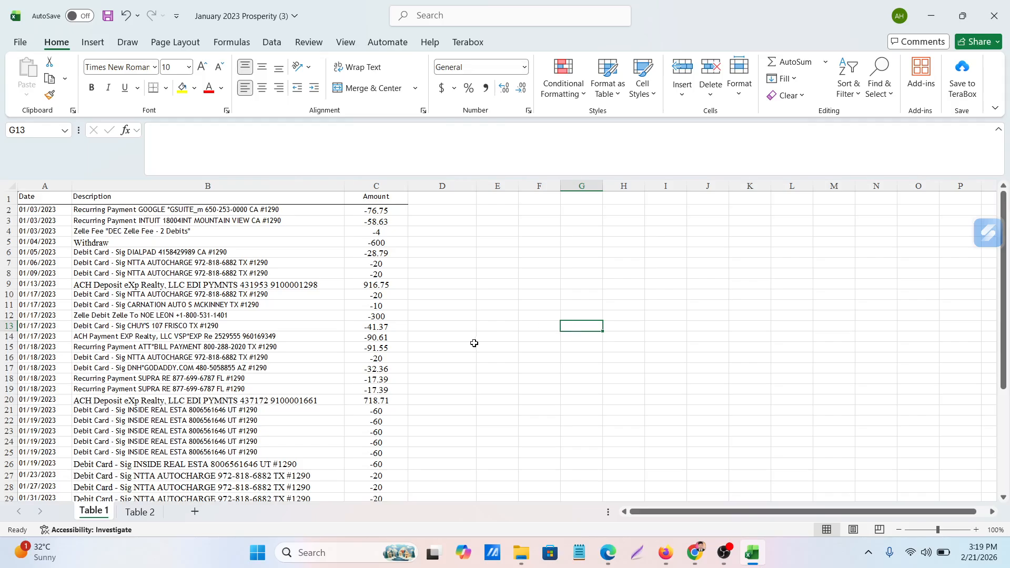
Look over the signed amounts in the whole table and select C2:C29 to read their sum
{"action": "scroll", "coordinate": [474, 344], "scroll_direction": "down", "scroll_amount": 3}
{"action": "scroll", "coordinate": [473, 345], "scroll_direction": "up", "scroll_amount": 3}
{"action": "left_click", "coordinate": [369, 283]}
{"action": "left_click", "coordinate": [698, 335]}
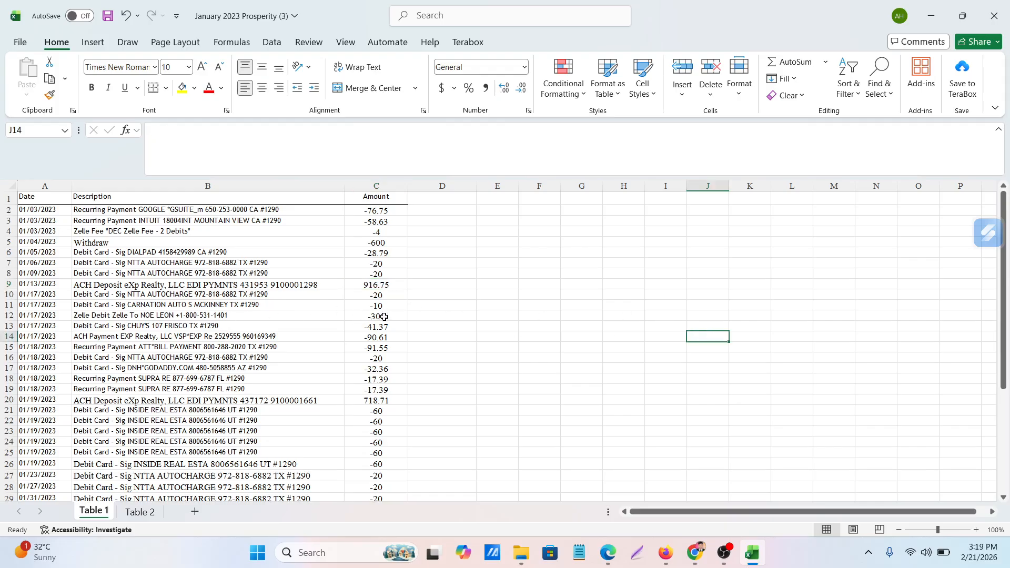
{"action": "scroll", "coordinate": [384, 317], "scroll_direction": "down", "scroll_amount": 1}
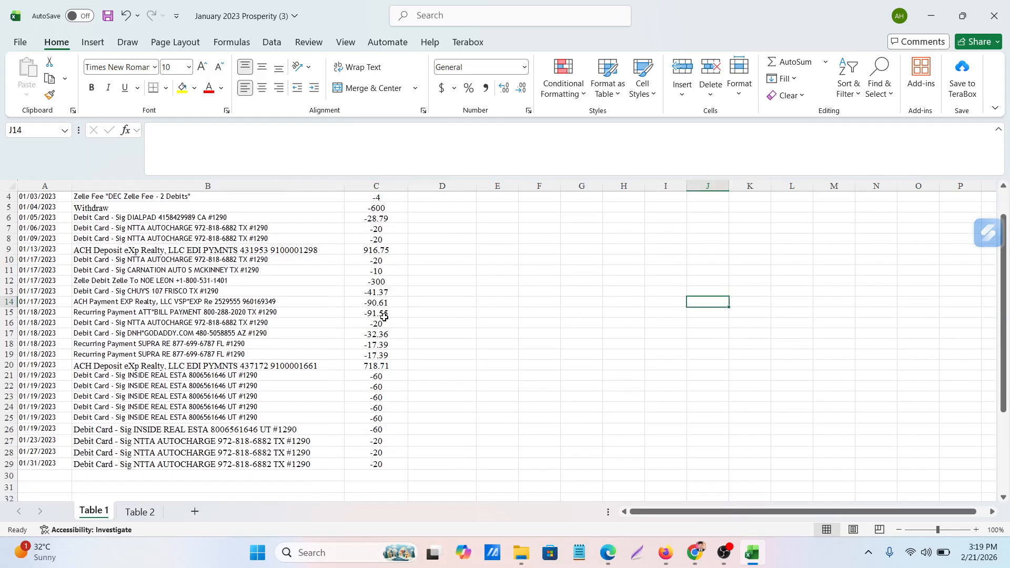
{"action": "scroll", "coordinate": [384, 317], "scroll_direction": "up", "scroll_amount": 1}
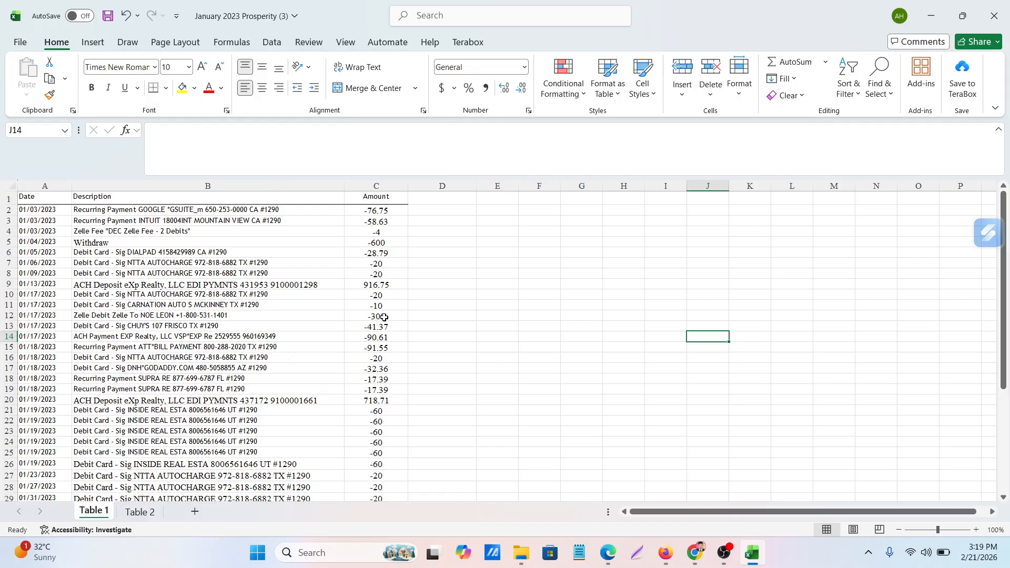
{"action": "left_click_drag", "start_coordinate": [363, 212], "coordinate": [368, 389]}
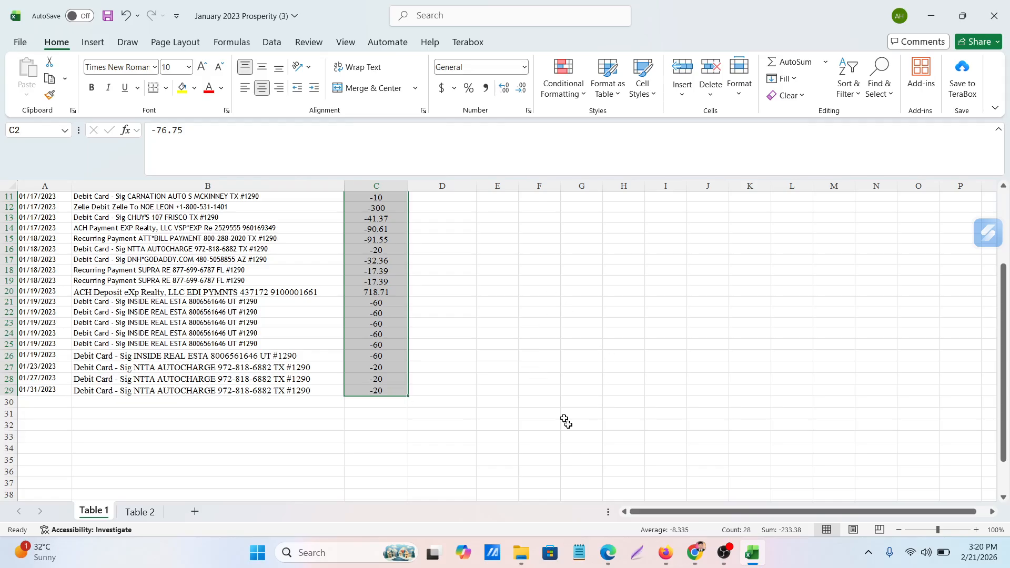
Mark the ending balance in the Edge PDF's statement summary and compare it with the sum of the selected amounts in Excel
{"action": "left_click", "coordinate": [608, 558]}
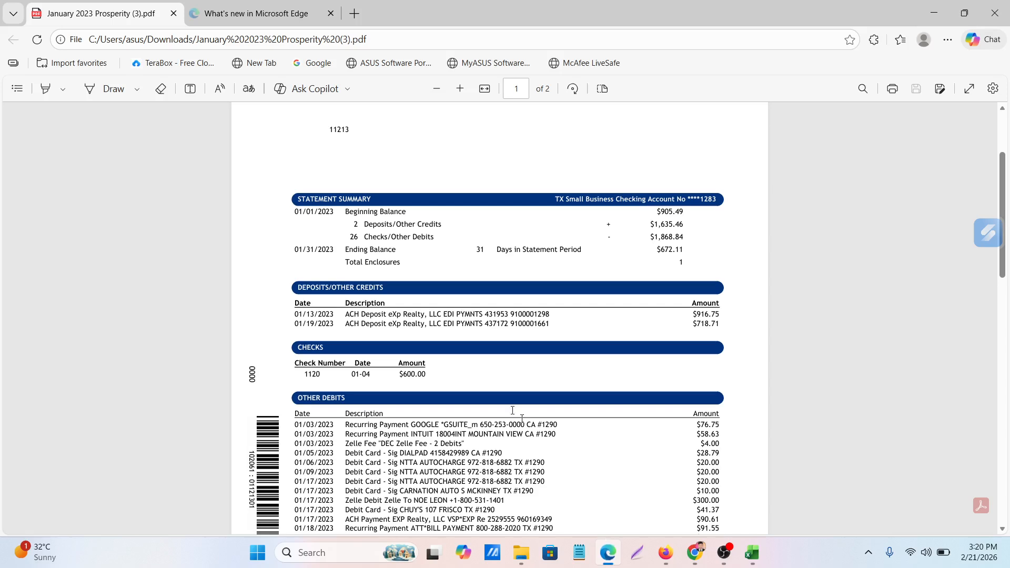
{"action": "scroll", "coordinate": [500, 399], "scroll_direction": "down", "scroll_amount": 1}
{"action": "scroll", "coordinate": [499, 399], "scroll_direction": "down", "scroll_amount": 5}
{"action": "scroll", "coordinate": [500, 400], "scroll_direction": "up", "scroll_amount": 5}
{"action": "left_click_drag", "start_coordinate": [657, 250], "coordinate": [683, 251]}
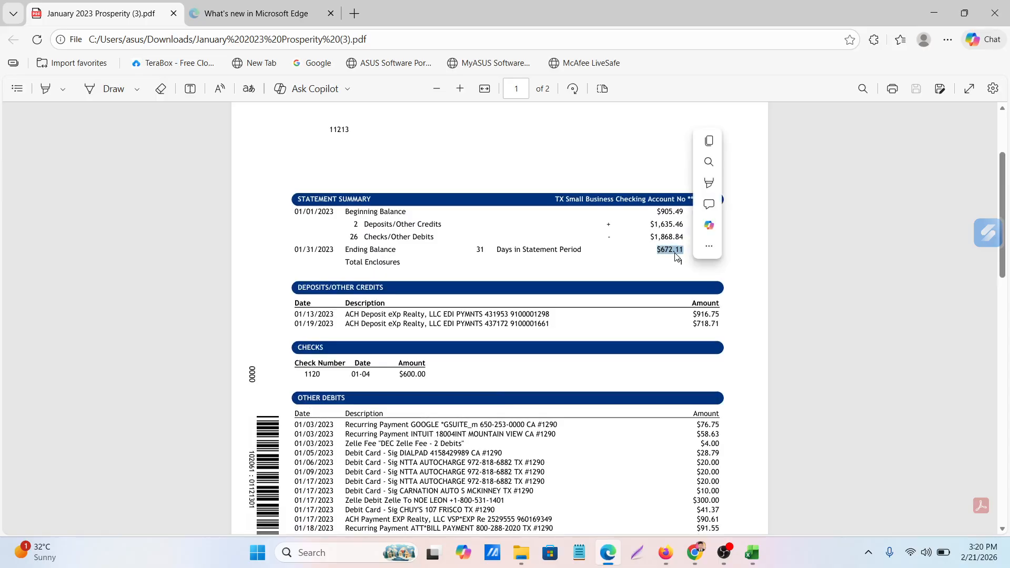
{"action": "left_click", "coordinate": [613, 558]}
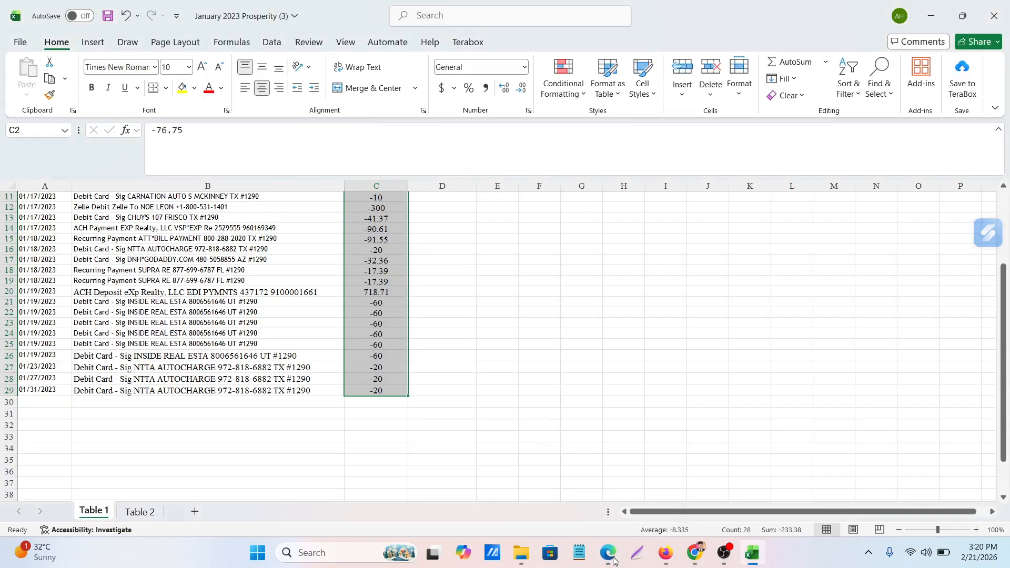
{"action": "left_click", "coordinate": [613, 560]}
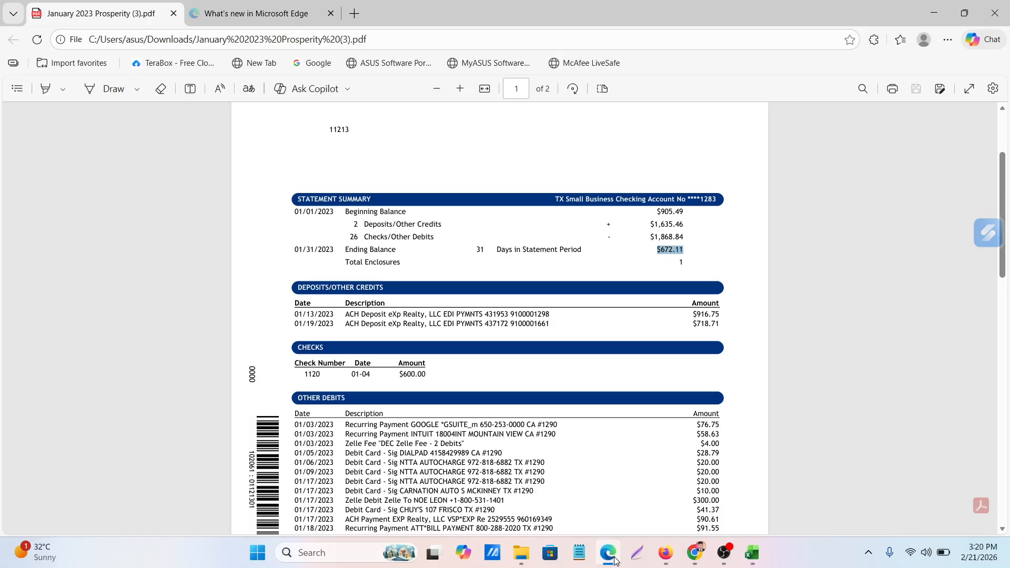
{"action": "left_click", "coordinate": [614, 561]}
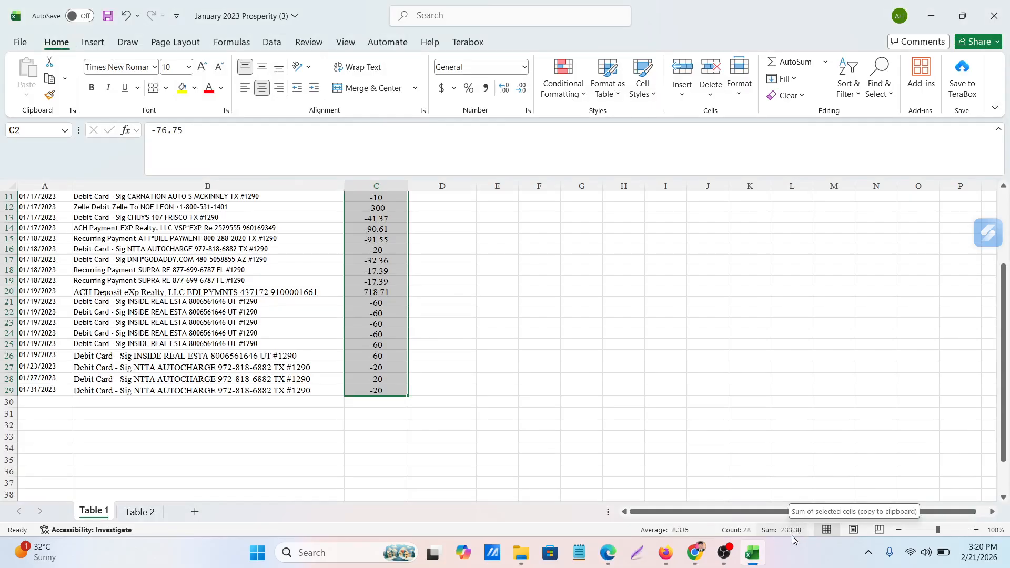
Switch to the statement PDF in Edge, open Calculator beside its summary and enter 905.48 as the beginning balance
{"action": "left_click", "coordinate": [610, 559]}
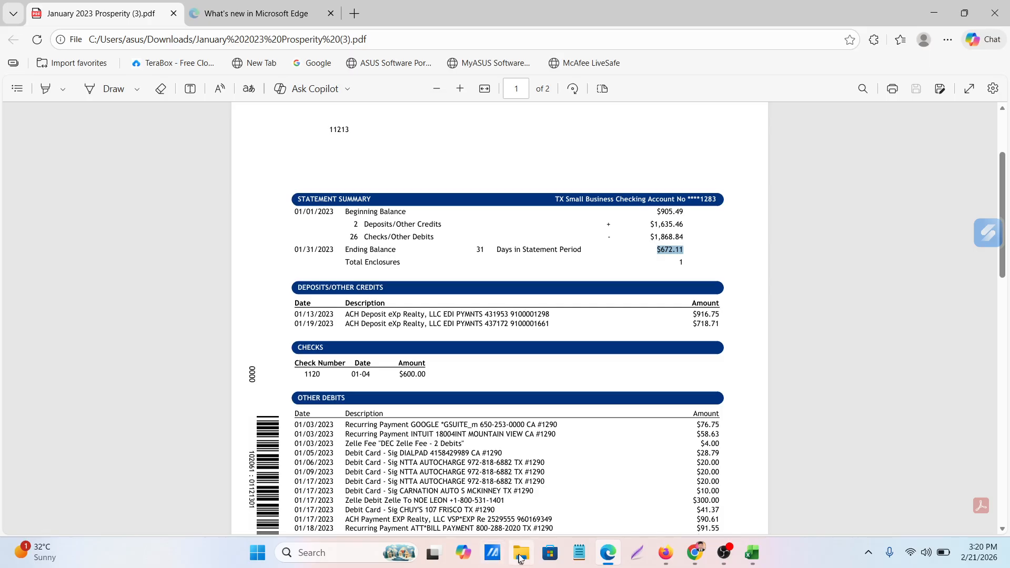
{"action": "left_click", "coordinate": [256, 556]}
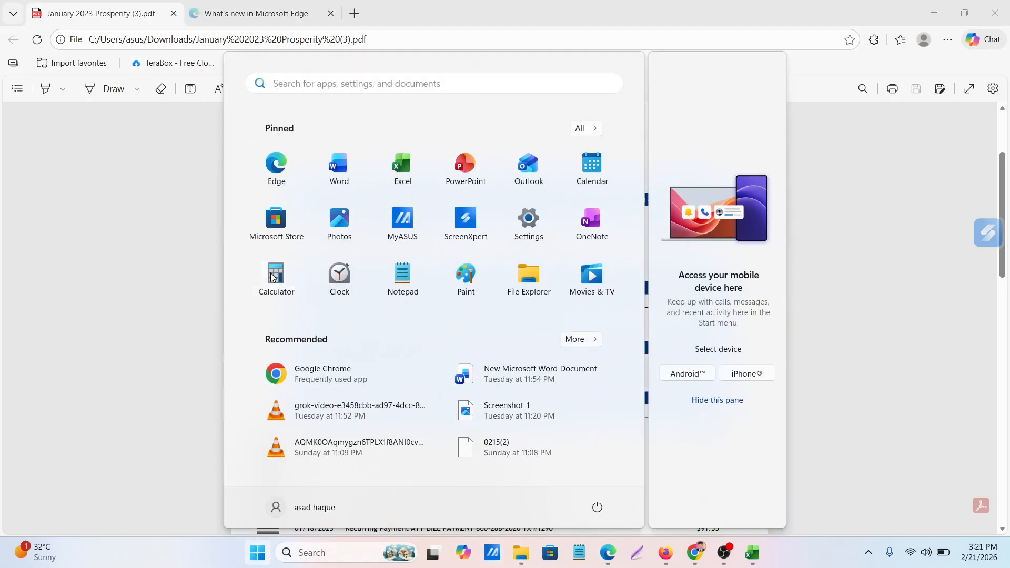
{"action": "left_click", "coordinate": [273, 277]}
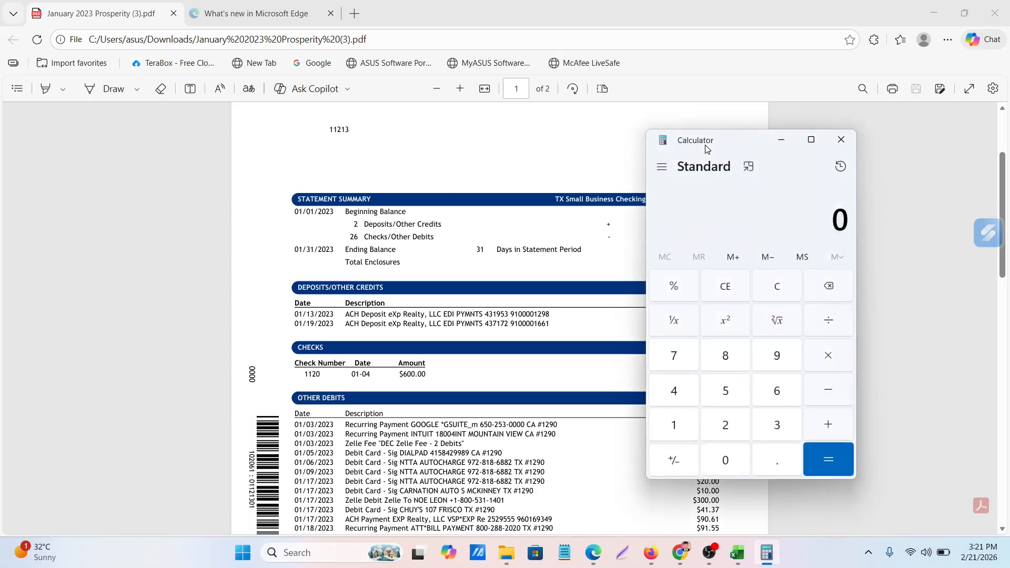
{"action": "left_click_drag", "start_coordinate": [708, 141], "coordinate": [337, 142]}
{"action": "type", "text": "905"}
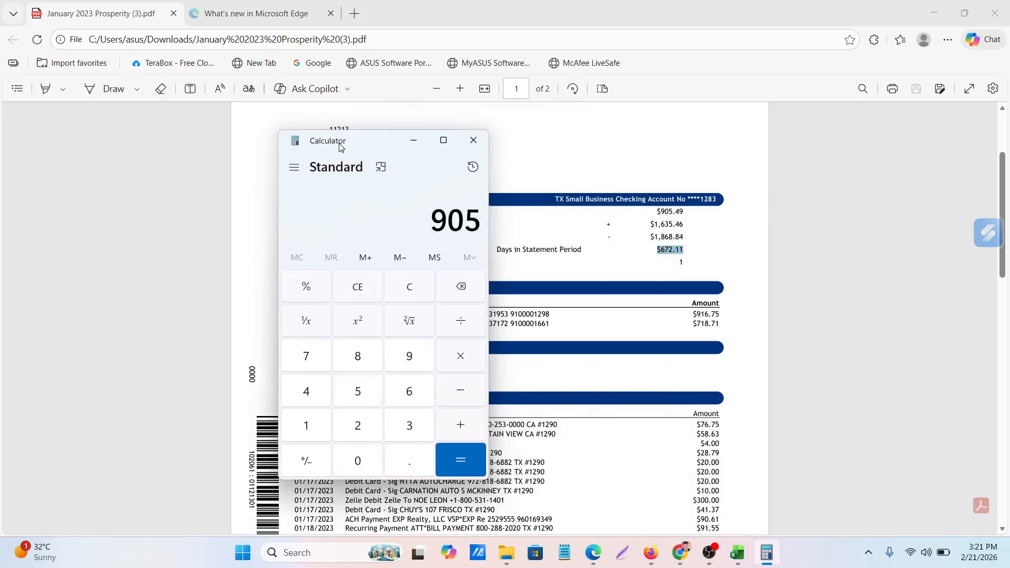
{"action": "type", "text": ".48"}
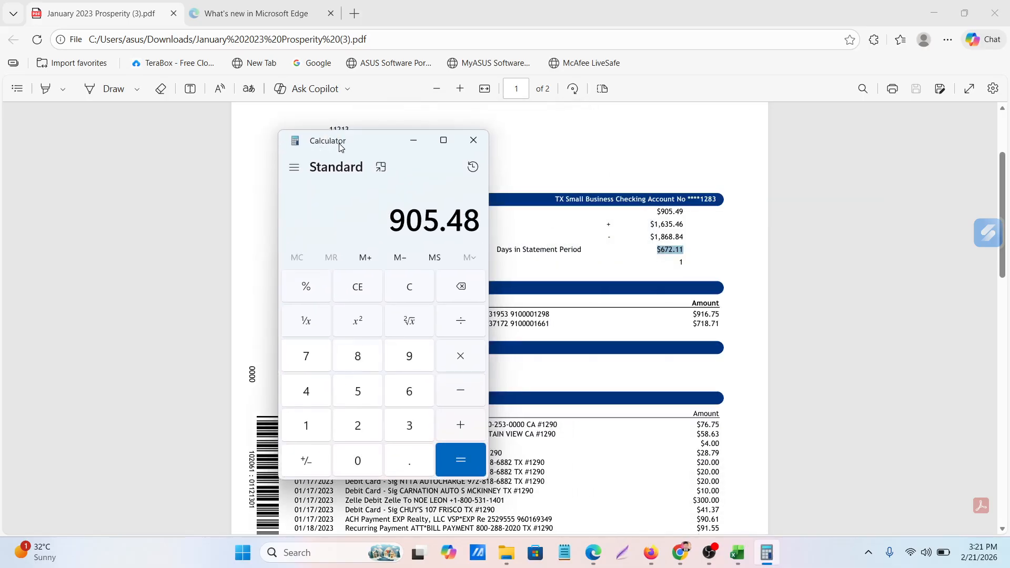
Recheck the sum of the selected amounts in Excel, then subtract 233.38 from the balance in Calculator
{"action": "left_click", "coordinate": [741, 560]}
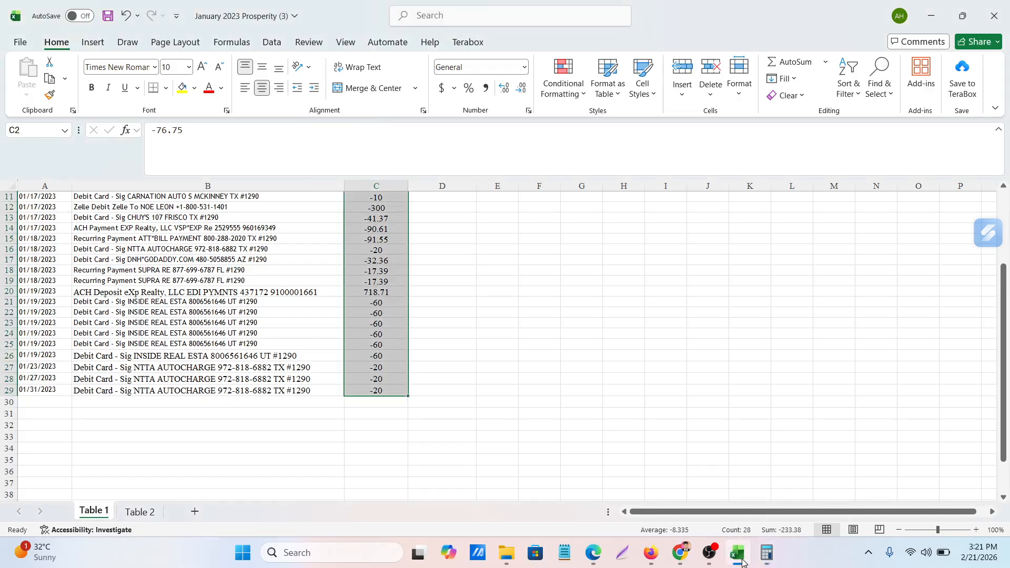
{"action": "left_click", "coordinate": [741, 561]}
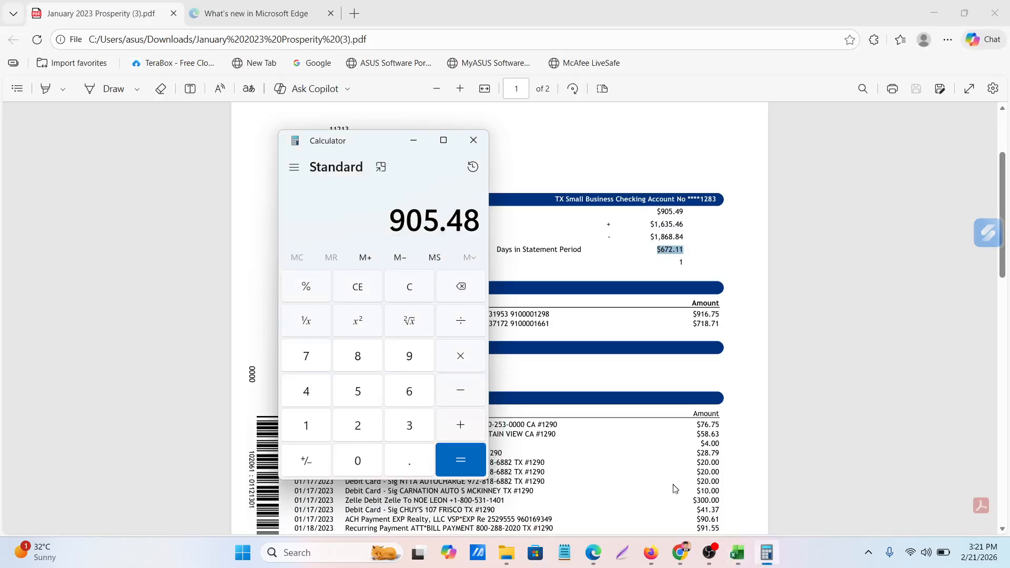
{"action": "key", "text": "minus"}
{"action": "type", "text": "233.38"}
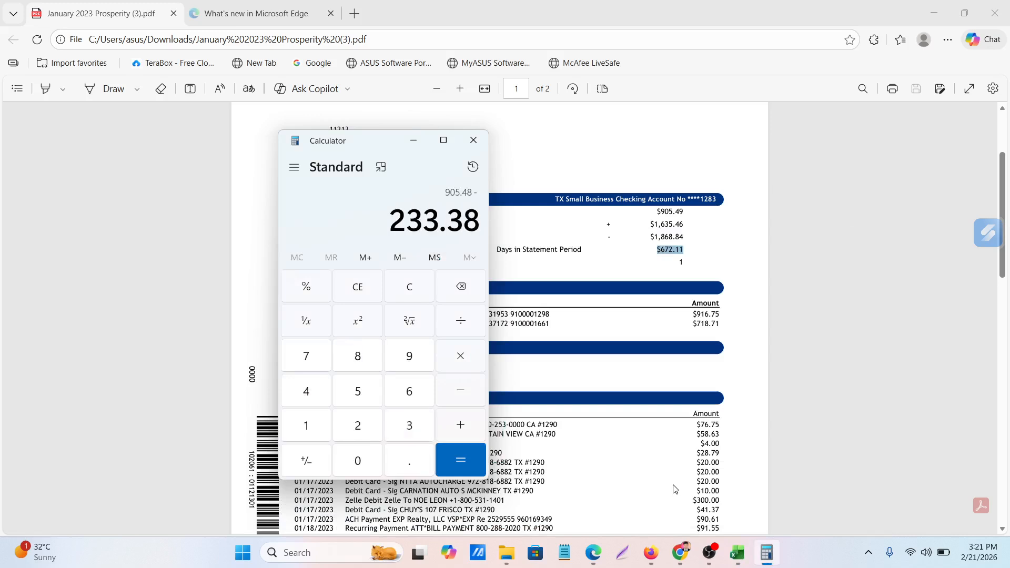
{"action": "key", "text": "Return"}
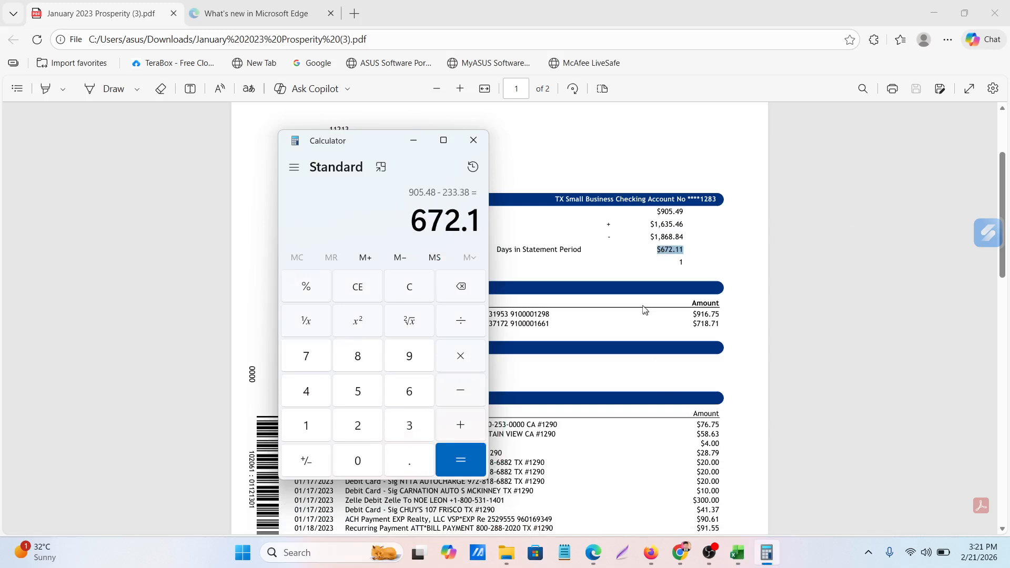
Compare the Calculator result with the ending balance in the Edge PDF, with Calculator maximized, and clear the calculation
{"action": "left_click", "coordinate": [593, 554]}
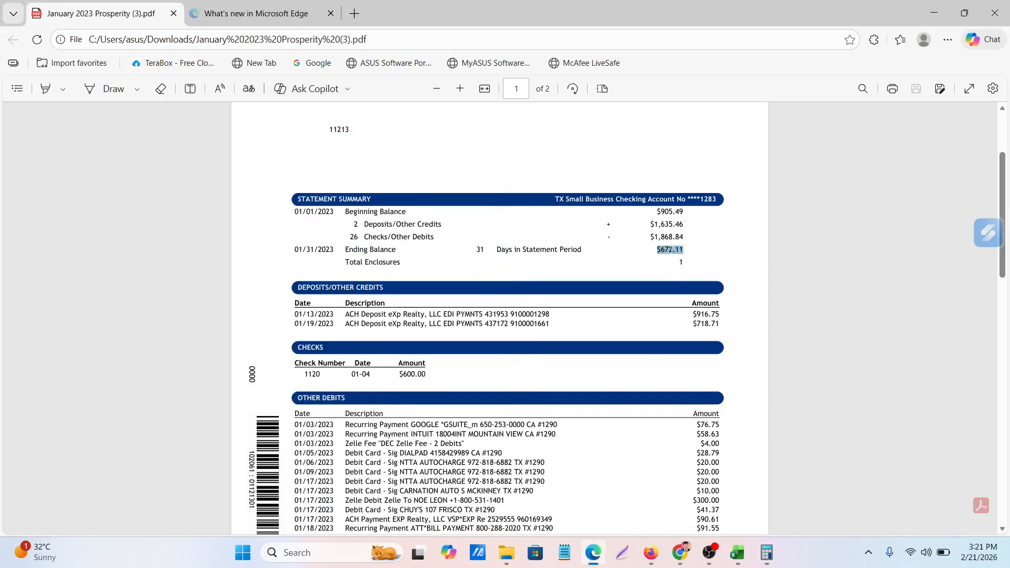
{"action": "left_click", "coordinate": [586, 559]}
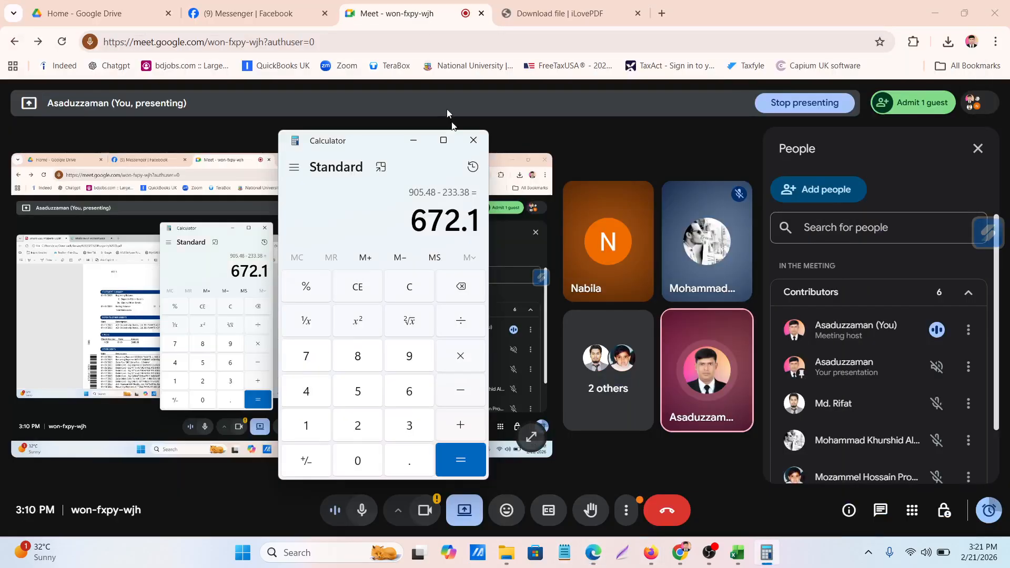
{"action": "left_click", "coordinate": [444, 140]}
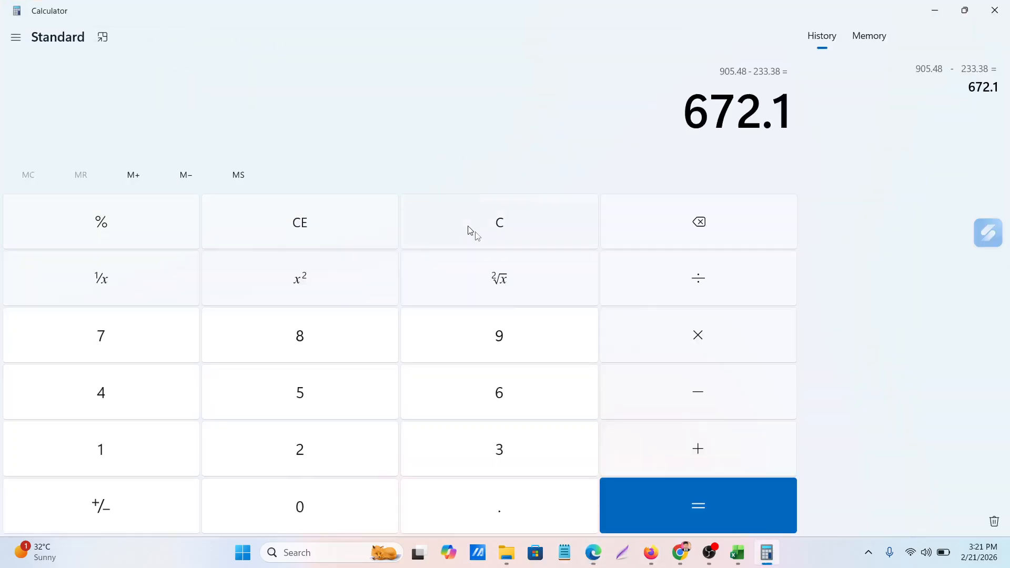
{"action": "left_click", "coordinate": [602, 557]}
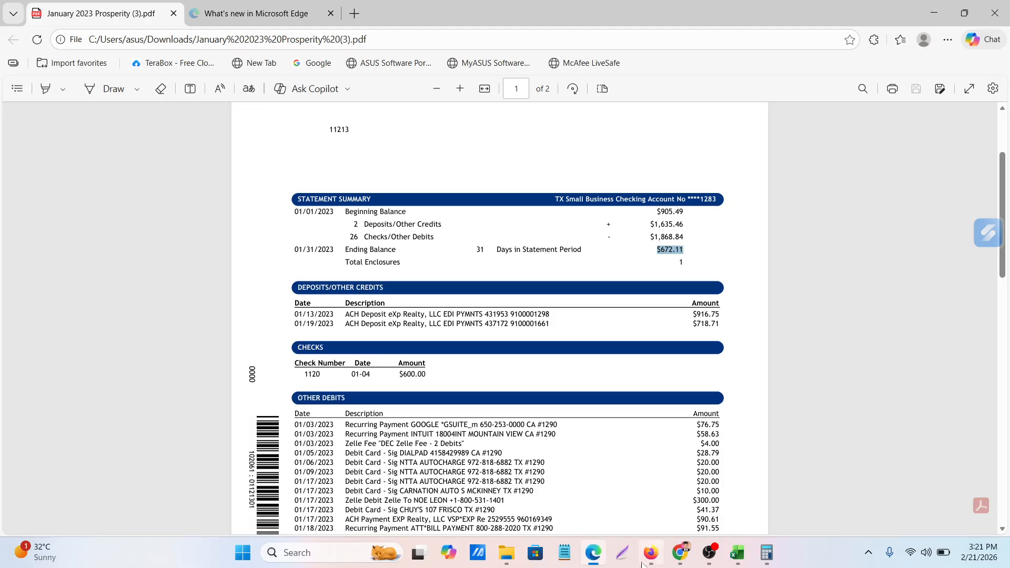
{"action": "left_click", "coordinate": [768, 558]}
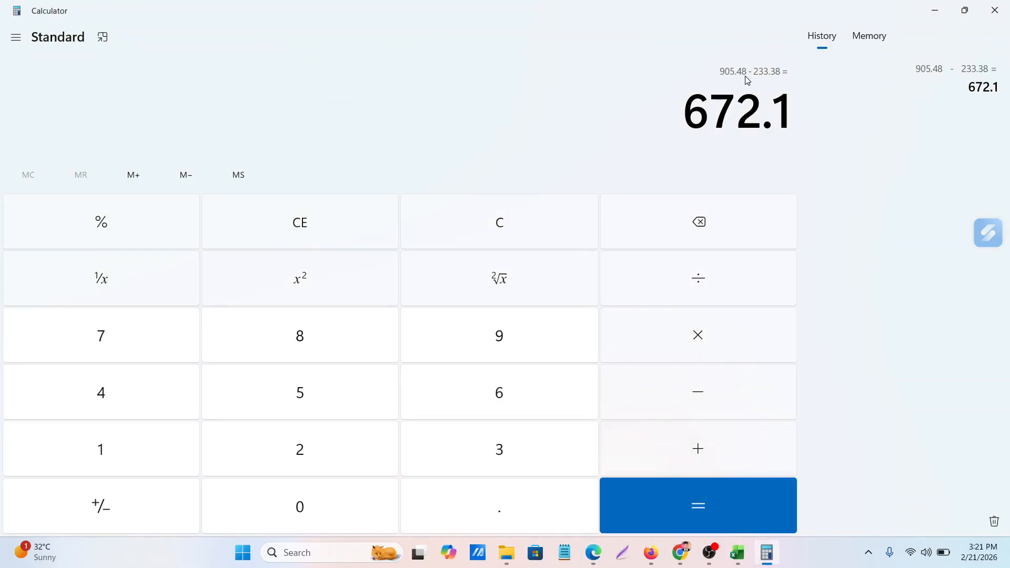
{"action": "left_click", "coordinate": [503, 237]}
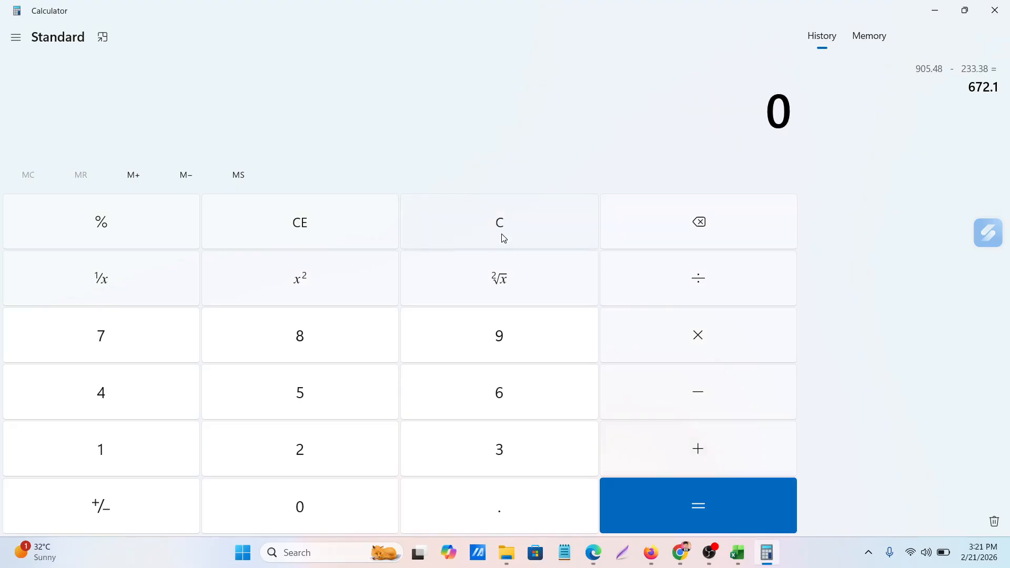
{"action": "left_click", "coordinate": [596, 561]}
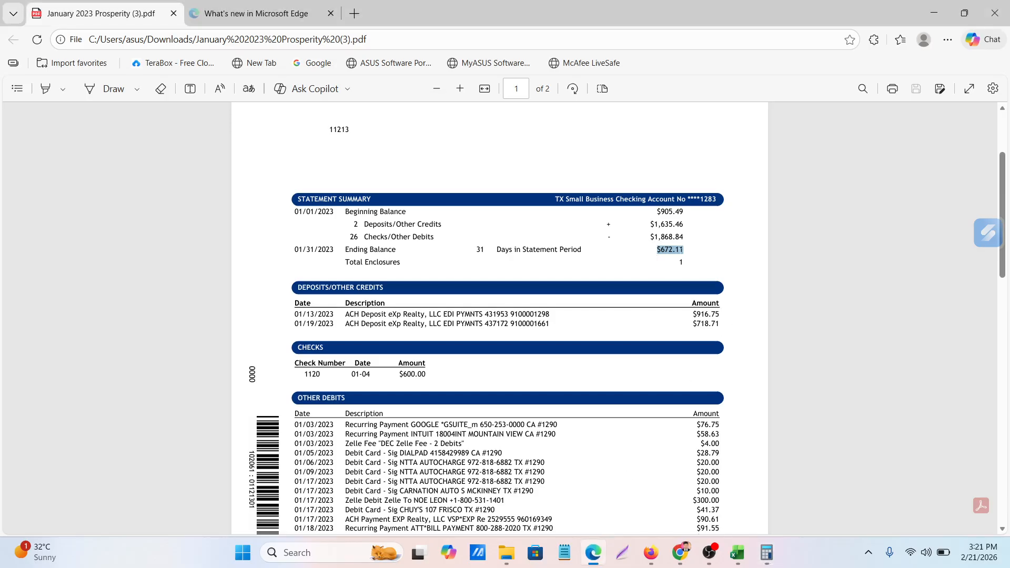
Switch to Excel and delete the Table 2 sheet from the workbook
{"action": "left_click", "coordinate": [744, 559]}
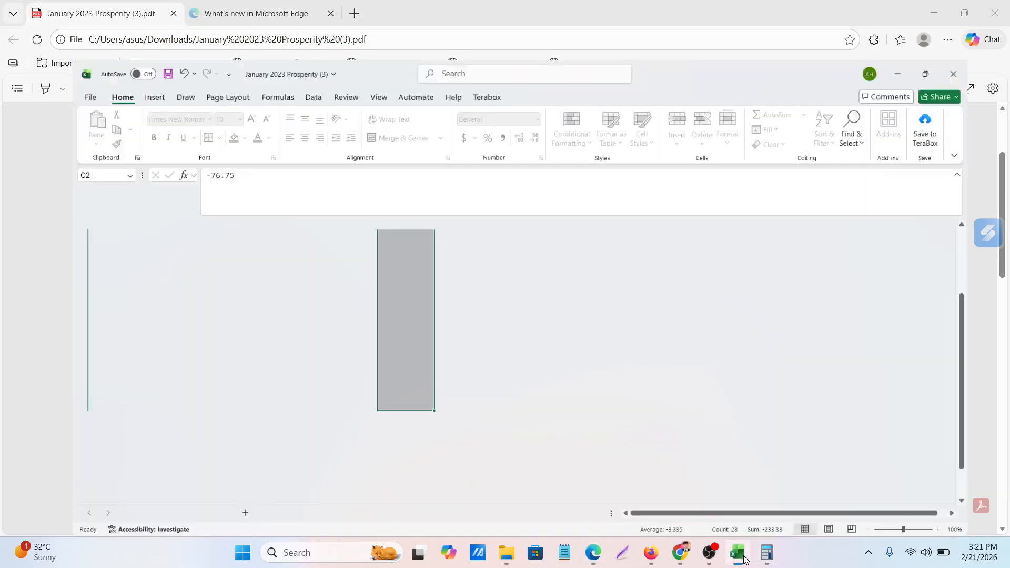
{"action": "left_click_drag", "start_coordinate": [512, 378], "coordinate": [549, 379]}
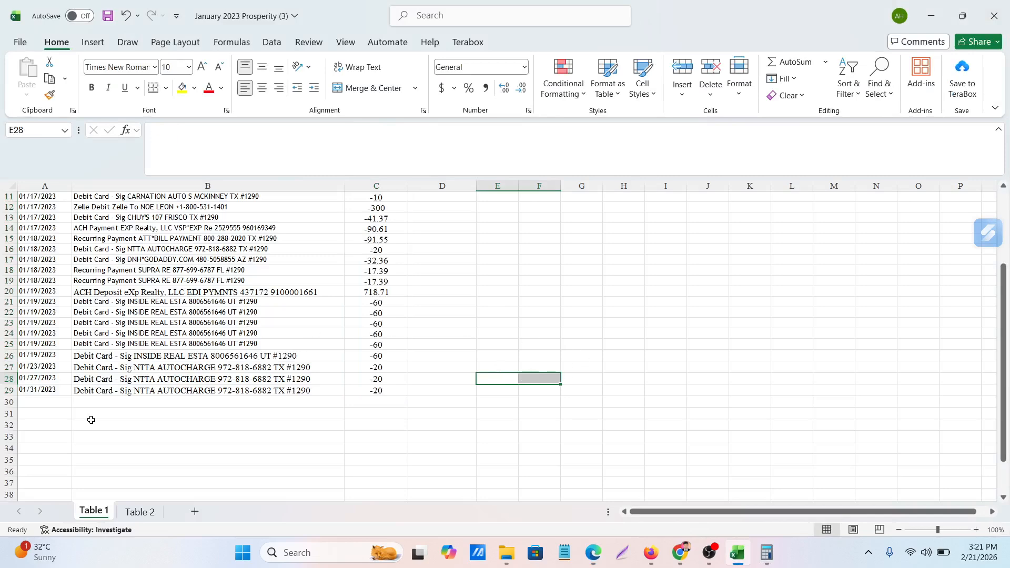
{"action": "left_click", "coordinate": [139, 513]}
{"action": "right_click", "coordinate": [142, 517]}
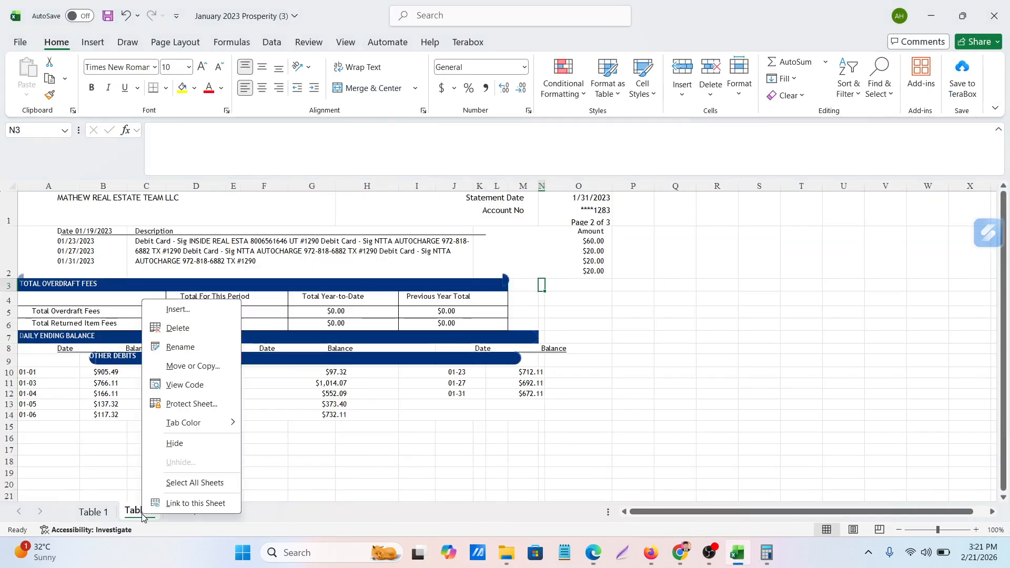
{"action": "left_click", "coordinate": [178, 328]}
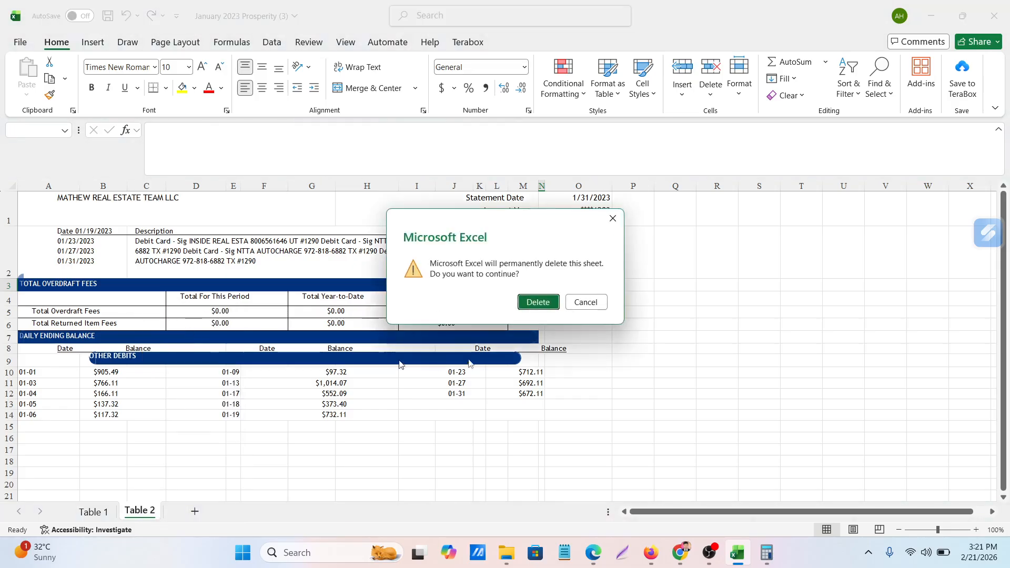
{"action": "left_click", "coordinate": [536, 303]}
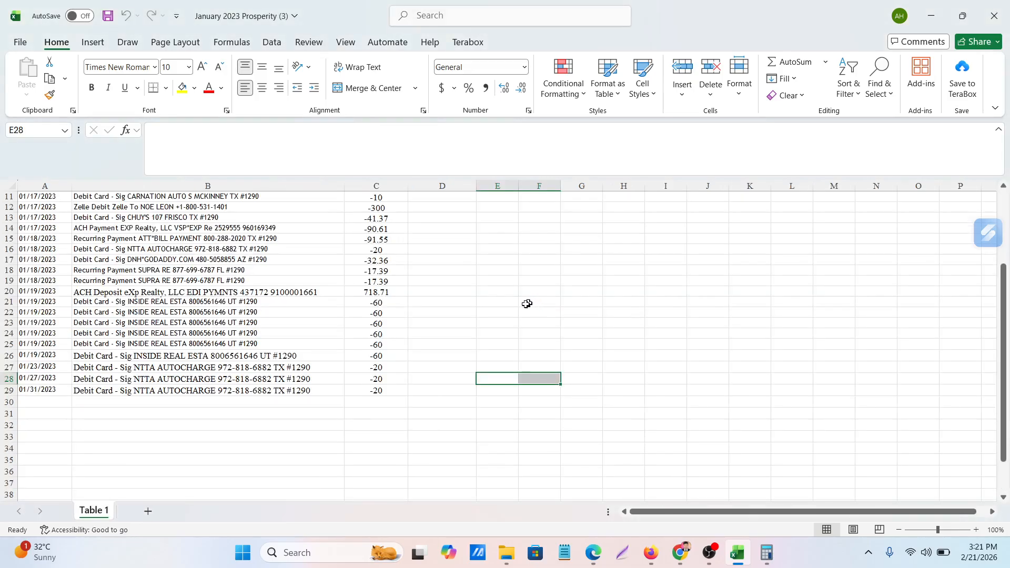
Look over the finished table, then save it as "January 2023 Prosperity (3)" in CSV (Comma delimited) format in the Downloads folder
{"action": "scroll", "coordinate": [165, 444], "scroll_direction": "up", "scroll_amount": 4}
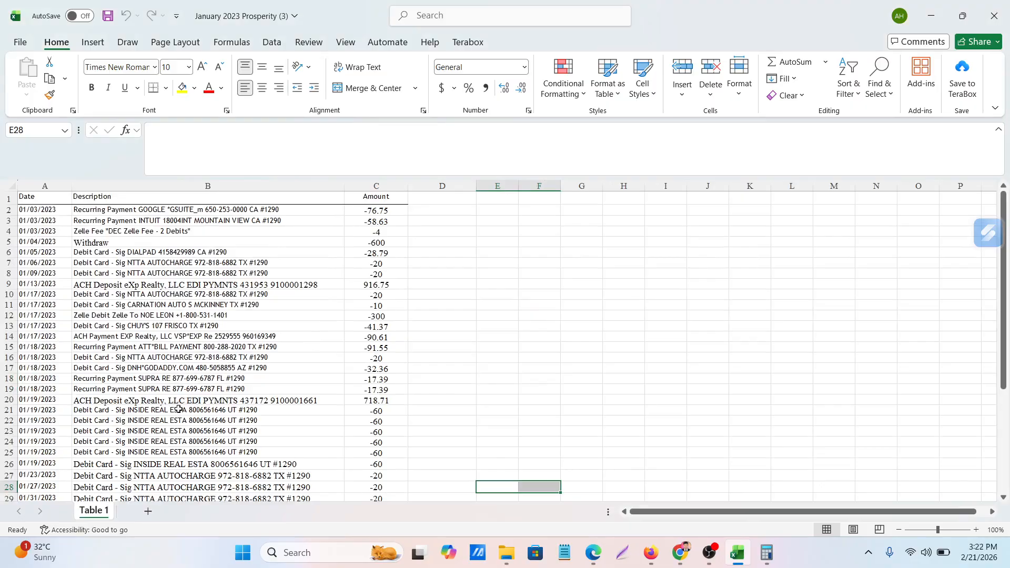
{"action": "scroll", "coordinate": [179, 409], "scroll_direction": "down", "scroll_amount": 3}
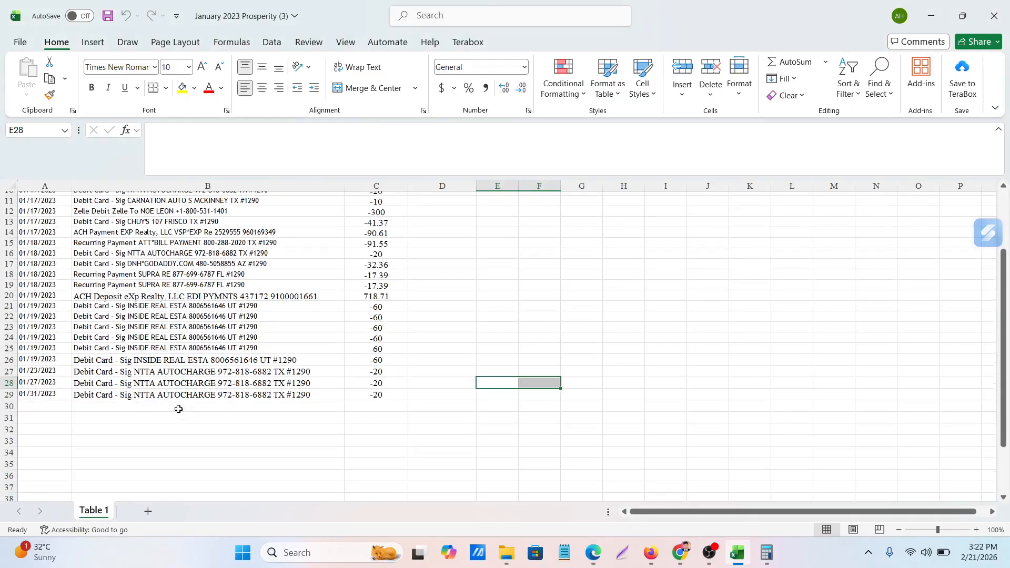
{"action": "scroll", "coordinate": [179, 409], "scroll_direction": "up", "scroll_amount": 3}
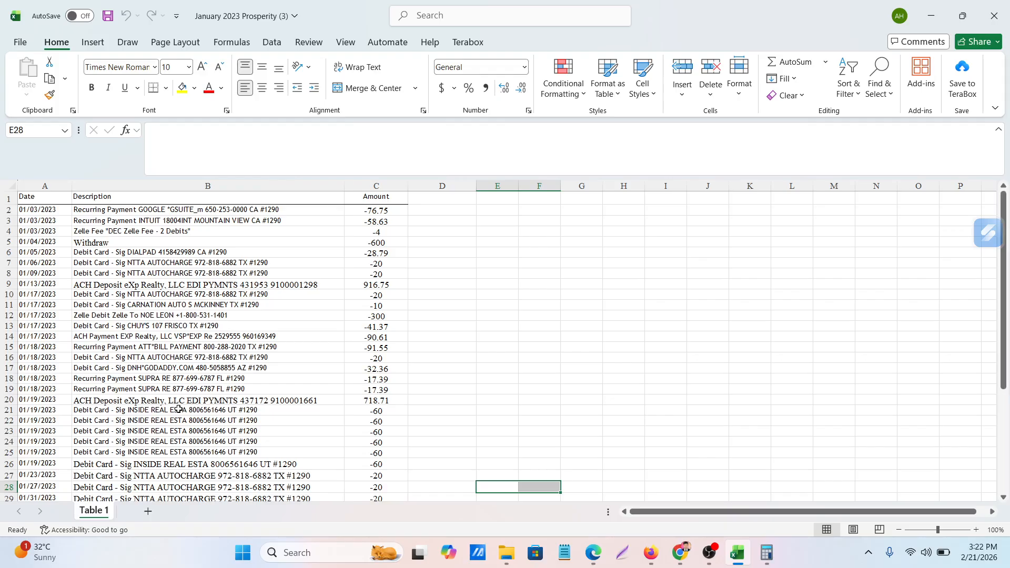
{"action": "left_click", "coordinate": [19, 43]}
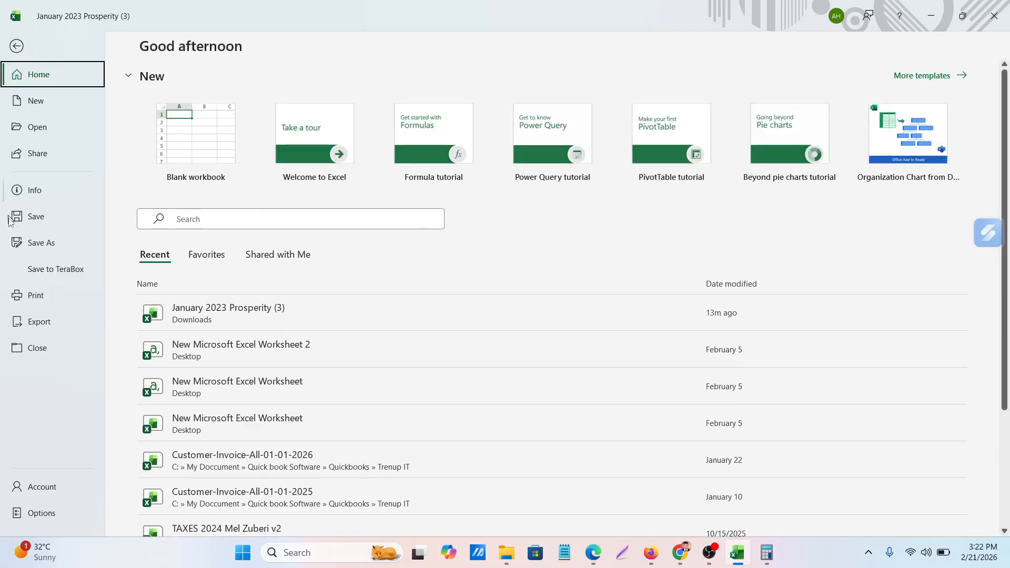
{"action": "left_click", "coordinate": [37, 244]}
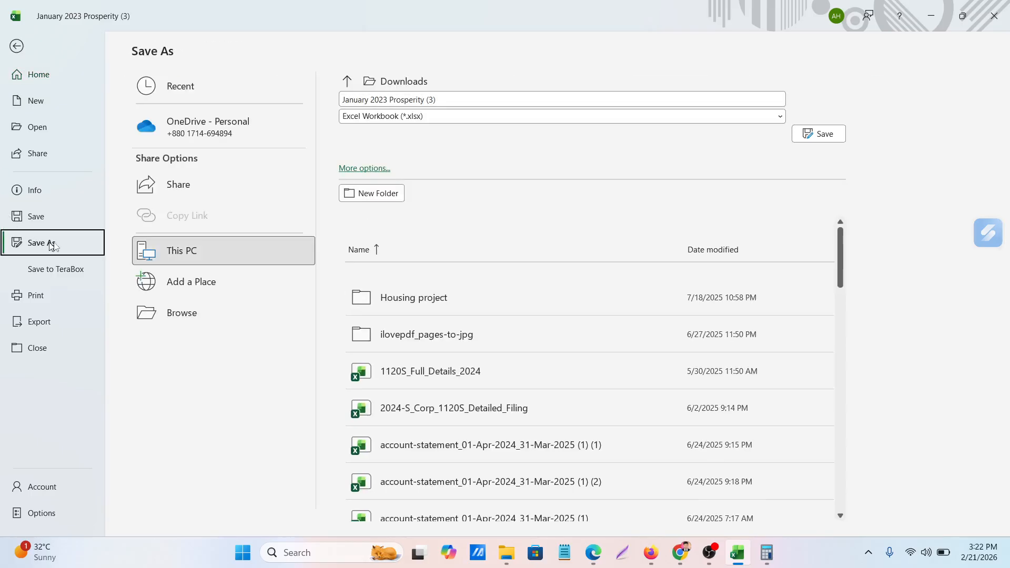
{"action": "left_click", "coordinate": [213, 258]}
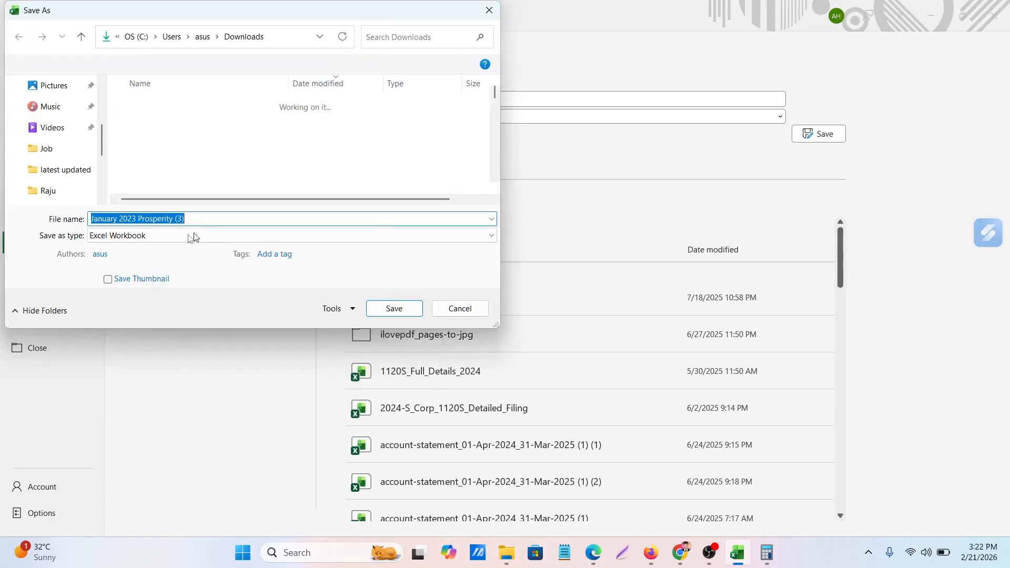
{"action": "left_click", "coordinate": [118, 238]}
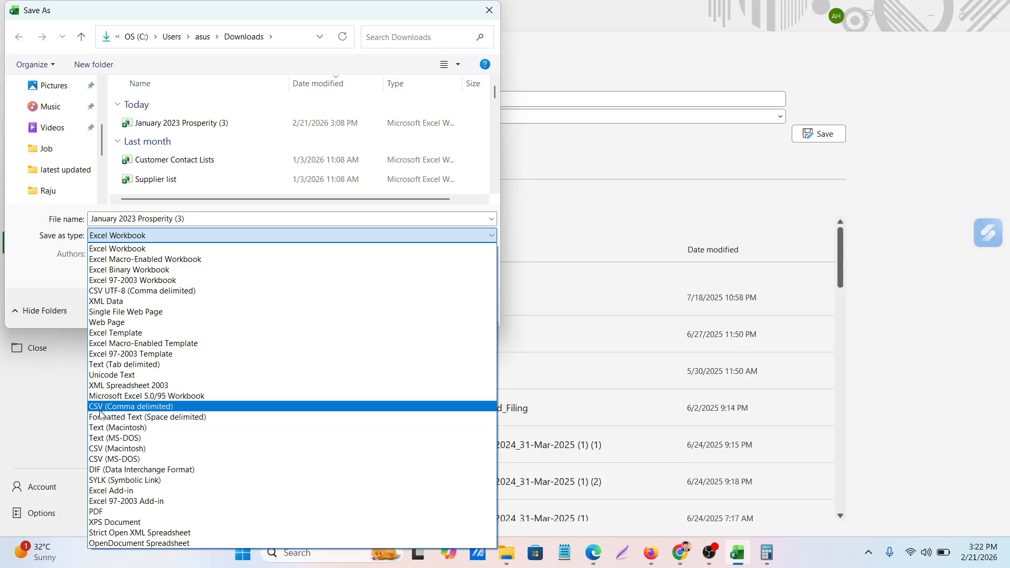
{"action": "left_click", "coordinate": [141, 409]}
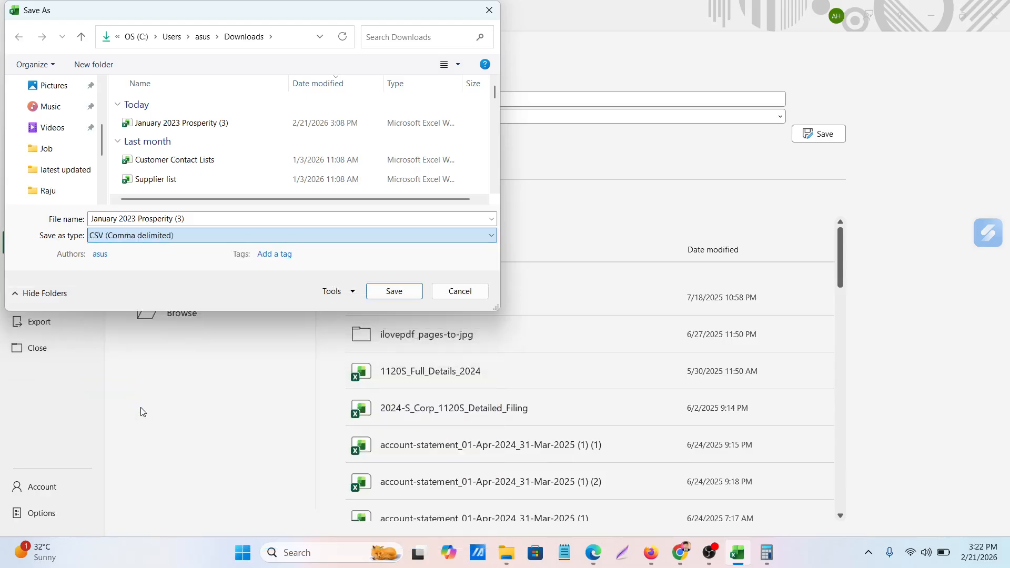
{"action": "left_click", "coordinate": [394, 291]}
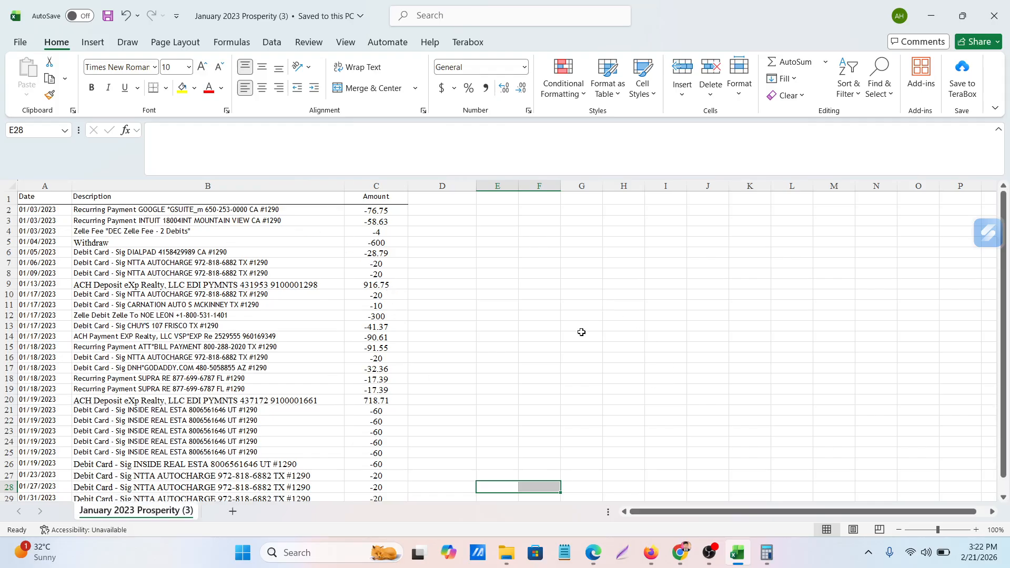
Examine the dates, descriptions and signed amounts of the saved CSV table from the first row to the last
{"action": "left_click", "coordinate": [581, 336]}
{"action": "scroll", "coordinate": [227, 367], "scroll_direction": "down", "scroll_amount": 5}
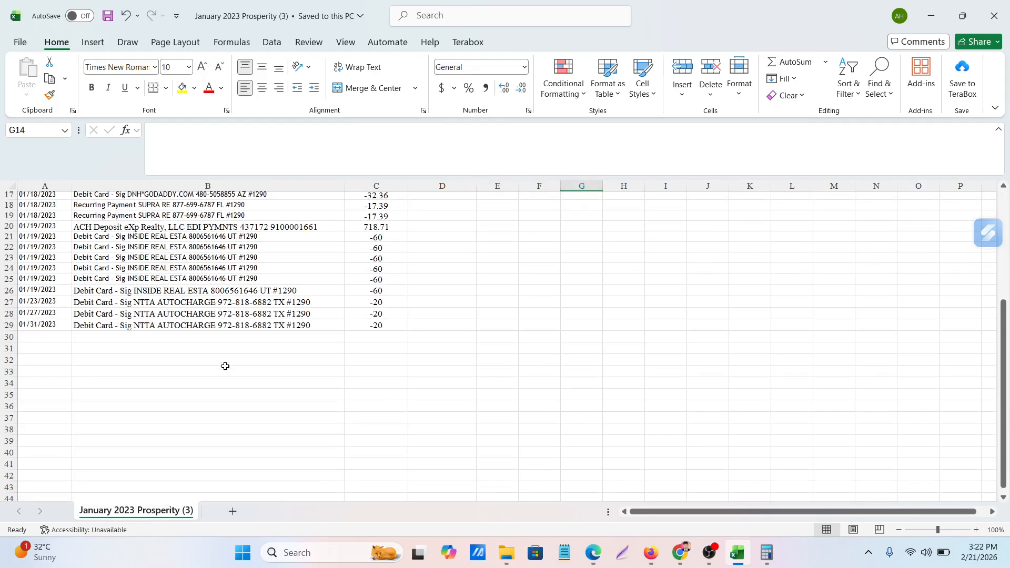
{"action": "scroll", "coordinate": [227, 367], "scroll_direction": "up", "scroll_amount": 5}
{"action": "scroll", "coordinate": [226, 367], "scroll_direction": "up", "scroll_amount": 1}
{"action": "scroll", "coordinate": [226, 366], "scroll_direction": "down", "scroll_amount": 2}
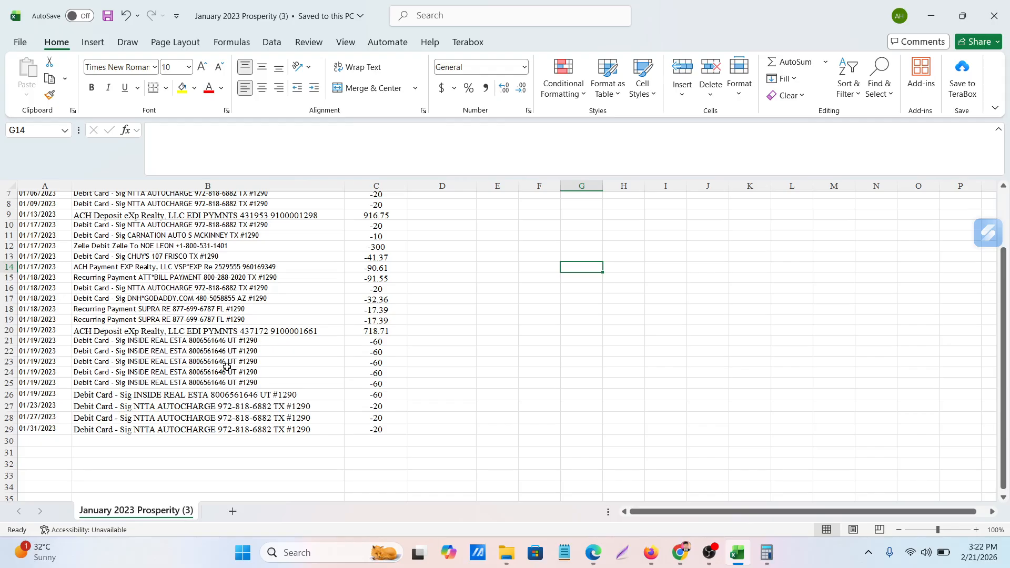
{"action": "scroll", "coordinate": [232, 422], "scroll_direction": "up", "scroll_amount": 2}
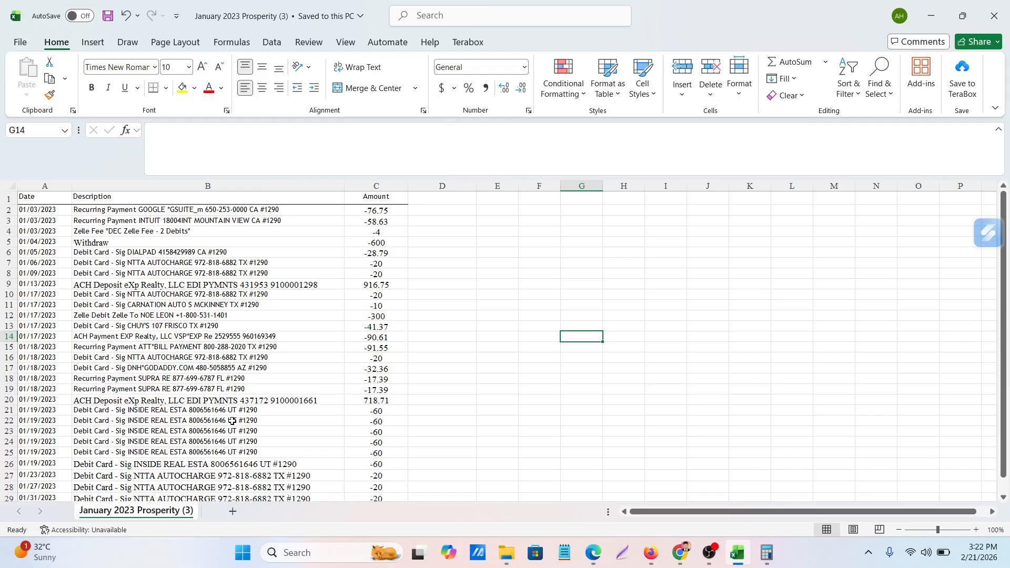
{"action": "scroll", "coordinate": [389, 353], "scroll_direction": "down", "scroll_amount": 2}
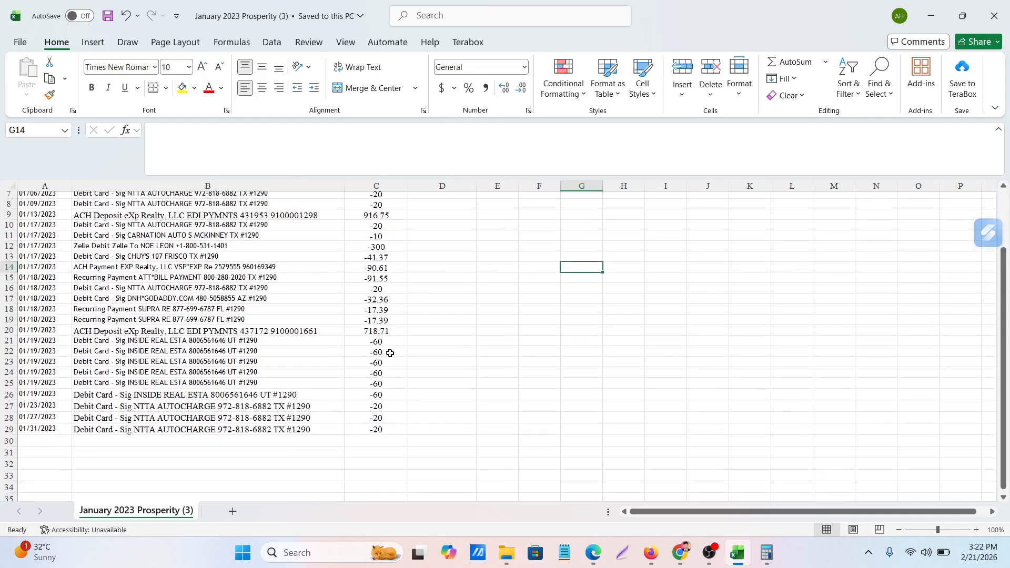
{"action": "scroll", "coordinate": [390, 353], "scroll_direction": "up", "scroll_amount": 2}
{"action": "mouse_move", "coordinate": [684, 554]}
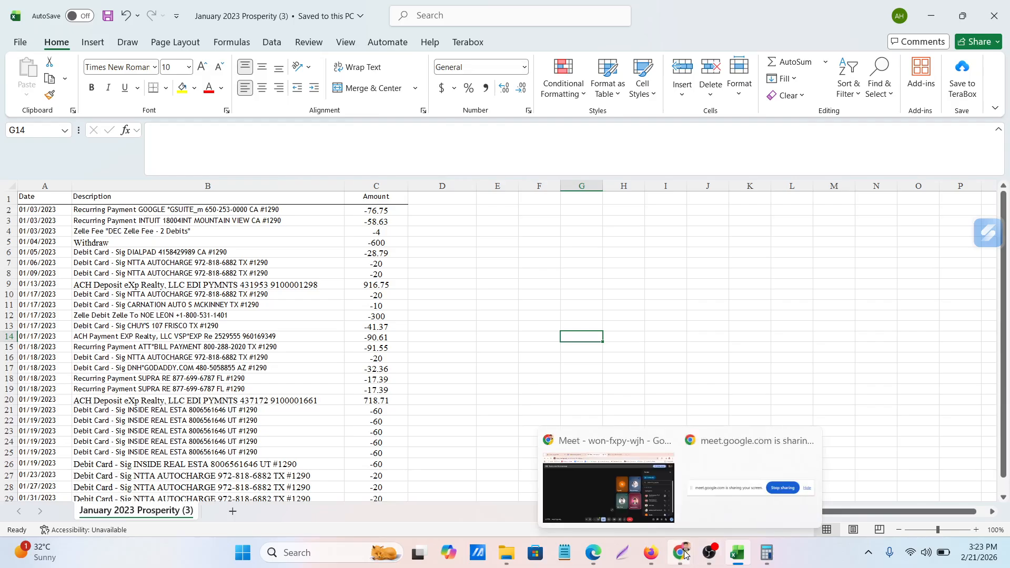
{"action": "left_click", "coordinate": [572, 482]}
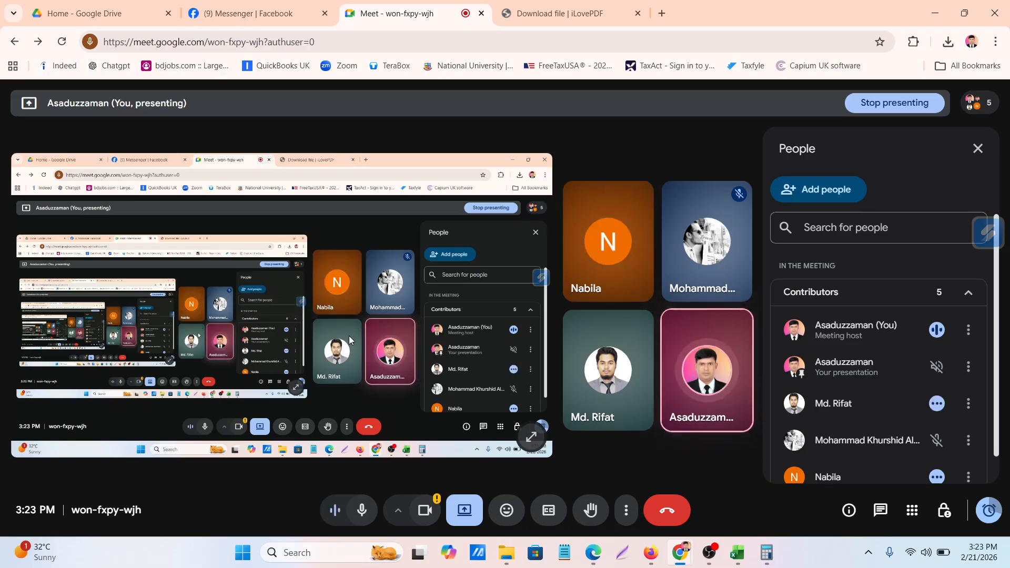
{"action": "left_click", "coordinate": [739, 556]}
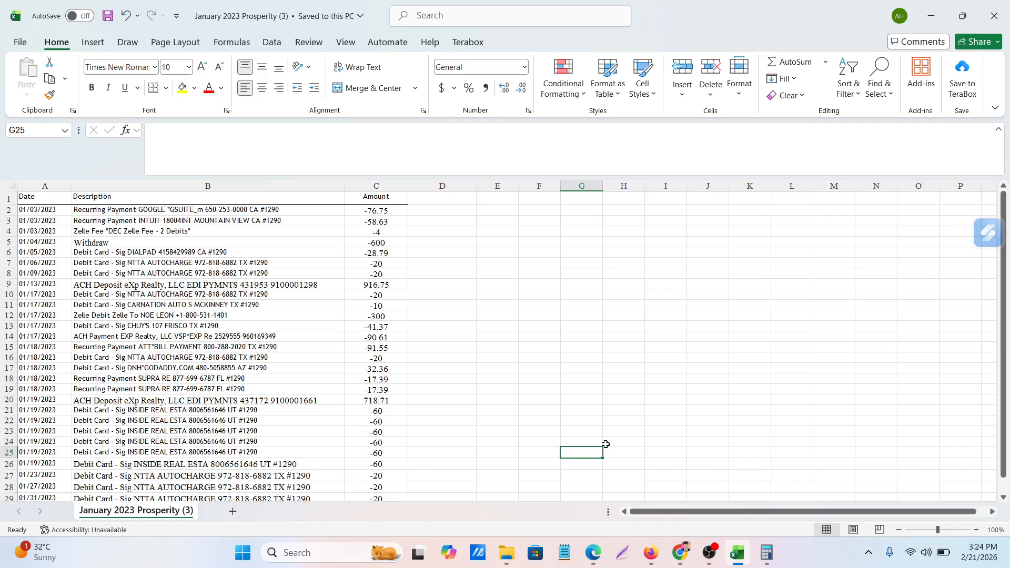
Format all the transaction amounts in the Amount column, C2 to C29, to show two decimal places
{"action": "scroll", "coordinate": [456, 363], "scroll_direction": "down", "scroll_amount": 4}
{"action": "scroll", "coordinate": [378, 357], "scroll_direction": "up", "scroll_amount": 4}
{"action": "left_click", "coordinate": [366, 209]}
{"action": "left_click_drag", "start_coordinate": [366, 209], "coordinate": [374, 475]}
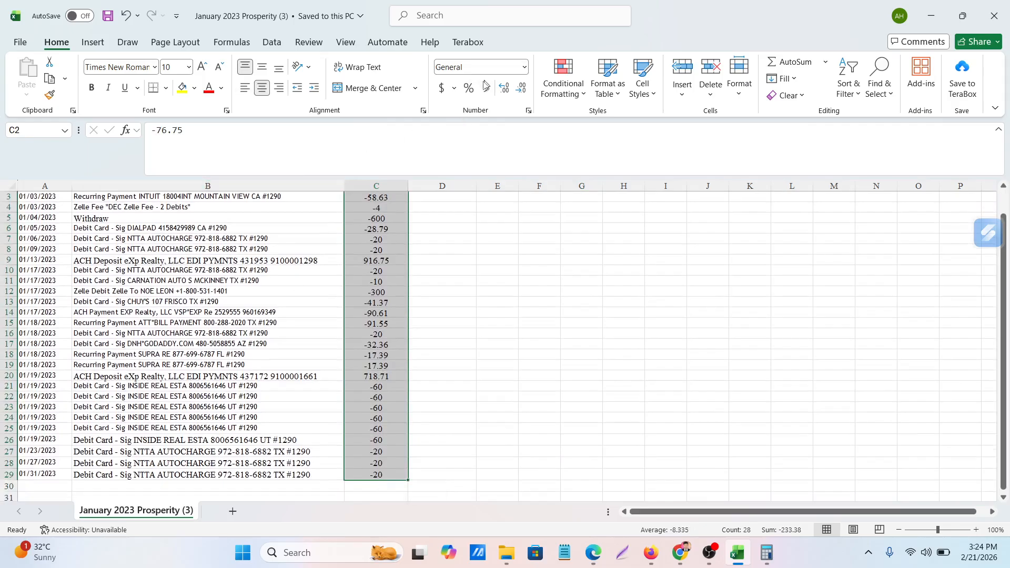
{"action": "left_click", "coordinate": [503, 87]}
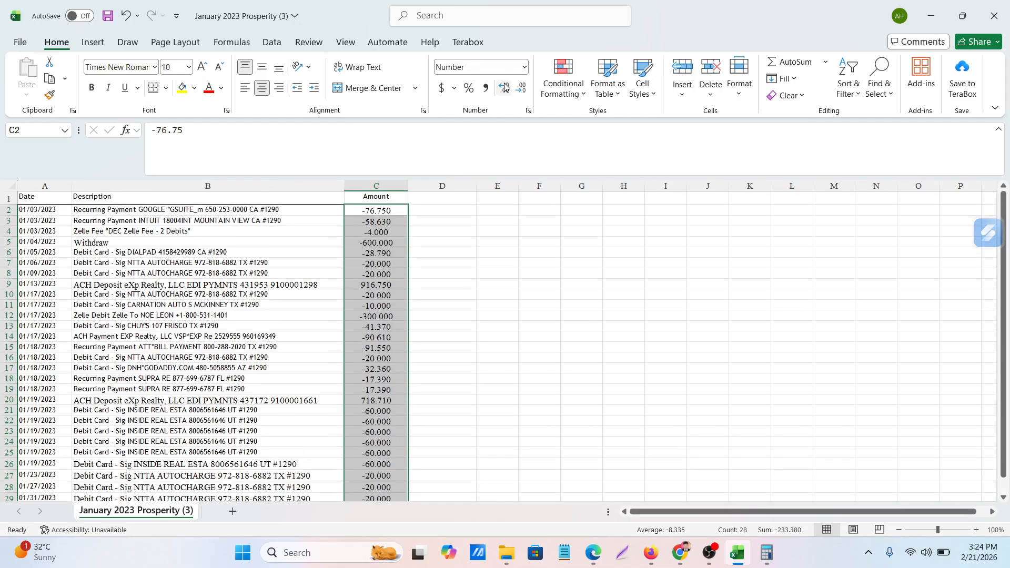
{"action": "left_click", "coordinate": [521, 88]}
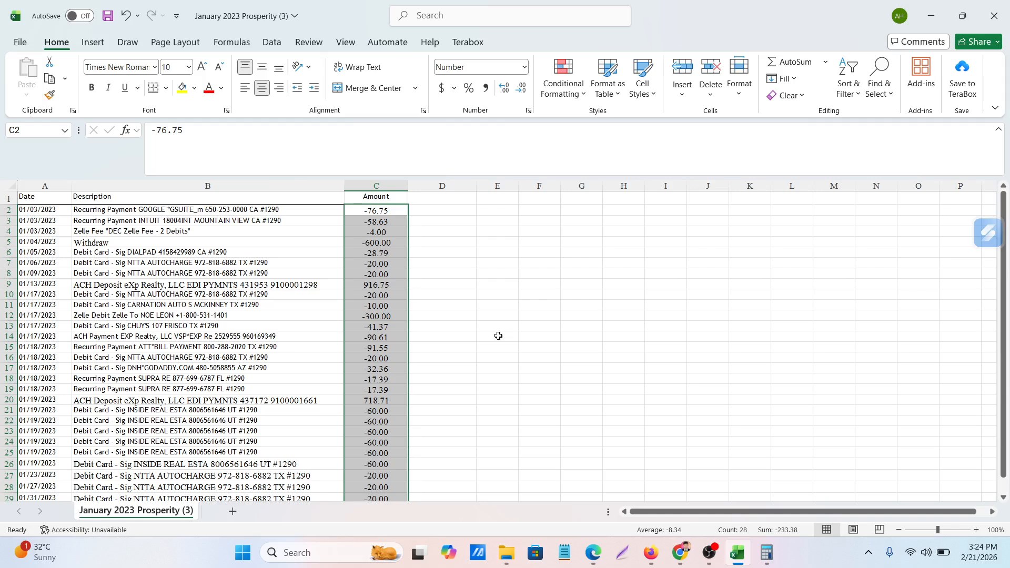
Switch to QuickBooks in Firefox and open the Accounting section's Chart of accounts in a new browser tab
{"action": "left_click", "coordinate": [650, 552]}
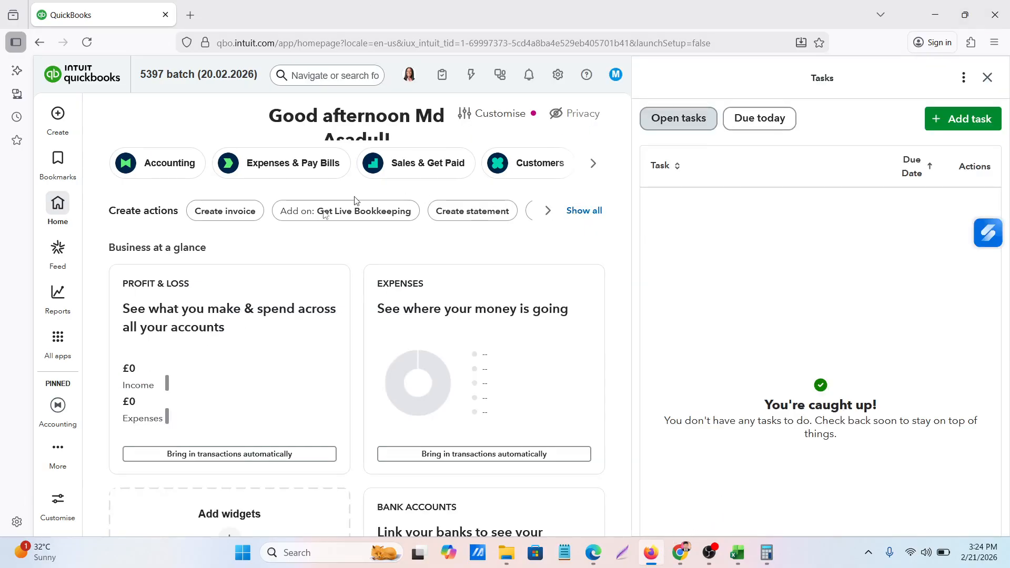
{"action": "scroll", "coordinate": [441, 293], "scroll_direction": "down", "scroll_amount": 5}
{"action": "scroll", "coordinate": [440, 293], "scroll_direction": "up", "scroll_amount": 5}
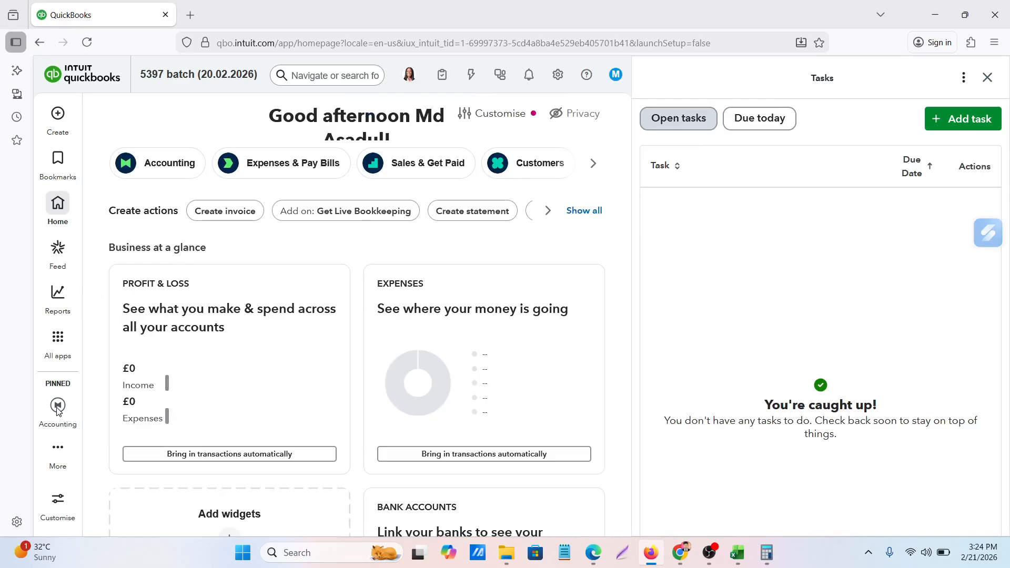
{"action": "mouse_move", "coordinate": [58, 411]}
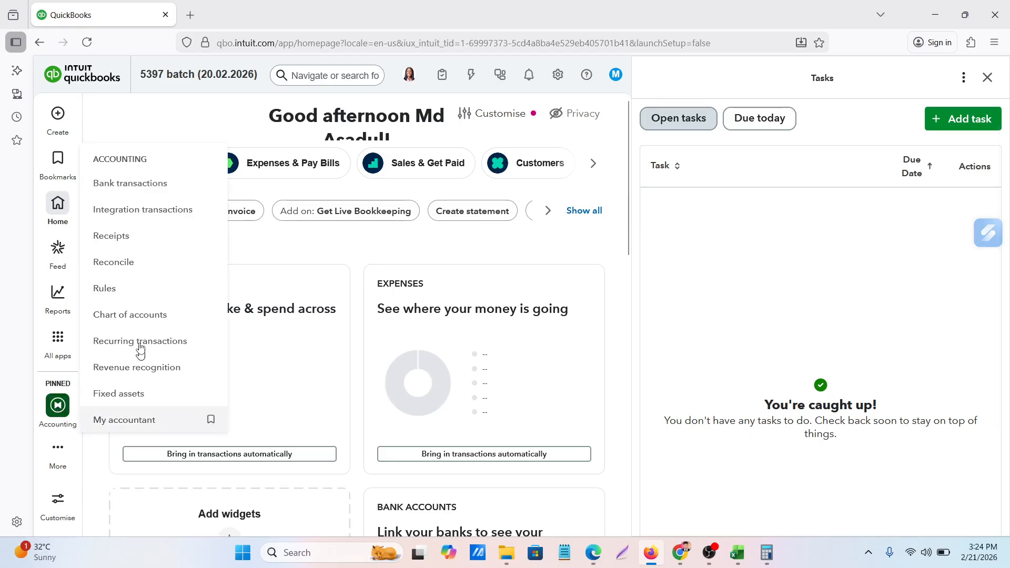
{"action": "right_click", "coordinate": [123, 318]}
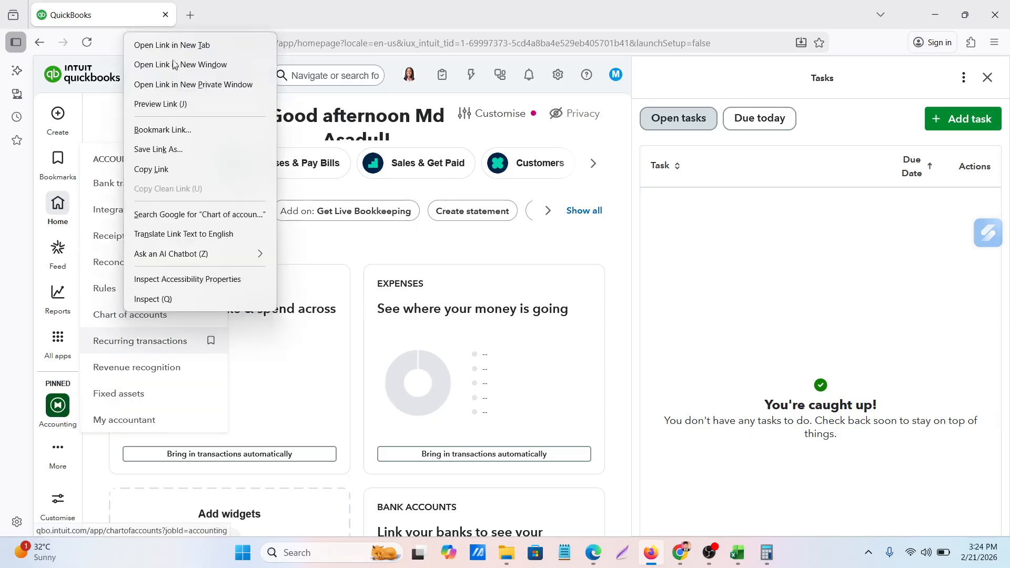
{"action": "left_click", "coordinate": [175, 47]}
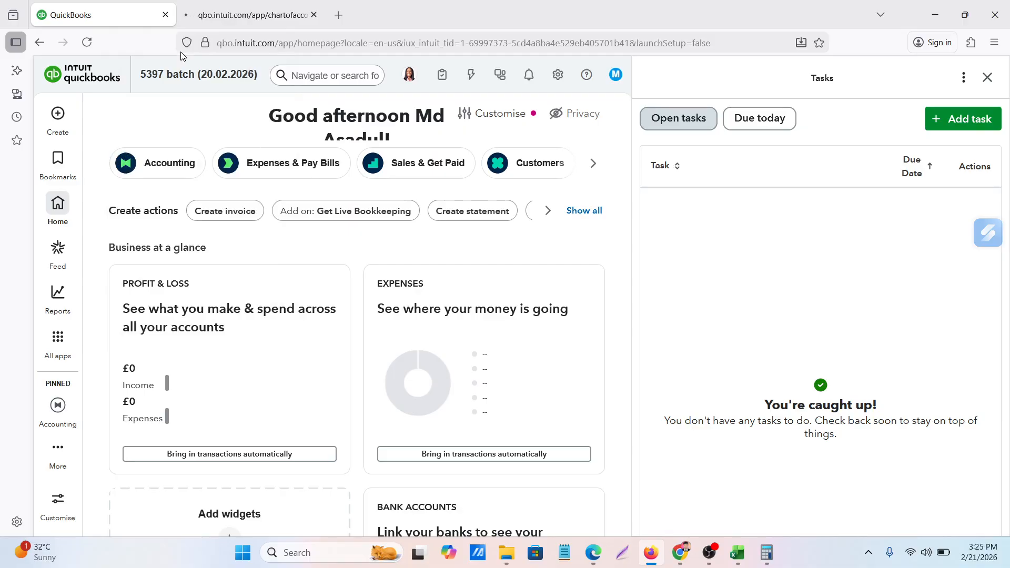
{"action": "left_click", "coordinate": [237, 17]}
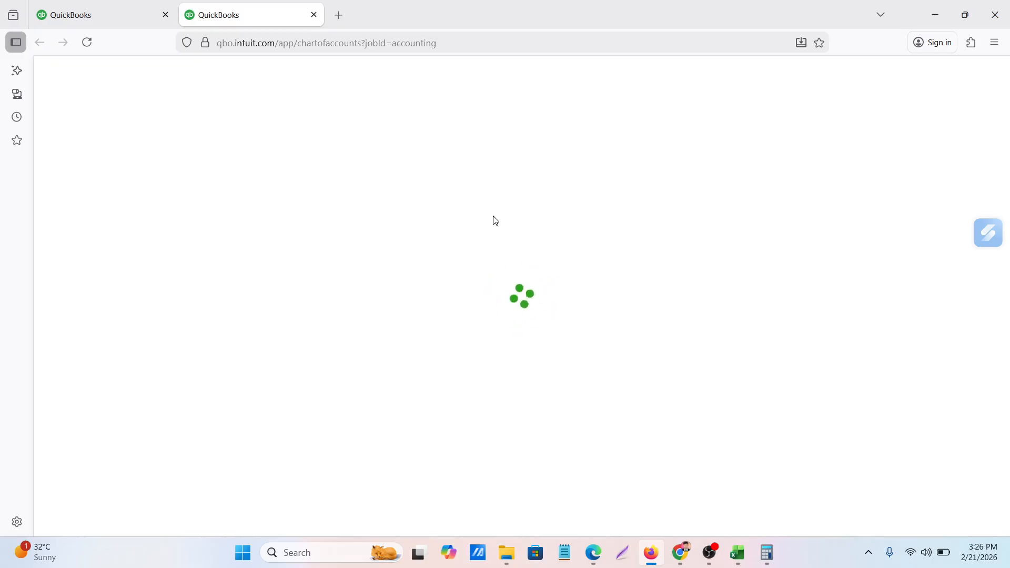
Switch to the Google Meet call in Chrome and admit the guest waiting to join
{"action": "left_click", "coordinate": [738, 553]}
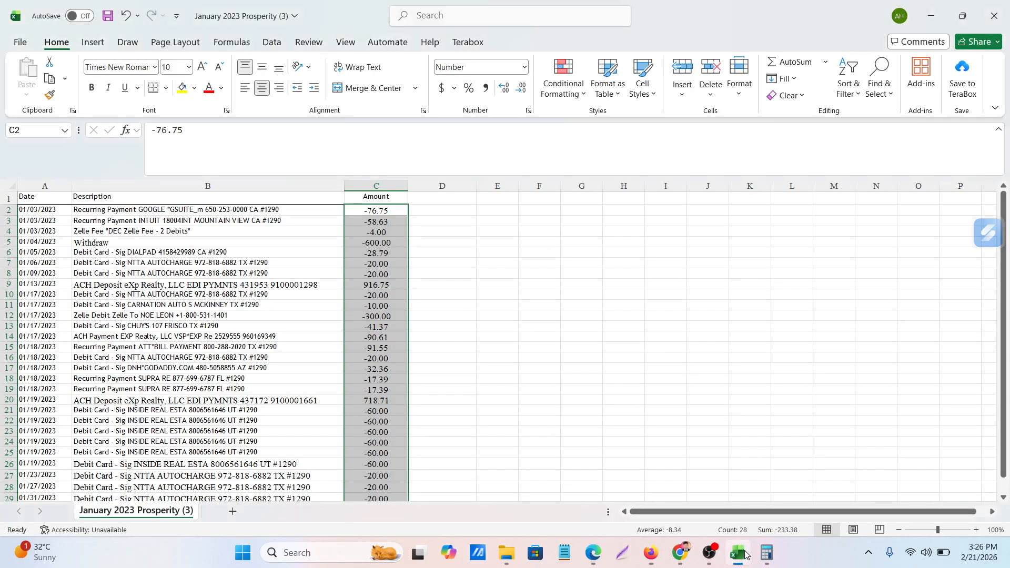
{"action": "left_click", "coordinate": [680, 552]}
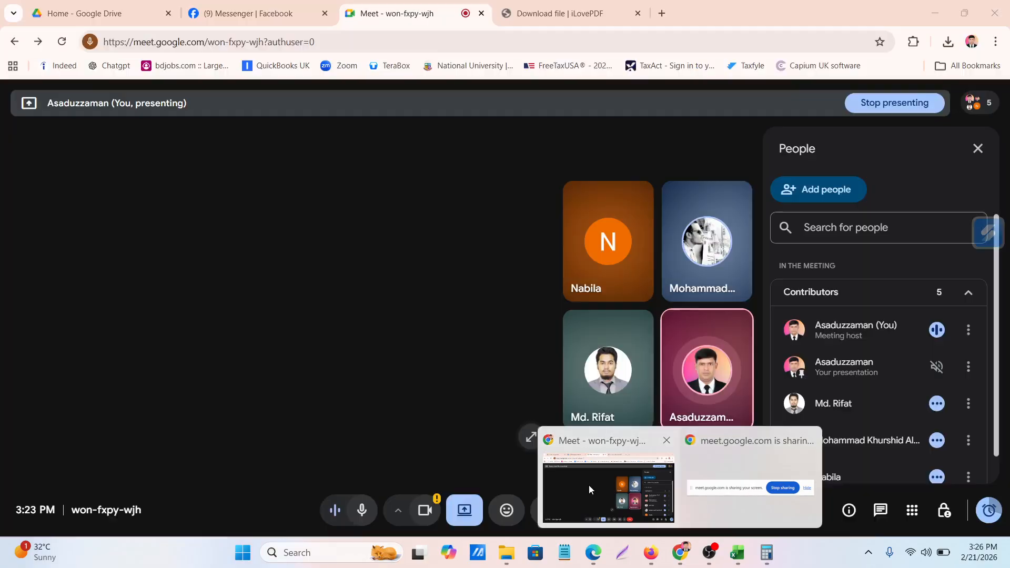
{"action": "left_click", "coordinate": [588, 484]}
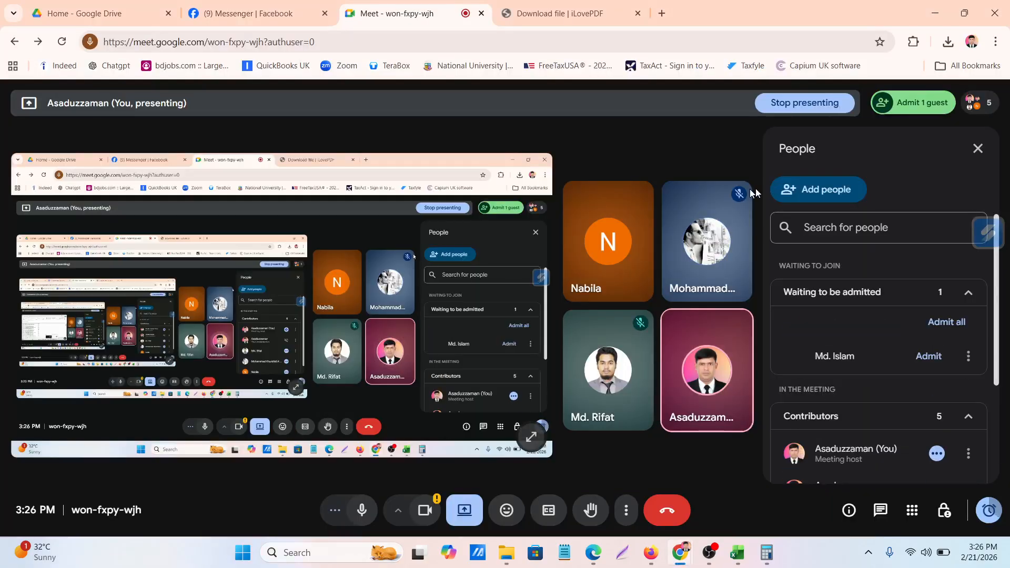
{"action": "left_click", "coordinate": [915, 104]}
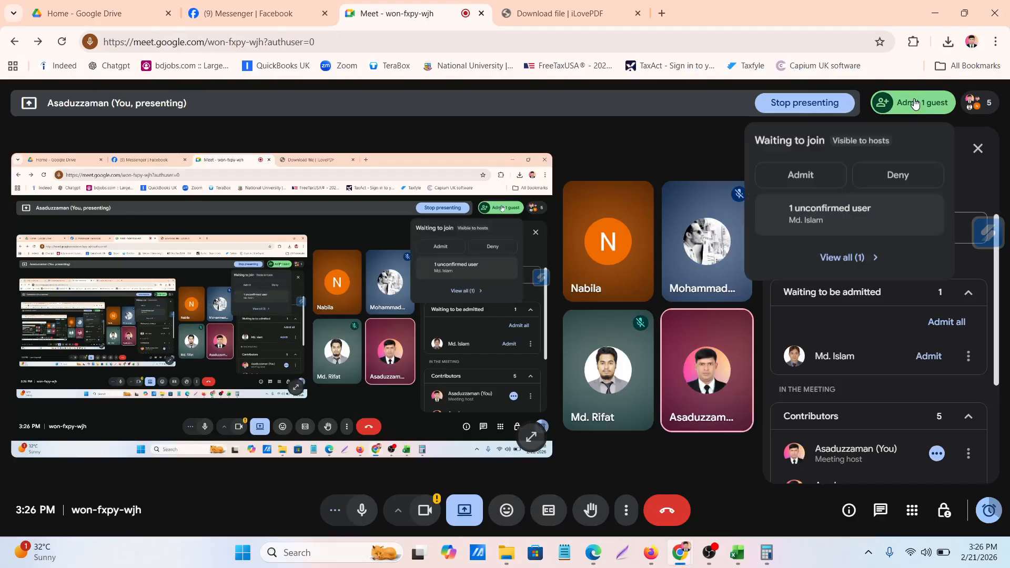
{"action": "left_click", "coordinate": [804, 180]}
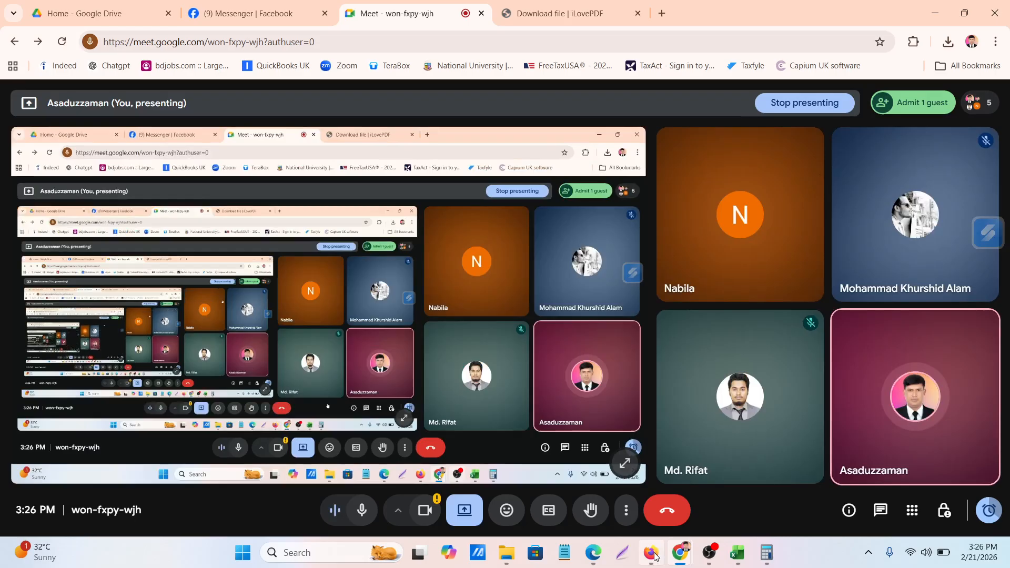
Switch back to Firefox and check whether the QuickBooks home page and the Chart of accounts tab have loaded
{"action": "left_click", "coordinate": [653, 555]}
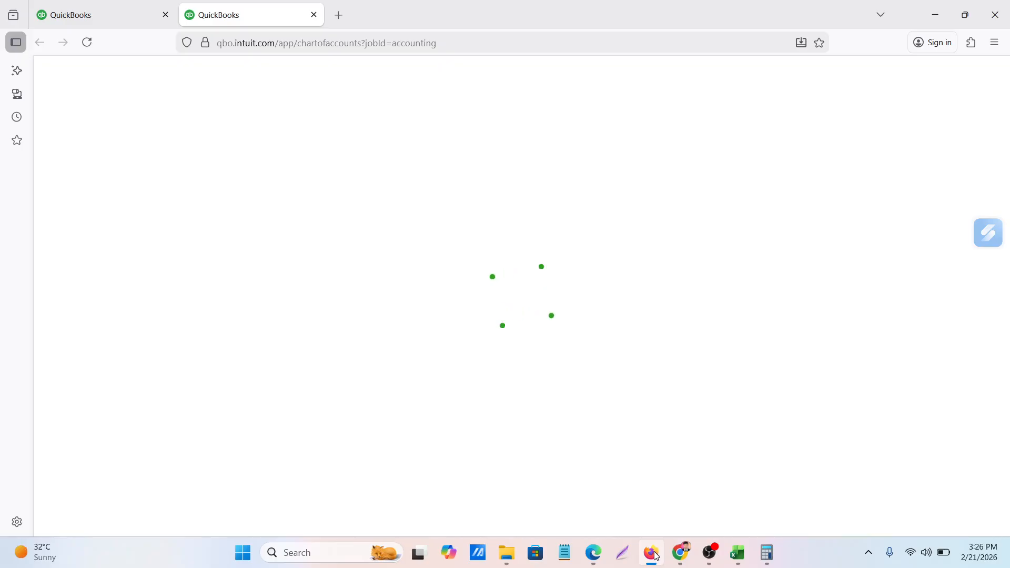
{"action": "left_click", "coordinate": [80, 7]}
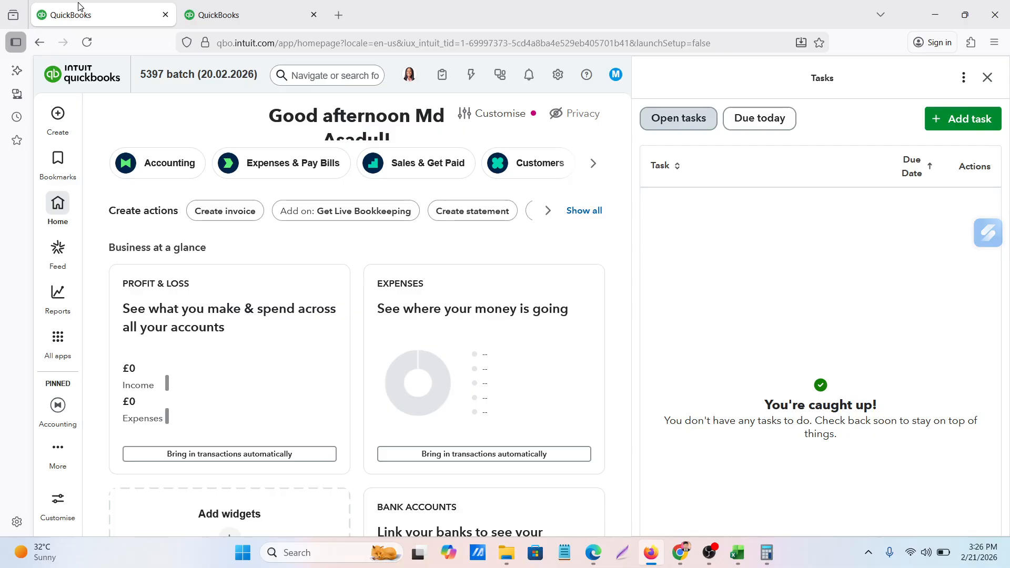
{"action": "scroll", "coordinate": [159, 288], "scroll_direction": "down", "scroll_amount": 3}
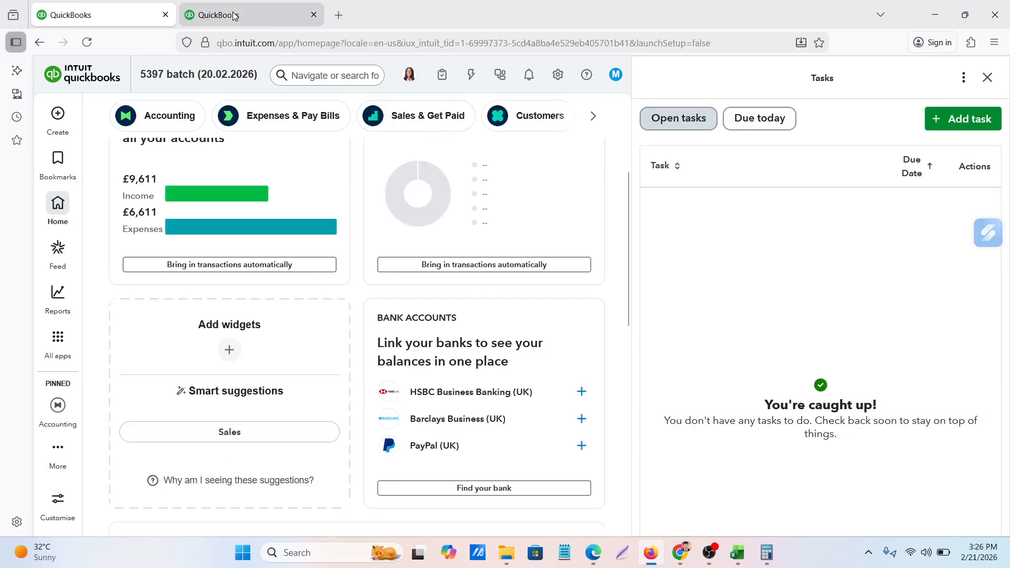
{"action": "left_click", "coordinate": [234, 16]}
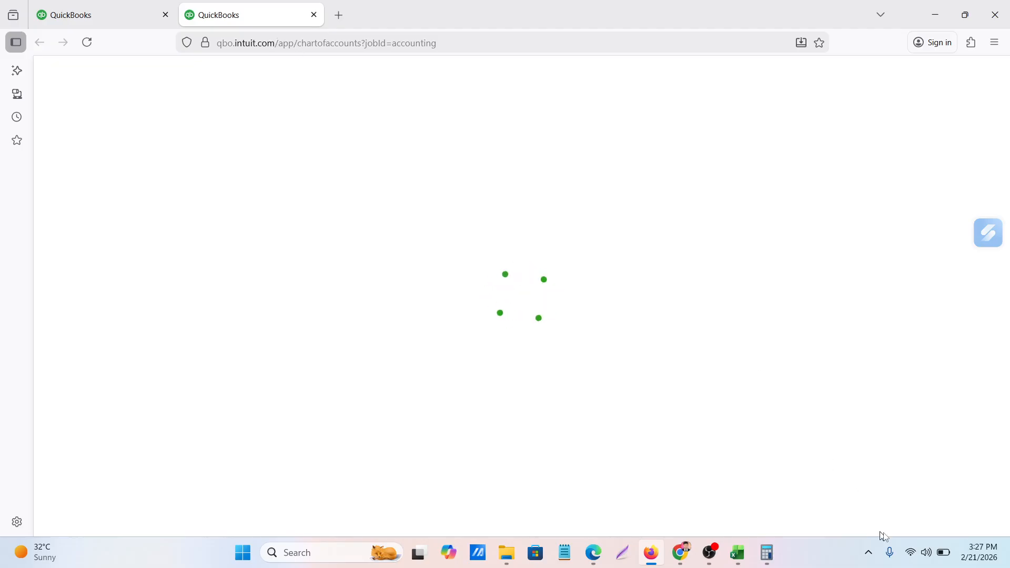
Connect the computer to the secured Wi-Fi network listed just below Tenda instead of vivo Y21
{"action": "left_click", "coordinate": [915, 556]}
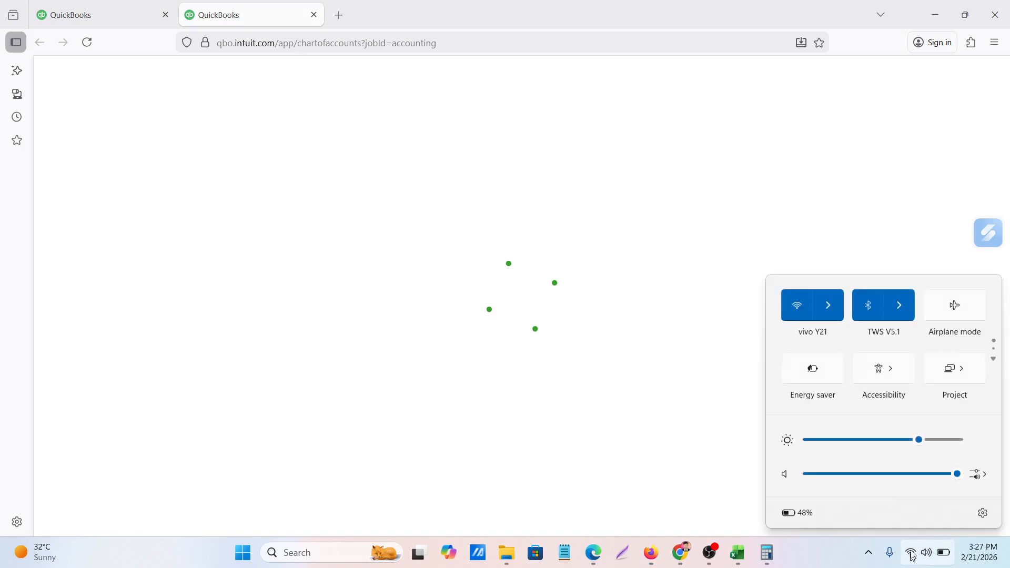
{"action": "left_click", "coordinate": [822, 304]}
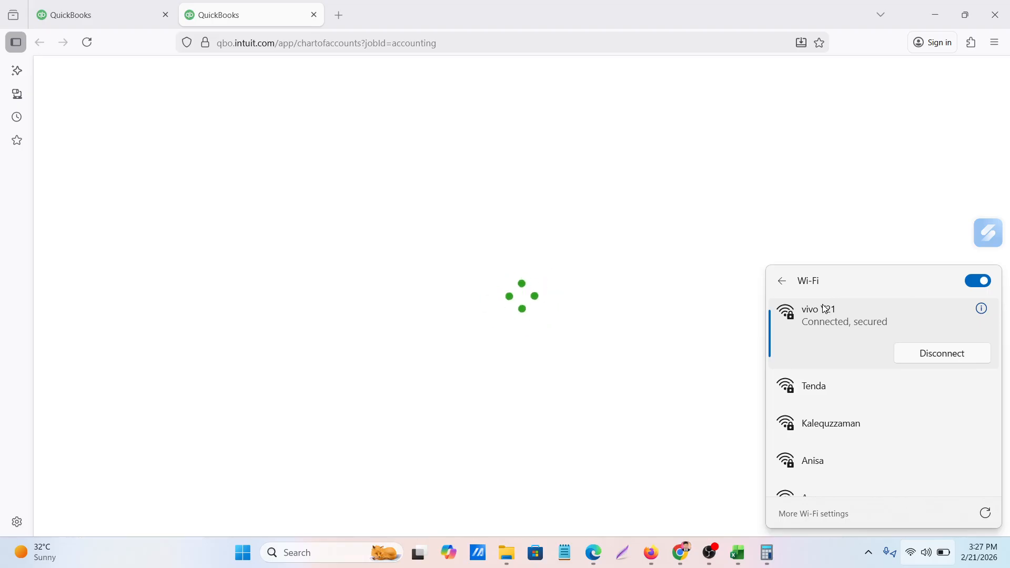
{"action": "left_click", "coordinate": [818, 426]}
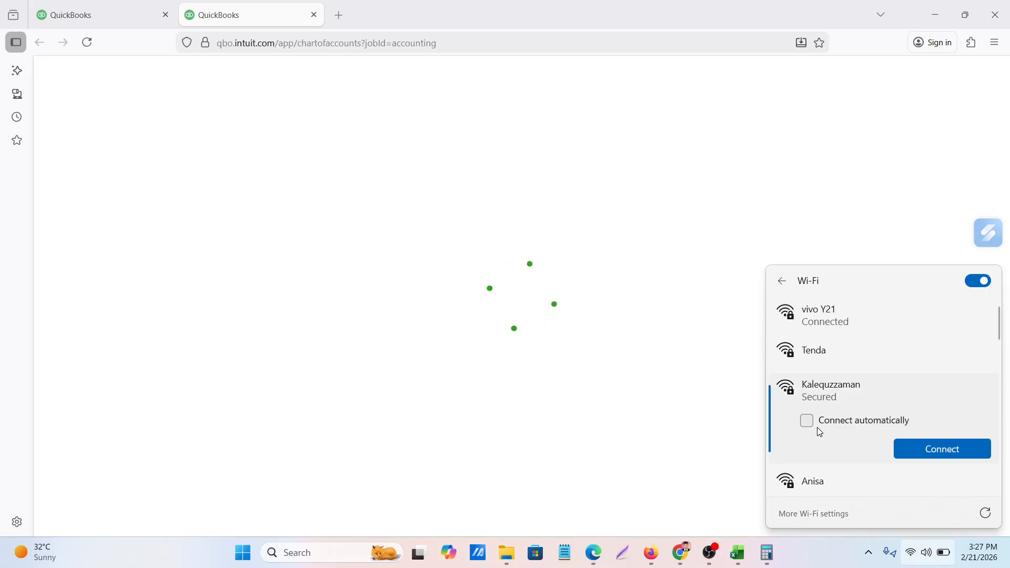
{"action": "left_click", "coordinate": [951, 451]}
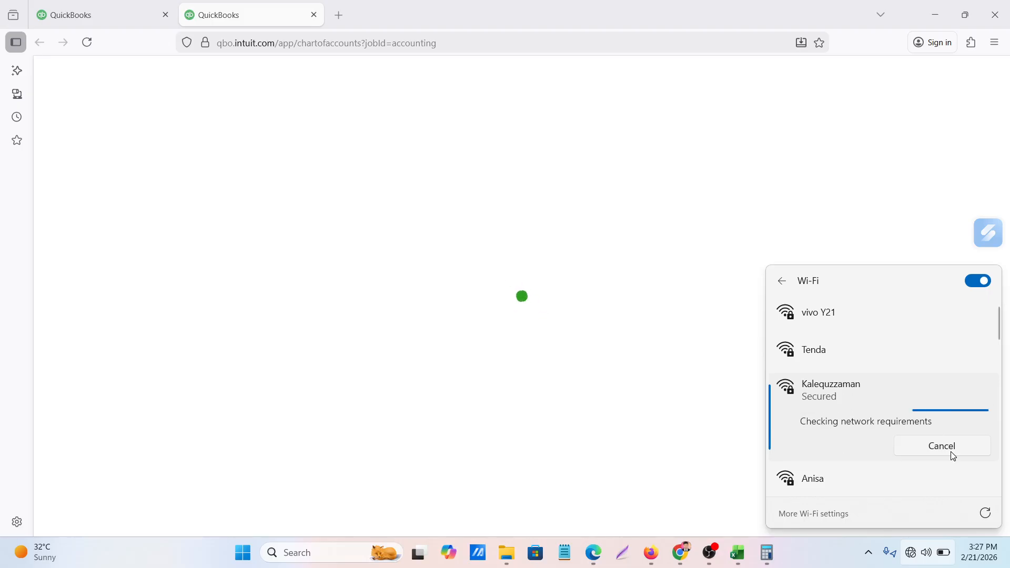
{"action": "left_click", "coordinate": [732, 560]}
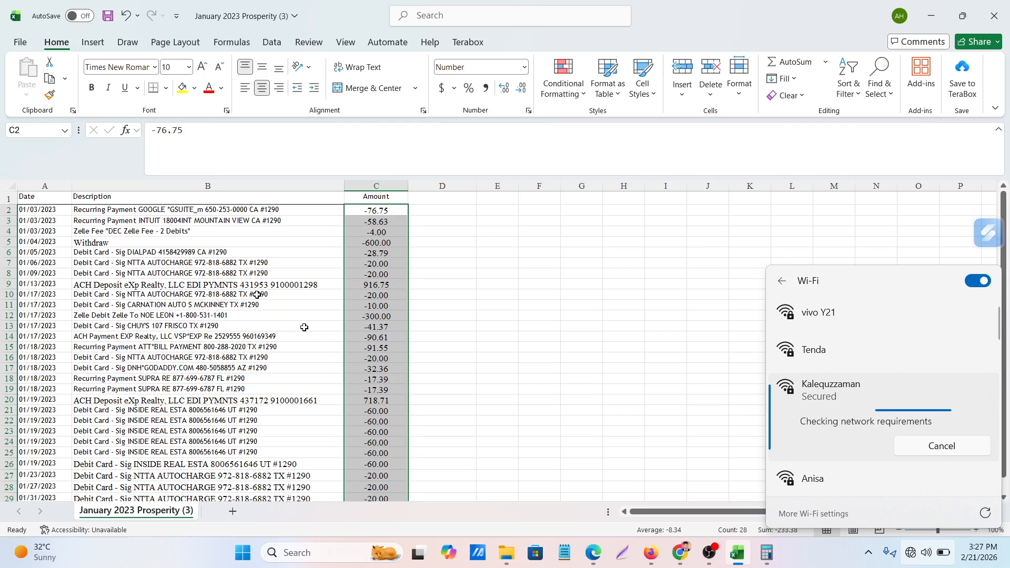
{"action": "left_click", "coordinate": [548, 298]}
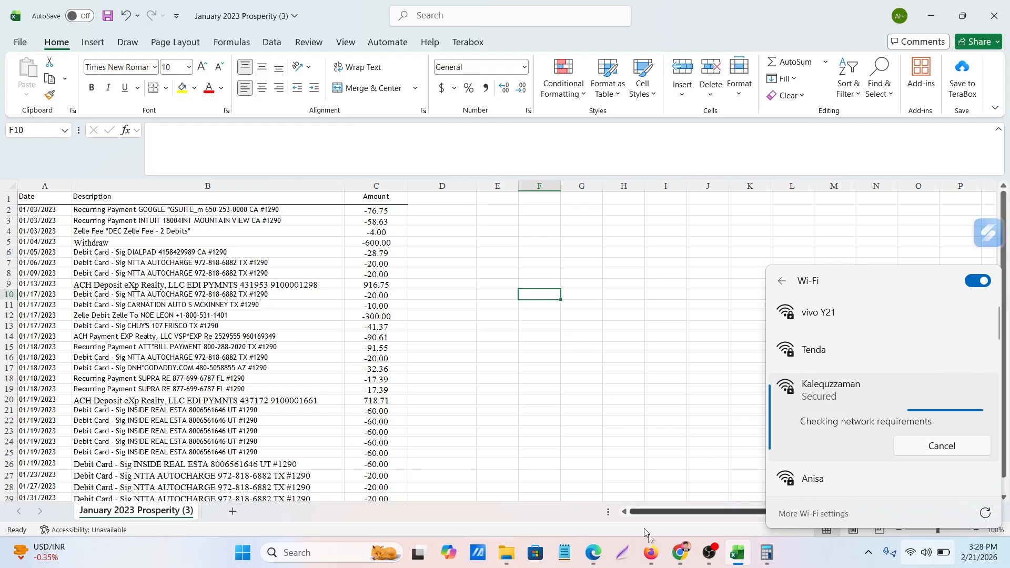
{"action": "left_click", "coordinate": [637, 380]}
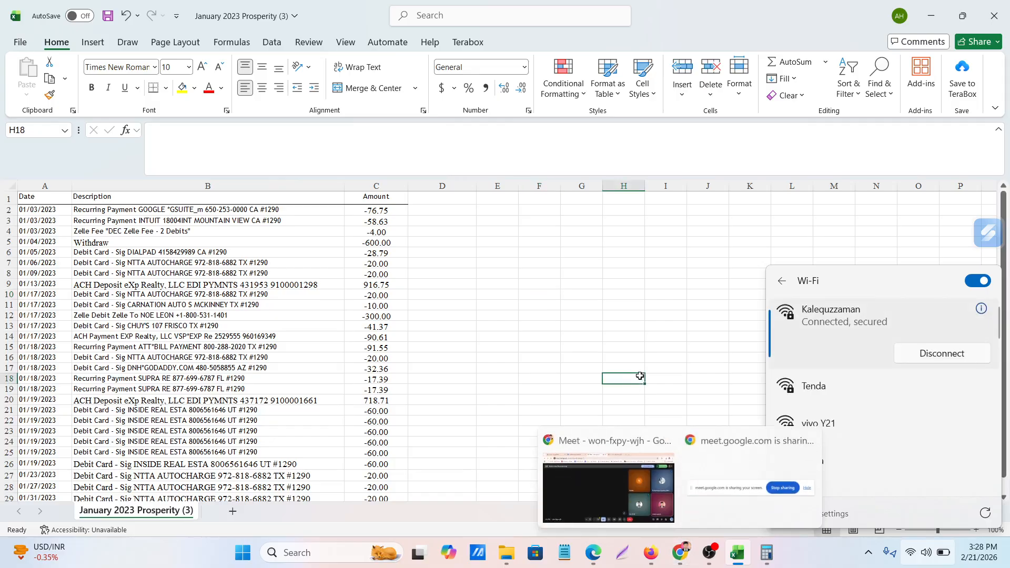
{"action": "left_click", "coordinate": [661, 518]}
Return to Firefox, reload the QuickBooks home page and open Bank transactions from the Accounting section in the same tab
{"action": "left_click", "coordinate": [653, 550]}
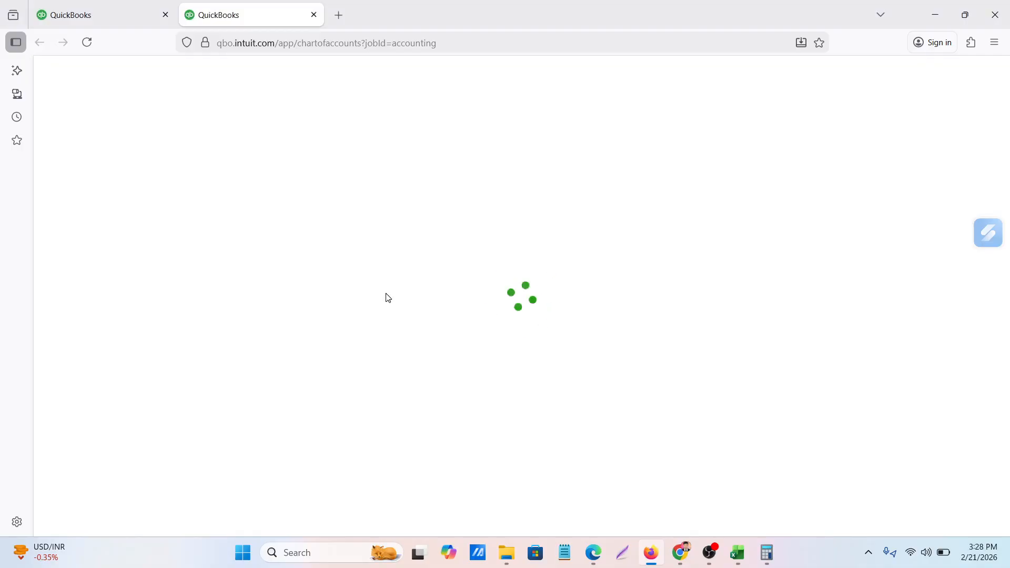
{"action": "left_click", "coordinate": [95, 14]}
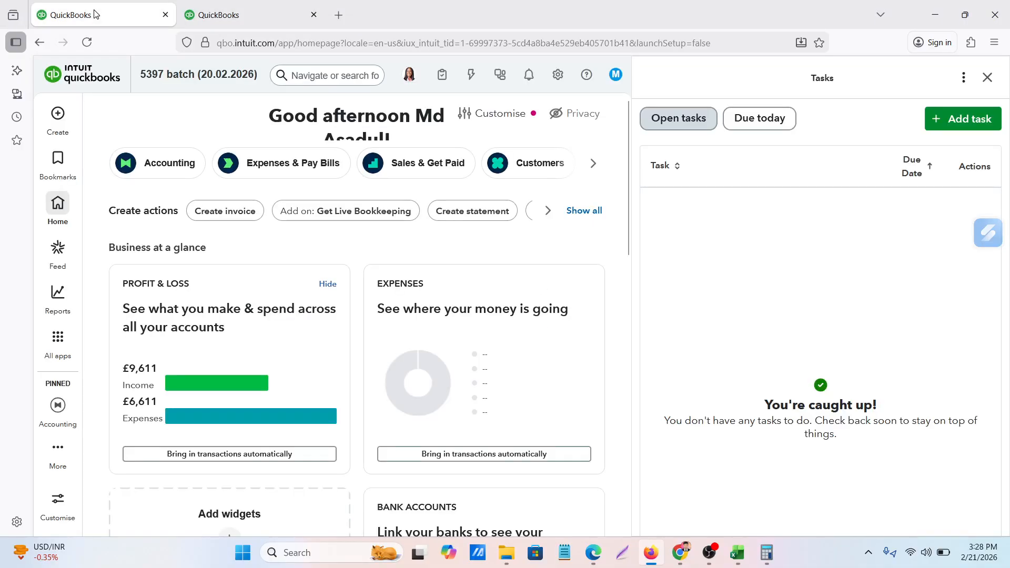
{"action": "left_click", "coordinate": [88, 42]}
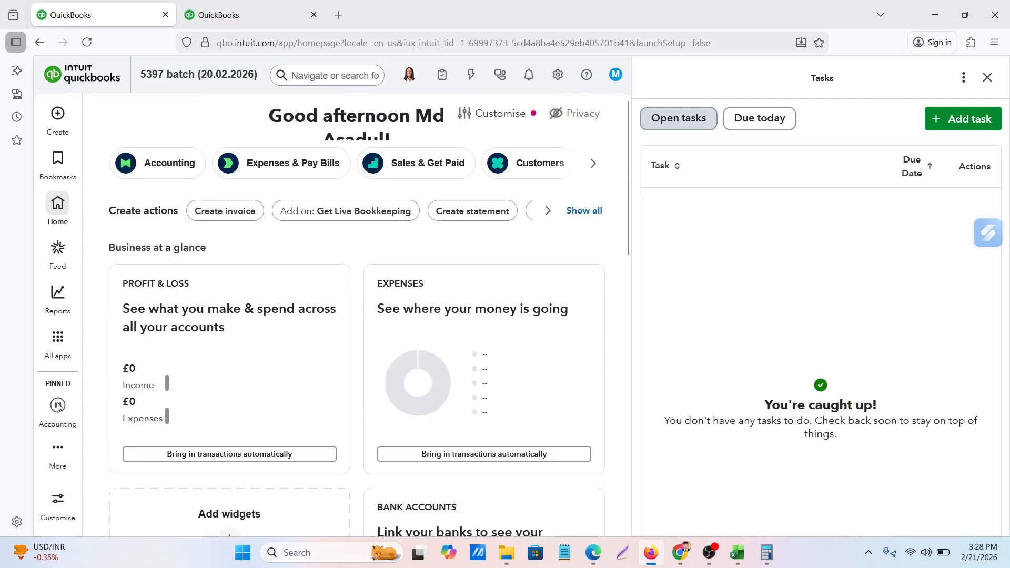
{"action": "mouse_move", "coordinate": [59, 406]}
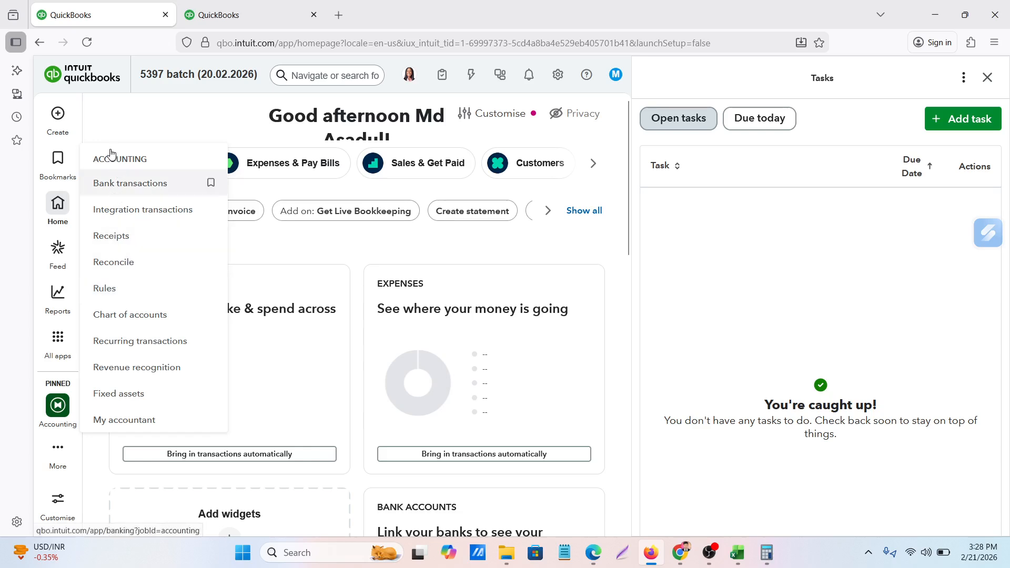
{"action": "left_click", "coordinate": [117, 185]}
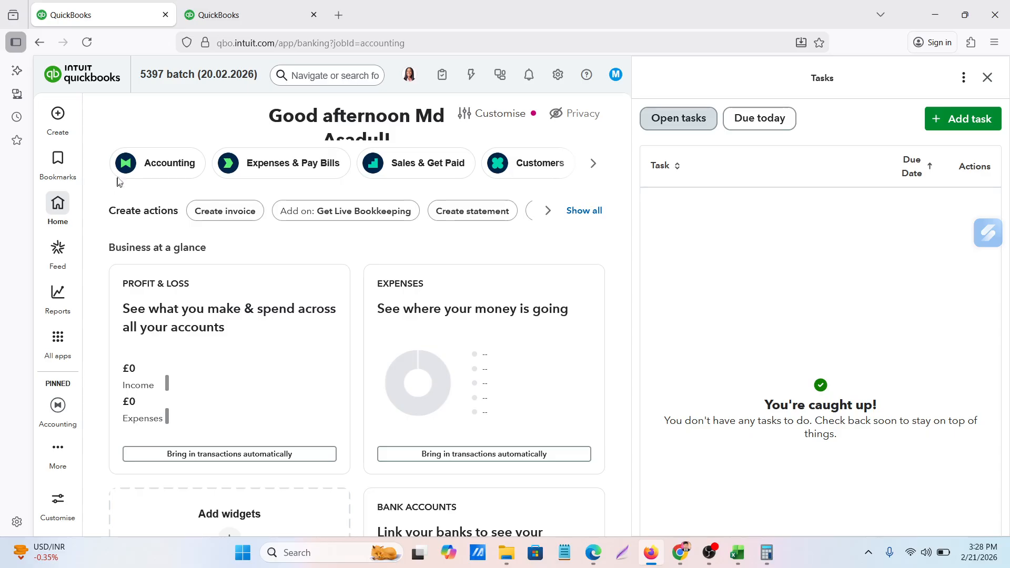
Close the extra browser tab holding the Chart of accounts, leaving the Bank transactions tab open
{"action": "left_click", "coordinate": [211, 13]}
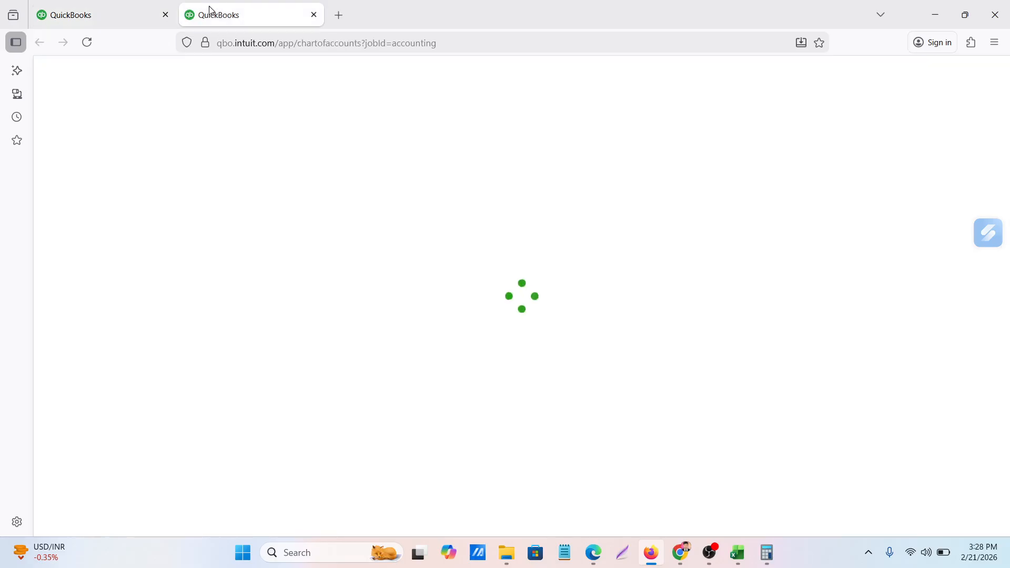
{"action": "left_click", "coordinate": [118, 12]}
{"action": "left_click", "coordinate": [302, 14]}
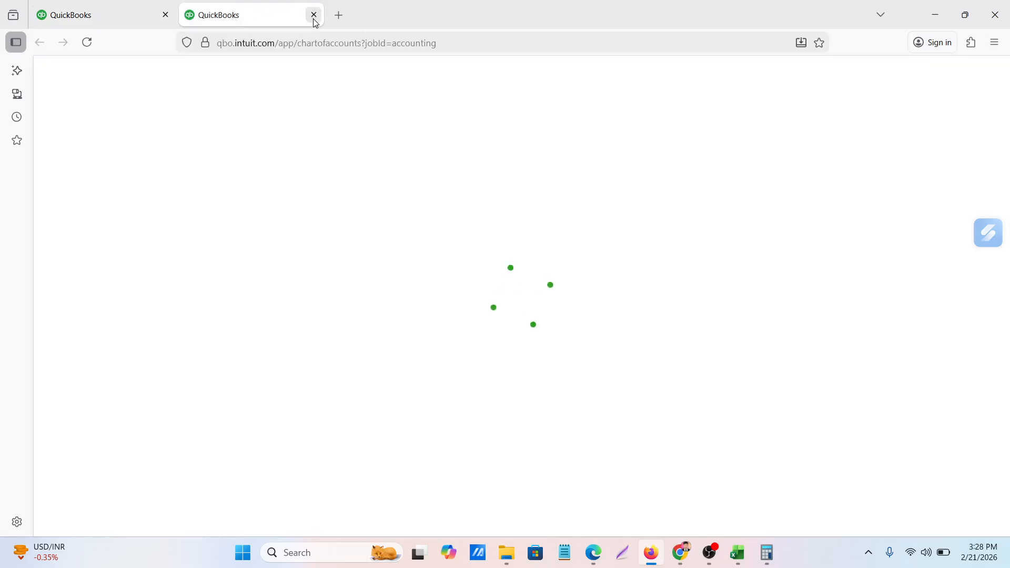
{"action": "left_click", "coordinate": [314, 14]}
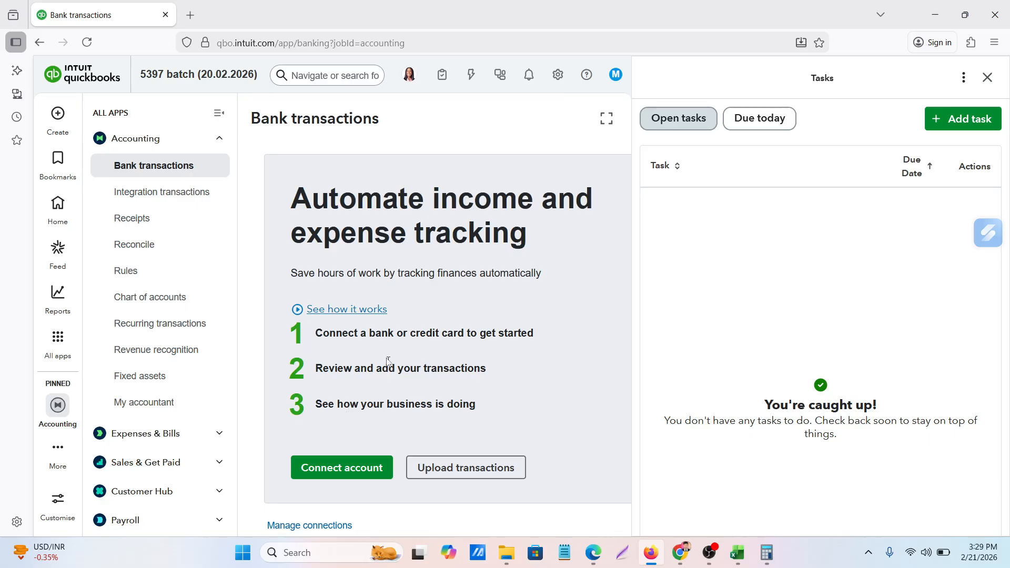
Start a manual bank transaction upload with the file January 2023 Prosperity (3) from Downloads and continue to account selection
{"action": "left_click", "coordinate": [472, 470]}
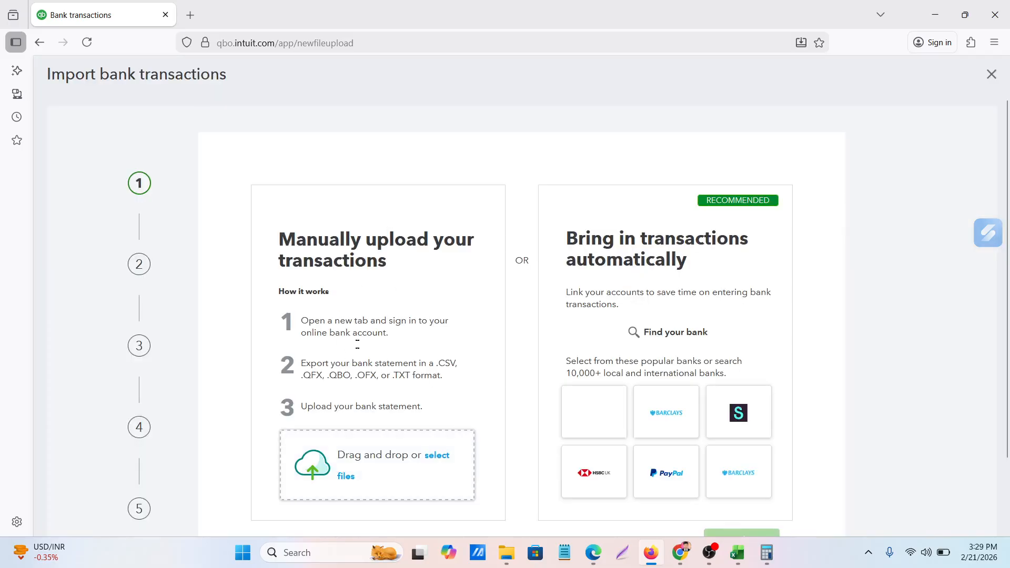
{"action": "scroll", "coordinate": [354, 350], "scroll_direction": "down", "scroll_amount": 3}
{"action": "scroll", "coordinate": [354, 350], "scroll_direction": "up", "scroll_amount": 2}
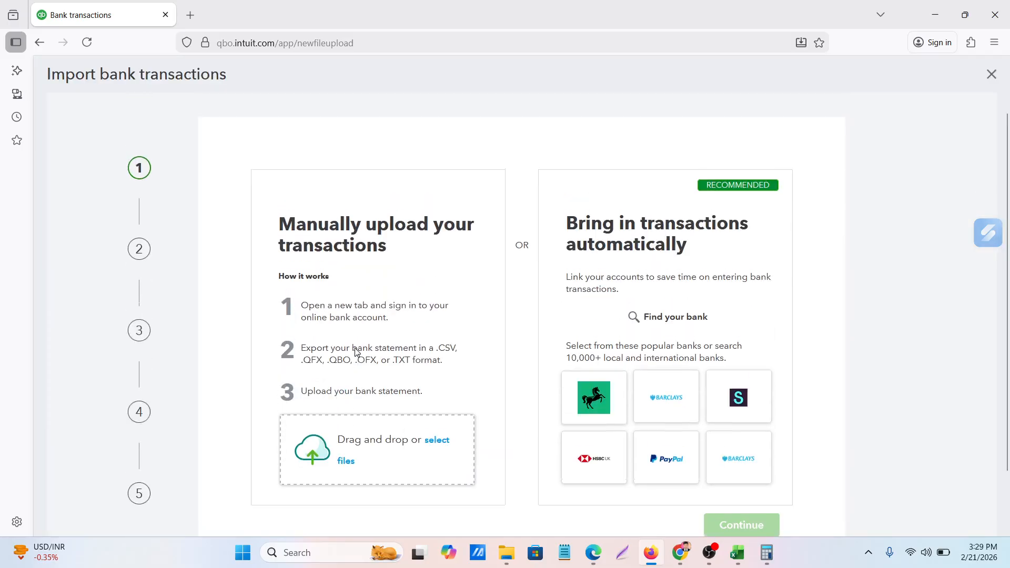
{"action": "left_click", "coordinate": [439, 448]}
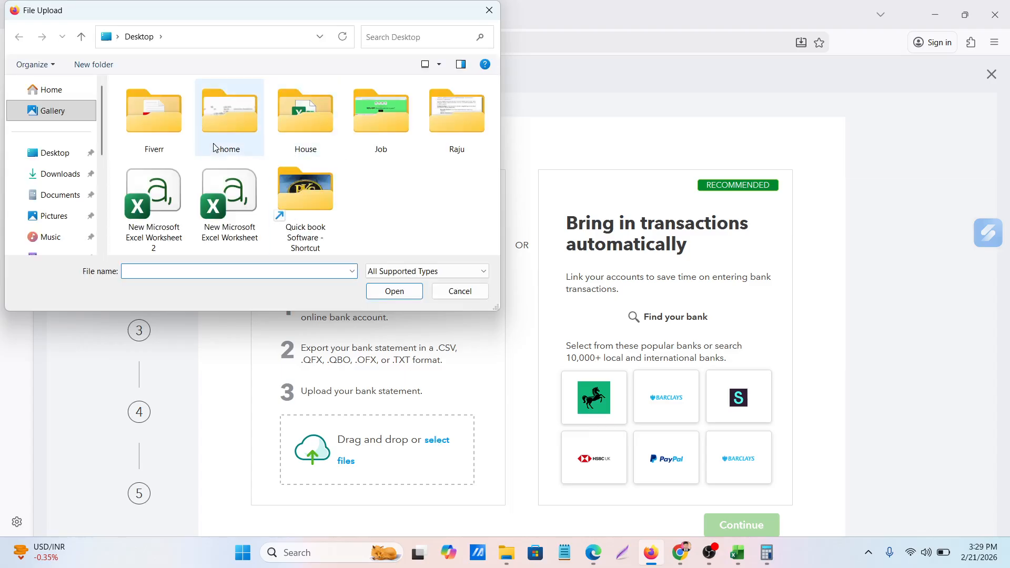
{"action": "left_click", "coordinate": [50, 178]}
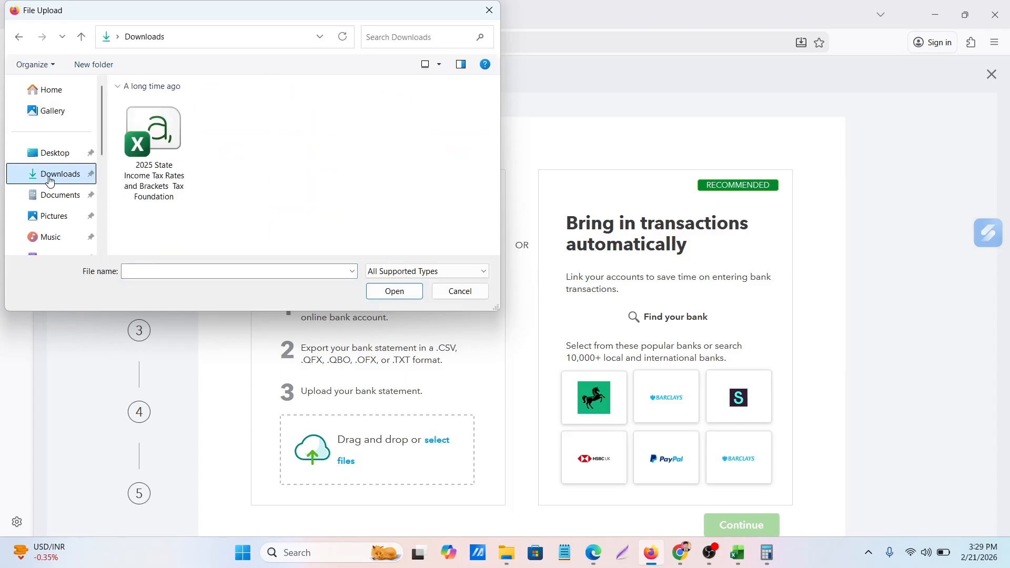
{"action": "left_click", "coordinate": [152, 138]}
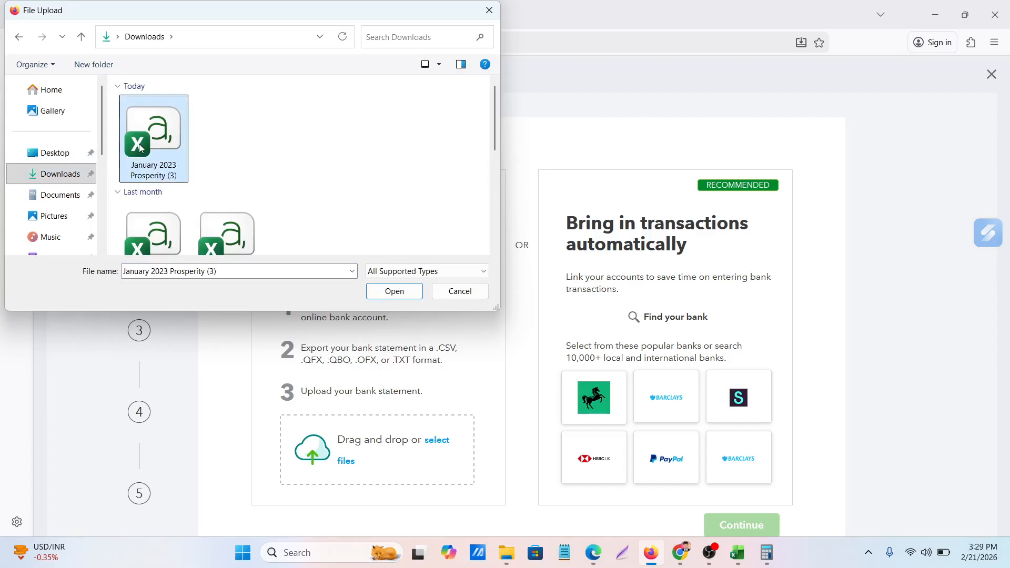
{"action": "left_click", "coordinate": [395, 292]}
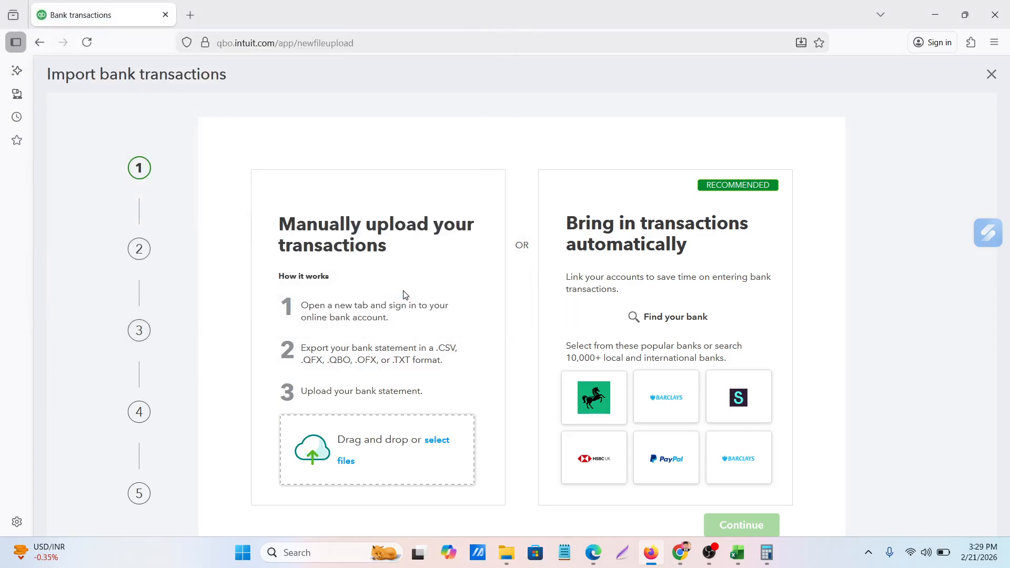
{"action": "scroll", "coordinate": [404, 295], "scroll_direction": "down", "scroll_amount": 2}
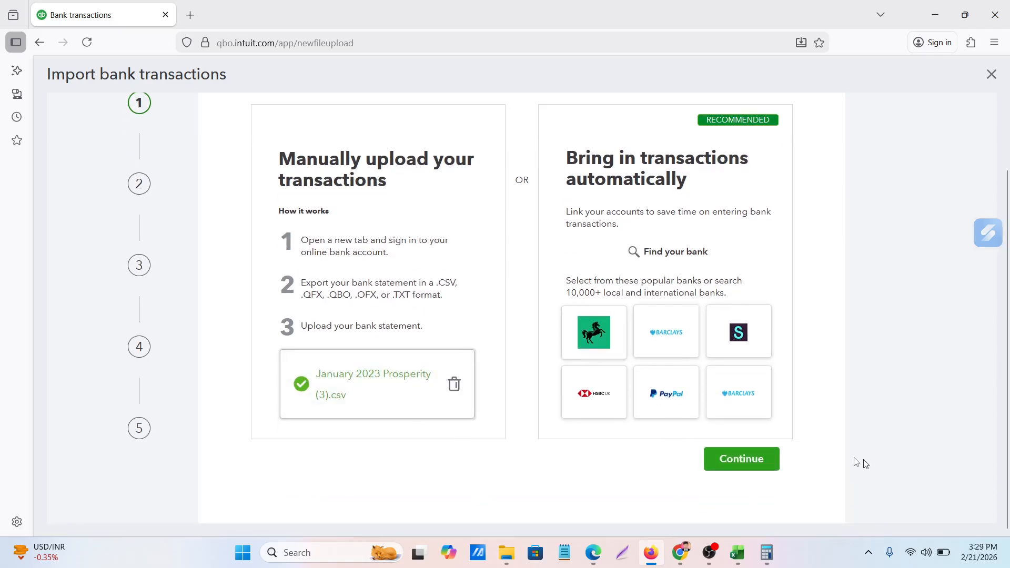
{"action": "left_click", "coordinate": [746, 461]}
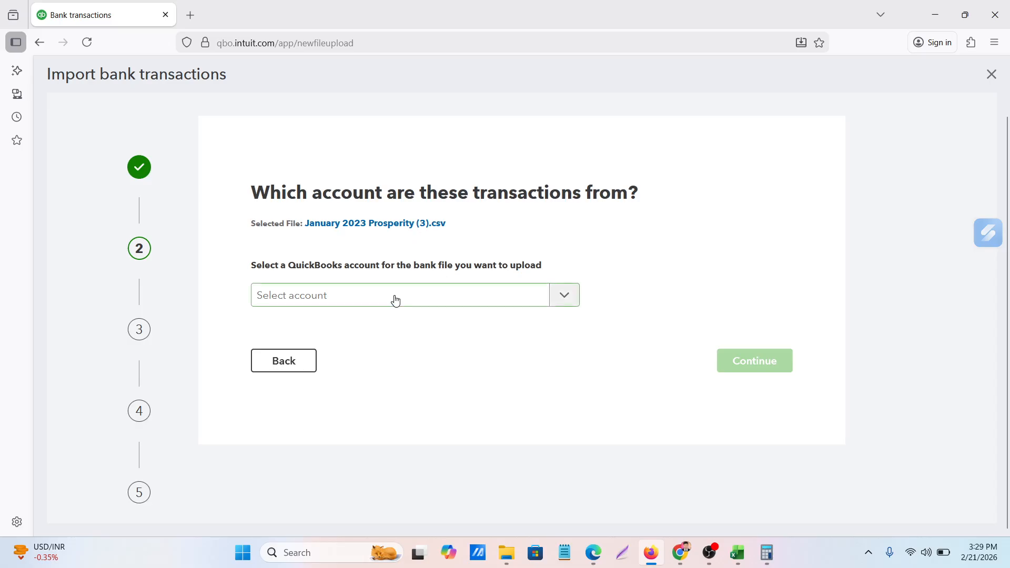
Add a new QuickBooks account for the bank file and name it Prosperity Bank Checking account
{"action": "left_click", "coordinate": [396, 300]}
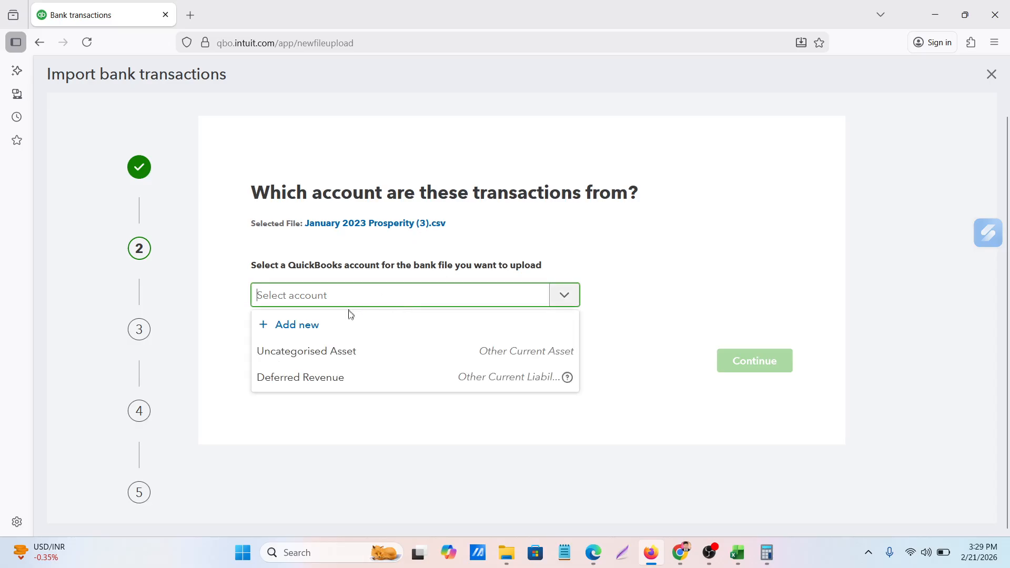
{"action": "left_click", "coordinate": [297, 329]}
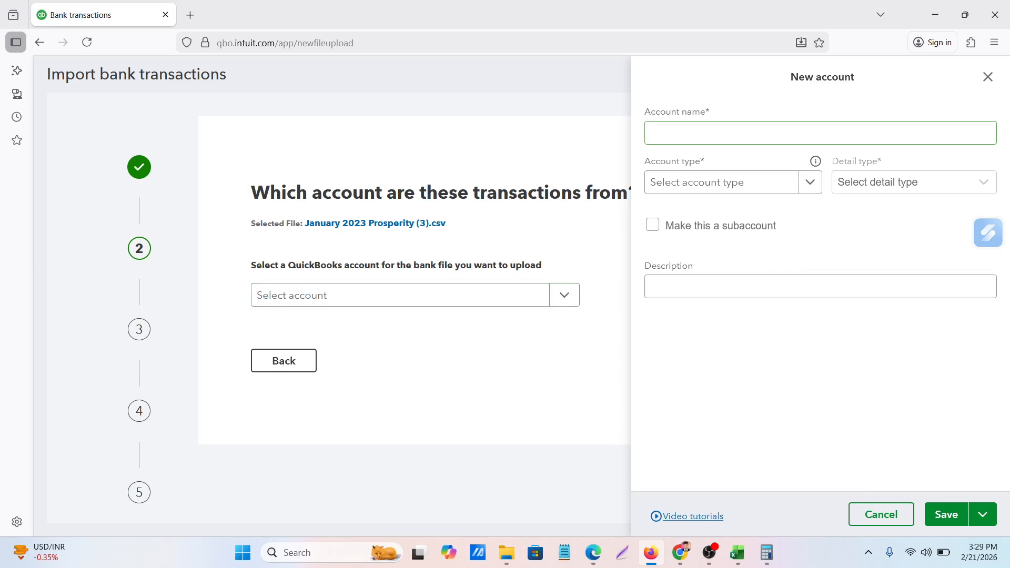
{"action": "left_click", "coordinate": [778, 133]}
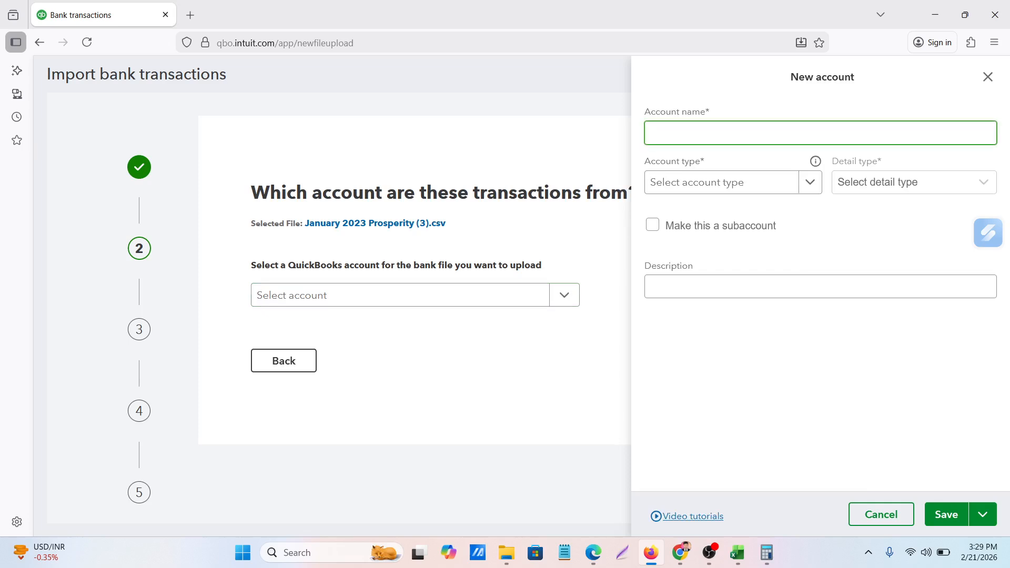
{"action": "type", "text": "Prosperity Bank Checking account"}
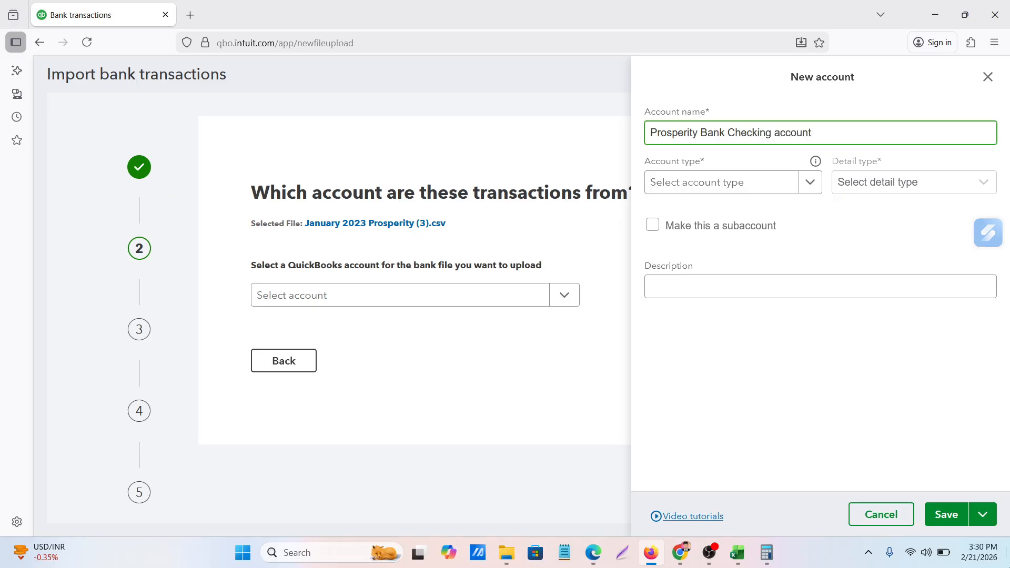
Set the new account's type to Cash at bank and in hand, save it and continue to the file setup
{"action": "left_click", "coordinate": [743, 182]}
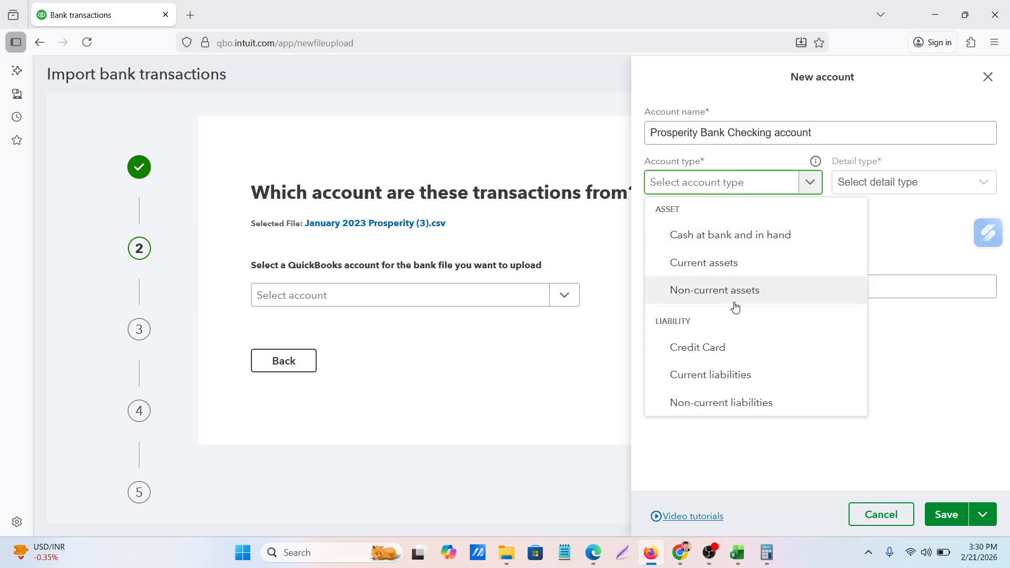
{"action": "left_click", "coordinate": [732, 239]}
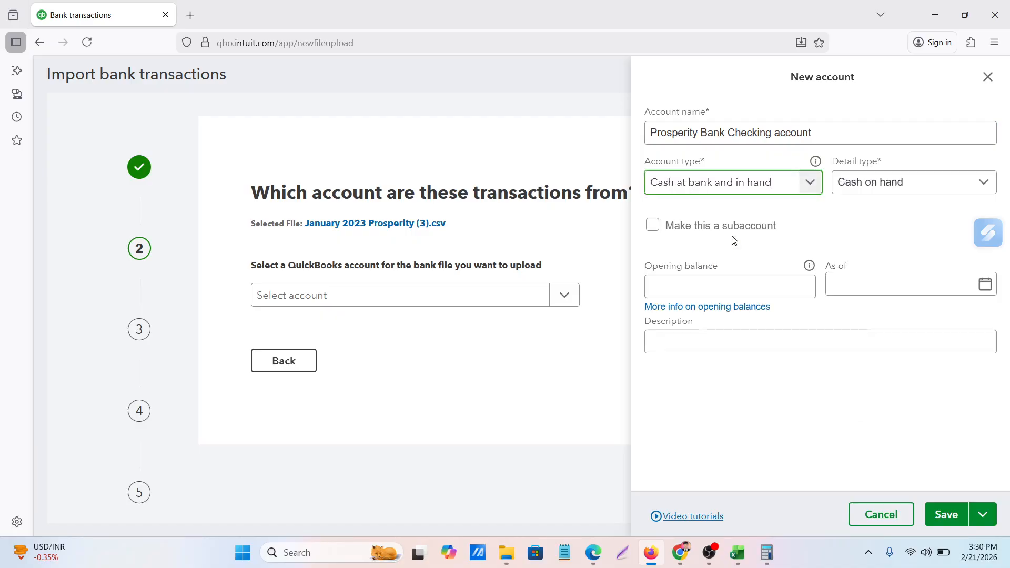
{"action": "left_click", "coordinate": [747, 181]}
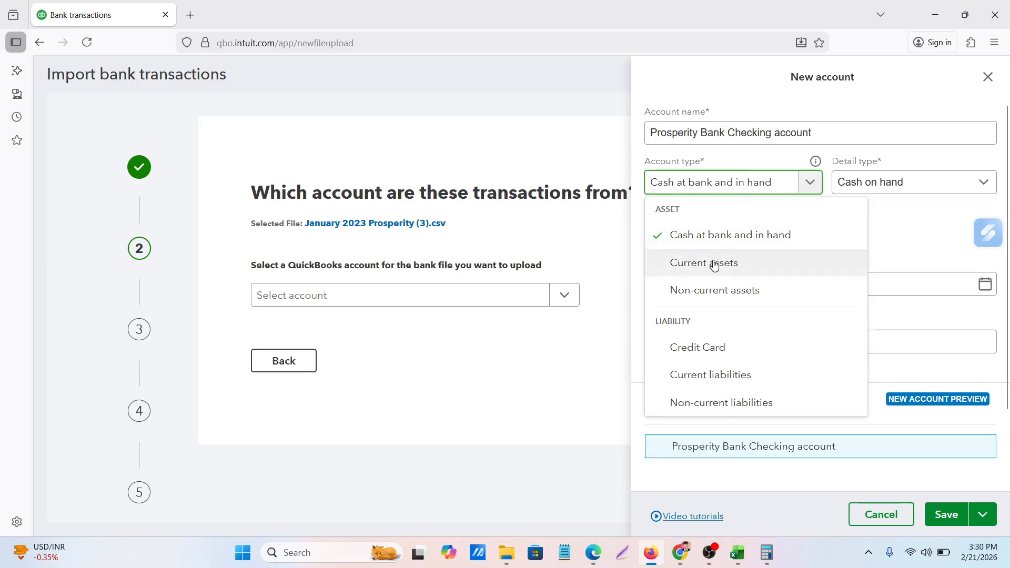
{"action": "left_click", "coordinate": [710, 183]}
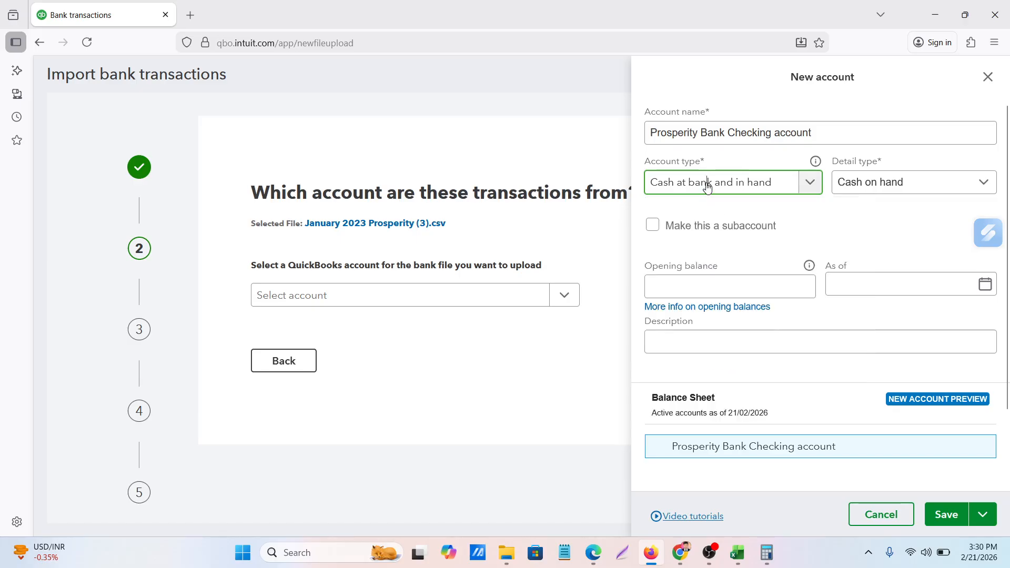
{"action": "left_click", "coordinate": [731, 291]}
{"action": "scroll", "coordinate": [695, 359], "scroll_direction": "down", "scroll_amount": 2}
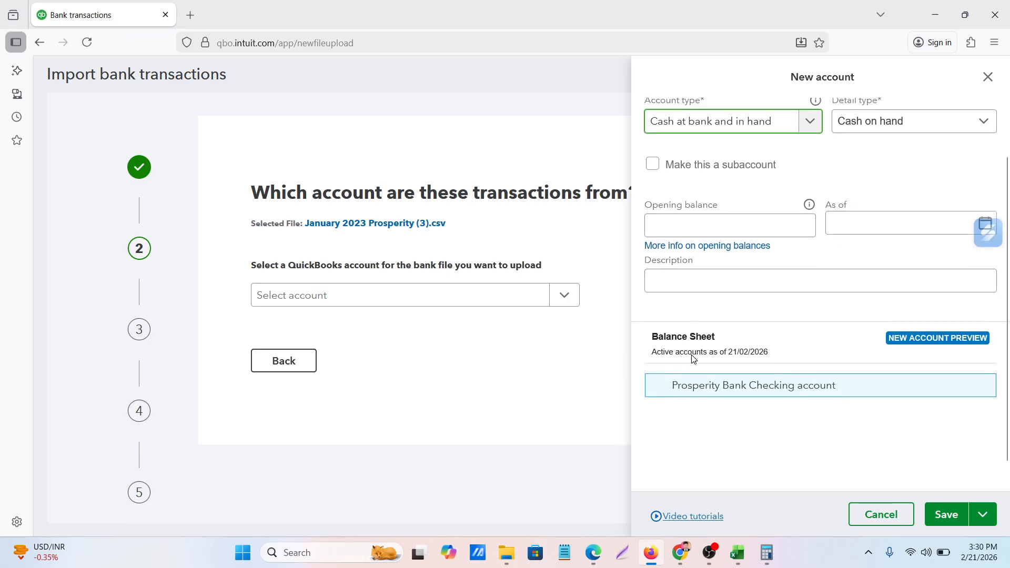
{"action": "scroll", "coordinate": [694, 359], "scroll_direction": "up", "scroll_amount": 2}
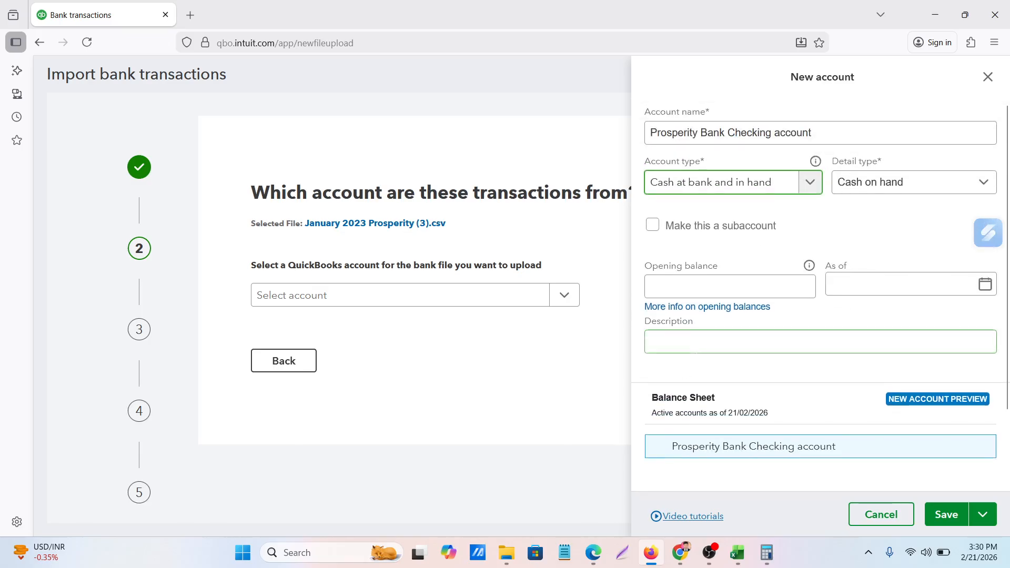
{"action": "scroll", "coordinate": [697, 357], "scroll_direction": "down", "scroll_amount": 2}
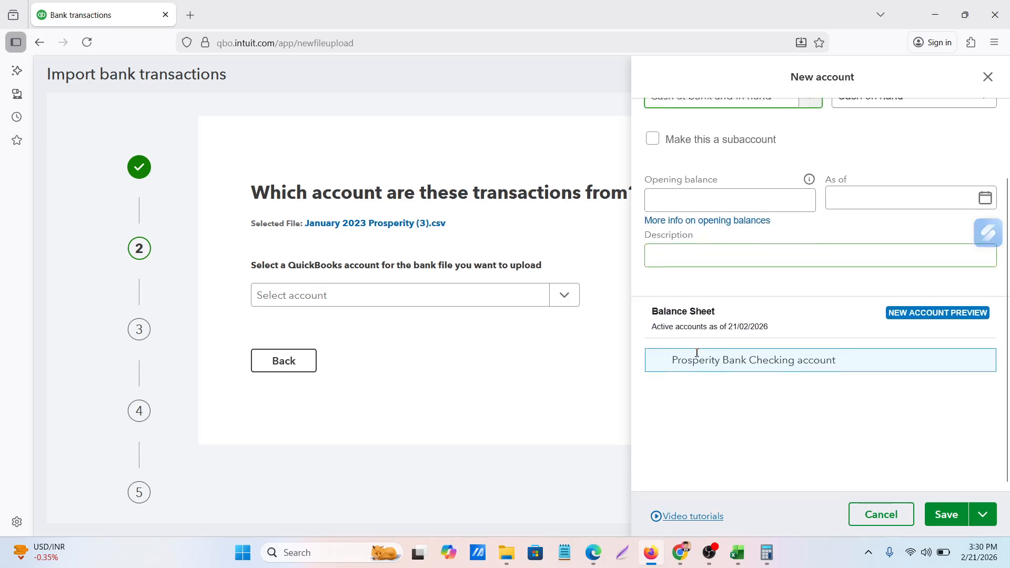
{"action": "left_click", "coordinate": [951, 519]}
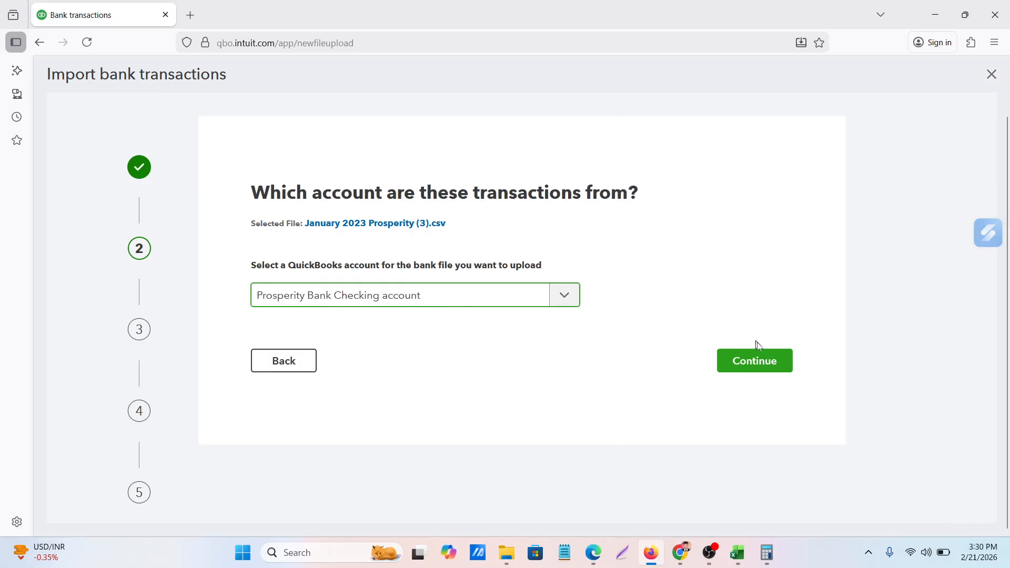
{"action": "left_click", "coordinate": [757, 356]}
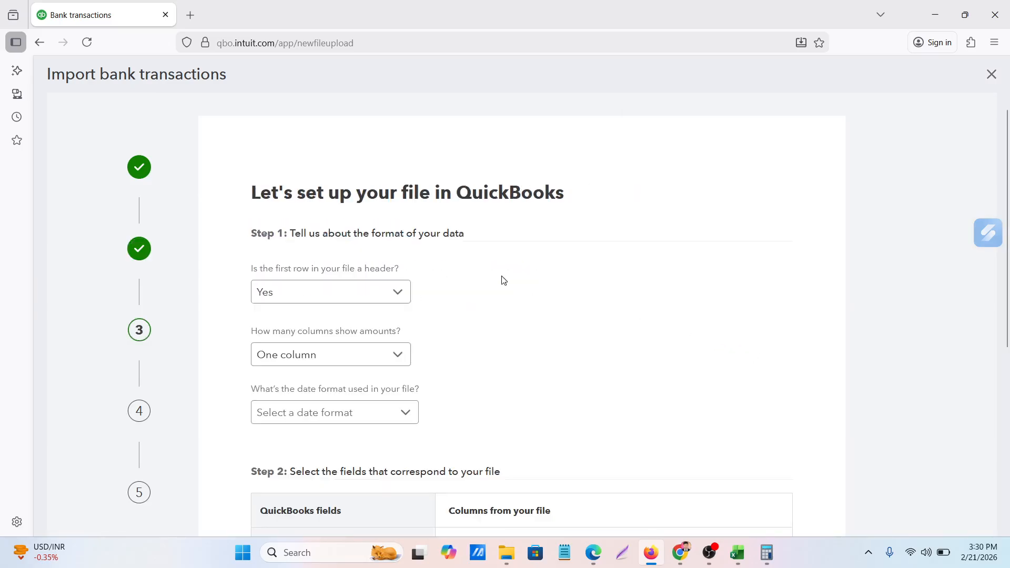
Review the file format questions, and switch to Excel to check whether the statement's first row is a header
{"action": "scroll", "coordinate": [517, 291], "scroll_direction": "down", "scroll_amount": 5}
{"action": "scroll", "coordinate": [518, 290], "scroll_direction": "up", "scroll_amount": 4}
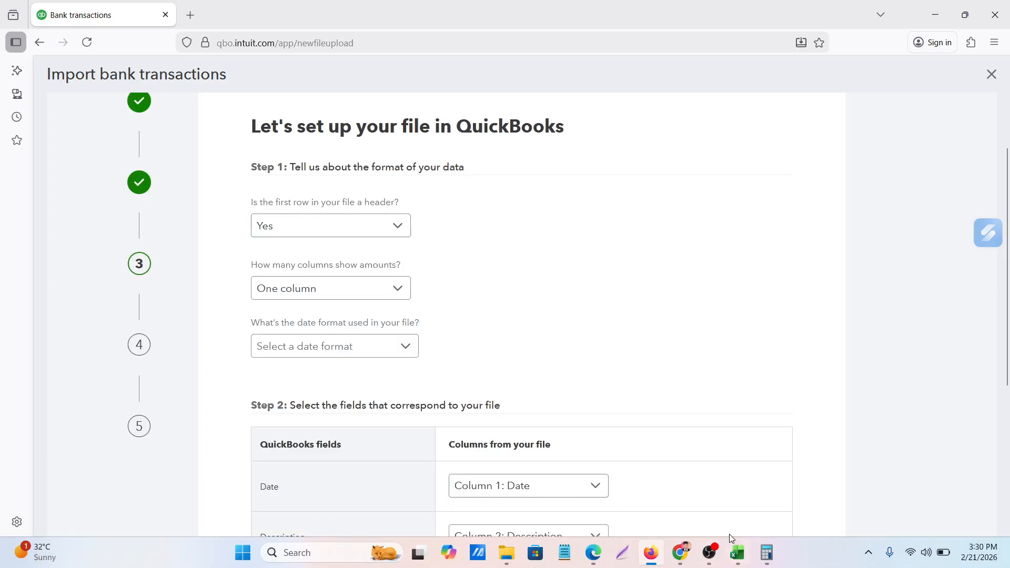
{"action": "left_click", "coordinate": [738, 552]}
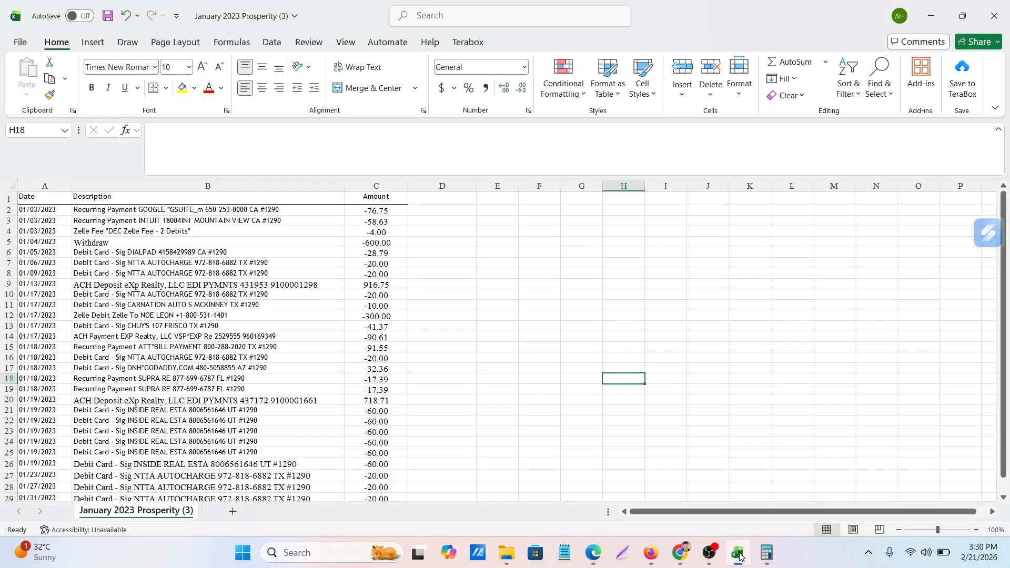
{"action": "left_click", "coordinate": [476, 264]}
{"action": "left_click", "coordinate": [2, 196]}
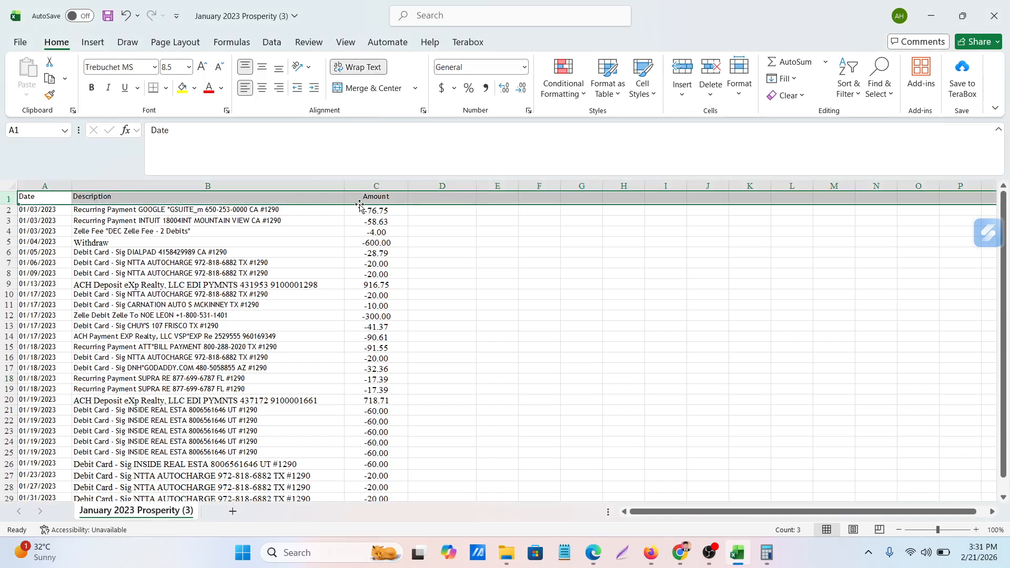
{"action": "left_click", "coordinate": [467, 241]}
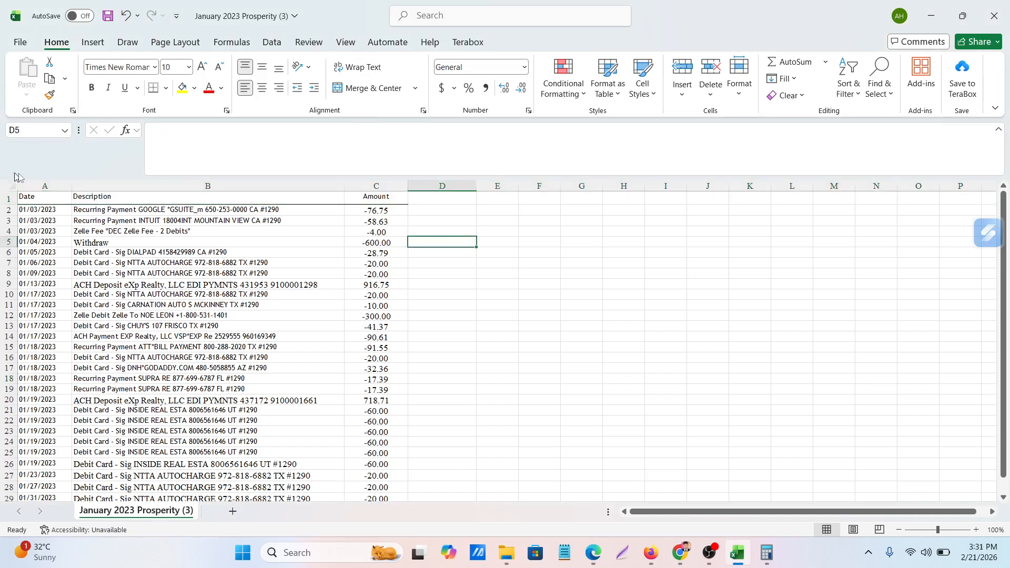
Insert a blank row above the header row of the statement sheet and delete it again
{"action": "left_click", "coordinate": [7, 196]}
{"action": "right_click", "coordinate": [7, 196]}
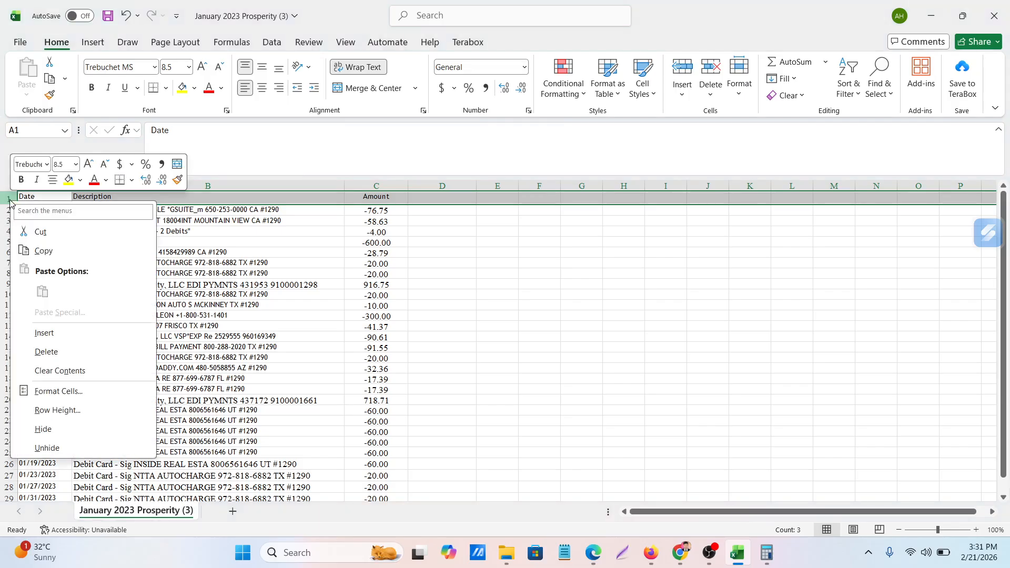
{"action": "left_click", "coordinate": [44, 333]}
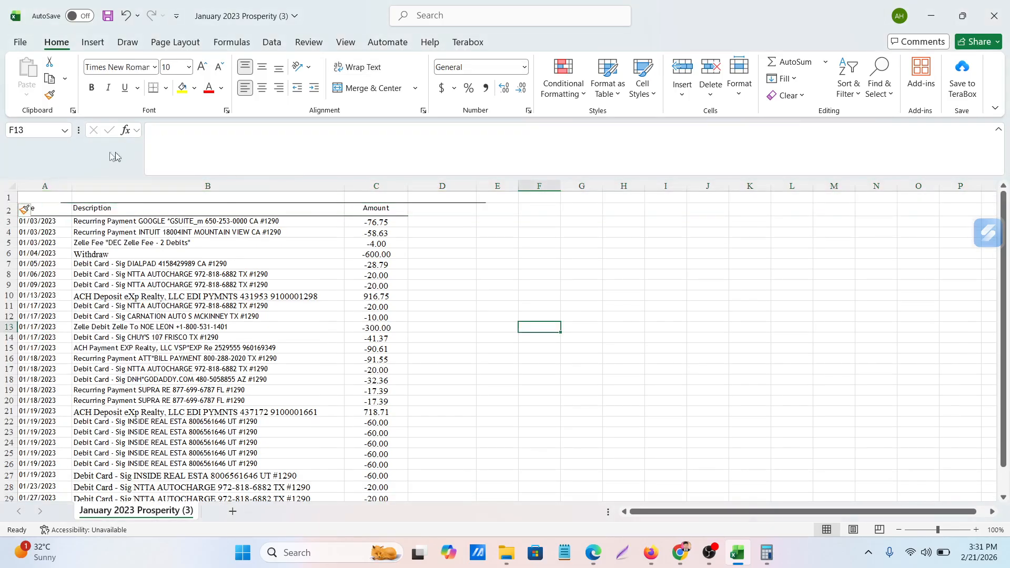
{"action": "left_click", "coordinate": [8, 196]}
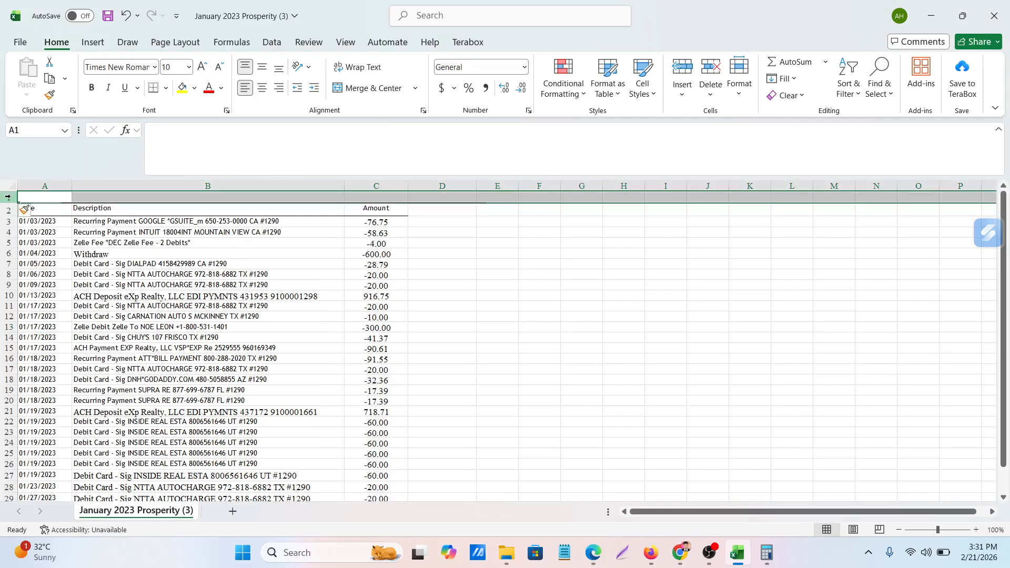
{"action": "right_click", "coordinate": [8, 196]}
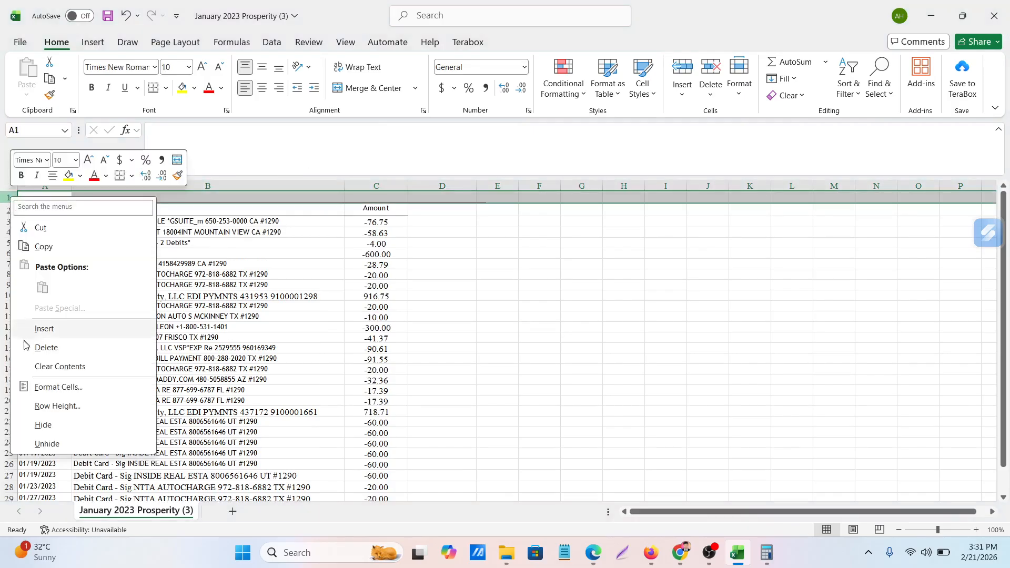
{"action": "left_click", "coordinate": [51, 349]}
{"action": "left_click", "coordinate": [648, 326]}
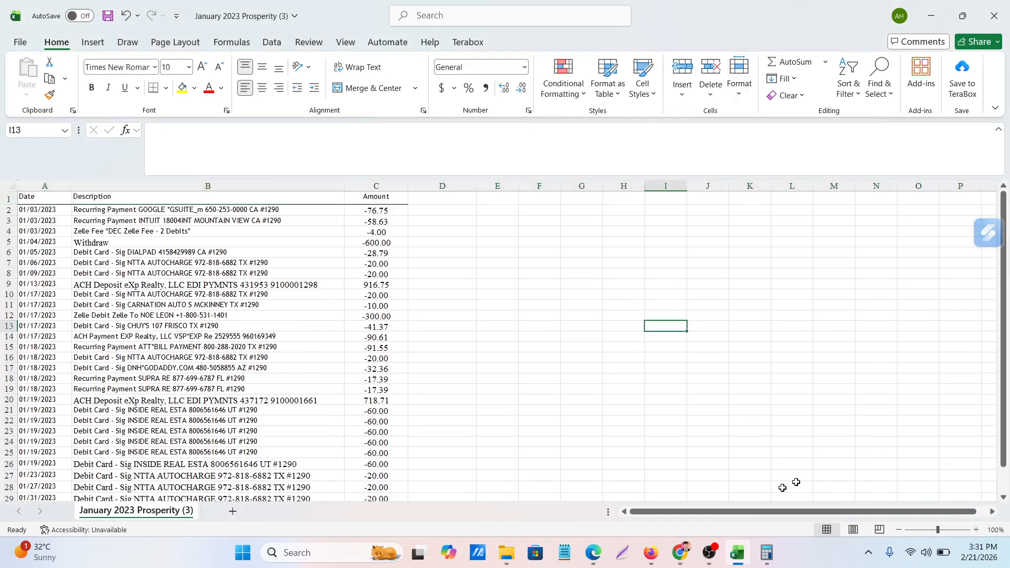
Return to Firefox, view the choices for the number of amount columns and compare them with the statement sheet in Excel
{"action": "left_click", "coordinate": [661, 559]}
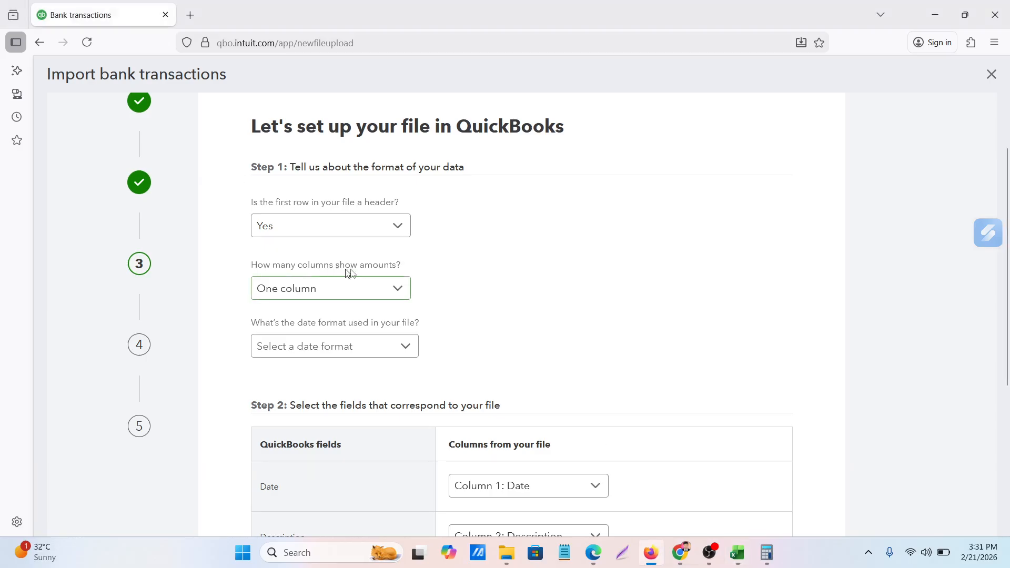
{"action": "left_click", "coordinate": [370, 294]}
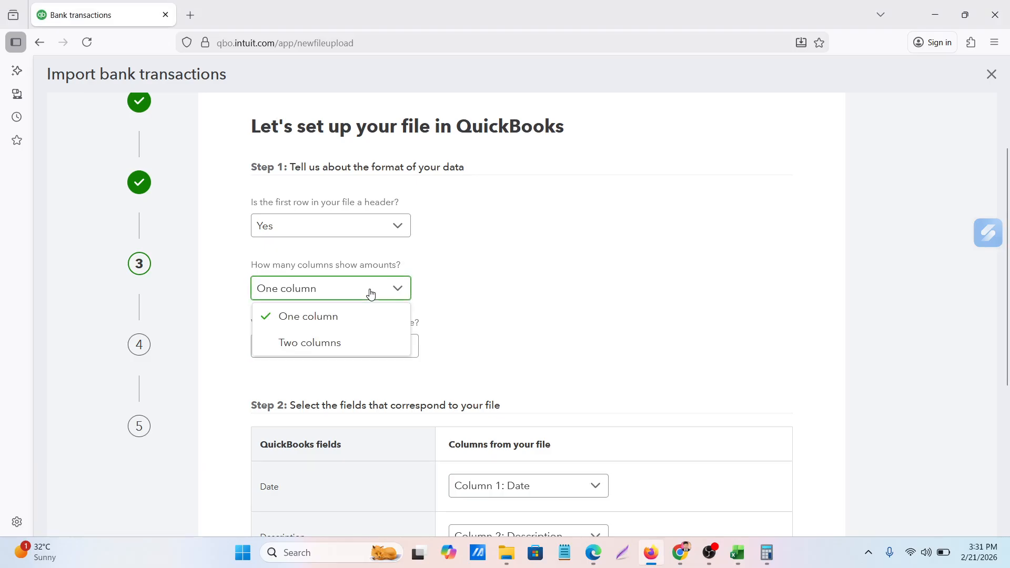
{"action": "left_click", "coordinate": [371, 293]}
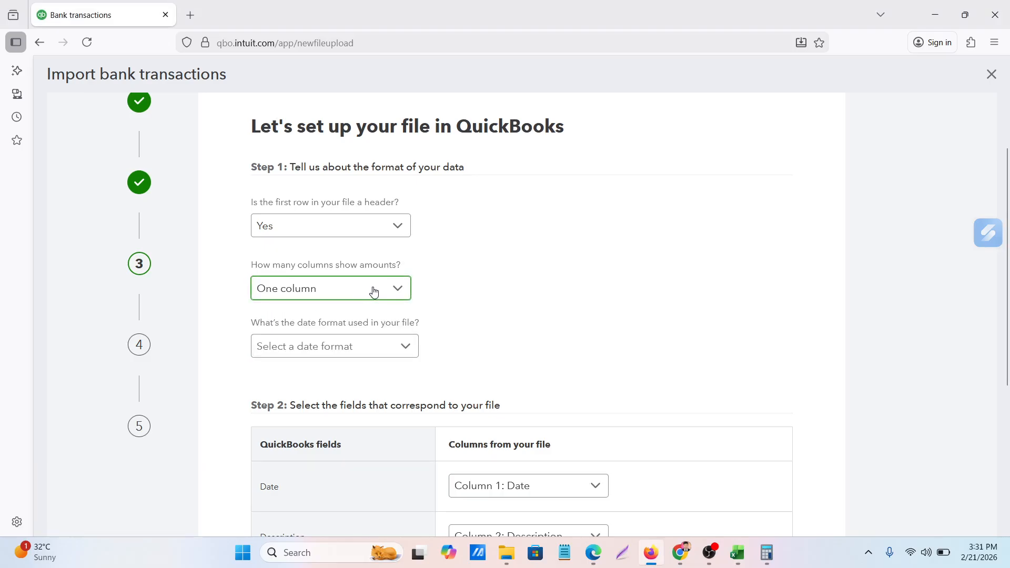
{"action": "left_click", "coordinate": [739, 555]}
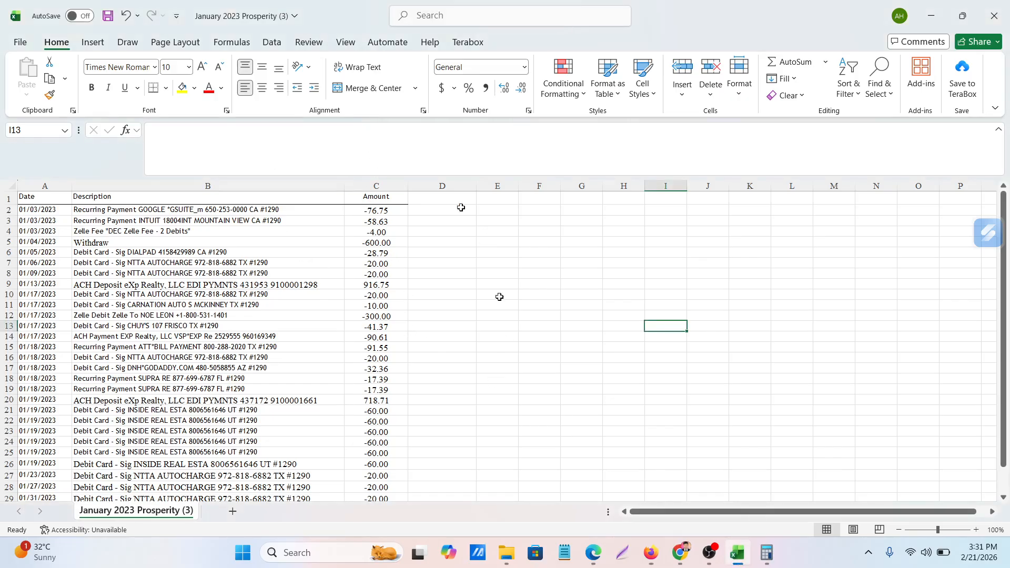
{"action": "left_click", "coordinate": [652, 552]}
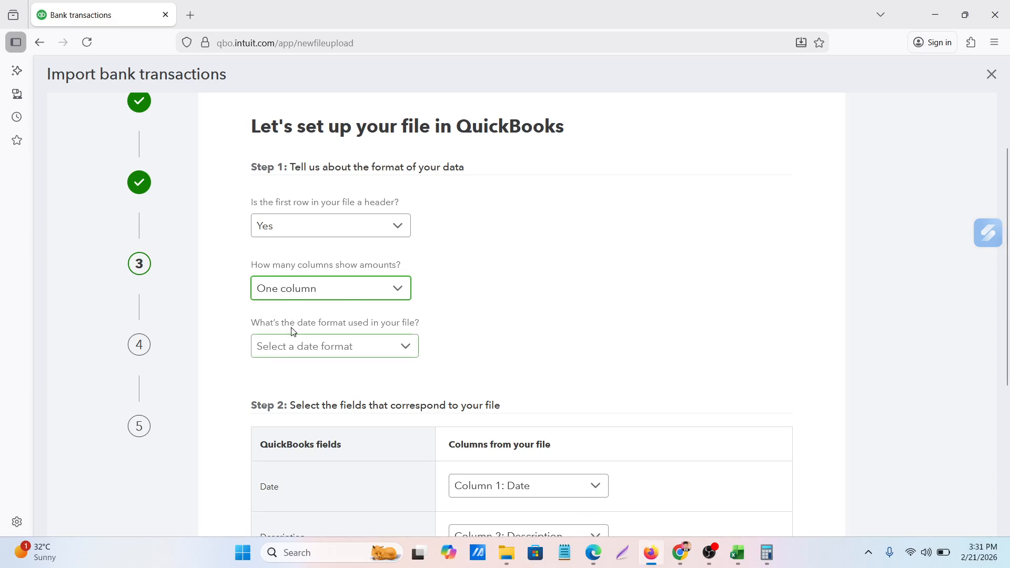
Check the date style in the Excel statement sheet and set the file's date format to MM/dd/yyyy
{"action": "left_click", "coordinate": [331, 346]}
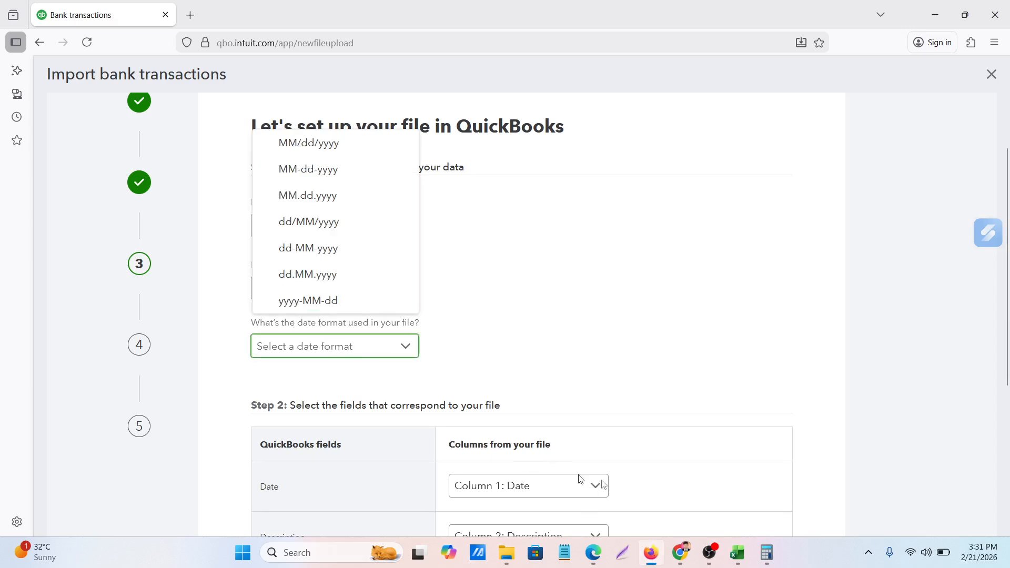
{"action": "left_click", "coordinate": [747, 561]}
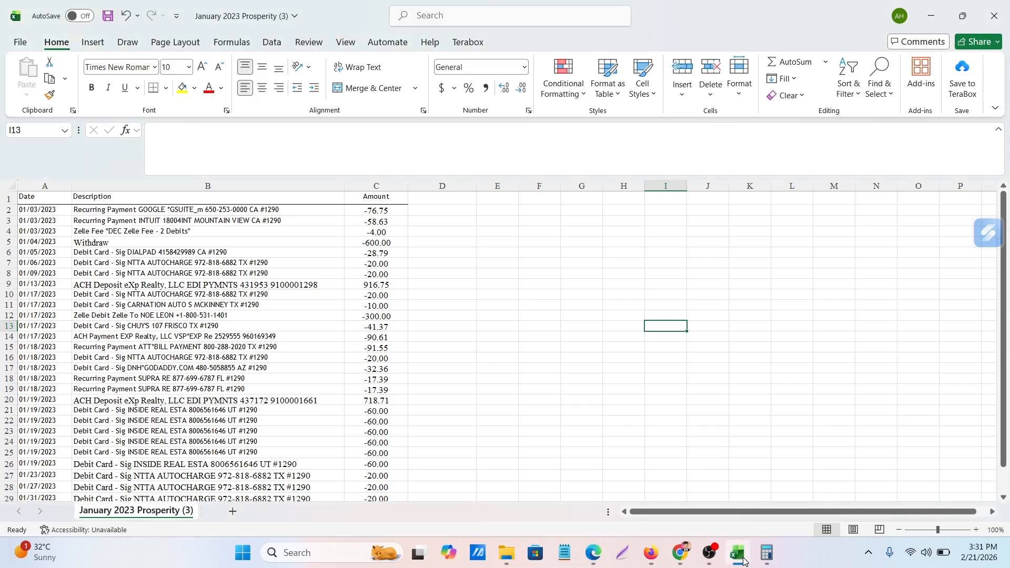
{"action": "left_click", "coordinate": [743, 561]}
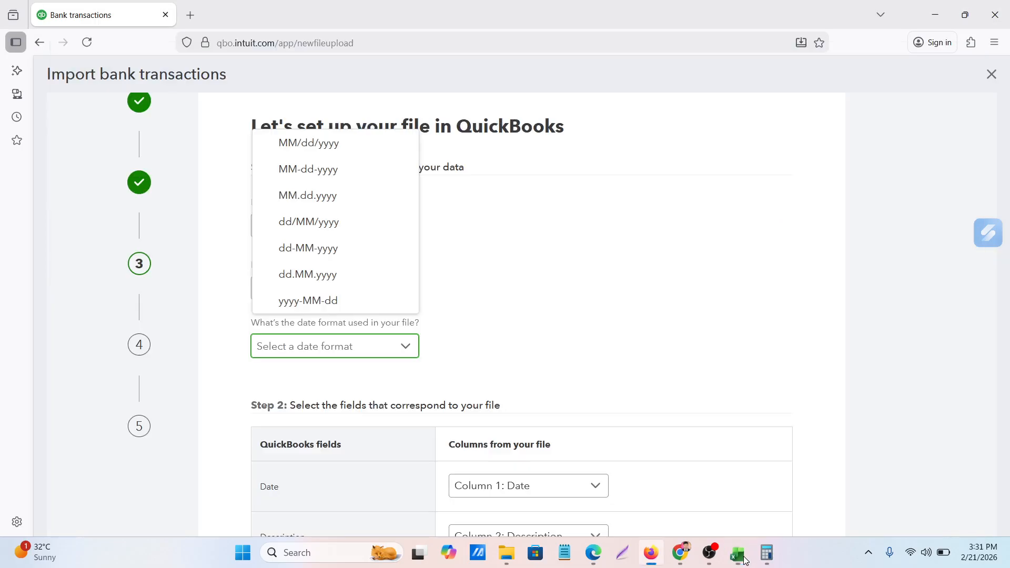
{"action": "left_click", "coordinate": [289, 143]}
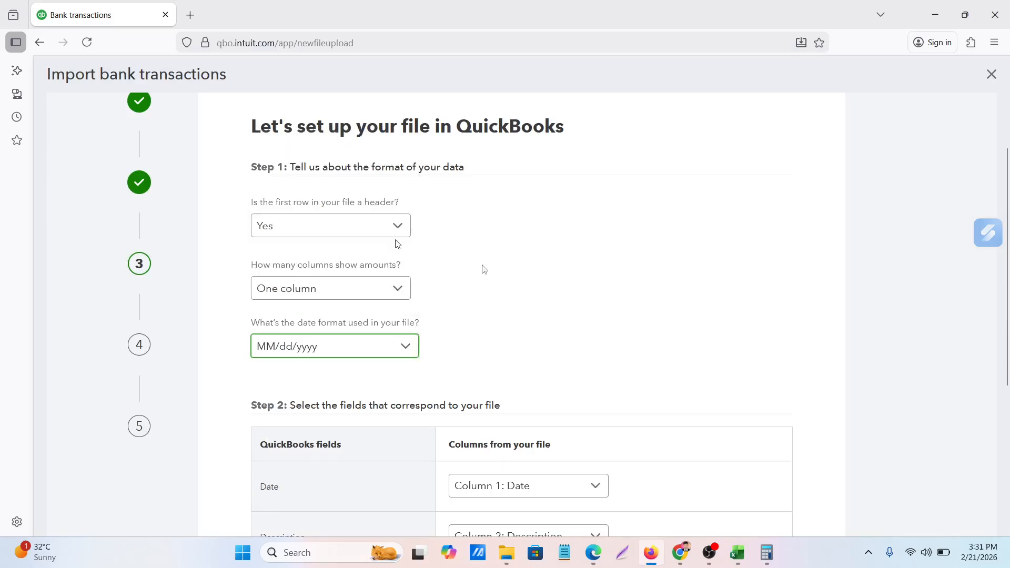
Compare the Date, Description and Amount column mapping with the Excel sheet, and continue to the transaction verification
{"action": "scroll", "coordinate": [586, 311], "scroll_direction": "down", "scroll_amount": 3}
{"action": "scroll", "coordinate": [586, 311], "scroll_direction": "down", "scroll_amount": 2}
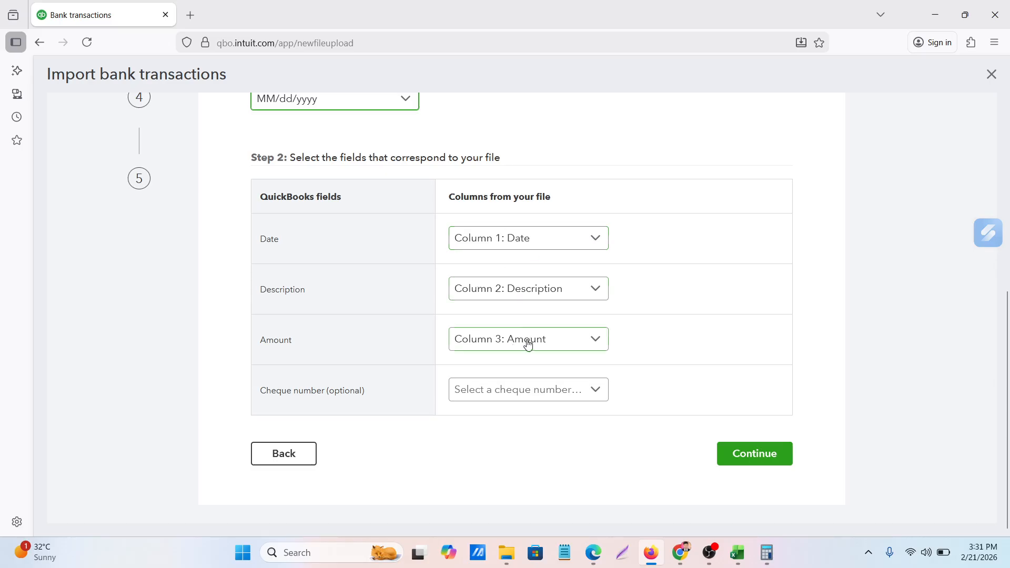
{"action": "left_click", "coordinate": [737, 552]}
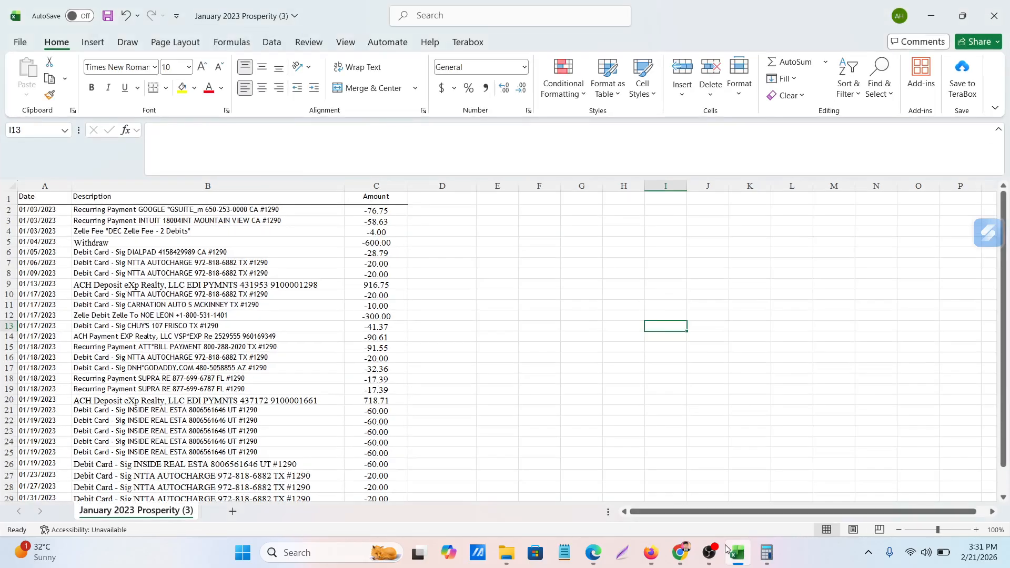
{"action": "left_click", "coordinate": [650, 552]}
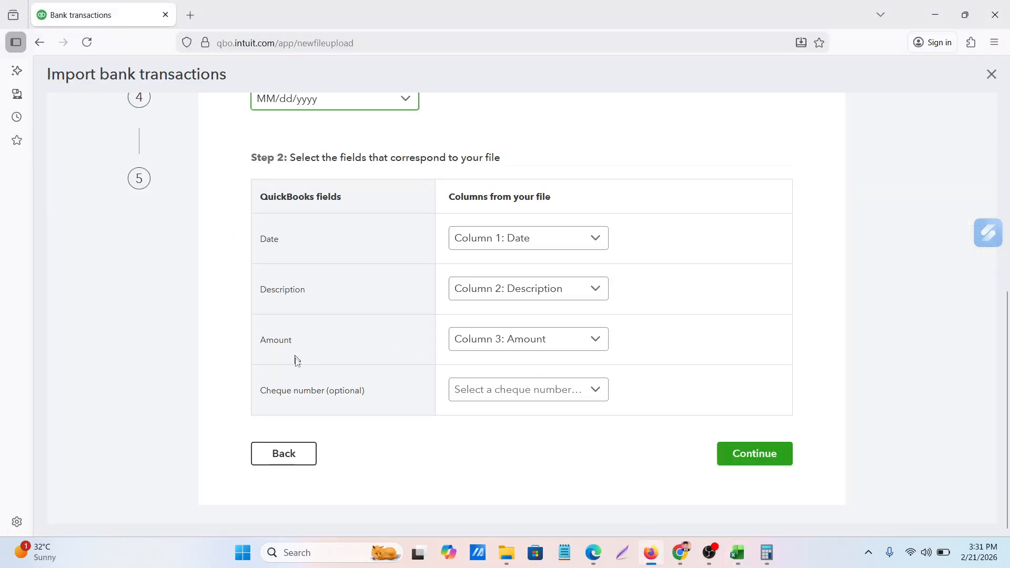
{"action": "left_click", "coordinate": [759, 455]}
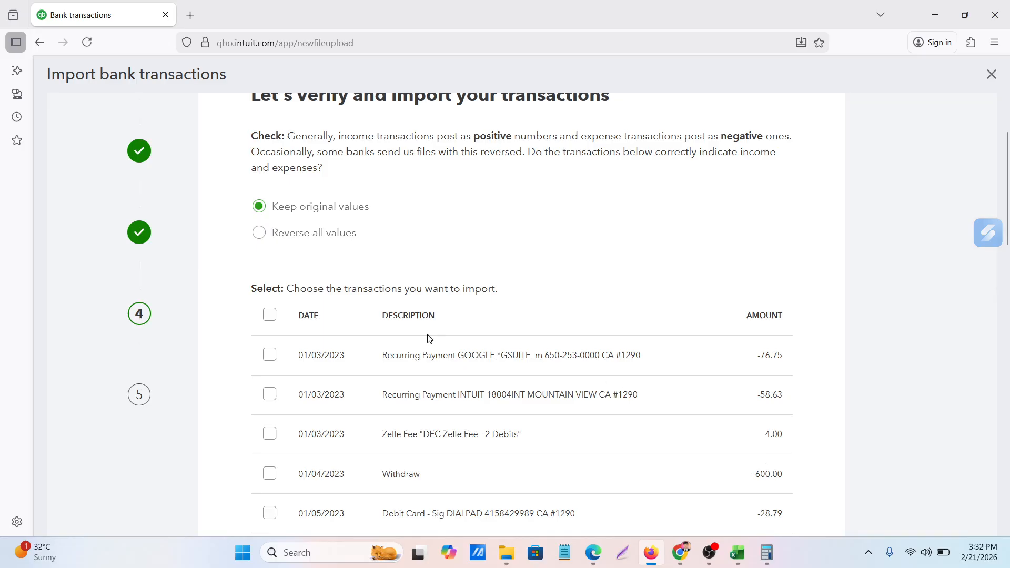
Review the sign option and the list of transactions offered for import
{"action": "scroll", "coordinate": [430, 337], "scroll_direction": "up", "scroll_amount": 2}
{"action": "scroll", "coordinate": [430, 337], "scroll_direction": "down", "scroll_amount": 5}
{"action": "scroll", "coordinate": [430, 337], "scroll_direction": "down", "scroll_amount": 8}
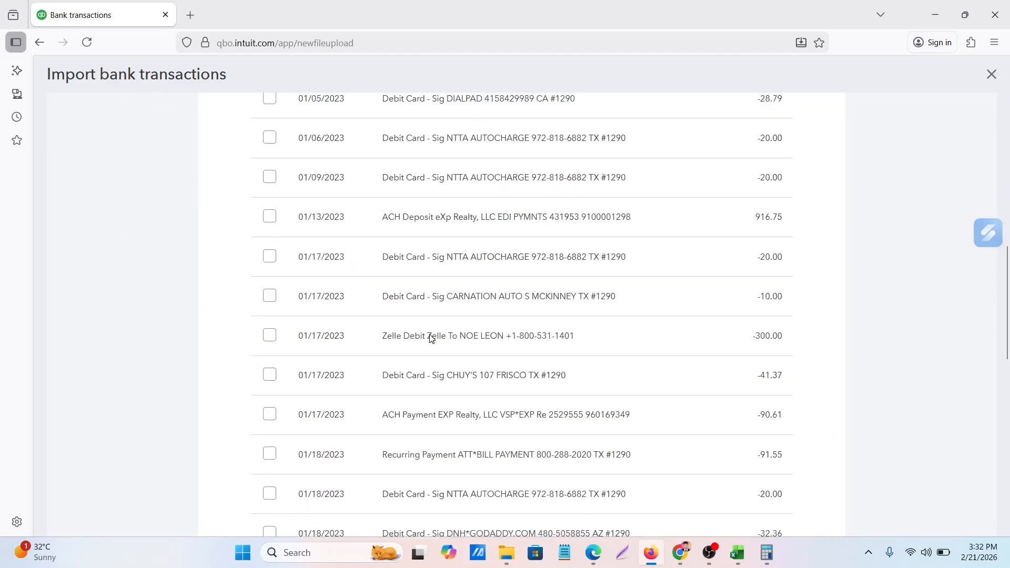
{"action": "scroll", "coordinate": [433, 338], "scroll_direction": "up", "scroll_amount": 5}
{"action": "scroll", "coordinate": [433, 338], "scroll_direction": "up", "scroll_amount": 5}
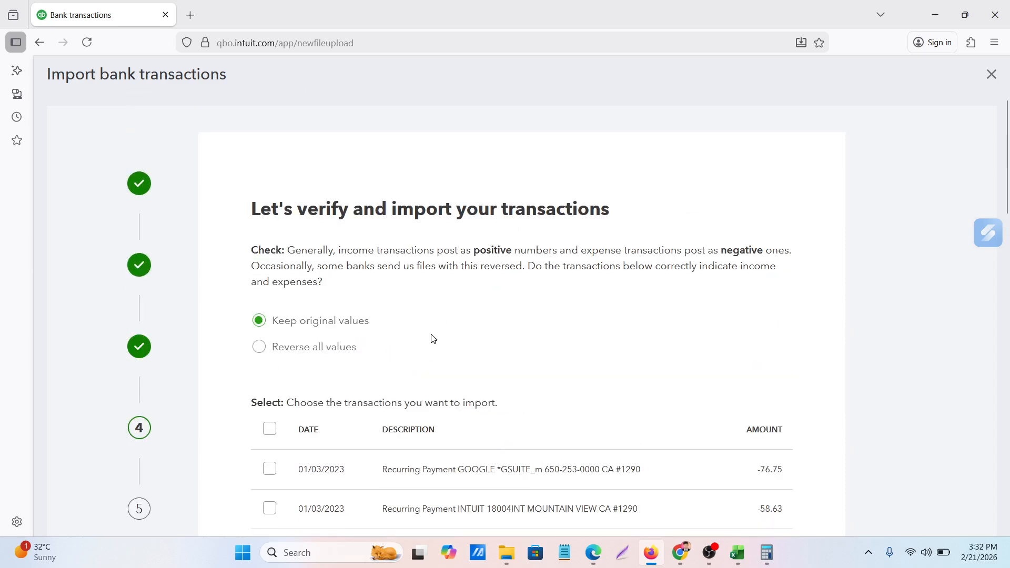
{"action": "scroll", "coordinate": [433, 338], "scroll_direction": "down", "scroll_amount": 15}
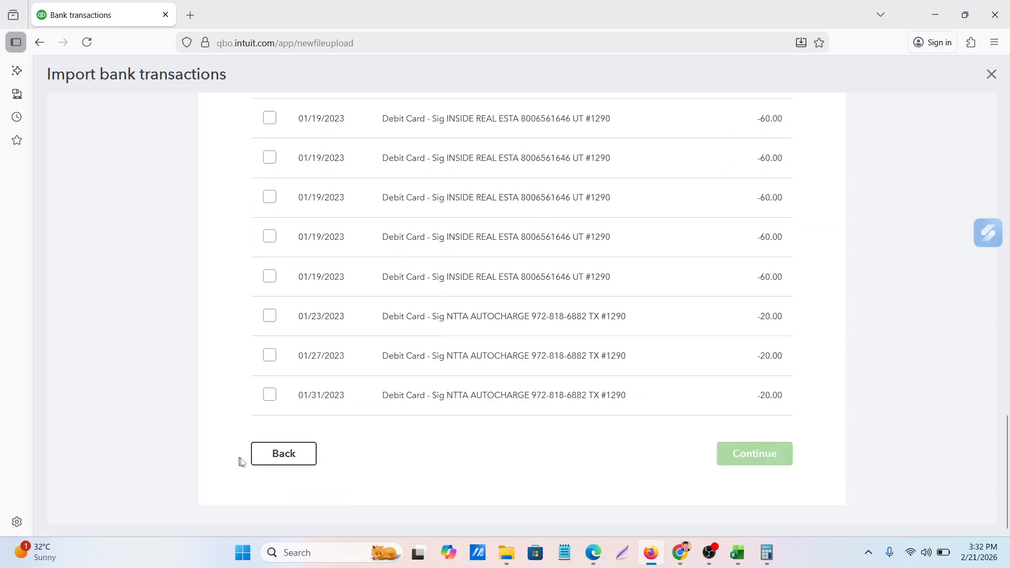
Go back to the file setup, recheck the format answers and column mapping, and continue to the verification again
{"action": "left_click", "coordinate": [279, 457]}
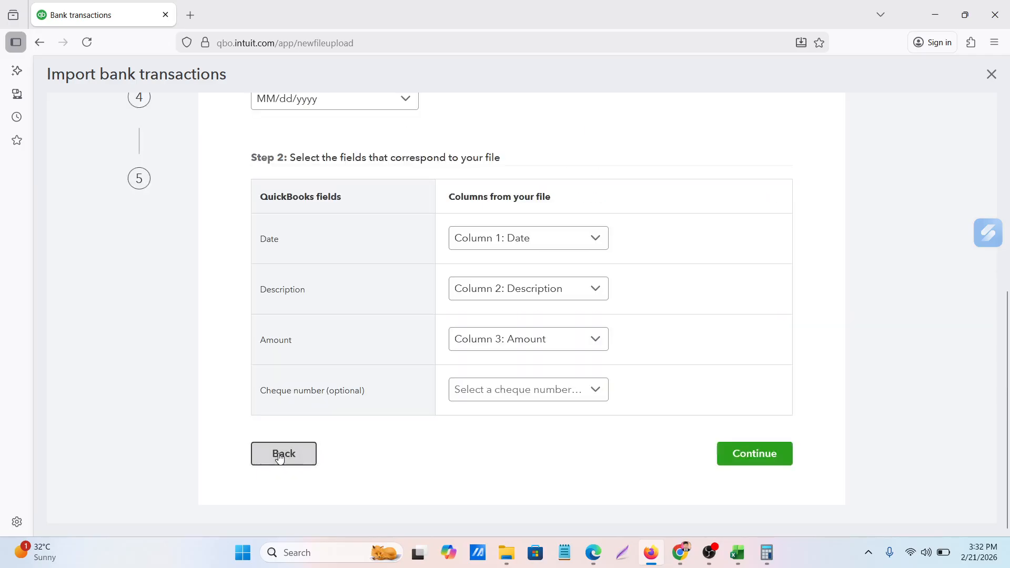
{"action": "scroll", "coordinate": [510, 296], "scroll_direction": "up", "scroll_amount": 5}
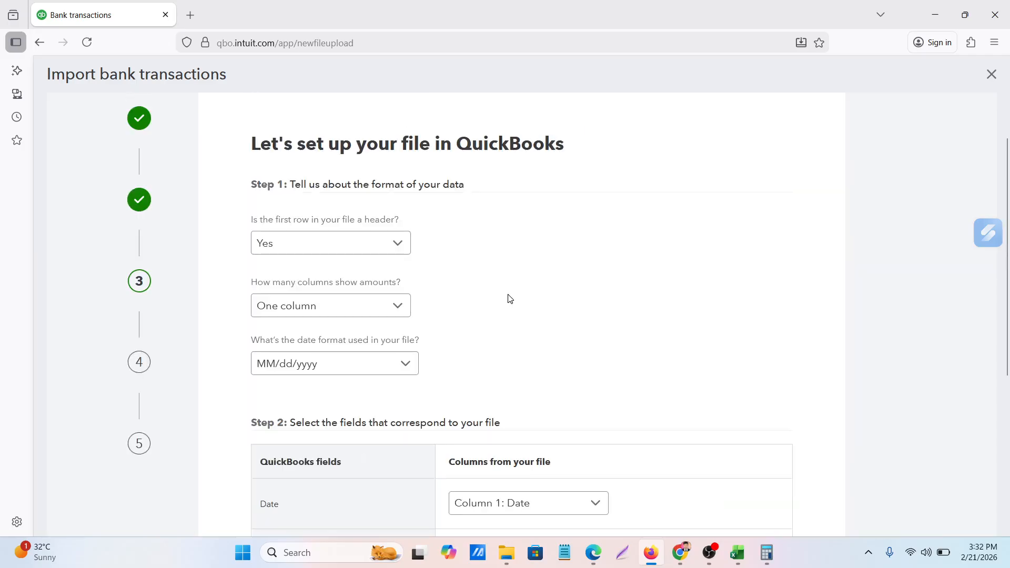
{"action": "scroll", "coordinate": [304, 248], "scroll_direction": "down", "scroll_amount": 1}
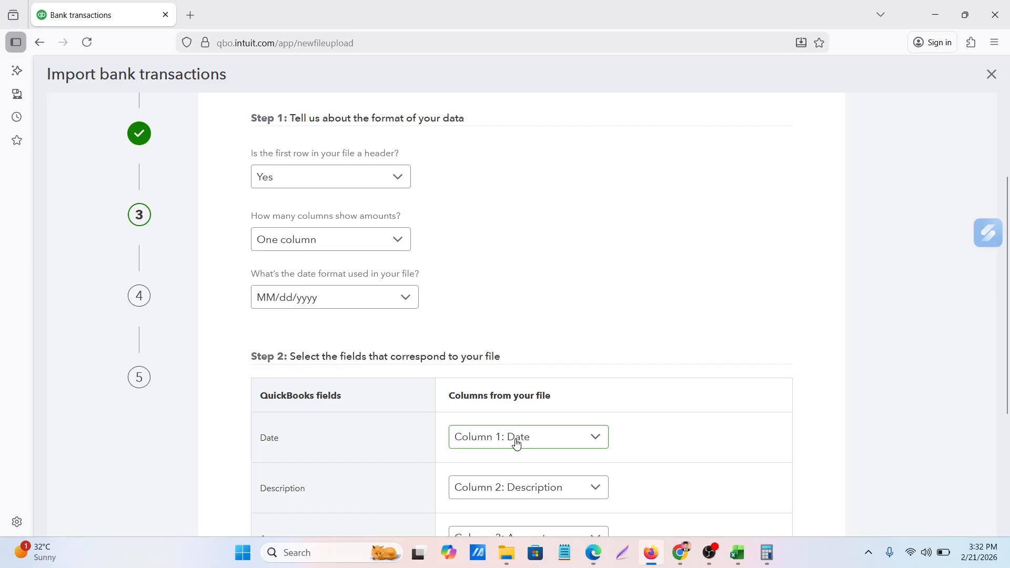
{"action": "scroll", "coordinate": [517, 444], "scroll_direction": "down", "scroll_amount": 3}
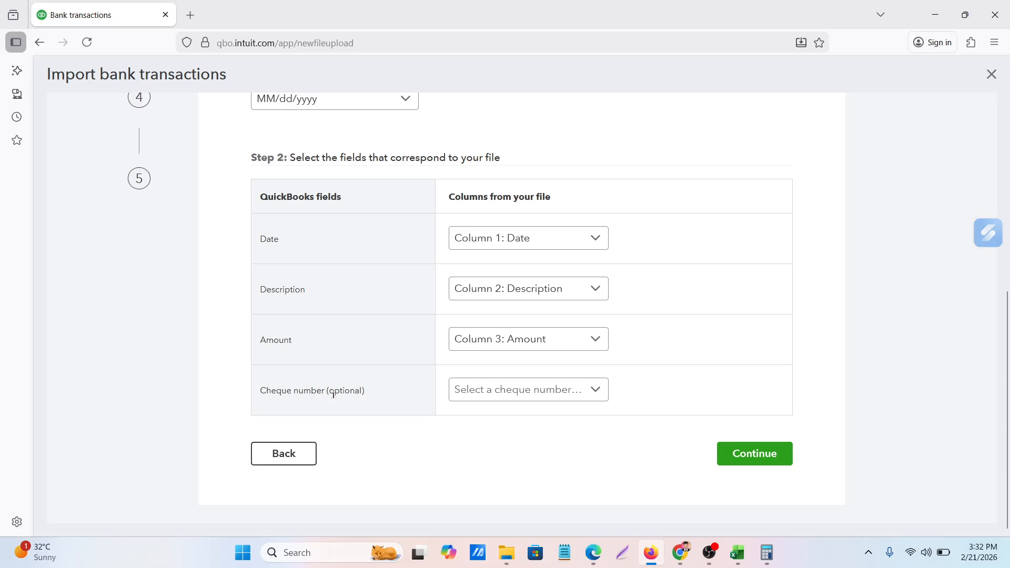
{"action": "left_click_drag", "start_coordinate": [333, 394], "coordinate": [362, 401]}
{"action": "scroll", "coordinate": [526, 348], "scroll_direction": "up", "scroll_amount": 1}
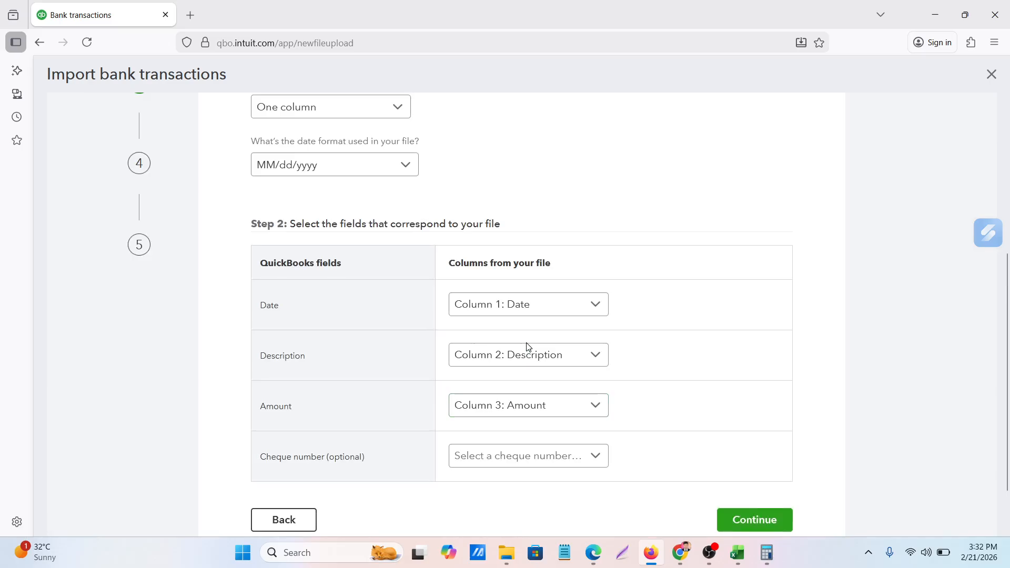
{"action": "scroll", "coordinate": [542, 359], "scroll_direction": "down", "scroll_amount": 1}
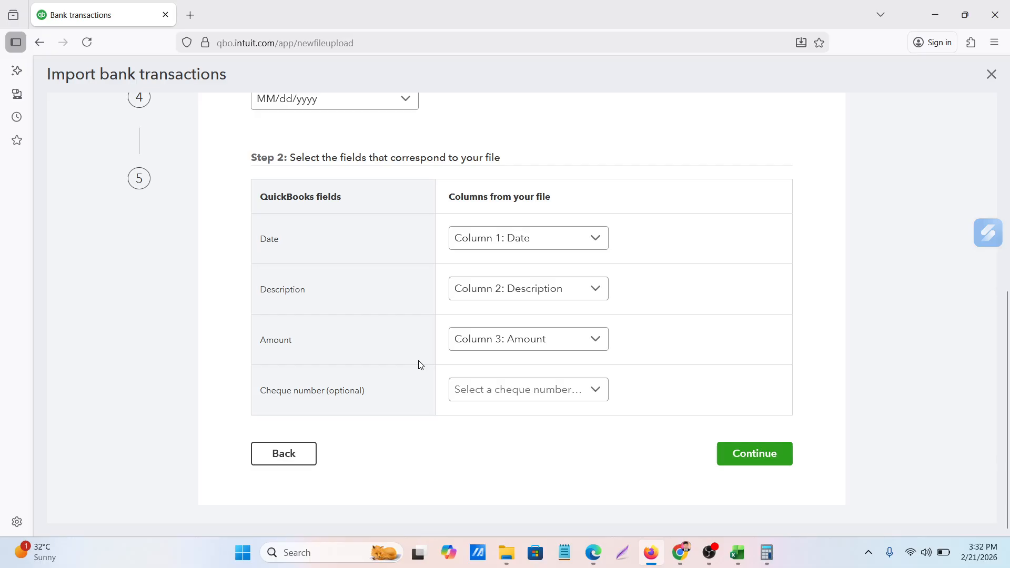
{"action": "scroll", "coordinate": [421, 364], "scroll_direction": "up", "scroll_amount": 3}
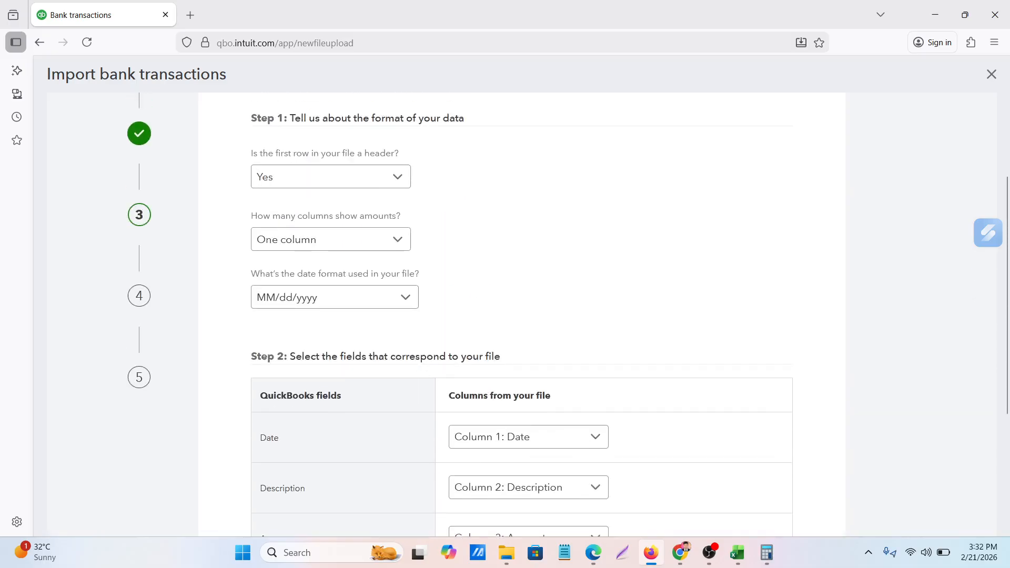
{"action": "scroll", "coordinate": [421, 364], "scroll_direction": "down", "scroll_amount": 3}
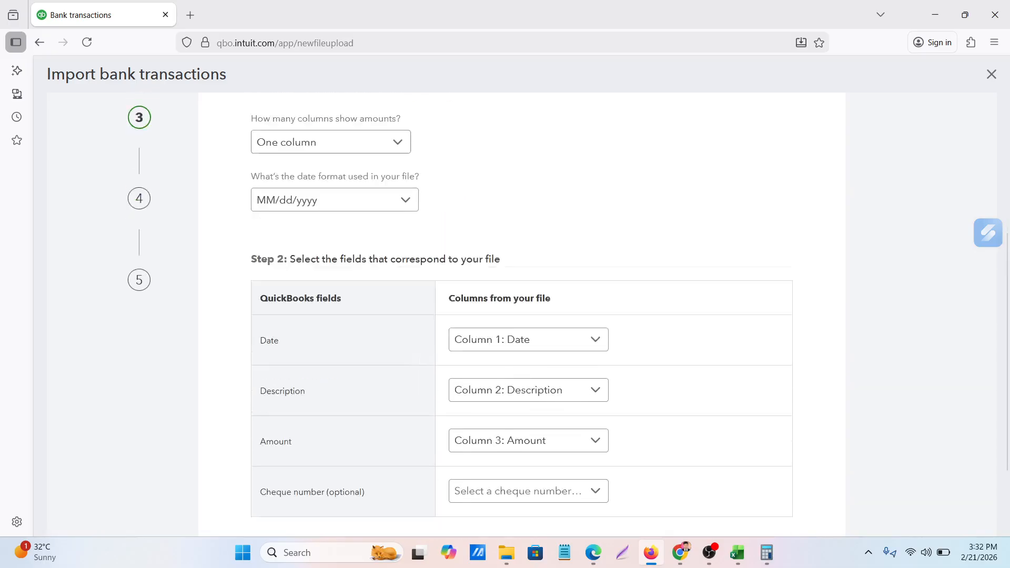
{"action": "left_click", "coordinate": [771, 460]}
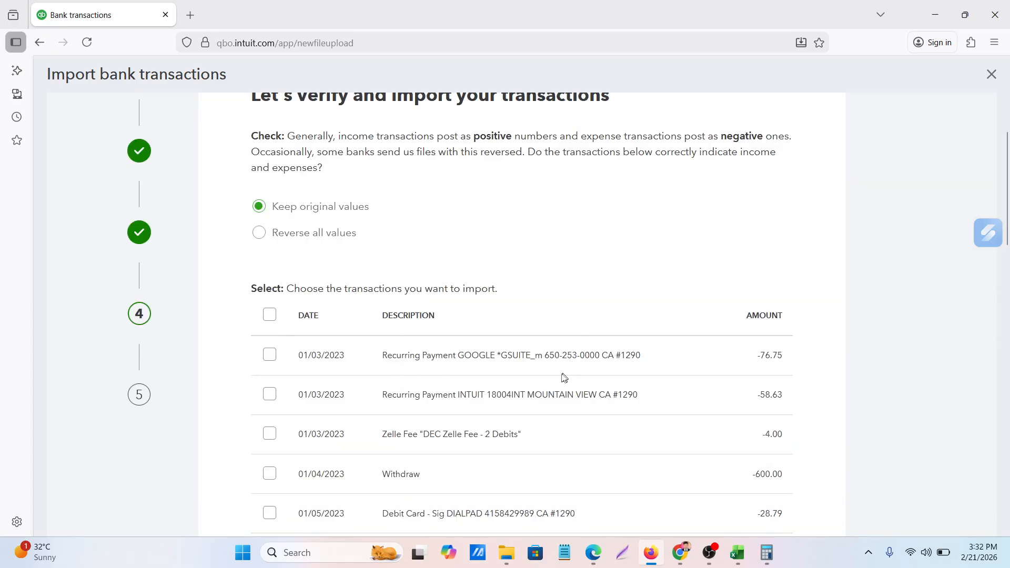
Look through the transaction list and select all transactions for import, keeping the original values
{"action": "scroll", "coordinate": [322, 349], "scroll_direction": "up", "scroll_amount": 2}
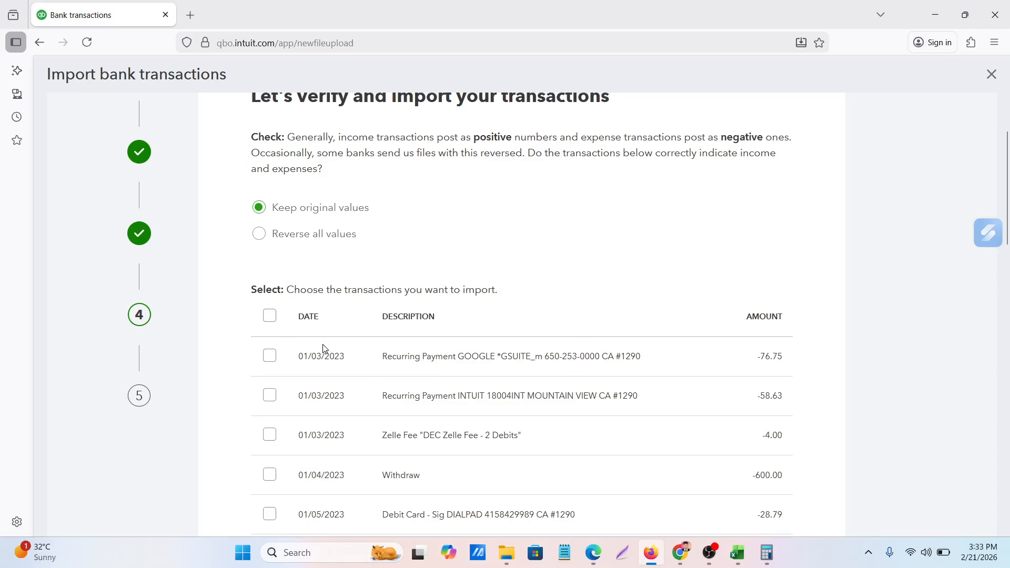
{"action": "scroll", "coordinate": [324, 349], "scroll_direction": "down", "scroll_amount": 3}
{"action": "scroll", "coordinate": [324, 350], "scroll_direction": "down", "scroll_amount": 1}
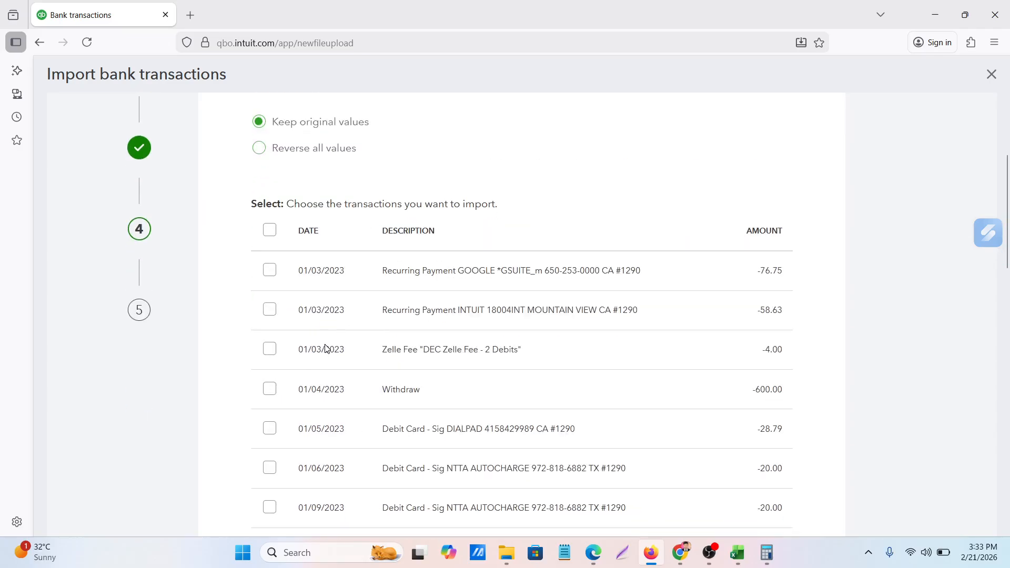
{"action": "scroll", "coordinate": [325, 348], "scroll_direction": "up", "scroll_amount": 3}
{"action": "scroll", "coordinate": [325, 348], "scroll_direction": "down", "scroll_amount": 7}
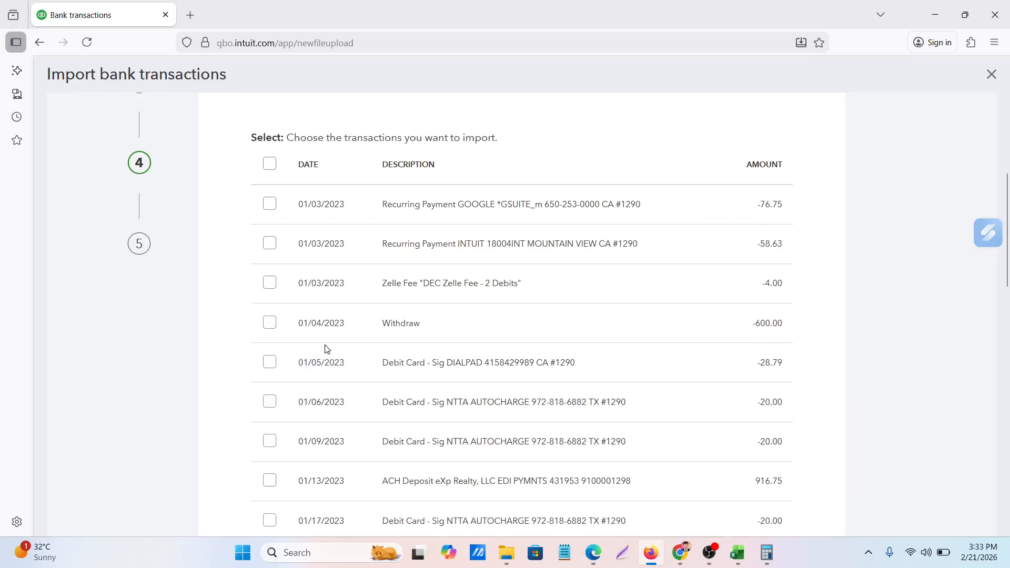
{"action": "scroll", "coordinate": [325, 348], "scroll_direction": "down", "scroll_amount": 10}
{"action": "scroll", "coordinate": [327, 348], "scroll_direction": "up", "scroll_amount": 7}
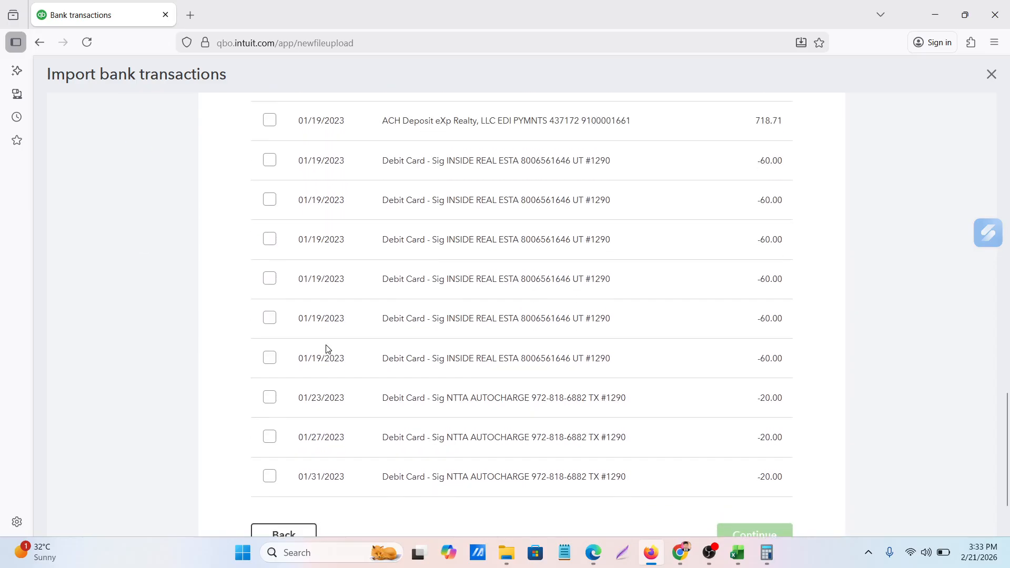
{"action": "scroll", "coordinate": [326, 349], "scroll_direction": "up", "scroll_amount": 8}
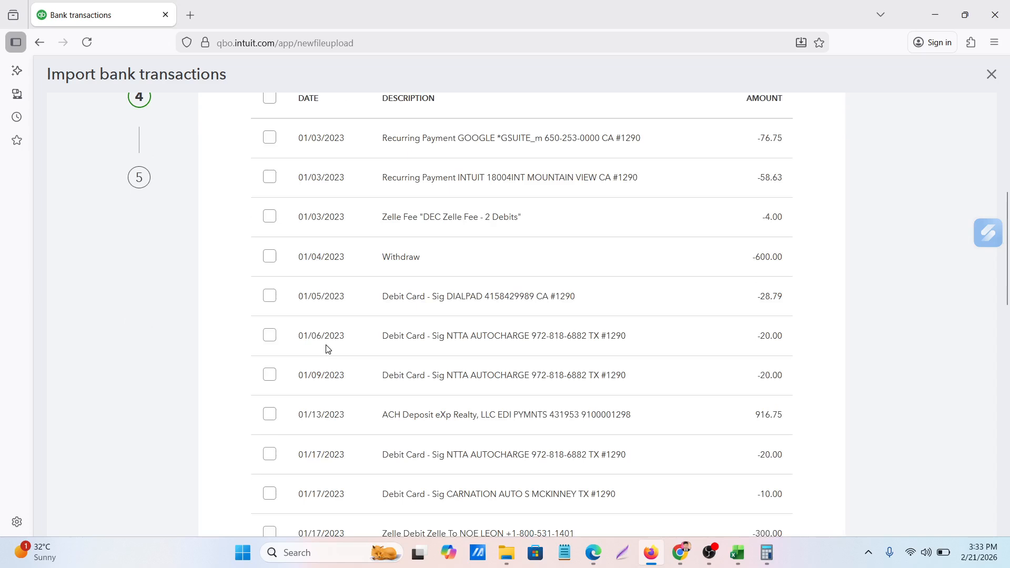
{"action": "scroll", "coordinate": [328, 349], "scroll_direction": "up", "scroll_amount": 4}
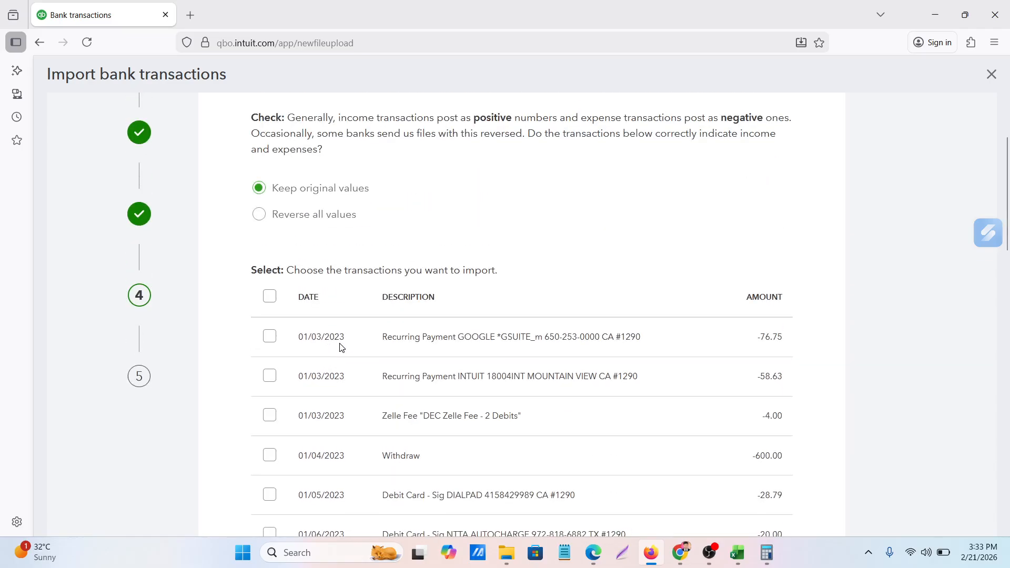
{"action": "left_click", "coordinate": [271, 342]}
{"action": "left_click", "coordinate": [270, 299]}
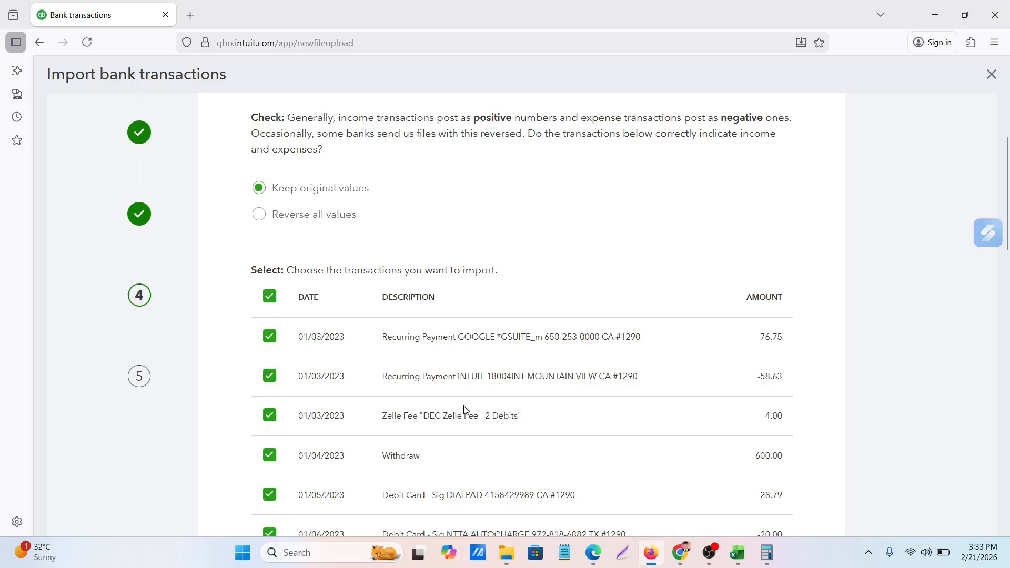
Check that every listed transaction is selected and continue to the import confirmation
{"action": "scroll", "coordinate": [464, 413], "scroll_direction": "down", "scroll_amount": 10}
{"action": "scroll", "coordinate": [469, 407], "scroll_direction": "down", "scroll_amount": 8}
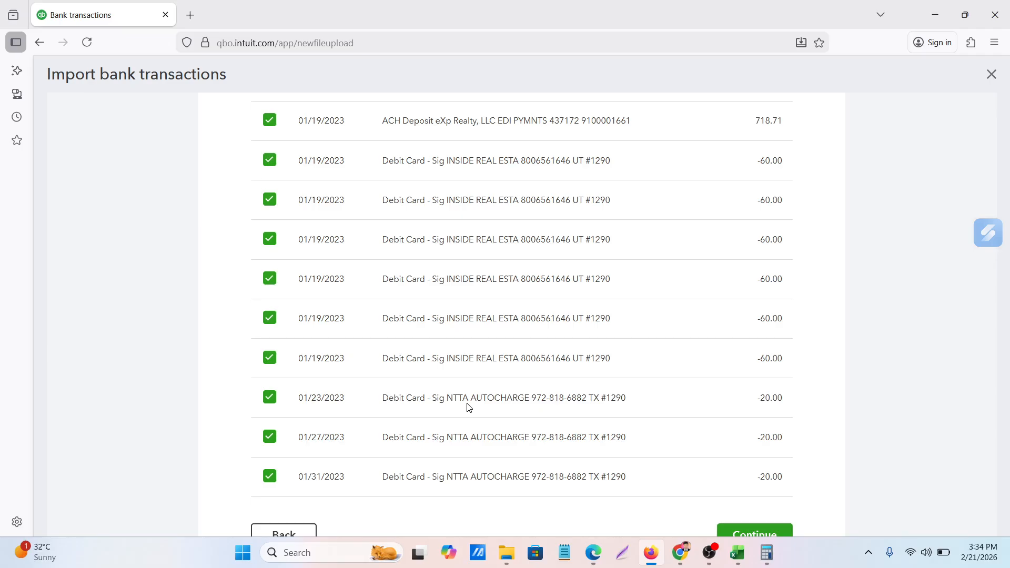
{"action": "scroll", "coordinate": [469, 407], "scroll_direction": "up", "scroll_amount": 15}
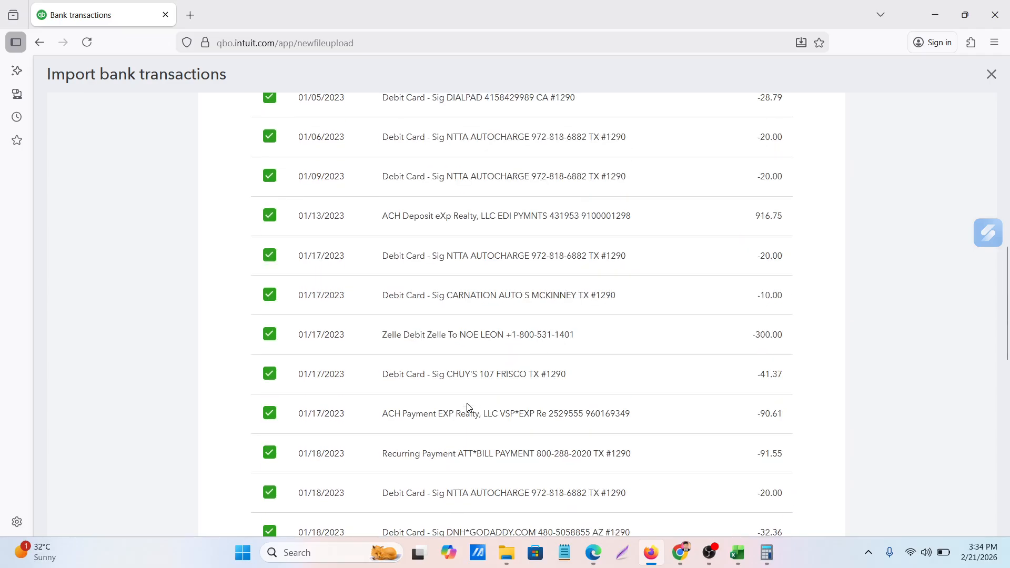
{"action": "scroll", "coordinate": [355, 361], "scroll_direction": "down", "scroll_amount": 15}
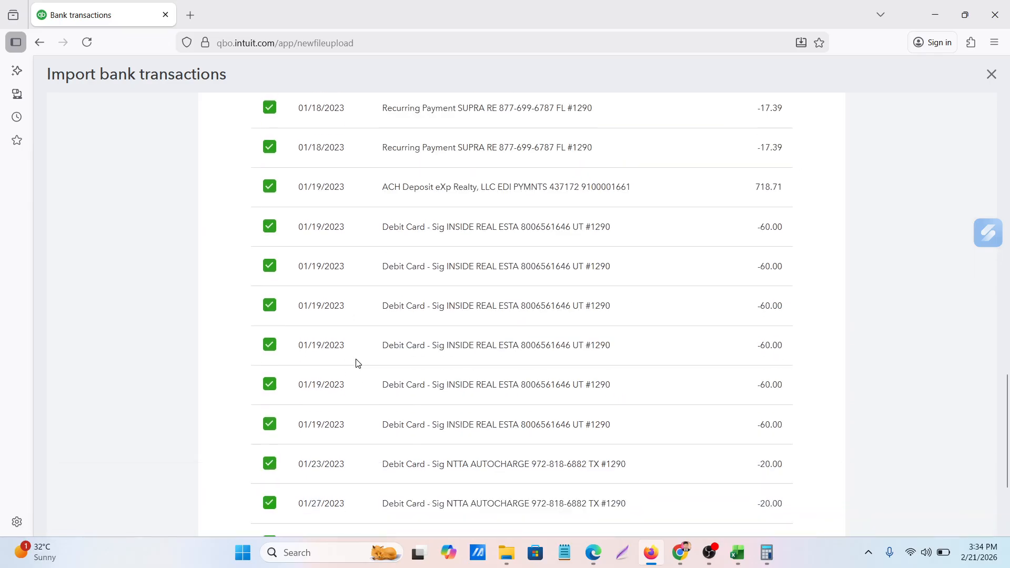
{"action": "left_click", "coordinate": [749, 462]}
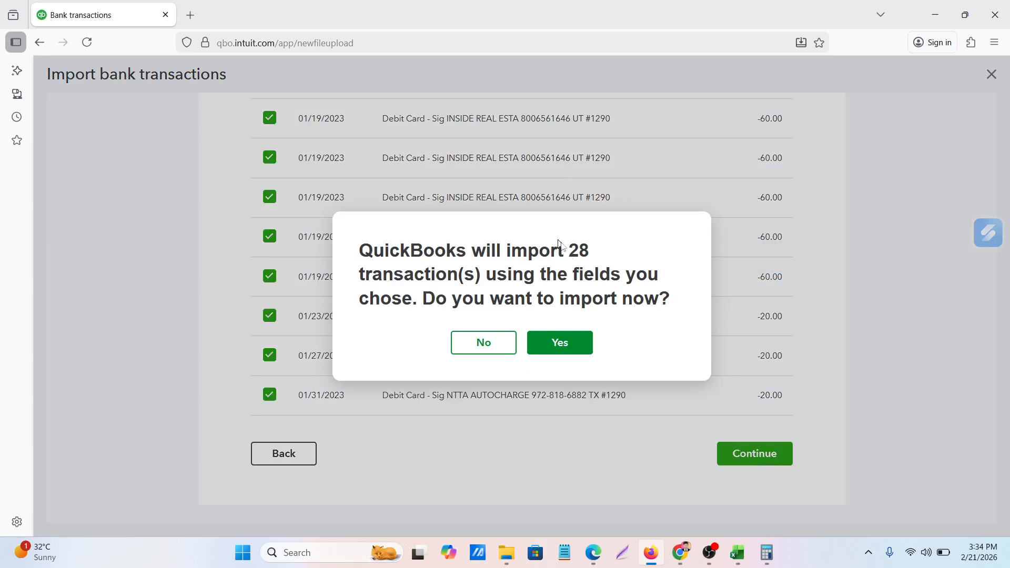
Switch to Excel and check the number of transaction rows in the statement sheet against the import confirmation
{"action": "left_click", "coordinate": [737, 552]}
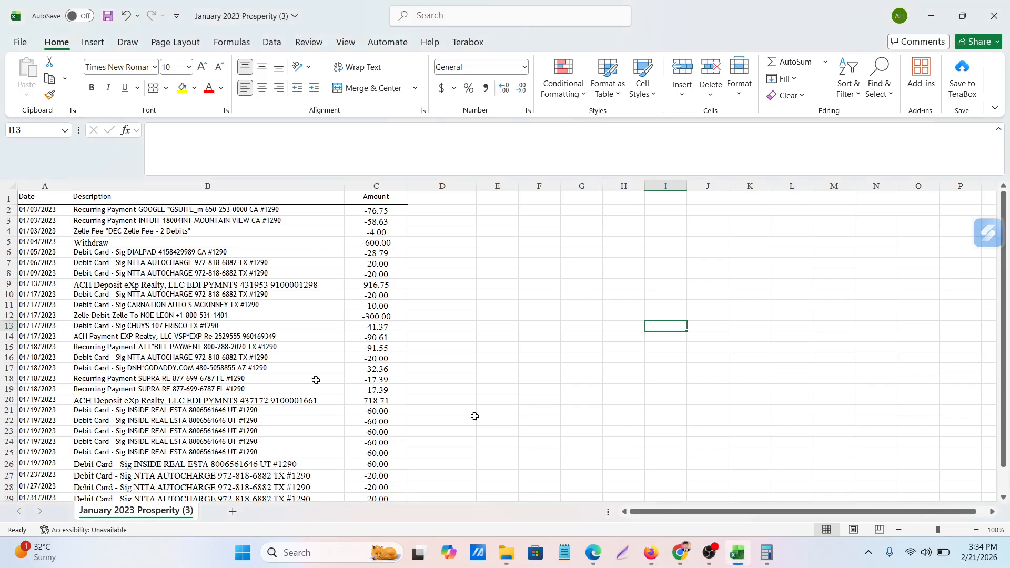
{"action": "scroll", "coordinate": [75, 301], "scroll_direction": "down", "scroll_amount": 5}
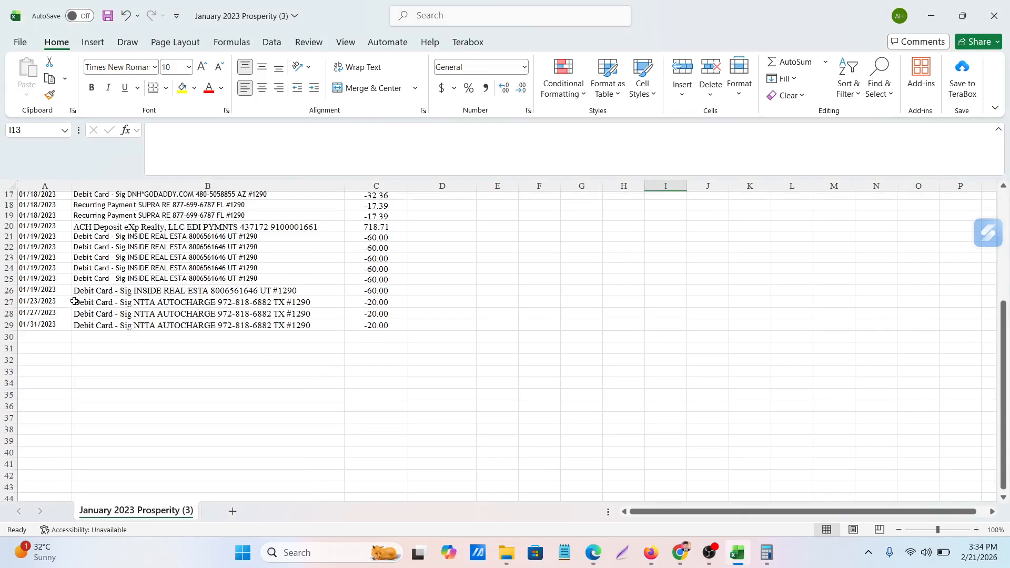
{"action": "scroll", "coordinate": [75, 301], "scroll_direction": "down", "scroll_amount": 3}
{"action": "scroll", "coordinate": [75, 300], "scroll_direction": "up", "scroll_amount": 2}
{"action": "scroll", "coordinate": [72, 218], "scroll_direction": "up", "scroll_amount": 2}
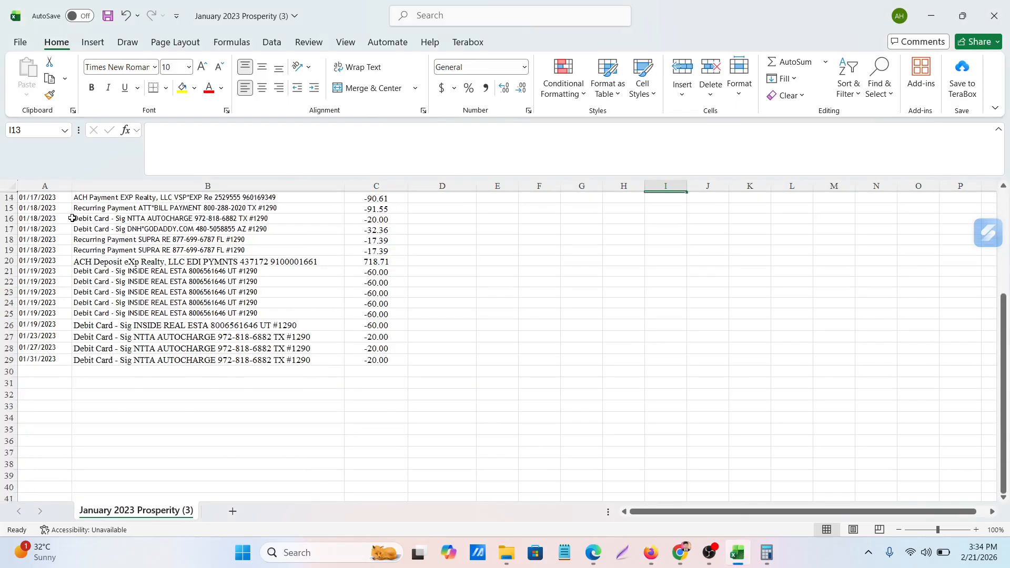
{"action": "scroll", "coordinate": [72, 218], "scroll_direction": "up", "scroll_amount": 5}
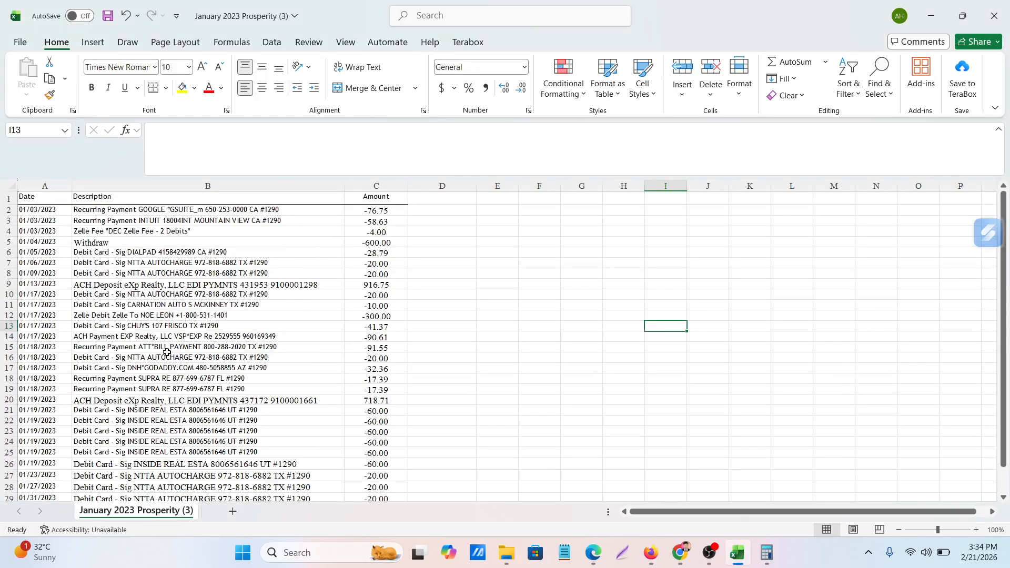
Look through to the last transaction row of the January 2023 Prosperity sheet and check its row number
{"action": "scroll", "coordinate": [167, 352], "scroll_direction": "down", "scroll_amount": 5}
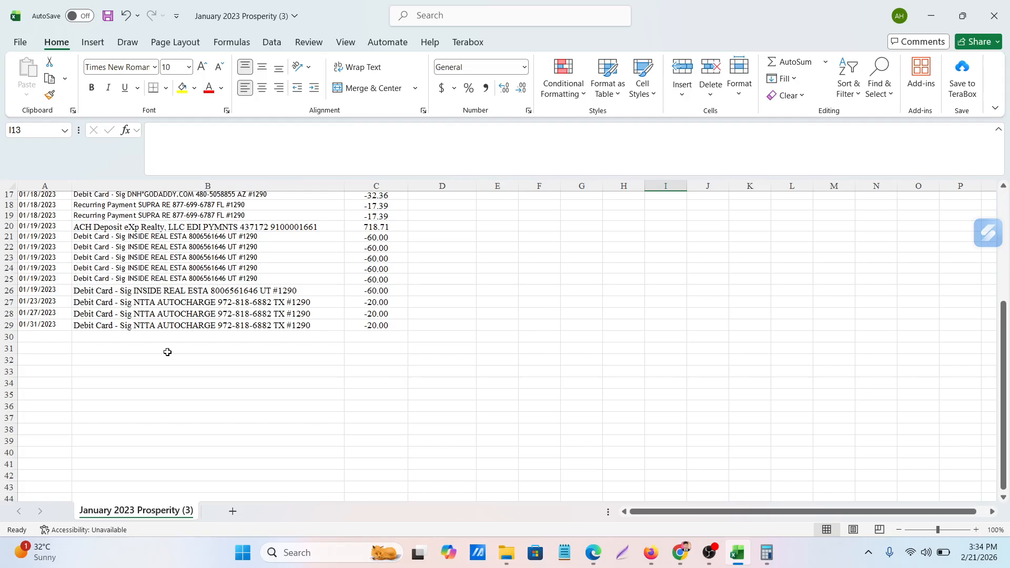
{"action": "left_click", "coordinate": [9, 325]}
{"action": "scroll", "coordinate": [131, 274], "scroll_direction": "up", "scroll_amount": 5}
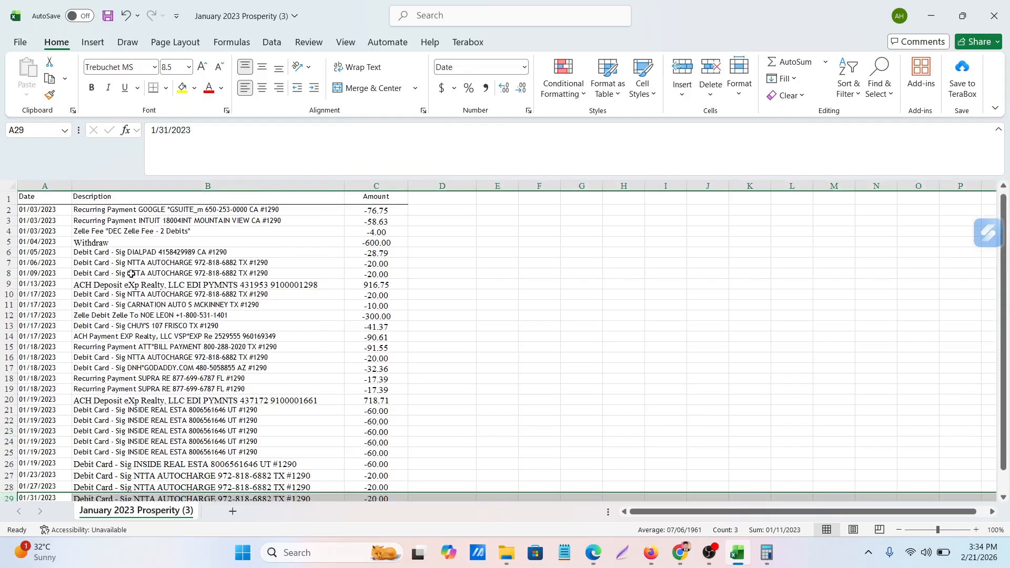
Return to QuickBooks in Firefox, confirm the import of the 28 transactions, and finish the import wizard
{"action": "left_click", "coordinate": [650, 553]}
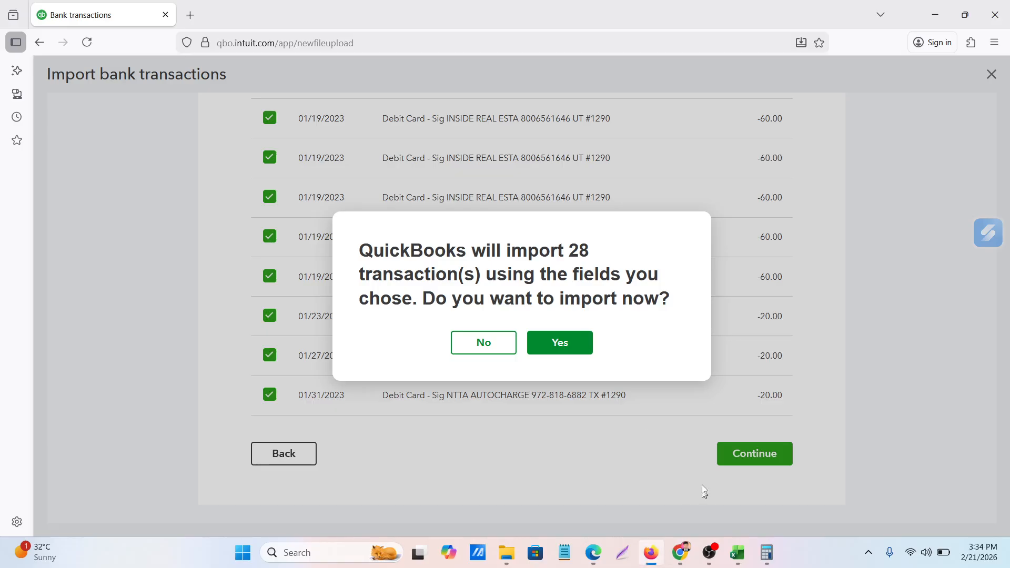
{"action": "left_click", "coordinate": [559, 351]}
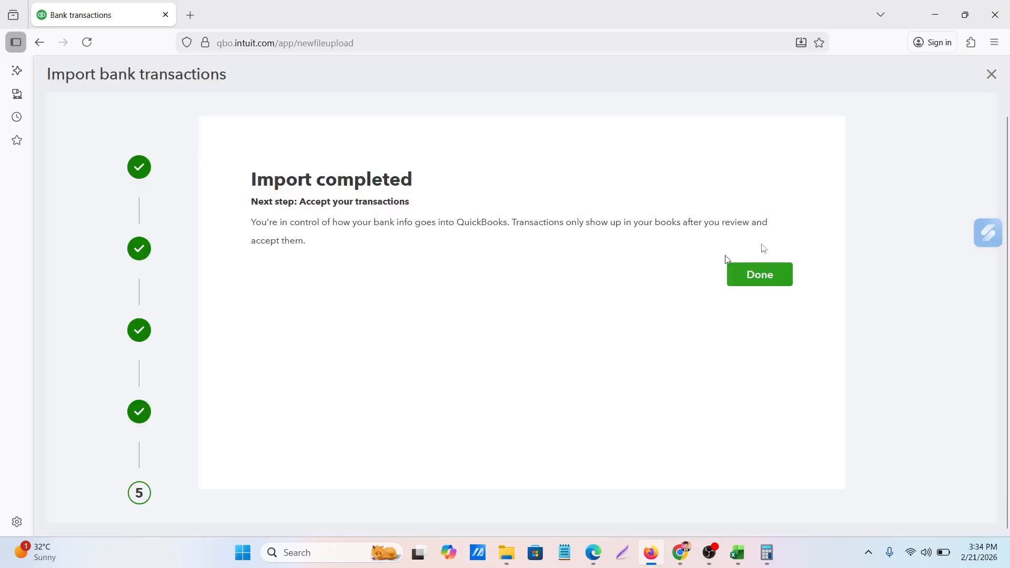
{"action": "left_click", "coordinate": [770, 276]}
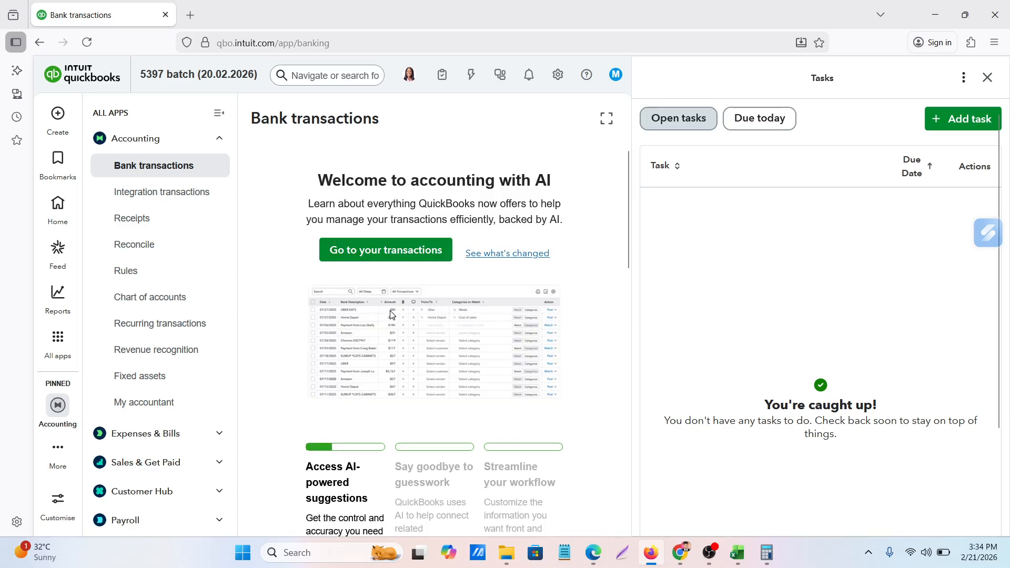
Close the Tasks pane and open the bank transactions list from the welcome page
{"action": "scroll", "coordinate": [392, 314], "scroll_direction": "down", "scroll_amount": 5}
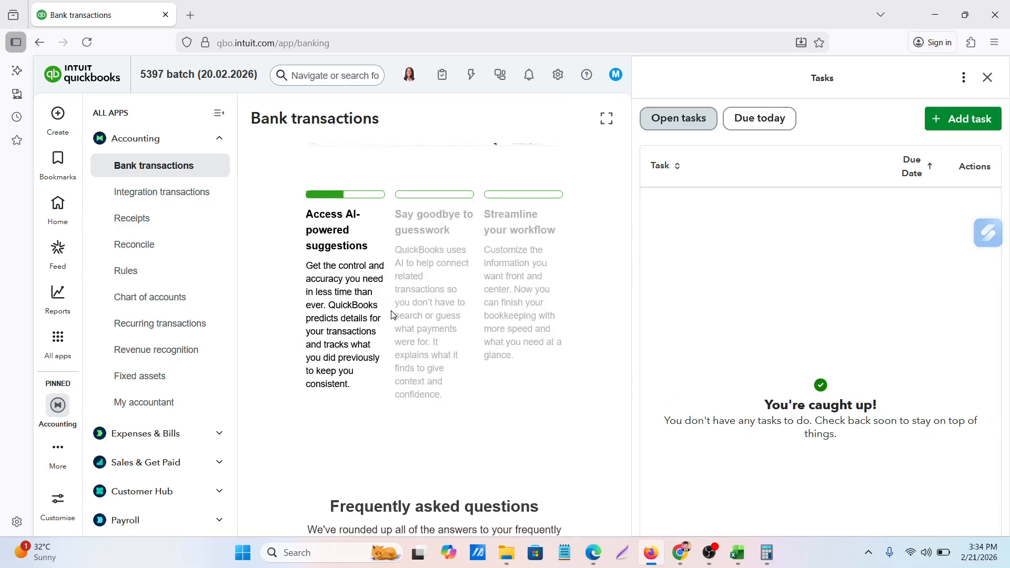
{"action": "scroll", "coordinate": [394, 315], "scroll_direction": "up", "scroll_amount": 5}
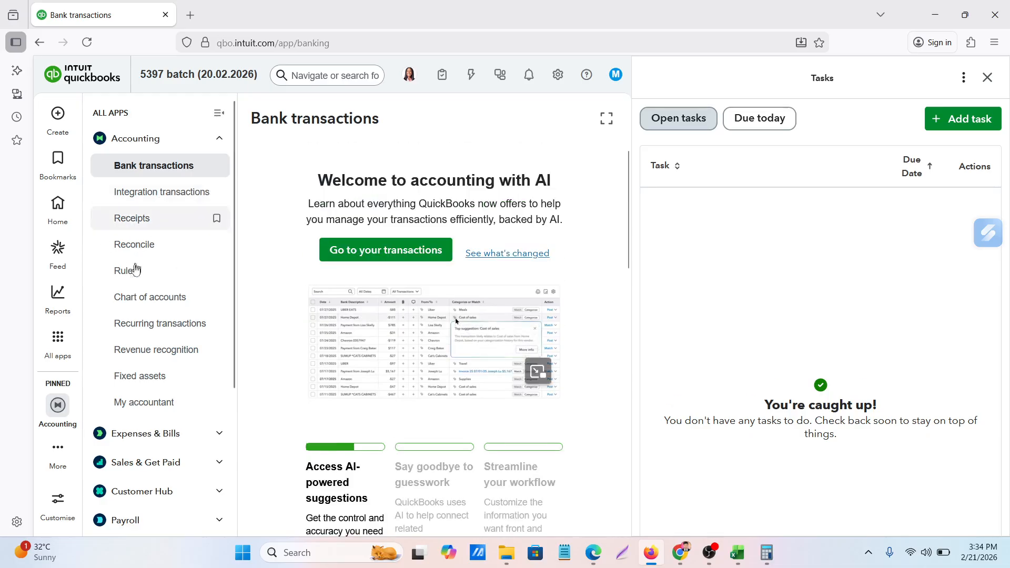
{"action": "left_click", "coordinate": [988, 78]}
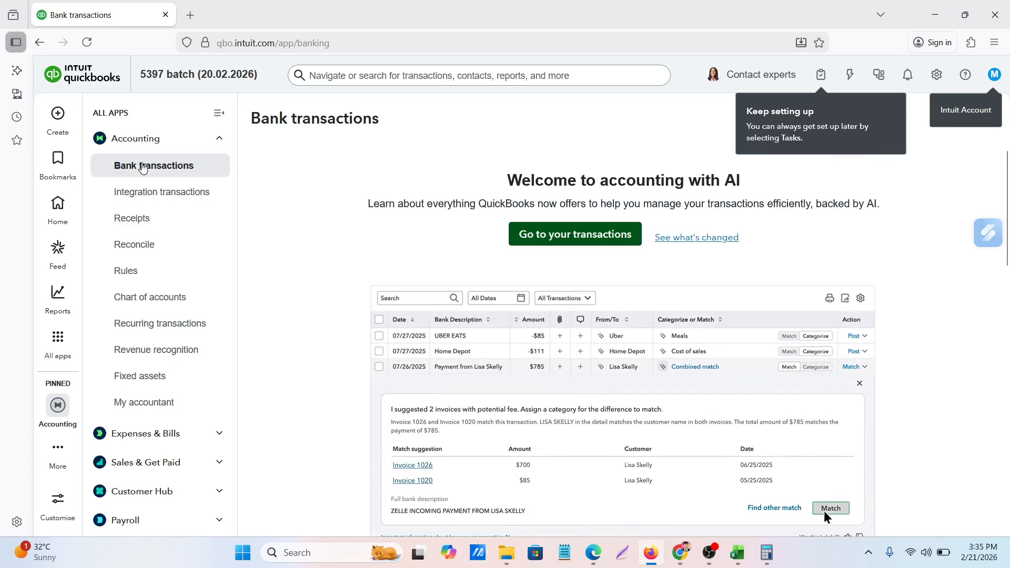
{"action": "left_click", "coordinate": [143, 167]}
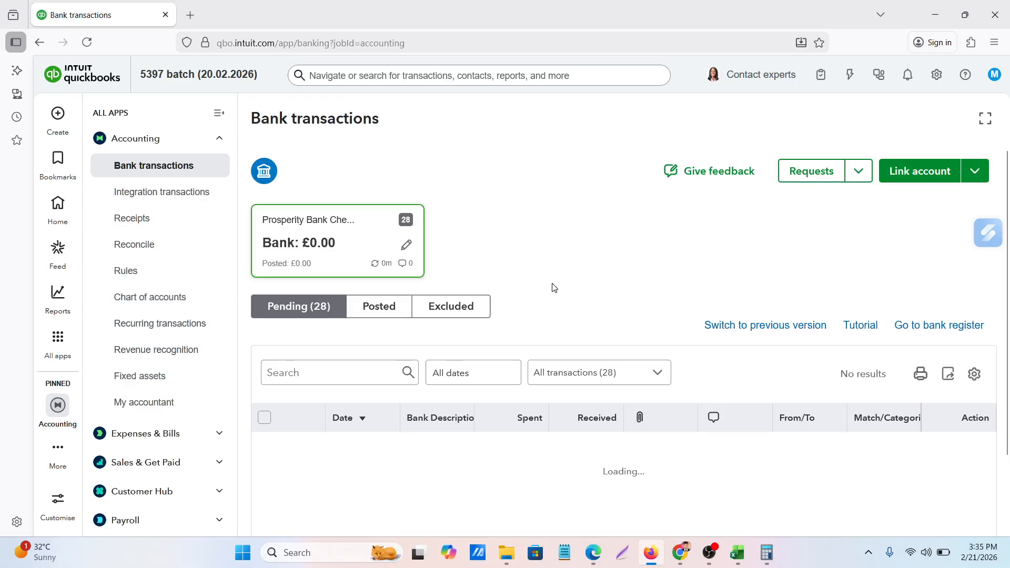
Collapse the navigation list of accounting pages and look over the pending Prosperity Bank transactions
{"action": "scroll", "coordinate": [554, 288], "scroll_direction": "down", "scroll_amount": 3}
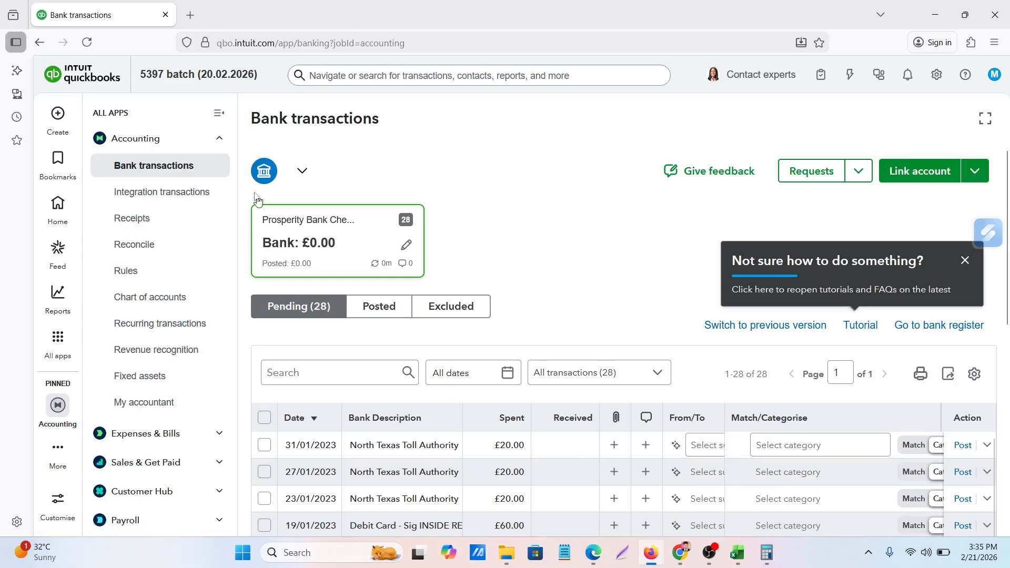
{"action": "left_click", "coordinate": [220, 114]}
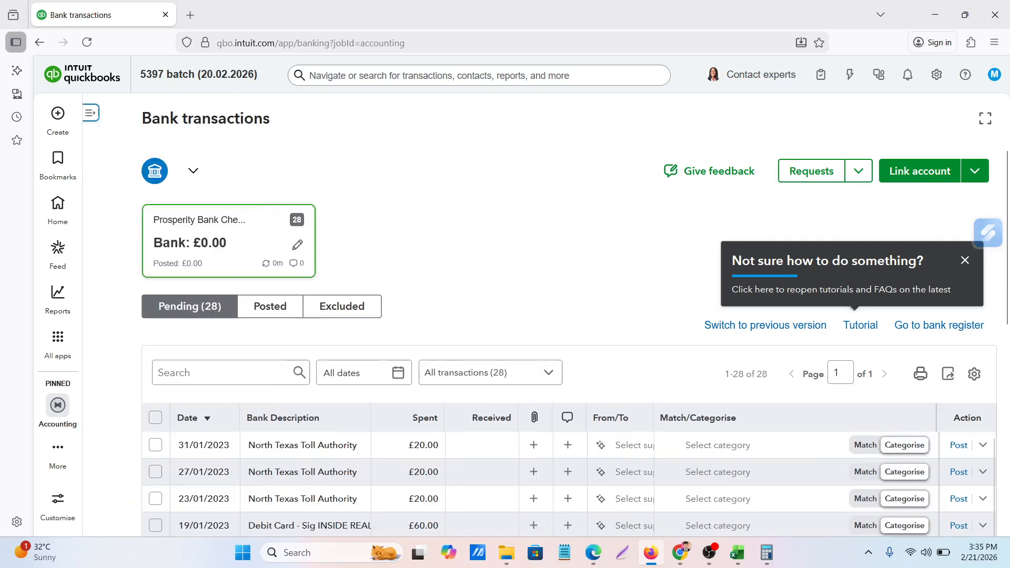
{"action": "scroll", "coordinate": [569, 371], "scroll_direction": "down", "scroll_amount": 1}
{"action": "scroll", "coordinate": [569, 371], "scroll_direction": "down", "scroll_amount": 2}
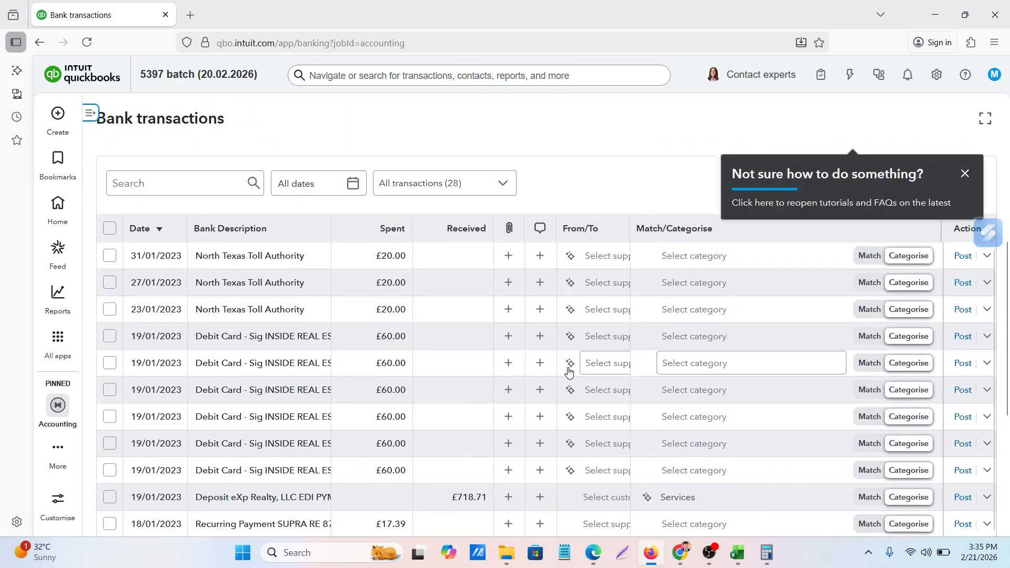
{"action": "scroll", "coordinate": [569, 371], "scroll_direction": "up", "scroll_amount": 3}
{"action": "scroll", "coordinate": [569, 372], "scroll_direction": "up", "scroll_amount": 1}
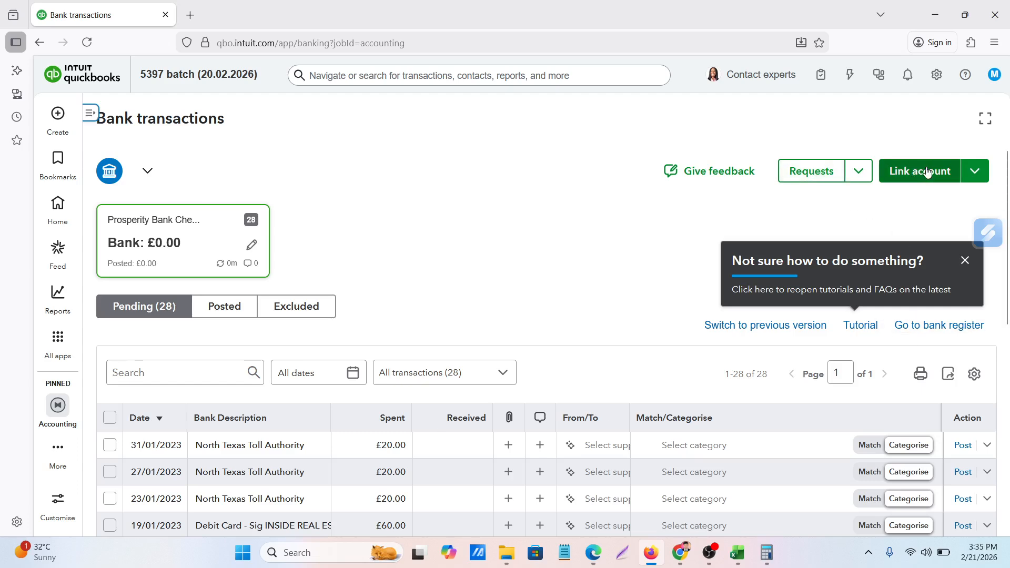
Dismiss the tutorial tip and view the available options for account linking, file upload and requests
{"action": "left_click", "coordinate": [981, 173]}
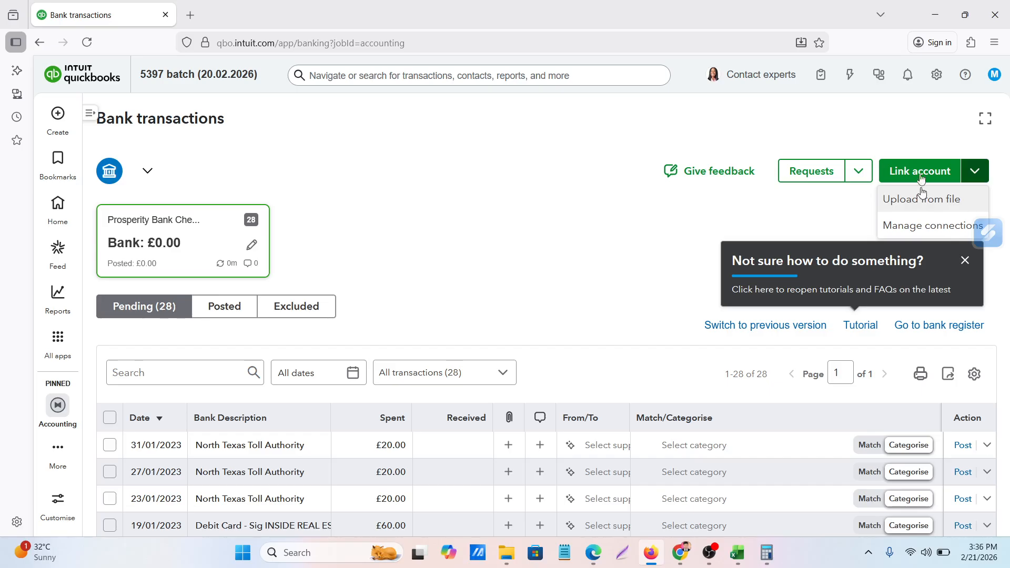
{"action": "left_click", "coordinate": [858, 177]}
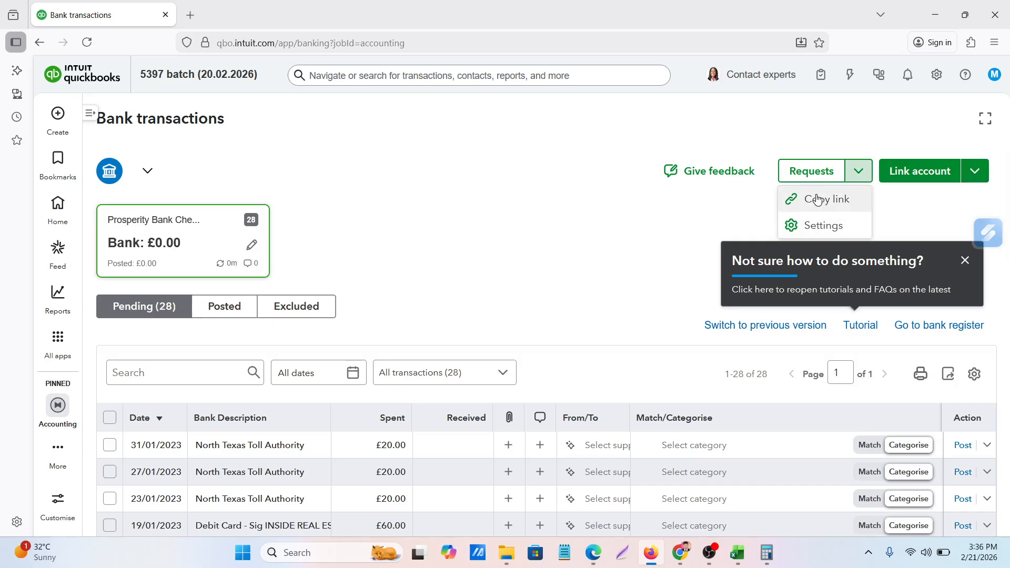
{"action": "left_click", "coordinate": [965, 261]}
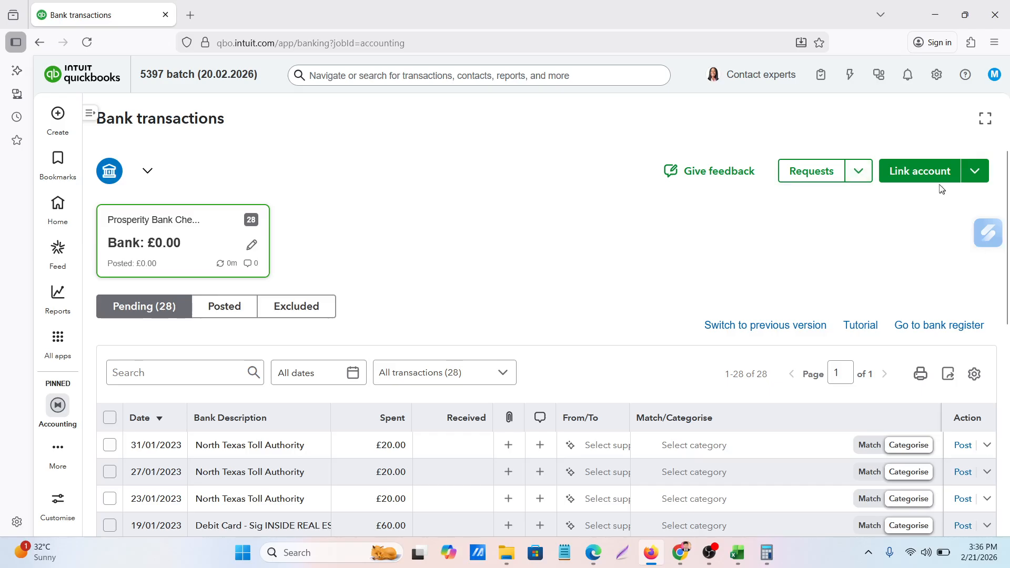
{"action": "left_click", "coordinate": [976, 173]}
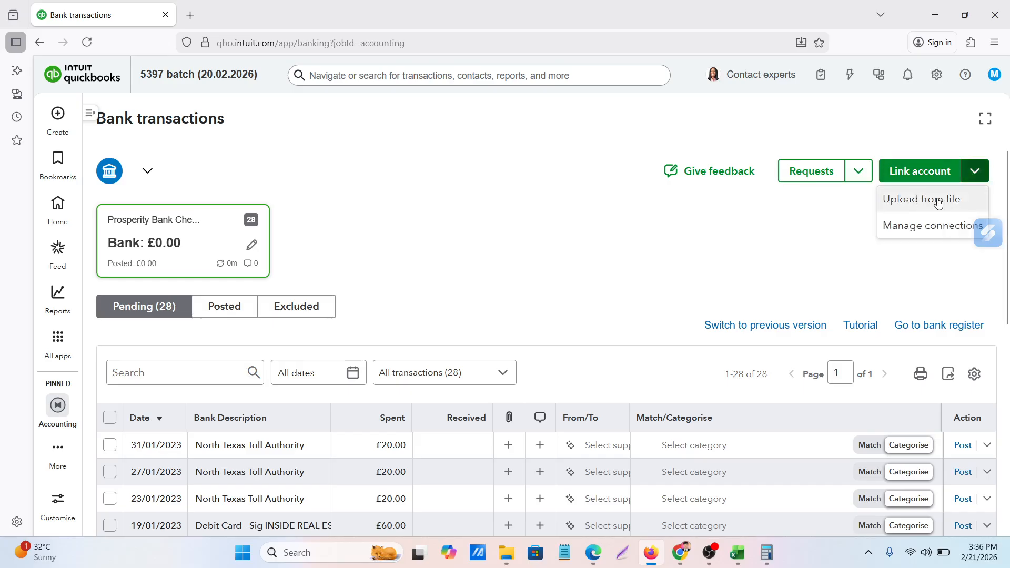
{"action": "left_click", "coordinate": [552, 270]}
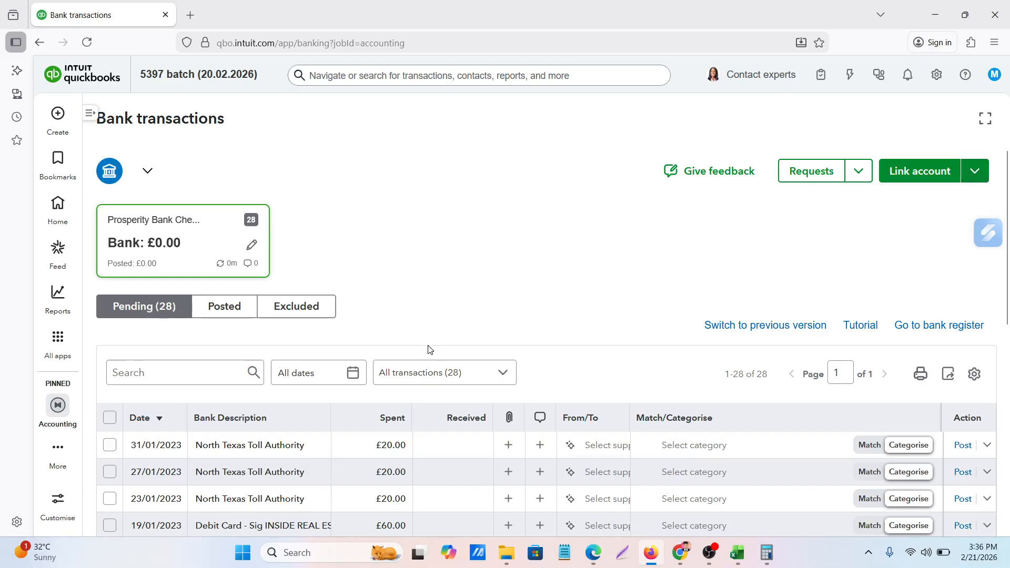
Examine the pending transactions' dates, bank descriptions, amounts and suggested categories, including the original description behind a North Texas Toll Authority entry
{"action": "scroll", "coordinate": [429, 349], "scroll_direction": "down", "scroll_amount": 6}
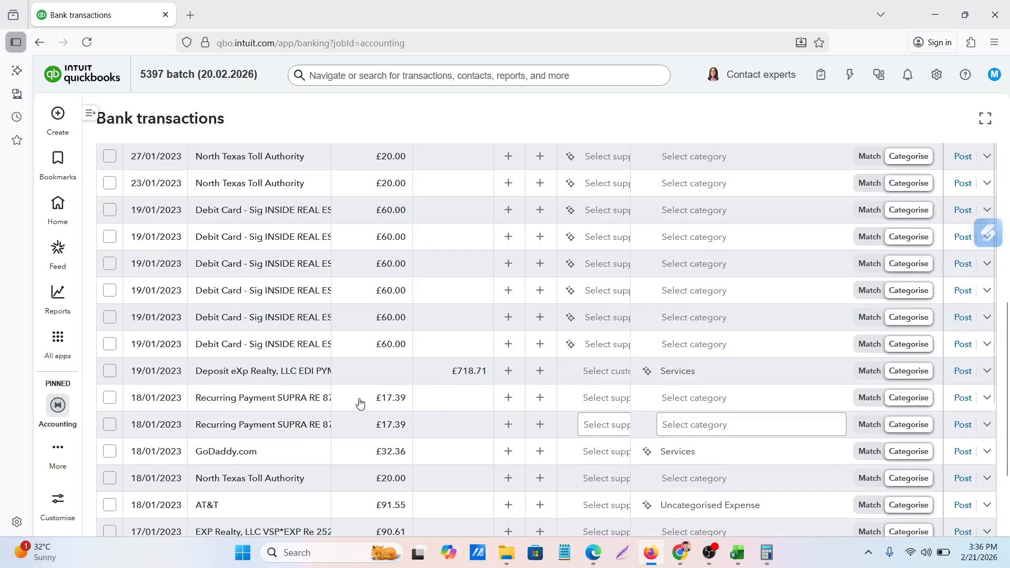
{"action": "scroll", "coordinate": [383, 363], "scroll_direction": "up", "scroll_amount": 6}
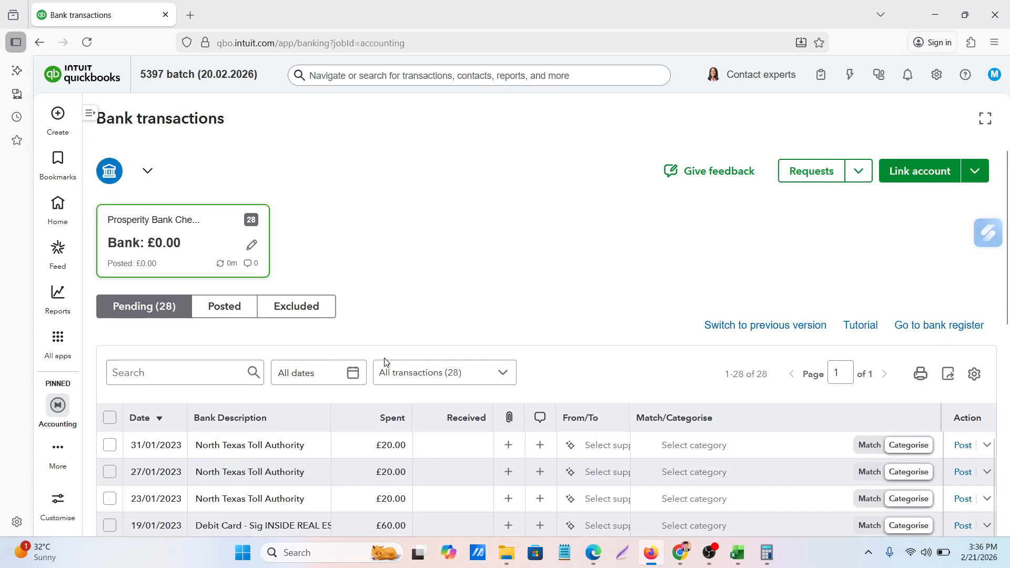
{"action": "scroll", "coordinate": [384, 361], "scroll_direction": "down", "scroll_amount": 5}
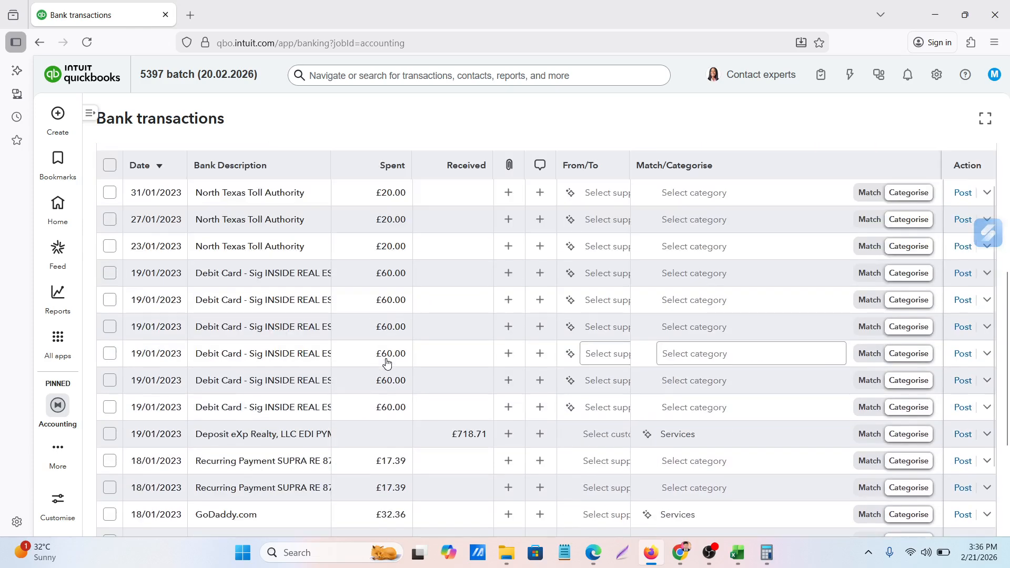
{"action": "scroll", "coordinate": [386, 362], "scroll_direction": "up", "scroll_amount": 5}
{"action": "scroll", "coordinate": [387, 363], "scroll_direction": "down", "scroll_amount": 3}
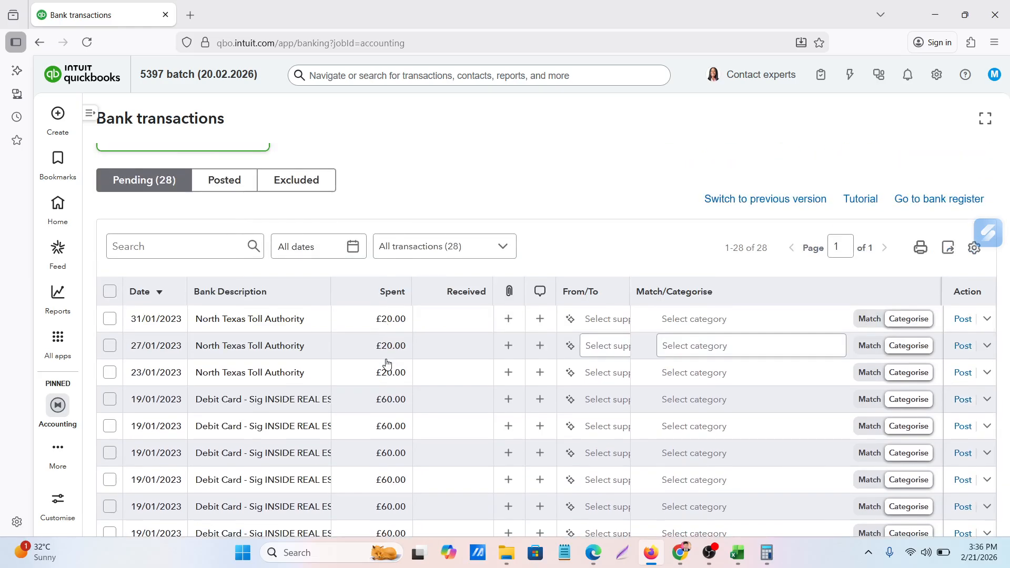
{"action": "scroll", "coordinate": [412, 345], "scroll_direction": "up", "scroll_amount": 2}
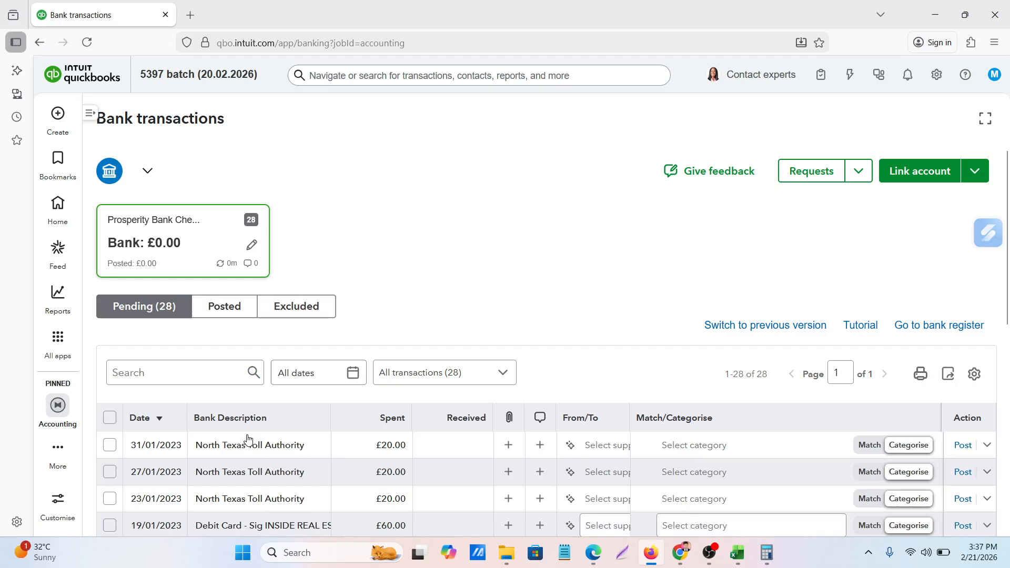
{"action": "scroll", "coordinate": [249, 442], "scroll_direction": "down", "scroll_amount": 3}
{"action": "scroll", "coordinate": [248, 439], "scroll_direction": "up", "scroll_amount": 3}
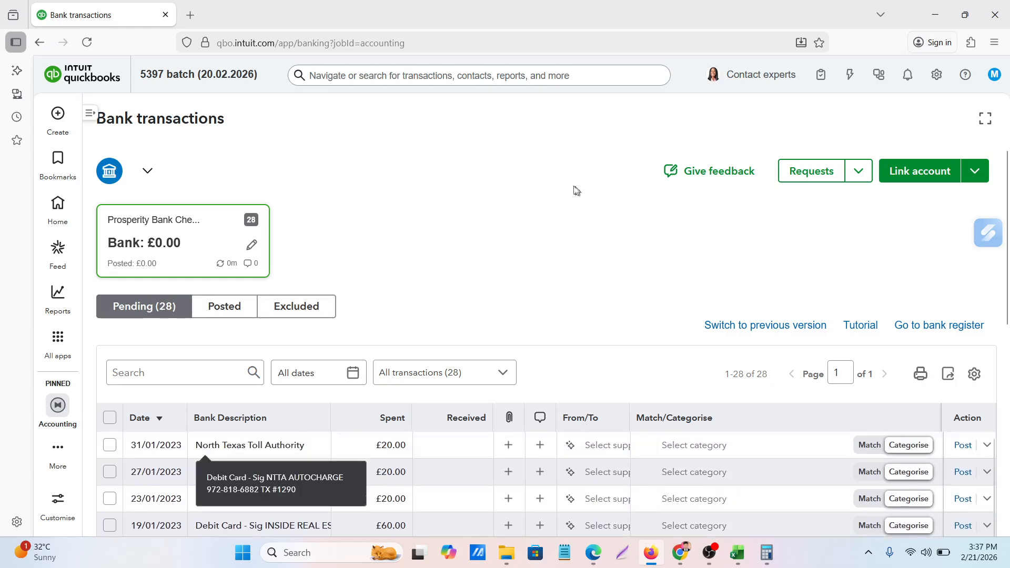
{"action": "scroll", "coordinate": [575, 189], "scroll_direction": "down", "scroll_amount": 4}
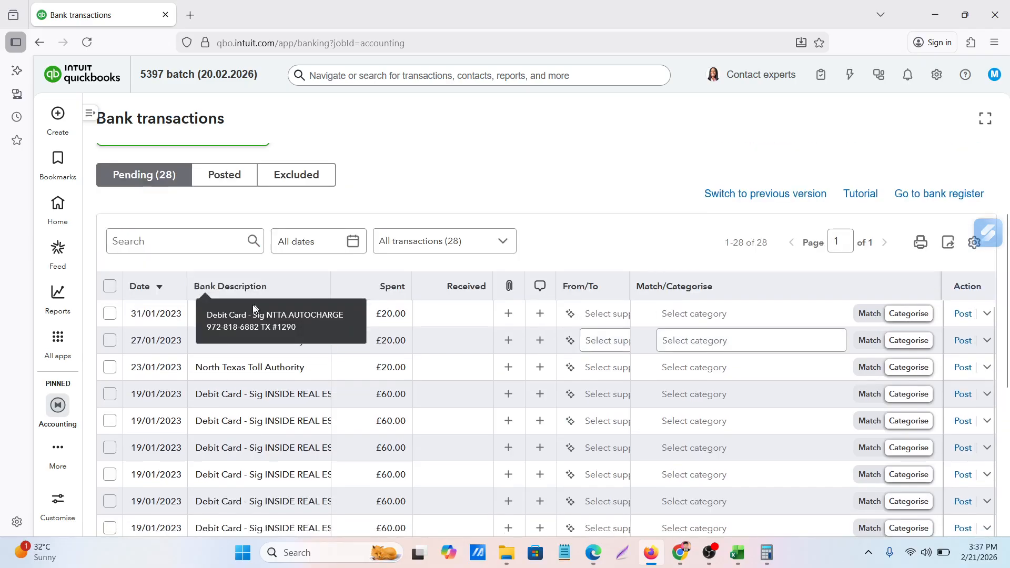
{"action": "scroll", "coordinate": [147, 310], "scroll_direction": "up", "scroll_amount": 1}
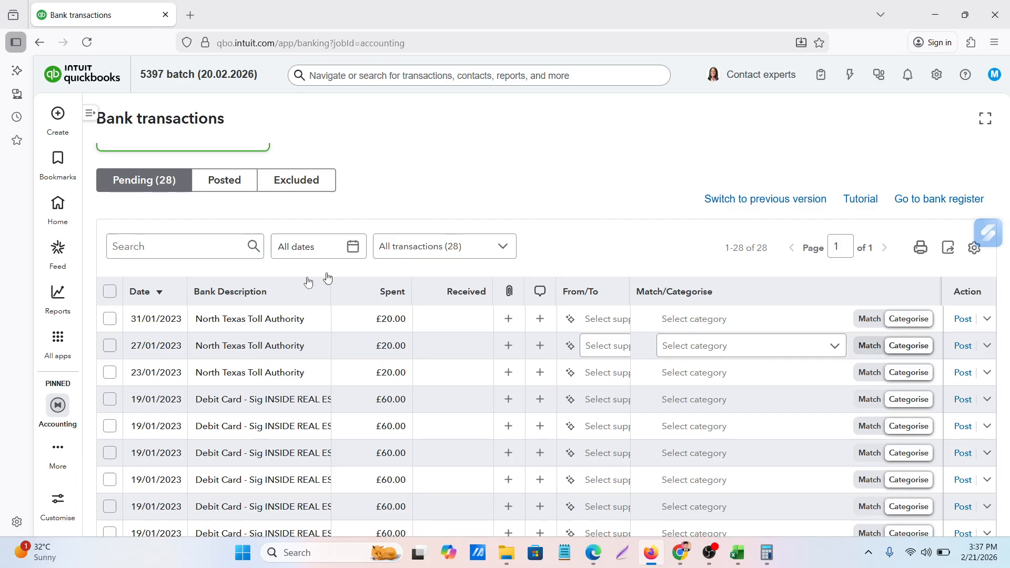
Exclude the 31/01/2023 North Texas Toll Authority transaction and open the list of excluded transactions
{"action": "left_click", "coordinate": [112, 323]}
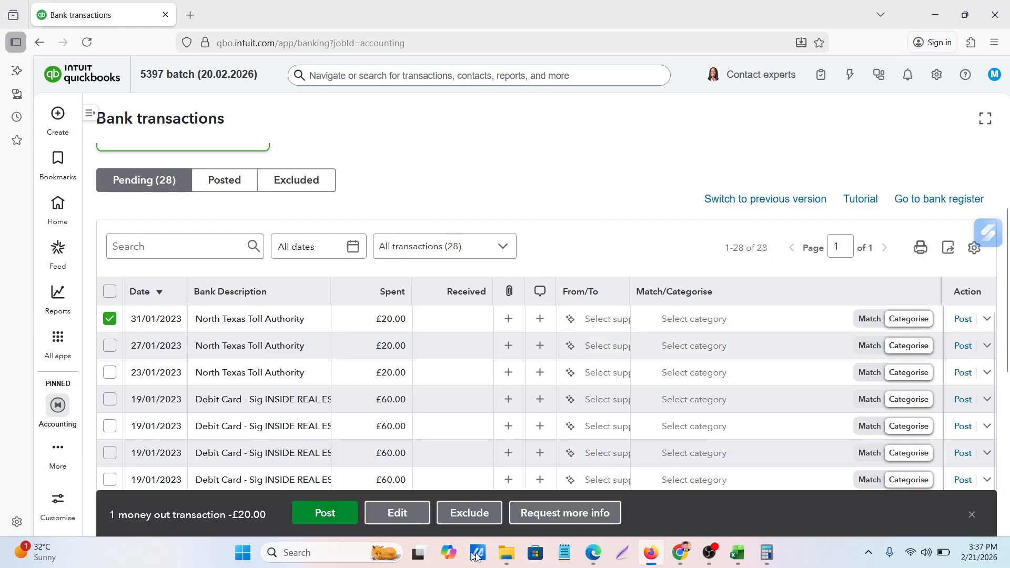
{"action": "left_click", "coordinate": [469, 520]}
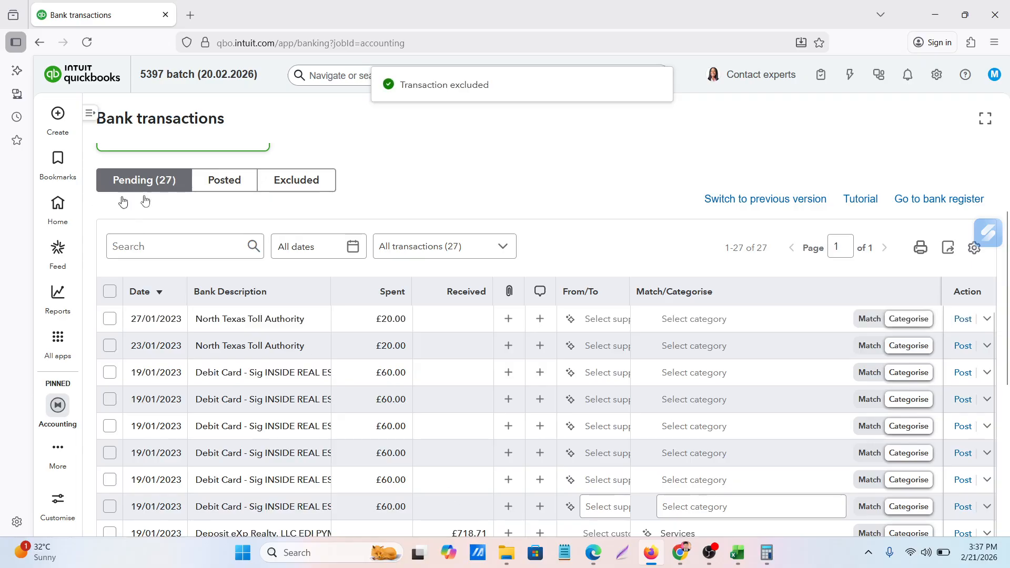
{"action": "left_click", "coordinate": [286, 184]}
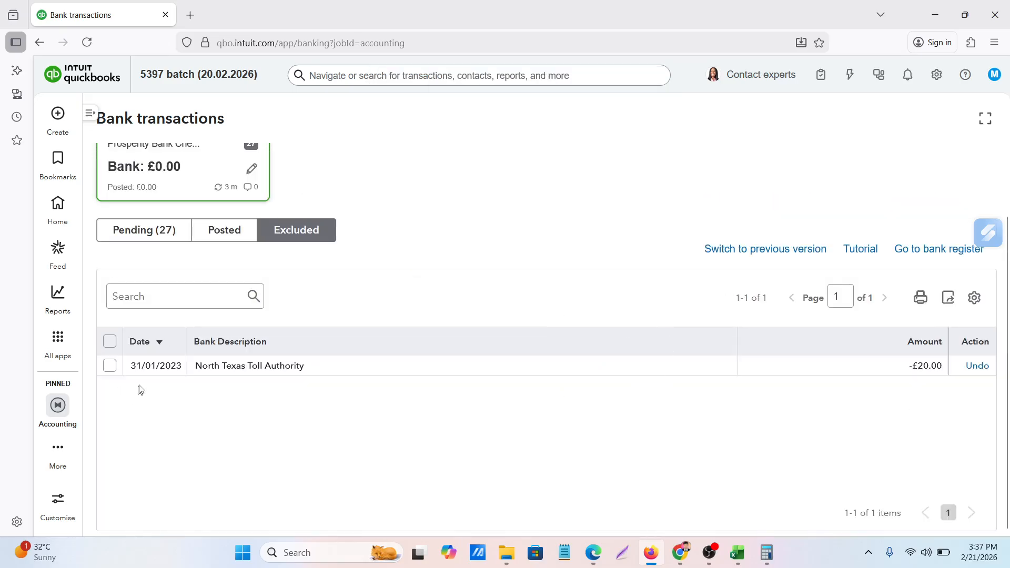
Undo the exclusion of the 31/01/2023 North Texas Toll Authority transaction and return to the pending transactions
{"action": "left_click", "coordinate": [111, 370]}
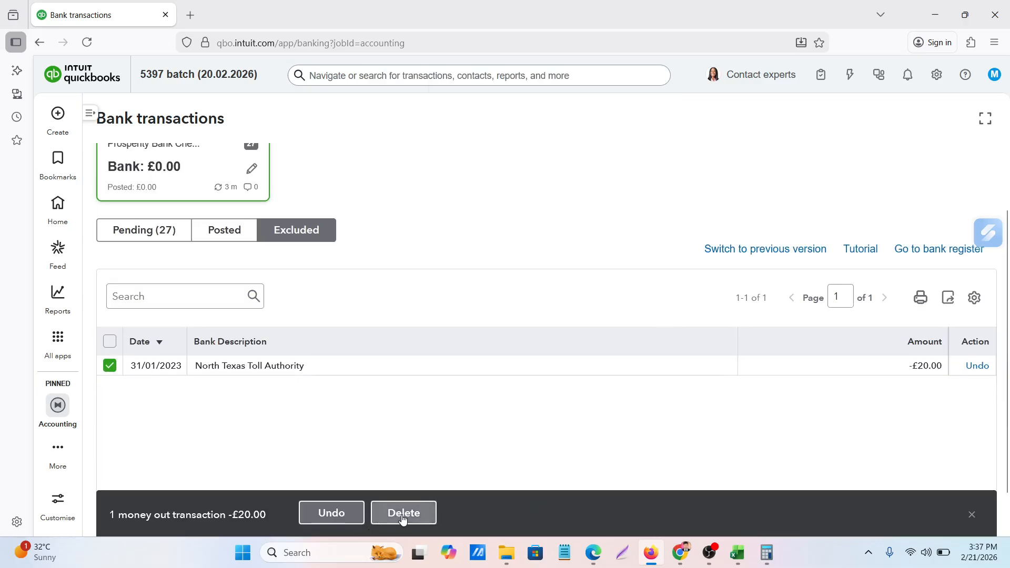
{"action": "left_click", "coordinate": [332, 522]}
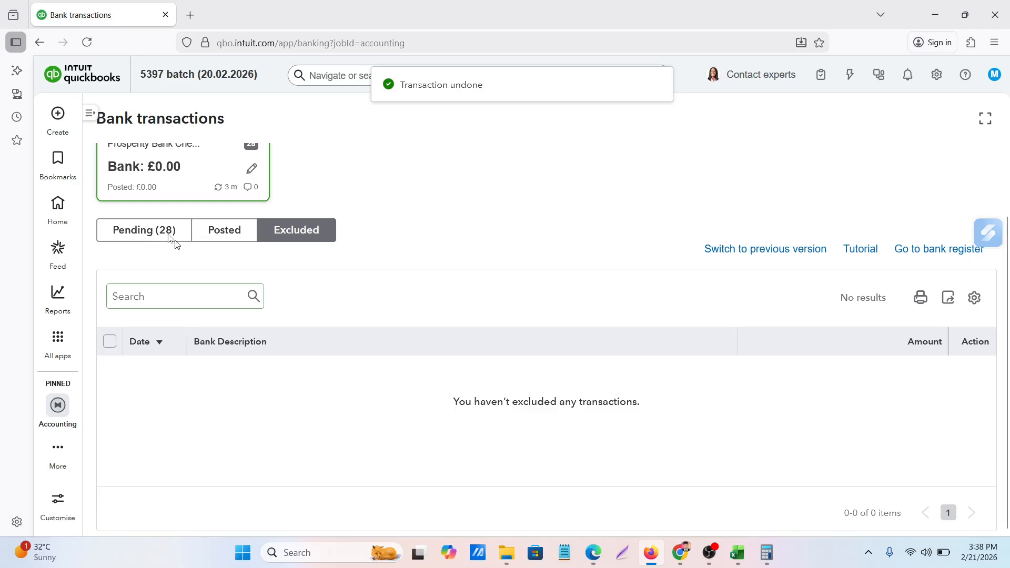
{"action": "left_click", "coordinate": [154, 233]}
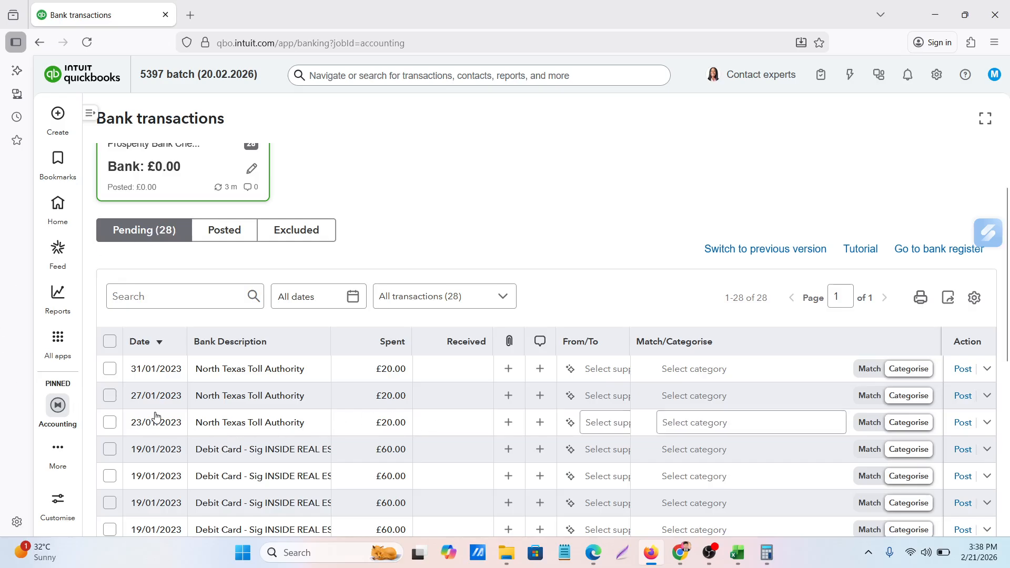
Sort the pending transactions by date with the oldest first
{"action": "scroll", "coordinate": [155, 416], "scroll_direction": "up", "scroll_amount": 2}
{"action": "scroll", "coordinate": [153, 394], "scroll_direction": "down", "scroll_amount": 3}
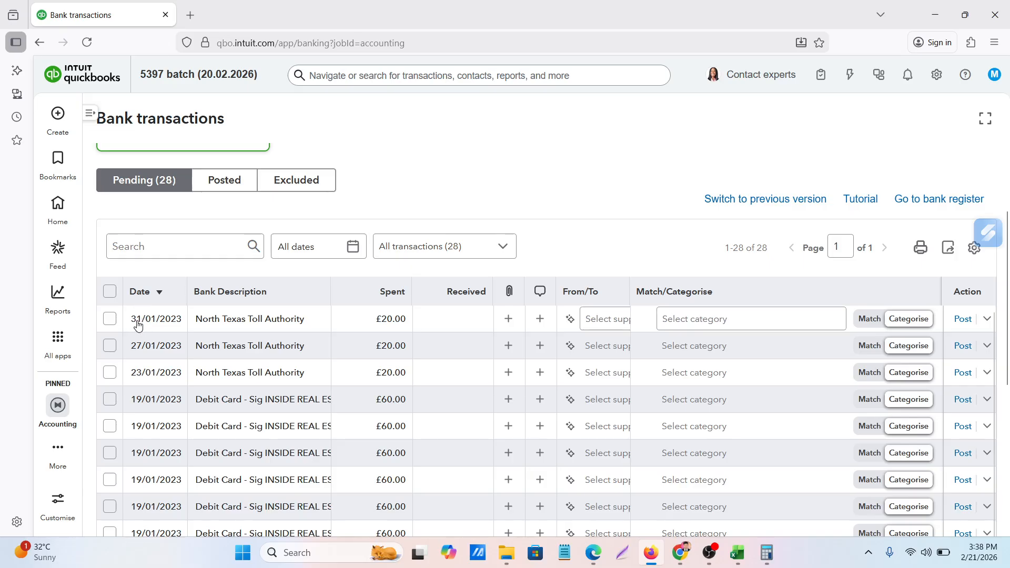
{"action": "left_click", "coordinate": [142, 292]}
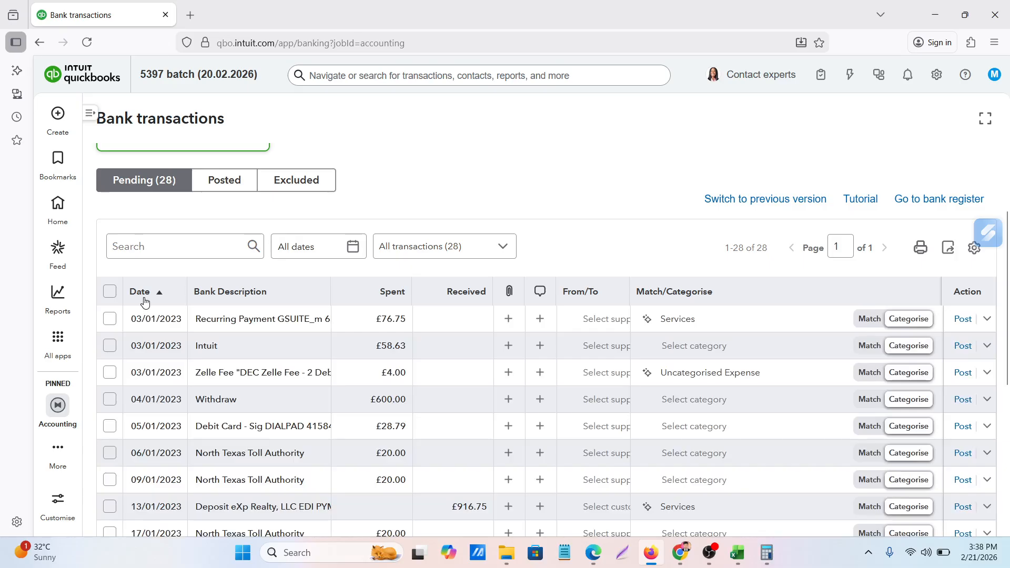
{"action": "left_click", "coordinate": [390, 318]}
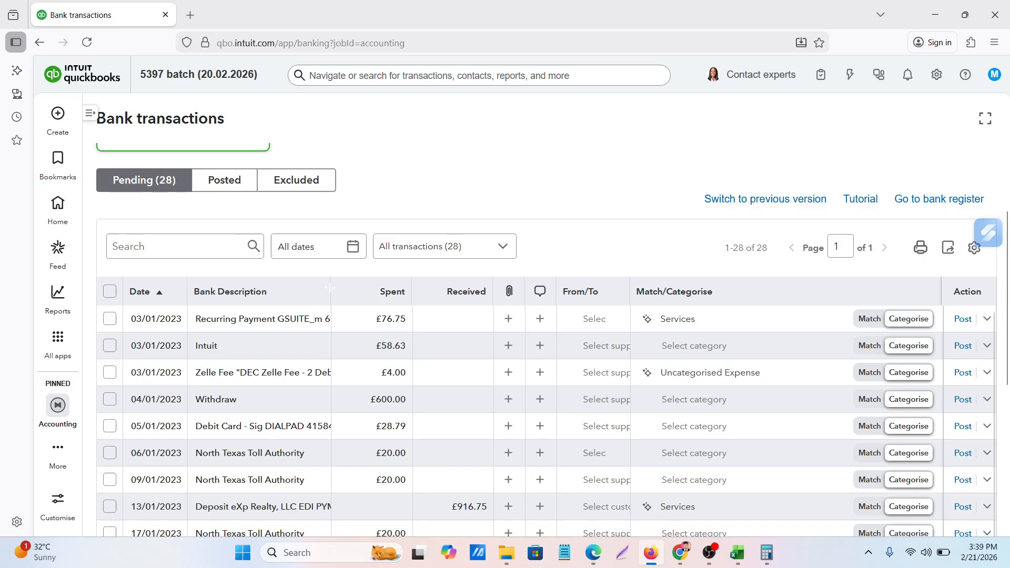
Widen the Bank Description column and copy the visible description of the 03/01/2023 GSUITE_m recurring payment
{"action": "left_click_drag", "start_coordinate": [332, 287], "coordinate": [459, 288]}
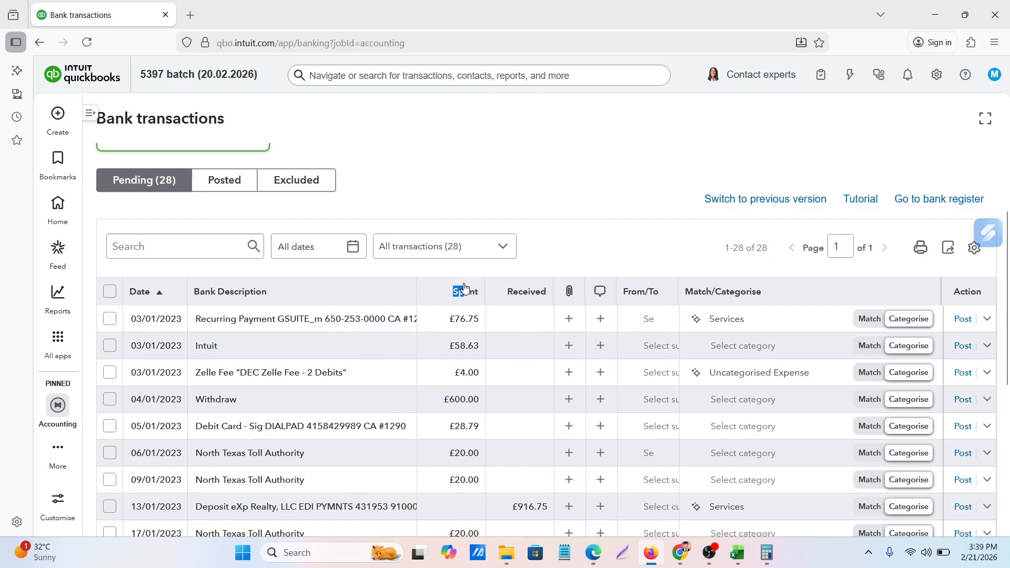
{"action": "left_click", "coordinate": [336, 275]}
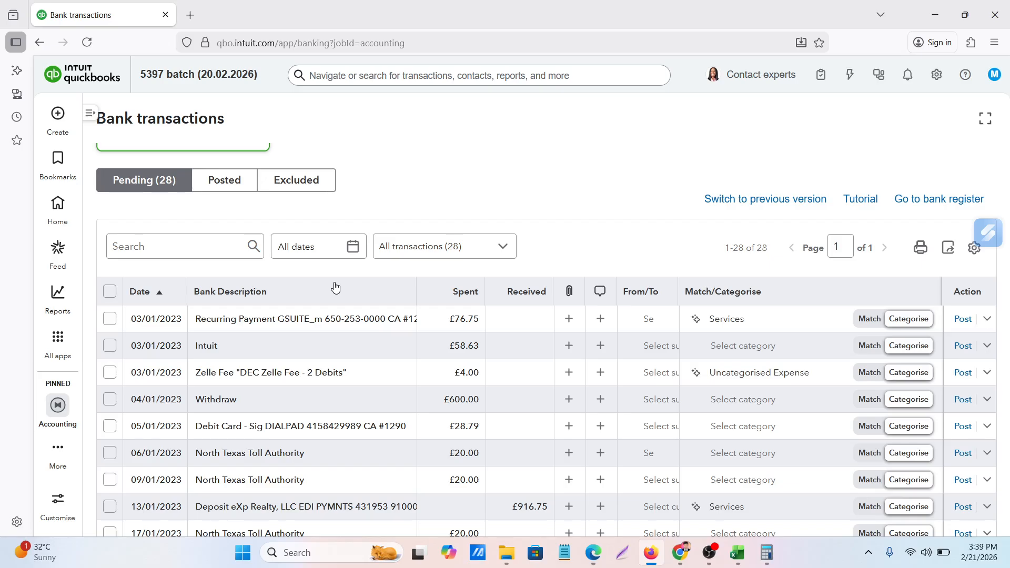
{"action": "mouse_move", "coordinate": [212, 323]}
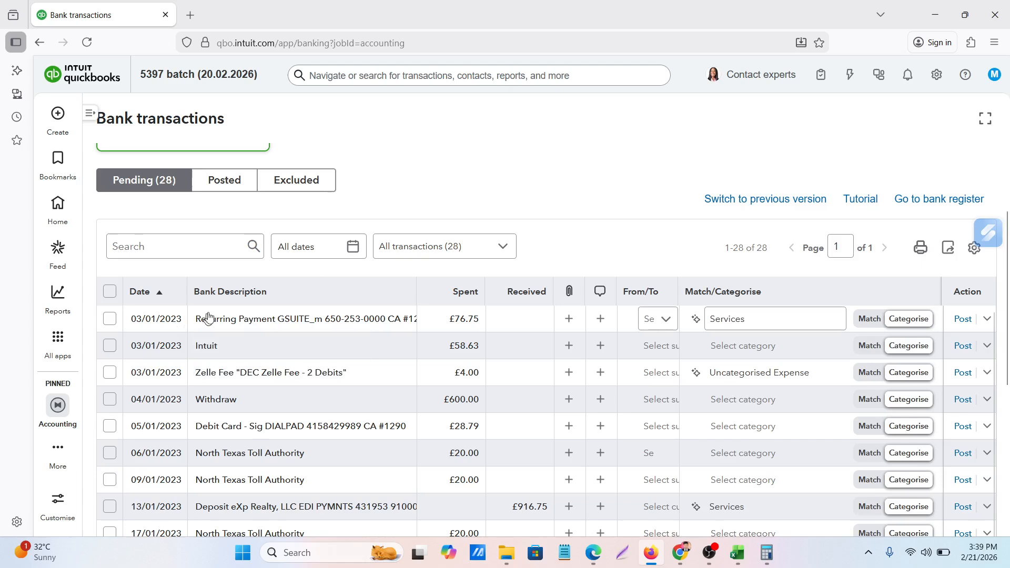
{"action": "left_click", "coordinate": [196, 323]}
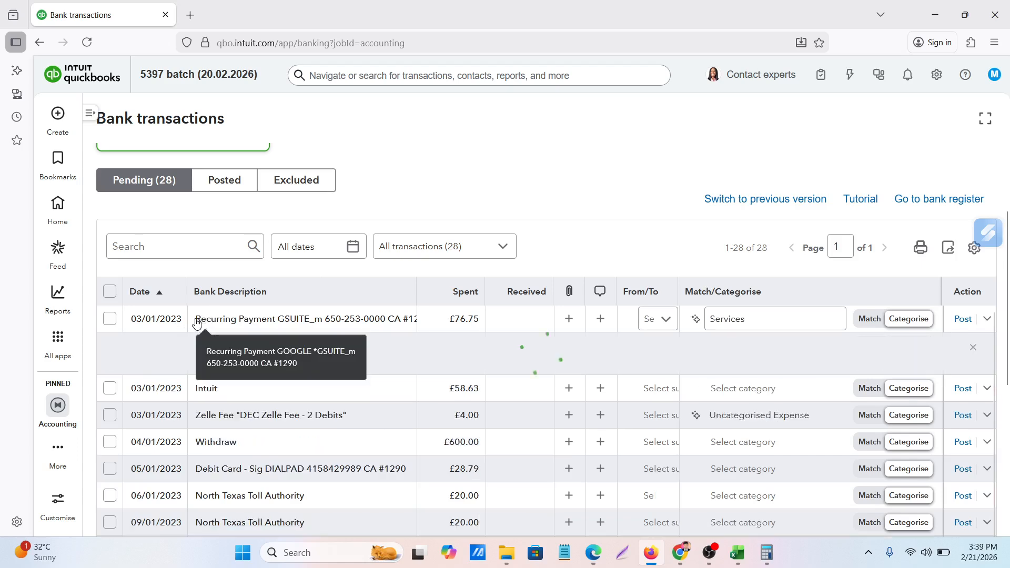
{"action": "left_click", "coordinate": [293, 324], "text": "shift"}
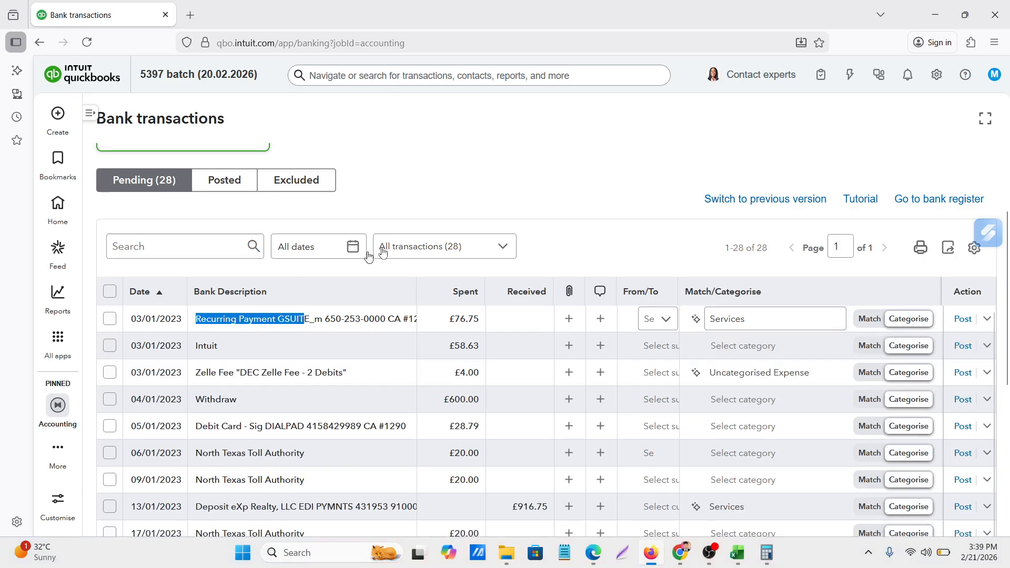
{"action": "left_click", "coordinate": [498, 176]}
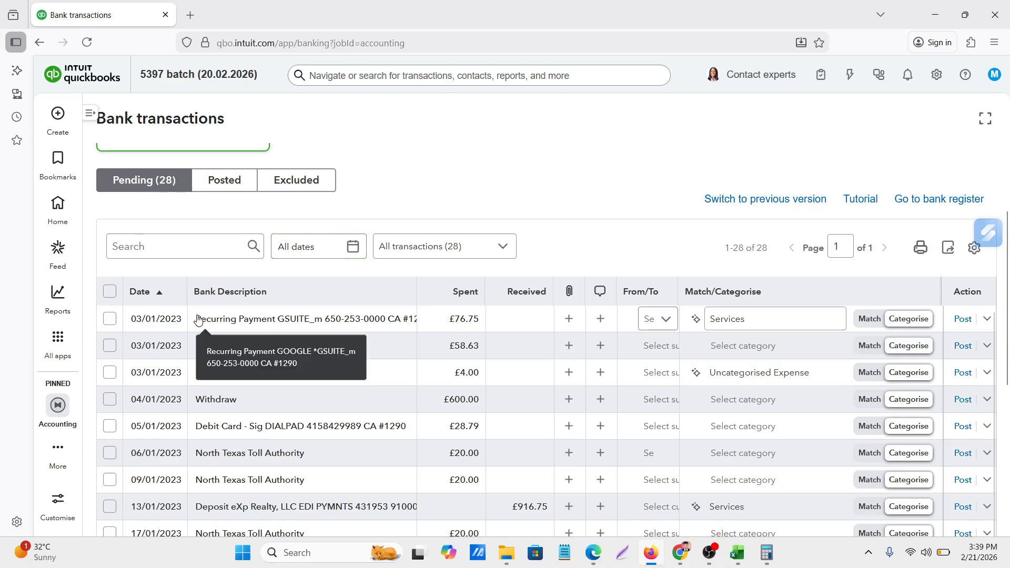
{"action": "left_click_drag", "start_coordinate": [198, 321], "coordinate": [418, 321]}
{"action": "key", "text": "ctrl+c"}
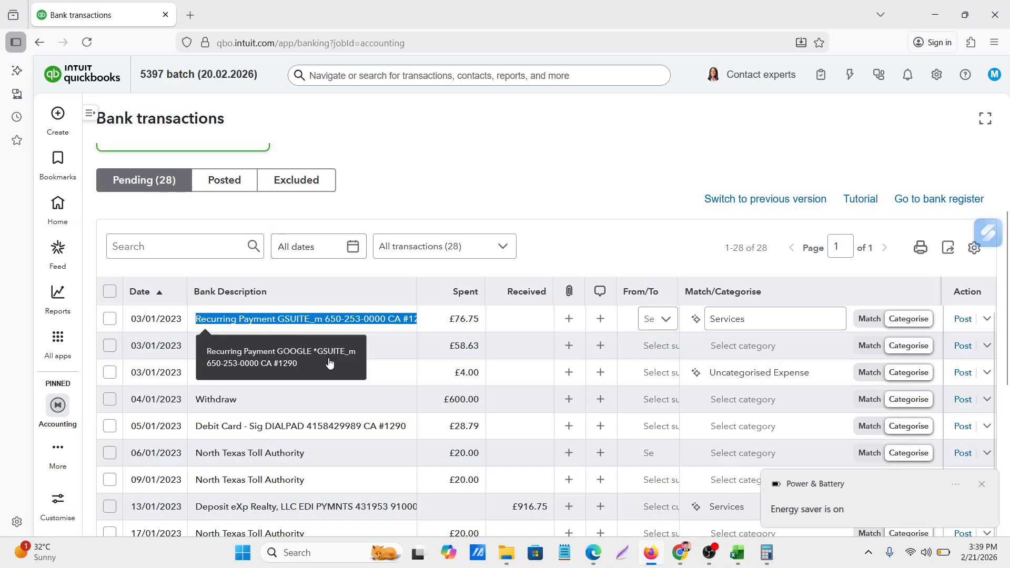
{"action": "left_click", "coordinate": [329, 361]}
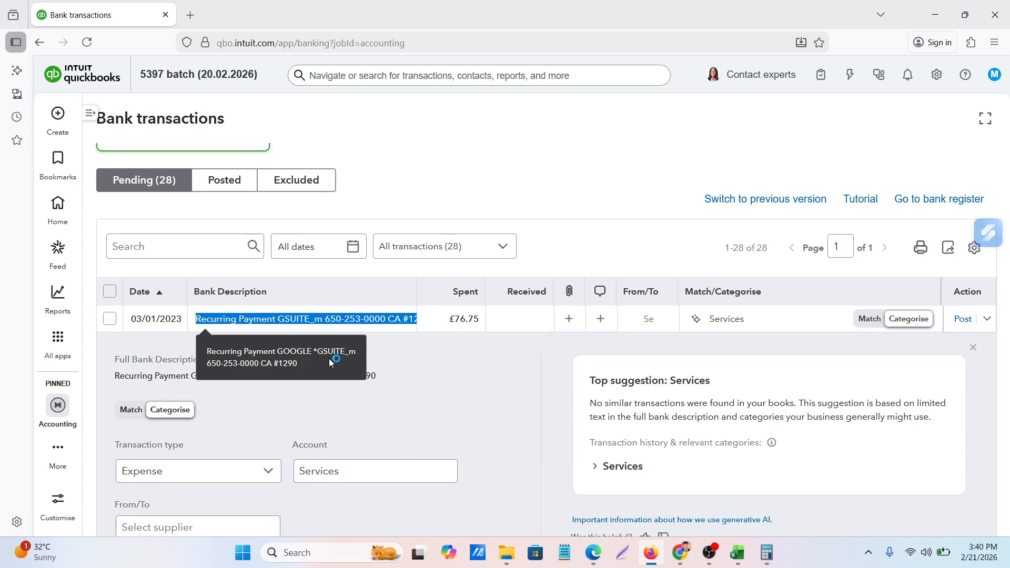
Switch to Chrome, search Google for the copied GSUITE_m payment description in a new tab, and read the explanation of the charge
{"action": "left_click", "coordinate": [192, 16]}
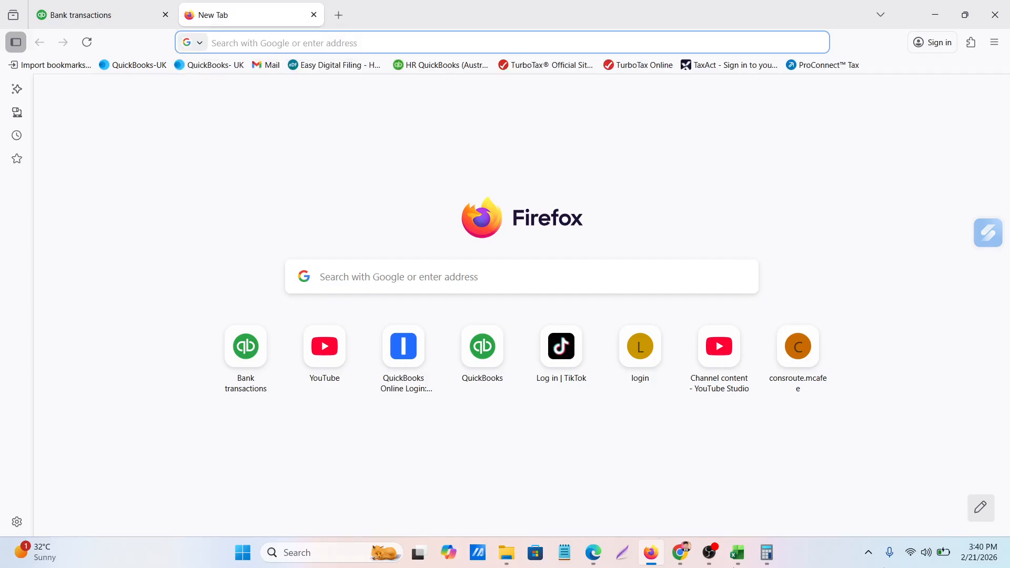
{"action": "mouse_move", "coordinate": [679, 547]}
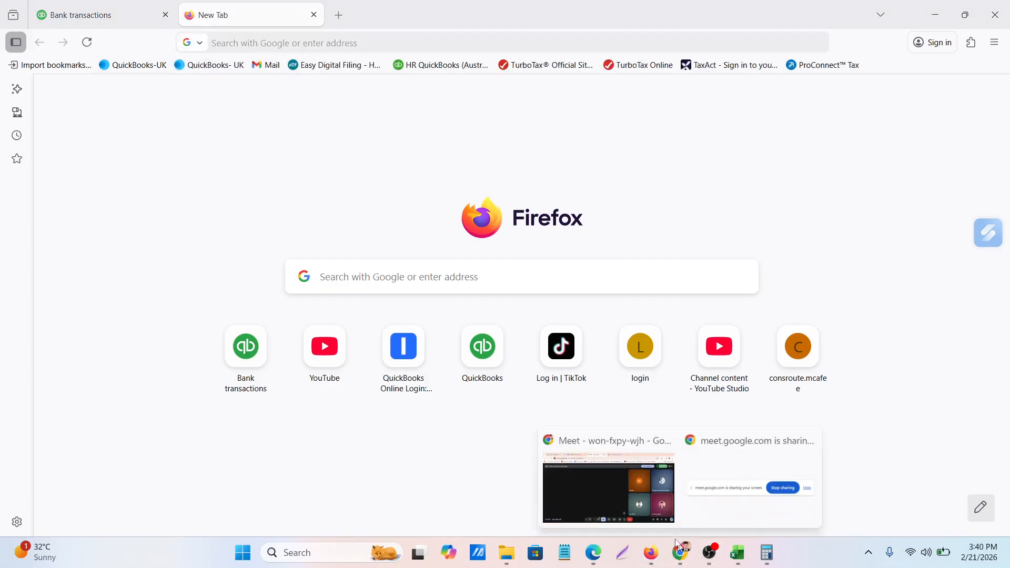
{"action": "left_click", "coordinate": [575, 491]}
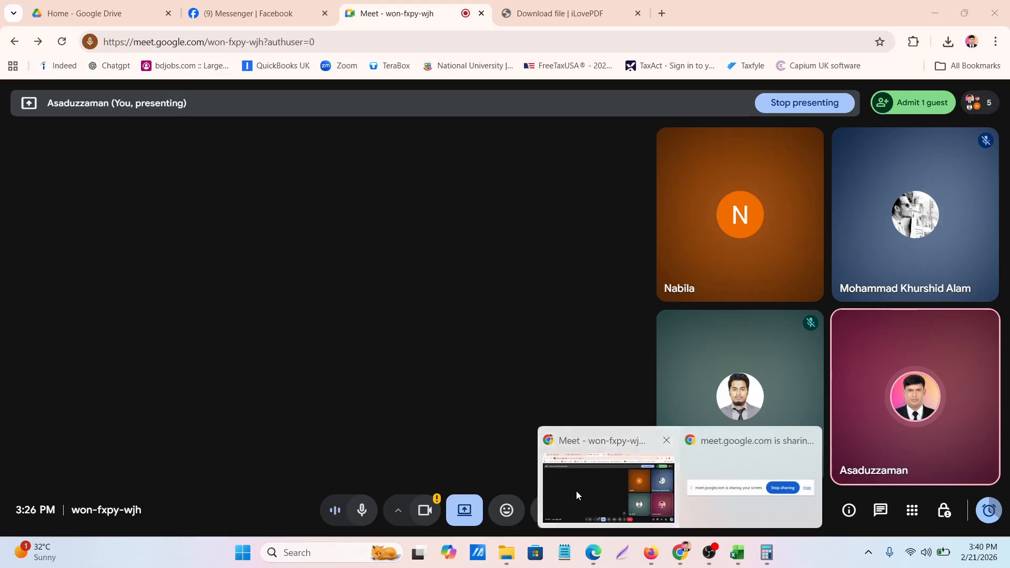
{"action": "left_click", "coordinate": [661, 13]}
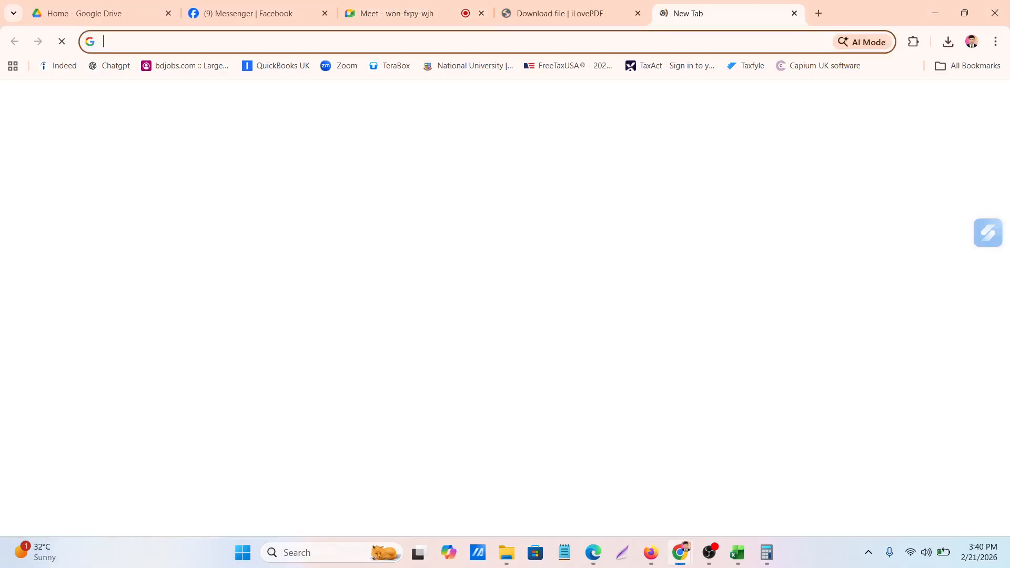
{"action": "key", "text": "ctrl+v"}
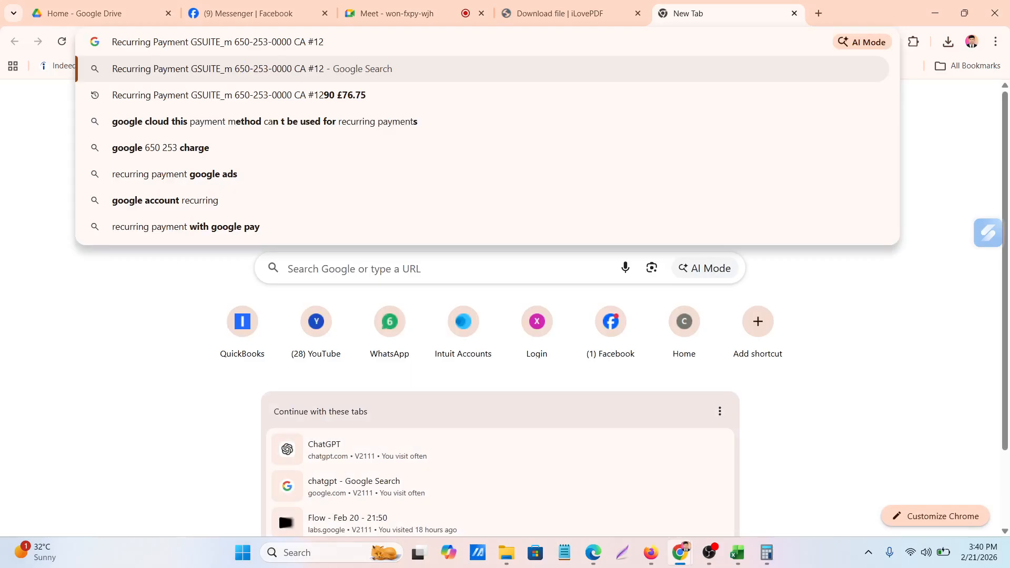
{"action": "key", "text": "Return"}
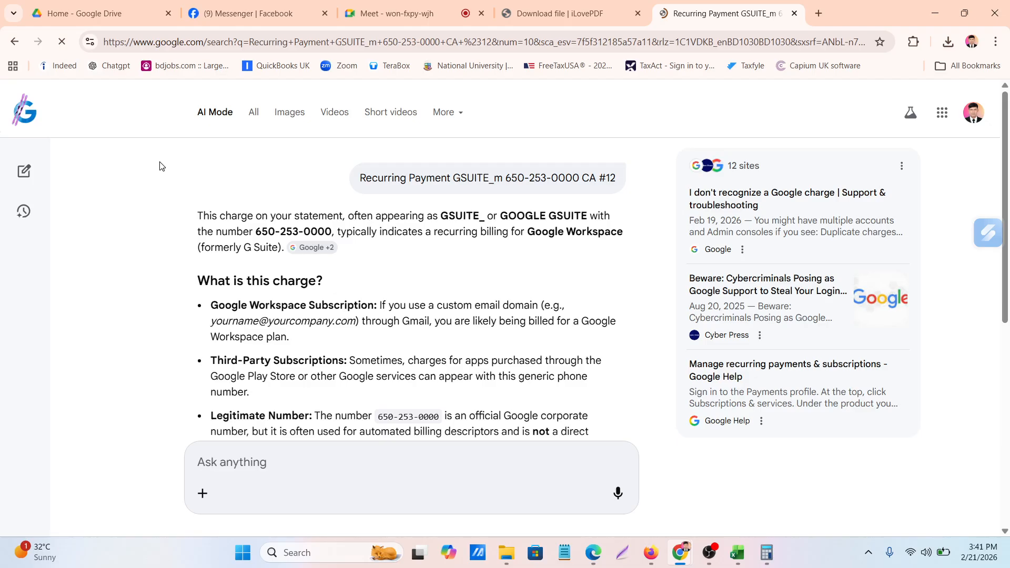
{"action": "scroll", "coordinate": [445, 264], "scroll_direction": "down", "scroll_amount": 1}
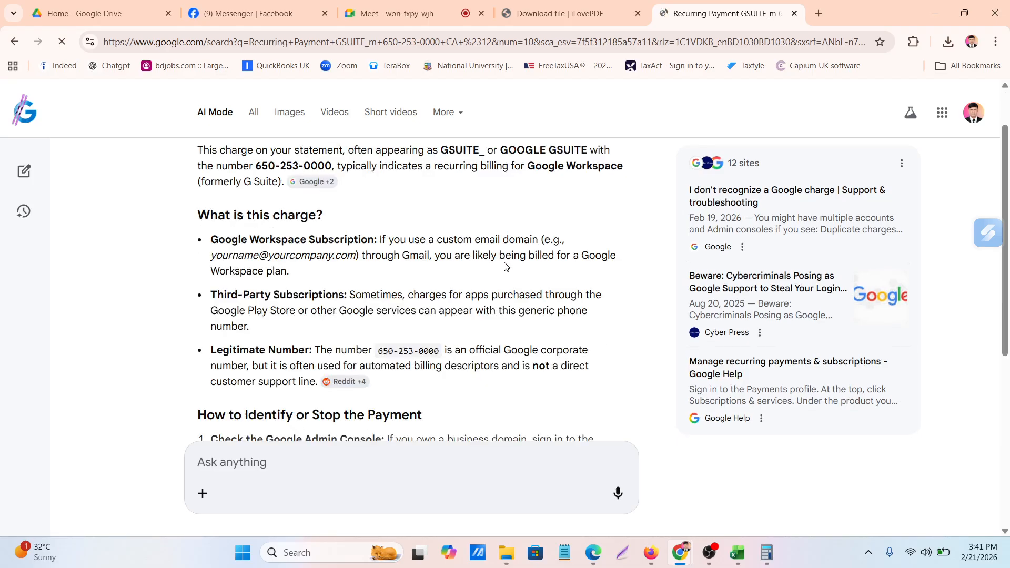
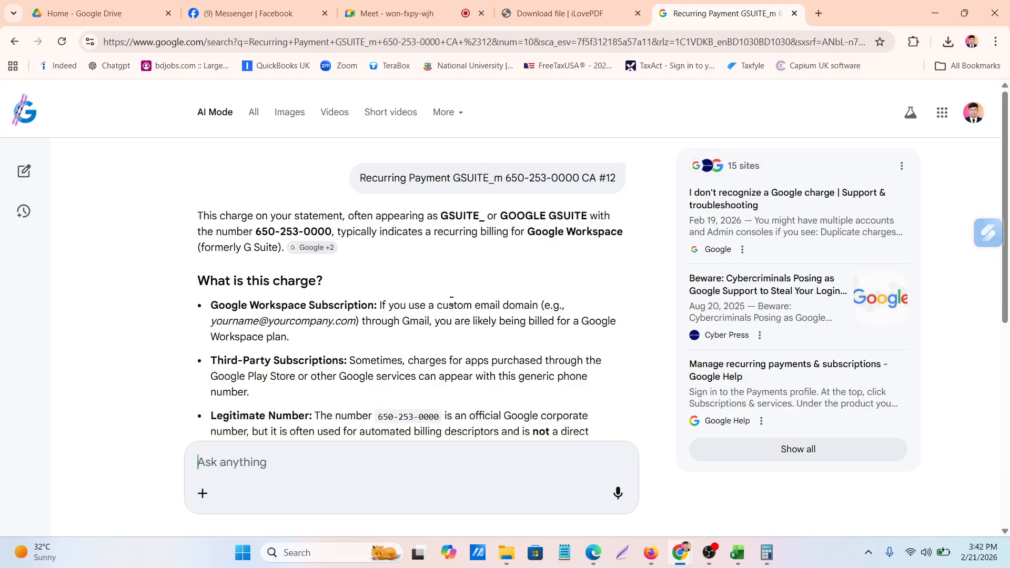
Switch to QuickBooks in Firefox and close the details of the 03/01/2023 GSUITE_m recurring payment
{"action": "left_click", "coordinate": [653, 557]}
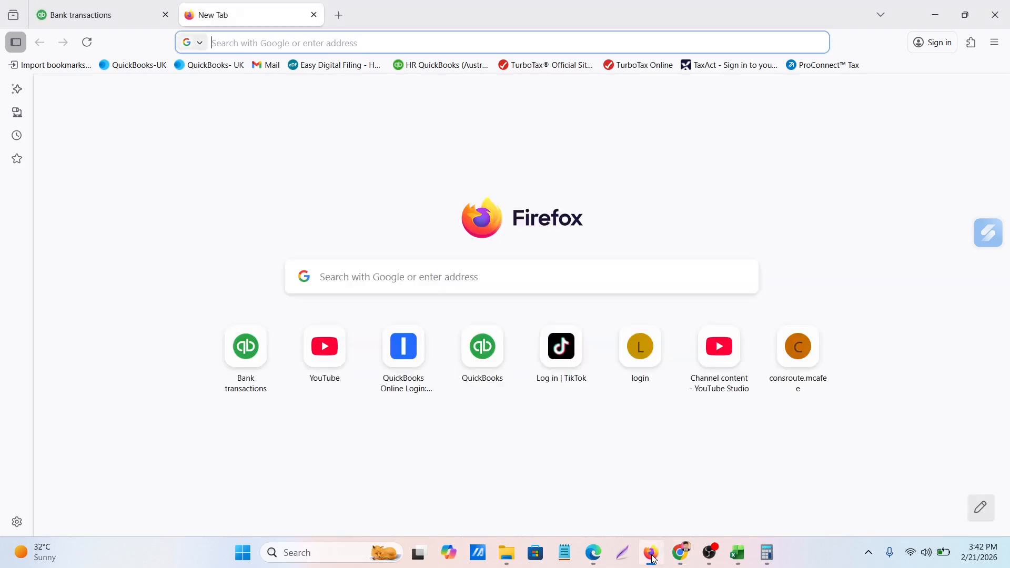
{"action": "left_click", "coordinate": [98, 14]}
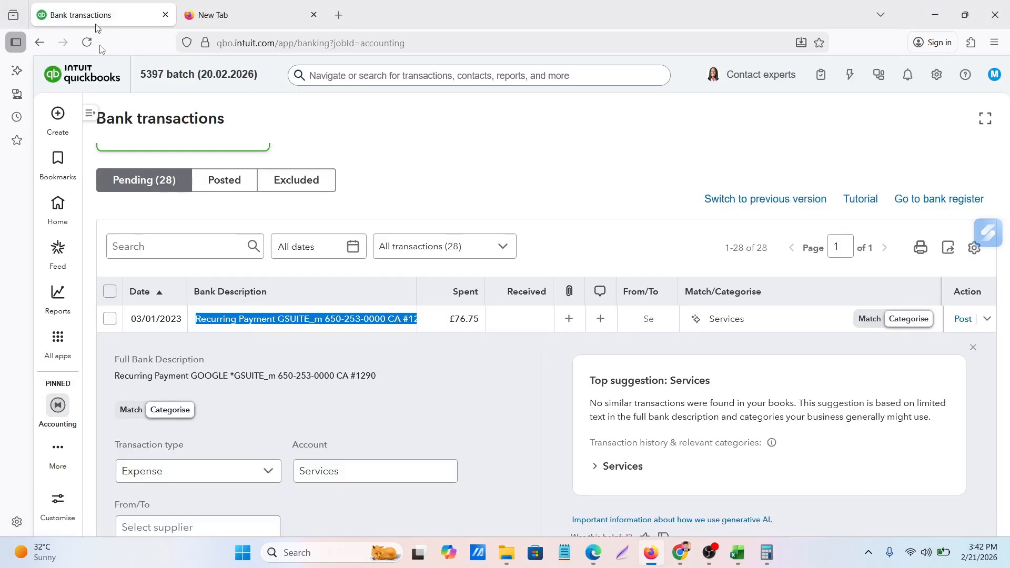
{"action": "left_click", "coordinate": [759, 320]}
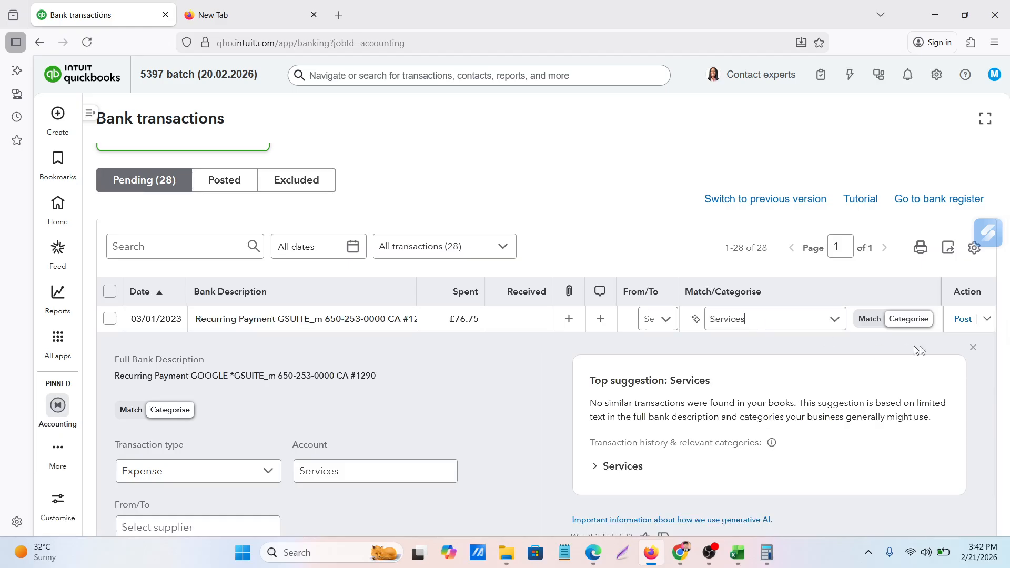
{"action": "left_click", "coordinate": [972, 349]}
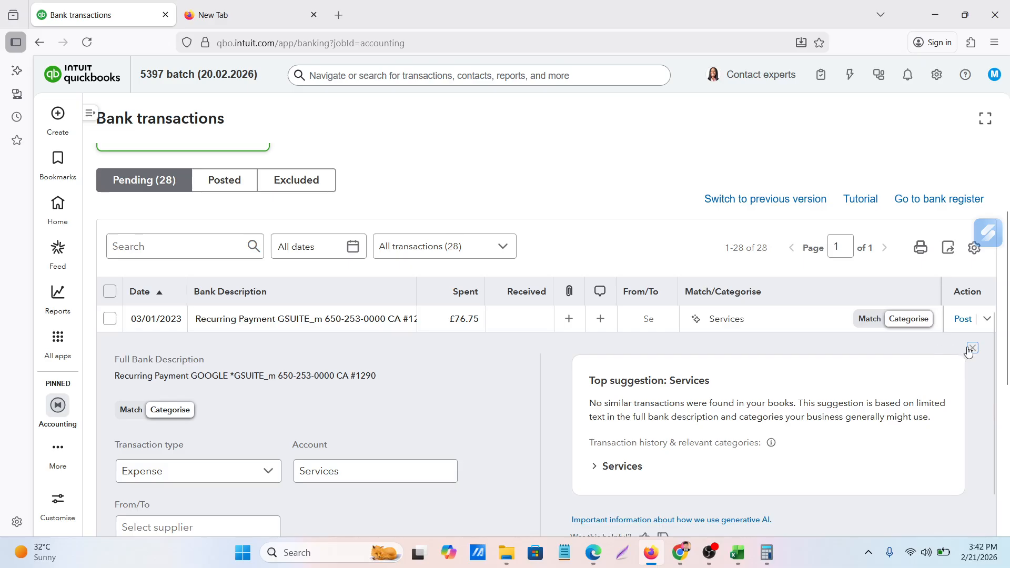
{"action": "left_click", "coordinate": [972, 350]}
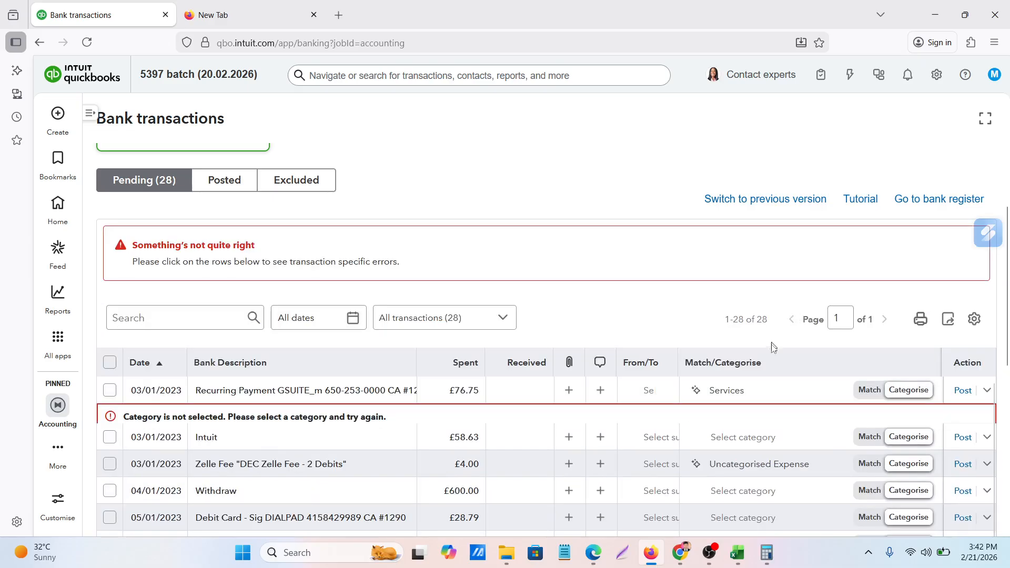
Look through the available categories for the 03/01/2023 GSUITE_m payment
{"action": "scroll", "coordinate": [757, 379], "scroll_direction": "down", "scroll_amount": 3}
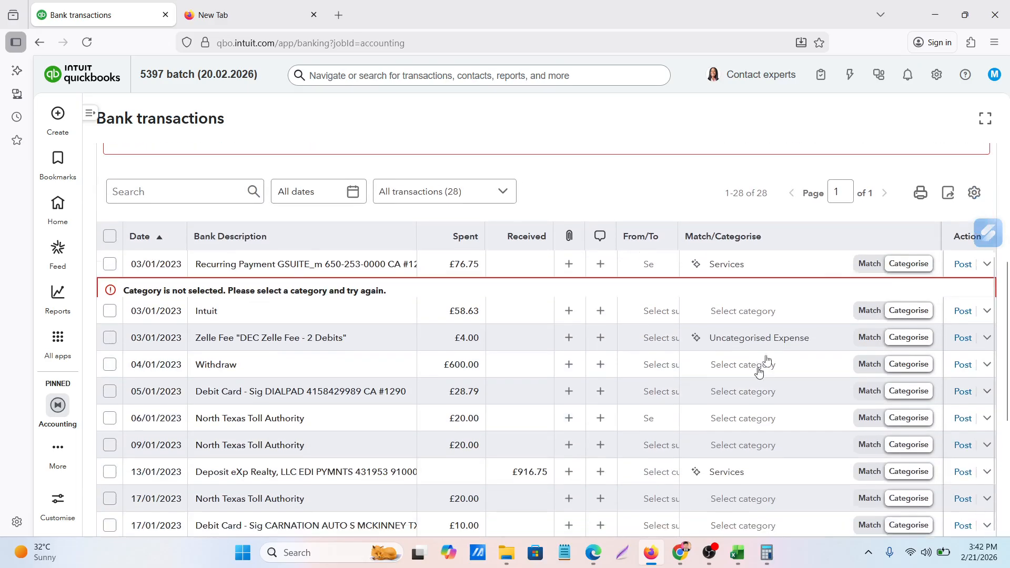
{"action": "left_click", "coordinate": [810, 267]}
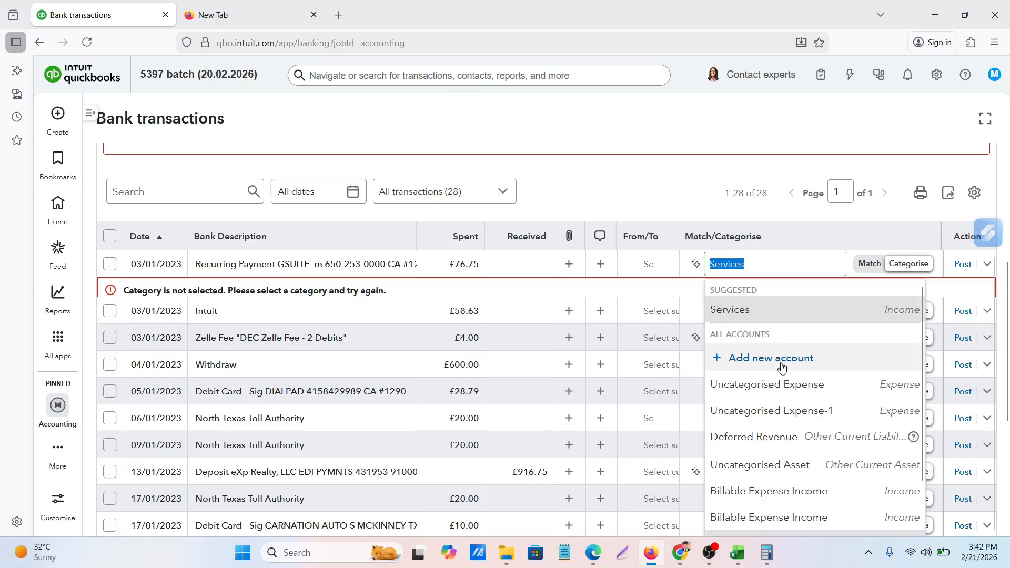
{"action": "scroll", "coordinate": [755, 448], "scroll_direction": "down", "scroll_amount": 2}
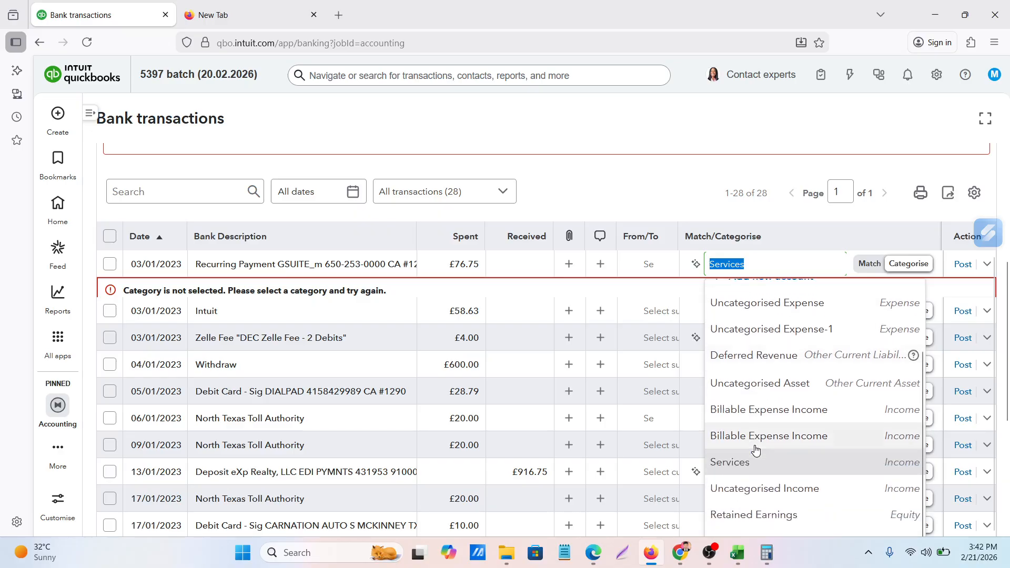
{"action": "scroll", "coordinate": [756, 449], "scroll_direction": "up", "scroll_amount": 2}
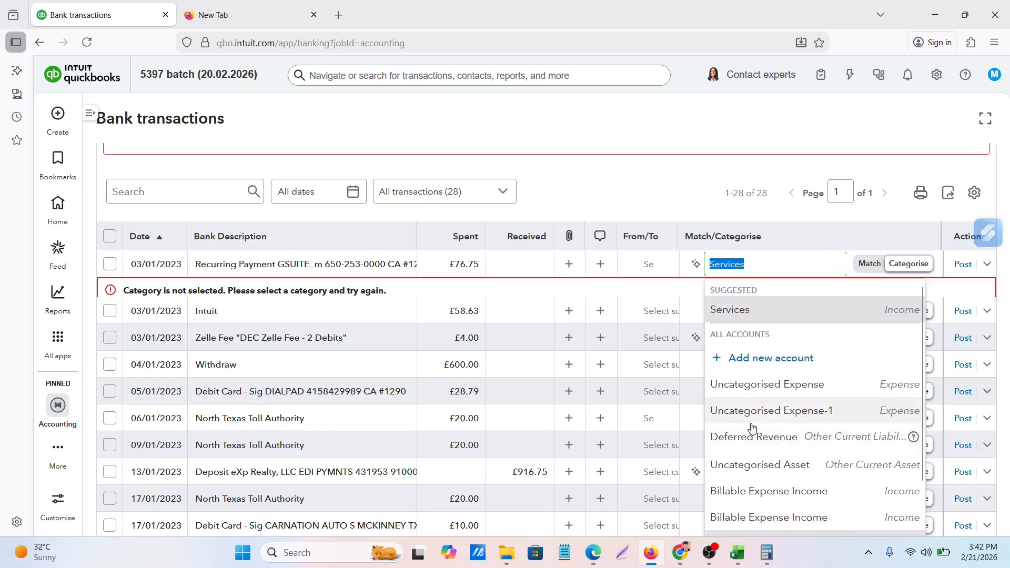
{"action": "scroll", "coordinate": [753, 429], "scroll_direction": "down", "scroll_amount": 2}
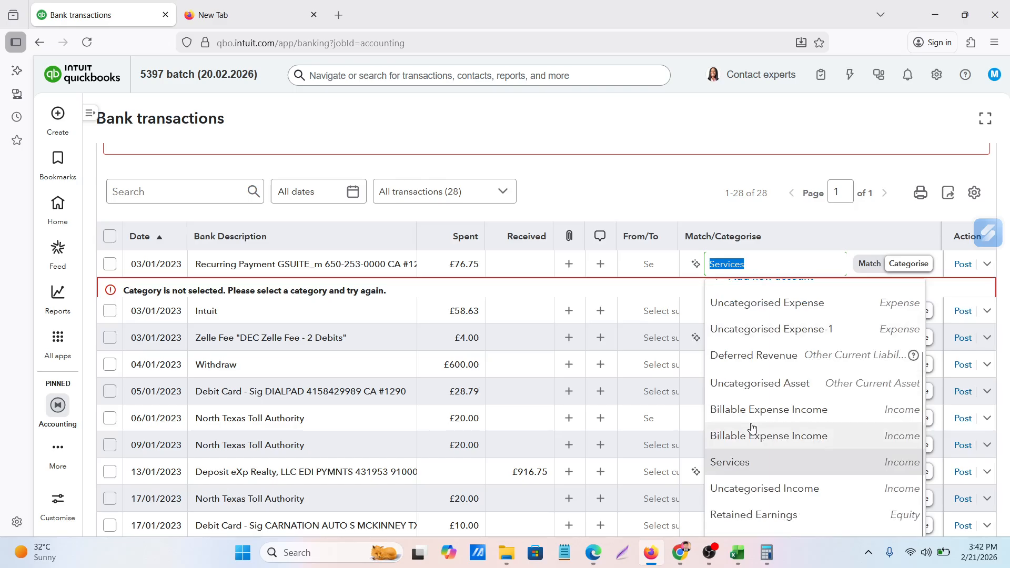
{"action": "scroll", "coordinate": [753, 429], "scroll_direction": "up", "scroll_amount": 2}
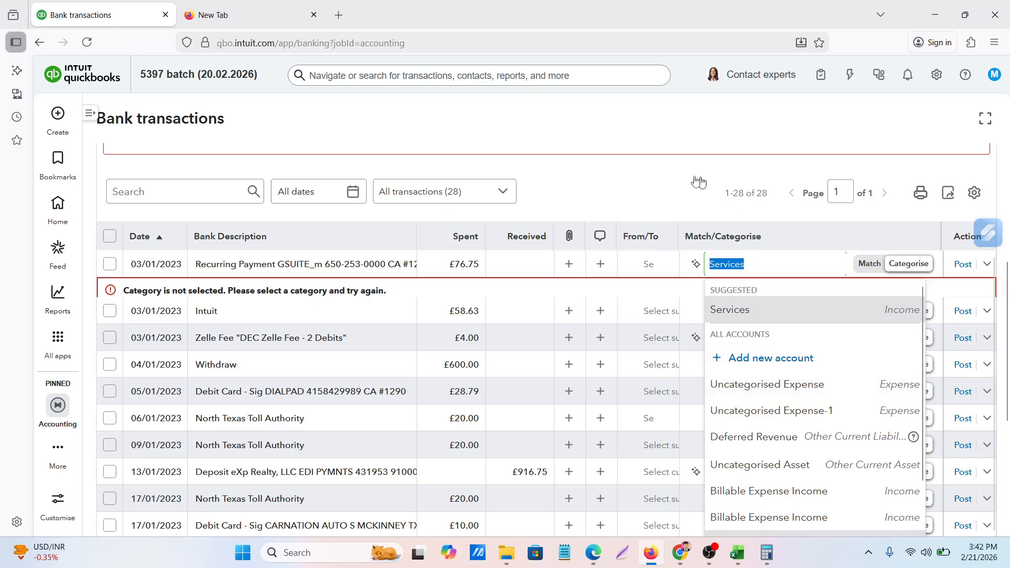
{"action": "left_click", "coordinate": [652, 182]}
Try to start a new account from the category choices of the 03/01/2023 GSUITE_m payment
{"action": "scroll", "coordinate": [810, 363], "scroll_direction": "up", "scroll_amount": 5}
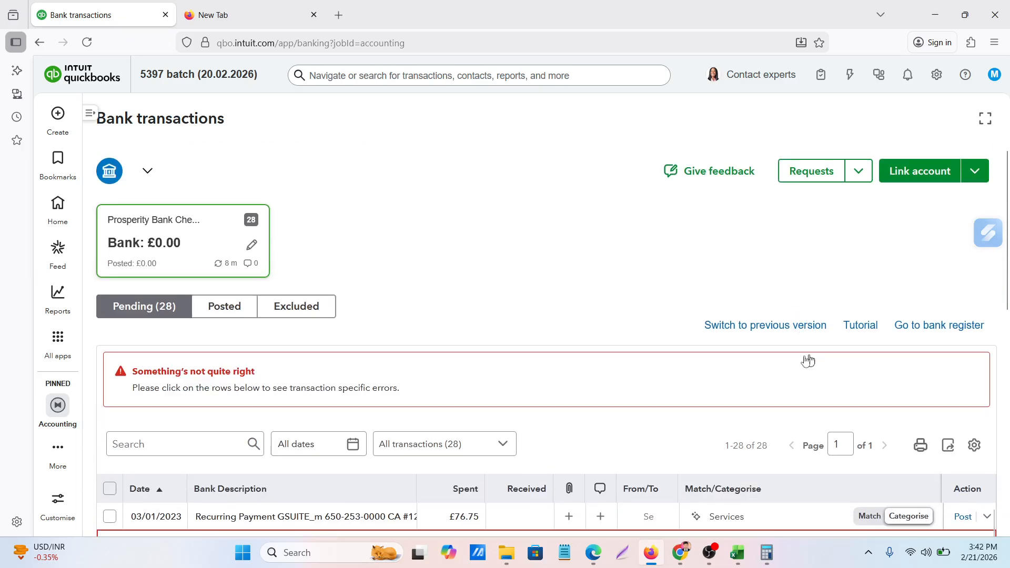
{"action": "scroll", "coordinate": [809, 363], "scroll_direction": "down", "scroll_amount": 3}
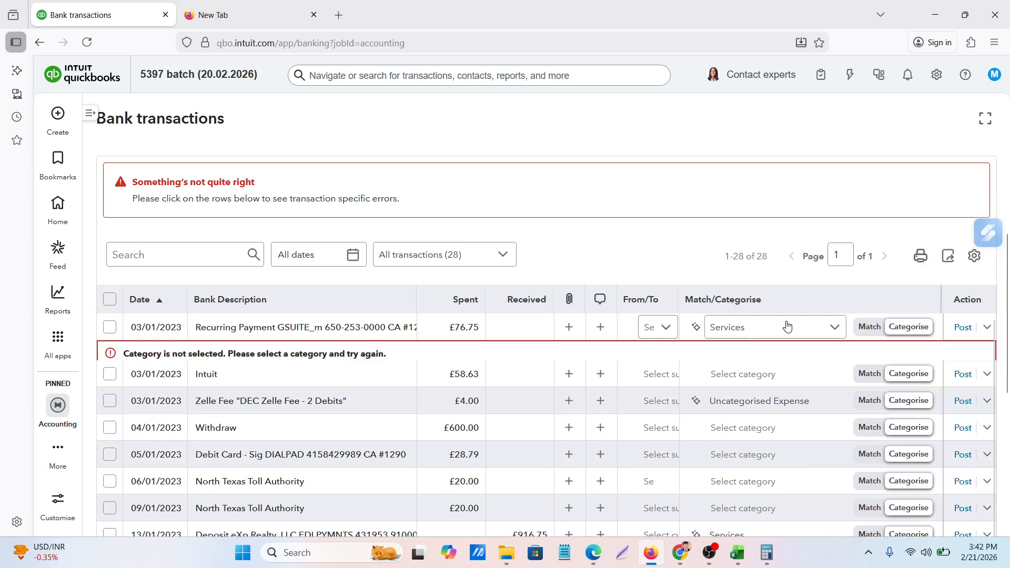
{"action": "left_click", "coordinate": [787, 326]}
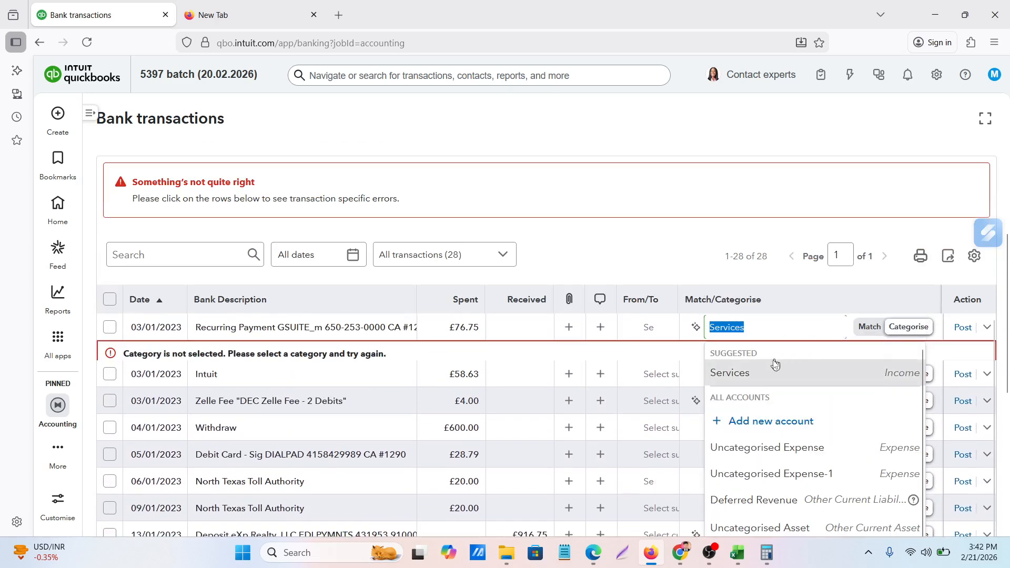
{"action": "left_click", "coordinate": [751, 425]}
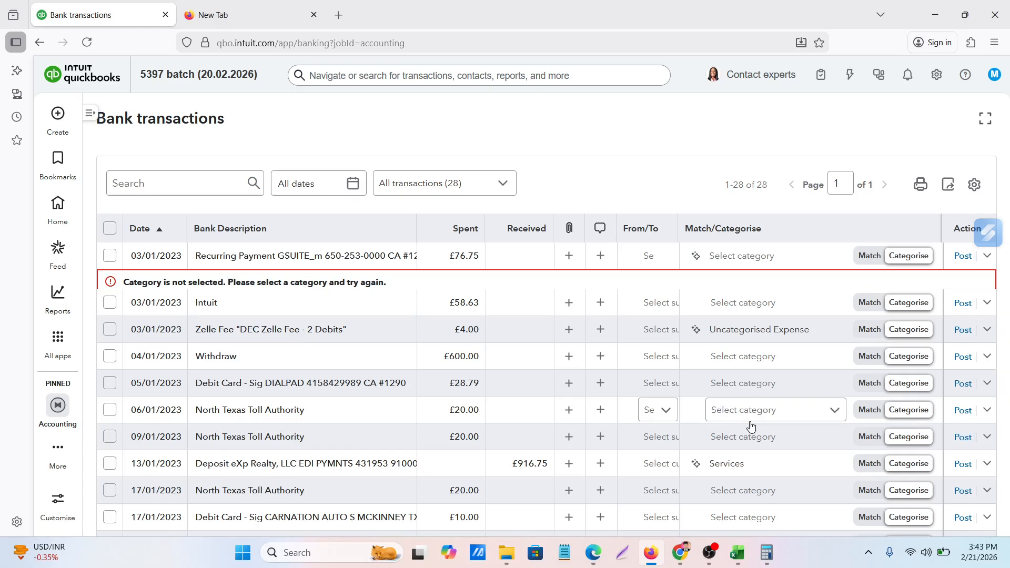
{"action": "scroll", "coordinate": [751, 427], "scroll_direction": "up", "scroll_amount": 3}
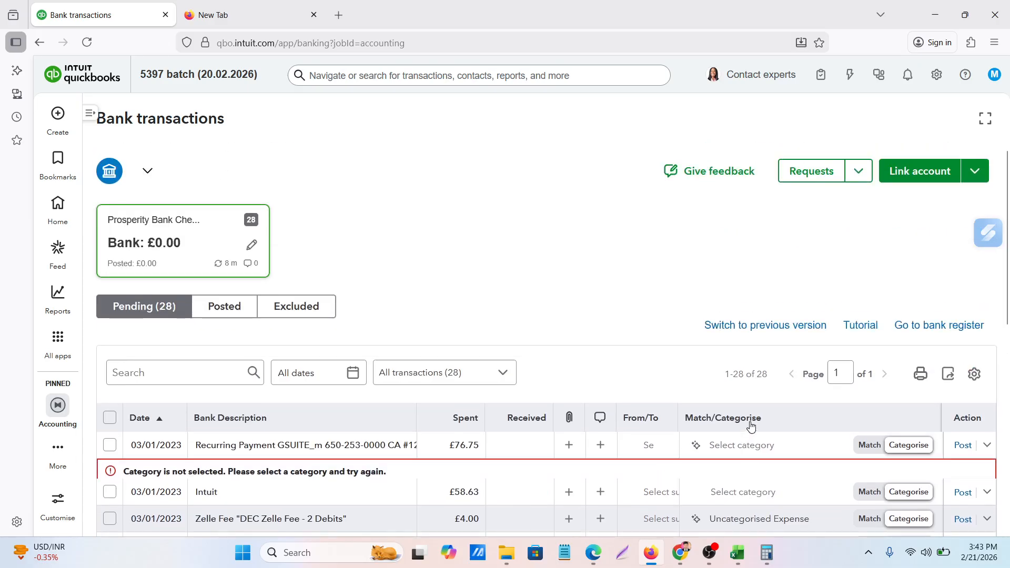
{"action": "scroll", "coordinate": [751, 428], "scroll_direction": "down", "scroll_amount": 1}
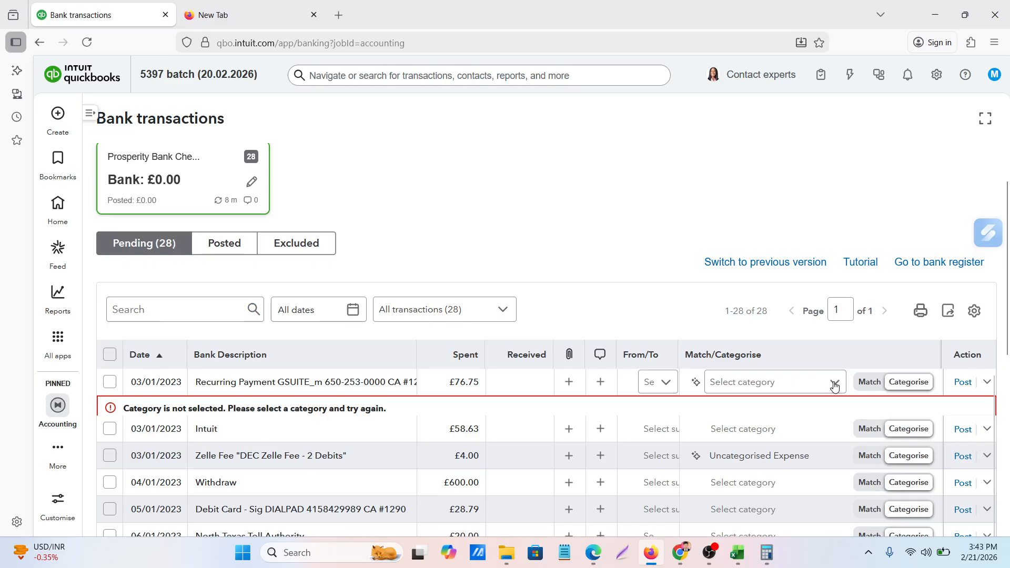
{"action": "left_click", "coordinate": [835, 386]}
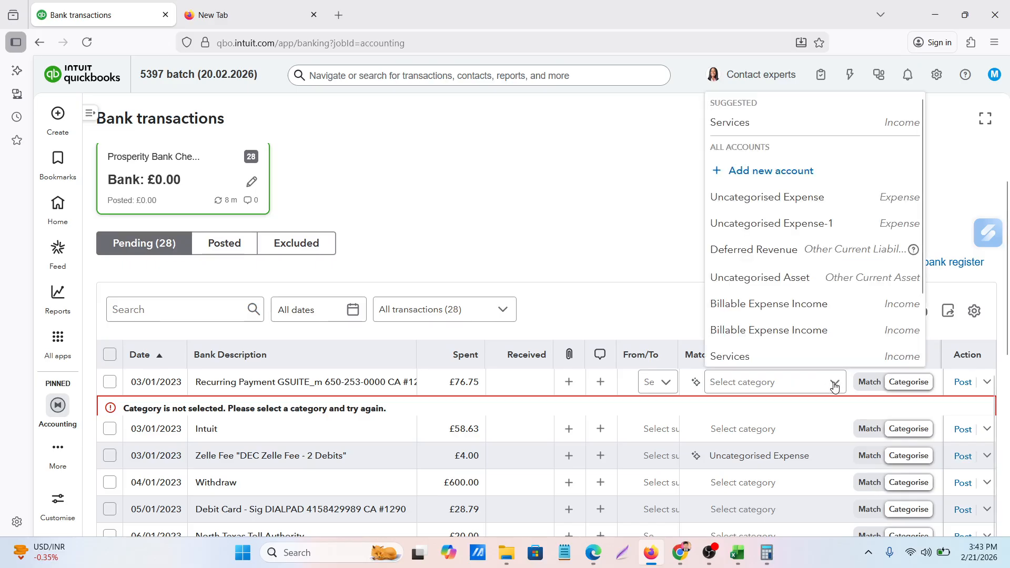
{"action": "left_click", "coordinate": [751, 171]}
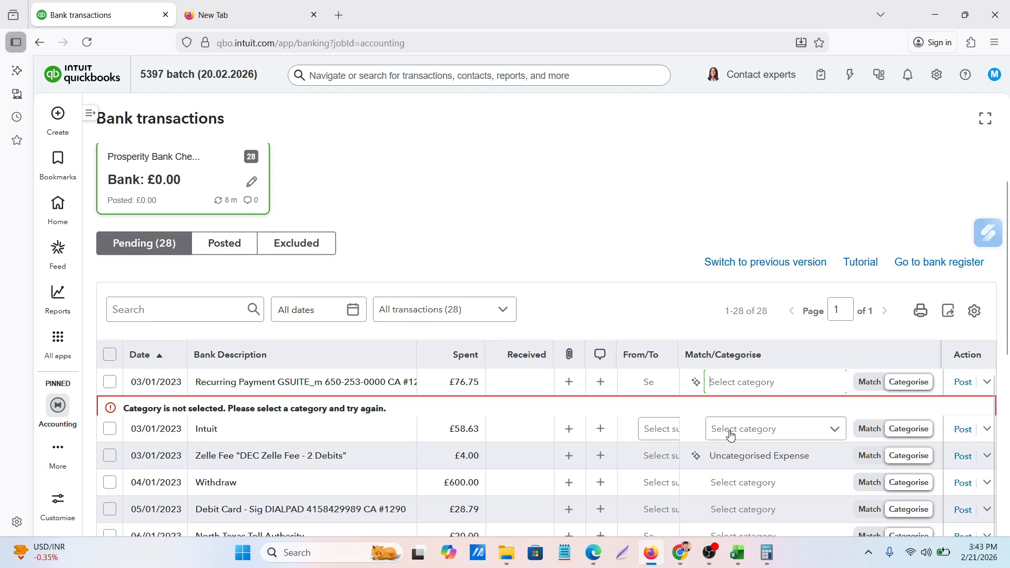
{"action": "left_click", "coordinate": [834, 385]}
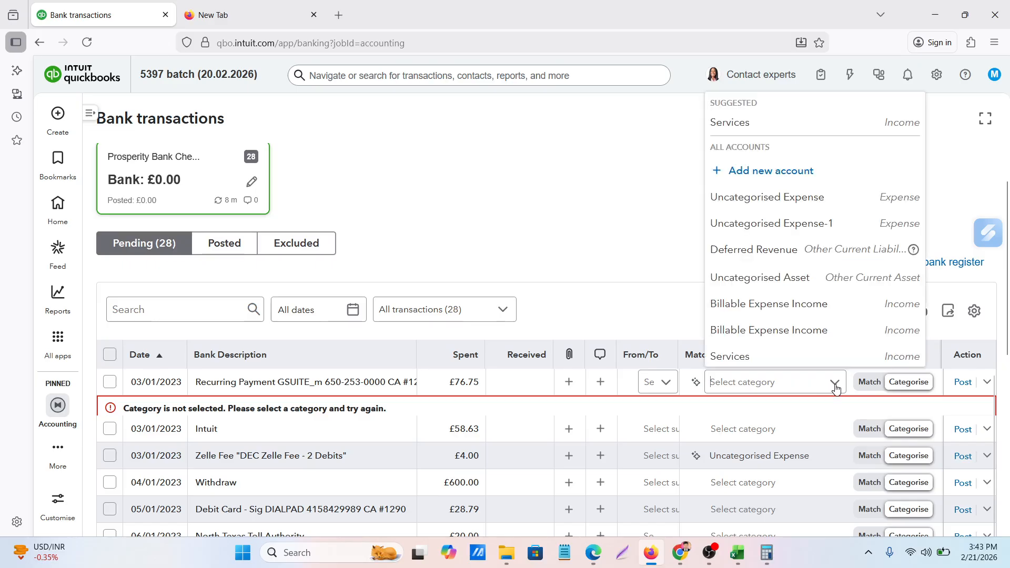
{"action": "left_click", "coordinate": [743, 177]}
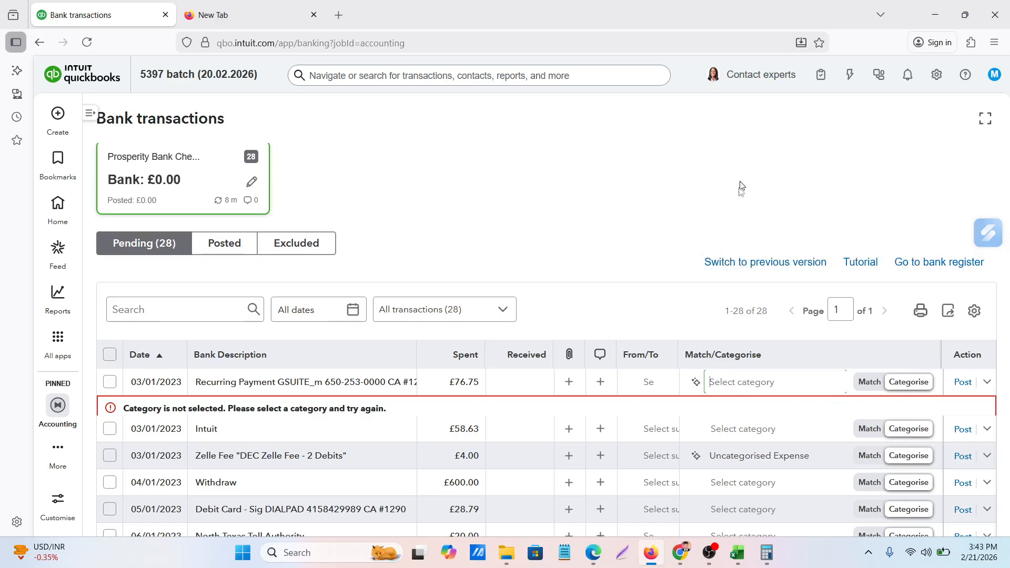
Try to create an account named "Subscription for Google suits" for the GSUITE_m payment and choose its account type, then discard the form
{"action": "left_click", "coordinate": [803, 385]}
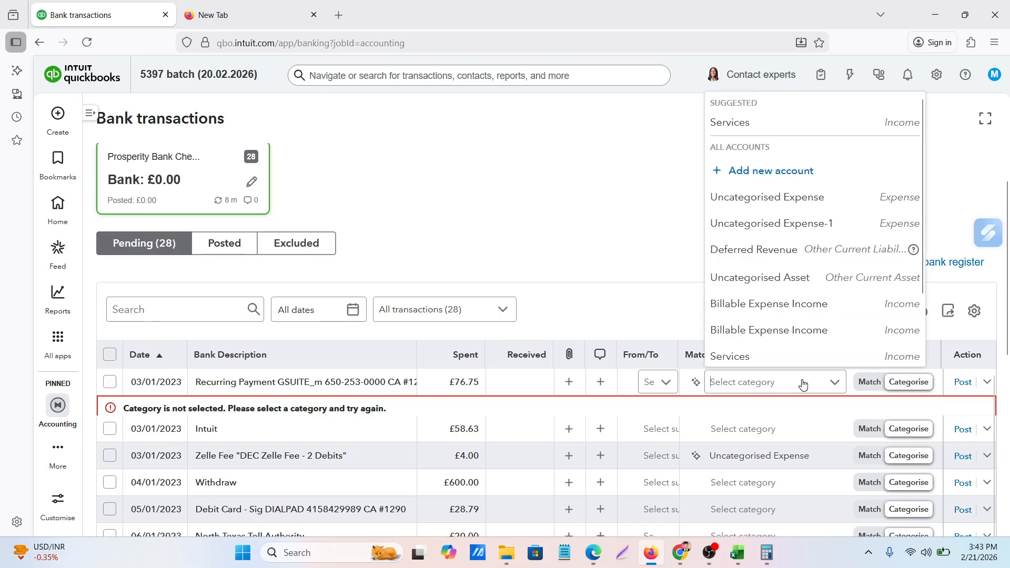
{"action": "scroll", "coordinate": [747, 276], "scroll_direction": "down", "scroll_amount": 2}
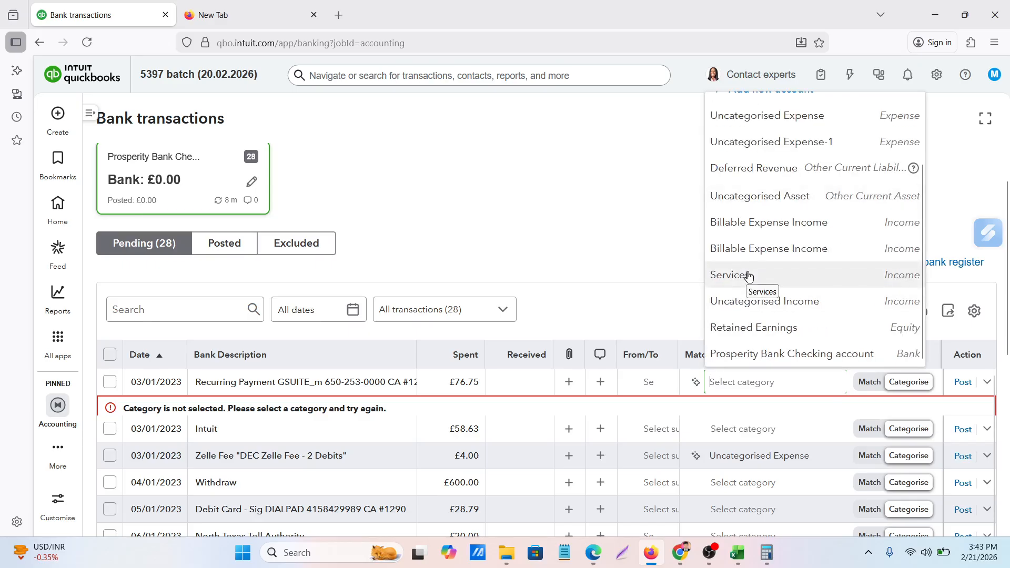
{"action": "scroll", "coordinate": [748, 277], "scroll_direction": "up", "scroll_amount": 2}
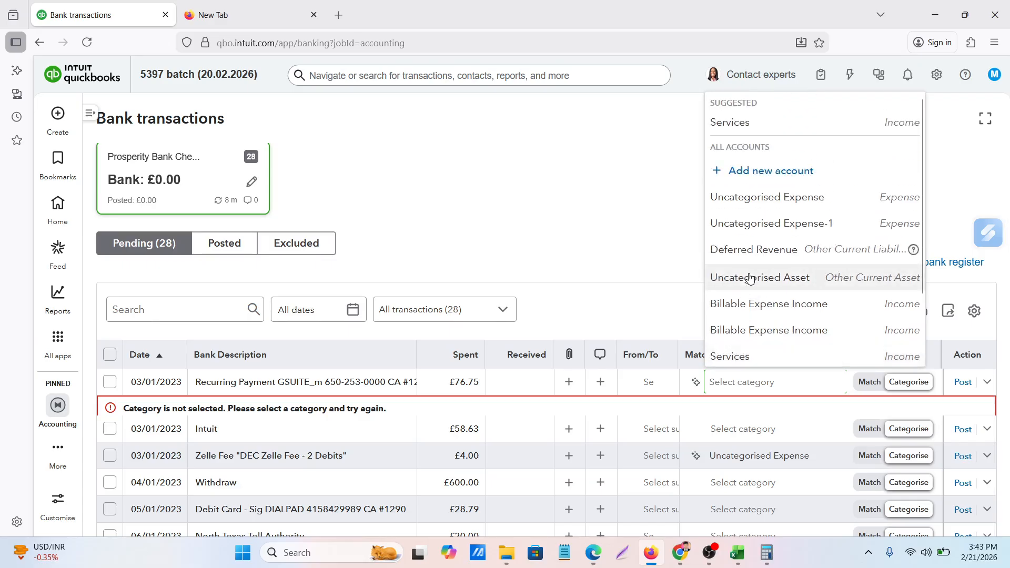
{"action": "scroll", "coordinate": [751, 279], "scroll_direction": "down", "scroll_amount": 2}
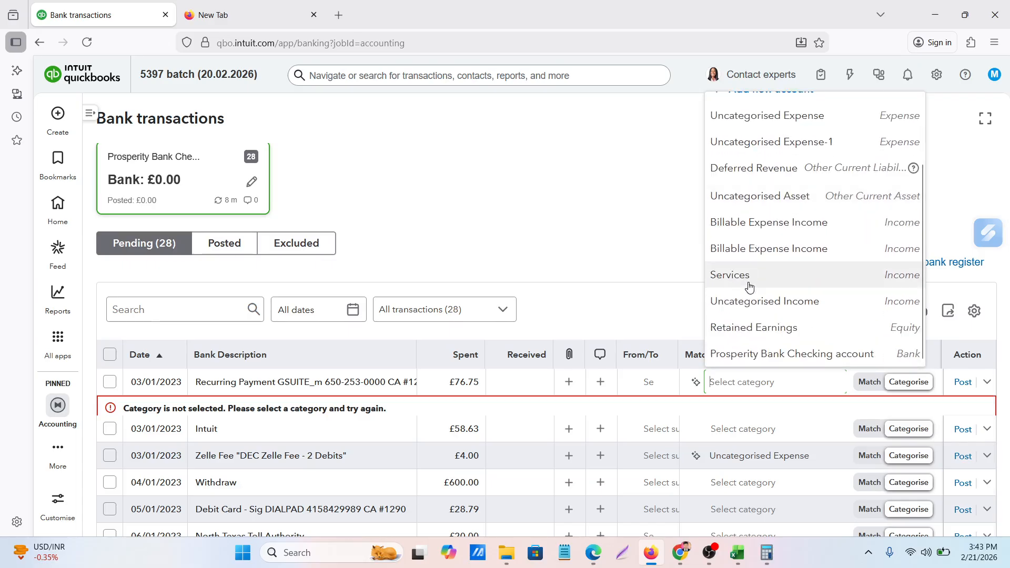
{"action": "left_click", "coordinate": [750, 287]}
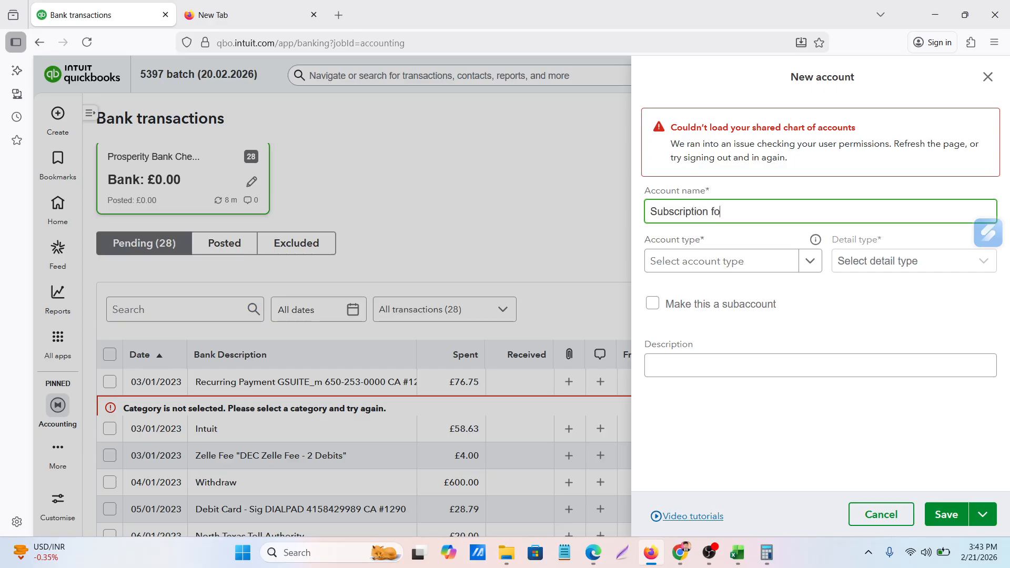
{"action": "type", "text": "Google suits"}
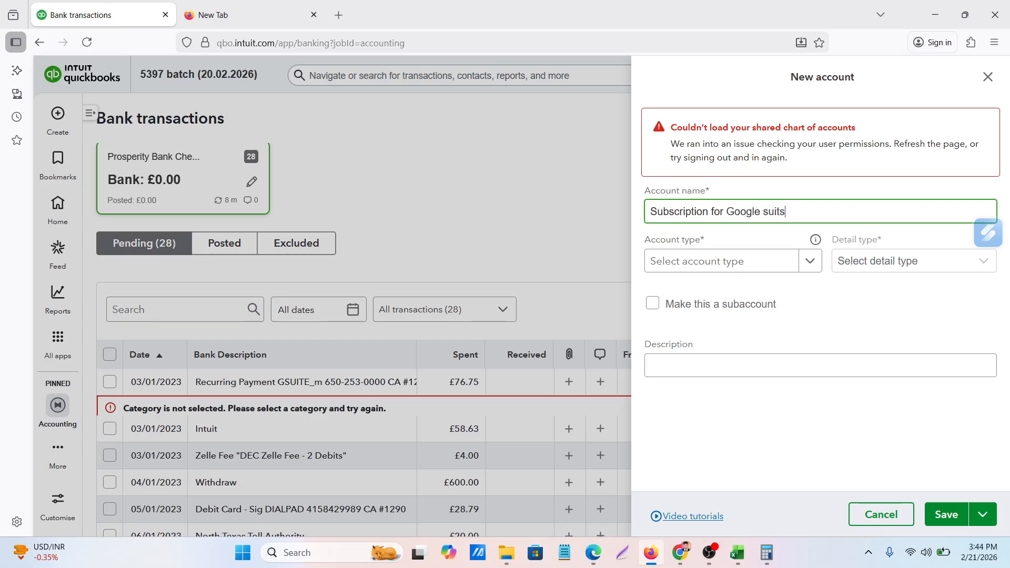
{"action": "left_click", "coordinate": [737, 272]}
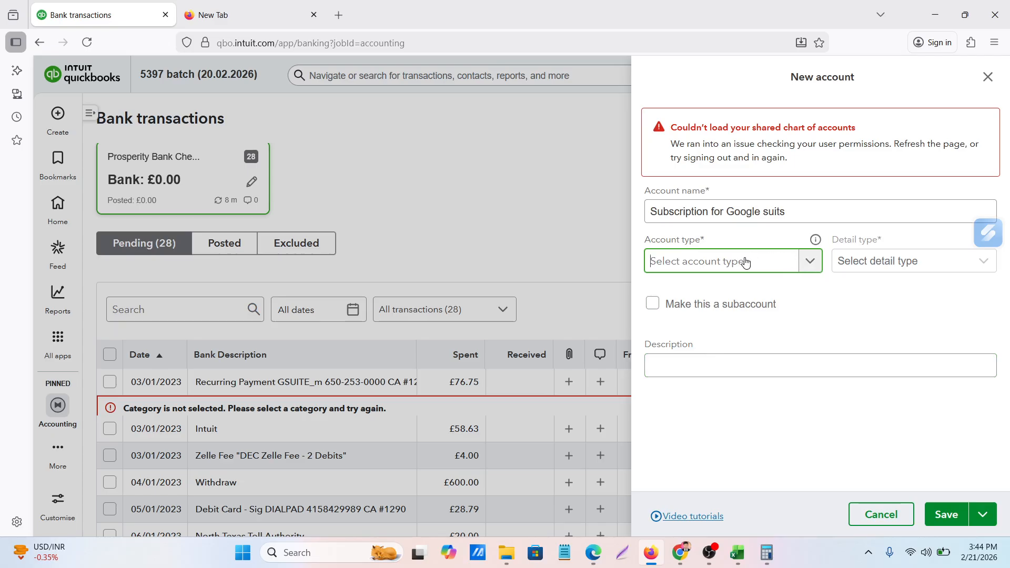
{"action": "left_click", "coordinate": [872, 258]}
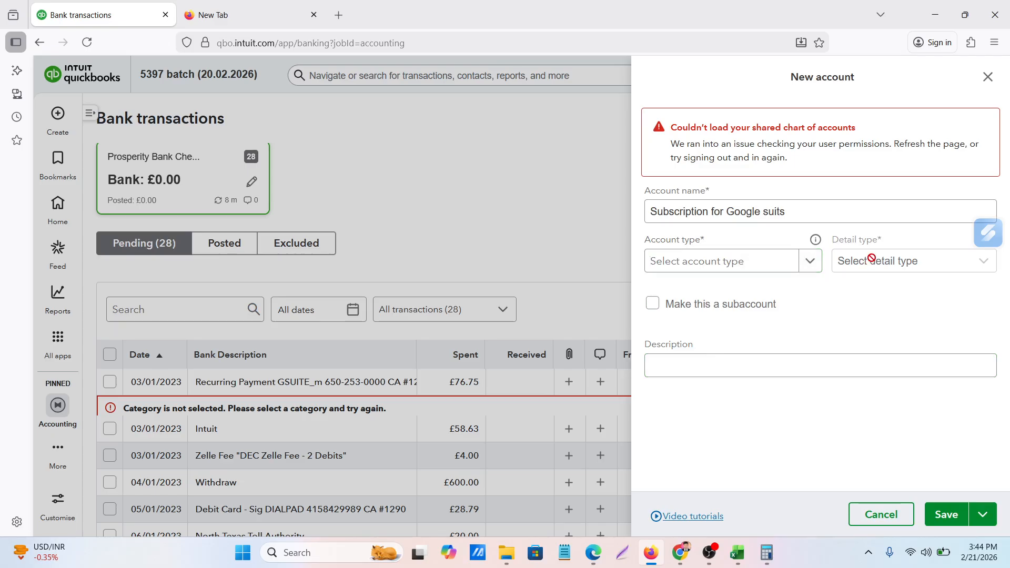
{"action": "left_click", "coordinate": [732, 262]}
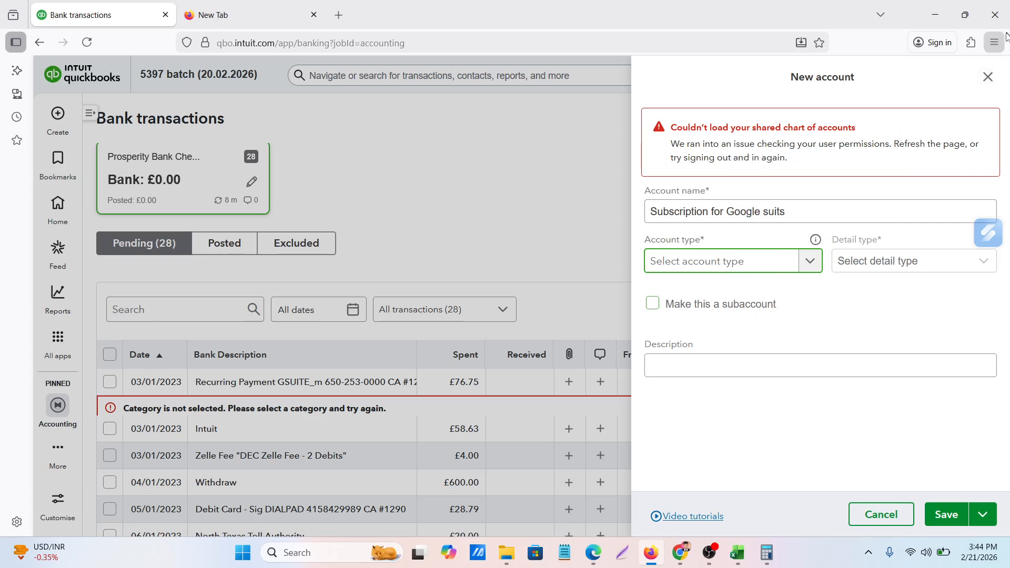
{"action": "left_click", "coordinate": [988, 78]}
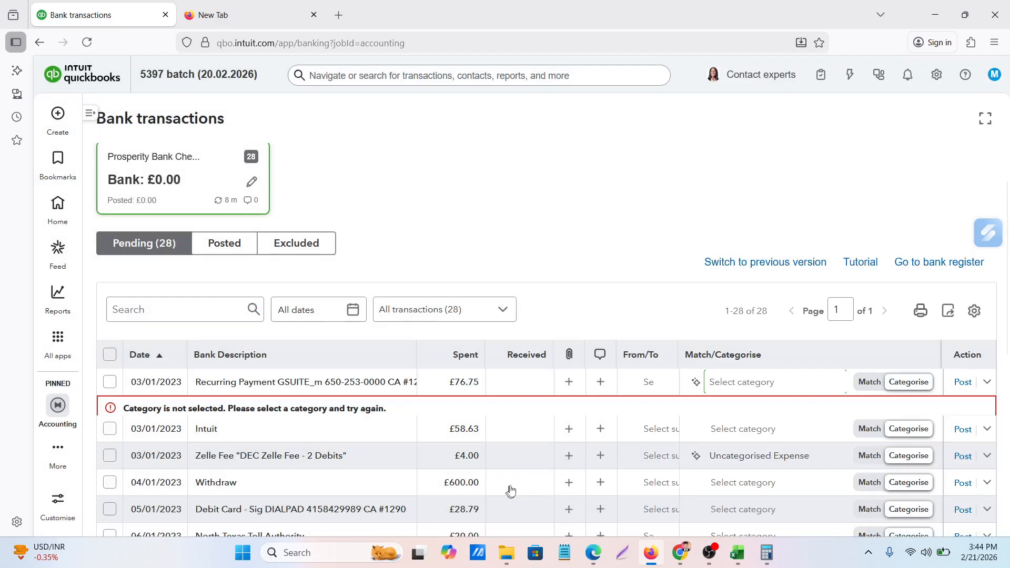
{"action": "left_click", "coordinate": [799, 384]}
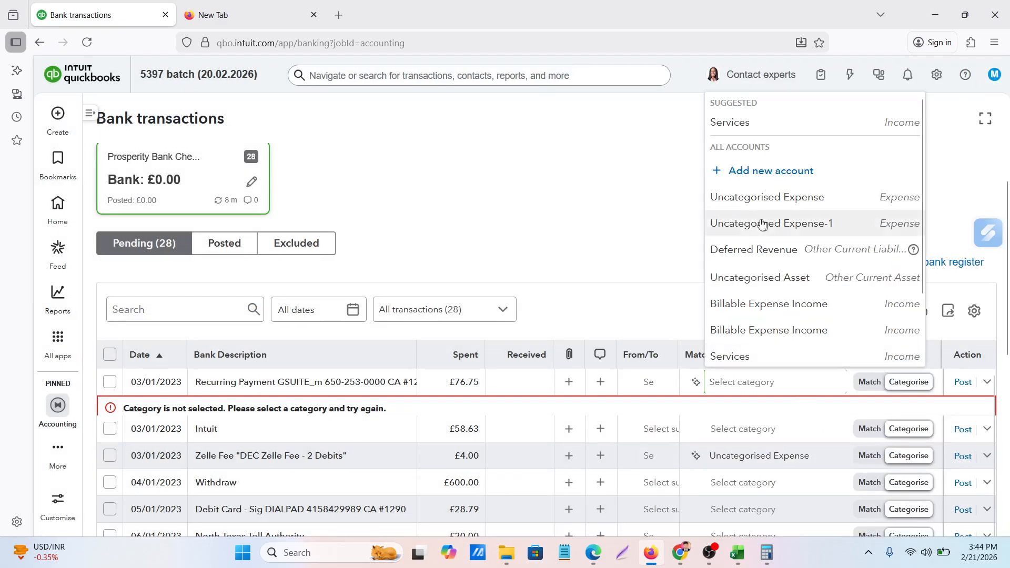
{"action": "left_click", "coordinate": [751, 177]}
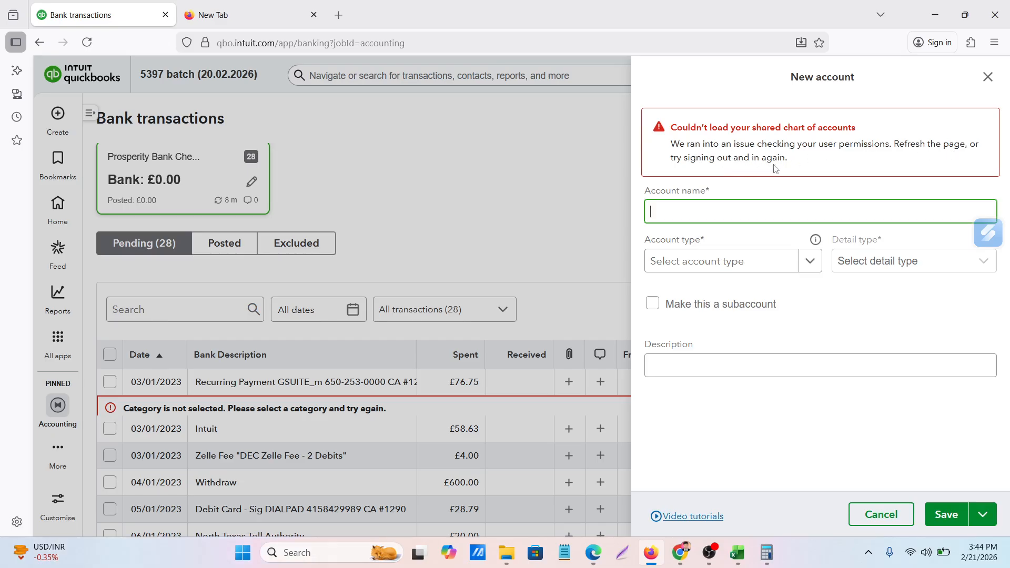
{"action": "left_click", "coordinate": [988, 78]}
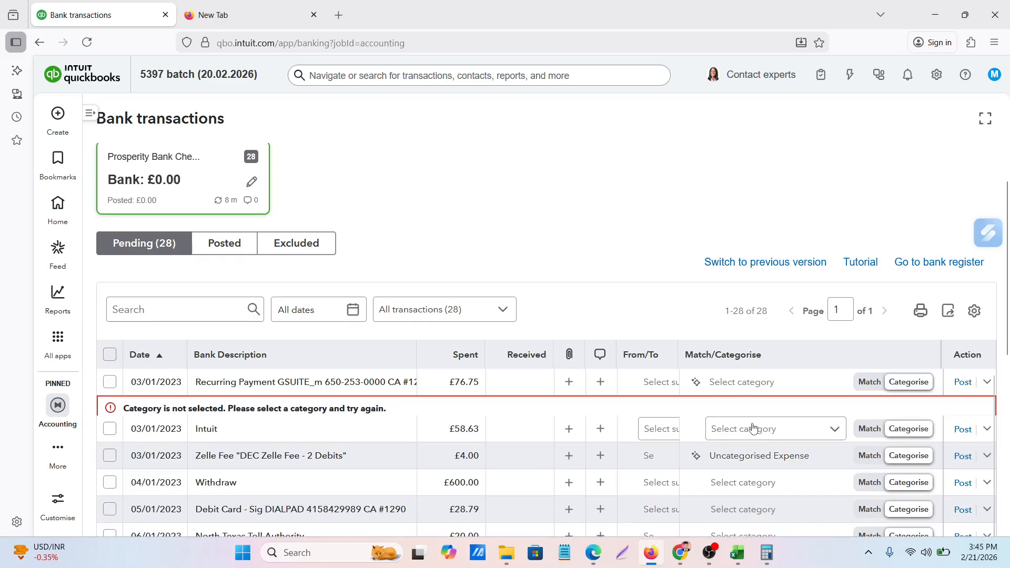
{"action": "scroll", "coordinate": [754, 427], "scroll_direction": "down", "scroll_amount": 5}
{"action": "scroll", "coordinate": [754, 427], "scroll_direction": "up", "scroll_amount": 5}
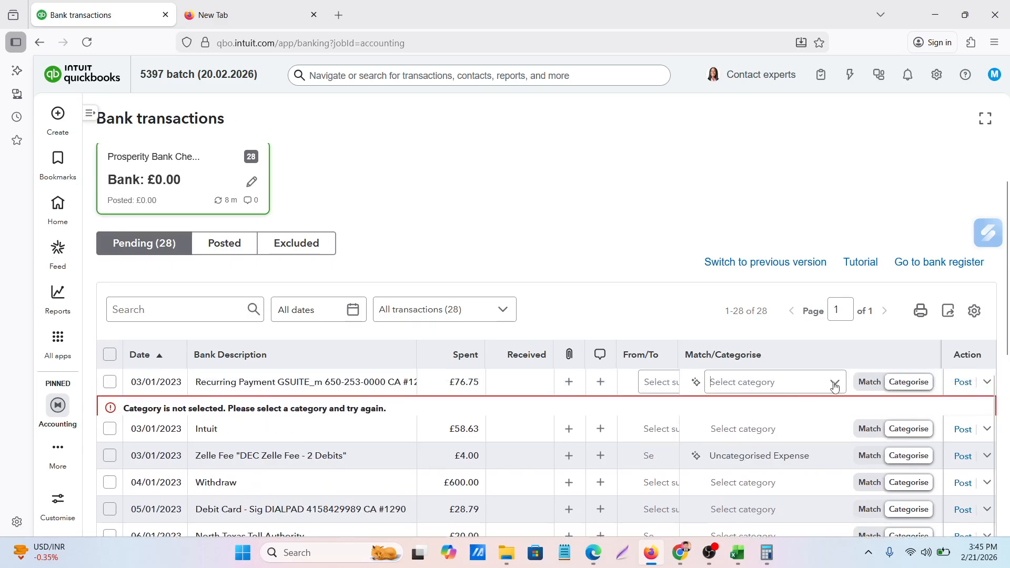
Try to choose an account type in a new account form for the 03/01/2023 GSUITE_m payment, and discard the form
{"action": "scroll", "coordinate": [652, 433], "scroll_direction": "down", "scroll_amount": 5}
{"action": "scroll", "coordinate": [762, 405], "scroll_direction": "up", "scroll_amount": 7}
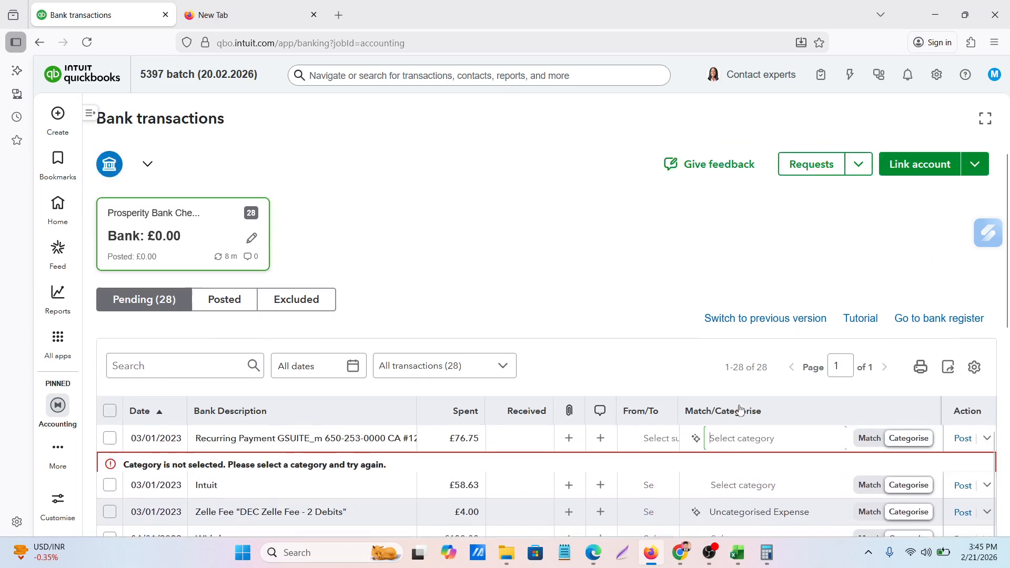
{"action": "left_click", "coordinate": [752, 438]}
{"action": "scroll", "coordinate": [736, 405], "scroll_direction": "down", "scroll_amount": 5}
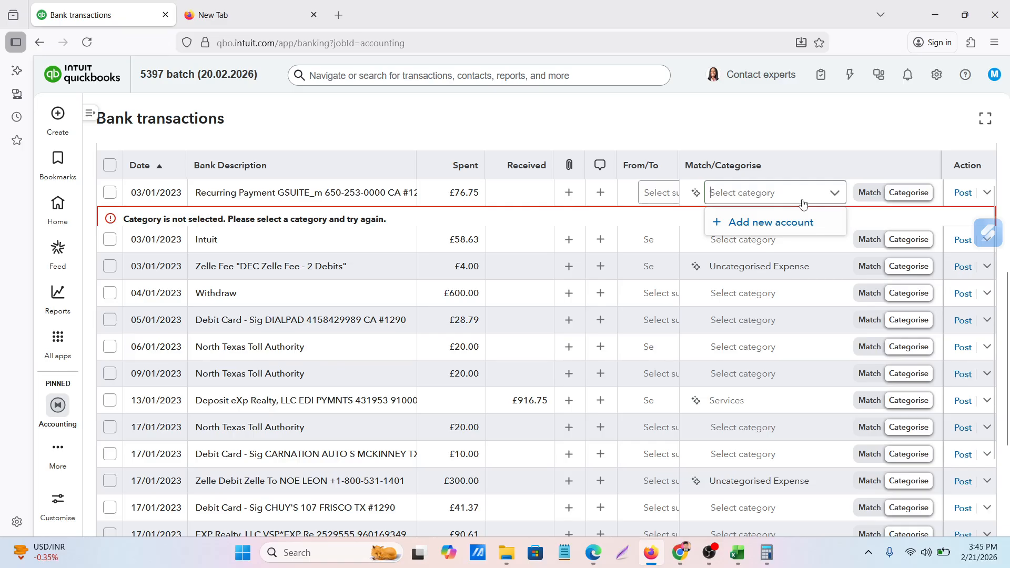
{"action": "left_click", "coordinate": [750, 221]}
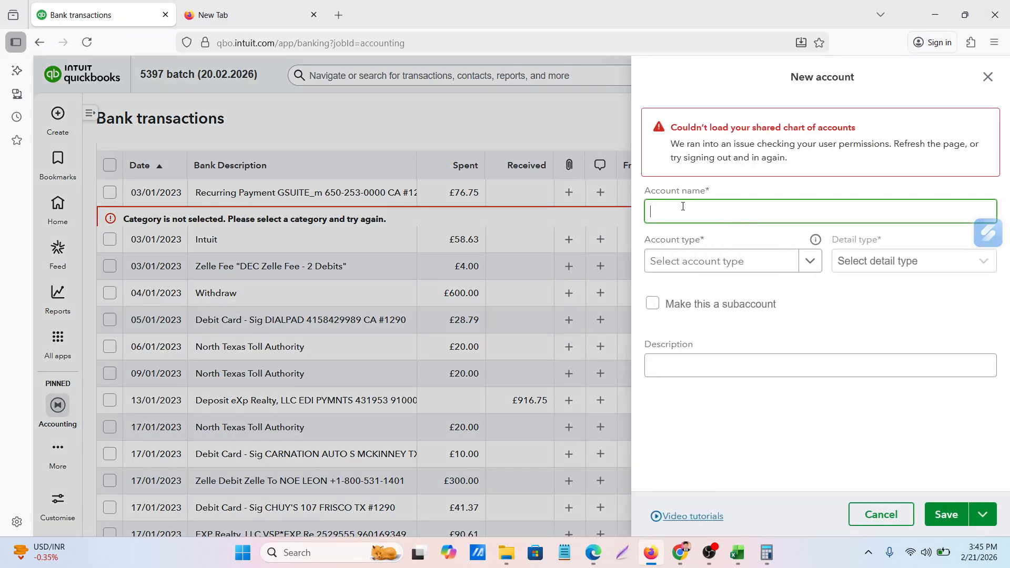
{"action": "left_click", "coordinate": [725, 264]}
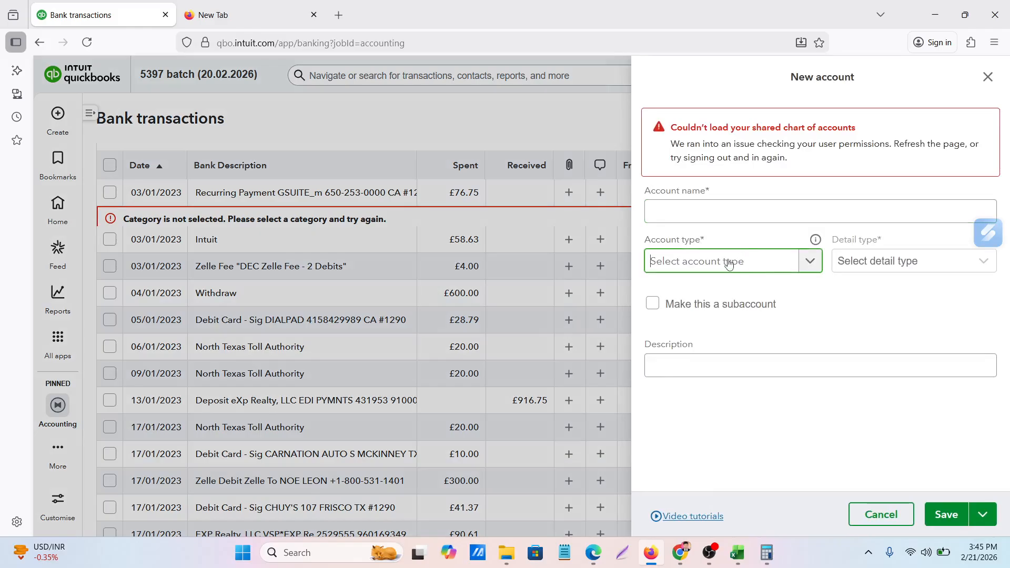
{"action": "type", "text": "s"}
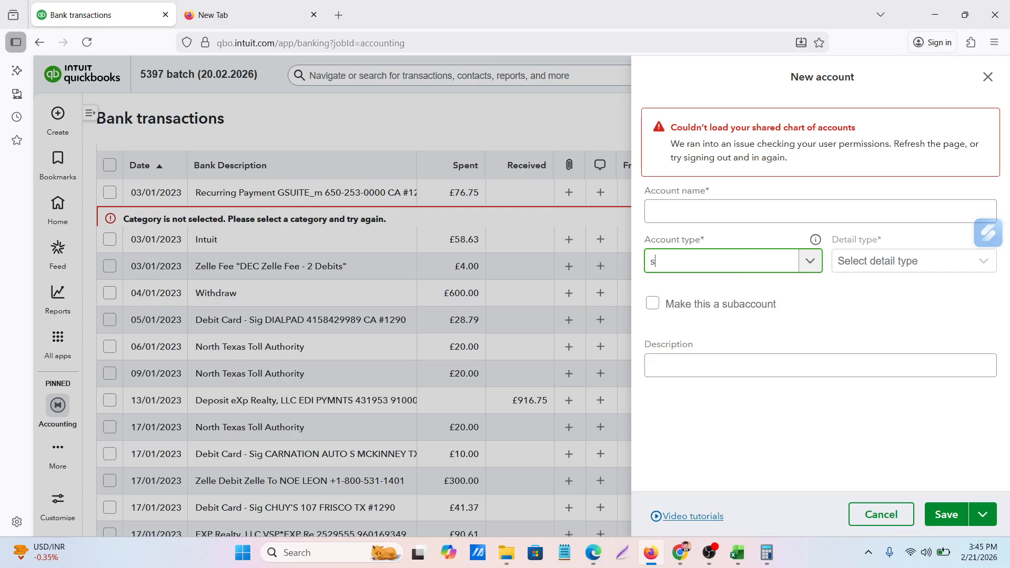
{"action": "key", "text": "BackSpace"}
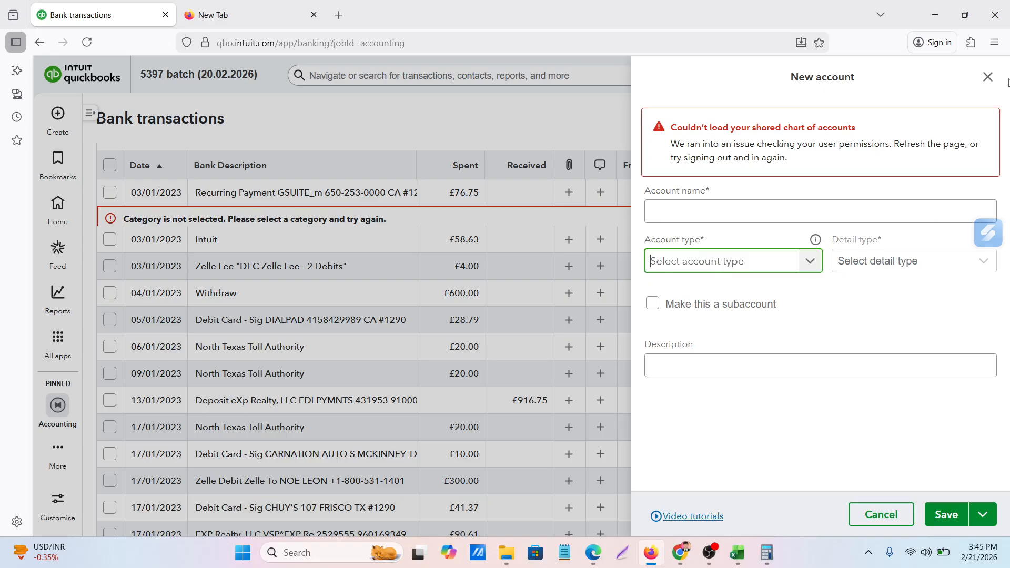
{"action": "left_click", "coordinate": [988, 77]}
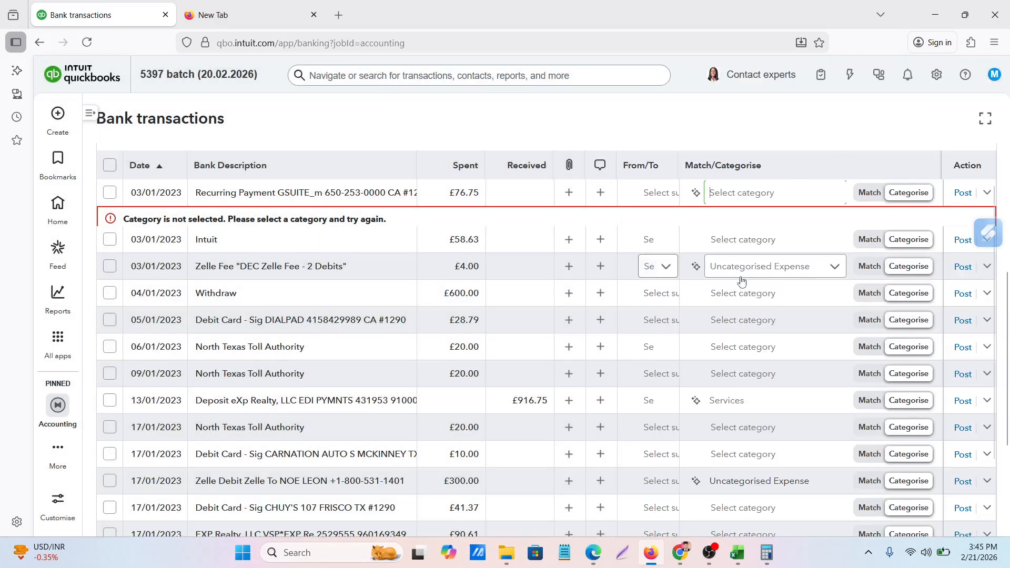
Try to reopen the category choices of the 03/01/2023 GSUITE_m payment
{"action": "scroll", "coordinate": [741, 276], "scroll_direction": "up", "scroll_amount": 2}
{"action": "scroll", "coordinate": [724, 273], "scroll_direction": "down", "scroll_amount": 2}
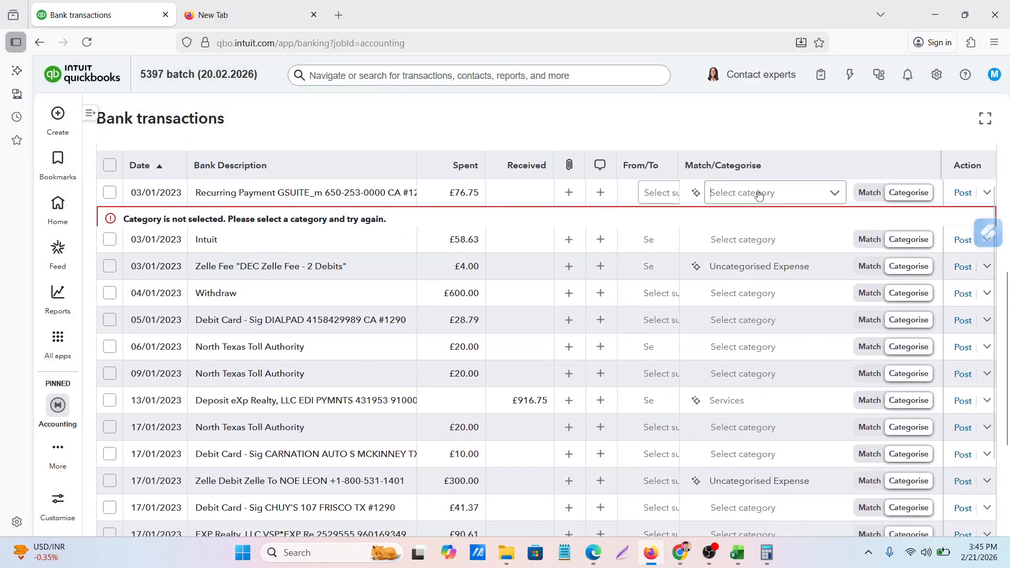
{"action": "left_click", "coordinate": [758, 194]}
{"action": "left_click", "coordinate": [836, 194]}
{"action": "left_click", "coordinate": [835, 193]}
{"action": "left_click", "coordinate": [741, 193]}
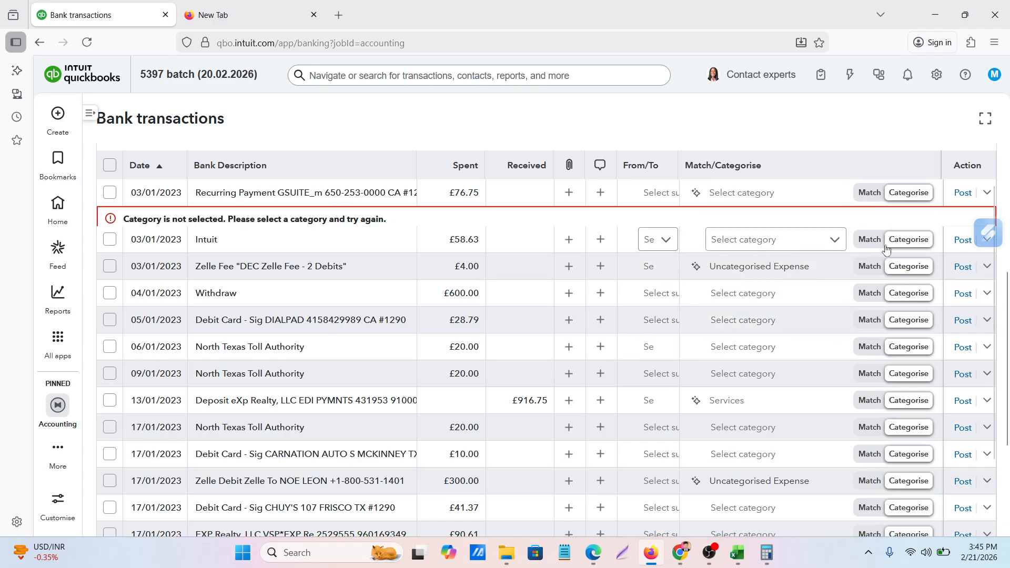
{"action": "left_click", "coordinate": [904, 243]}
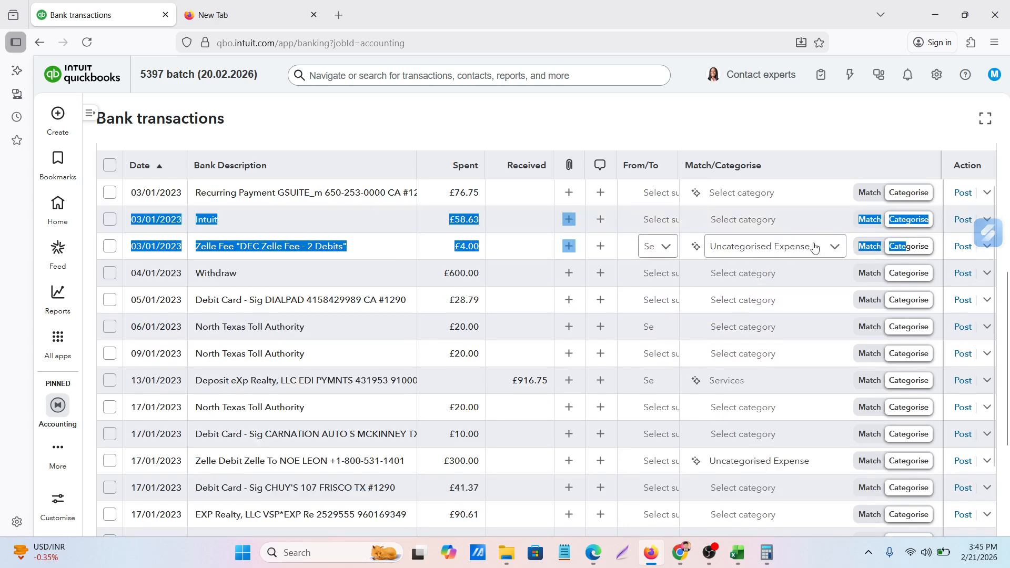
Look through the available categories for the 03/01/2023 Zelle Fee transaction and try to start a new account from them
{"action": "left_click", "coordinate": [805, 248]}
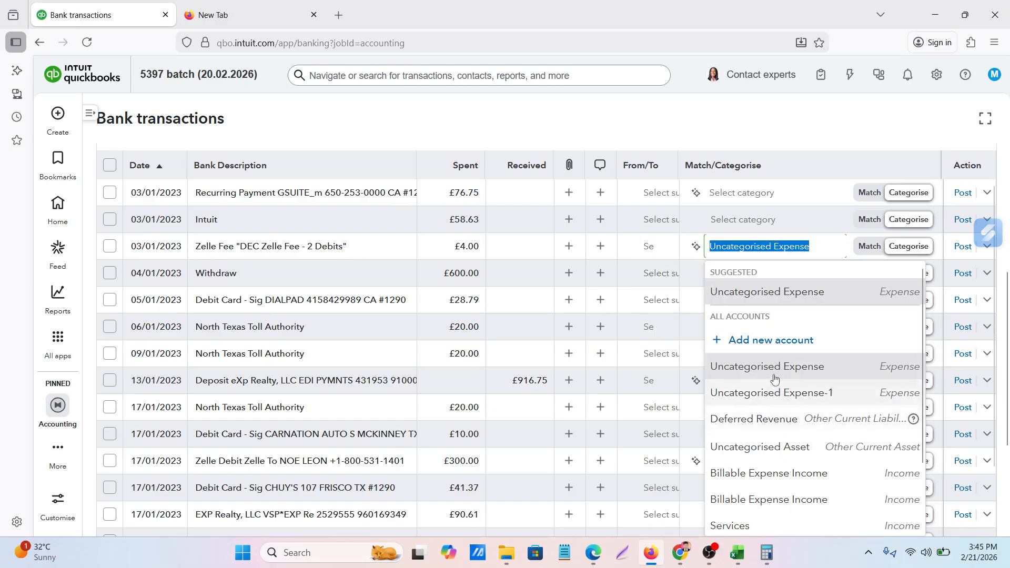
{"action": "scroll", "coordinate": [778, 386], "scroll_direction": "down", "scroll_amount": 2}
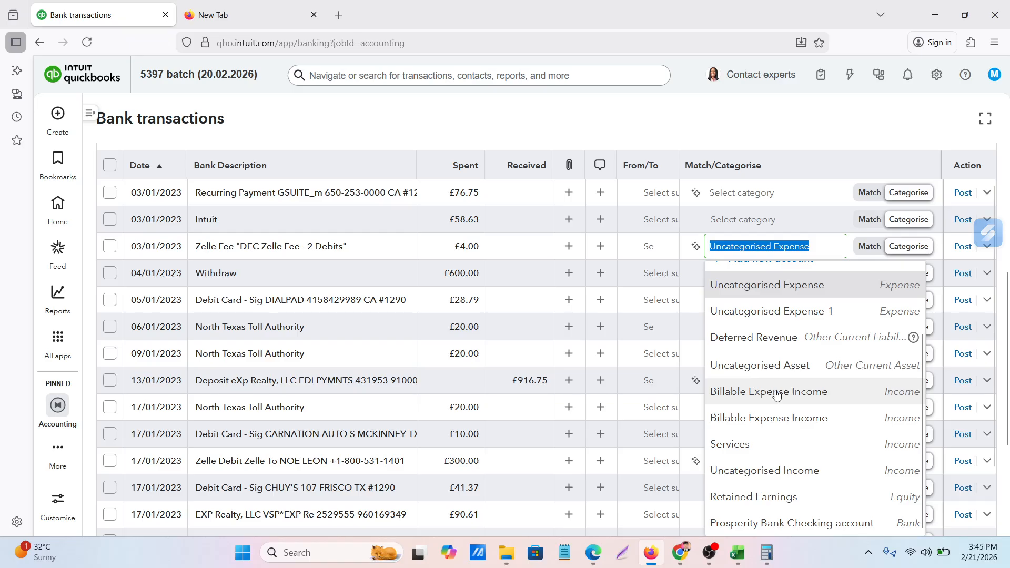
{"action": "scroll", "coordinate": [778, 395], "scroll_direction": "up", "scroll_amount": 1}
{"action": "scroll", "coordinate": [776, 394], "scroll_direction": "down", "scroll_amount": 1}
{"action": "scroll", "coordinate": [775, 391], "scroll_direction": "up", "scroll_amount": 3}
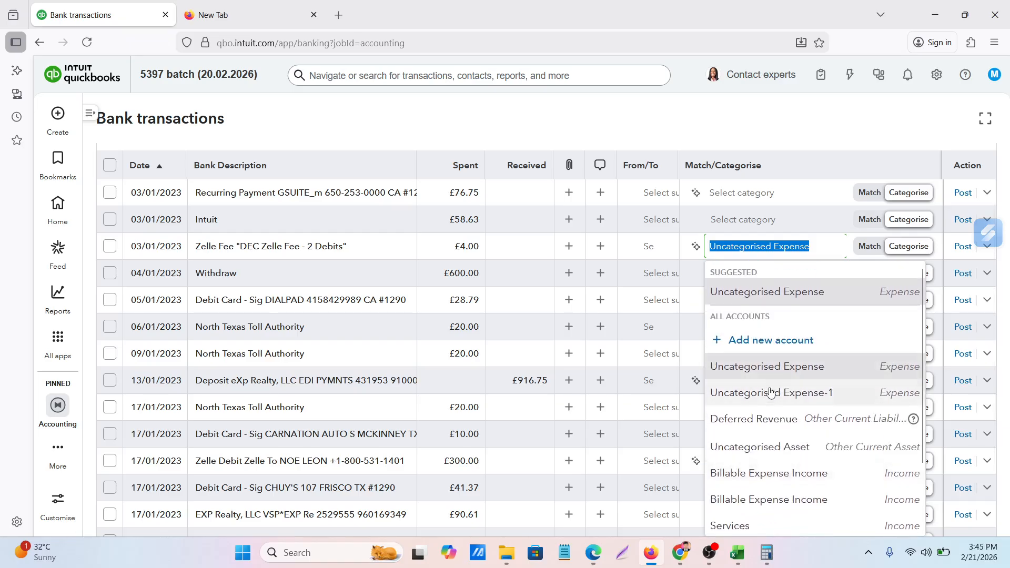
{"action": "left_click", "coordinate": [763, 252]}
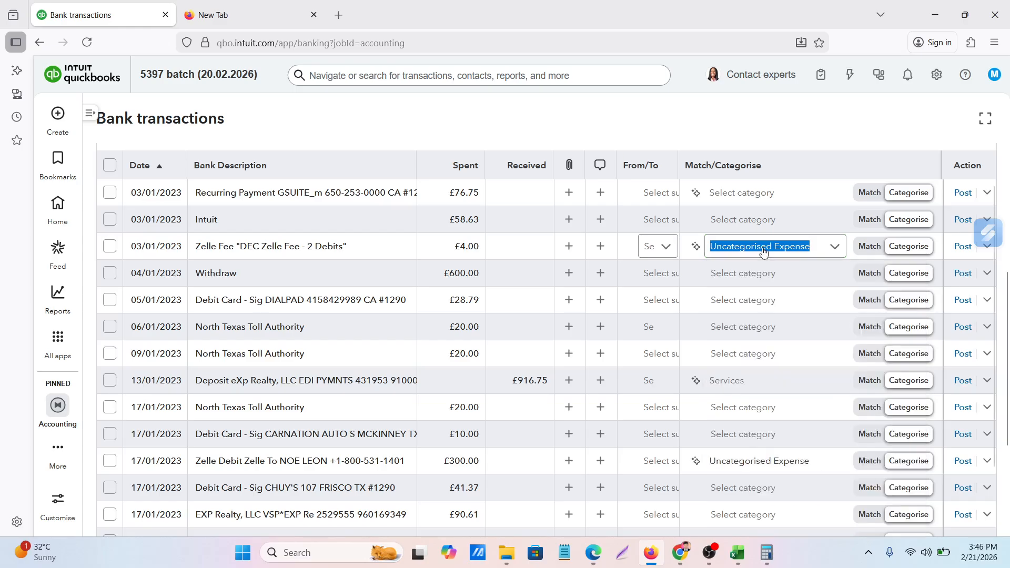
{"action": "left_click", "coordinate": [834, 248]}
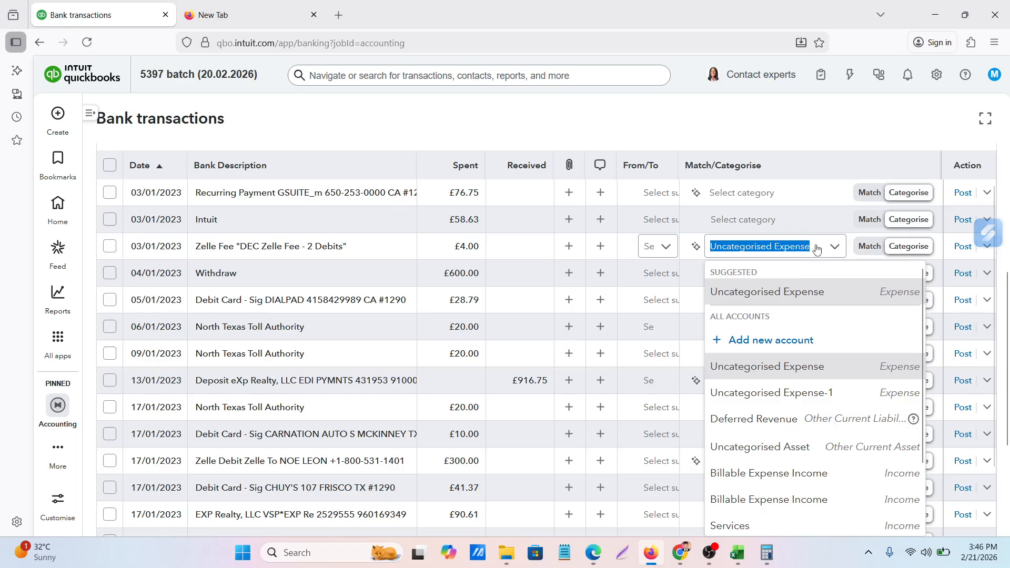
{"action": "left_click", "coordinate": [758, 348]}
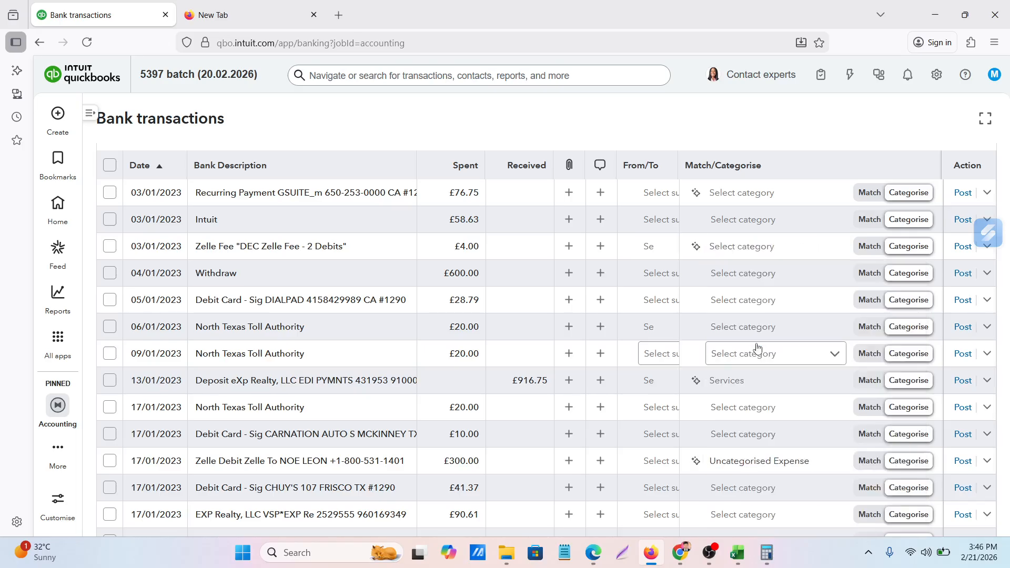
Switch to the Google Meet call in Chrome and share the entire screen with the participants
{"action": "left_click", "coordinate": [682, 553]}
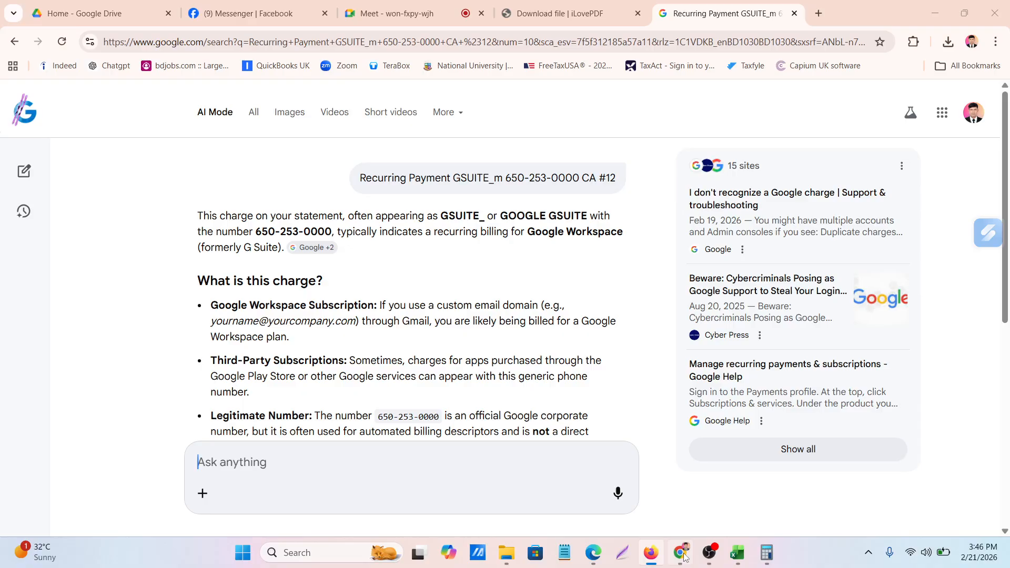
{"action": "left_click", "coordinate": [401, 14]}
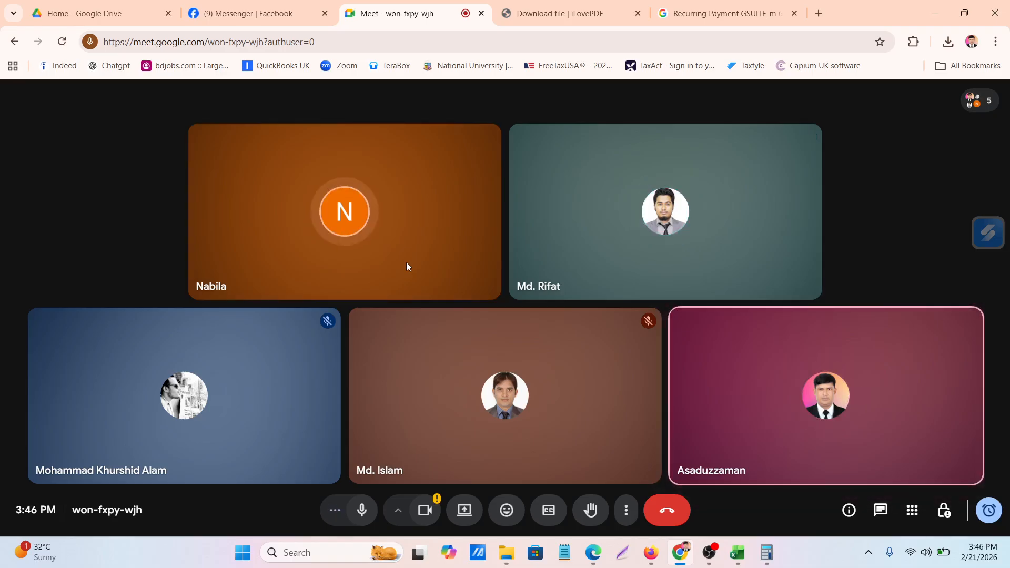
{"action": "left_click", "coordinate": [463, 512]}
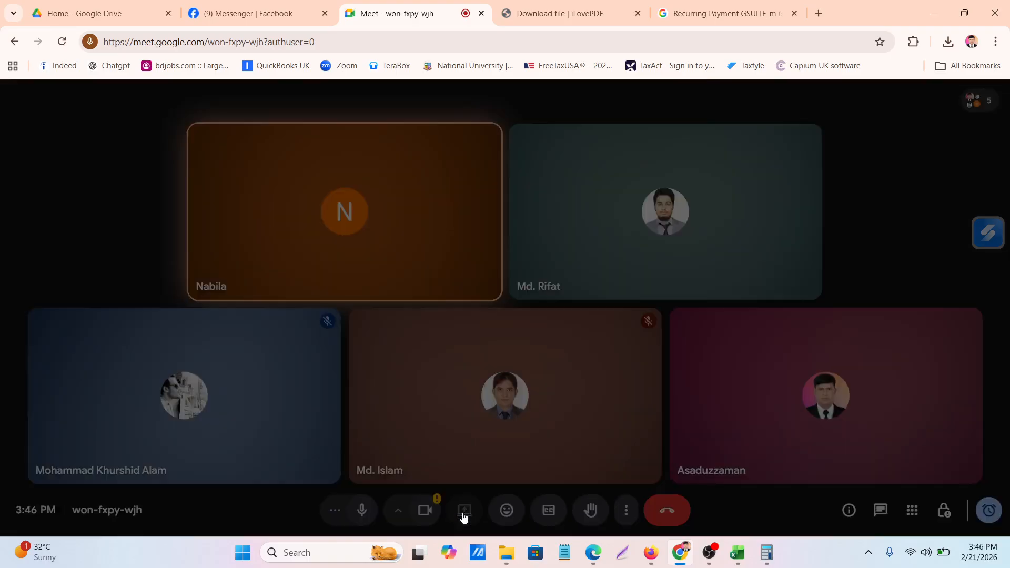
{"action": "left_click", "coordinate": [652, 118]}
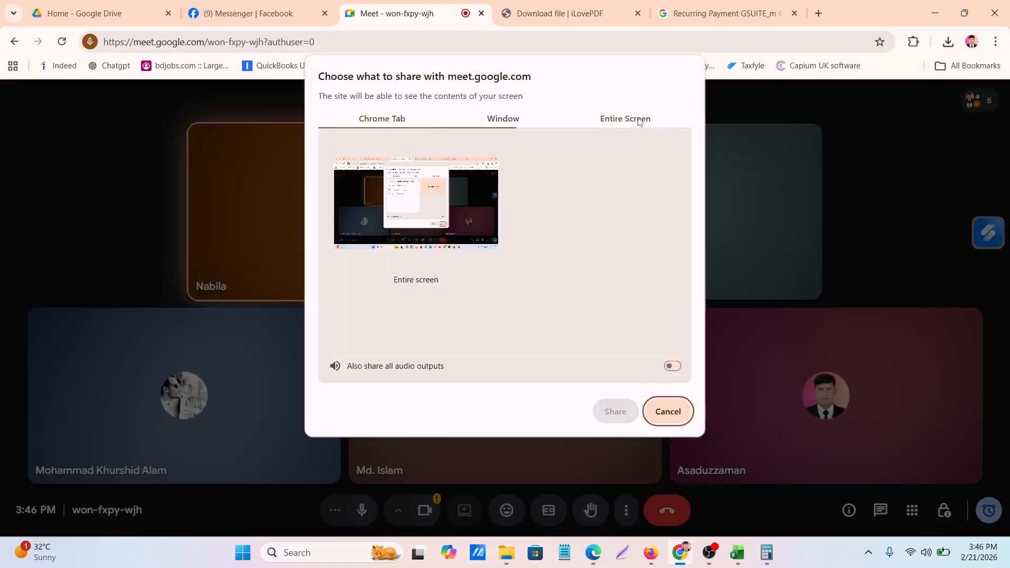
{"action": "left_click", "coordinate": [418, 199]}
{"action": "left_click", "coordinate": [615, 411]}
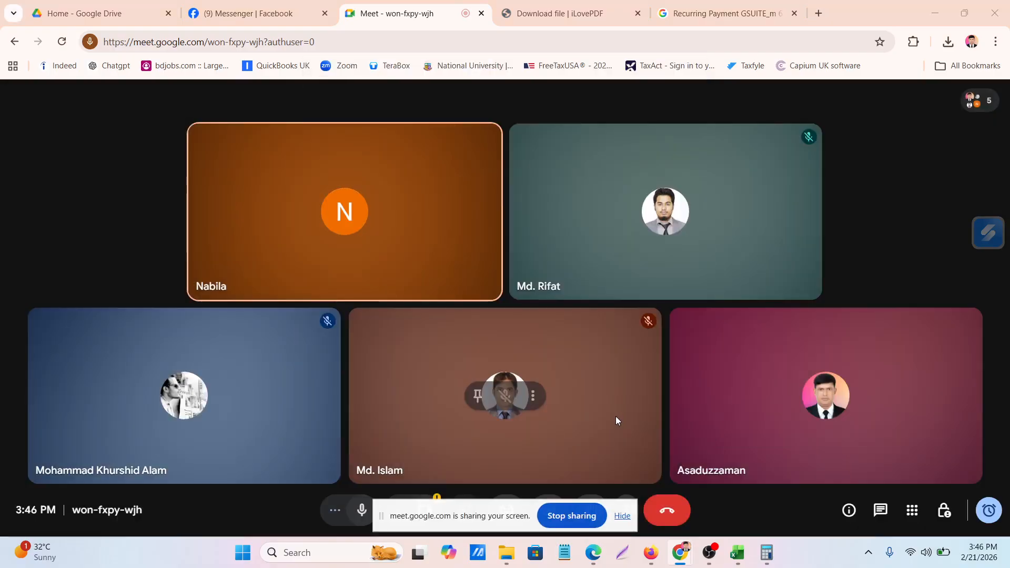
Return the floating Meet window to its call tab and show the presented screen there despite the infinity mirror
{"action": "mouse_move", "coordinate": [642, 559]}
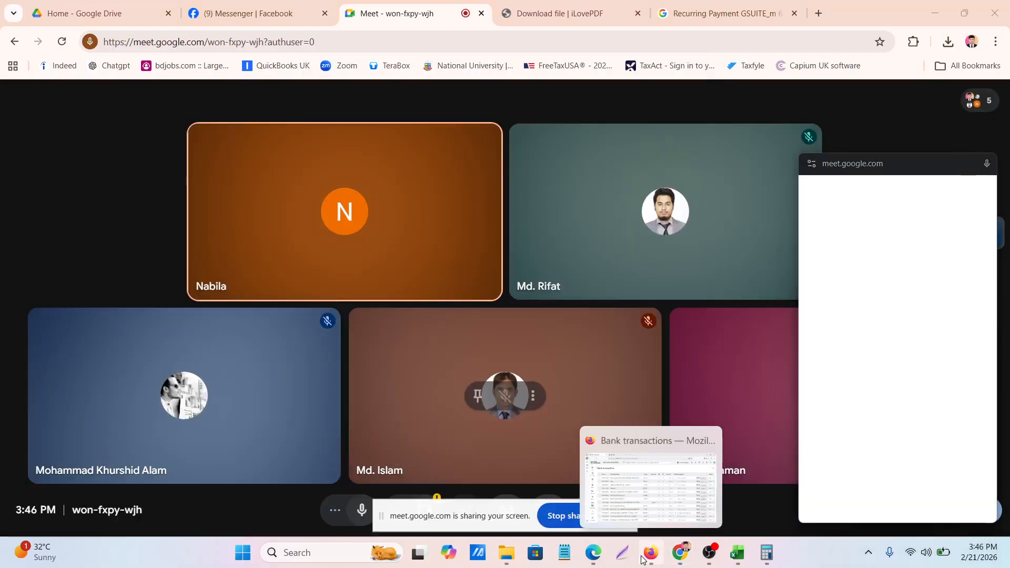
{"action": "left_click", "coordinate": [639, 494]}
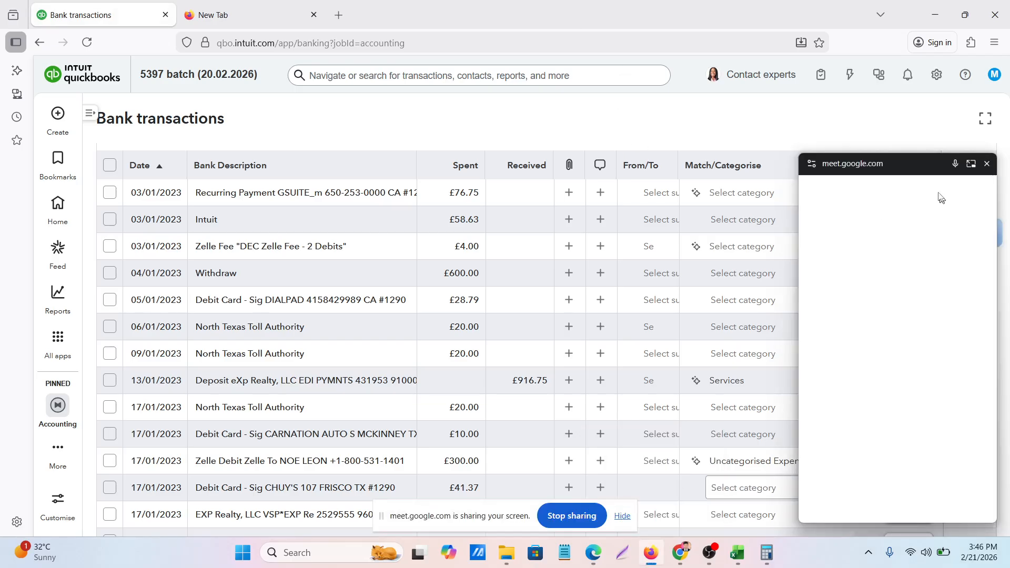
{"action": "left_click", "coordinate": [653, 555]}
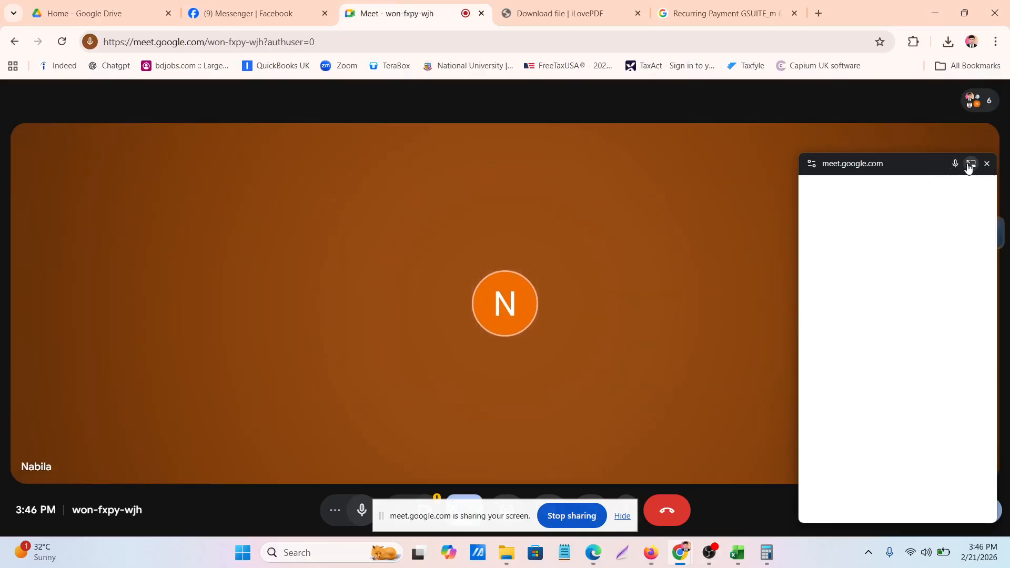
{"action": "left_click", "coordinate": [970, 165]}
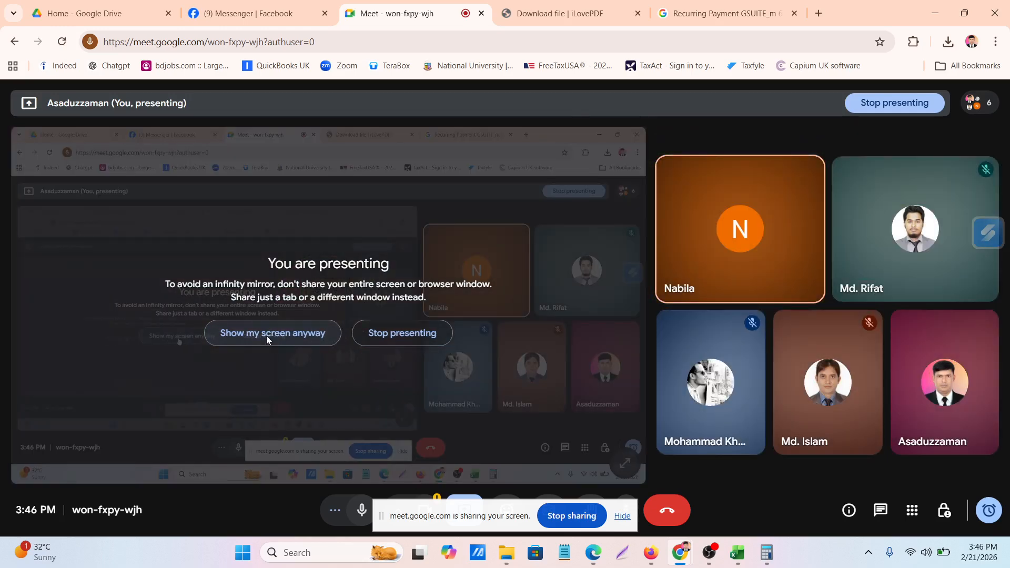
{"action": "left_click", "coordinate": [266, 335]}
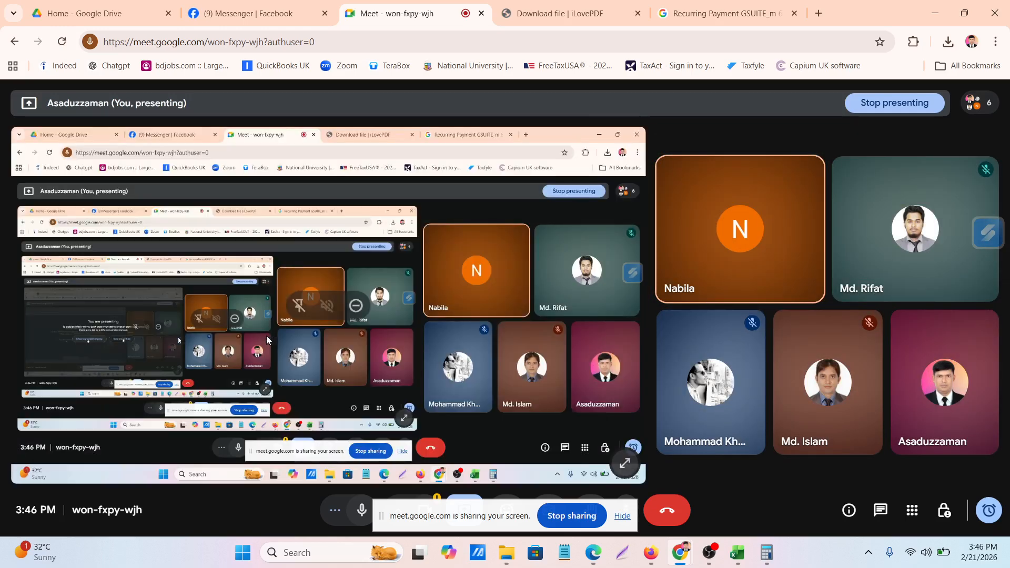
Switch to QuickBooks in Firefox and start a new account named "Subscription for goole suits" for the 03/01/2023 GSUITE_m payment
{"action": "left_click", "coordinate": [648, 562]}
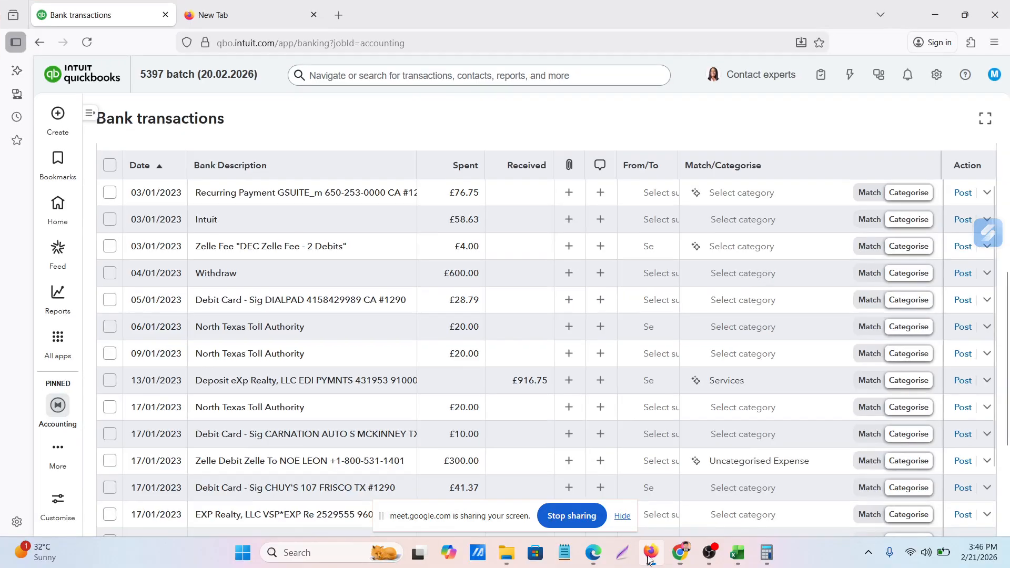
{"action": "scroll", "coordinate": [731, 311], "scroll_direction": "down", "scroll_amount": 2}
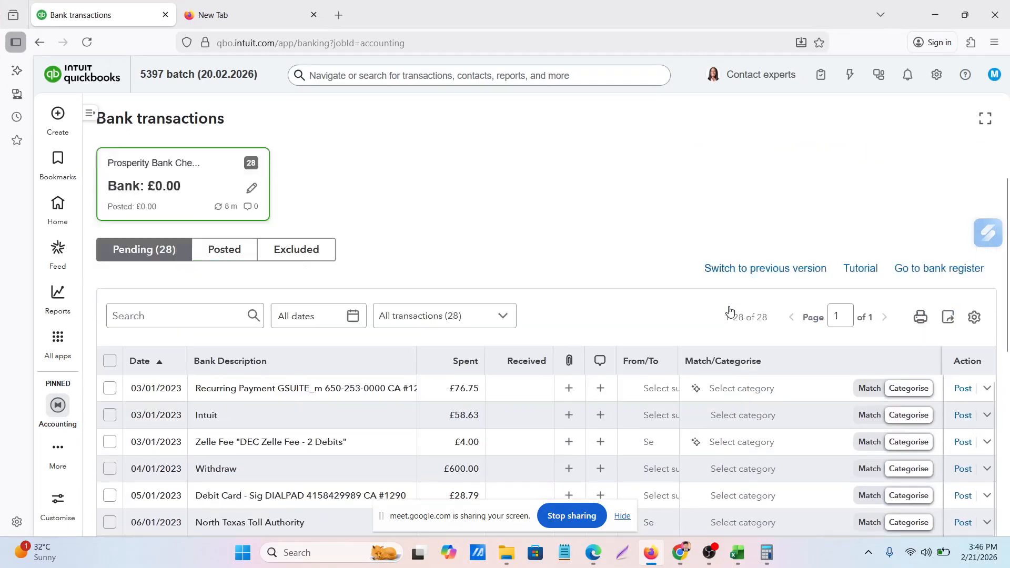
{"action": "left_click", "coordinate": [790, 320]}
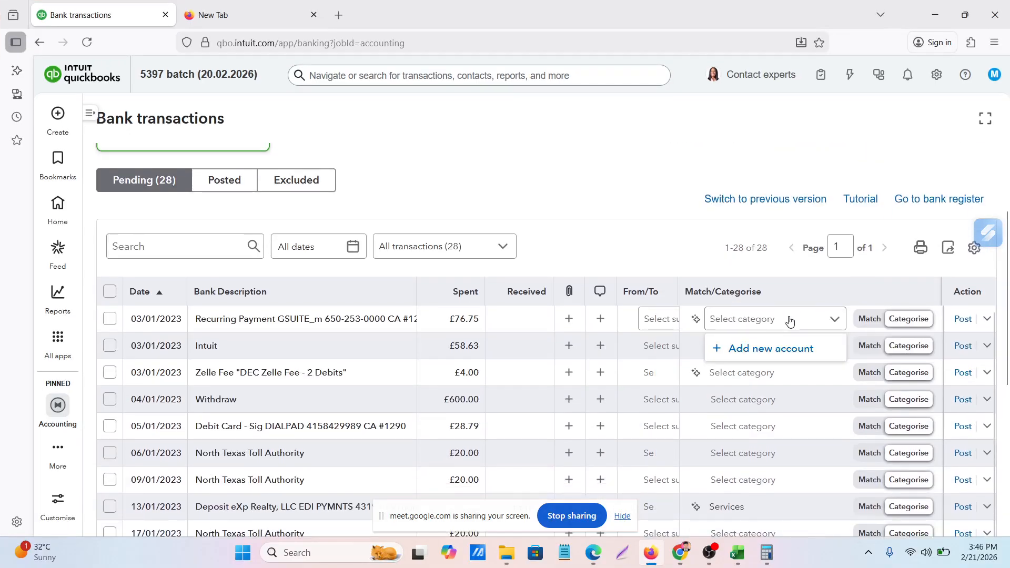
{"action": "left_click", "coordinate": [766, 355]}
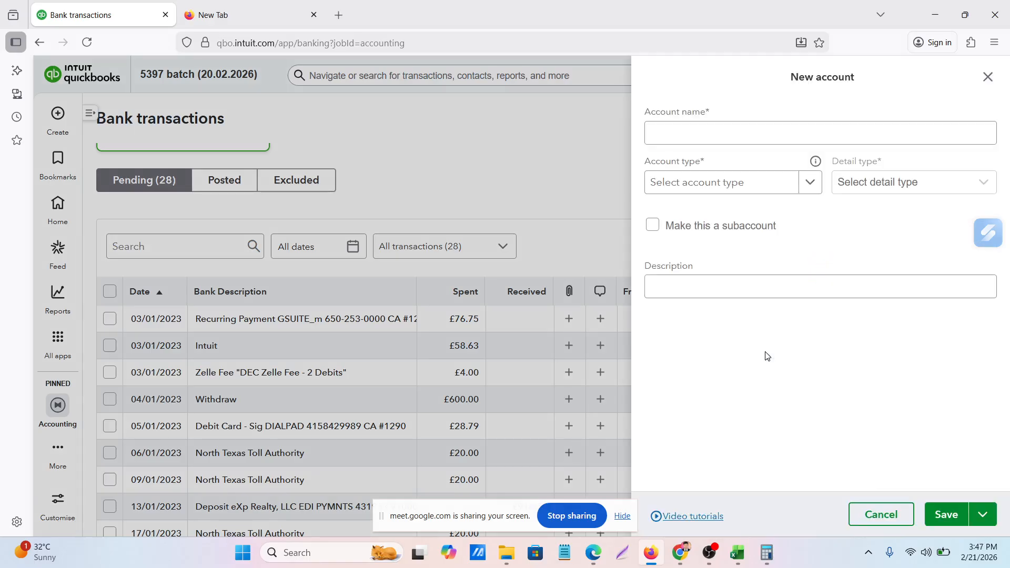
{"action": "left_click", "coordinate": [679, 134]}
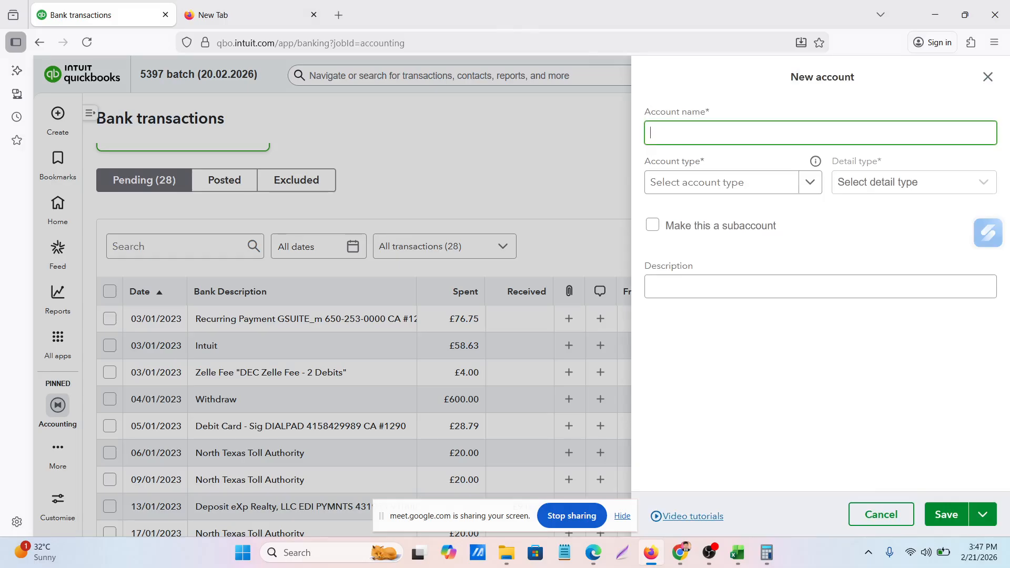
{"action": "type", "text": "Subscription for goole suits"}
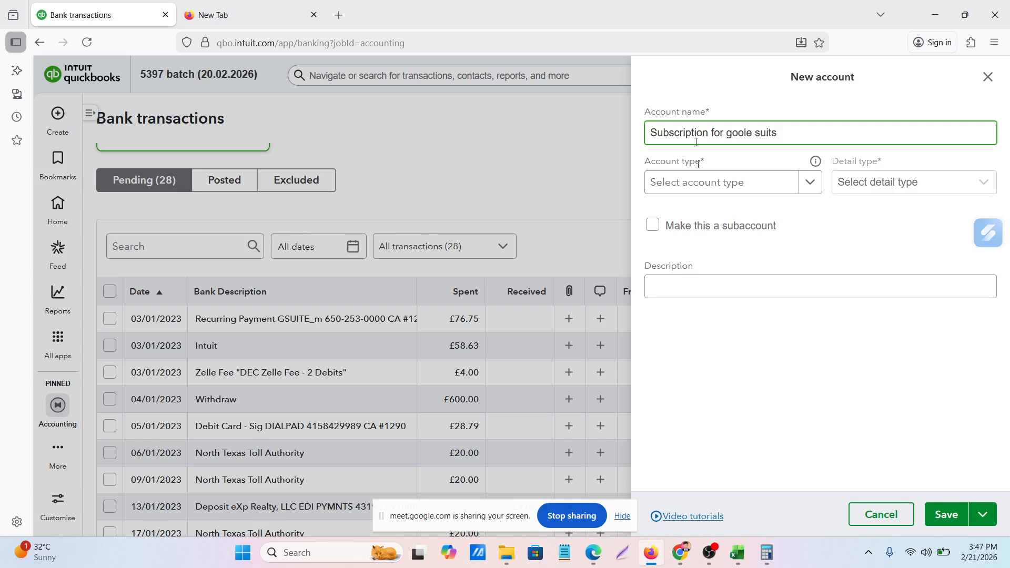
Set the new subscription account's type to Expenses
{"action": "left_click", "coordinate": [734, 183]}
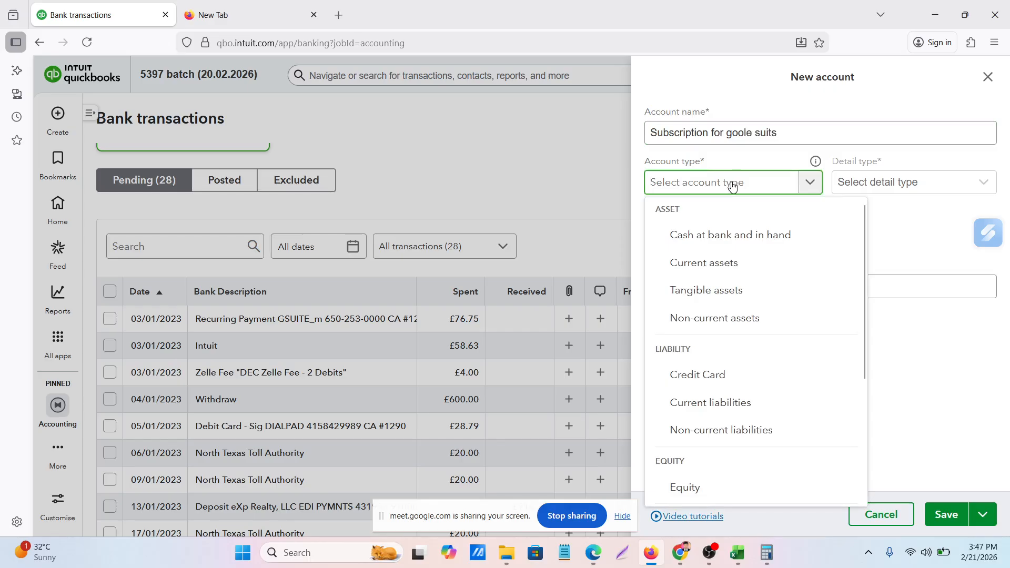
{"action": "scroll", "coordinate": [697, 418], "scroll_direction": "down", "scroll_amount": 3}
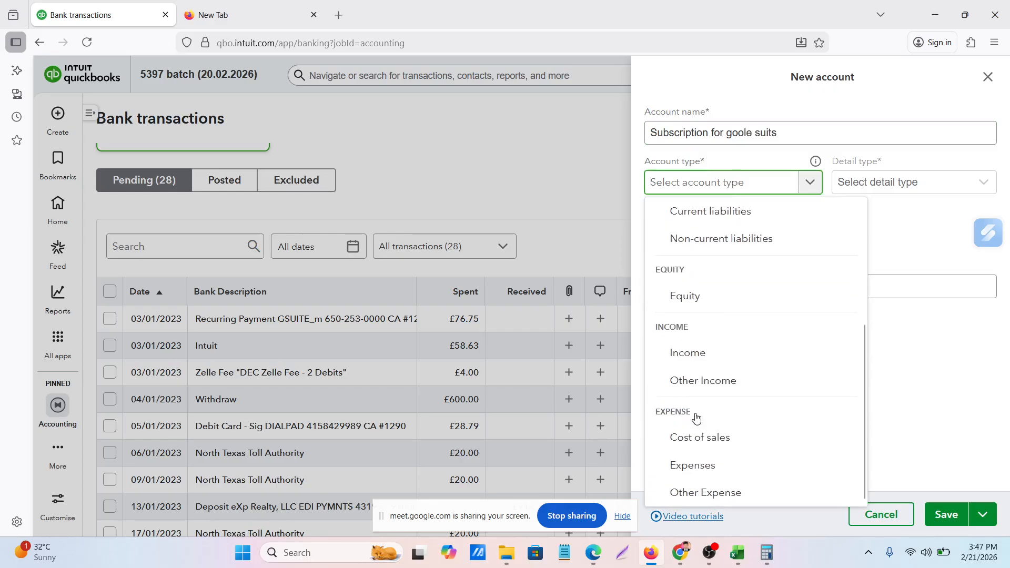
{"action": "left_click", "coordinate": [684, 466]}
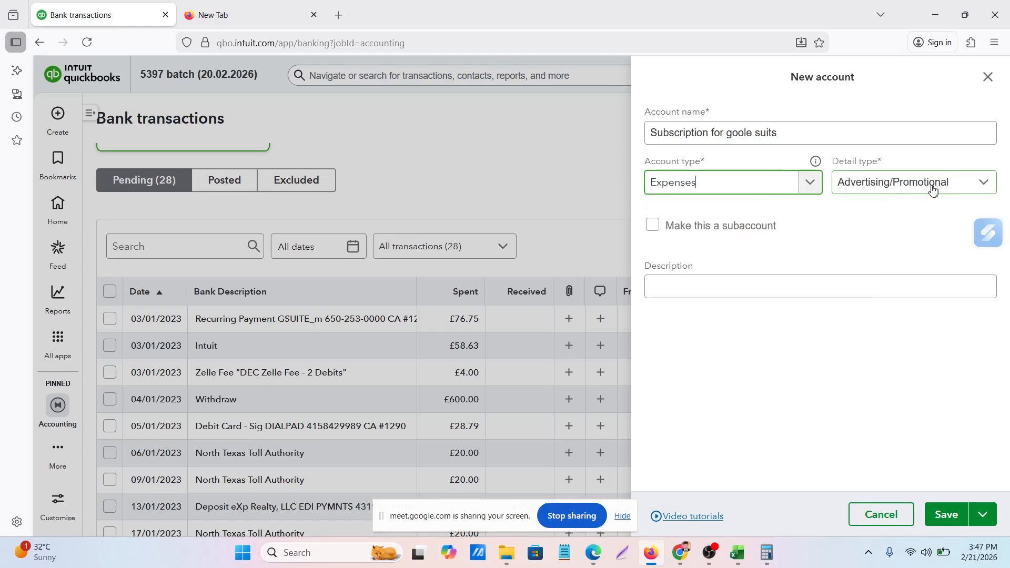
Save the "Subscription for goole suits" expense account and post the 03/01/2023 GSUITE_m payment to it
{"action": "left_click", "coordinate": [665, 284]}
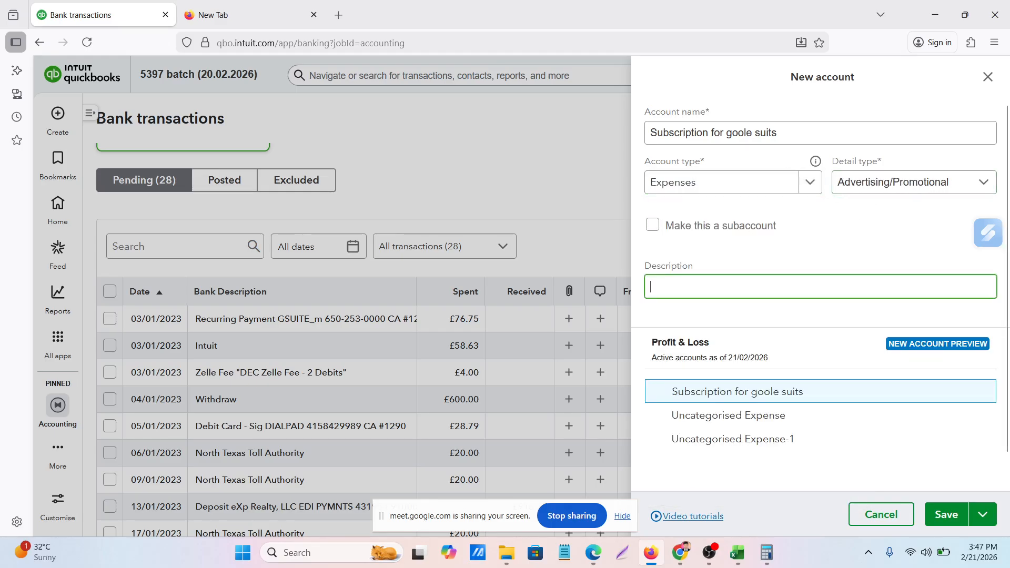
{"action": "left_click", "coordinate": [949, 514]}
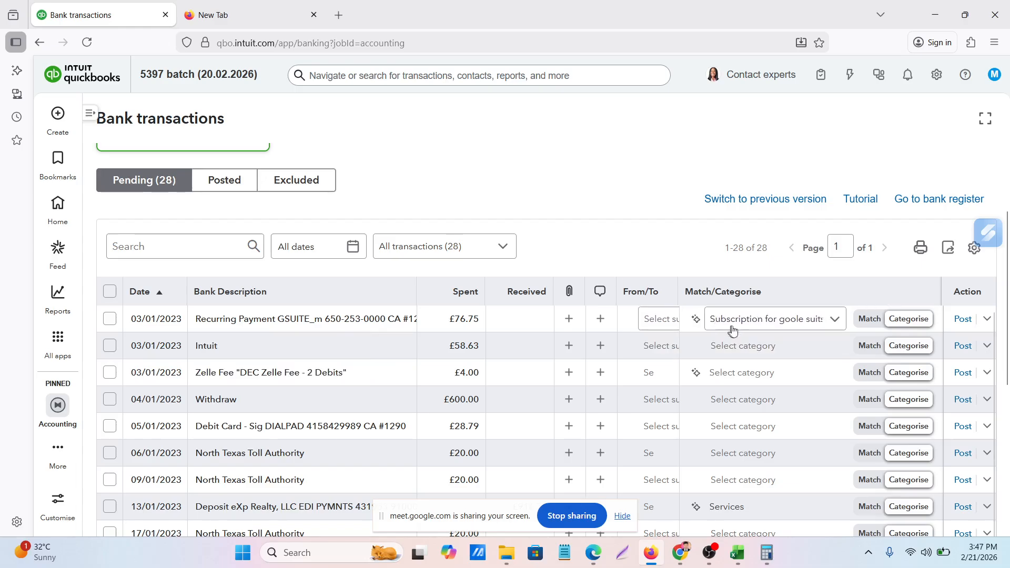
{"action": "left_click", "coordinate": [963, 322]}
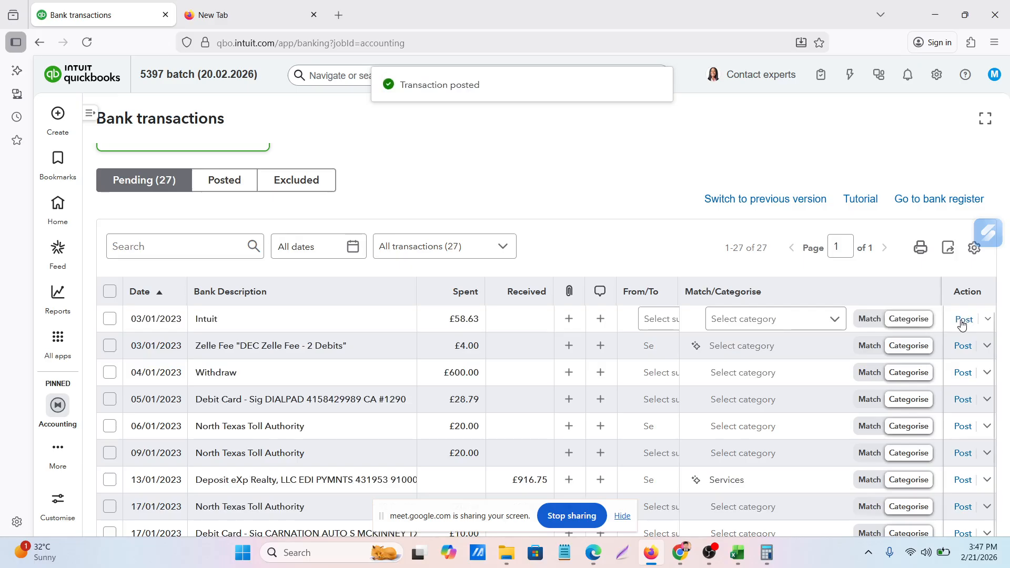
Categorise the 03/01/2023 Intuit payment as "Subscription for goole suits" and post it
{"action": "scroll", "coordinate": [374, 426], "scroll_direction": "up", "scroll_amount": 3}
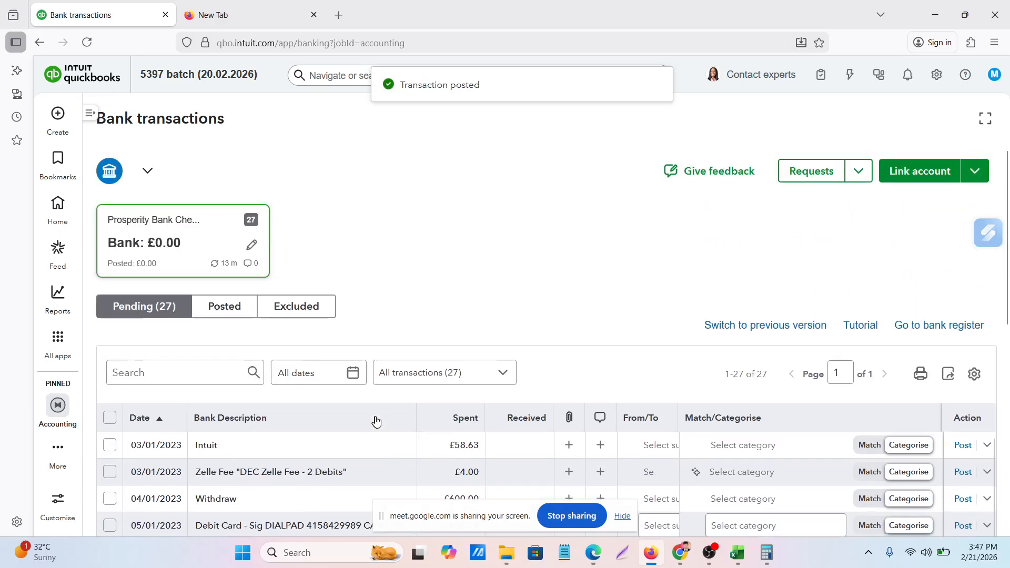
{"action": "scroll", "coordinate": [375, 420], "scroll_direction": "down", "scroll_amount": 5}
{"action": "scroll", "coordinate": [374, 421], "scroll_direction": "up", "scroll_amount": 2}
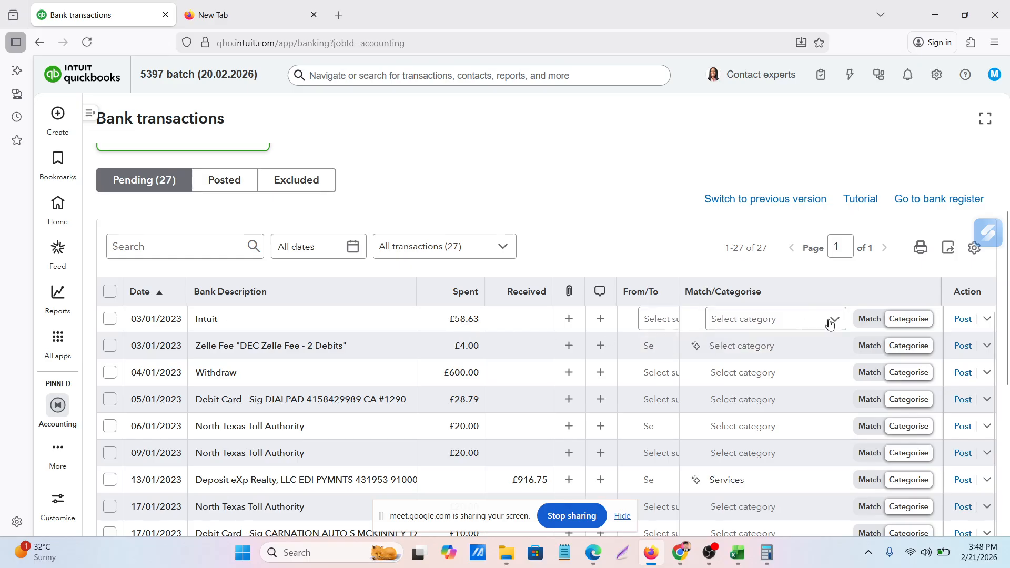
{"action": "left_click", "coordinate": [795, 318]}
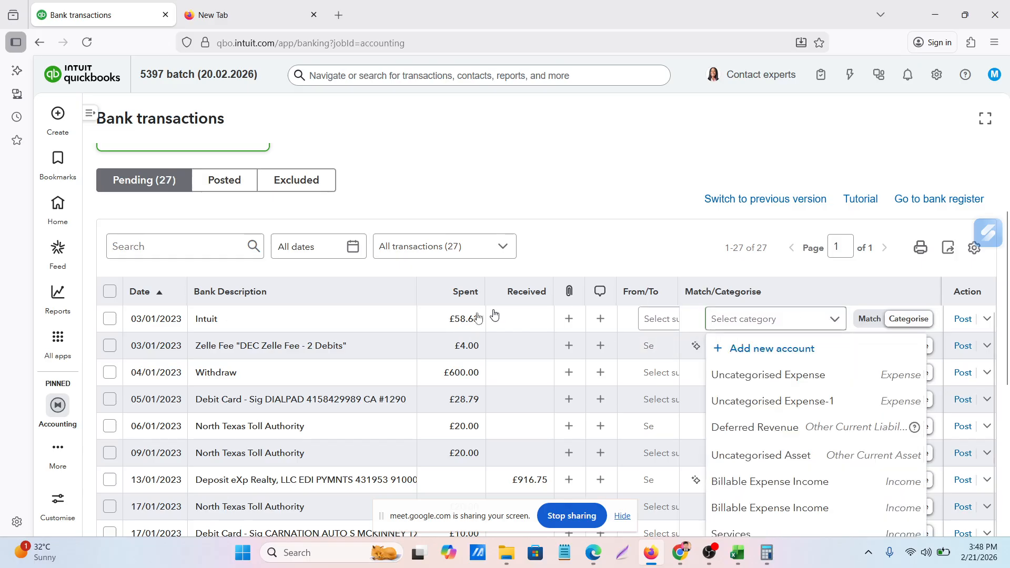
{"action": "scroll", "coordinate": [783, 461], "scroll_direction": "down", "scroll_amount": 1}
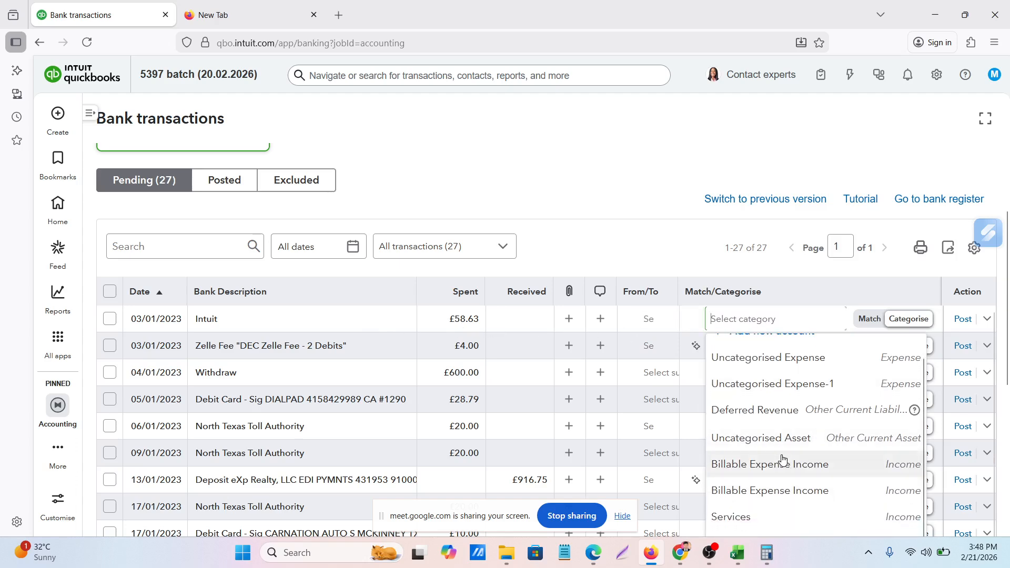
{"action": "scroll", "coordinate": [781, 463], "scroll_direction": "up", "scroll_amount": 1}
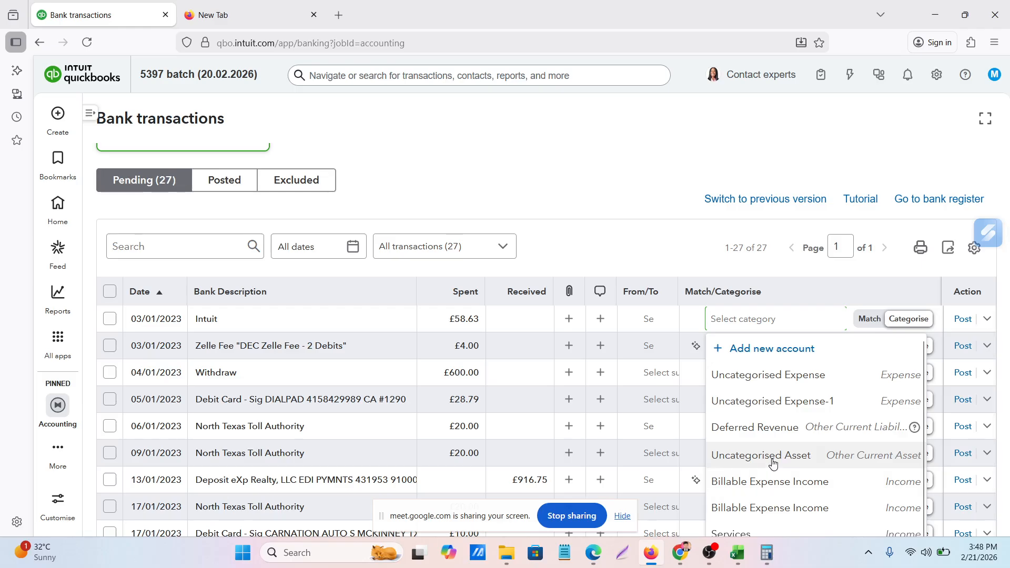
{"action": "scroll", "coordinate": [774, 464], "scroll_direction": "down", "scroll_amount": 1}
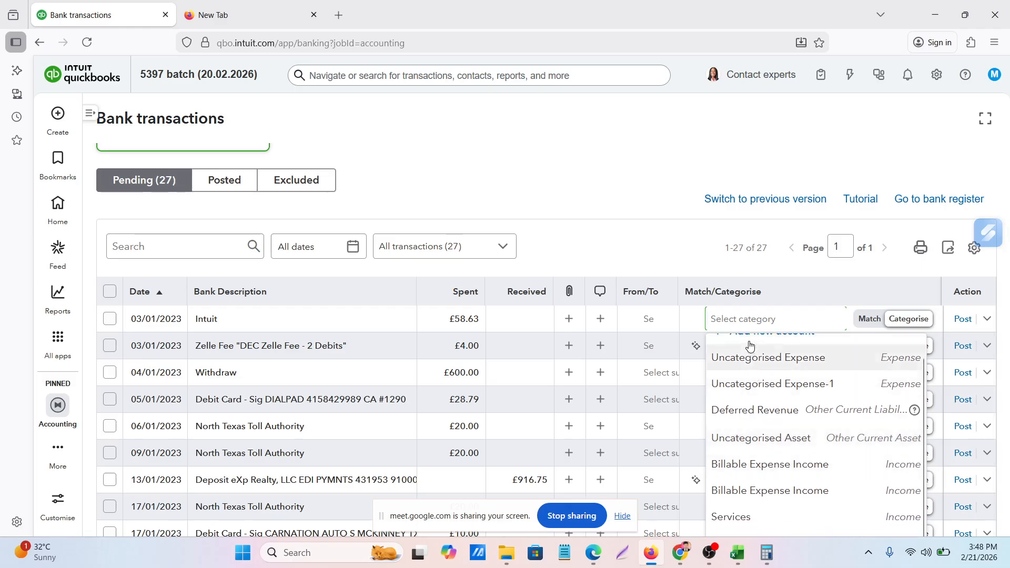
{"action": "left_click", "coordinate": [766, 318]}
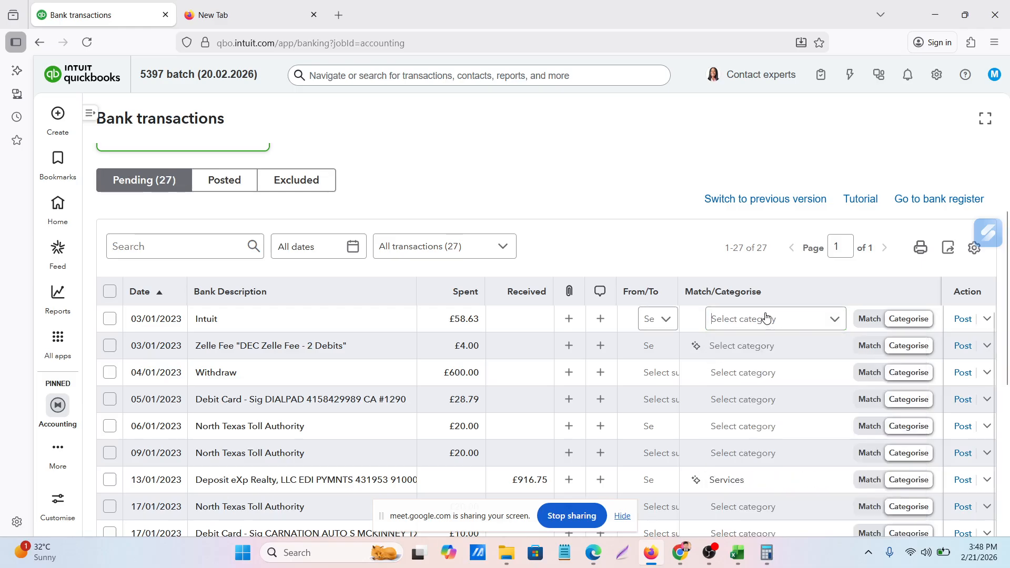
{"action": "type", "text": "su"}
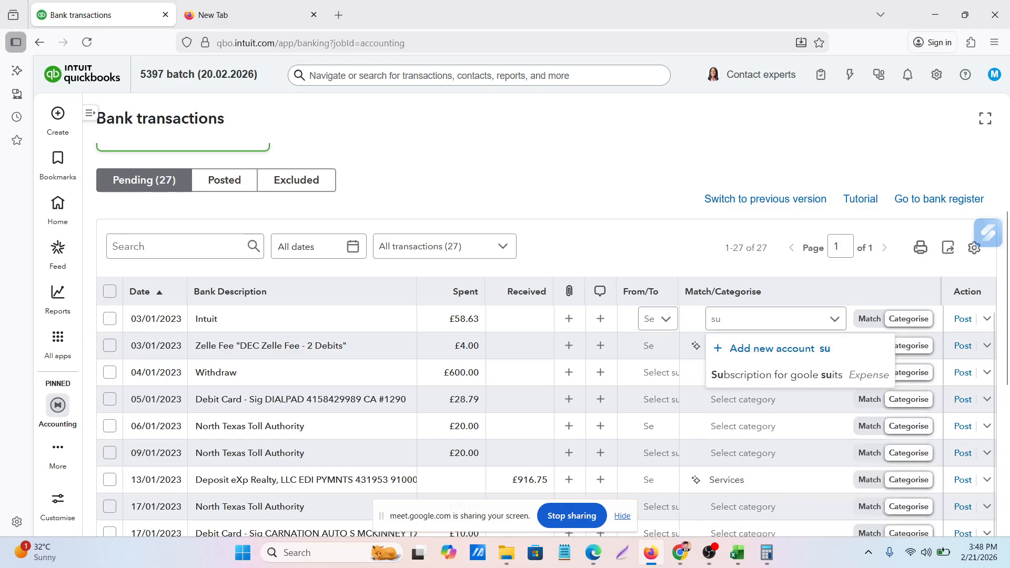
{"action": "type", "text": "bs"}
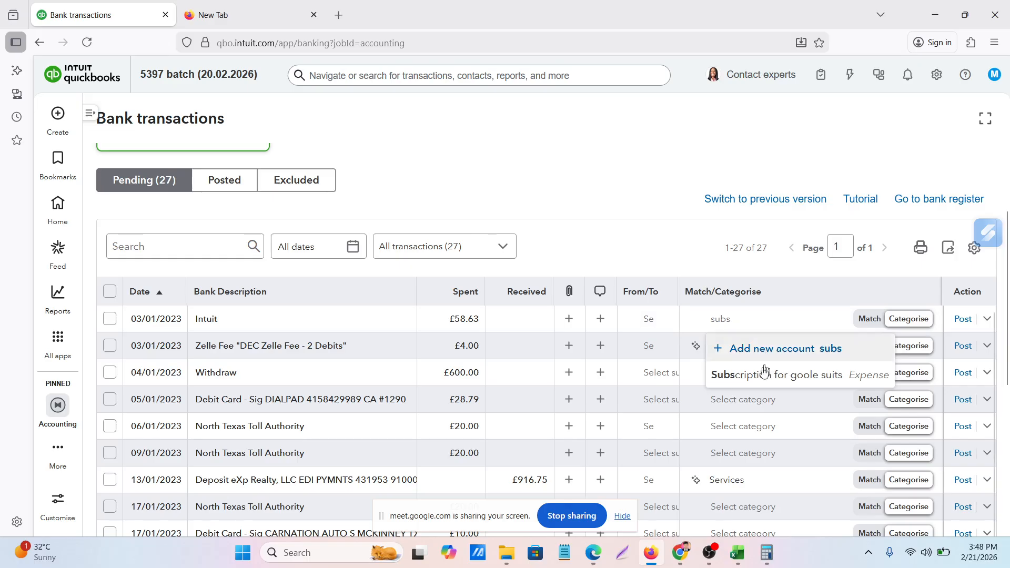
{"action": "left_click", "coordinate": [761, 379]}
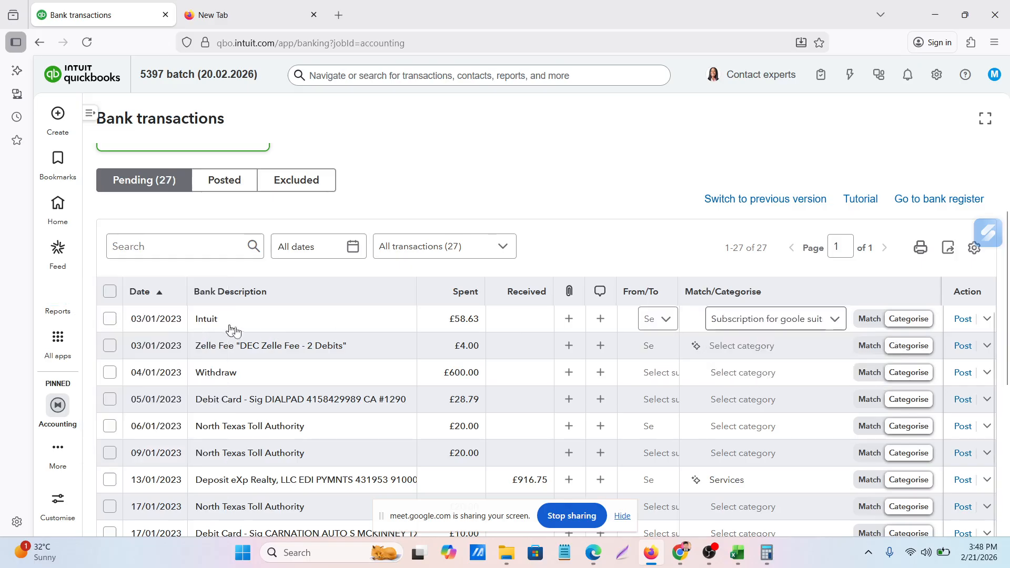
{"action": "left_click", "coordinate": [963, 320]}
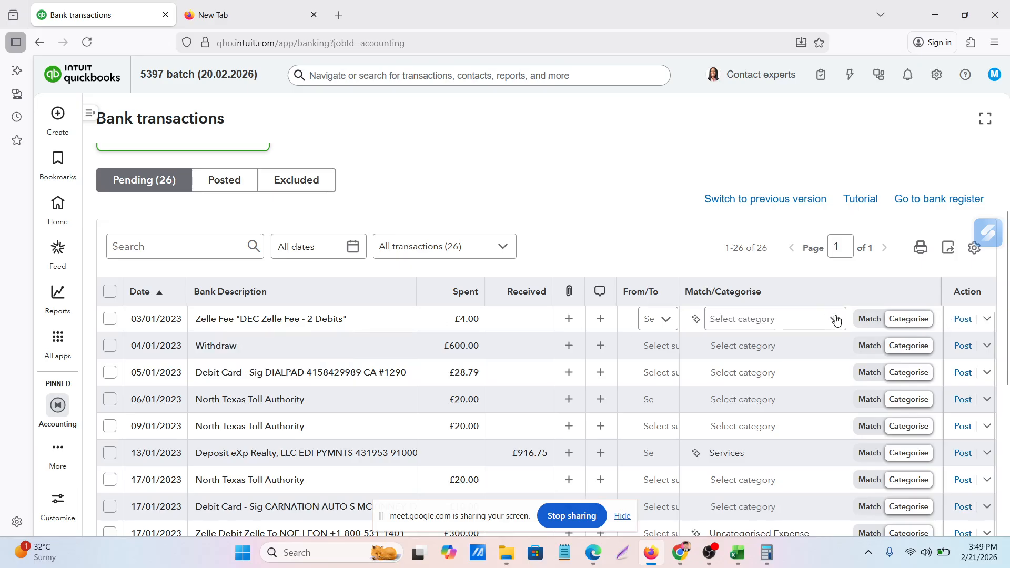
Try to choose a category for the 03/01/2023 Zelle Fee transaction
{"action": "left_click", "coordinate": [769, 319]}
{"action": "scroll", "coordinate": [762, 328], "scroll_direction": "down", "scroll_amount": 4}
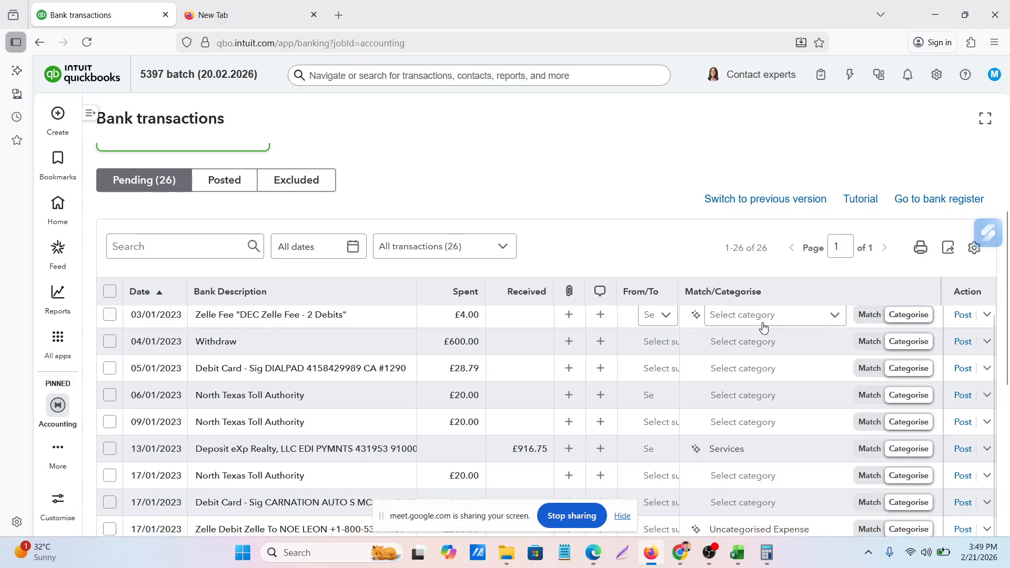
{"action": "scroll", "coordinate": [762, 329], "scroll_direction": "up", "scroll_amount": 5}
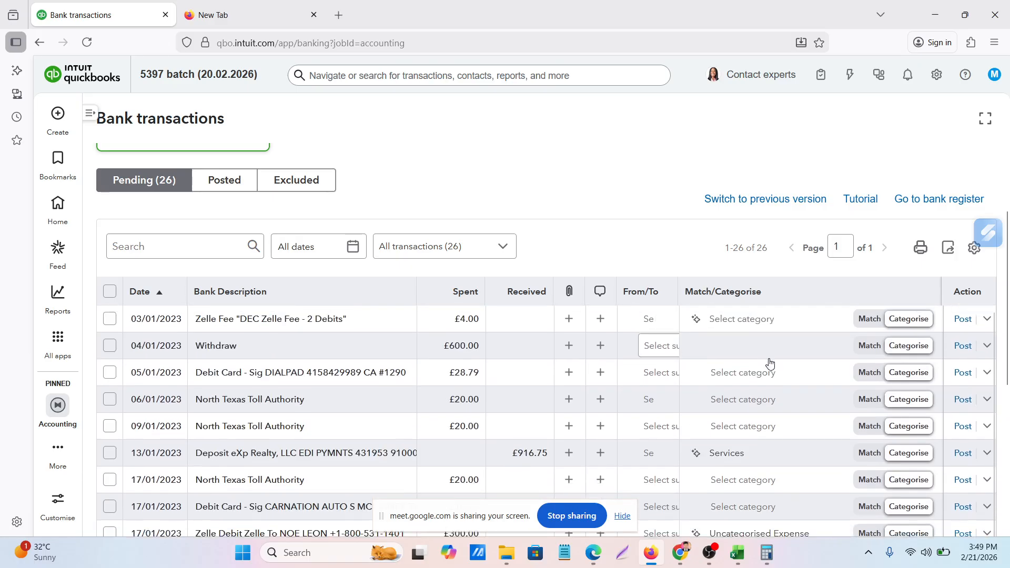
{"action": "left_click", "coordinate": [772, 320]}
{"action": "scroll", "coordinate": [773, 320], "scroll_direction": "up", "scroll_amount": 2}
{"action": "scroll", "coordinate": [775, 320], "scroll_direction": "down", "scroll_amount": 3}
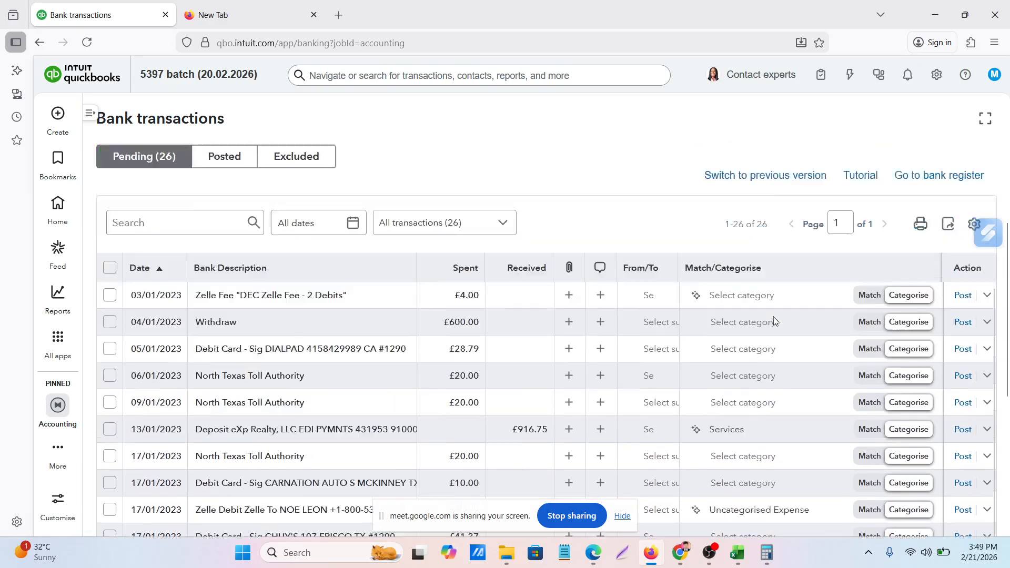
{"action": "scroll", "coordinate": [784, 319], "scroll_direction": "up", "scroll_amount": 1}
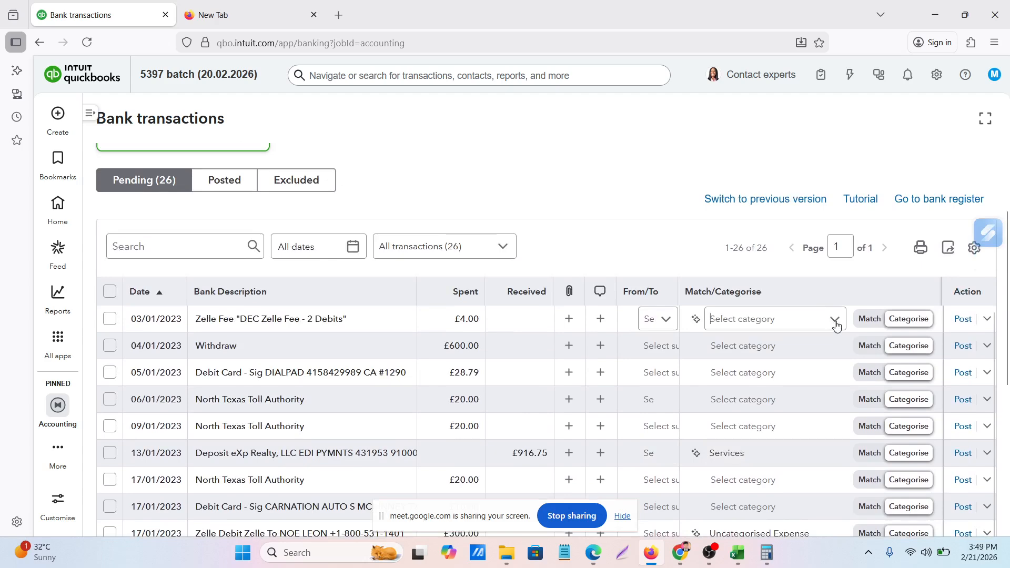
{"action": "left_click", "coordinate": [838, 326]}
{"action": "scroll", "coordinate": [756, 322], "scroll_direction": "down", "scroll_amount": 5}
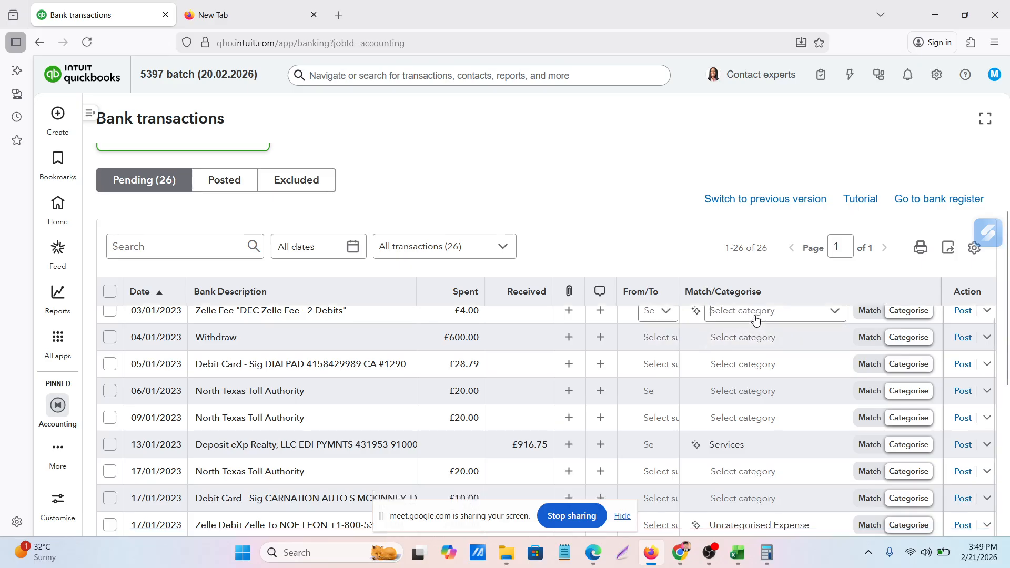
{"action": "scroll", "coordinate": [756, 322], "scroll_direction": "up", "scroll_amount": 3}
{"action": "scroll", "coordinate": [756, 323], "scroll_direction": "down", "scroll_amount": 4}
{"action": "scroll", "coordinate": [756, 322], "scroll_direction": "up", "scroll_amount": 6}
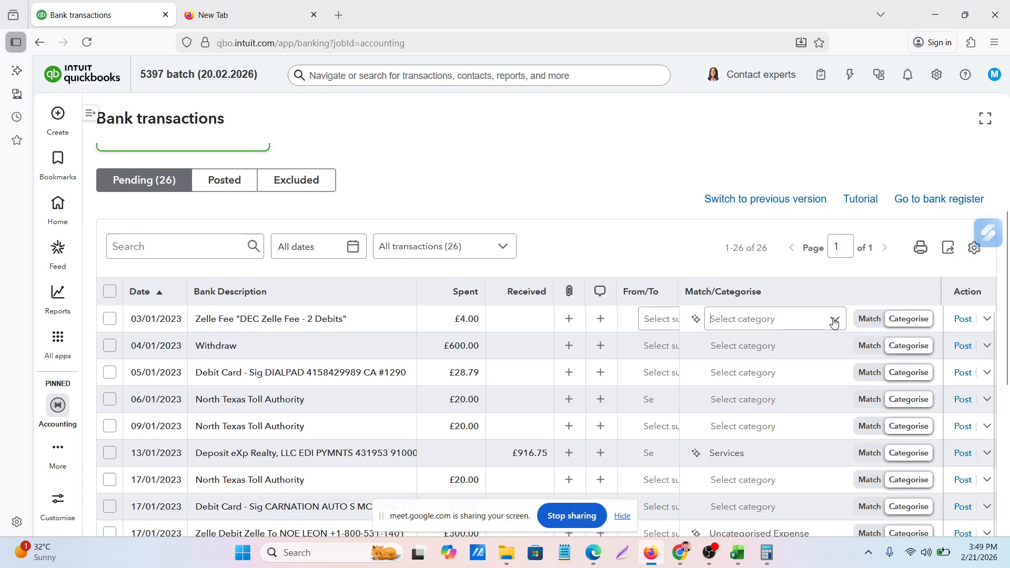
{"action": "type", "text": "d"}
{"action": "key", "text": "BackSpace"}
{"action": "left_click", "coordinate": [773, 322]}
Close the empty New Tab and retry opening the category choices for the 03/01/2023 Zelle Fee transaction
{"action": "left_click", "coordinate": [314, 15]}
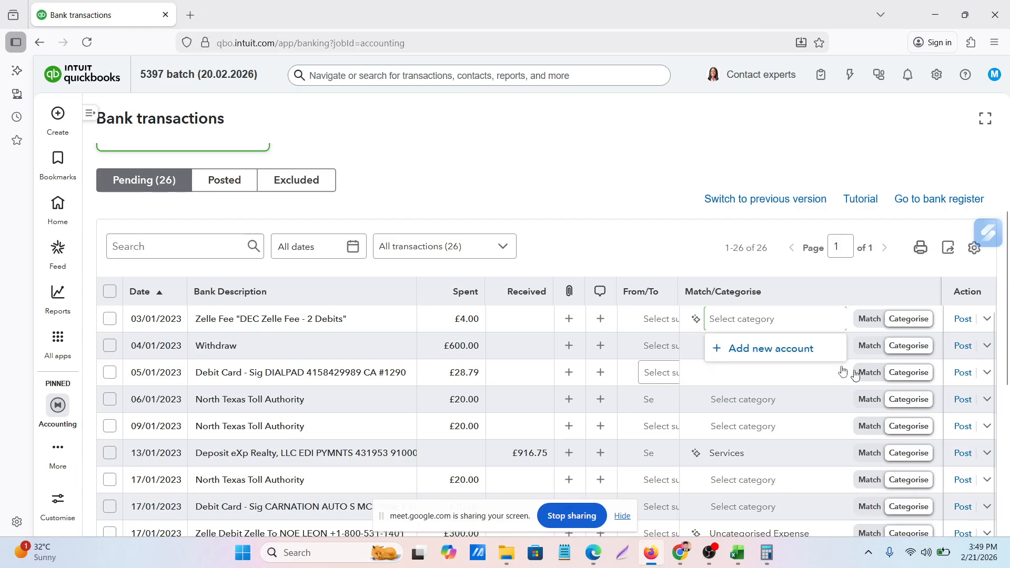
{"action": "left_click", "coordinate": [776, 320]}
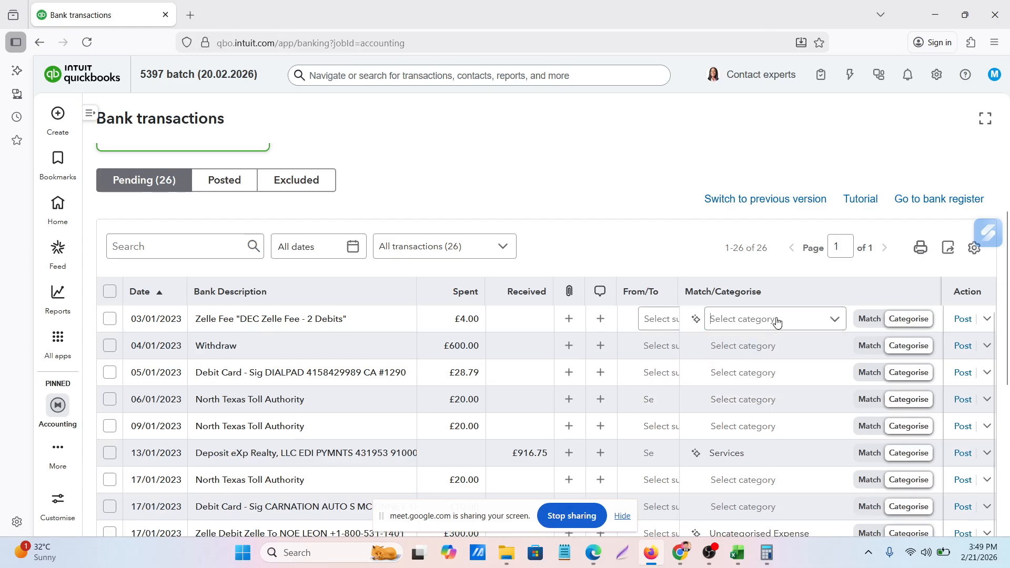
{"action": "left_click", "coordinate": [791, 321]}
{"action": "left_click", "coordinate": [791, 321]}
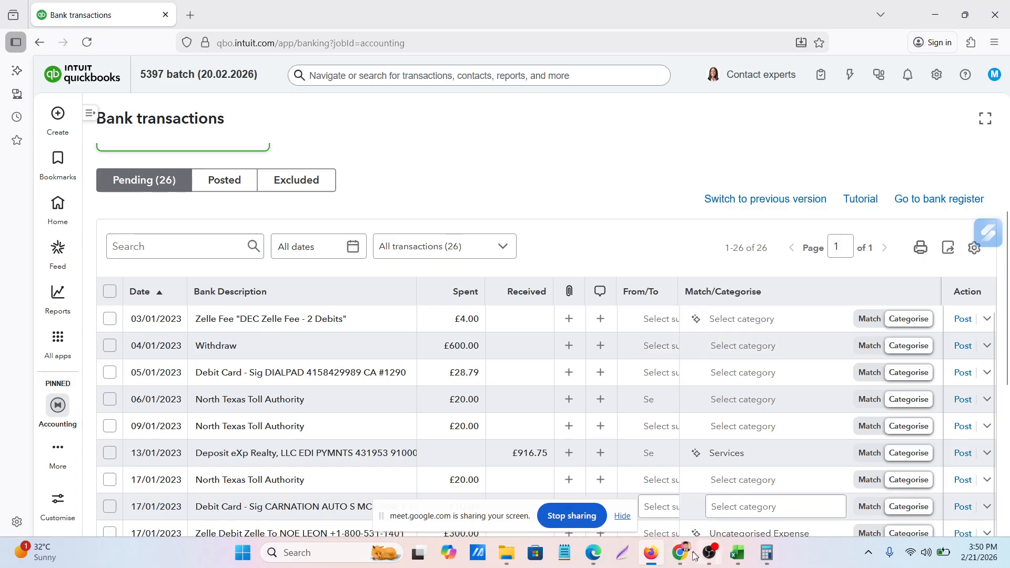
Switch to the Google Meet call in Chrome and move the screen-sharing notice clear of the call controls
{"action": "mouse_move", "coordinate": [688, 557]}
{"action": "left_click", "coordinate": [617, 491]}
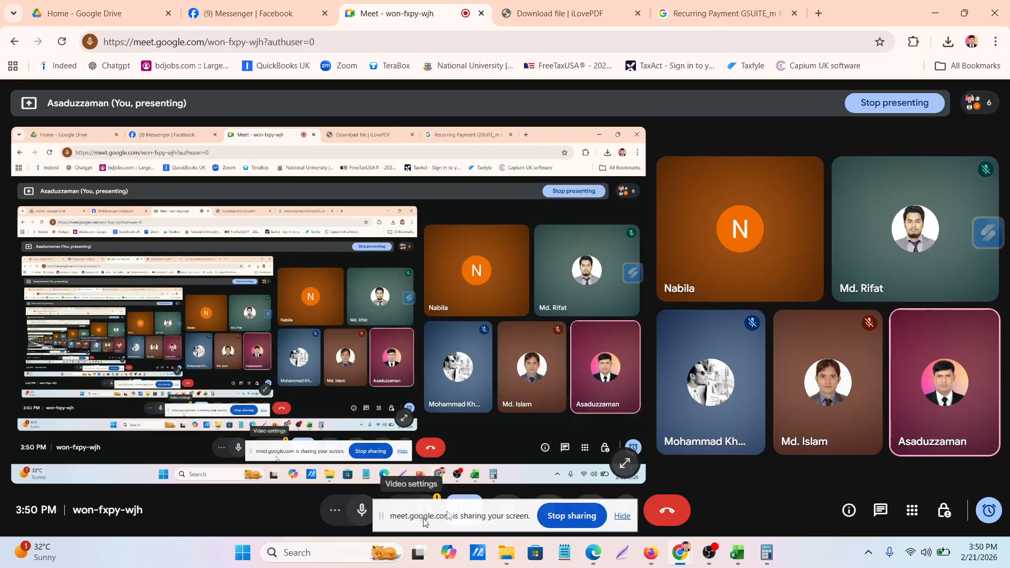
{"action": "left_click_drag", "start_coordinate": [421, 522], "coordinate": [767, 520]}
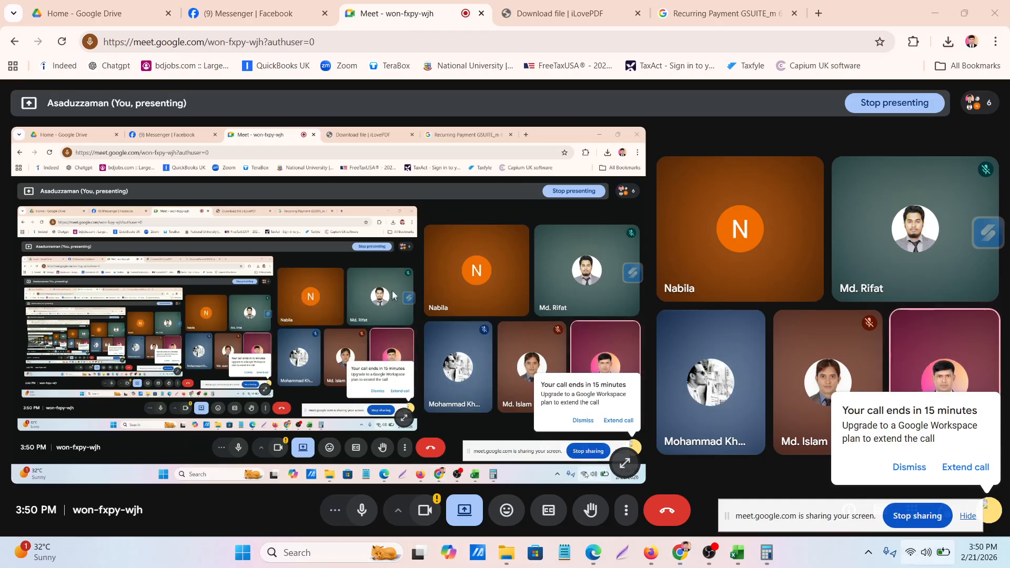
Connect the computer to the "vivo Y21" Wi-Fi network to restore the call's connection
{"action": "key", "text": "super+a"}
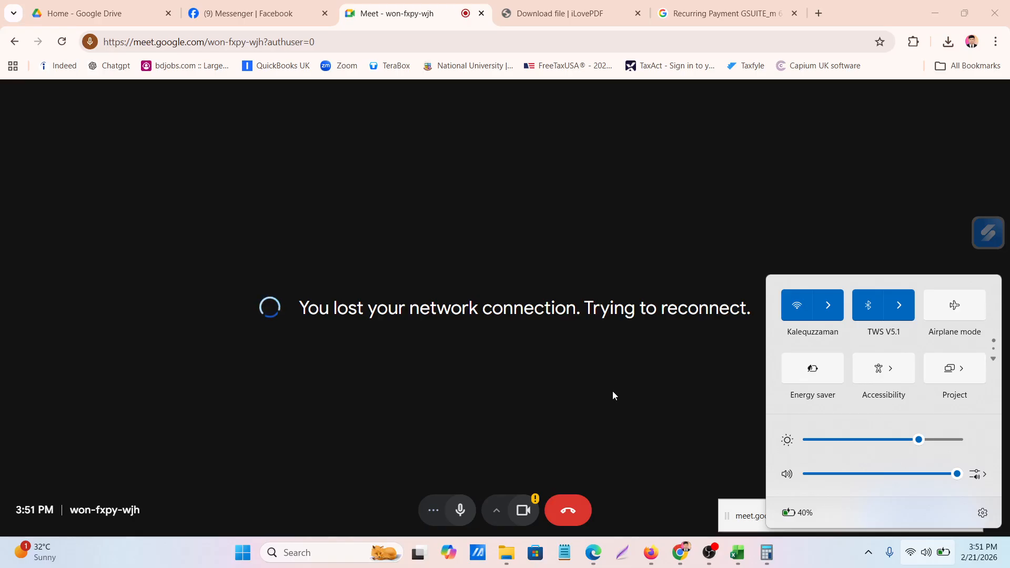
{"action": "left_click", "coordinate": [523, 188]}
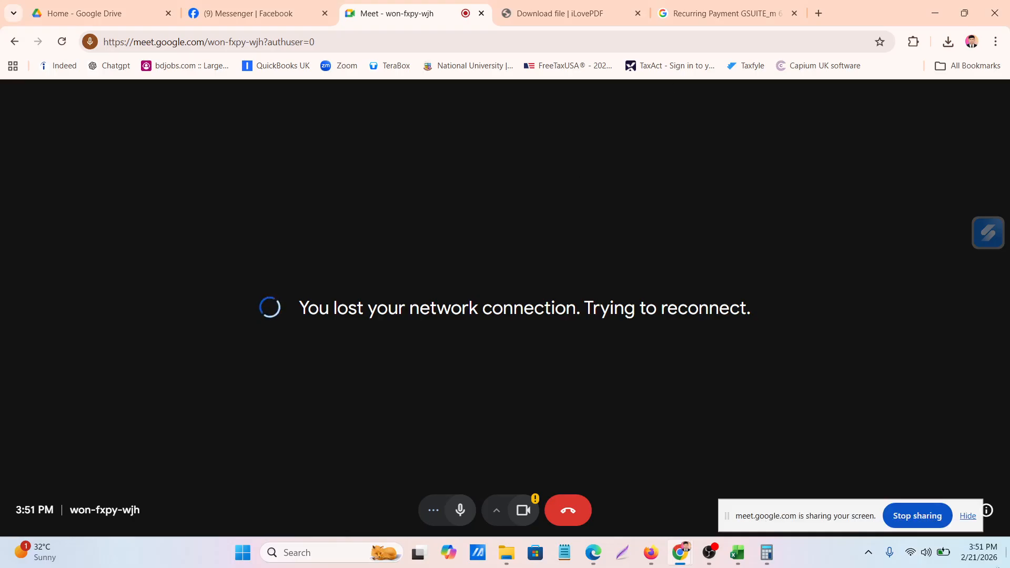
{"action": "left_click", "coordinate": [927, 551]}
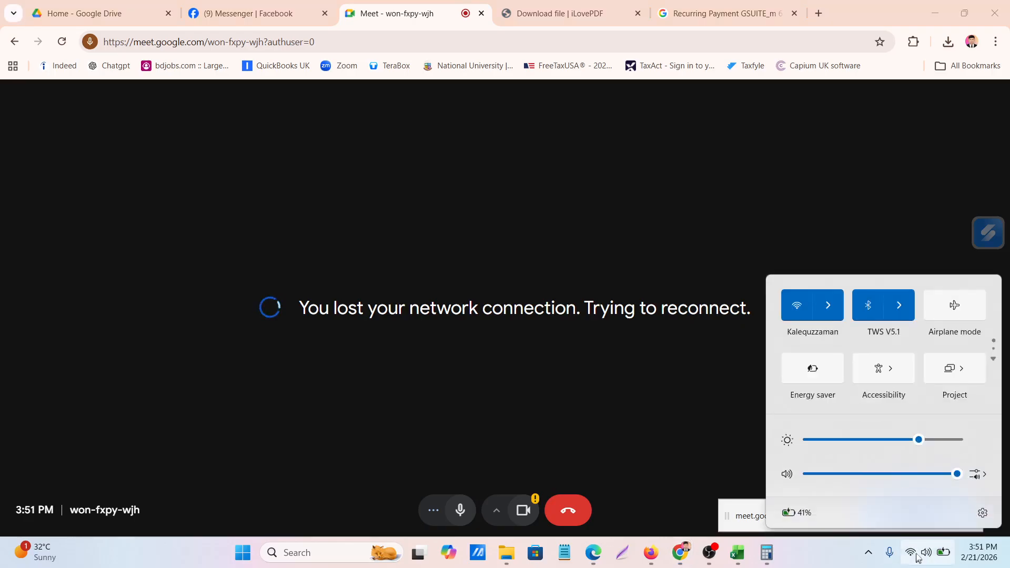
{"action": "left_click", "coordinate": [826, 308]}
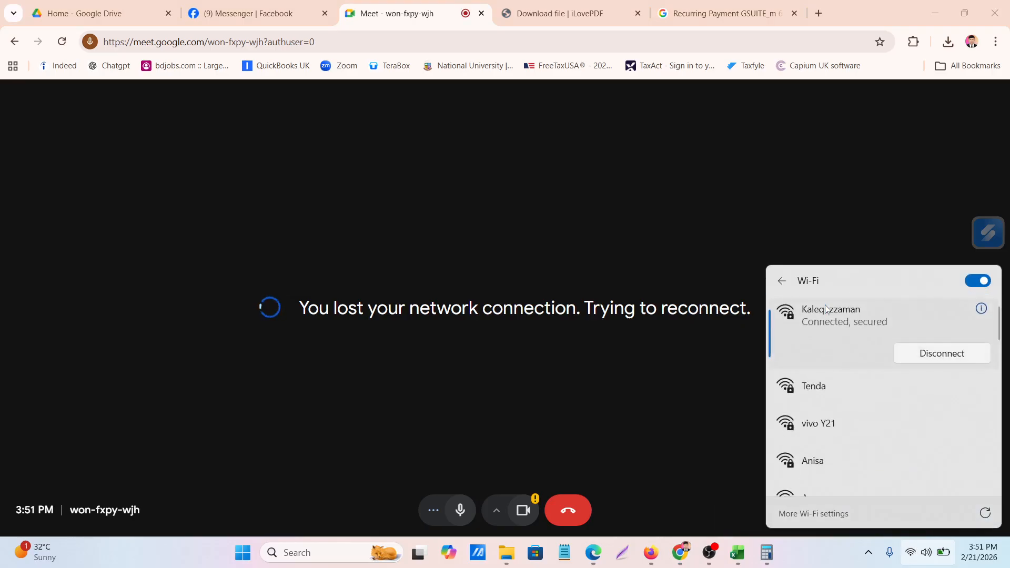
{"action": "left_click", "coordinate": [822, 428]}
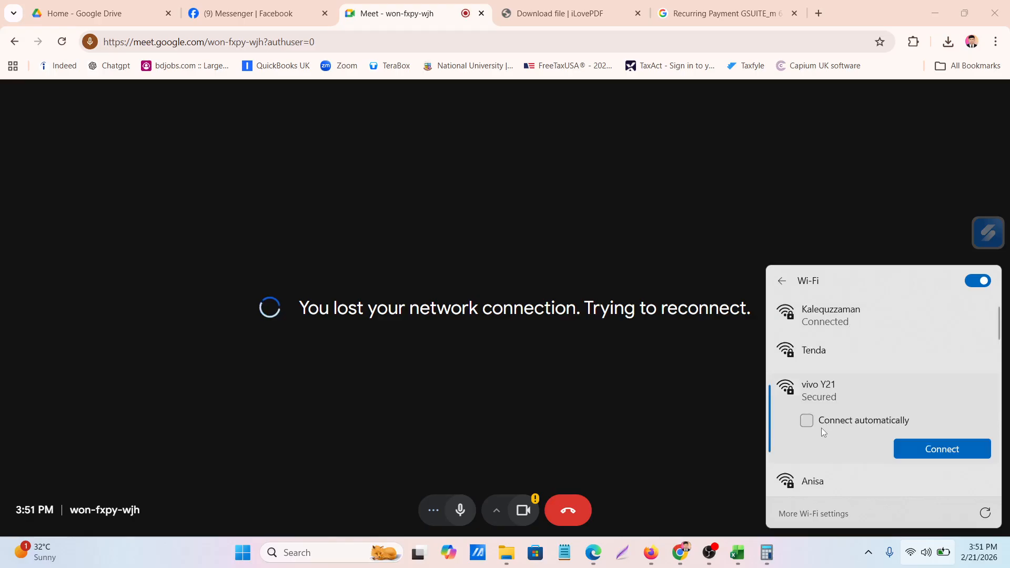
{"action": "left_click", "coordinate": [942, 448]}
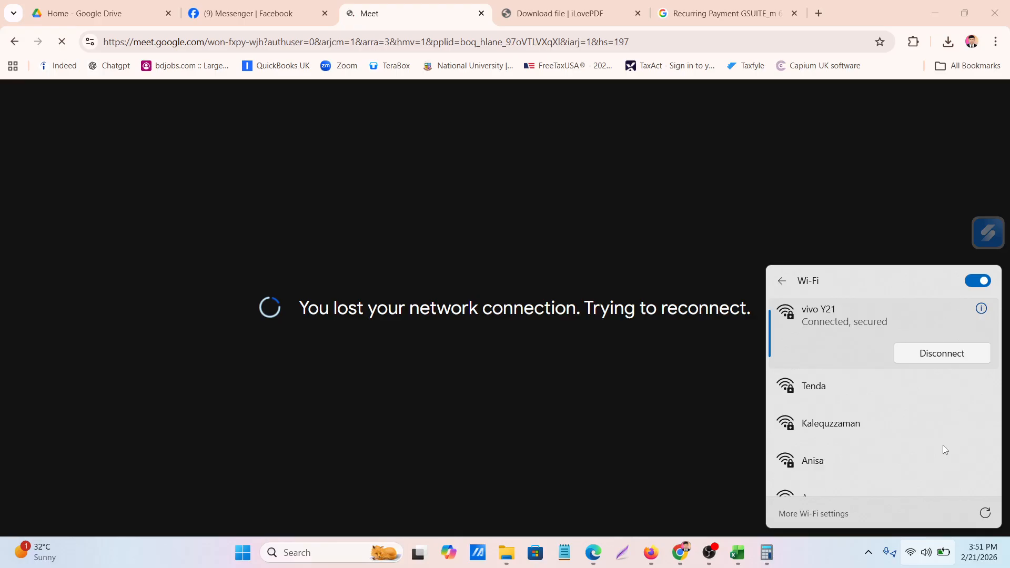
{"action": "left_click", "coordinate": [594, 399]}
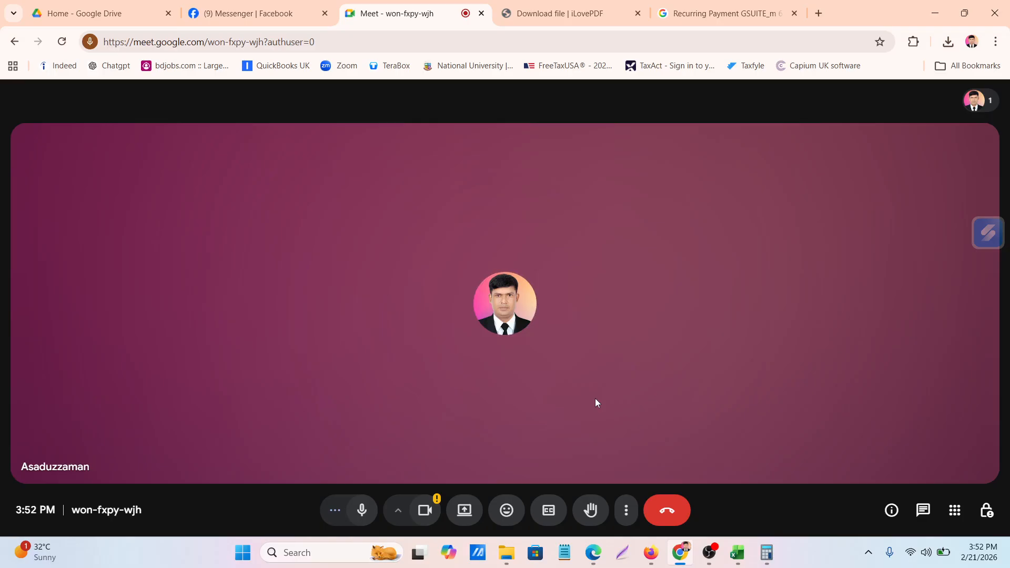
Leave the Google Meet call and rejoin the same meeting
{"action": "left_click", "coordinate": [668, 511]}
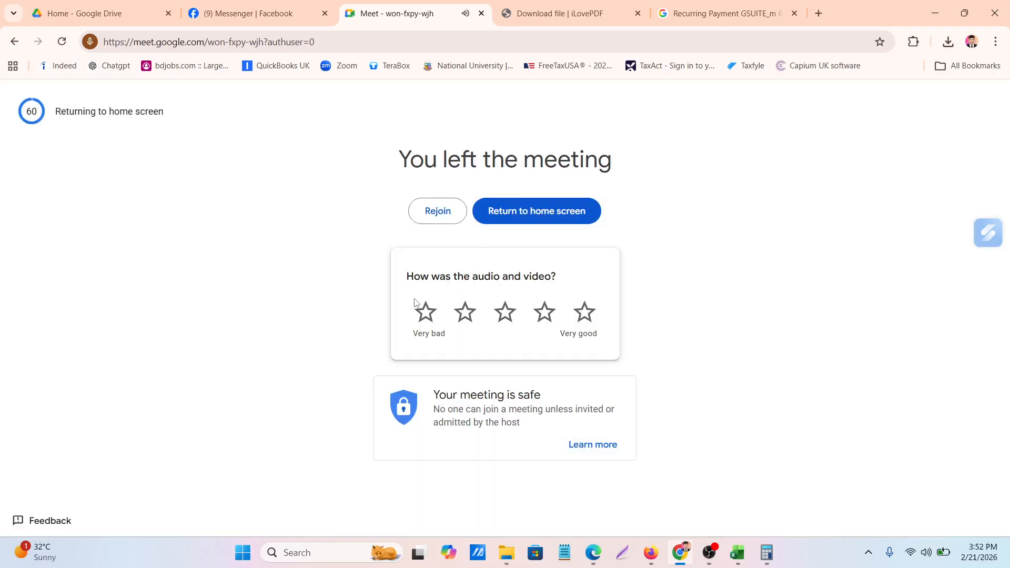
{"action": "left_click", "coordinate": [426, 215]}
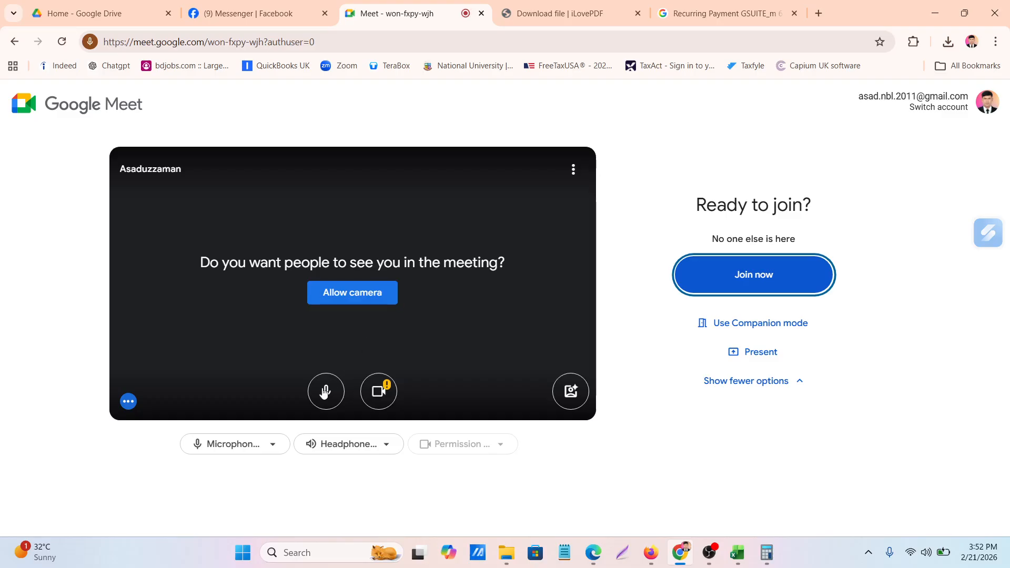
{"action": "left_click", "coordinate": [758, 278]}
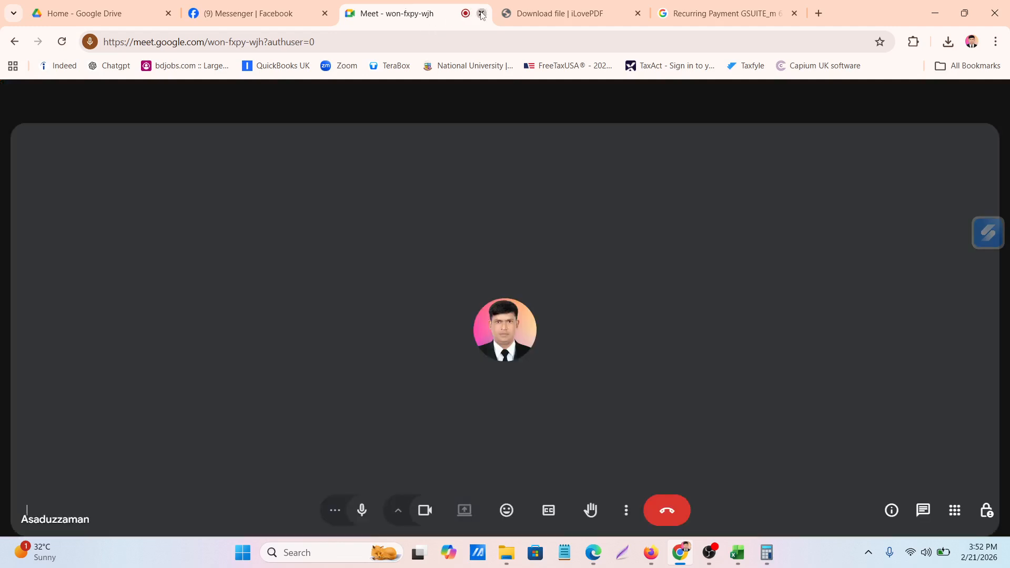
Close the unresponsive Google Meet call and start a new instant meeting from a new browser tab
{"action": "left_click", "coordinate": [481, 13]}
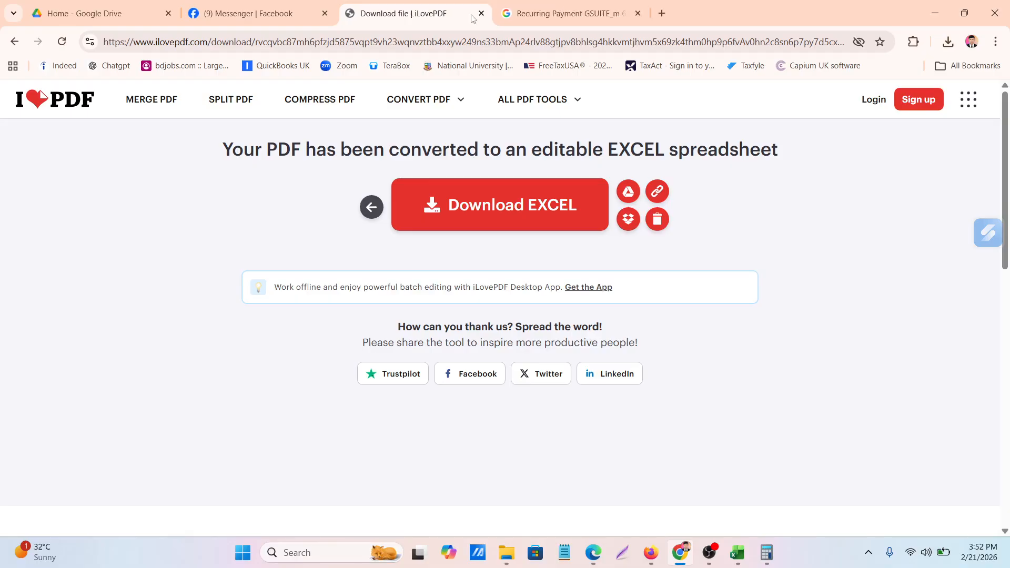
{"action": "left_click", "coordinate": [661, 14]}
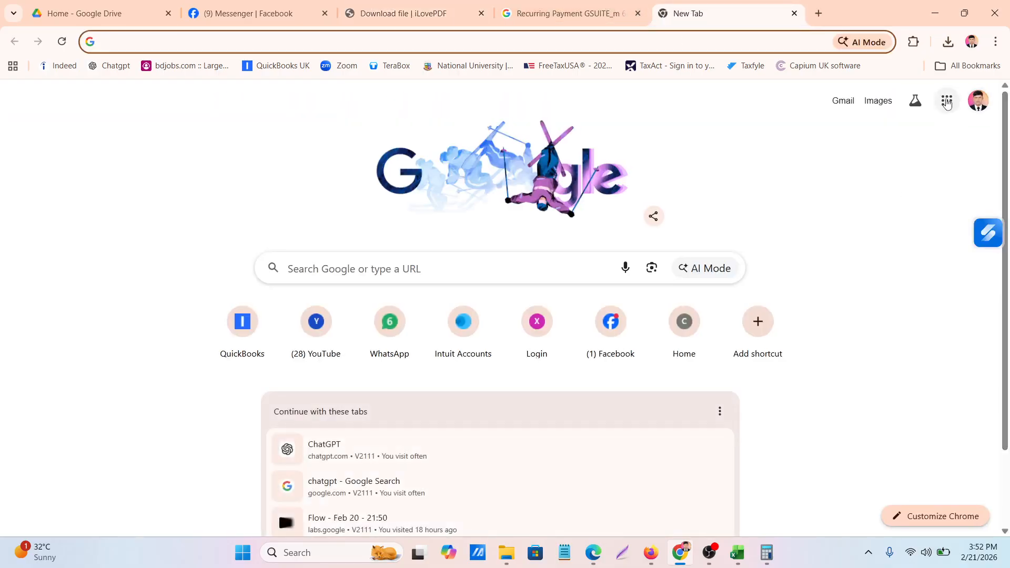
{"action": "left_click", "coordinate": [947, 101]}
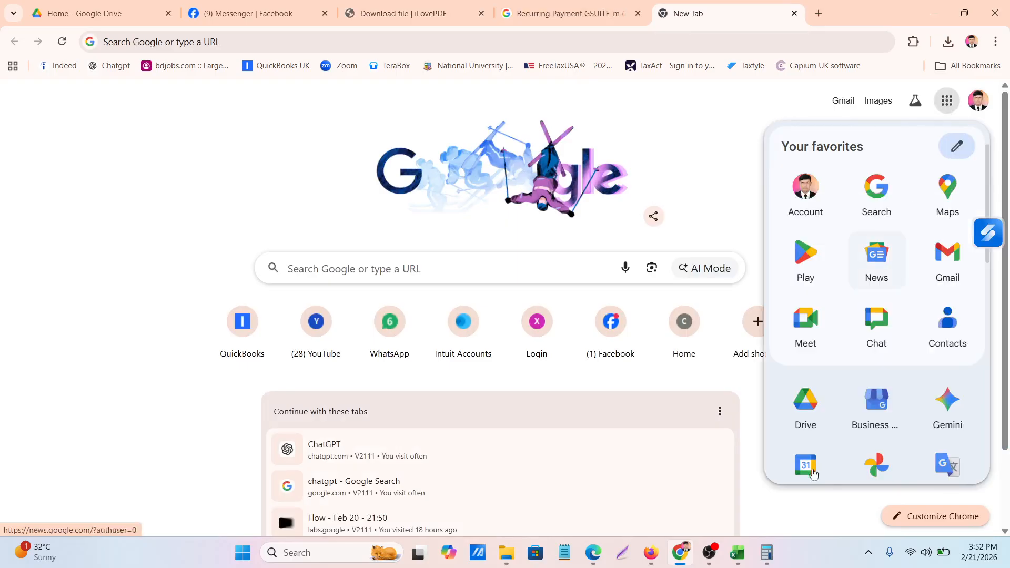
{"action": "left_click", "coordinate": [810, 329]}
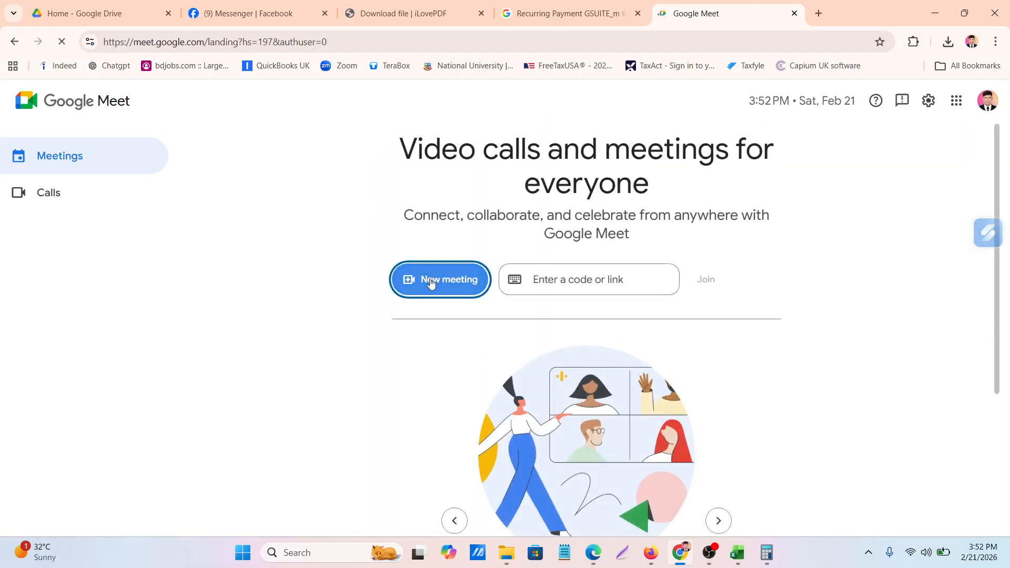
{"action": "left_click", "coordinate": [430, 280]}
{"action": "left_click", "coordinate": [453, 359]}
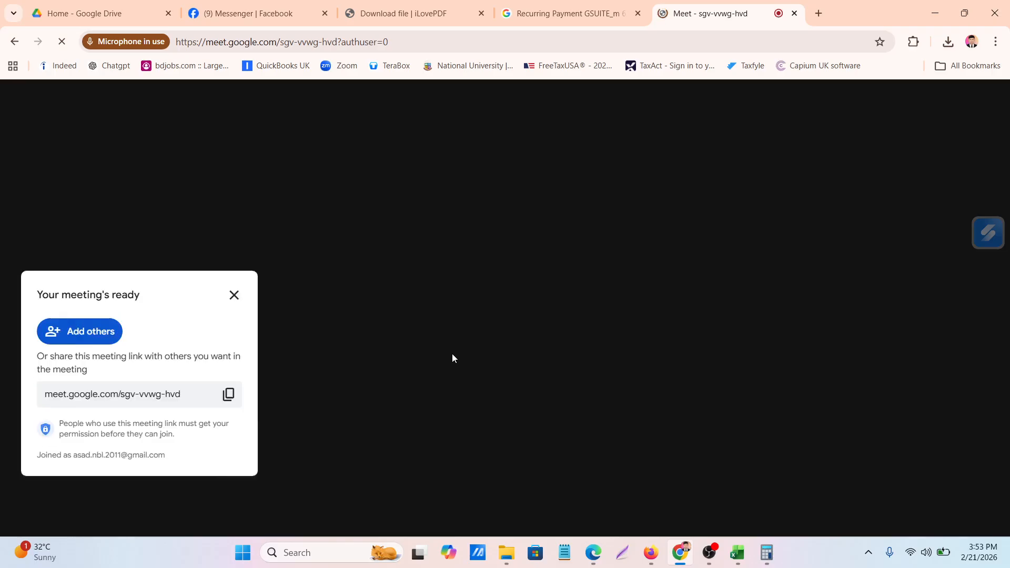
Copy the new meeting's link and send it to the "AMS 5397(Friday 7:00 pm) Trendup IT" group chat in Messenger
{"action": "left_click", "coordinate": [228, 397]}
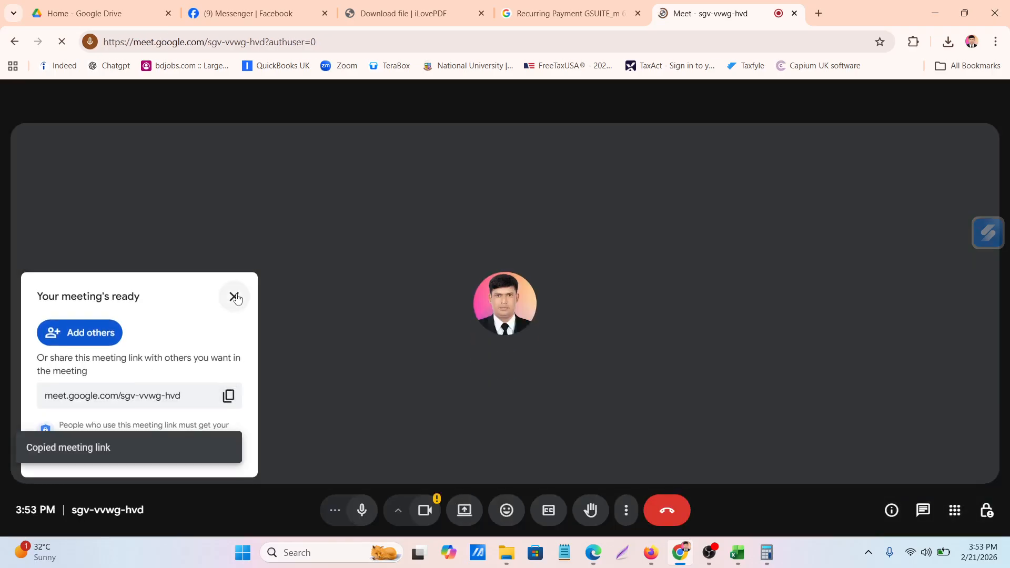
{"action": "left_click", "coordinate": [218, 15]}
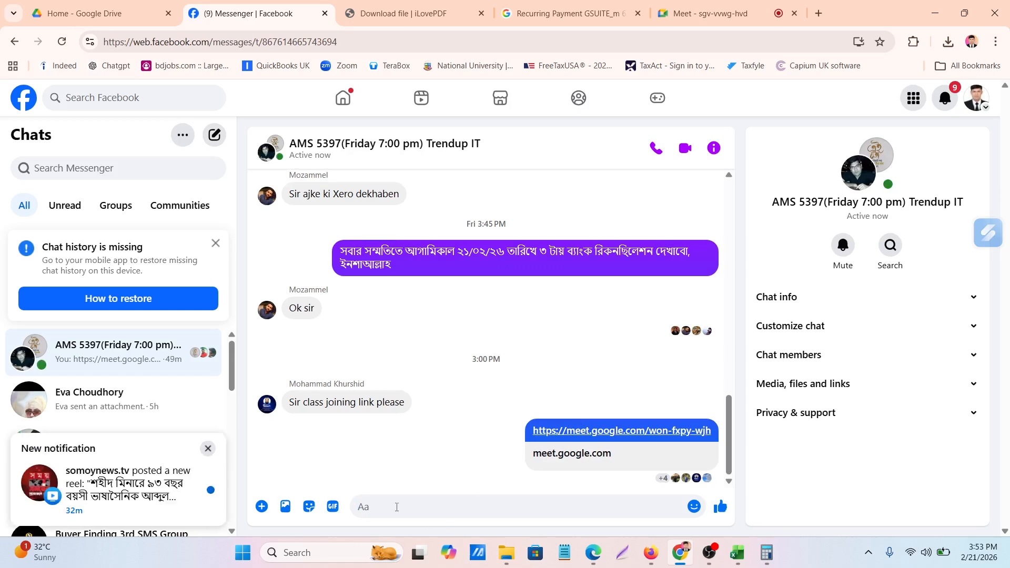
{"action": "key", "text": "ctrl+v"}
{"action": "key", "text": "Return"}
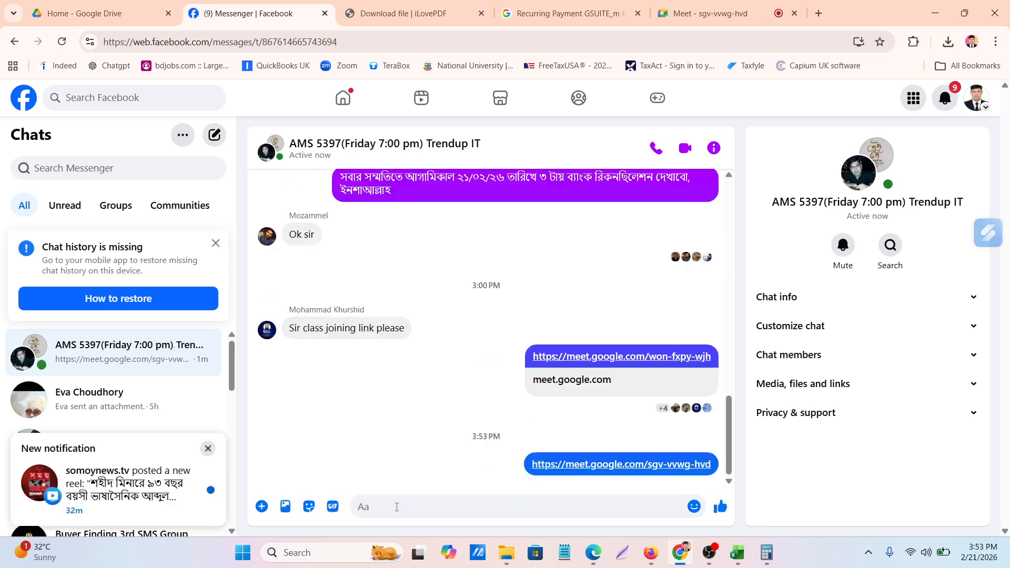
Present the entire screen in the new Google Meet call and move the screen-sharing notice clear of the call controls
{"action": "left_click", "coordinate": [691, 15]}
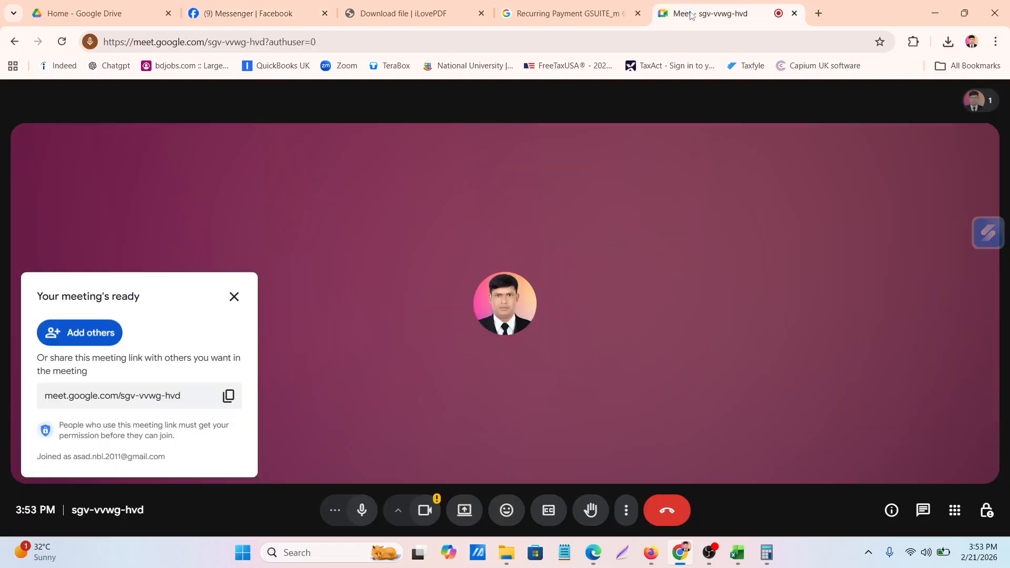
{"action": "left_click", "coordinate": [234, 299]}
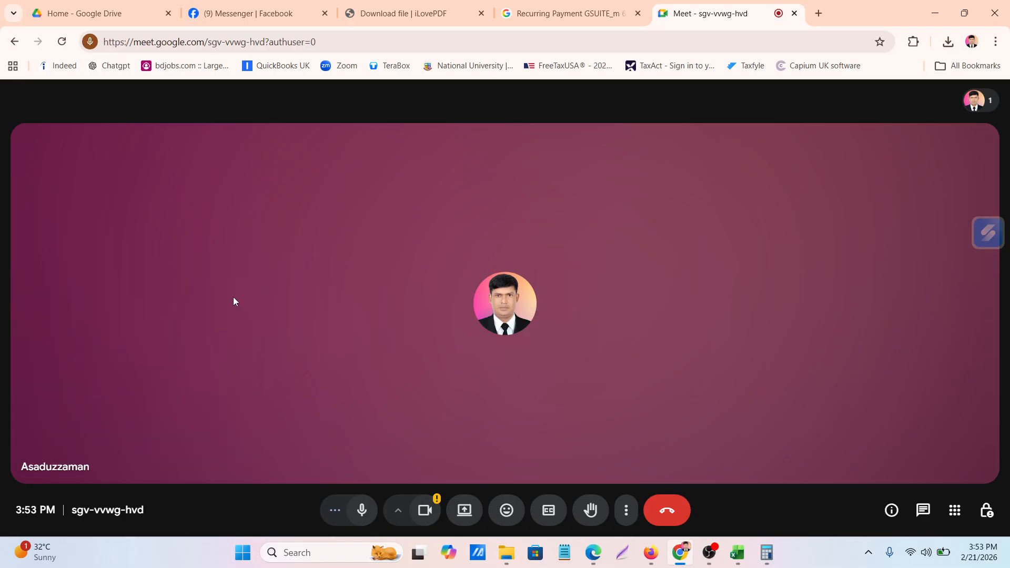
{"action": "left_click", "coordinate": [468, 513]}
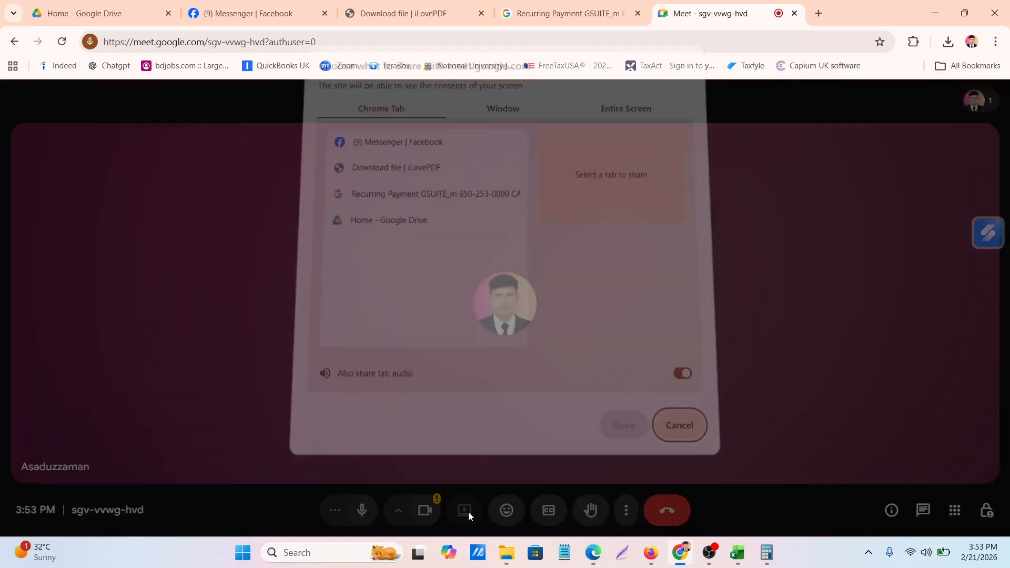
{"action": "left_click", "coordinate": [623, 123]}
{"action": "left_click", "coordinate": [473, 174]}
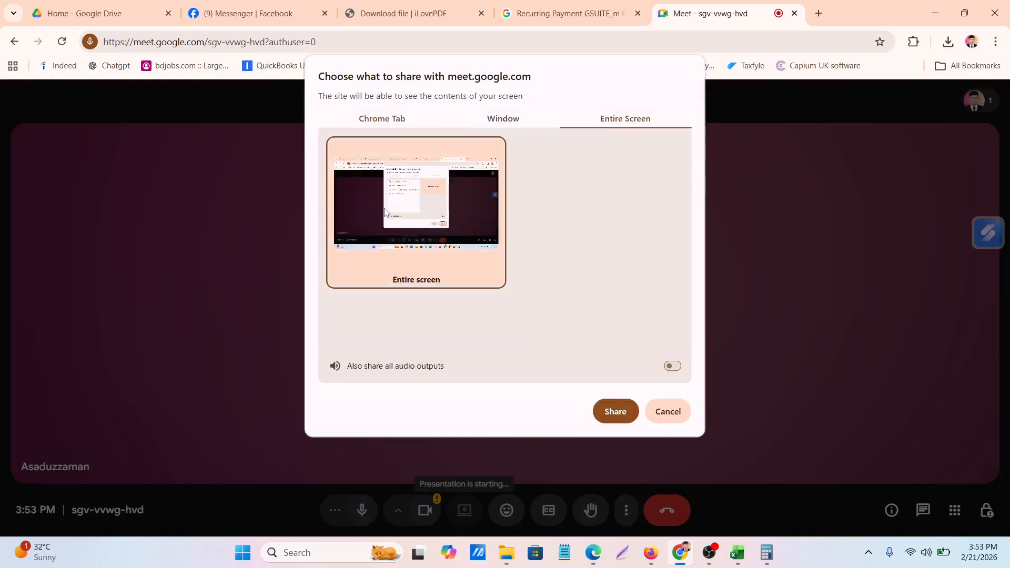
{"action": "left_click", "coordinate": [618, 413]}
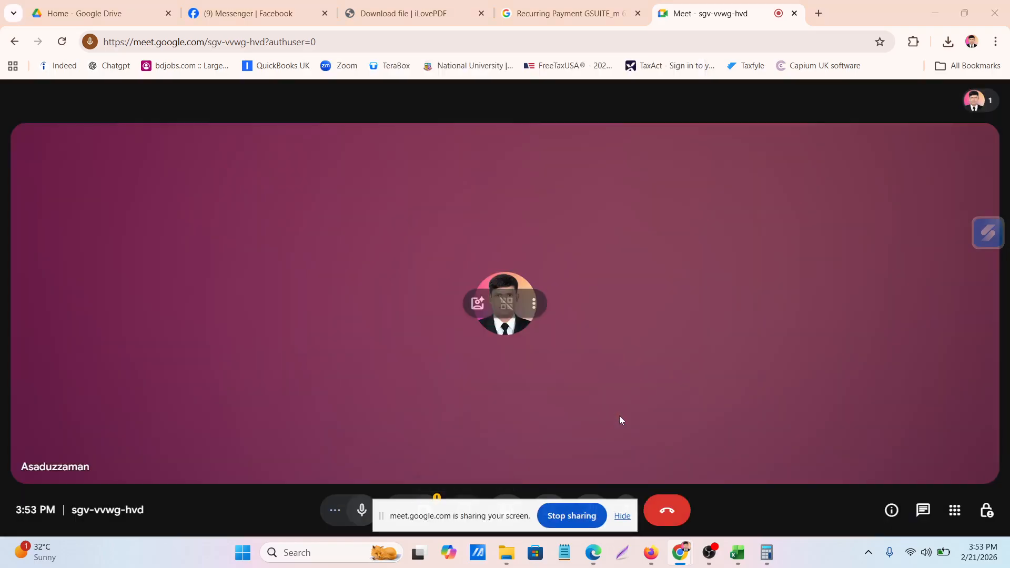
{"action": "left_click_drag", "start_coordinate": [427, 516], "coordinate": [96, 564]}
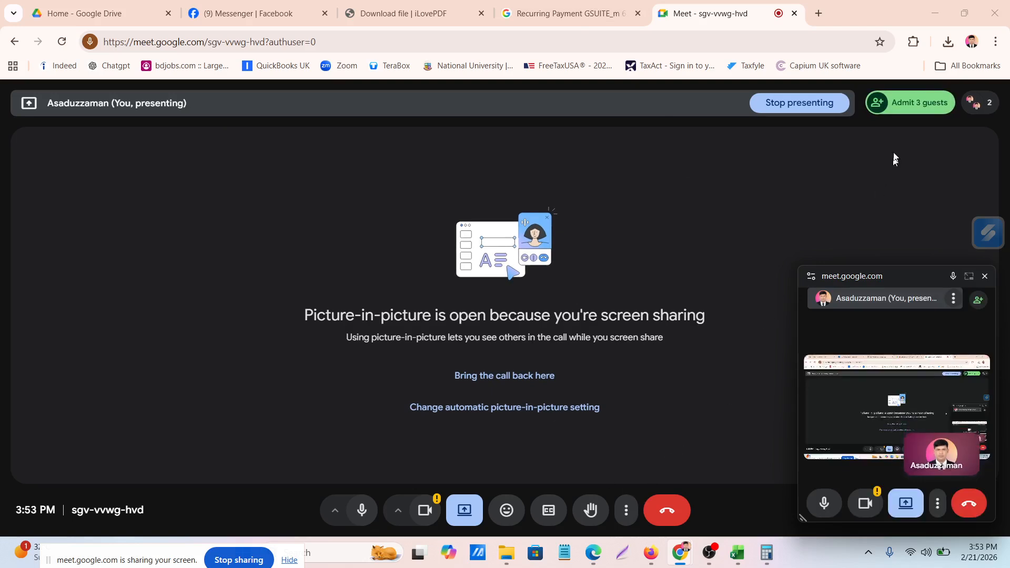
Bring the call back from picture-in-picture into the Meet tab and show the shared screen anyway
{"action": "left_click", "coordinate": [906, 104]}
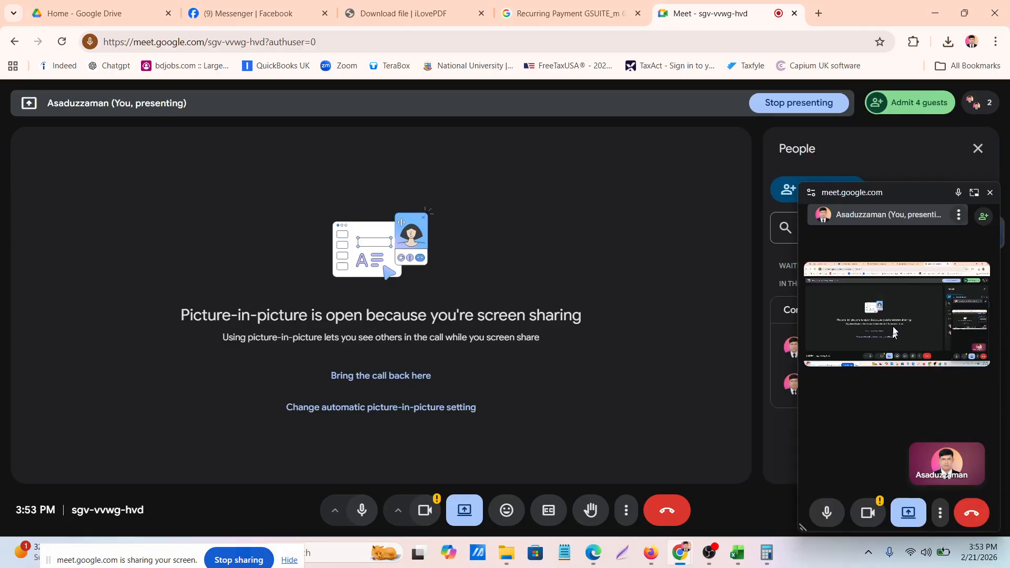
{"action": "left_click", "coordinate": [919, 103]}
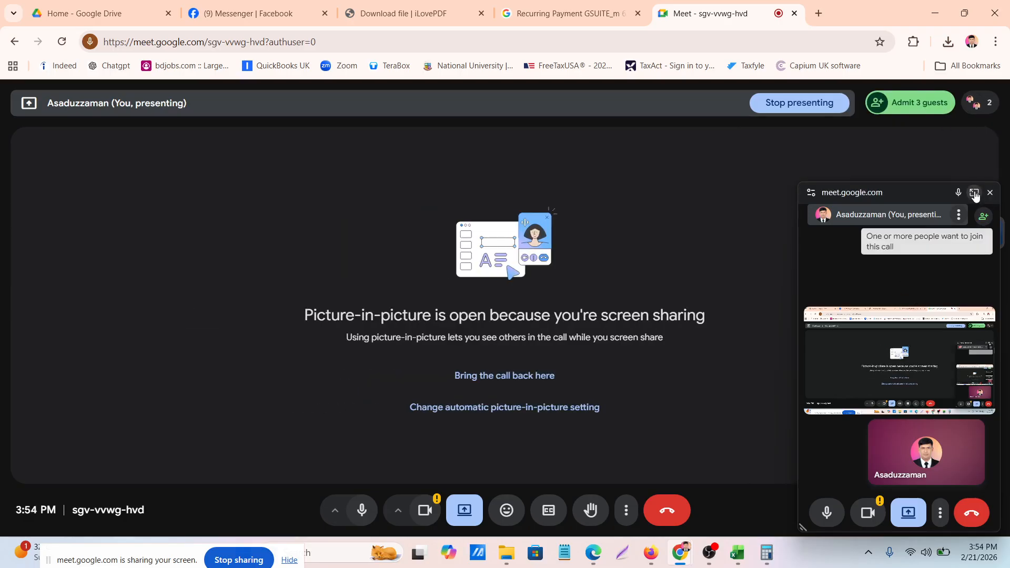
{"action": "left_click", "coordinate": [974, 193]}
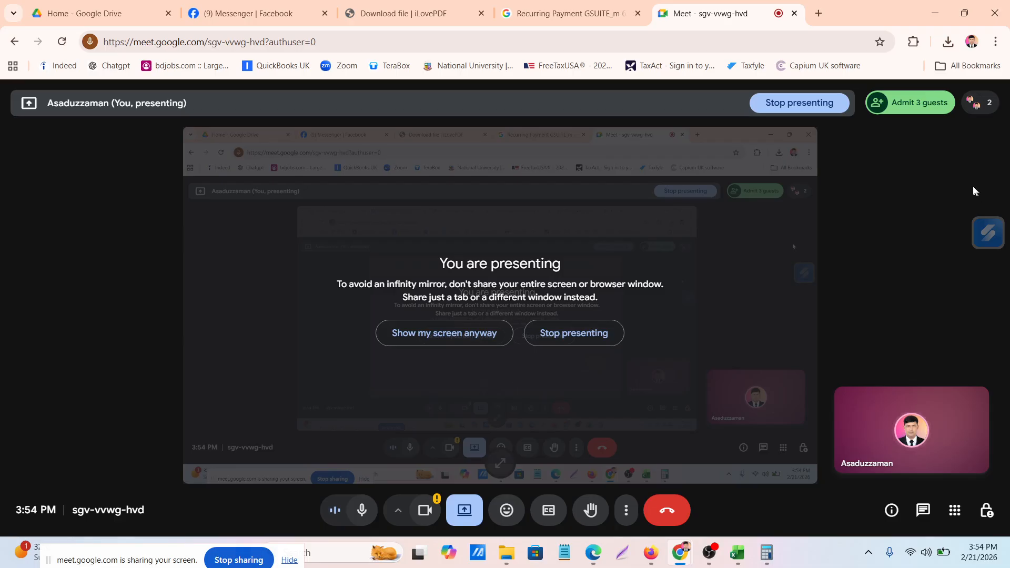
{"action": "left_click", "coordinate": [427, 333]}
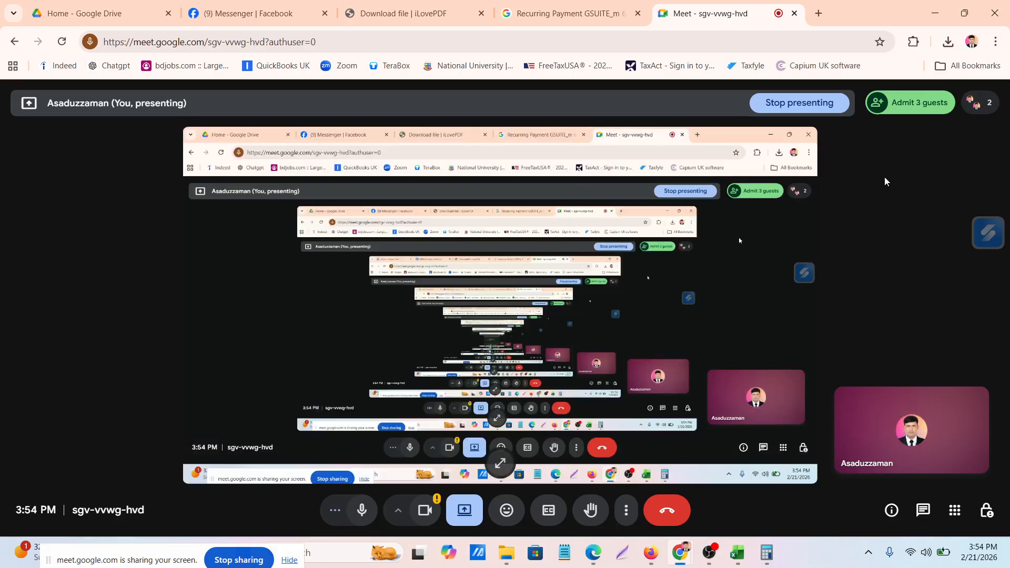
View the guests waiting to join the meeting and admit all of them
{"action": "left_click", "coordinate": [900, 110]}
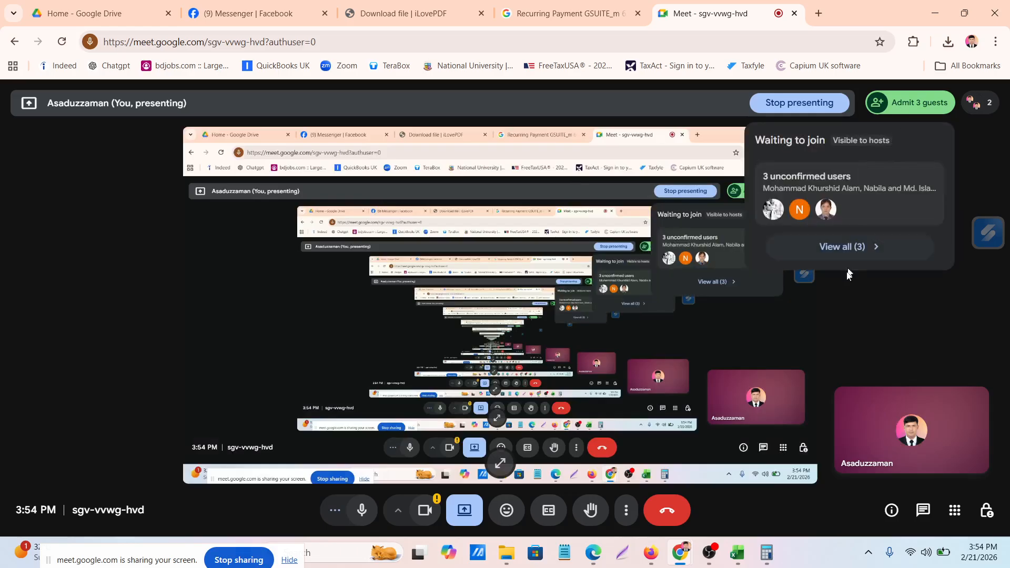
{"action": "left_click", "coordinate": [873, 247]}
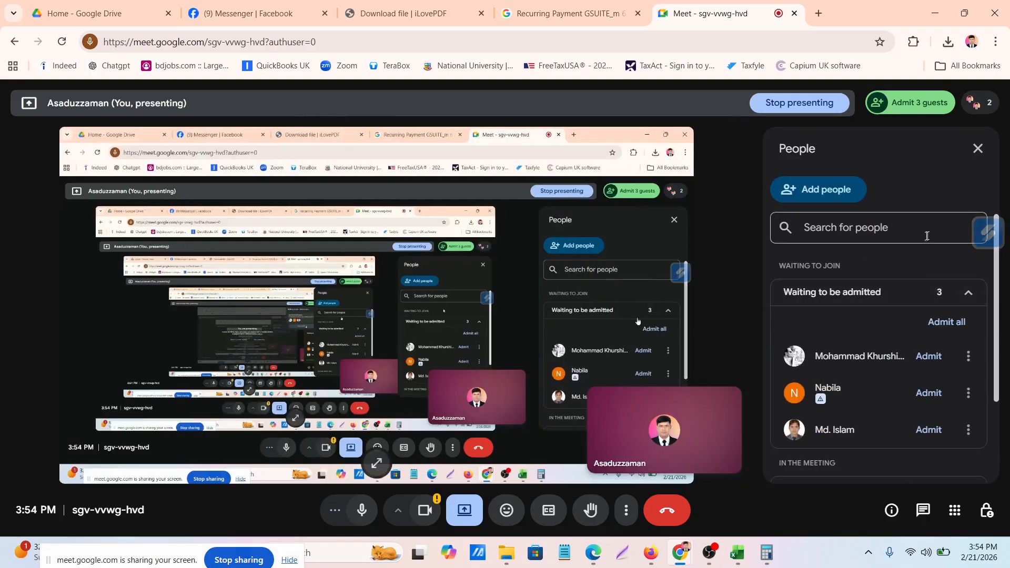
{"action": "scroll", "coordinate": [863, 342], "scroll_direction": "down", "scroll_amount": 2}
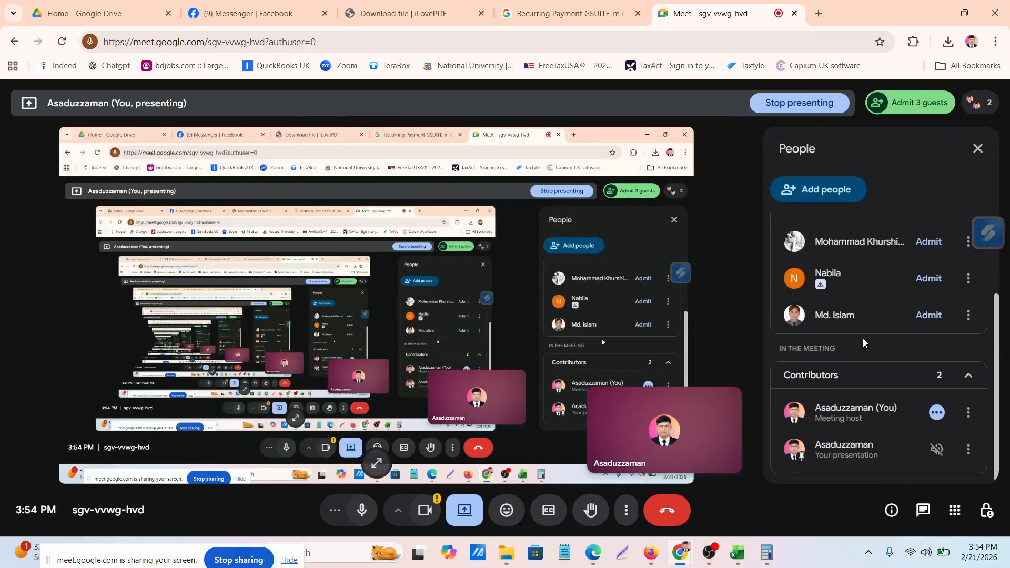
{"action": "scroll", "coordinate": [863, 343], "scroll_direction": "up", "scroll_amount": 2}
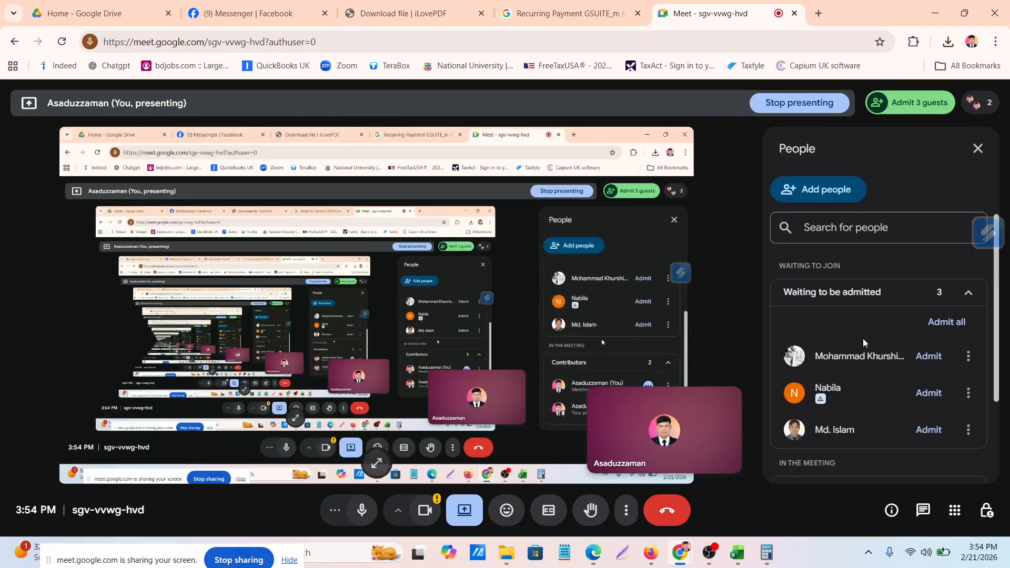
{"action": "left_click", "coordinate": [956, 325]}
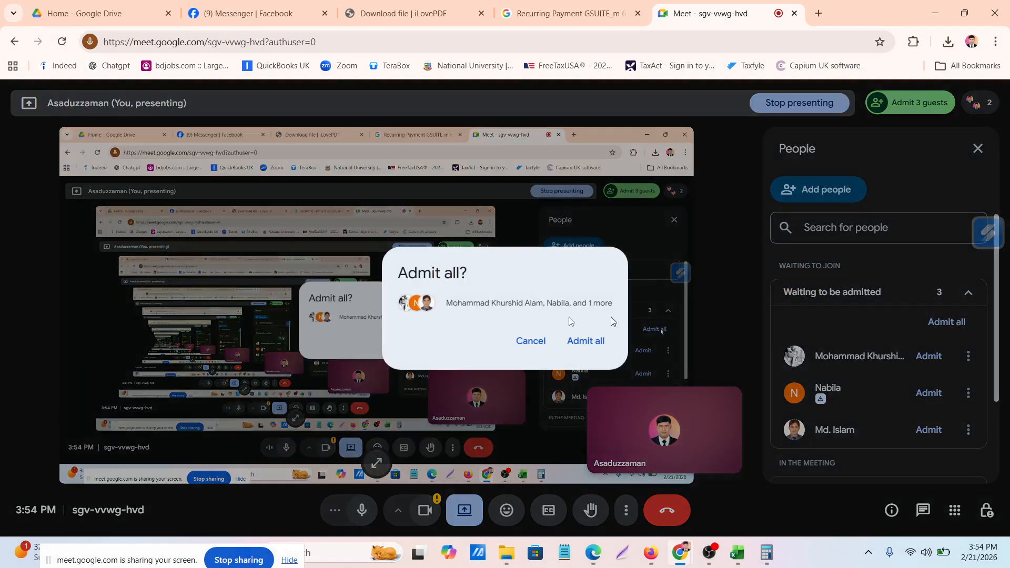
{"action": "left_click", "coordinate": [585, 341]}
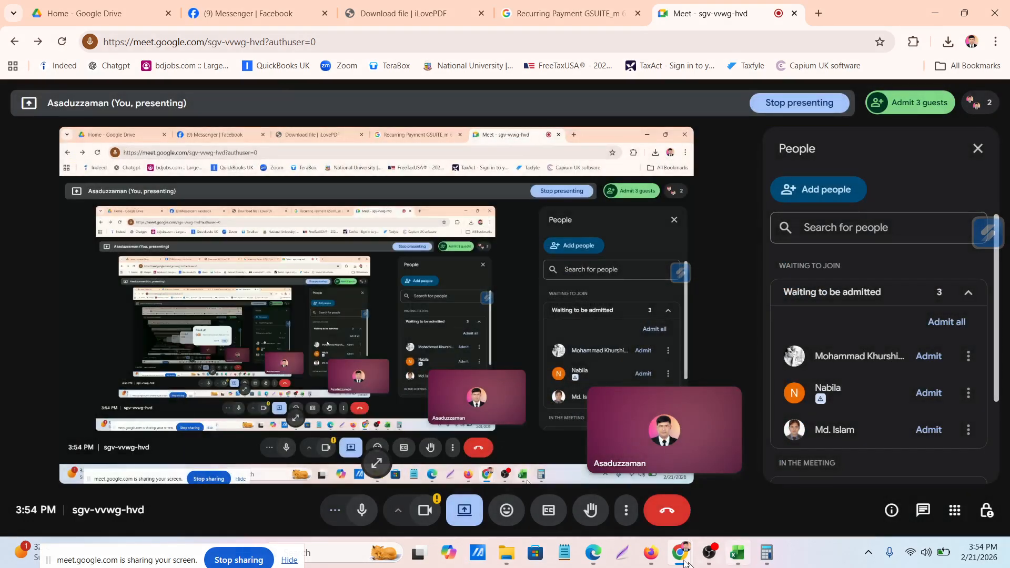
Switch to QuickBooks in Firefox and retry opening the category choices for the 03/01/2023 Zelle Fee transaction
{"action": "left_click", "coordinate": [653, 556]}
{"action": "left_click", "coordinate": [801, 319]}
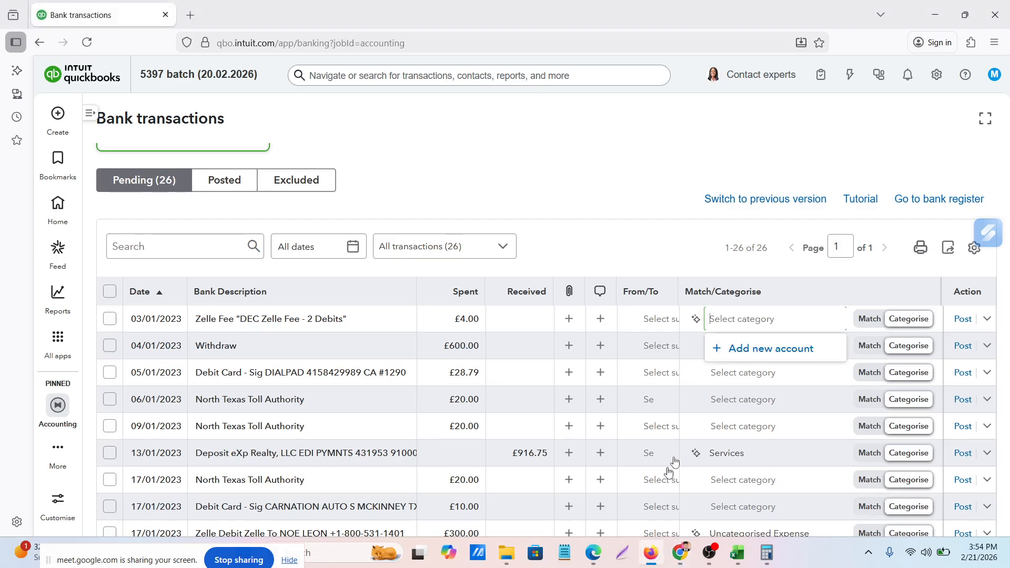
{"action": "left_click", "coordinate": [824, 322]}
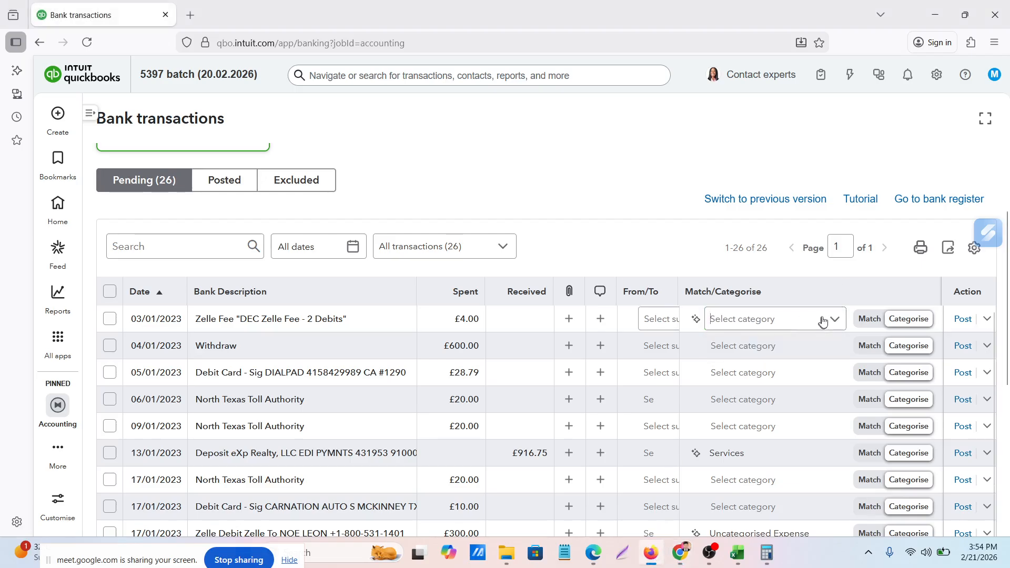
{"action": "left_click", "coordinate": [834, 322]}
{"action": "left_click", "coordinate": [835, 322]}
{"action": "left_click", "coordinate": [833, 323]}
{"action": "left_click", "coordinate": [761, 321]}
{"action": "left_click", "coordinate": [761, 321]}
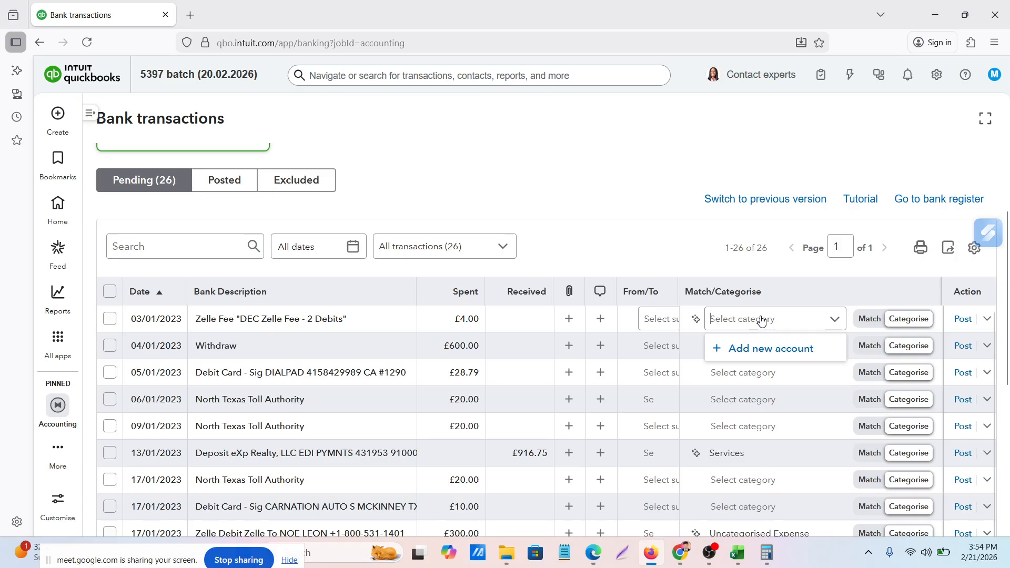
{"action": "left_click", "coordinate": [761, 321]}
Search the Zelle Fee transaction's category choices for "su" and clear the search text
{"action": "type", "text": "sub"}
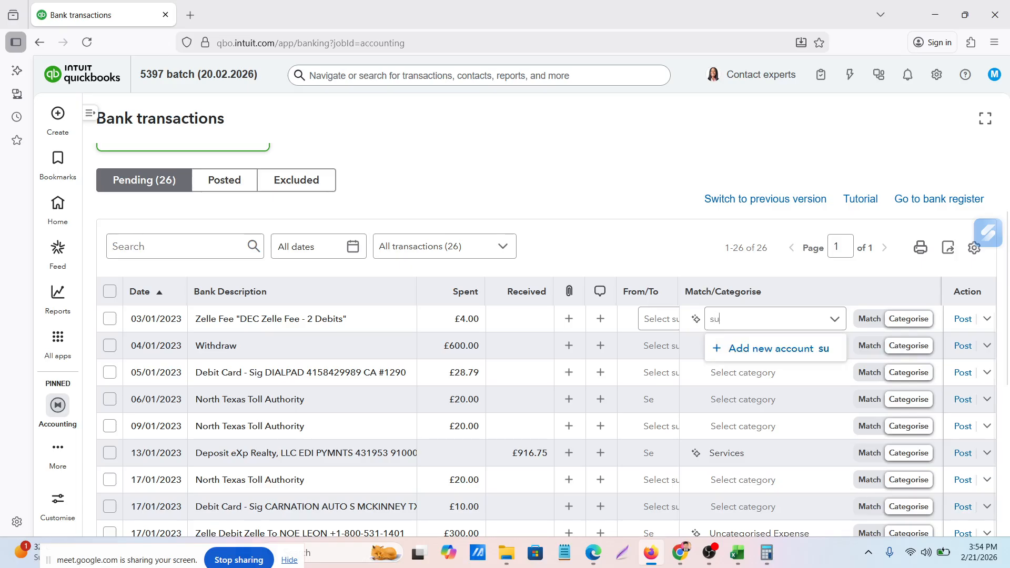
{"action": "key", "text": "BackSpace"}
{"action": "key", "text": "BackSpace"}
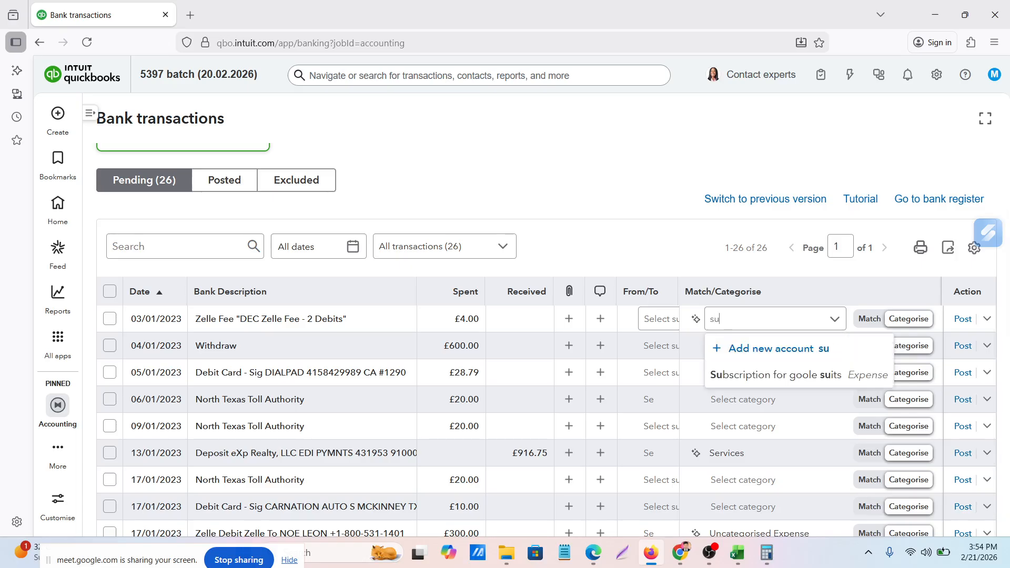
{"action": "key", "text": "BackSpace"}
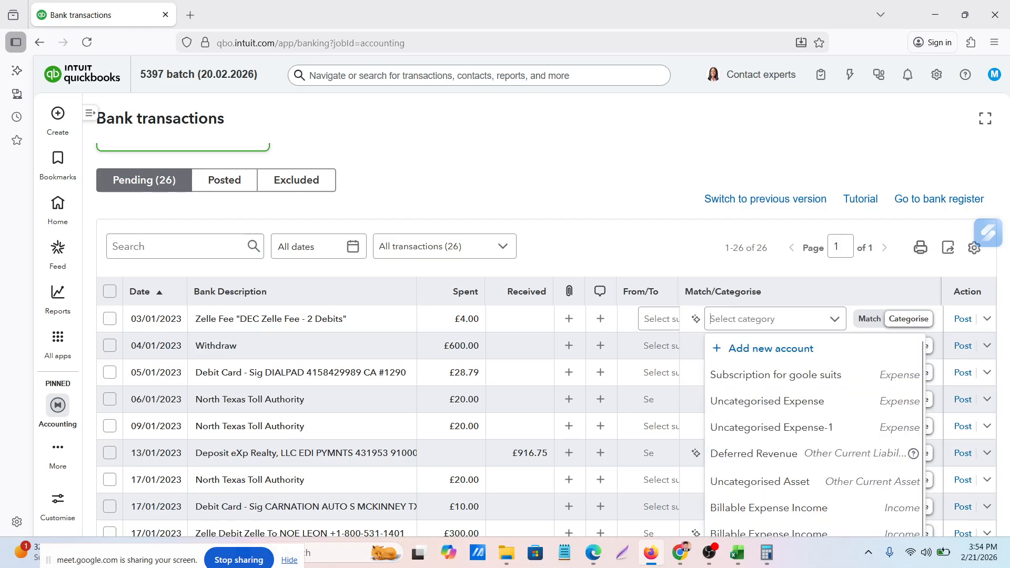
Enter "Zelle fee charge" as the Zelle Fee transaction's category and open the new account form for it
{"action": "type", "text": "Z"}
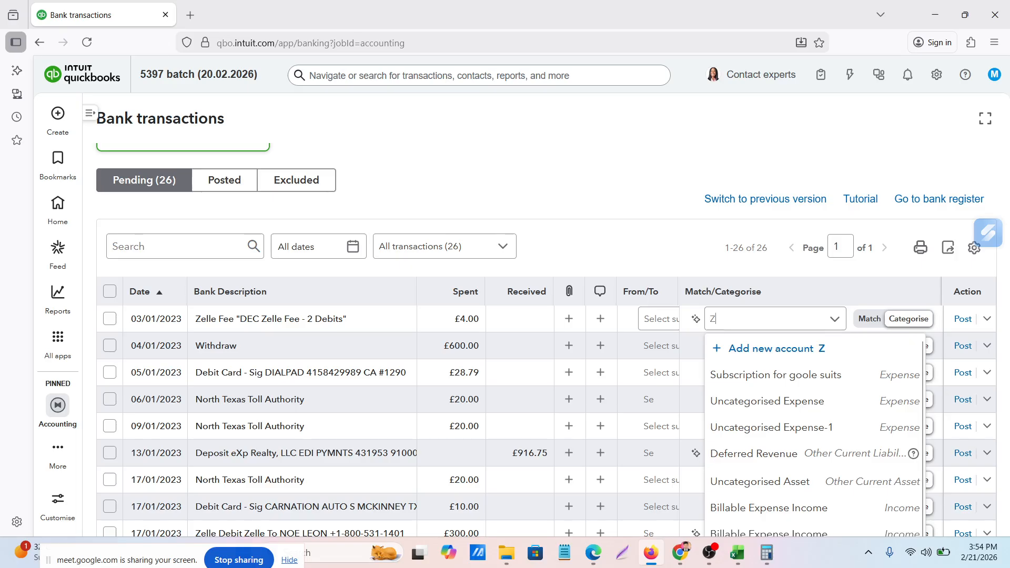
{"action": "type", "text": "elle "}
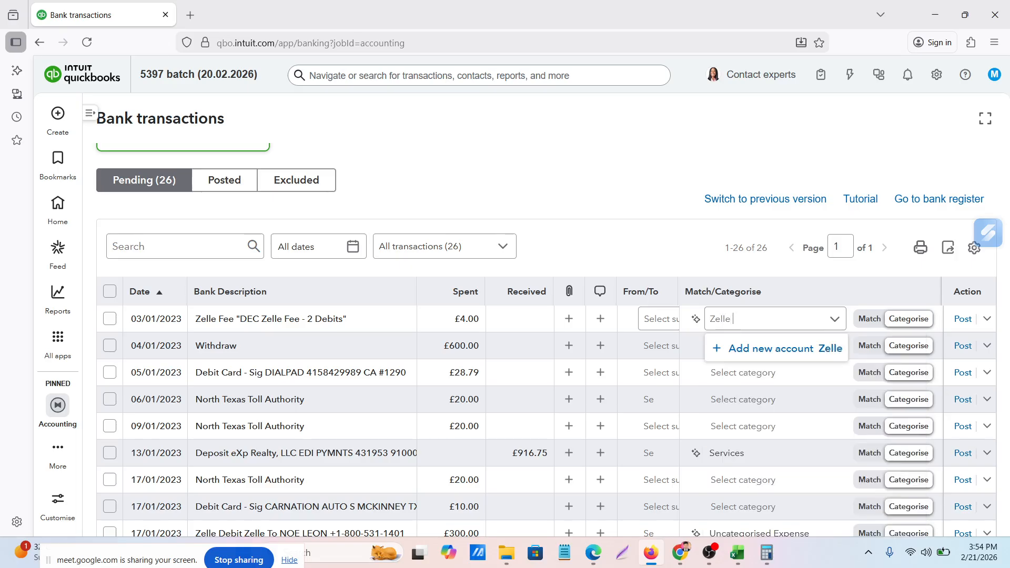
{"action": "type", "text": "fee"}
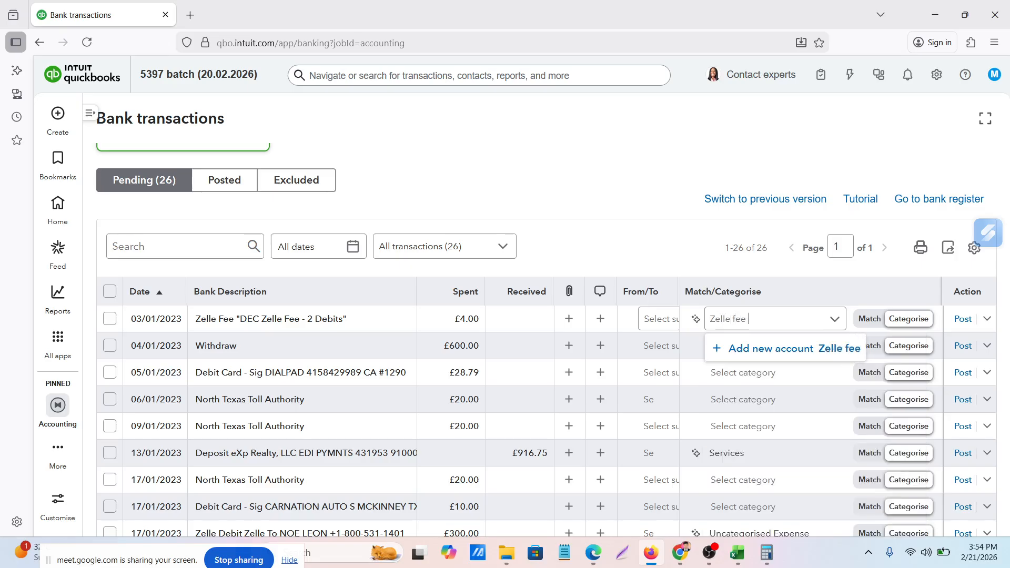
{"action": "type", "text": " charge"}
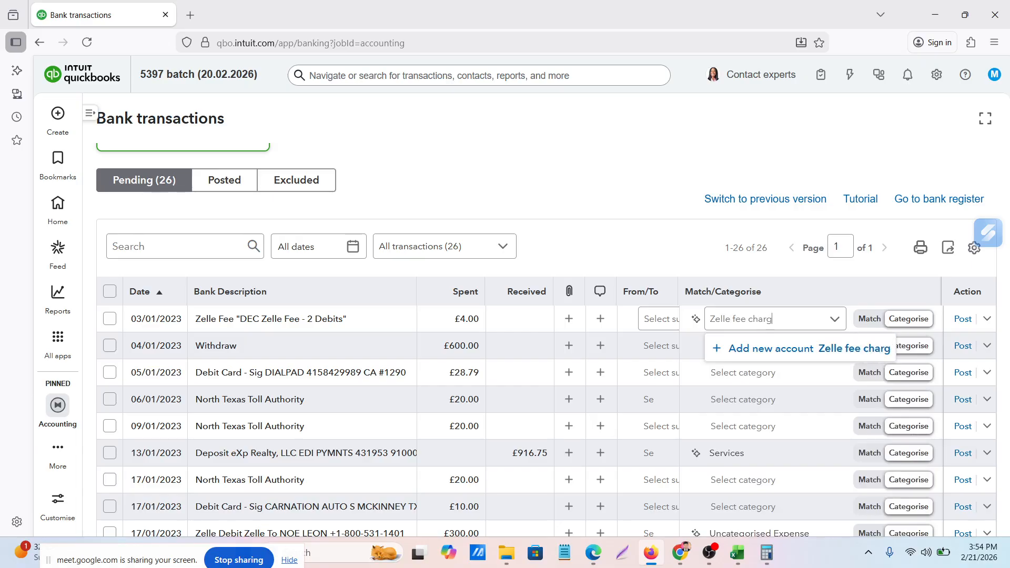
{"action": "left_click", "coordinate": [739, 351]}
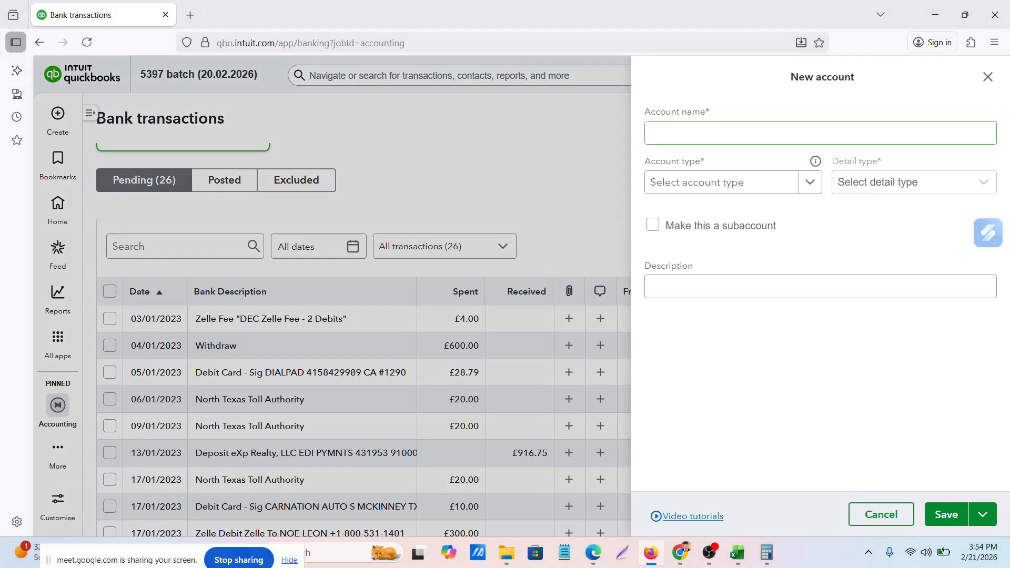
Create the account "Zell fee charge" with account type Expenses and post the 03/01/2023 Zelle Fee transaction to it
{"action": "left_click", "coordinate": [706, 136]}
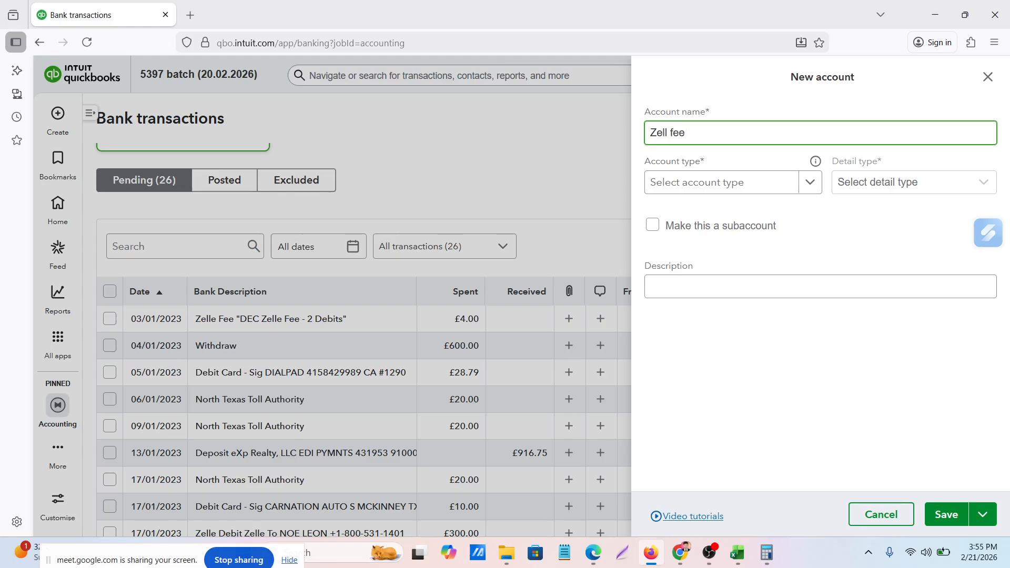
{"action": "type", "text": "Zell fee charge"}
{"action": "left_click", "coordinate": [709, 191]}
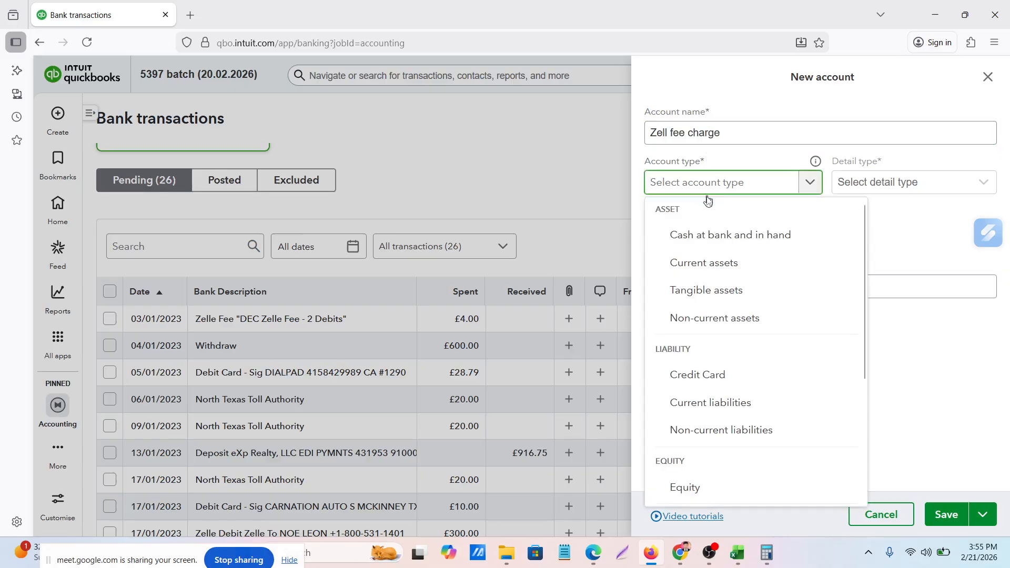
{"action": "scroll", "coordinate": [726, 406], "scroll_direction": "down", "scroll_amount": 4}
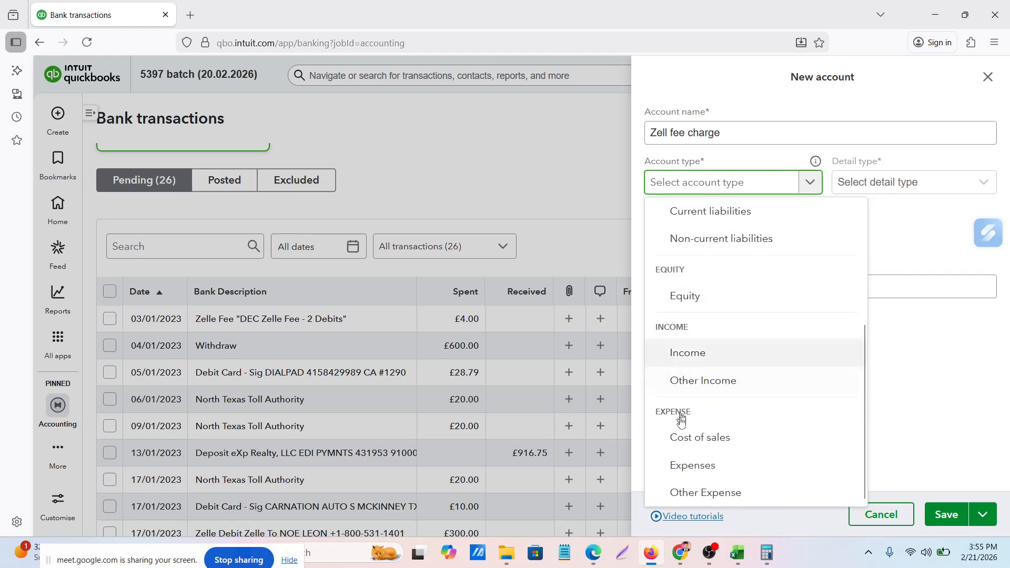
{"action": "left_click", "coordinate": [678, 466]}
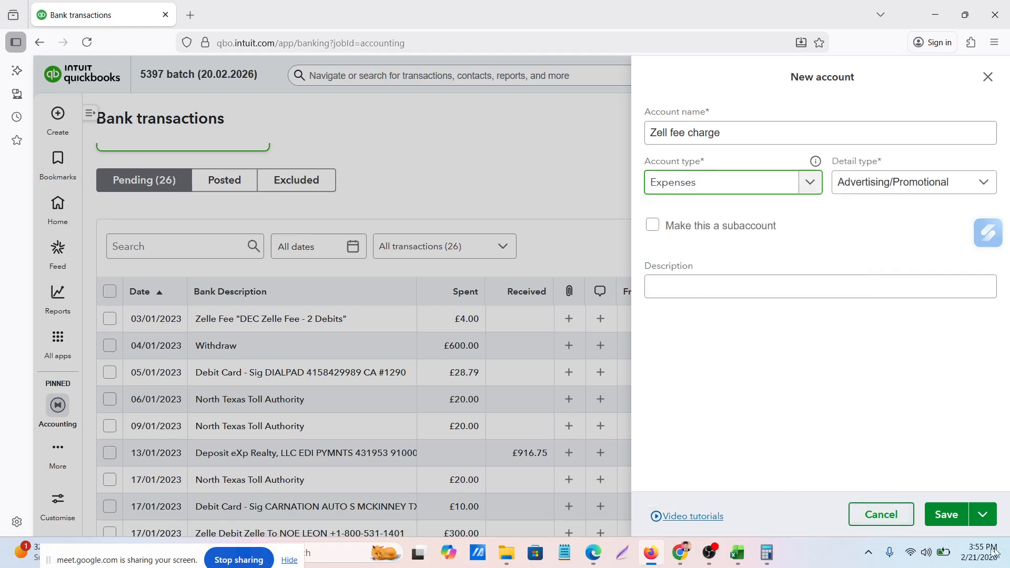
{"action": "left_click", "coordinate": [944, 516]}
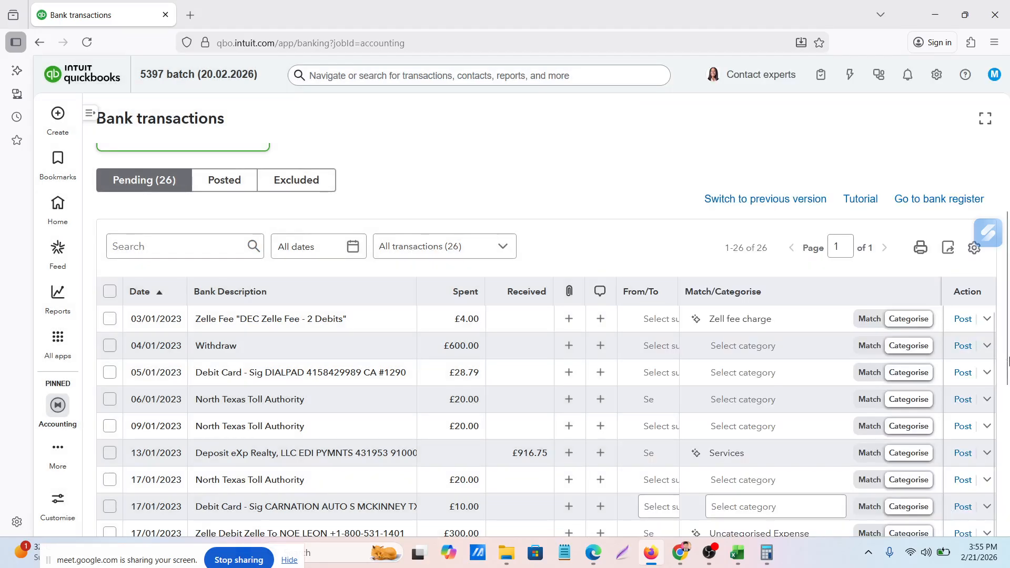
{"action": "left_click", "coordinate": [963, 320]}
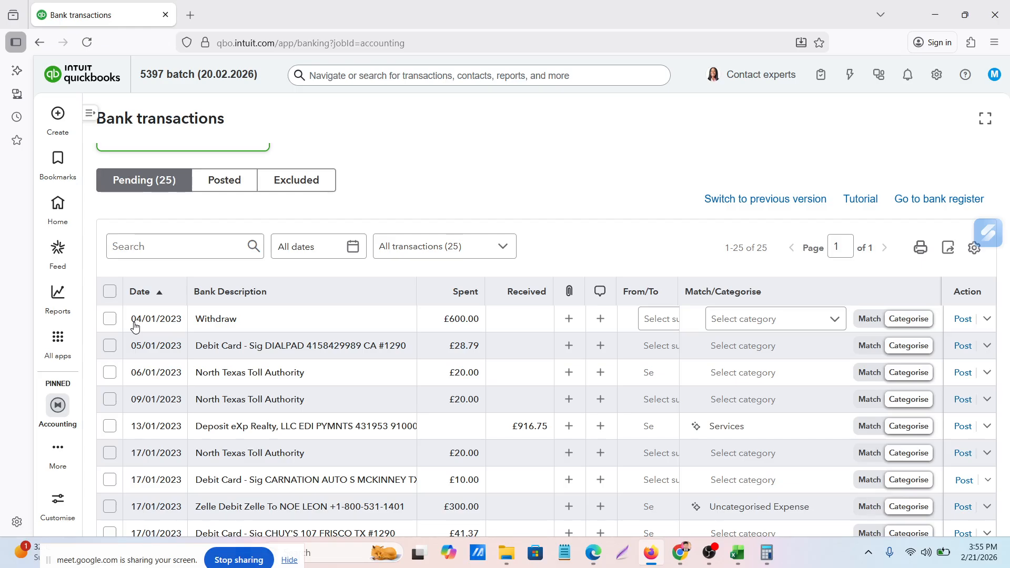
Start a new category account for the 04/01/2023 Withdraw transaction and name it "Salary Expenses"
{"action": "left_click", "coordinate": [835, 322]}
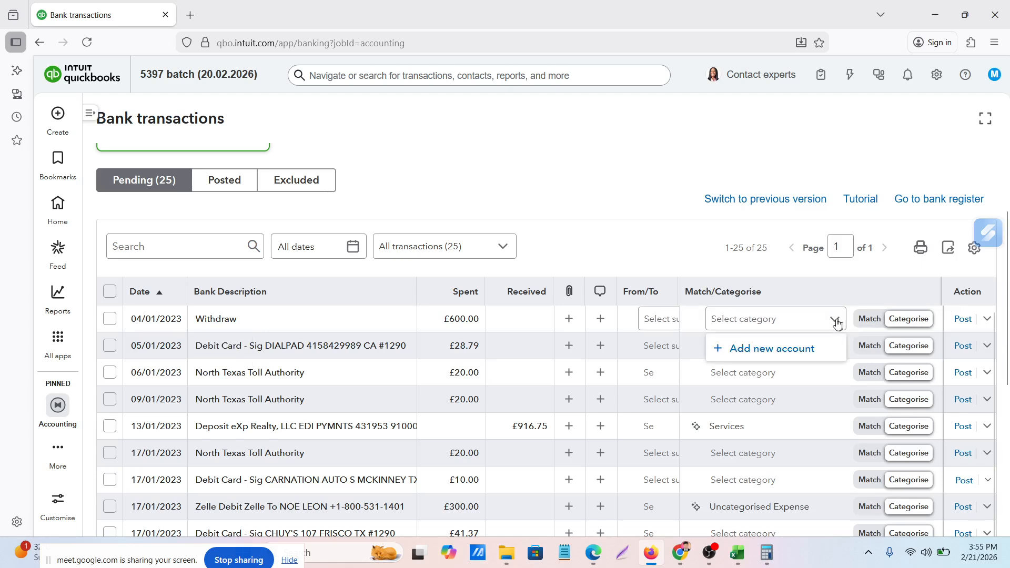
{"action": "left_click", "coordinate": [776, 353]}
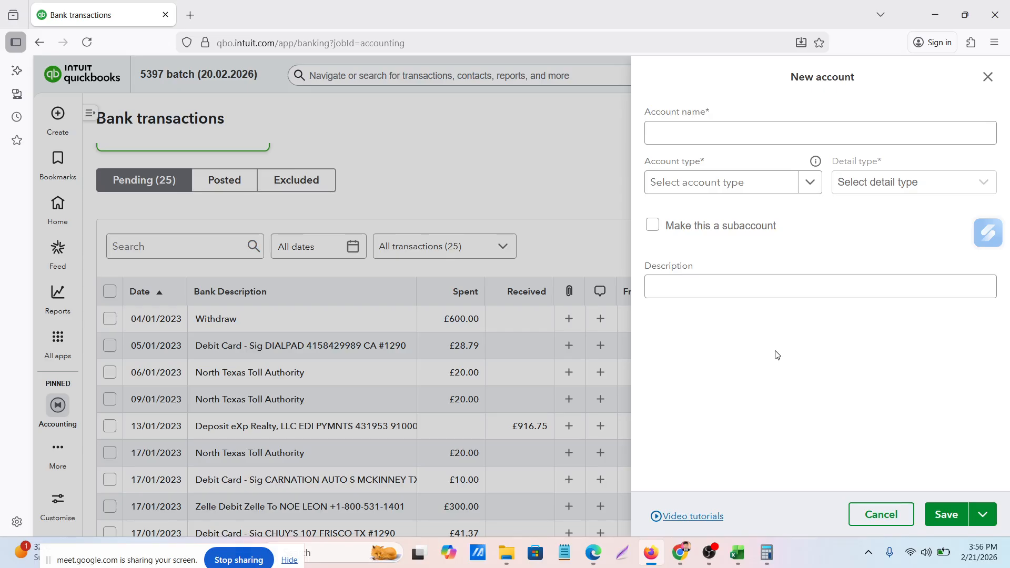
{"action": "left_click", "coordinate": [686, 129]}
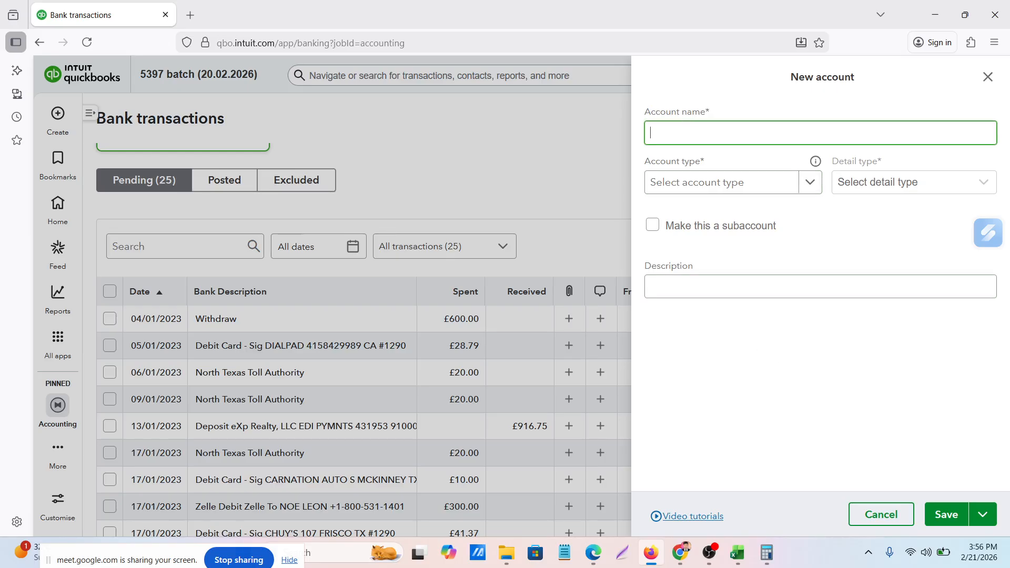
{"action": "type", "text": "W"}
{"action": "key", "text": "BackSpace"}
{"action": "type", "text": "W"}
{"action": "key", "text": "BackSpace"}
{"action": "type", "text": "Salary Expenses"}
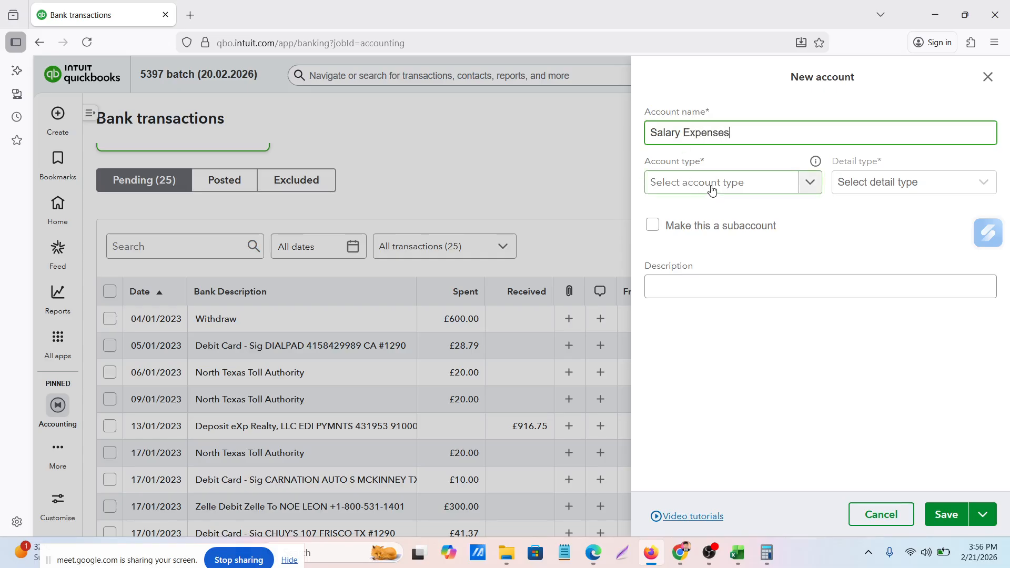
Set the new account's type to Expenses, save it and post the 04/01/2023 Withdraw transaction to it
{"action": "left_click", "coordinate": [712, 184]}
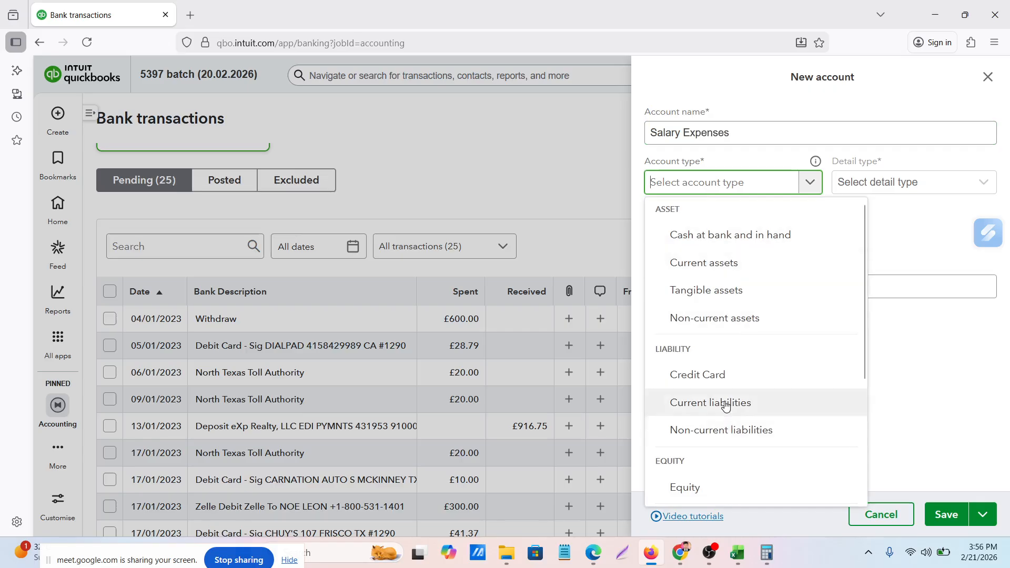
{"action": "scroll", "coordinate": [726, 403], "scroll_direction": "down", "scroll_amount": 3}
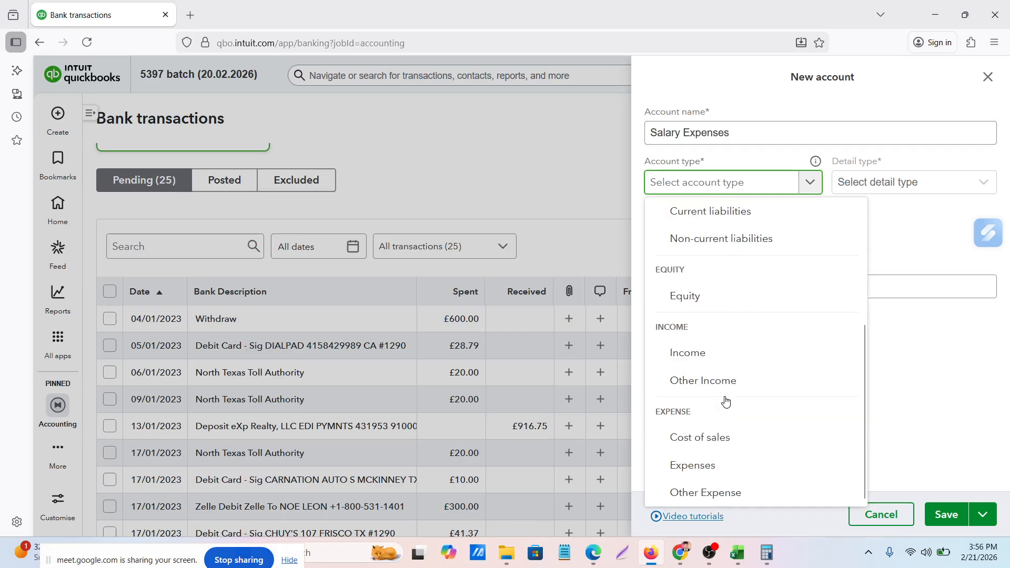
{"action": "left_click", "coordinate": [688, 465]}
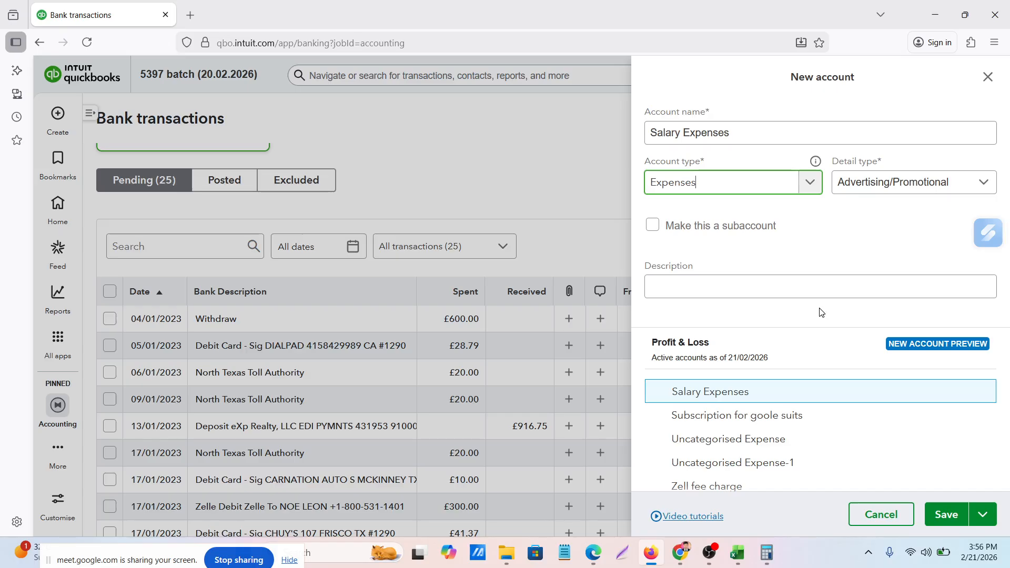
{"action": "left_click", "coordinate": [937, 516]}
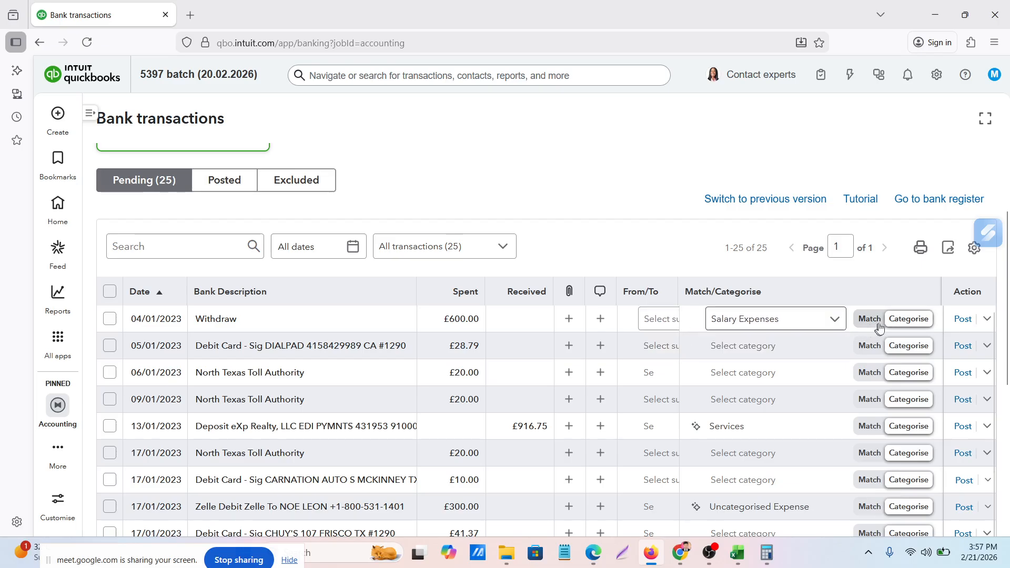
{"action": "left_click", "coordinate": [958, 323]}
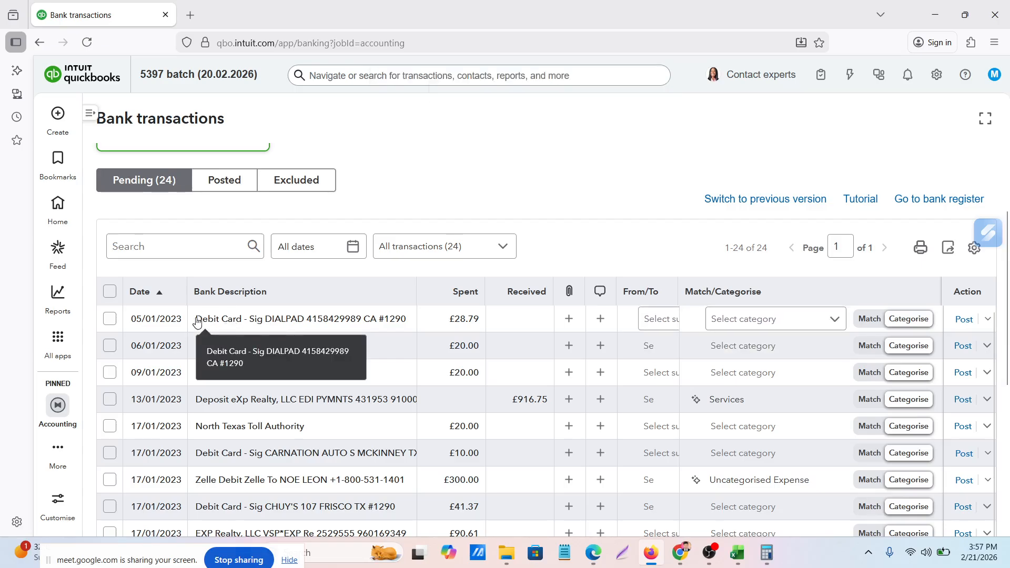
Copy the 05/01/2023 DIALPAD debit card description and look it up in the Google AI Mode conversation in Chrome
{"action": "left_click_drag", "start_coordinate": [197, 323], "coordinate": [394, 326]}
{"action": "key", "text": "ctrl+c"}
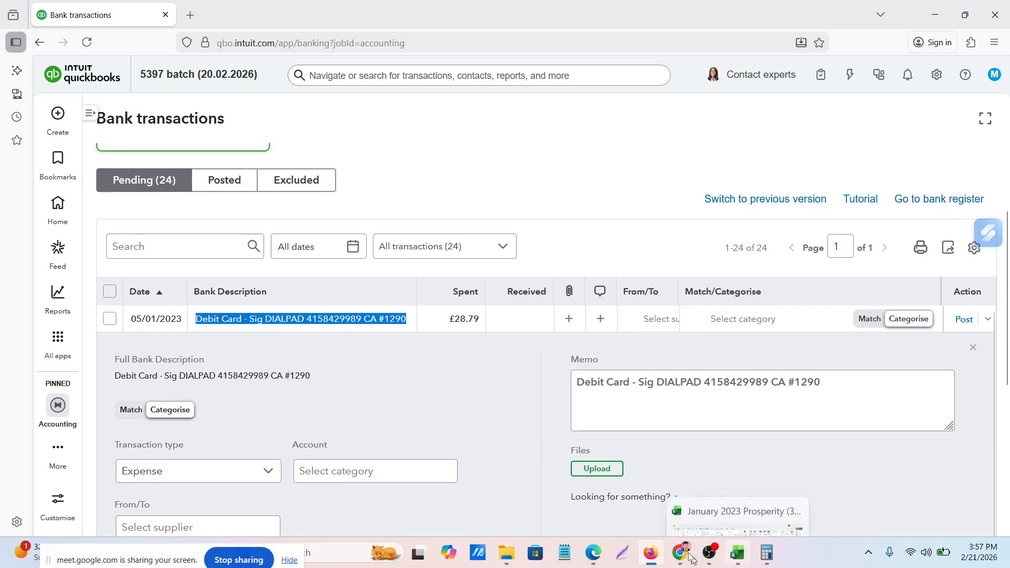
{"action": "mouse_move", "coordinate": [680, 553]}
{"action": "left_click", "coordinate": [616, 497]}
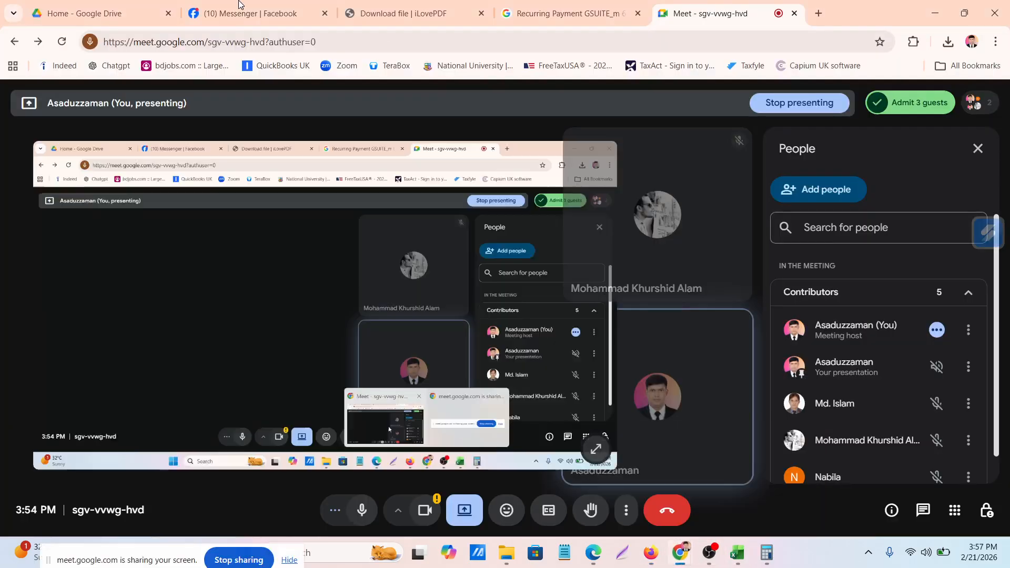
{"action": "left_click", "coordinate": [528, 15]}
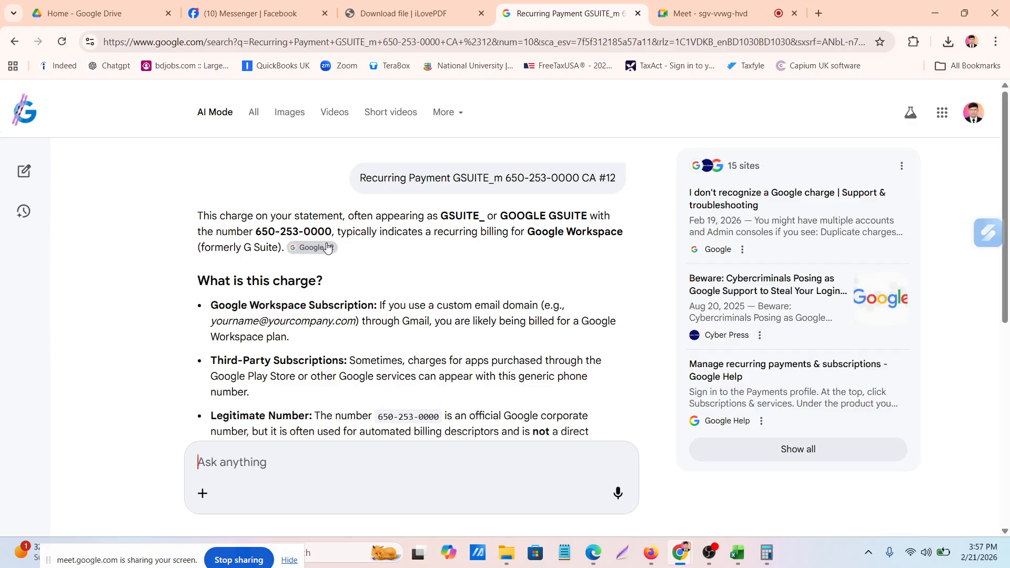
{"action": "scroll", "coordinate": [327, 248], "scroll_direction": "down", "scroll_amount": 5}
{"action": "scroll", "coordinate": [211, 492], "scroll_direction": "up", "scroll_amount": 5}
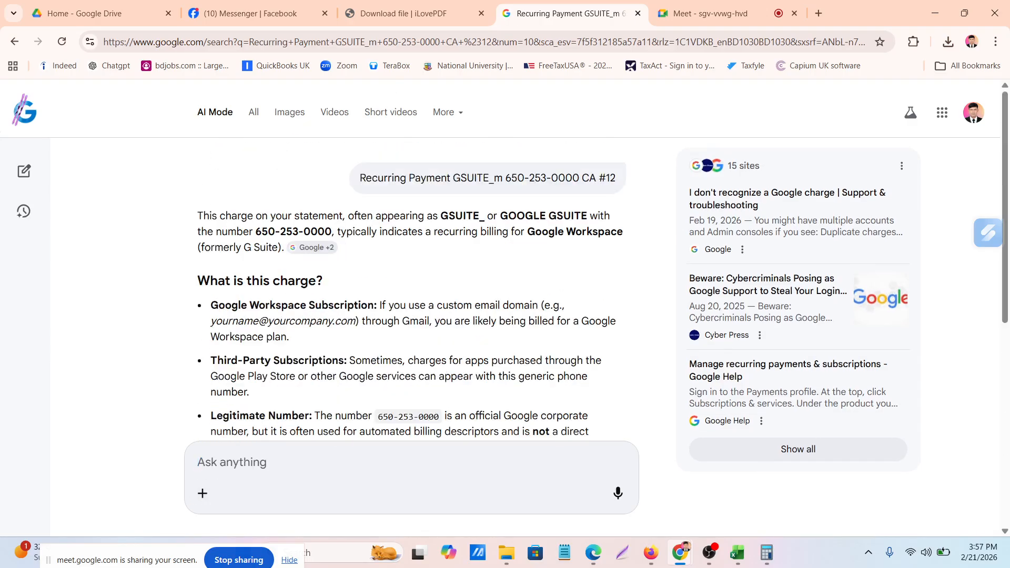
{"action": "key", "text": "ctrl+v"}
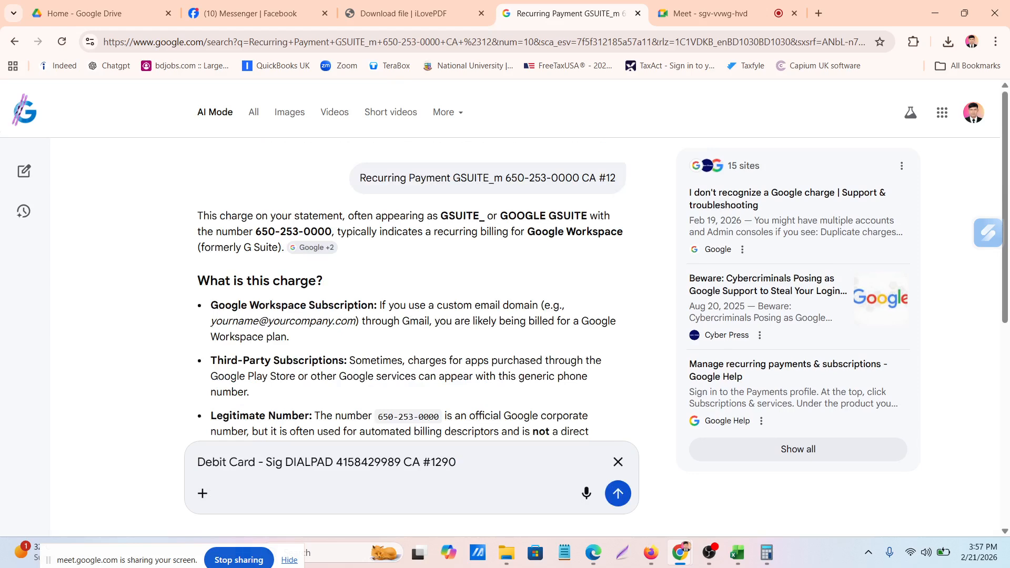
{"action": "key", "text": "Return"}
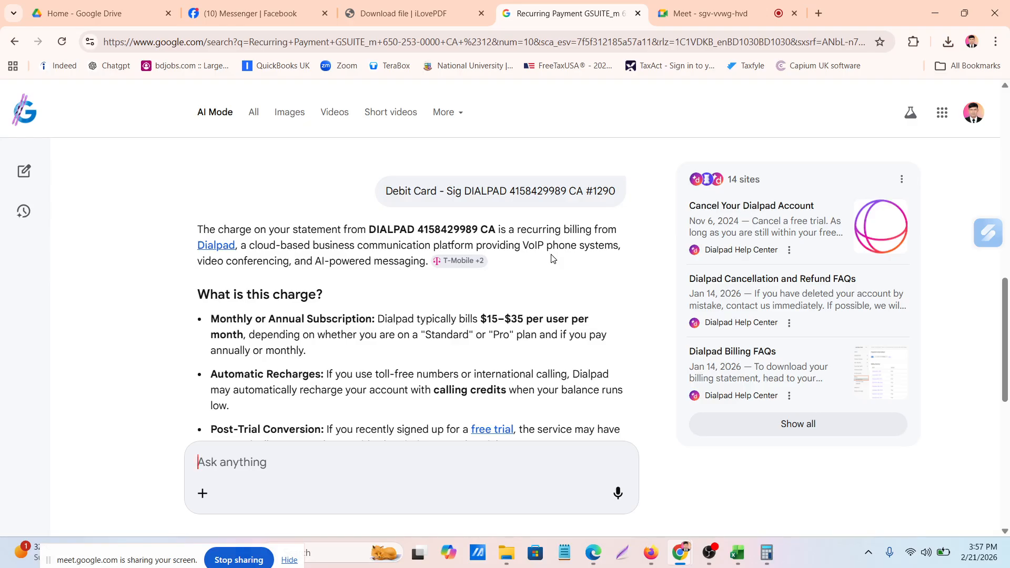
Switch to QuickBooks in Firefox, categorise the 05/01/2023 DIALPAD transaction as "Subscription for goole suits" and post it
{"action": "left_click", "coordinate": [652, 558]}
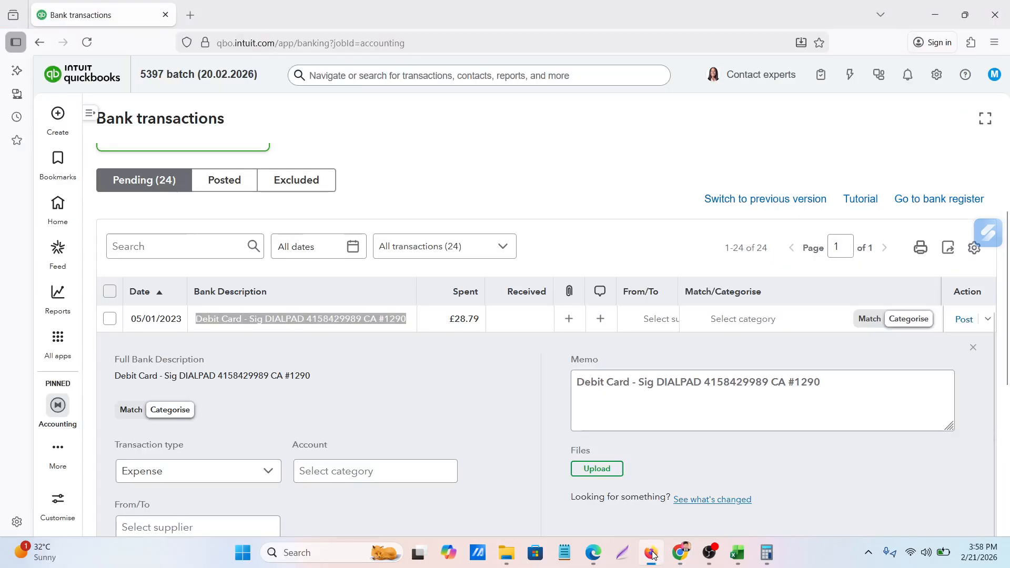
{"action": "left_click", "coordinate": [774, 321]}
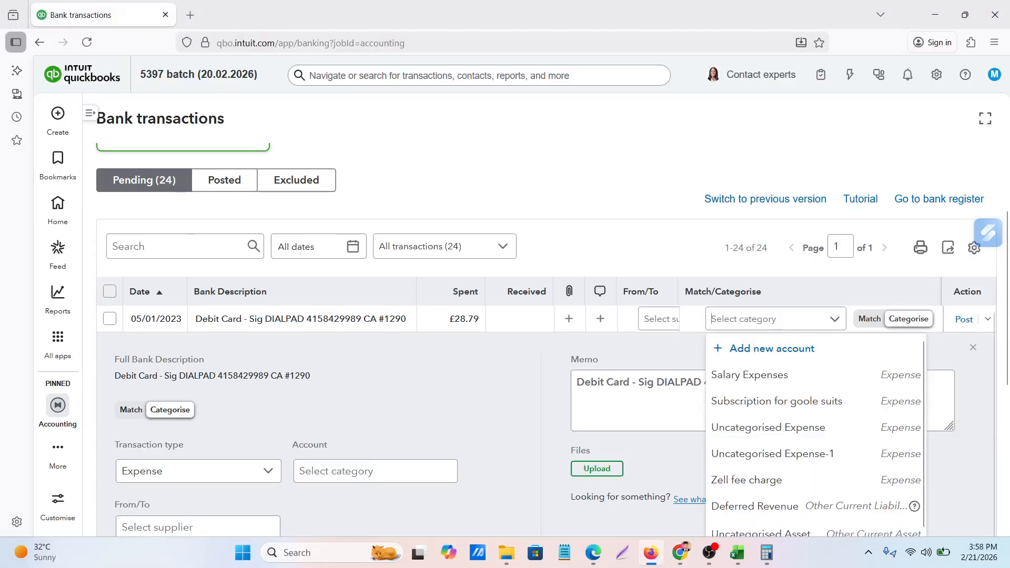
{"action": "type", "text": "su"}
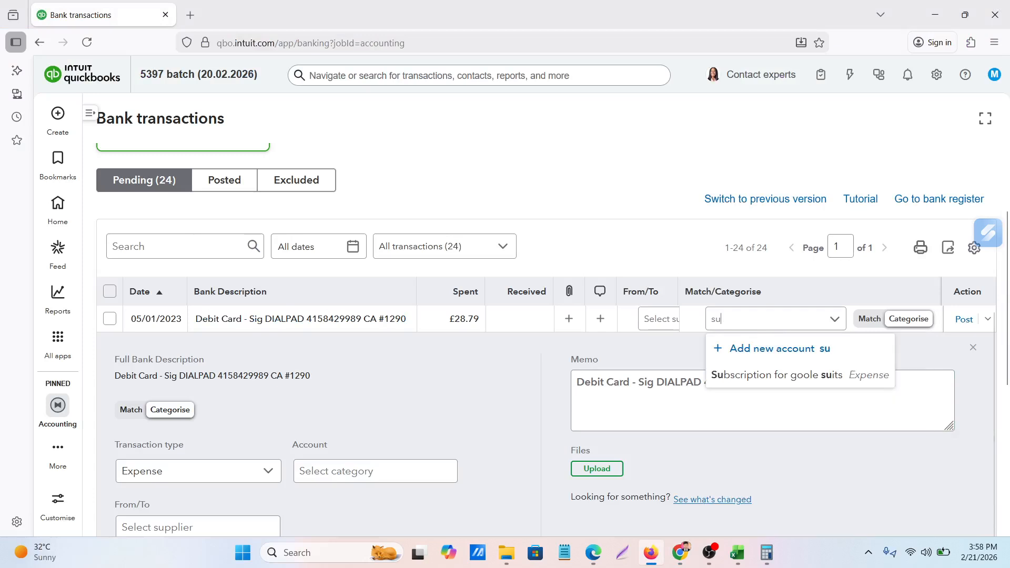
{"action": "left_click", "coordinate": [749, 377]}
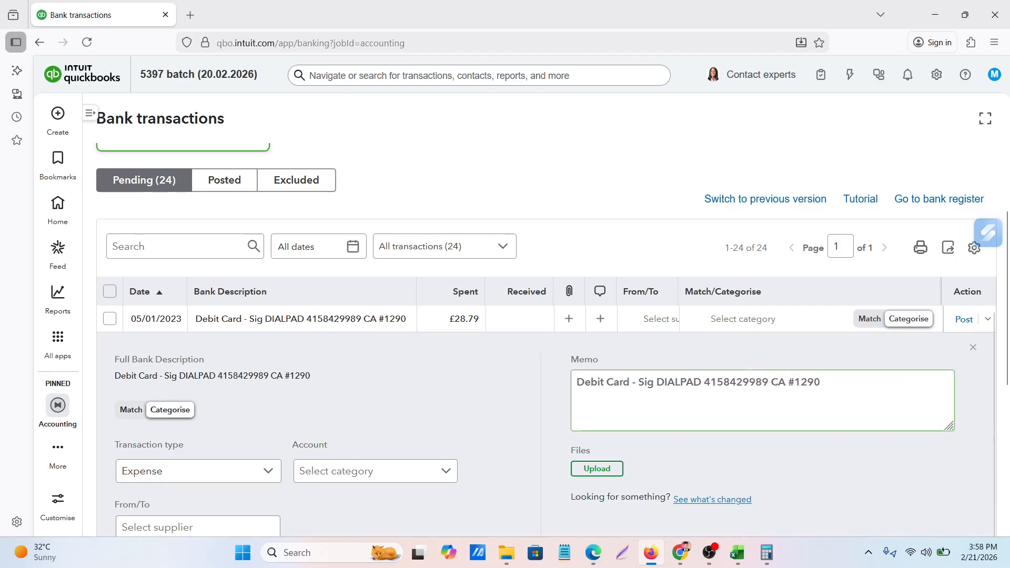
{"action": "left_click", "coordinate": [967, 325]}
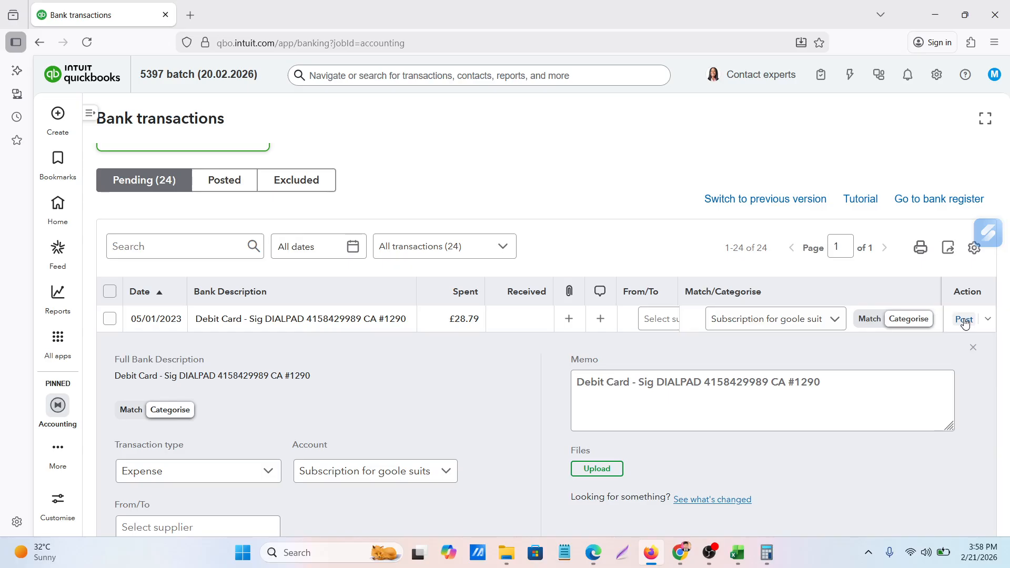
{"action": "left_click", "coordinate": [966, 322]}
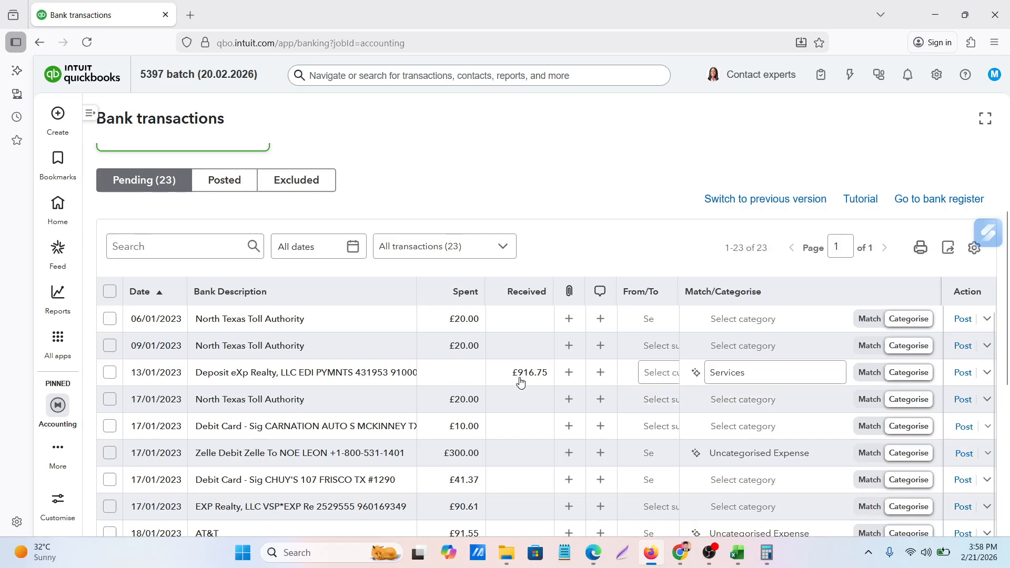
Start a new category account for the 06/01/2023 North Texas Toll Authority transaction and name it "Toll expenses"
{"action": "mouse_move", "coordinate": [234, 328]}
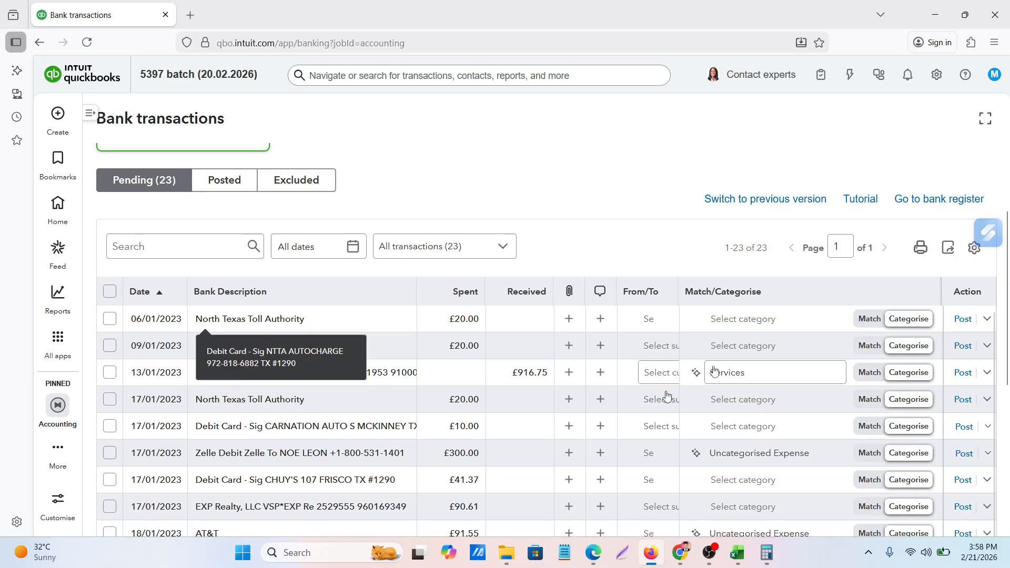
{"action": "scroll", "coordinate": [346, 408], "scroll_direction": "down", "scroll_amount": 3}
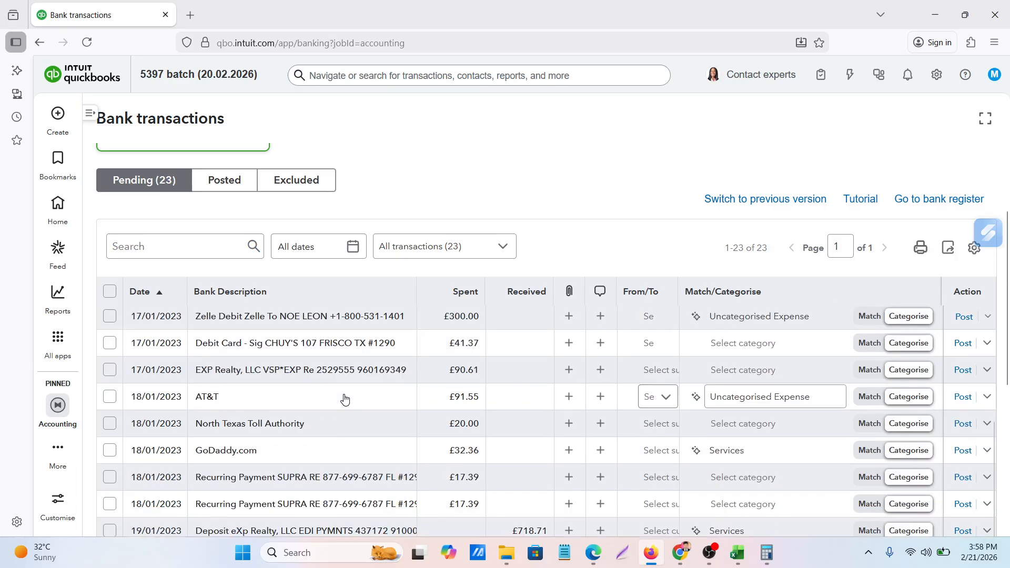
{"action": "scroll", "coordinate": [345, 399], "scroll_direction": "up", "scroll_amount": 3}
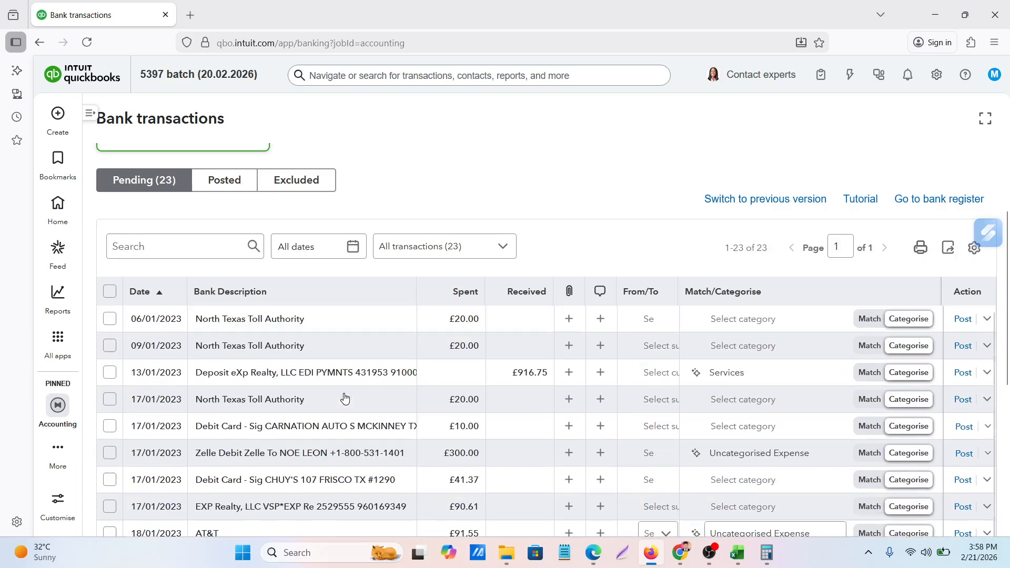
{"action": "left_click", "coordinate": [836, 321]}
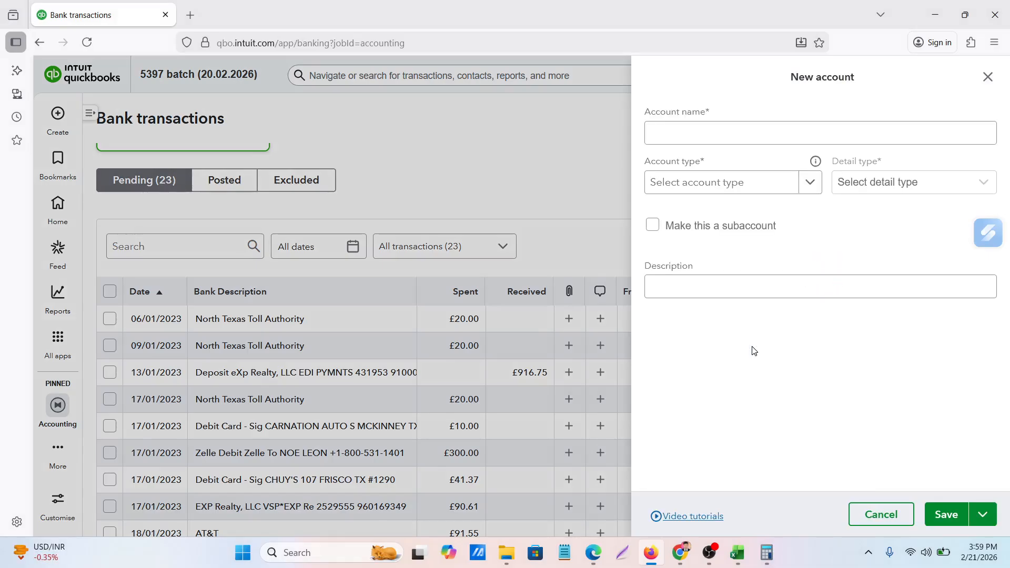
{"action": "left_click", "coordinate": [692, 135]}
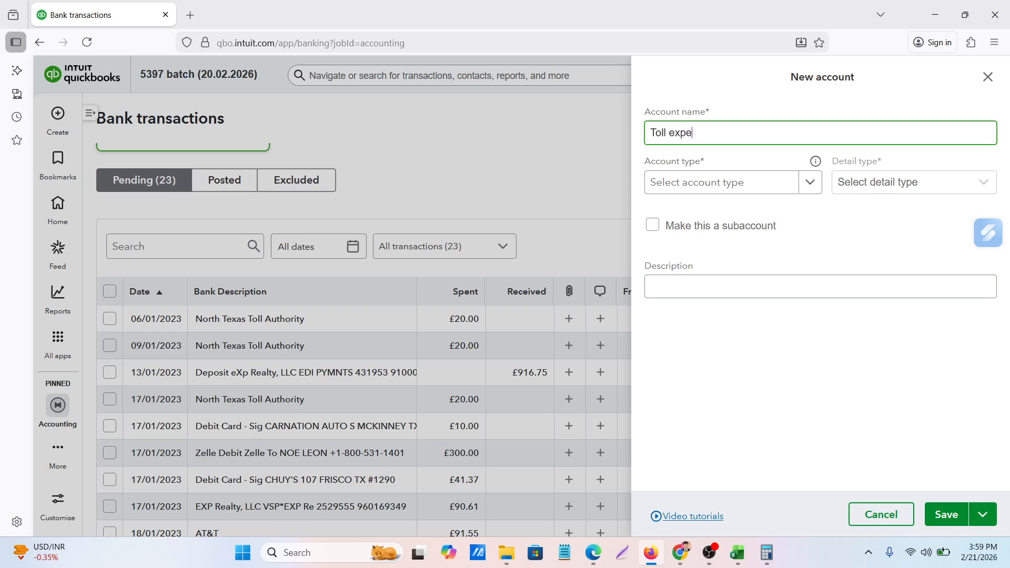
{"action": "type", "text": "Toll expenses"}
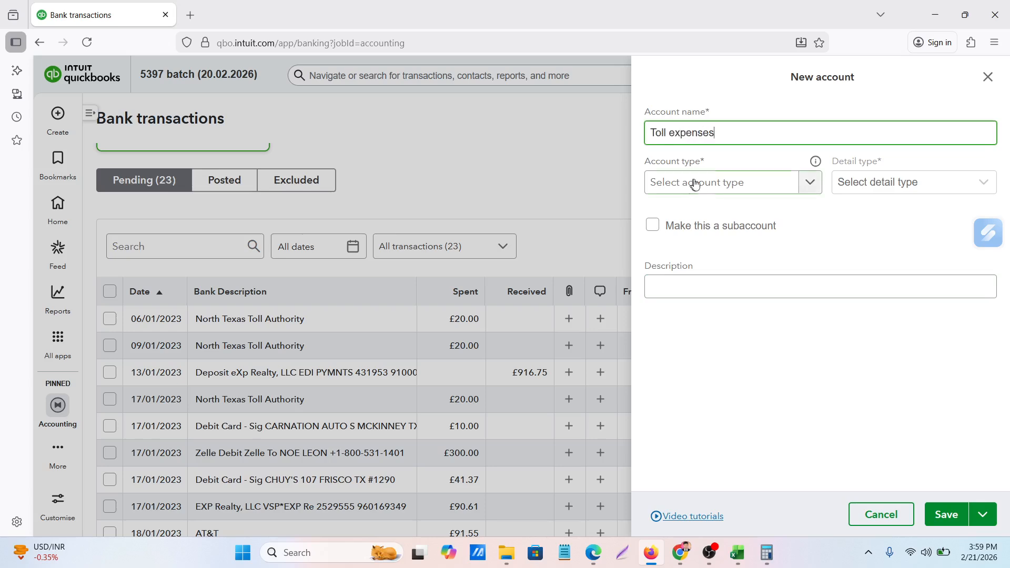
Set the Toll expenses account's type to Expenses and save the new account
{"action": "left_click", "coordinate": [692, 183]}
{"action": "scroll", "coordinate": [736, 400], "scroll_direction": "down", "scroll_amount": 1}
{"action": "scroll", "coordinate": [743, 436], "scroll_direction": "down", "scroll_amount": 3}
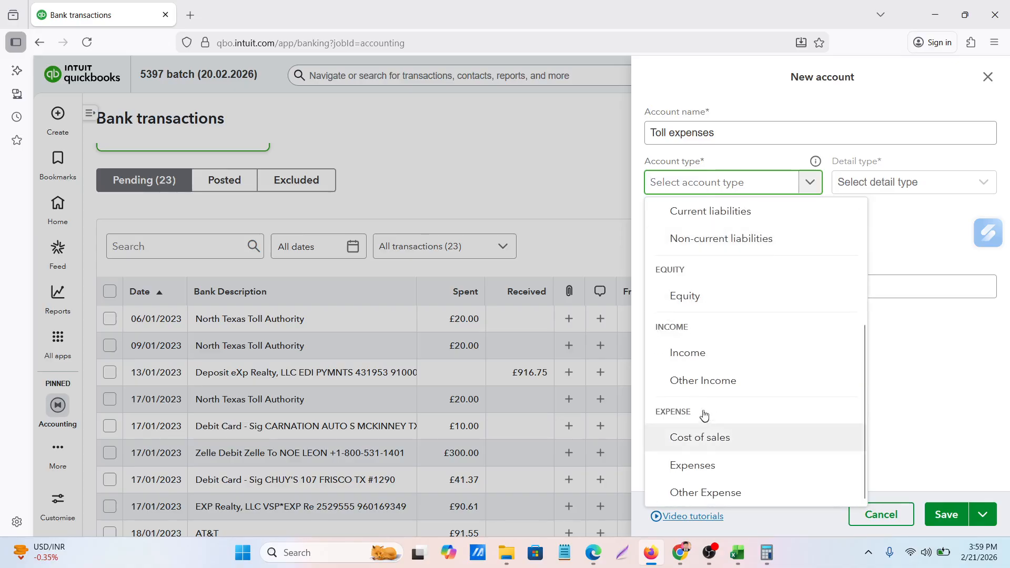
{"action": "left_click", "coordinate": [757, 476]}
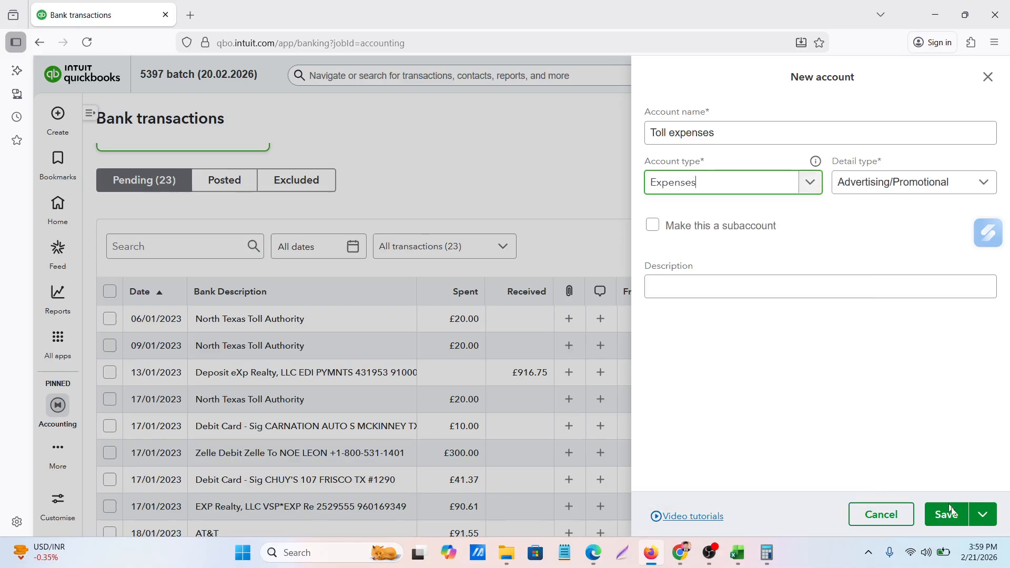
{"action": "left_click", "coordinate": [947, 518]}
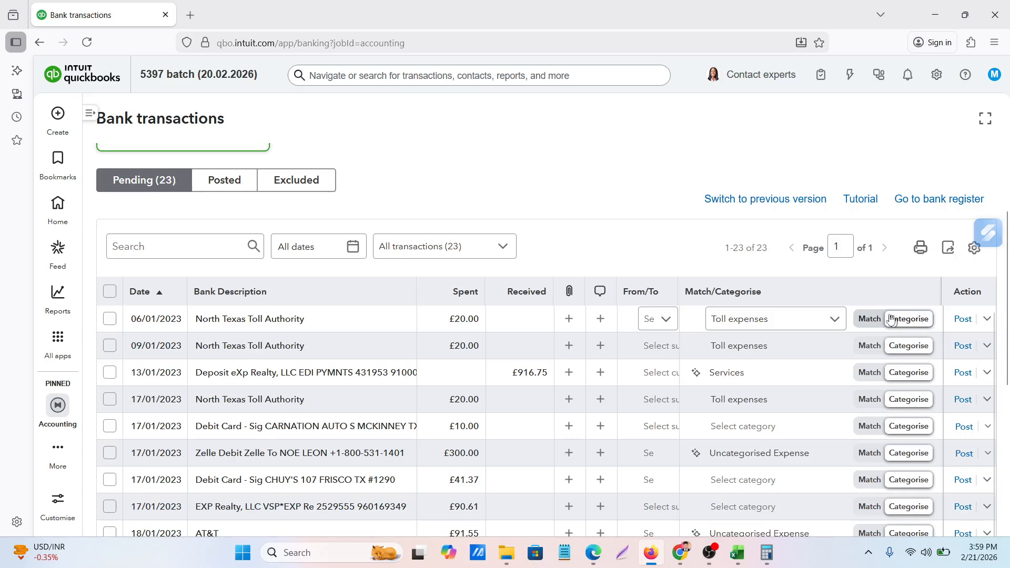
Post the 06/01, 09/01 and 17/01/2023 North Texas Toll Authority transactions to Toll expenses and the 13/01/2023 eXp Realty deposit to Services
{"action": "left_click", "coordinate": [961, 320]}
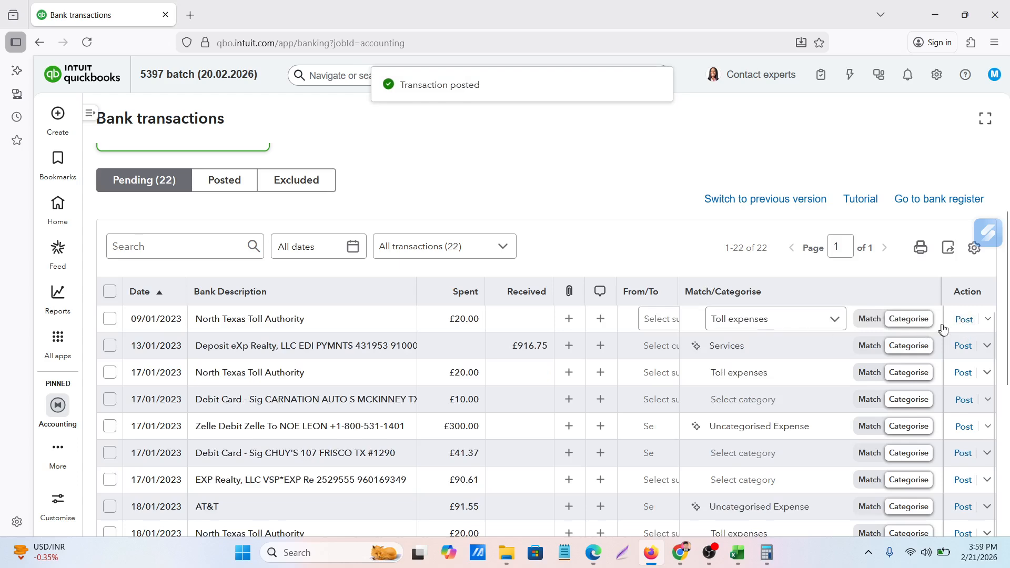
{"action": "left_click", "coordinate": [964, 319]}
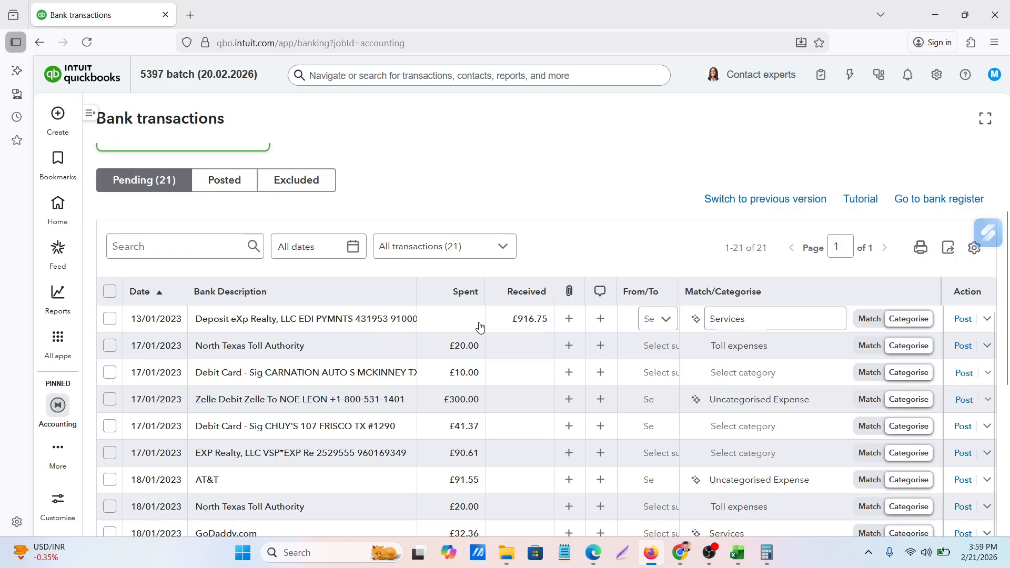
{"action": "left_click", "coordinate": [745, 324]}
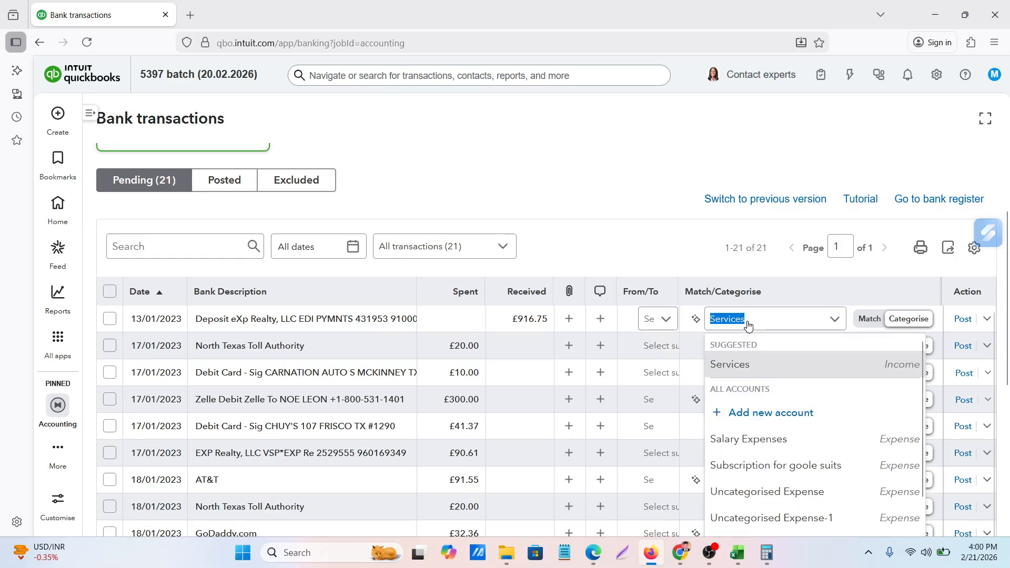
{"action": "left_click", "coordinate": [739, 366]}
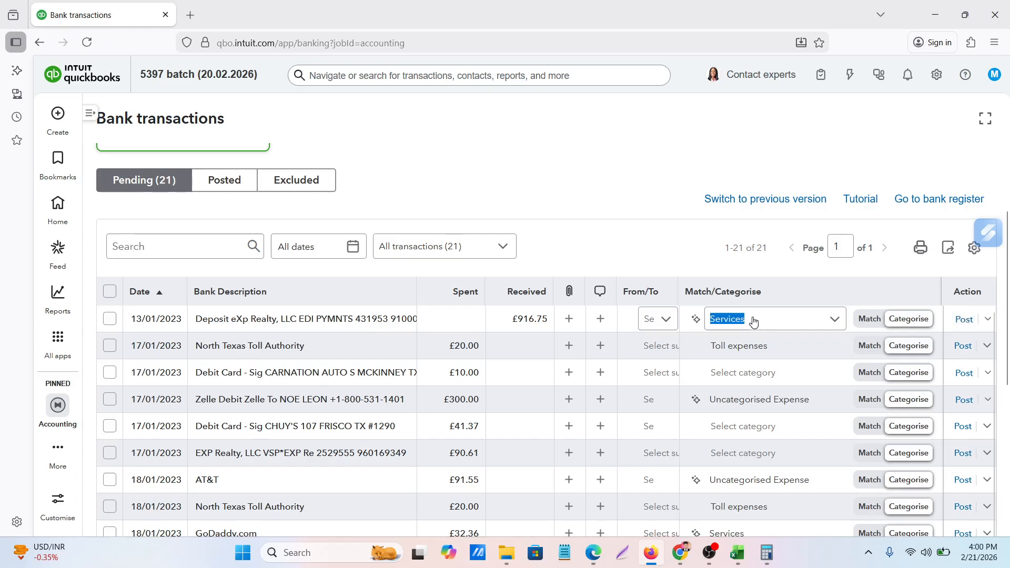
{"action": "left_click", "coordinate": [965, 321]}
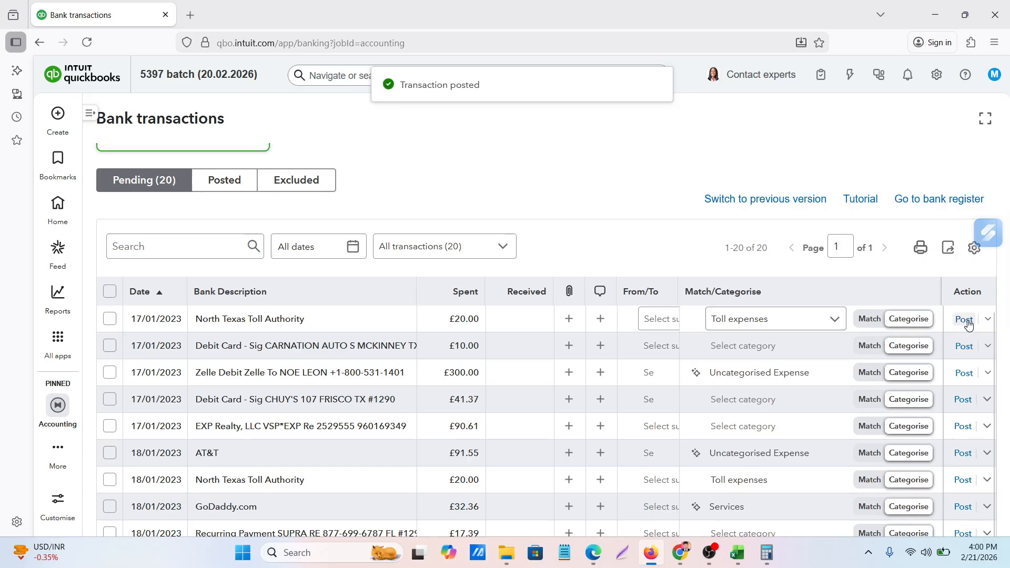
{"action": "left_click", "coordinate": [965, 320]}
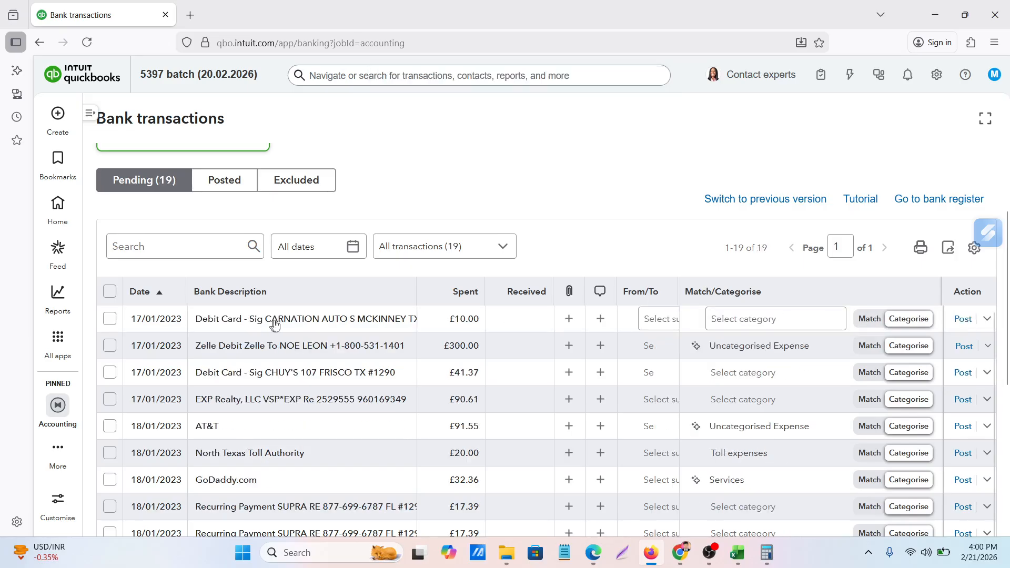
Categorise the 17/01/2023 CARNATION AUTO debit card transaction as Toll expenses and post it
{"action": "left_click", "coordinate": [840, 324]}
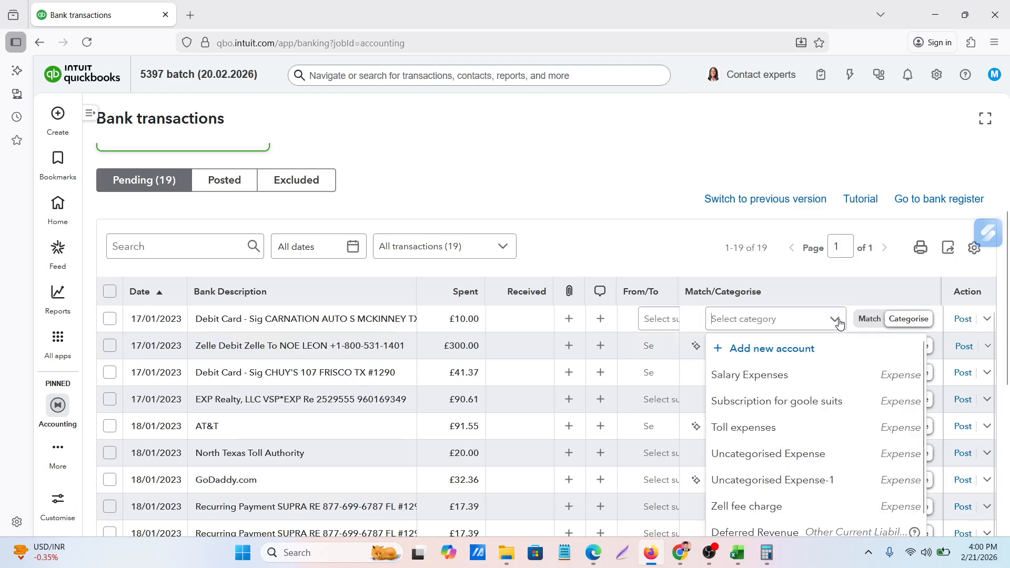
{"action": "left_click", "coordinate": [751, 430]}
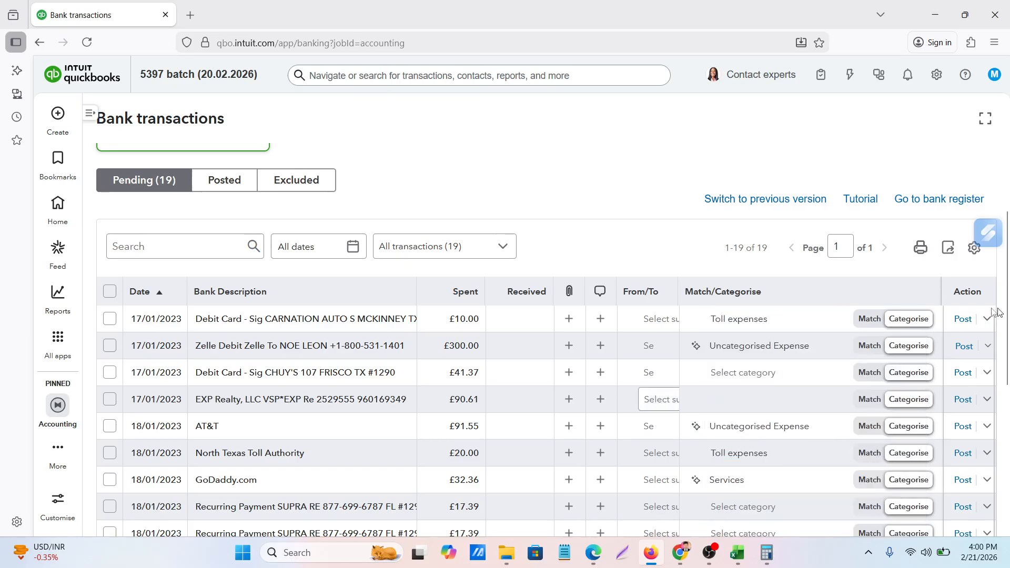
{"action": "left_click", "coordinate": [963, 320]}
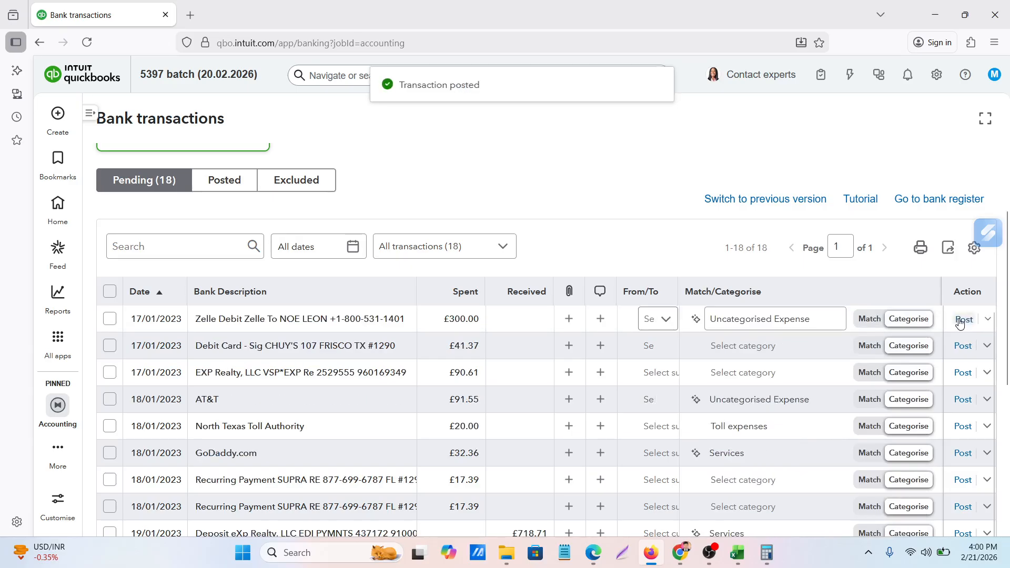
Categorise the 17/01/2023 Zelle debit of £300.00 and the CHUY'S debit card transaction as Salary Expenses and post both
{"action": "left_click", "coordinate": [801, 319]}
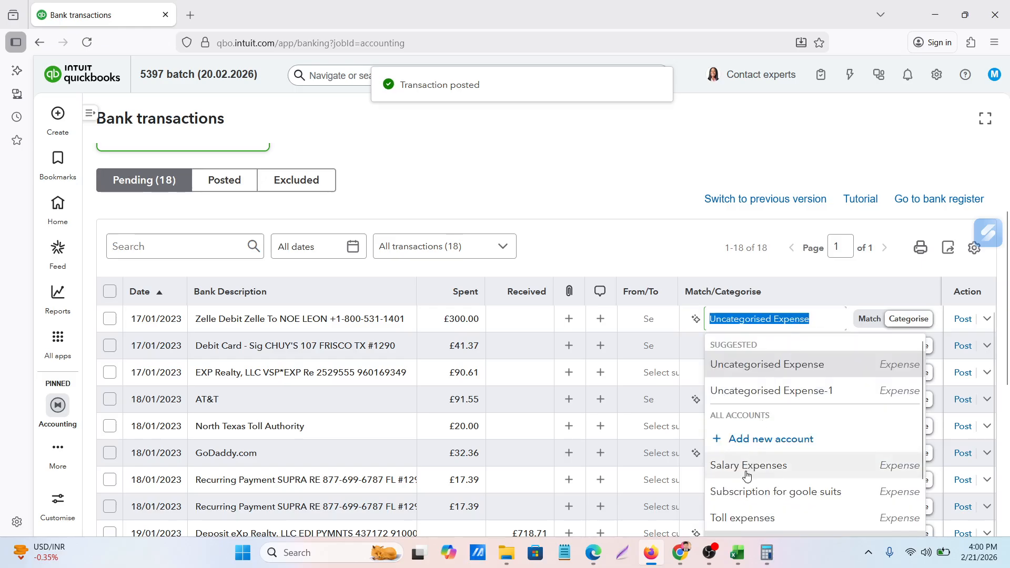
{"action": "key", "text": "Return"}
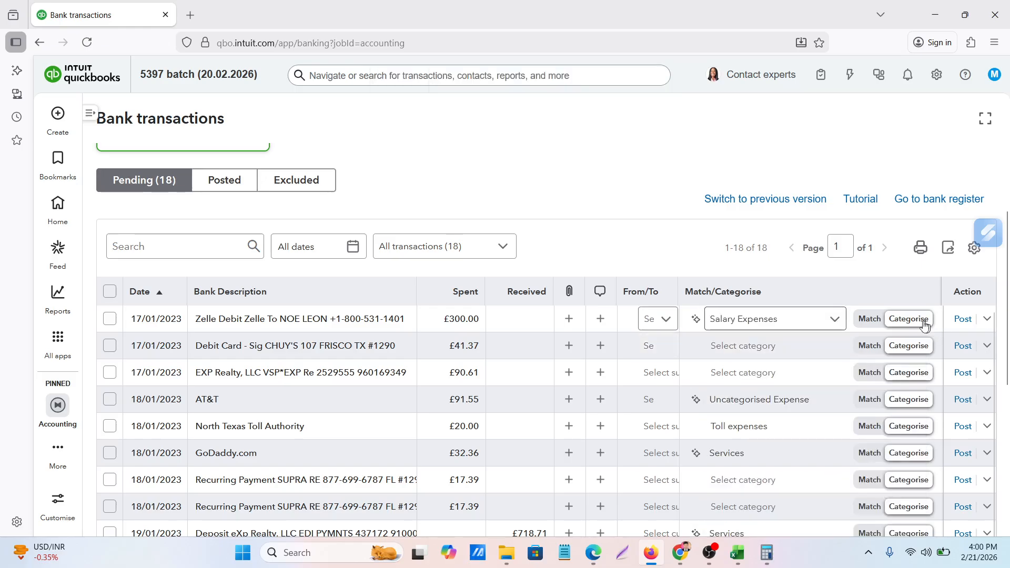
{"action": "left_click", "coordinate": [964, 319]}
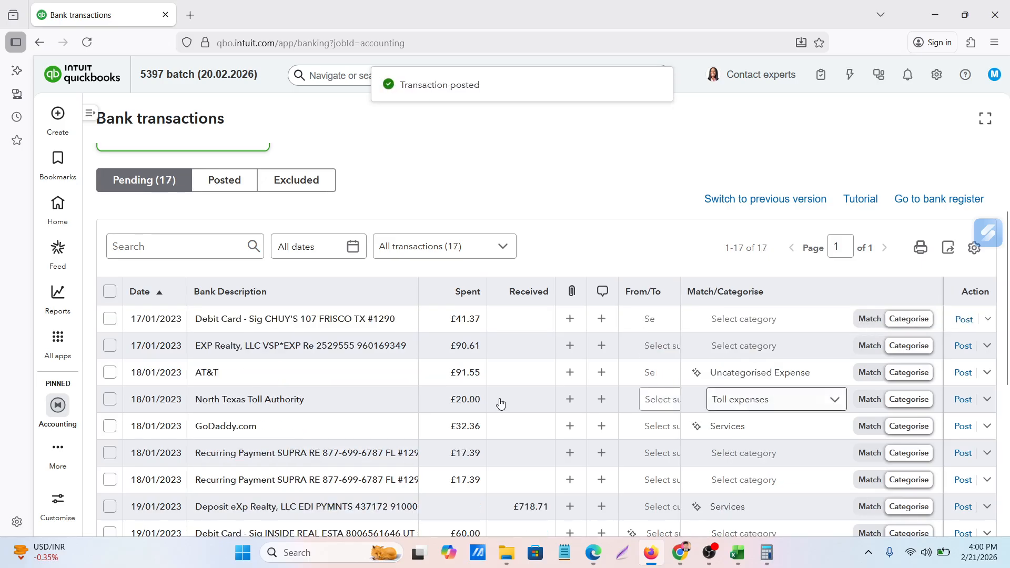
{"action": "scroll", "coordinate": [501, 403], "scroll_direction": "down", "scroll_amount": 5}
{"action": "scroll", "coordinate": [559, 371], "scroll_direction": "up", "scroll_amount": 4}
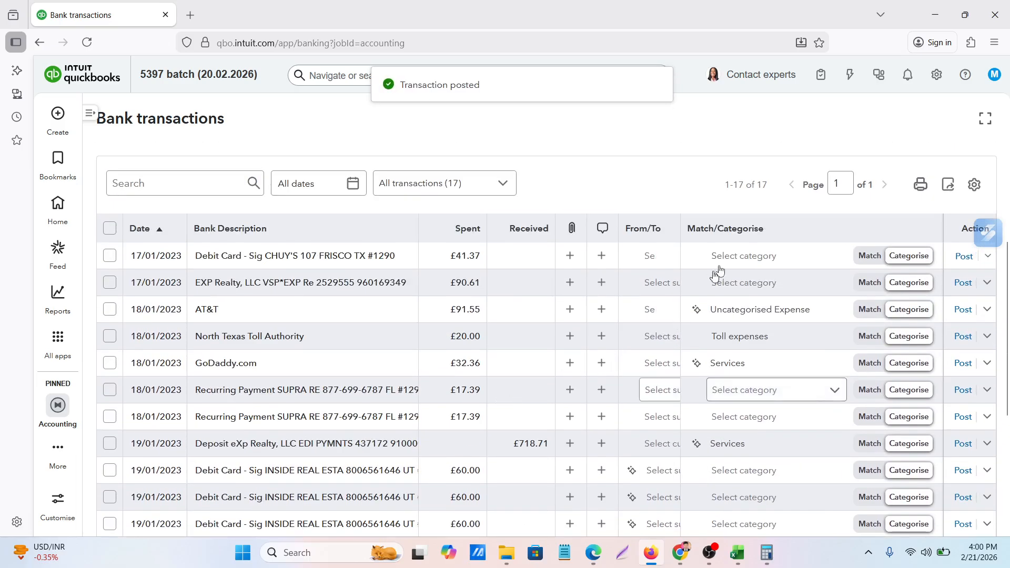
{"action": "left_click", "coordinate": [779, 256]}
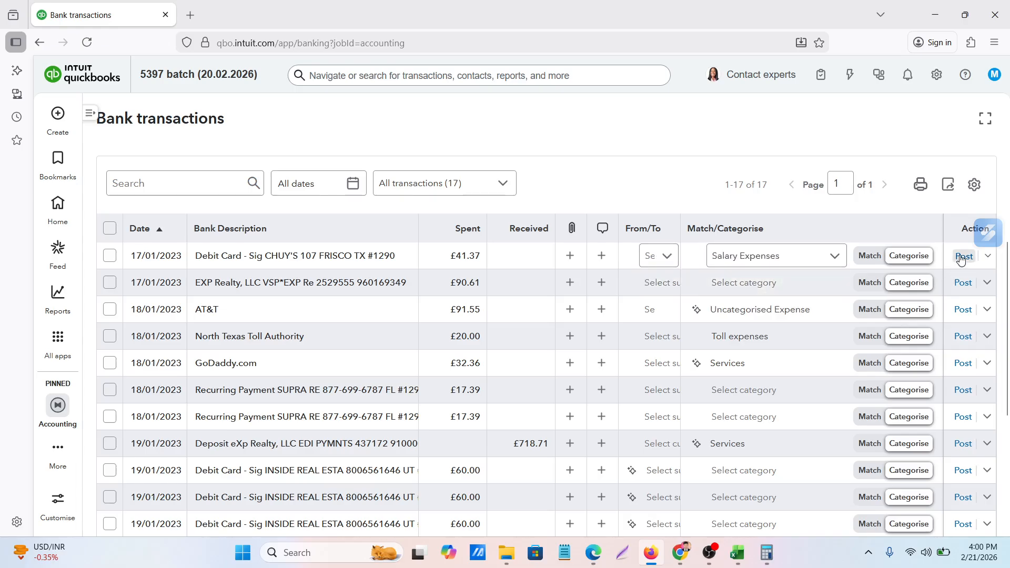
{"action": "left_click", "coordinate": [961, 258]}
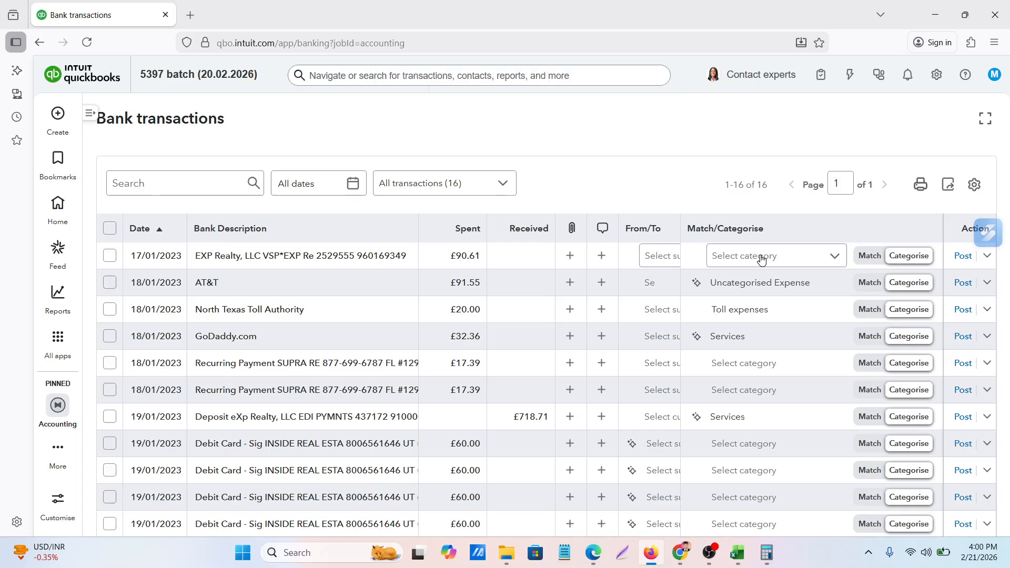
Categorise and post the 17/01/2023 EXP Realty VSP transaction, and post the 18/01/2023 AT&T and North Texas Toll Authority transactions
{"action": "left_click", "coordinate": [761, 256]}
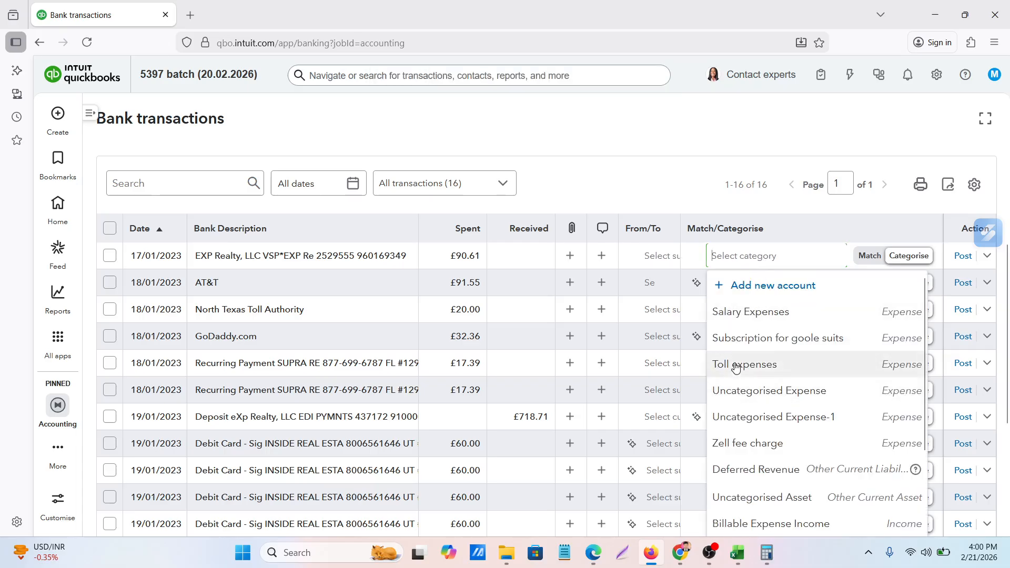
{"action": "left_click", "coordinate": [963, 258]}
{"action": "left_click", "coordinate": [962, 260]}
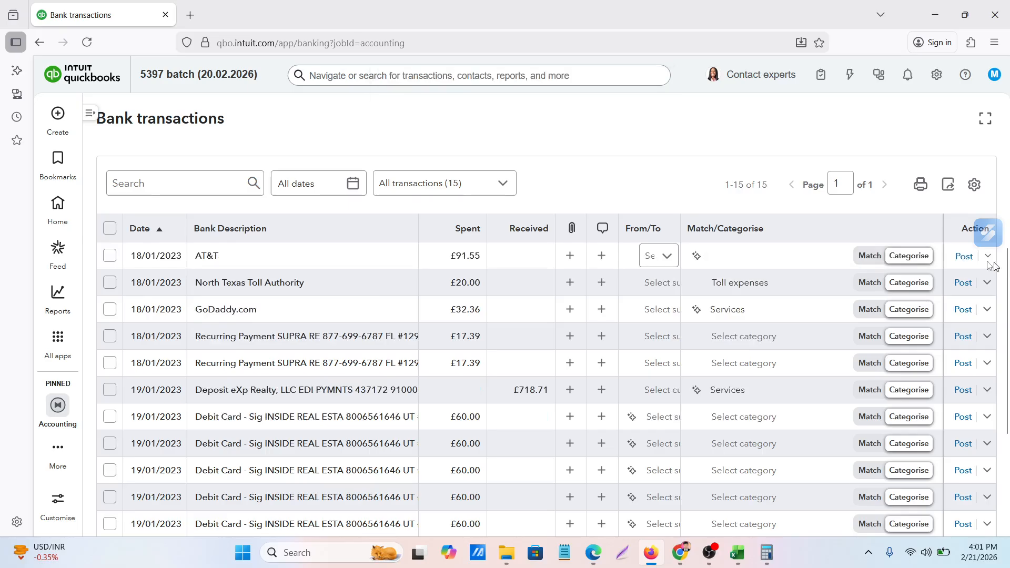
{"action": "left_click", "coordinate": [963, 256]}
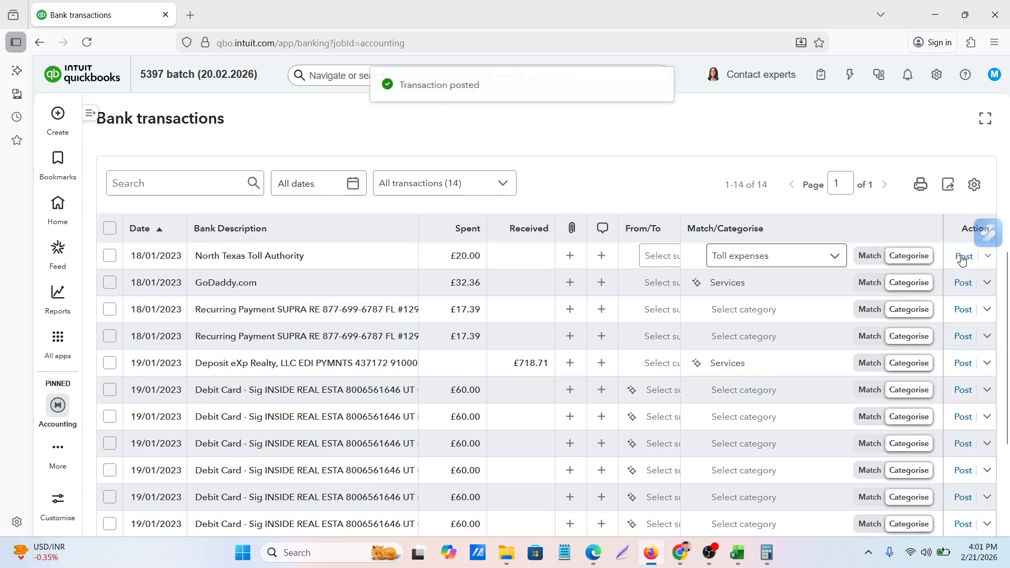
{"action": "left_click", "coordinate": [962, 258]}
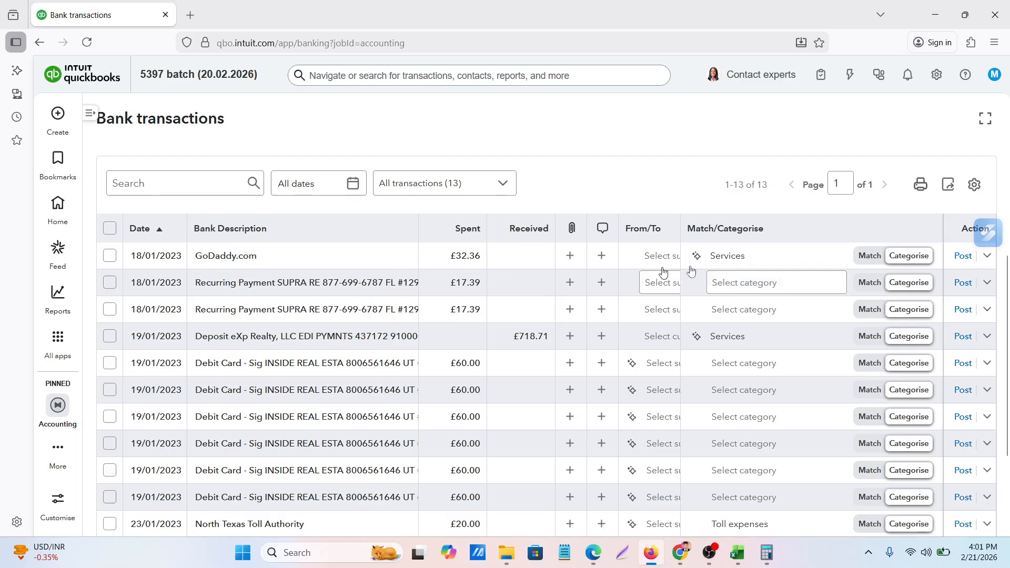
Categorise the 18/01/2023 GoDaddy.com transaction as "Subscription for goole suits" and post it
{"action": "left_click", "coordinate": [765, 258]}
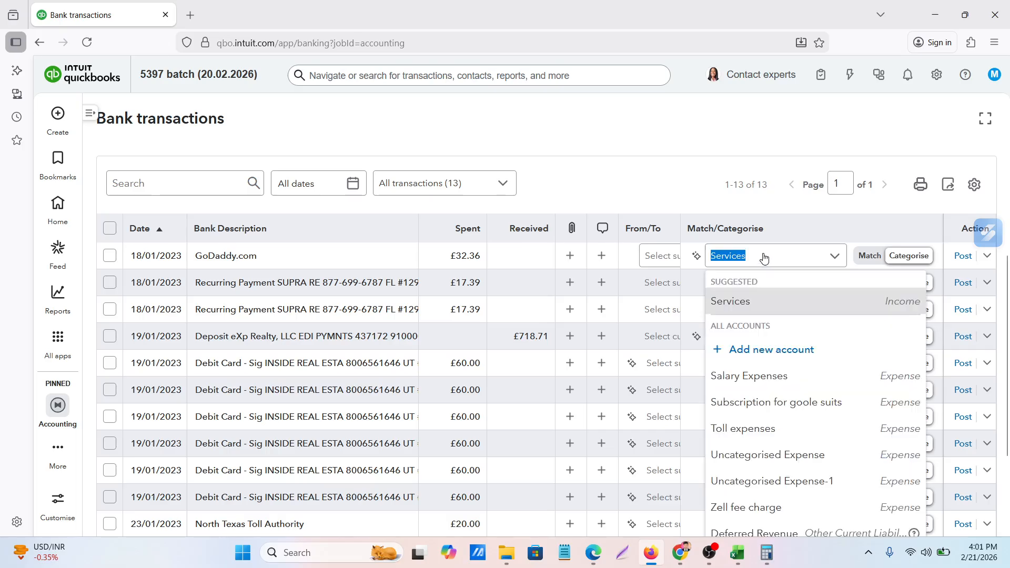
{"action": "left_click", "coordinate": [733, 406]}
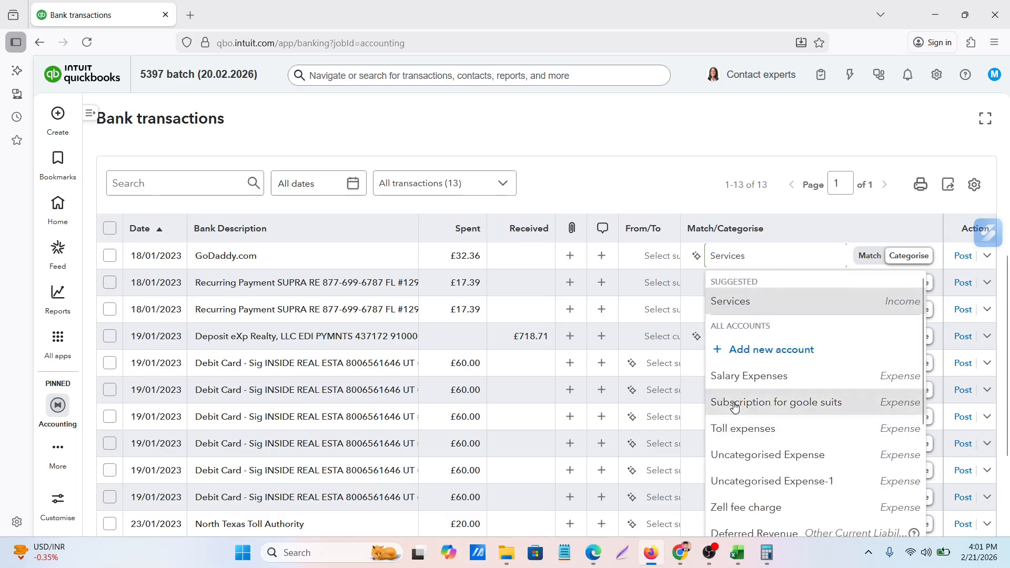
{"action": "left_click", "coordinate": [963, 257]}
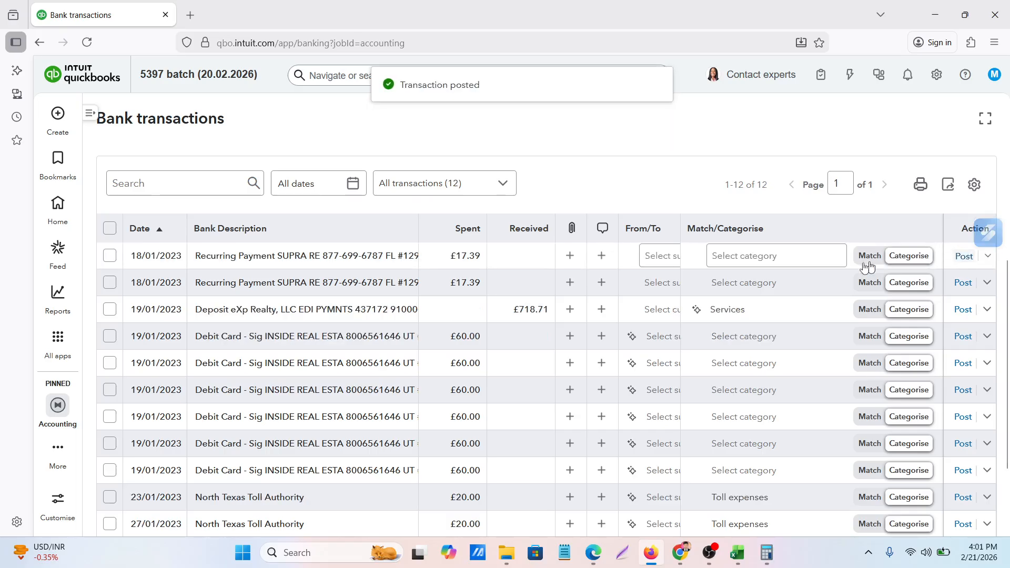
Categorise the two 18/01/2023 SUPRA recurring payments as Toll expenses and post both
{"action": "left_click", "coordinate": [800, 257]}
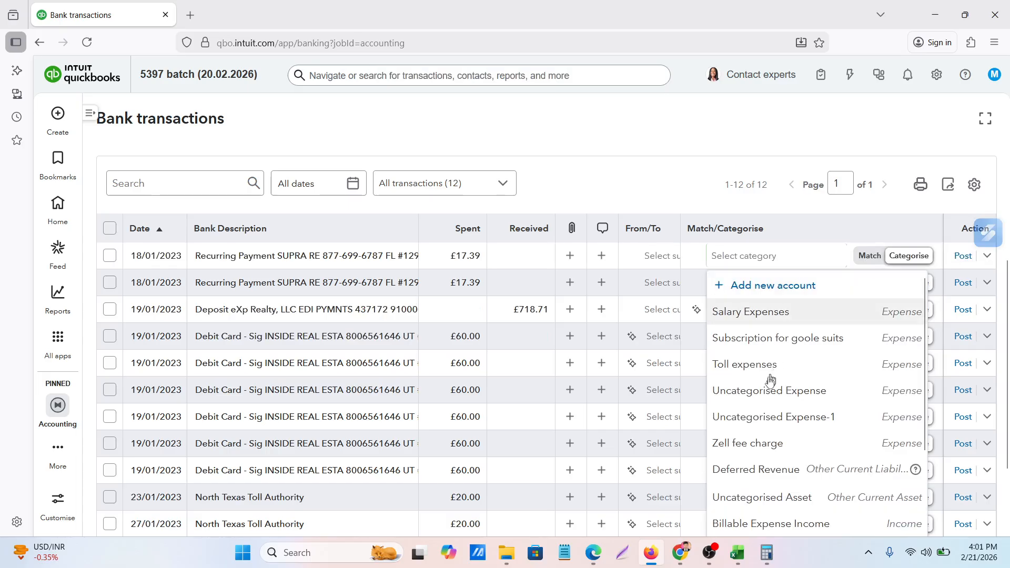
{"action": "left_click", "coordinate": [745, 368]}
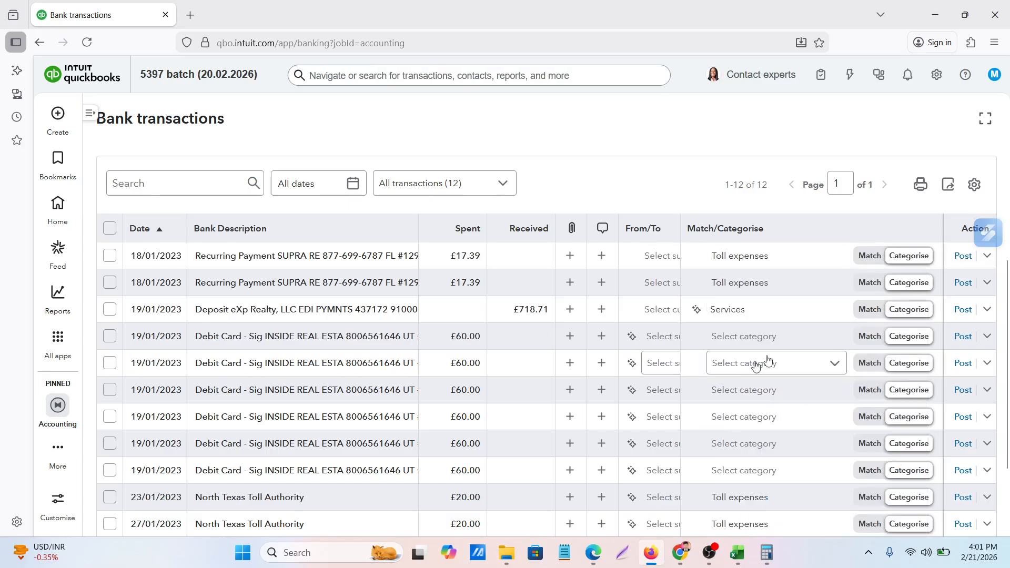
{"action": "left_click", "coordinate": [963, 256]}
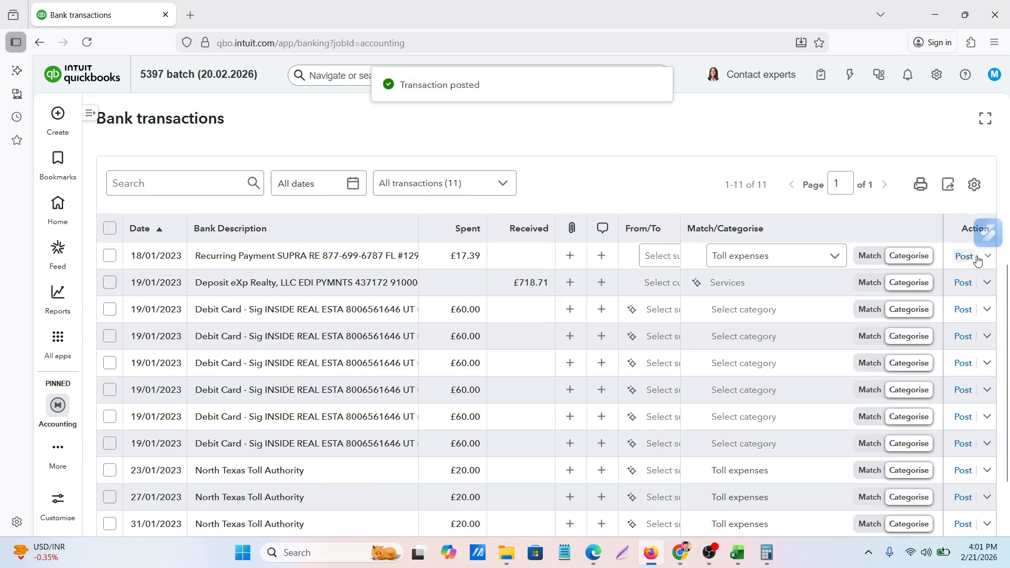
{"action": "left_click", "coordinate": [964, 256]}
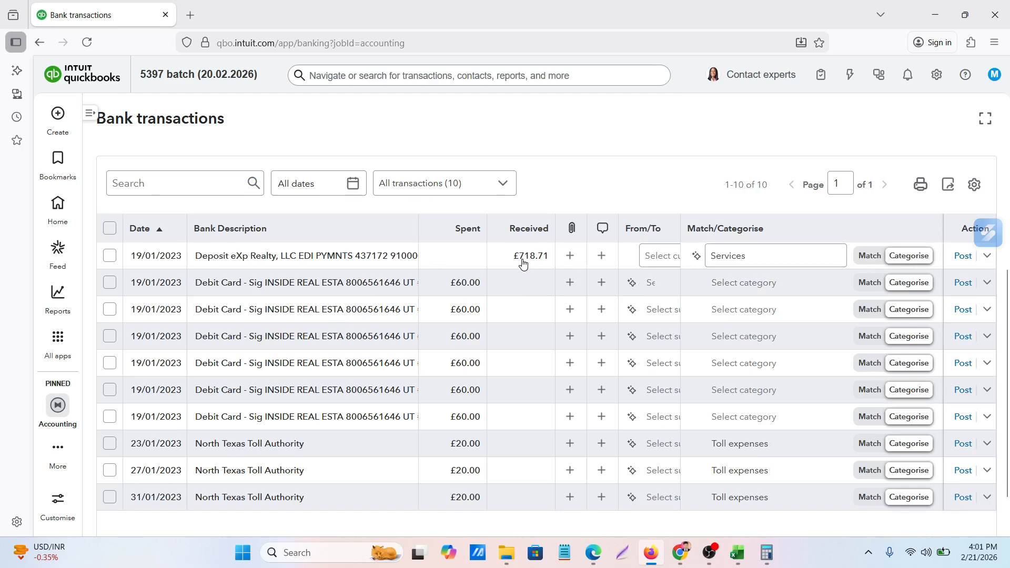
Post the 19/01/2023 eXp Realty deposit under Services, and categorise and post the first 19/01/2023 INSIDE REAL ESTA transaction as Toll expenses
{"action": "left_click", "coordinate": [964, 257]}
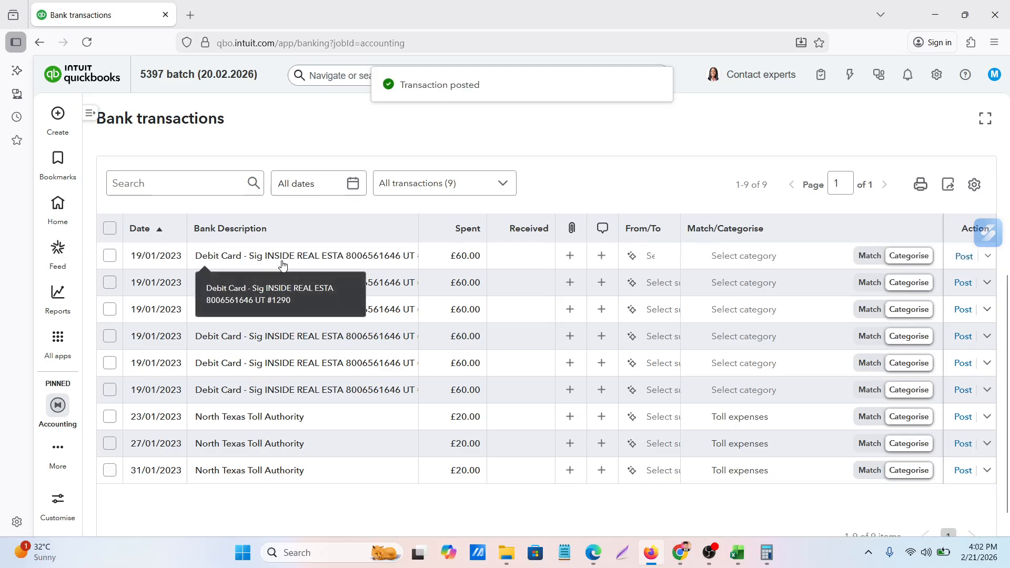
{"action": "left_click", "coordinate": [780, 255]}
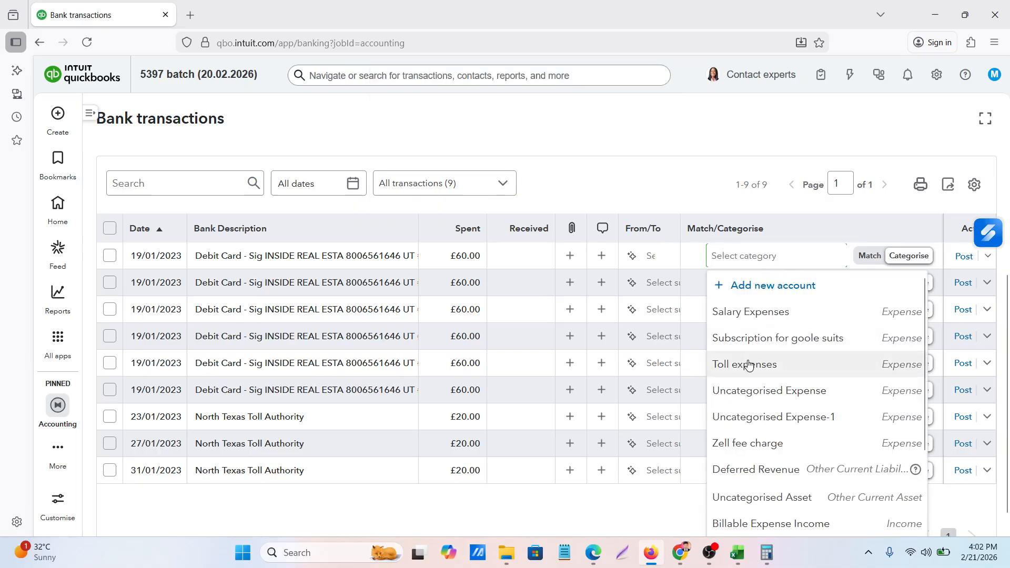
{"action": "left_click", "coordinate": [963, 257]}
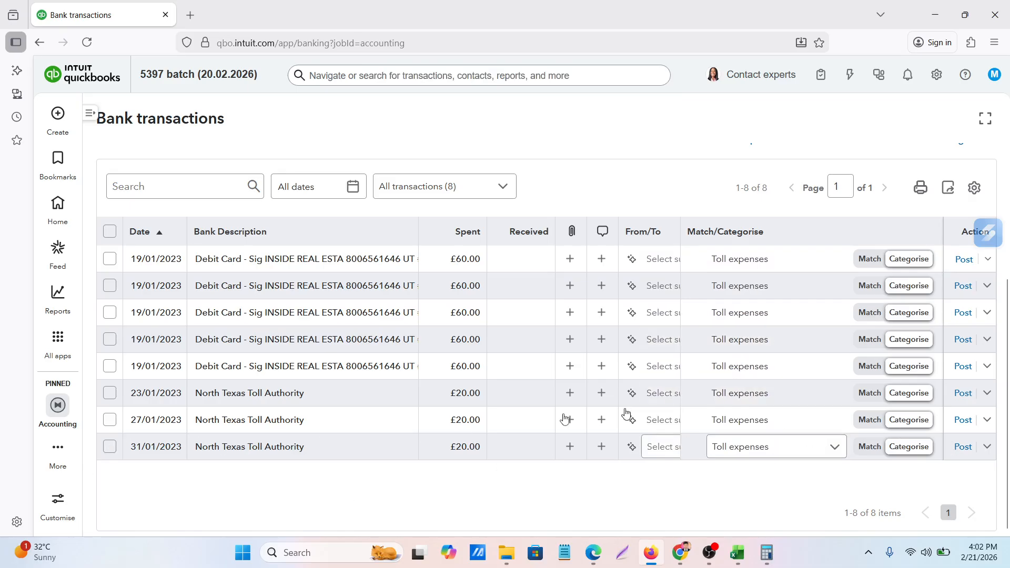
Batch-post the five remaining 19/01/2023 INSIDE REAL ESTA transactions together with the 23/01/2023 North Texas Toll Authority transaction
{"action": "left_click", "coordinate": [110, 259]}
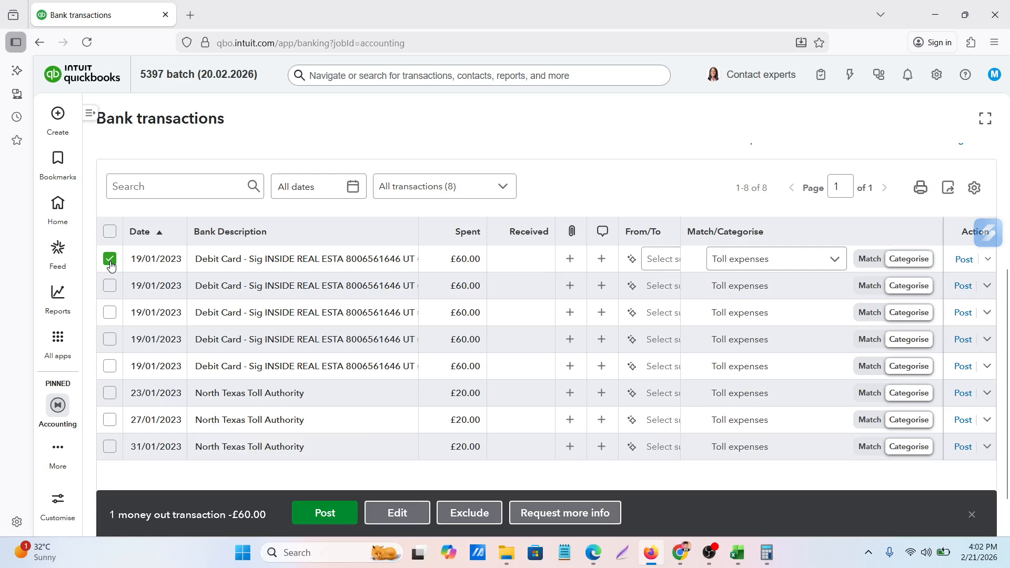
{"action": "left_click", "coordinate": [110, 287]}
{"action": "left_click", "coordinate": [109, 314]}
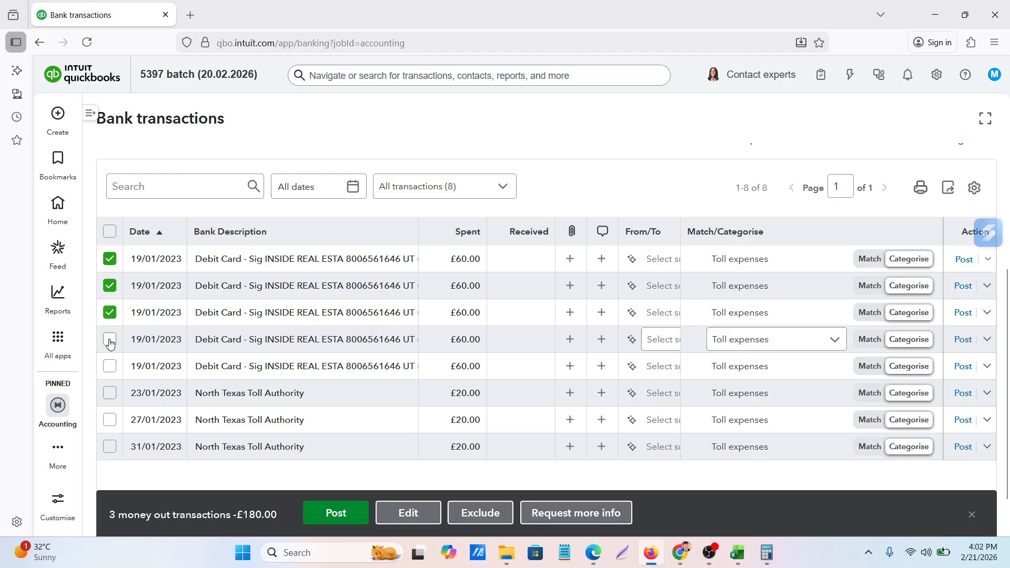
{"action": "left_click", "coordinate": [109, 340]}
{"action": "left_click", "coordinate": [110, 371]}
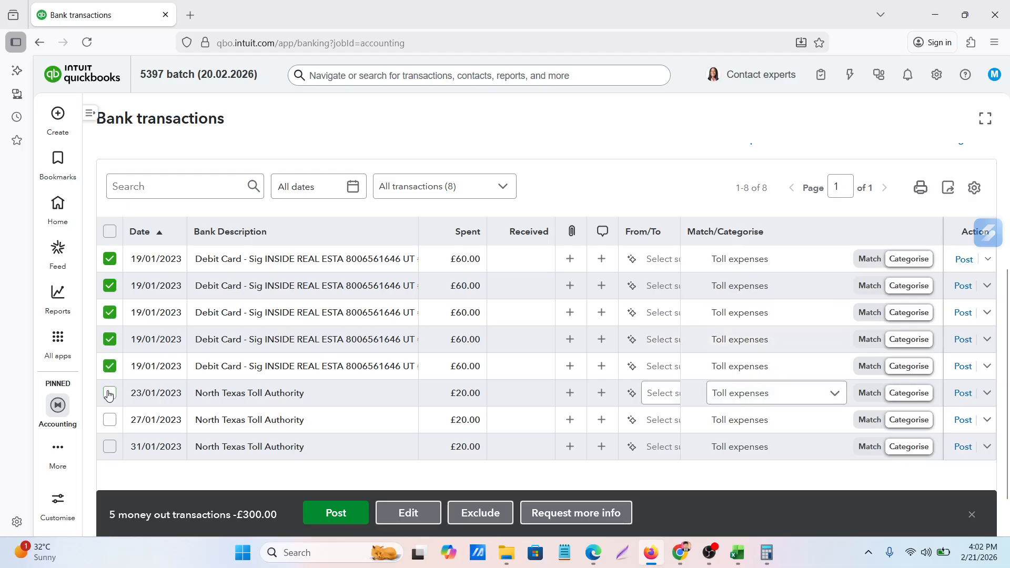
{"action": "left_click", "coordinate": [109, 394]}
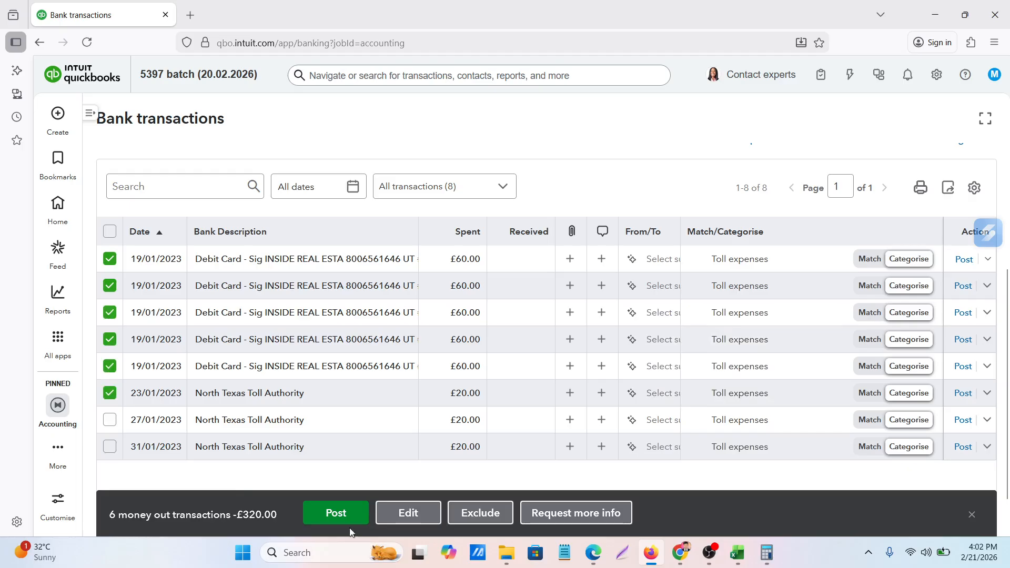
{"action": "left_click", "coordinate": [331, 520]}
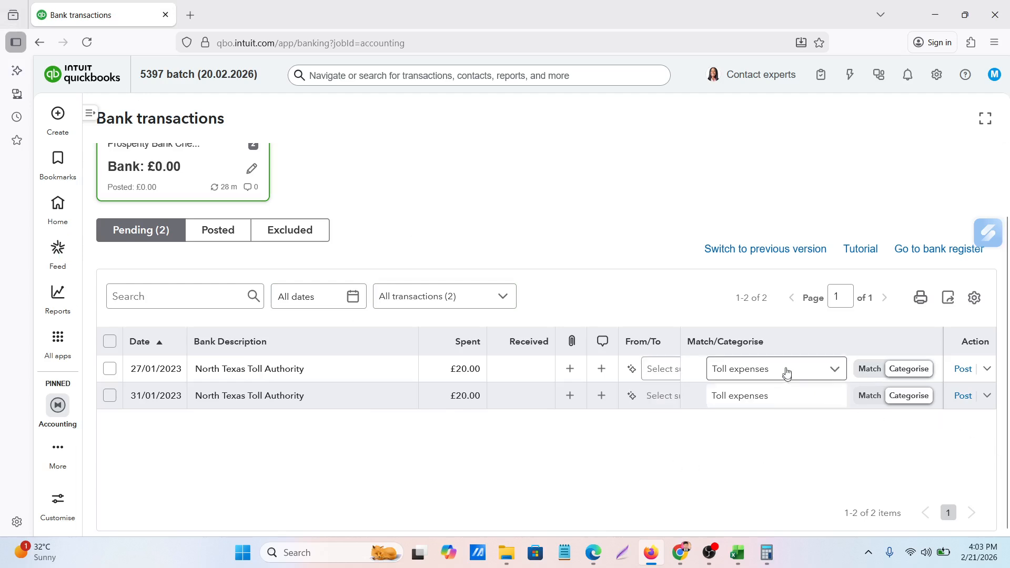
Look for existing records that match the 27/01/2023 North Texas Toll Authority transaction, and close the match search
{"action": "left_click", "coordinate": [869, 369]}
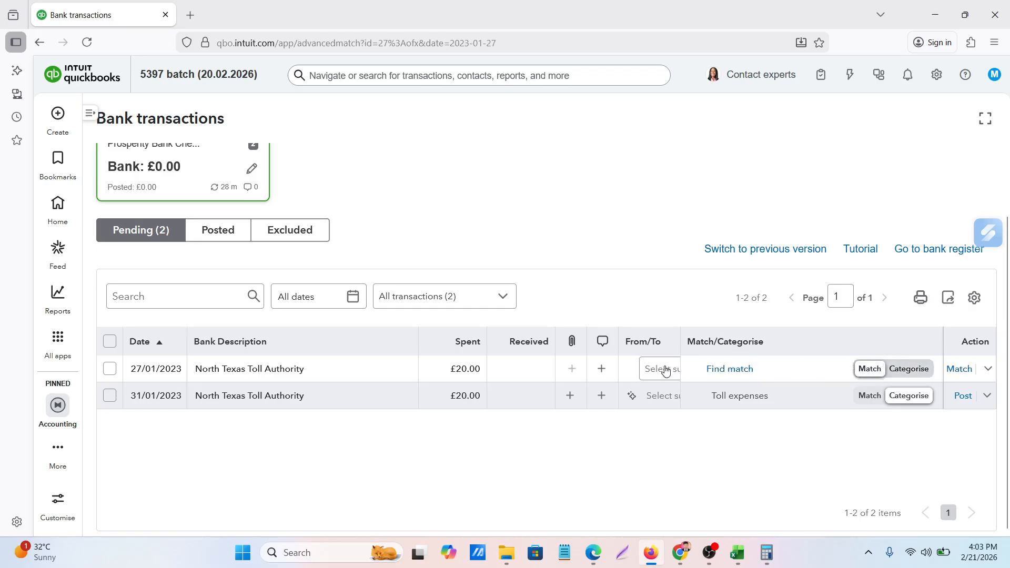
{"action": "left_click", "coordinate": [728, 370]}
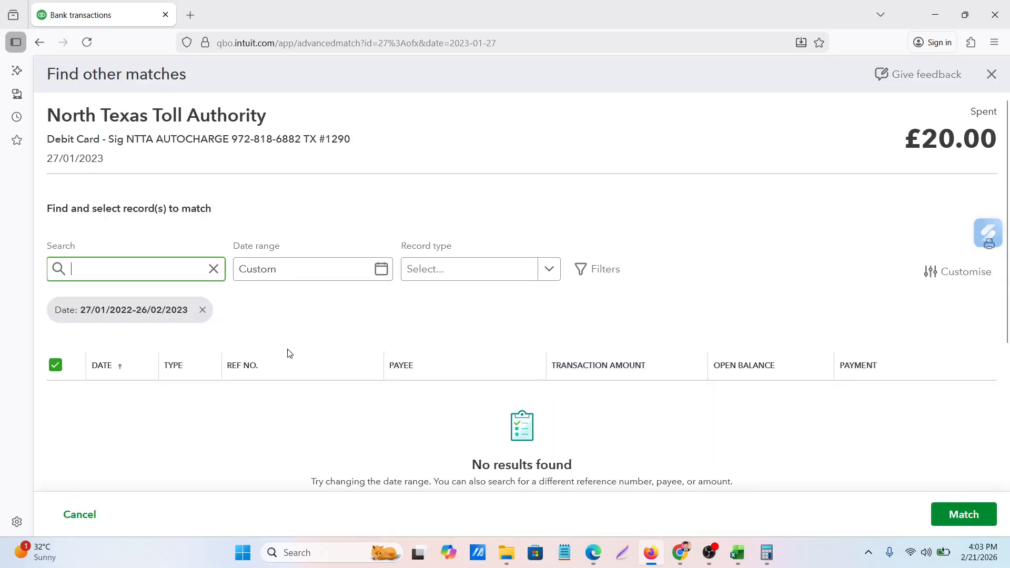
{"action": "scroll", "coordinate": [288, 352], "scroll_direction": "down", "scroll_amount": 3}
{"action": "scroll", "coordinate": [293, 351], "scroll_direction": "up", "scroll_amount": 3}
{"action": "scroll", "coordinate": [294, 351], "scroll_direction": "down", "scroll_amount": 3}
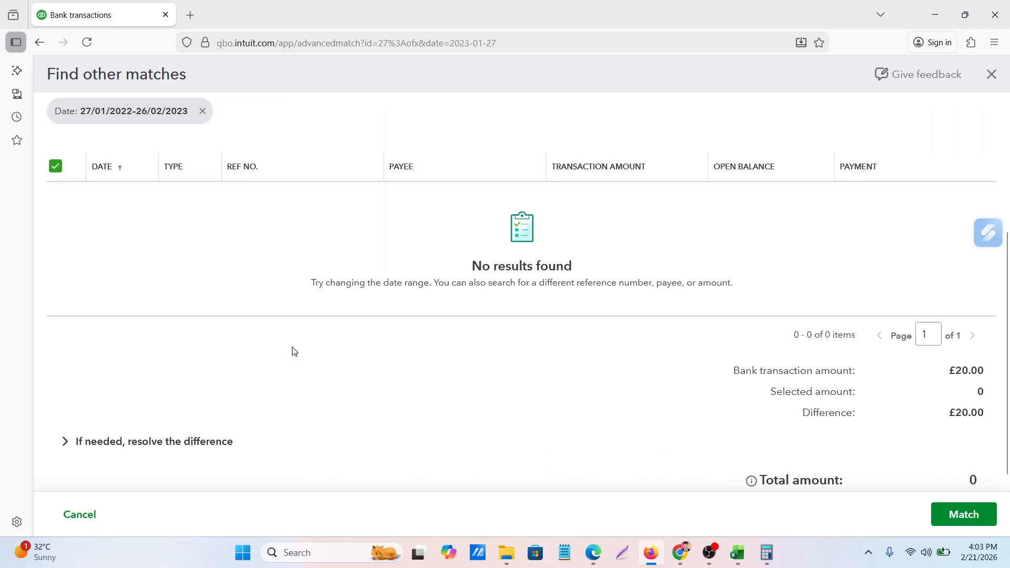
{"action": "scroll", "coordinate": [293, 351], "scroll_direction": "up", "scroll_amount": 2}
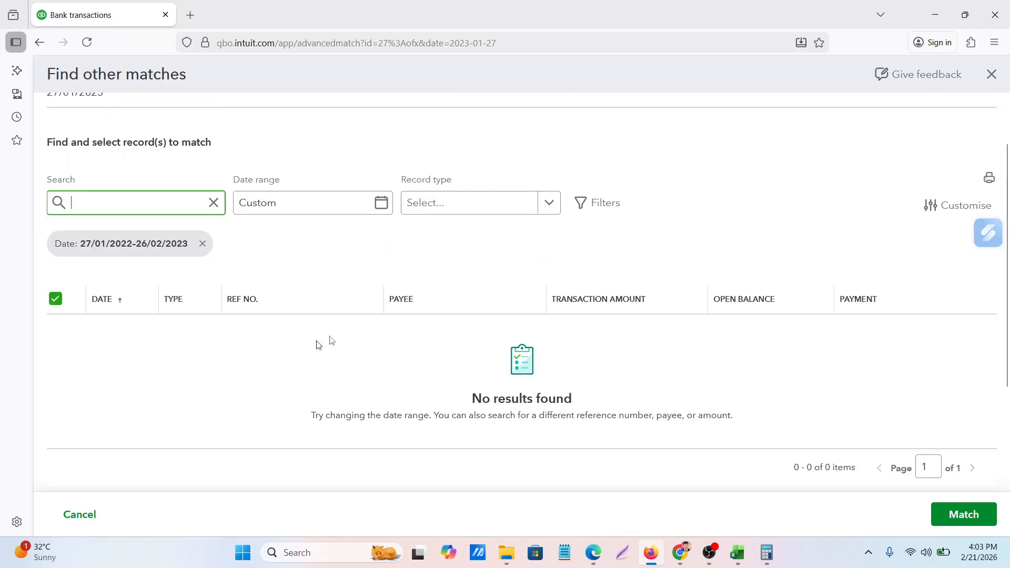
{"action": "left_click", "coordinate": [991, 77]}
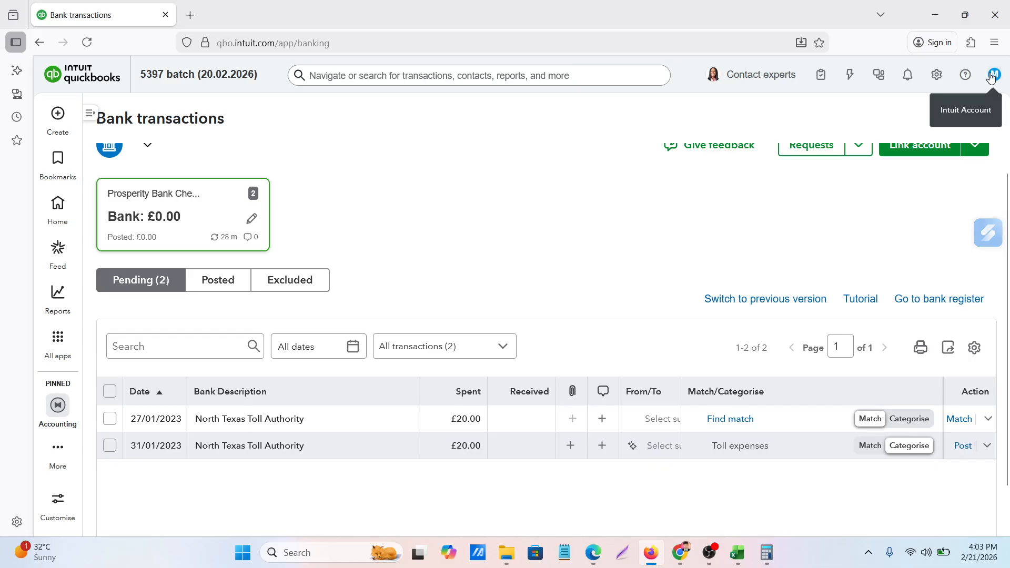
{"action": "right_click", "coordinate": [82, 16]}
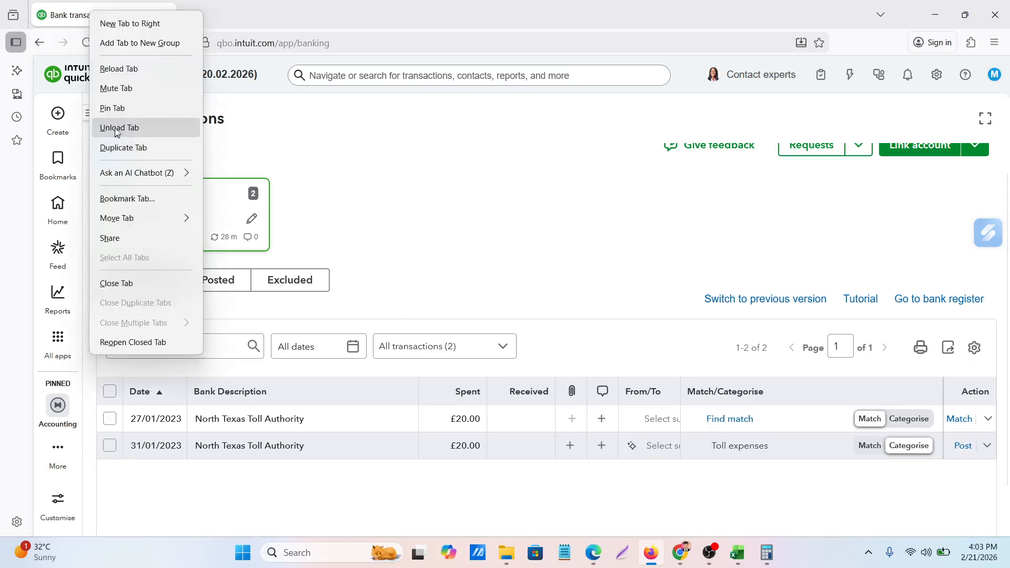
{"action": "left_click", "coordinate": [119, 148]}
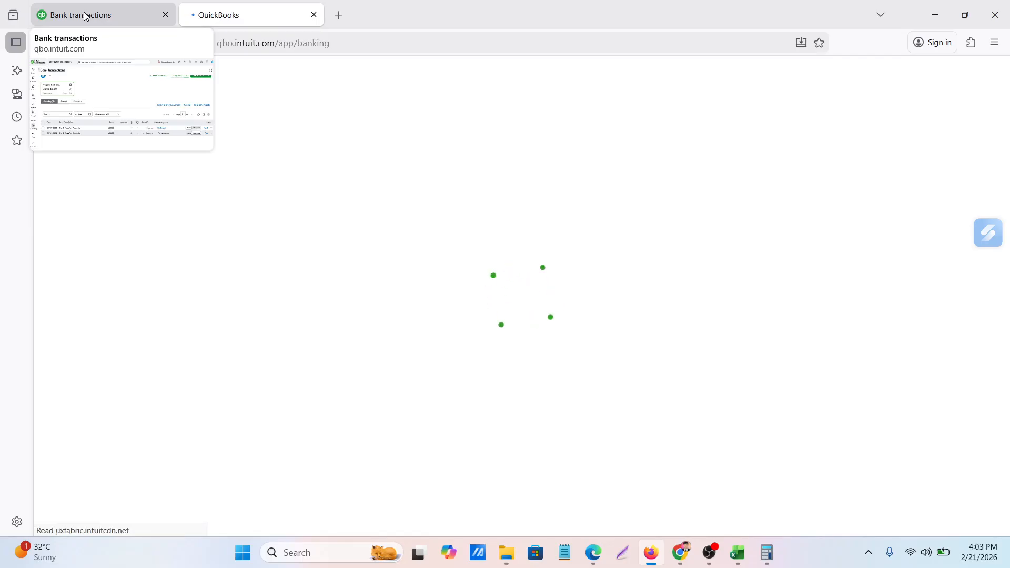
{"action": "left_click", "coordinate": [85, 16]}
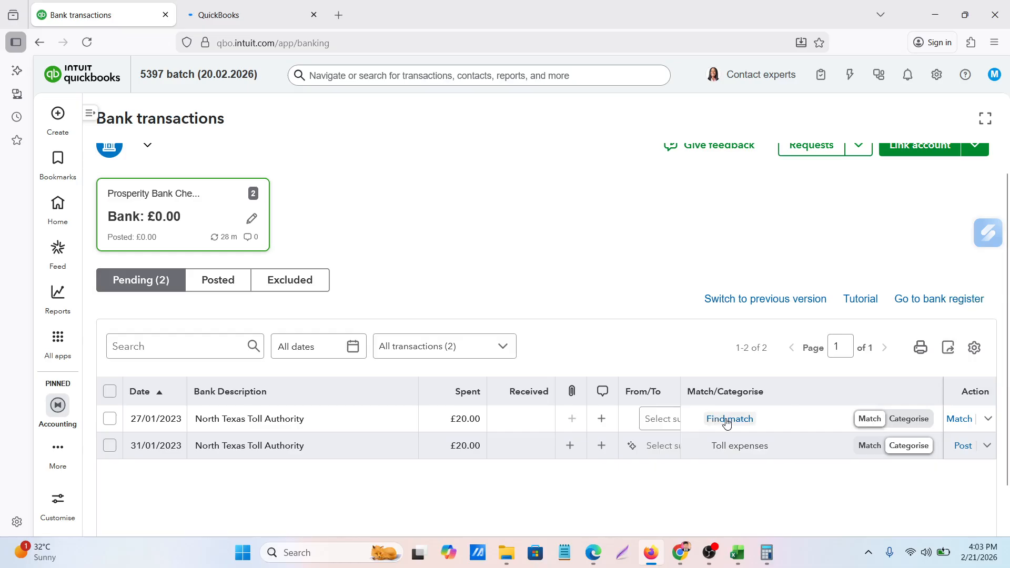
{"action": "left_click", "coordinate": [227, 17]}
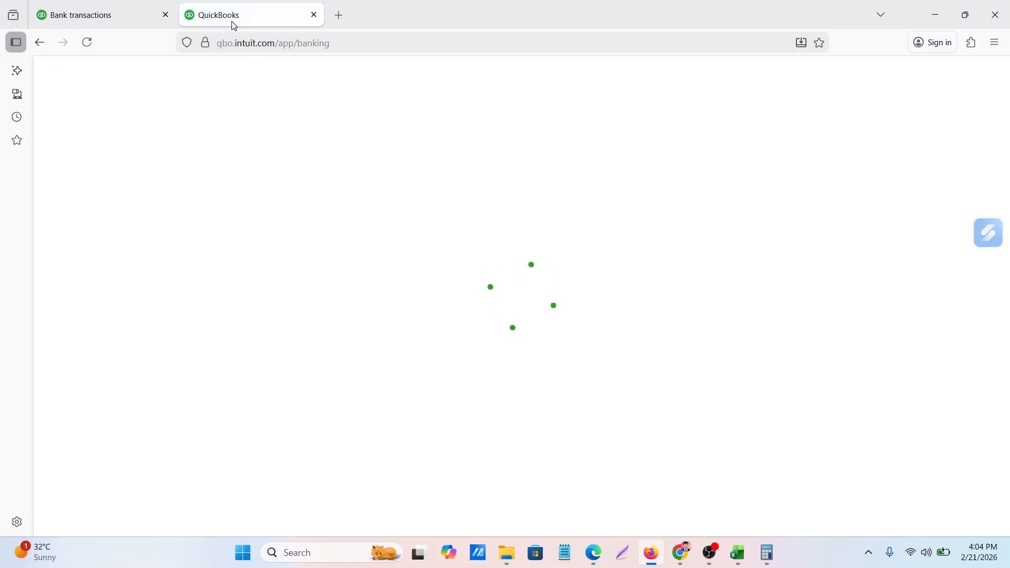
{"action": "left_click", "coordinate": [314, 14]}
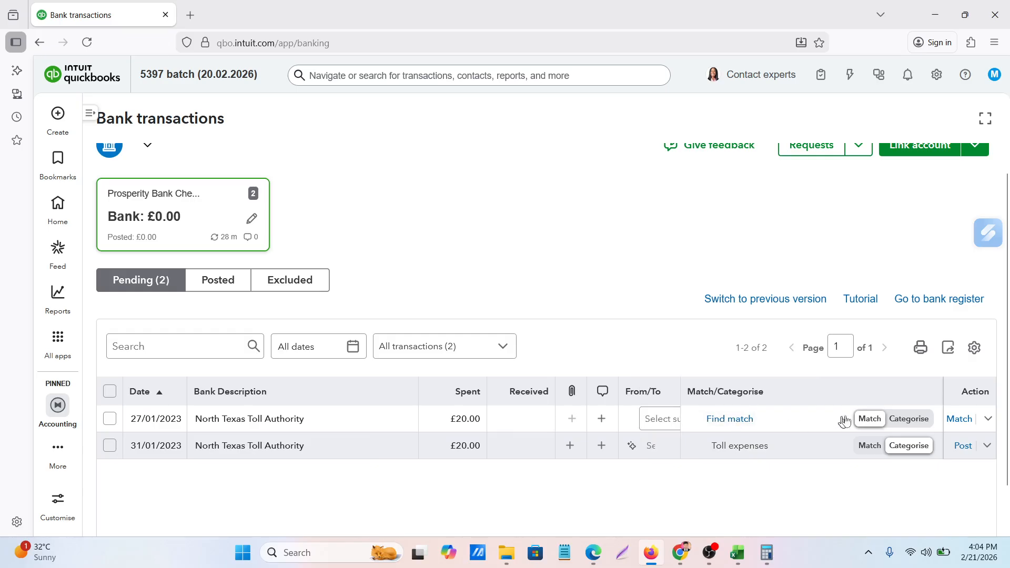
Switch the 27/01/2023 North Texas Toll Authority transaction back to categorising and post it under Toll expenses
{"action": "left_click", "coordinate": [910, 421]}
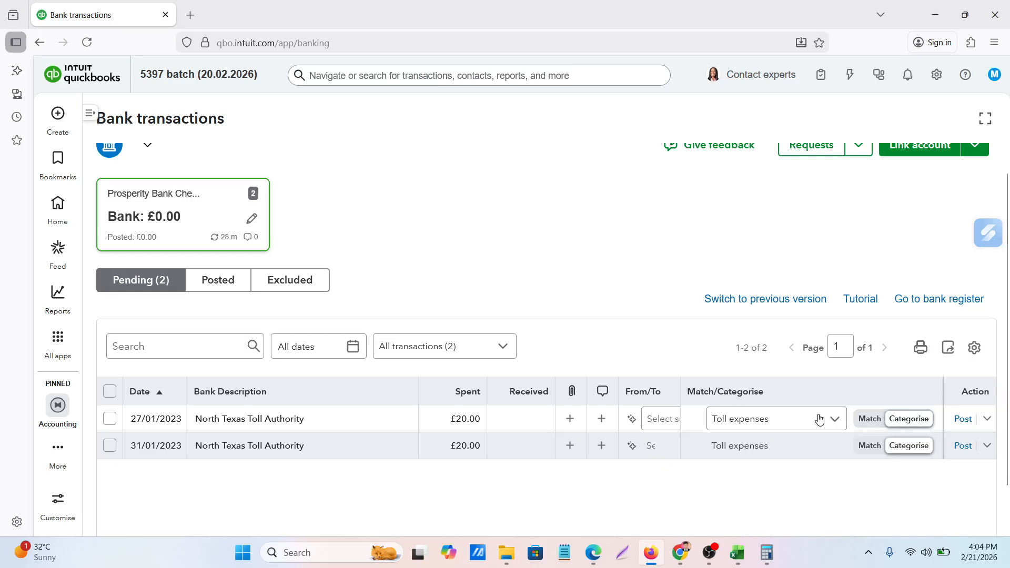
{"action": "left_click", "coordinate": [964, 419]}
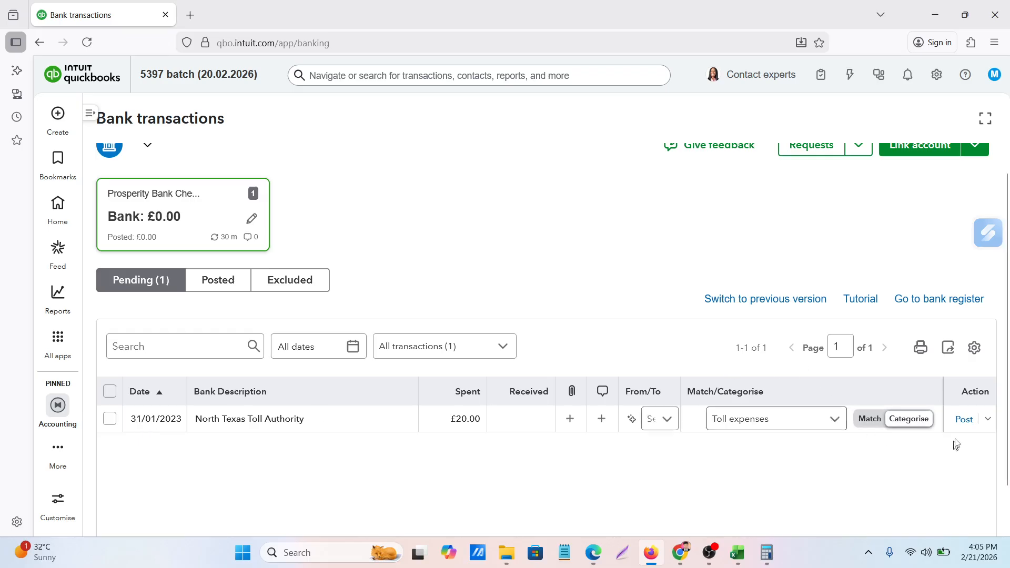
Start splitting the 31/01/2023 North Texas Toll Authority transaction, with Salary Expenses as the first line's category and Toll expenses as the second's
{"action": "left_click", "coordinate": [989, 424]}
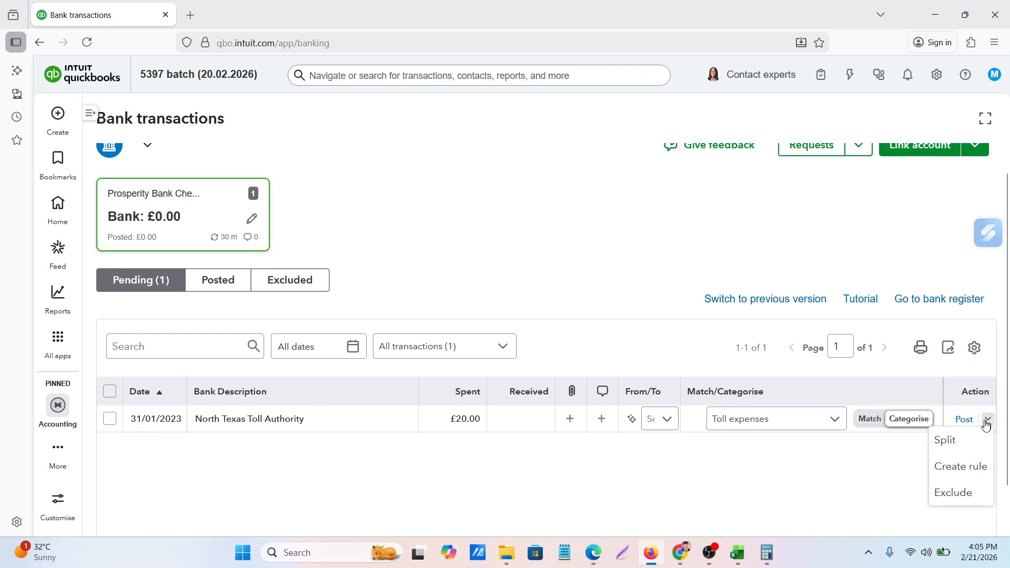
{"action": "left_click", "coordinate": [944, 442]}
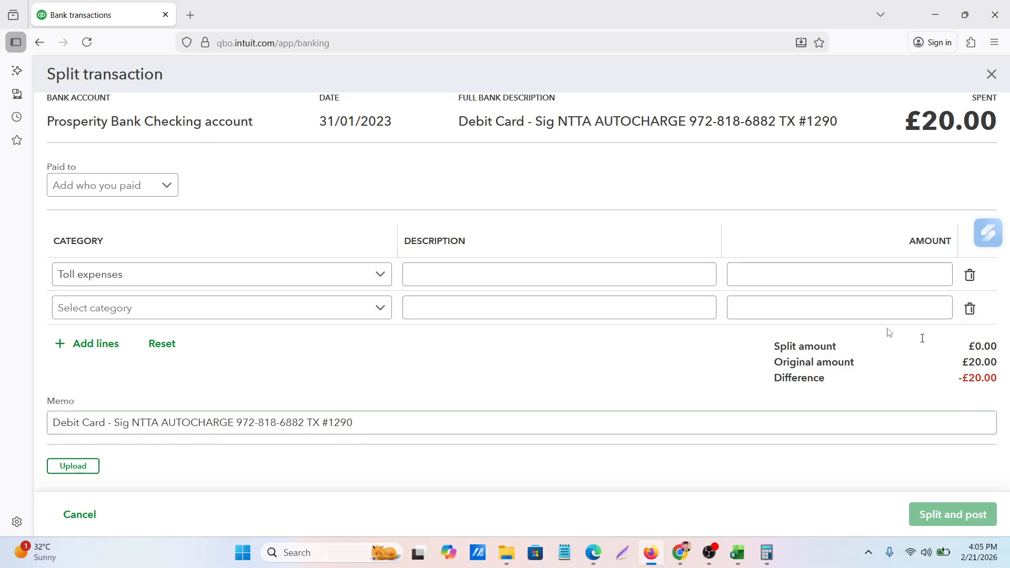
{"action": "left_click", "coordinate": [249, 271]}
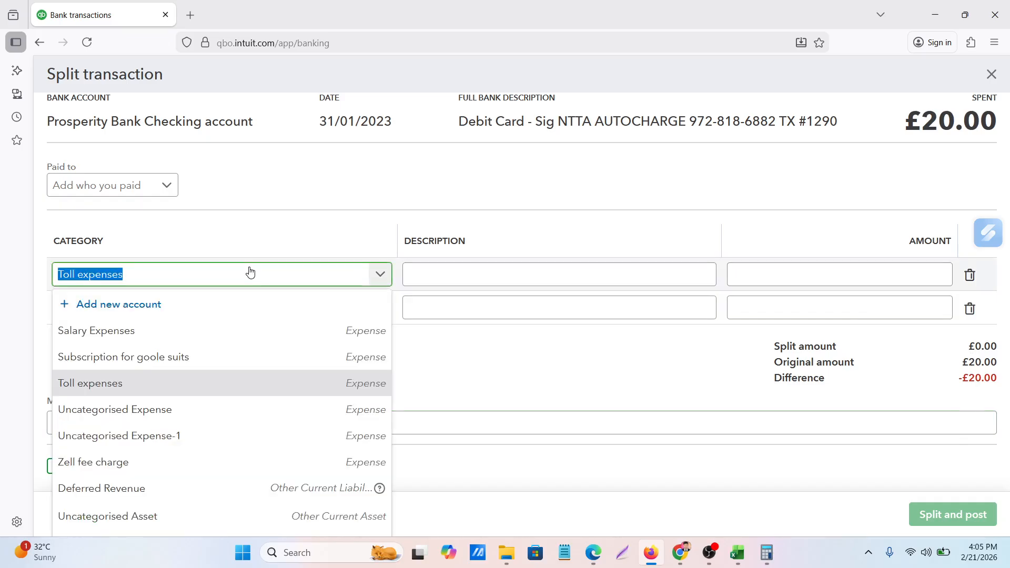
{"action": "left_click", "coordinate": [84, 331]}
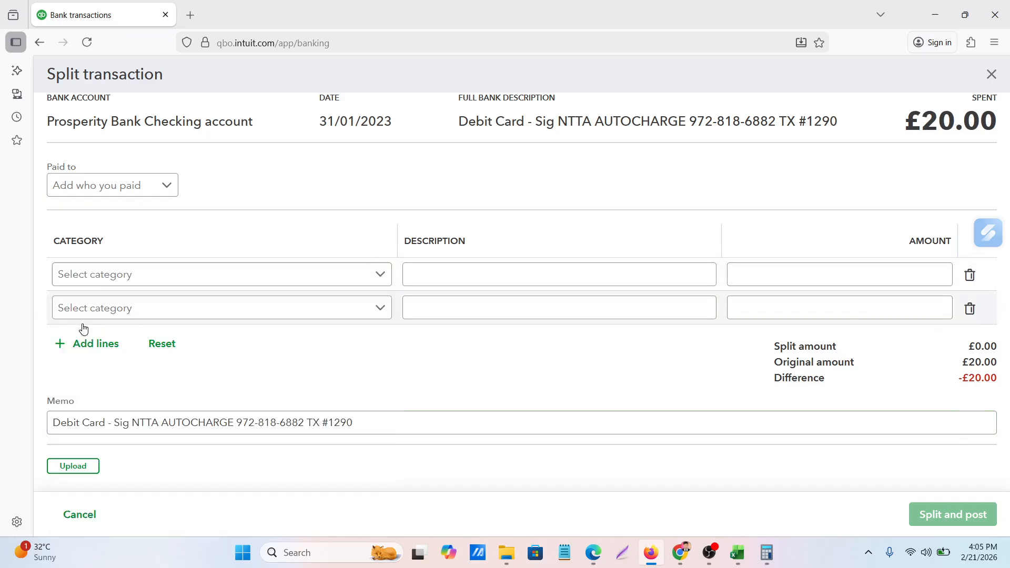
{"action": "left_click", "coordinate": [126, 312]}
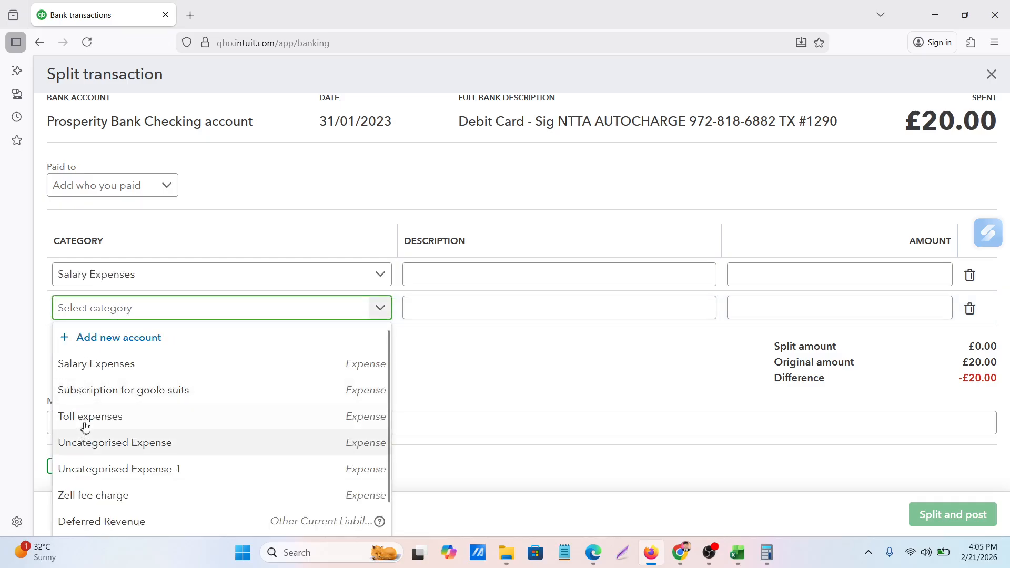
{"action": "left_click", "coordinate": [91, 422]}
Allocate 10.00 to Salary Expenses and 10.00 to Toll expenses, and post the split transaction
{"action": "left_click", "coordinate": [777, 277]}
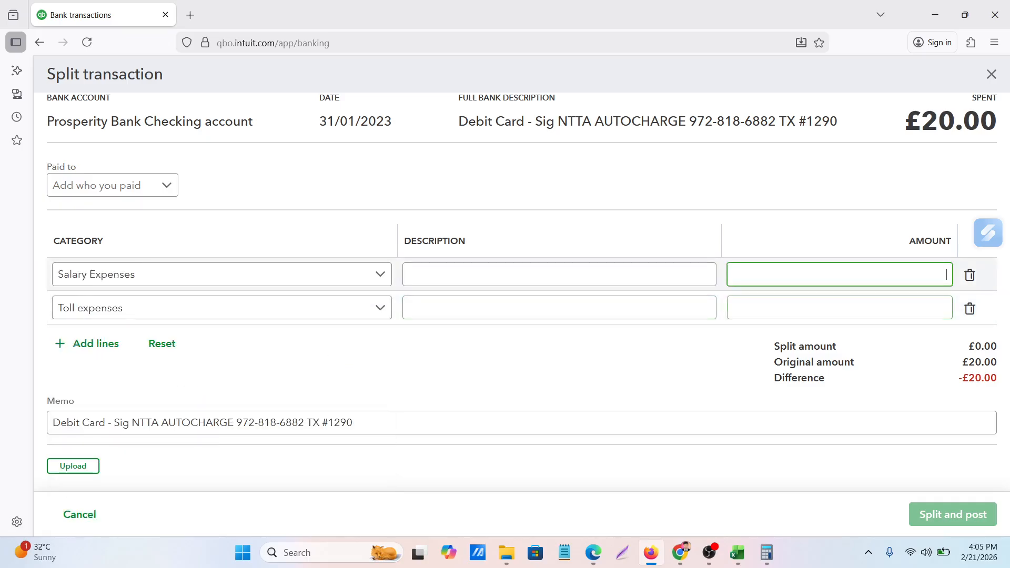
{"action": "type", "text": "101"}
{"action": "key", "text": "BackSpace"}
{"action": "left_click", "coordinate": [873, 308]}
{"action": "type", "text": "10"}
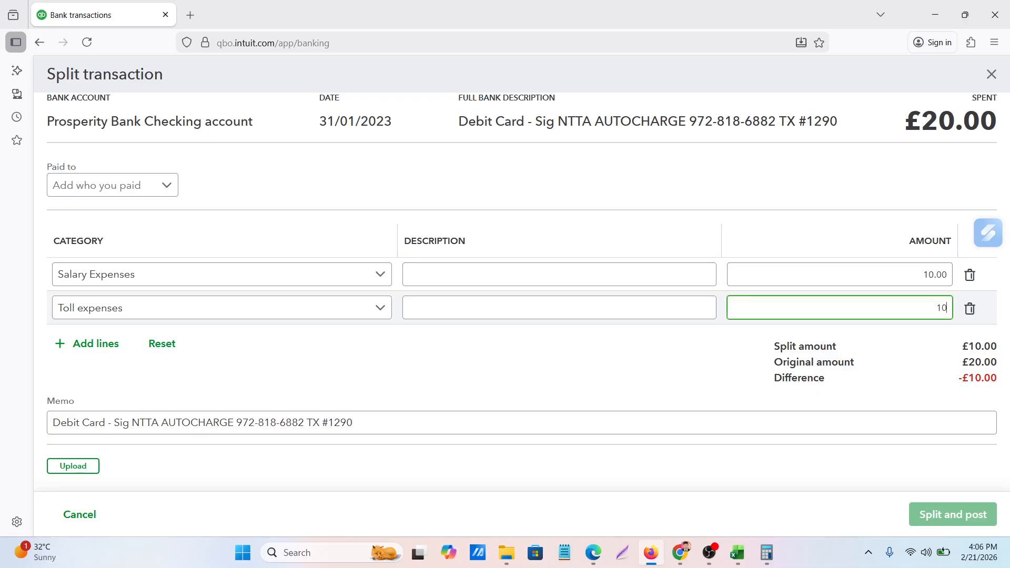
{"action": "left_click", "coordinate": [531, 367]}
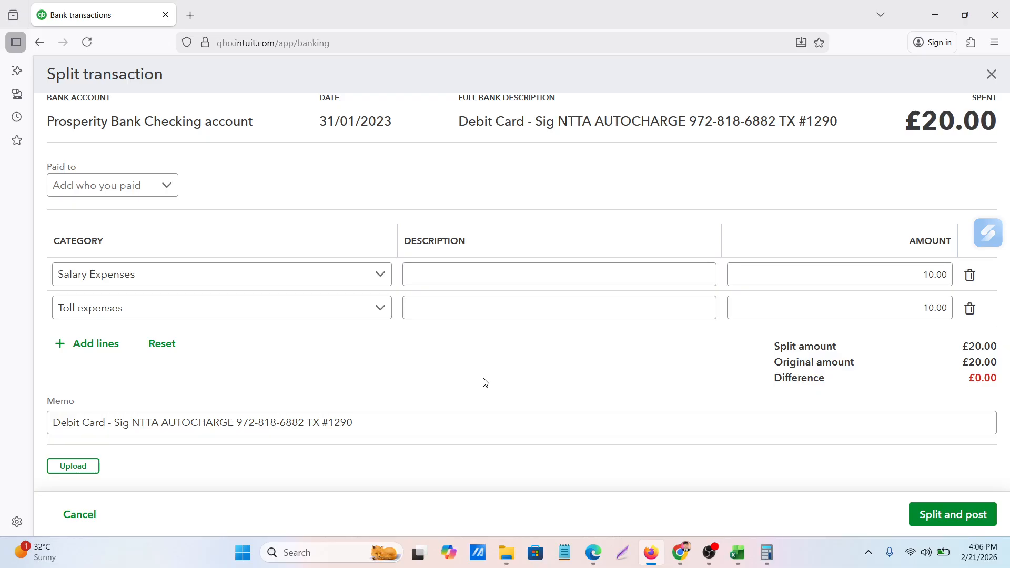
{"action": "left_click", "coordinate": [955, 515]}
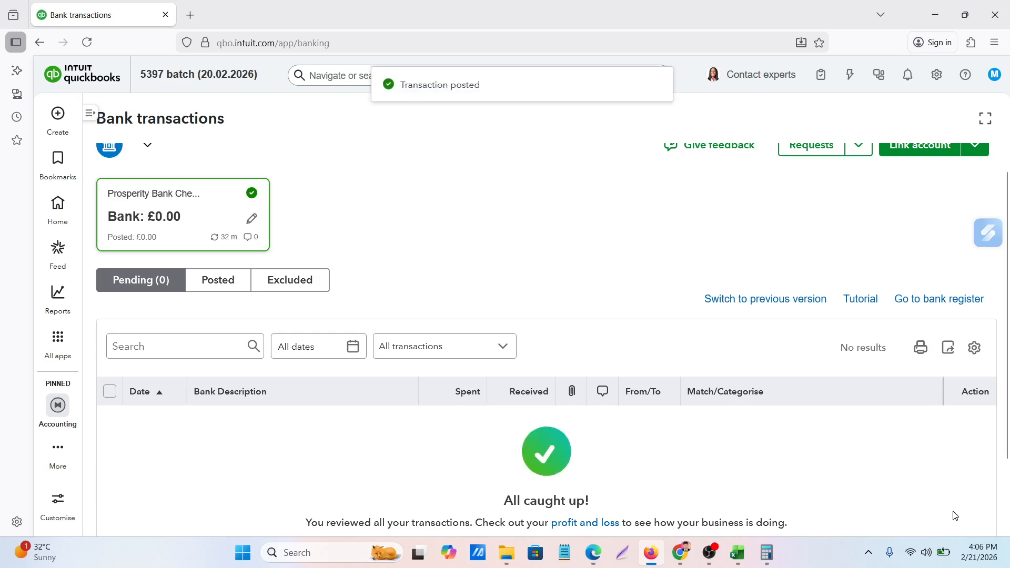
Open the account history of the Prosperity Bank Checking account from the chart of accounts
{"action": "scroll", "coordinate": [532, 304], "scroll_direction": "up", "scroll_amount": 1}
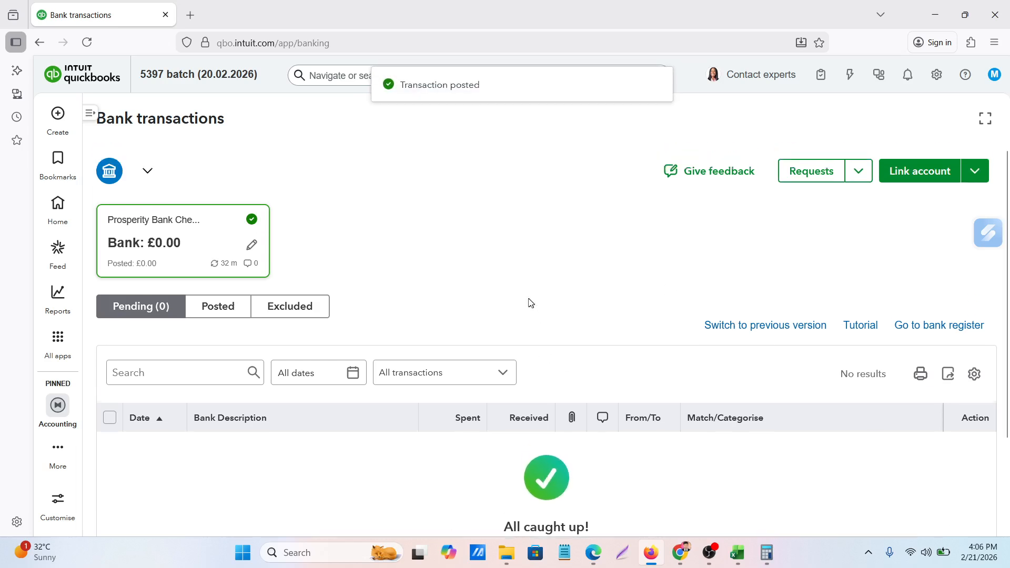
{"action": "scroll", "coordinate": [534, 307], "scroll_direction": "down", "scroll_amount": 2}
{"action": "scroll", "coordinate": [534, 308], "scroll_direction": "up", "scroll_amount": 2}
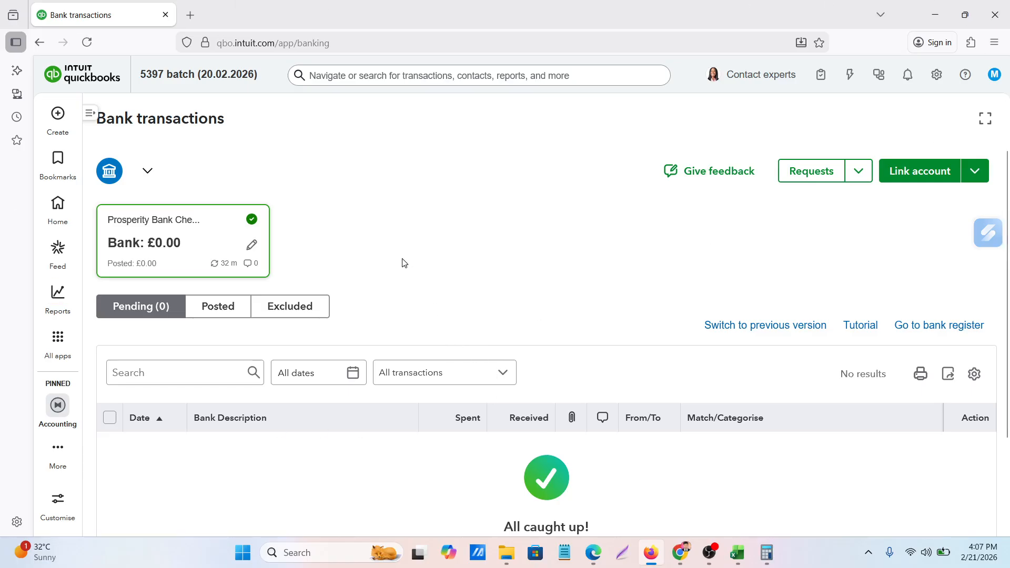
{"action": "left_click", "coordinate": [93, 117]}
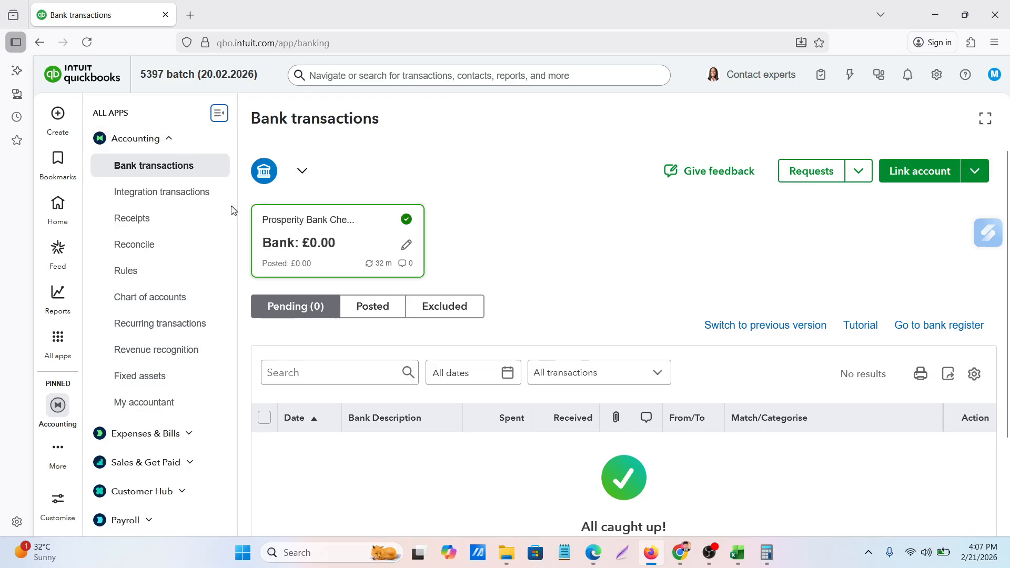
{"action": "left_click", "coordinate": [138, 252]}
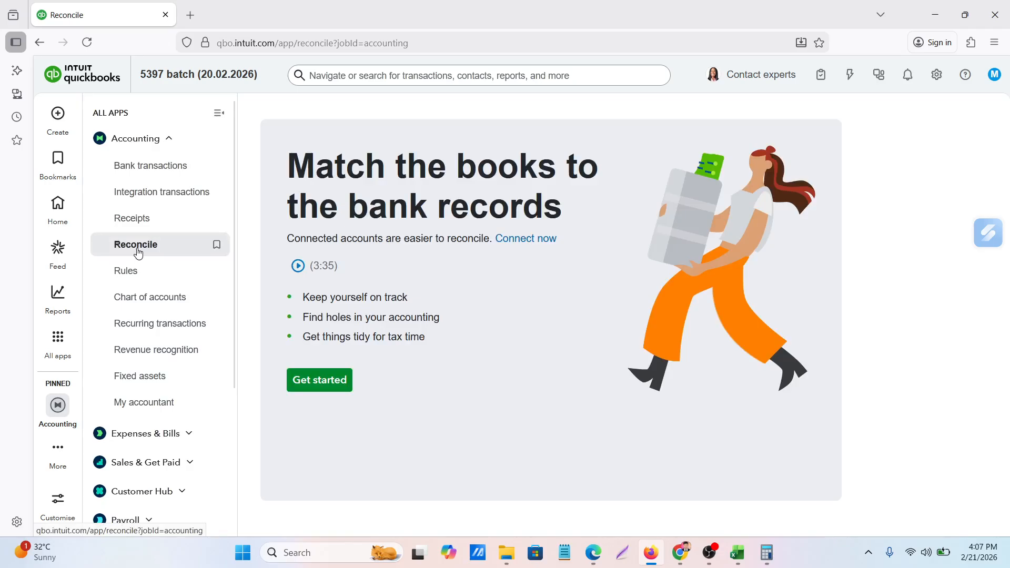
{"action": "left_click", "coordinate": [150, 309]}
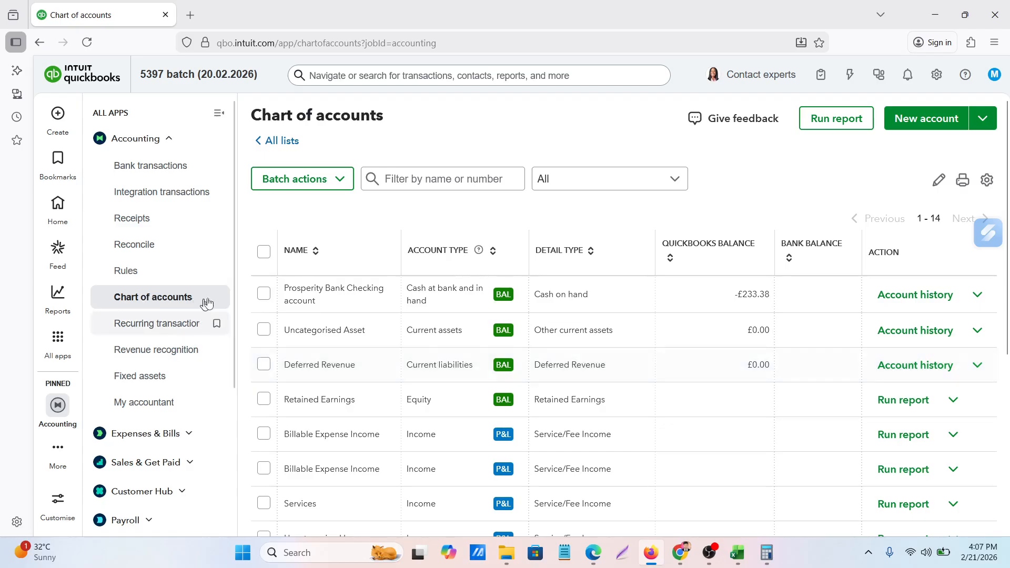
{"action": "double_click", "coordinate": [320, 289]}
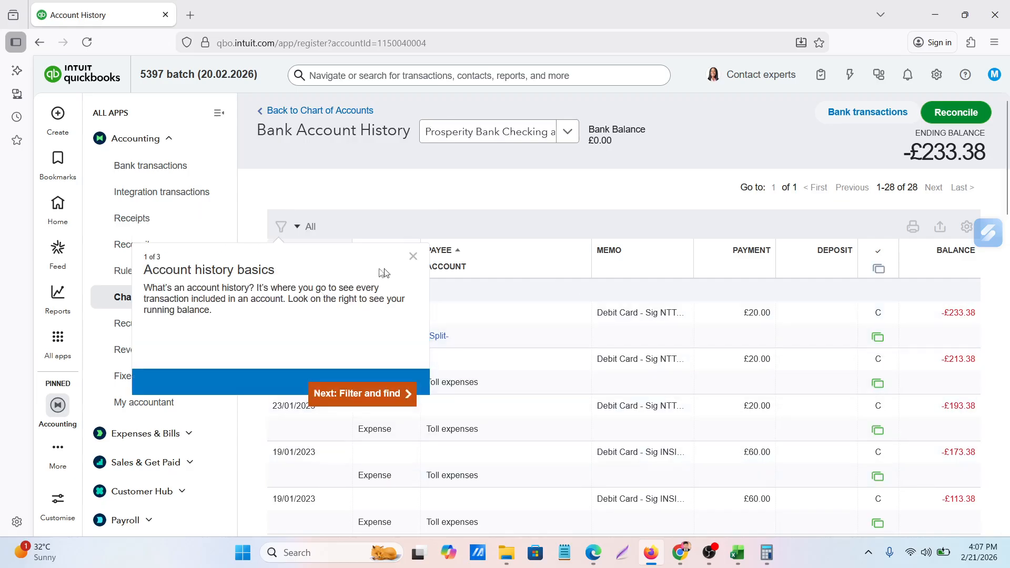
Dismiss the account history introduction and review the posted January 2023 transactions, their categories, bank-feed markers and running balance
{"action": "left_click", "coordinate": [412, 258]}
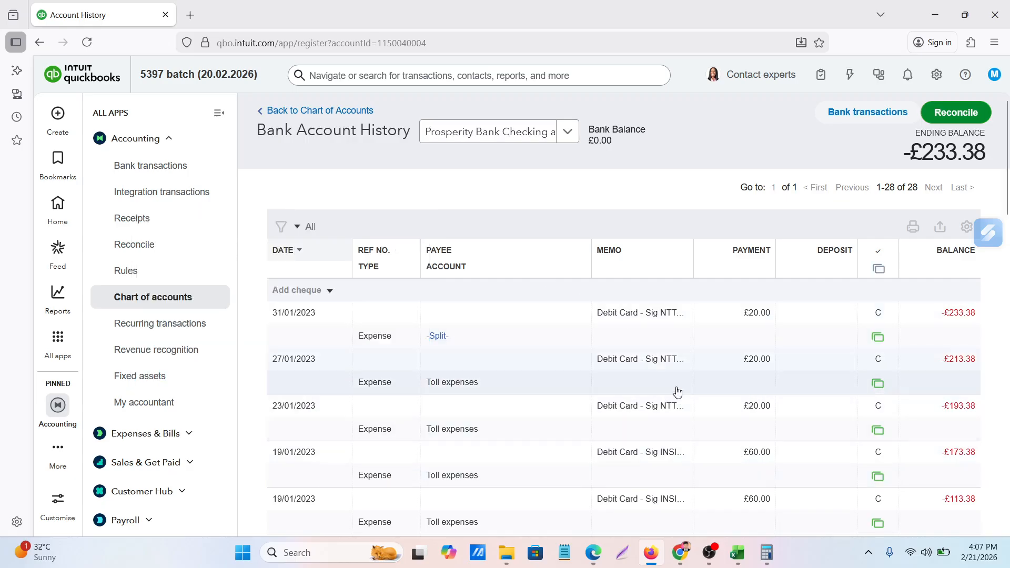
{"action": "scroll", "coordinate": [662, 373], "scroll_direction": "down", "scroll_amount": 5}
{"action": "scroll", "coordinate": [661, 373], "scroll_direction": "down", "scroll_amount": 15}
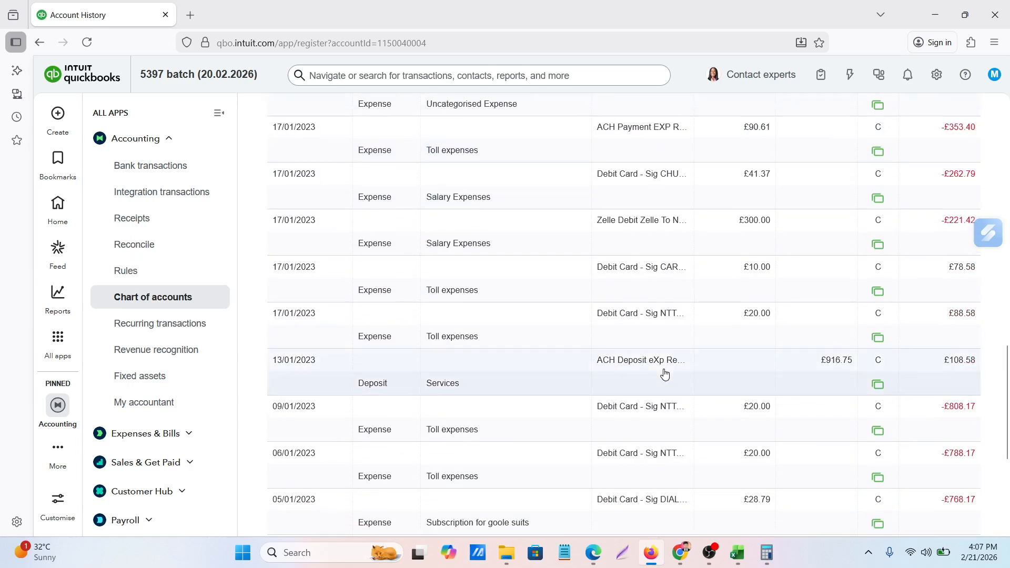
{"action": "scroll", "coordinate": [665, 375], "scroll_direction": "up", "scroll_amount": 10}
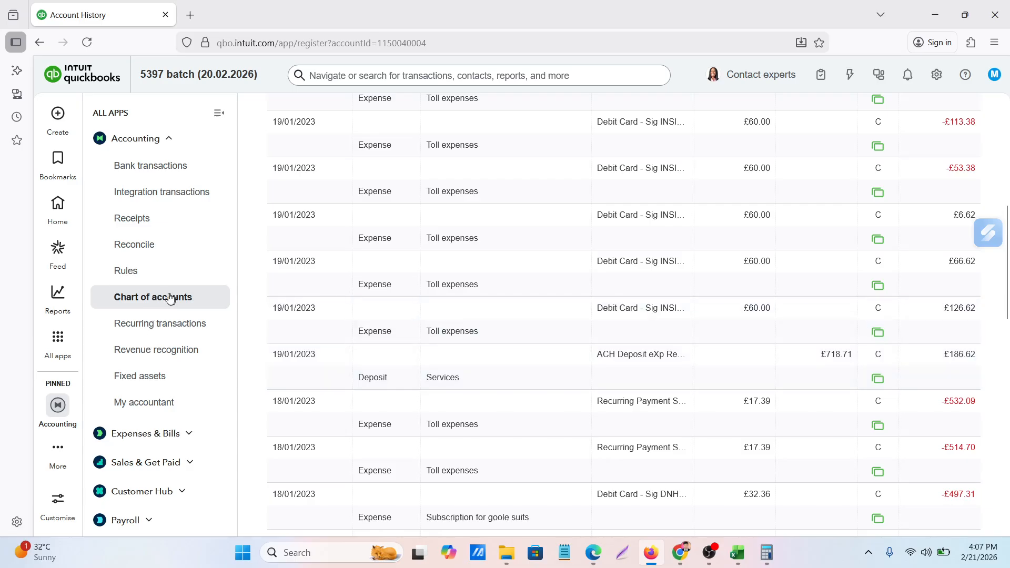
{"action": "scroll", "coordinate": [559, 323], "scroll_direction": "up", "scroll_amount": 7}
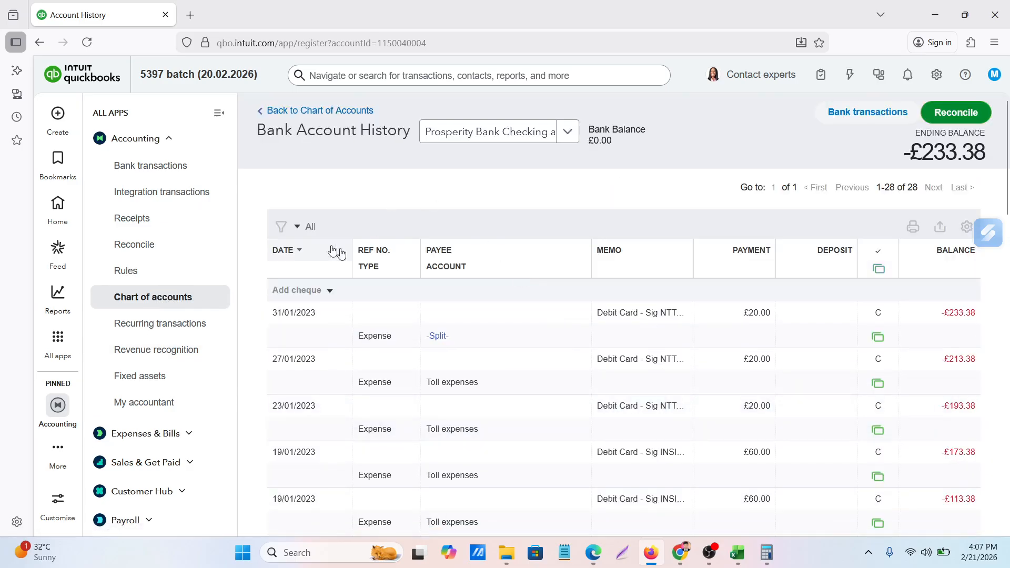
{"action": "scroll", "coordinate": [579, 405], "scroll_direction": "down", "scroll_amount": 5}
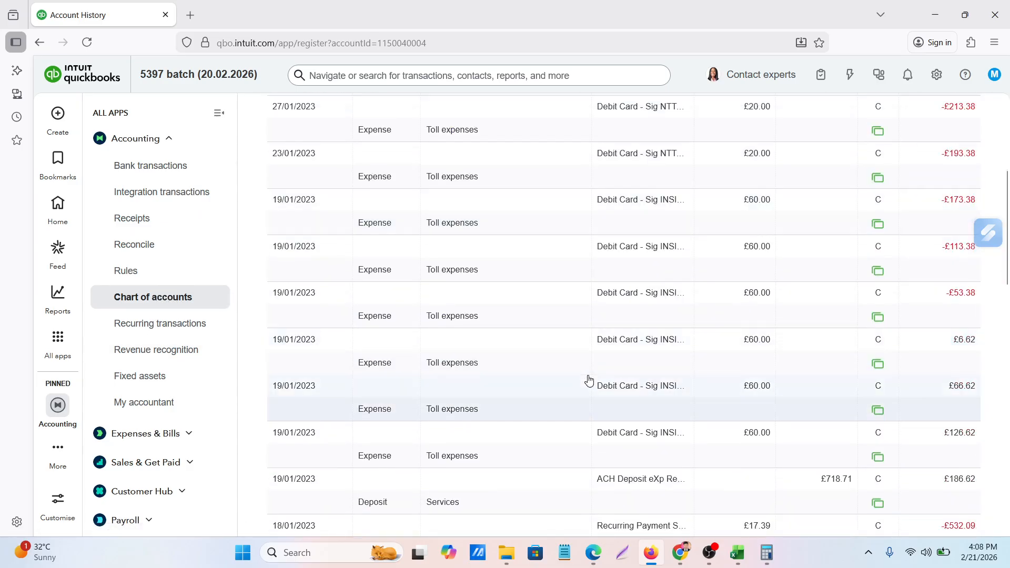
{"action": "scroll", "coordinate": [588, 380], "scroll_direction": "up", "scroll_amount": 5}
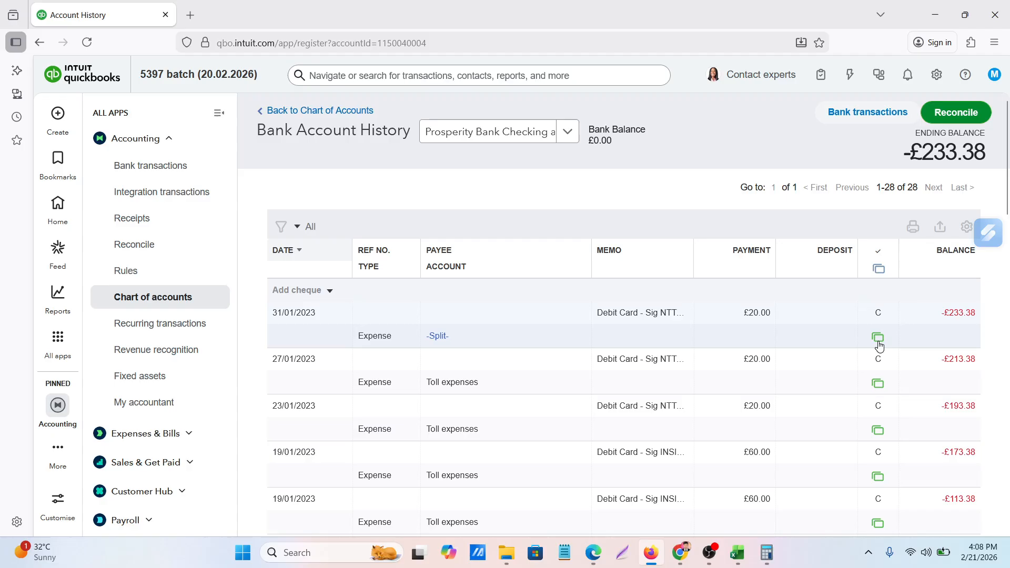
{"action": "scroll", "coordinate": [879, 336], "scroll_direction": "down", "scroll_amount": 3}
{"action": "scroll", "coordinate": [880, 346], "scroll_direction": "down", "scroll_amount": 10}
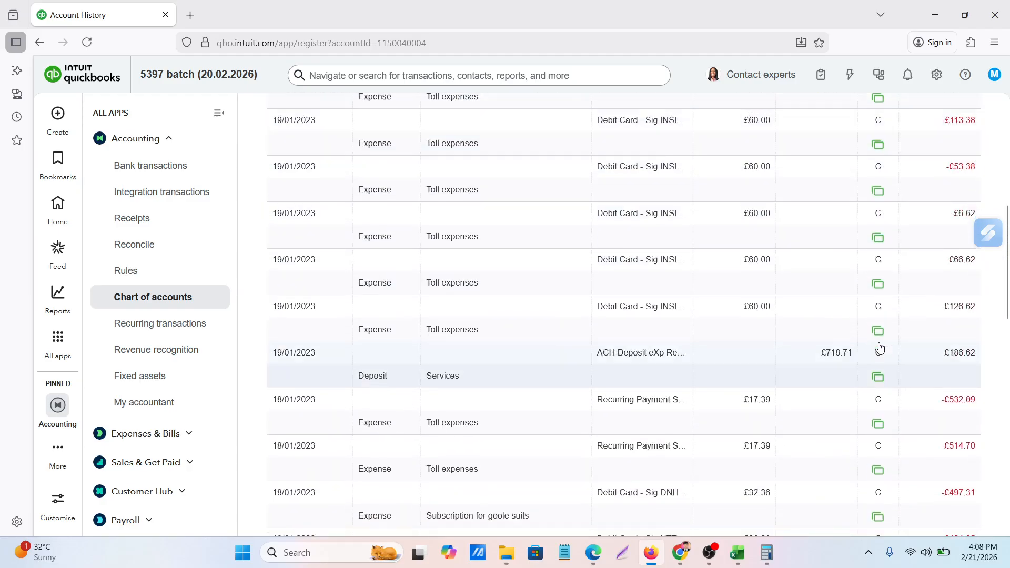
{"action": "scroll", "coordinate": [880, 346], "scroll_direction": "down", "scroll_amount": 5}
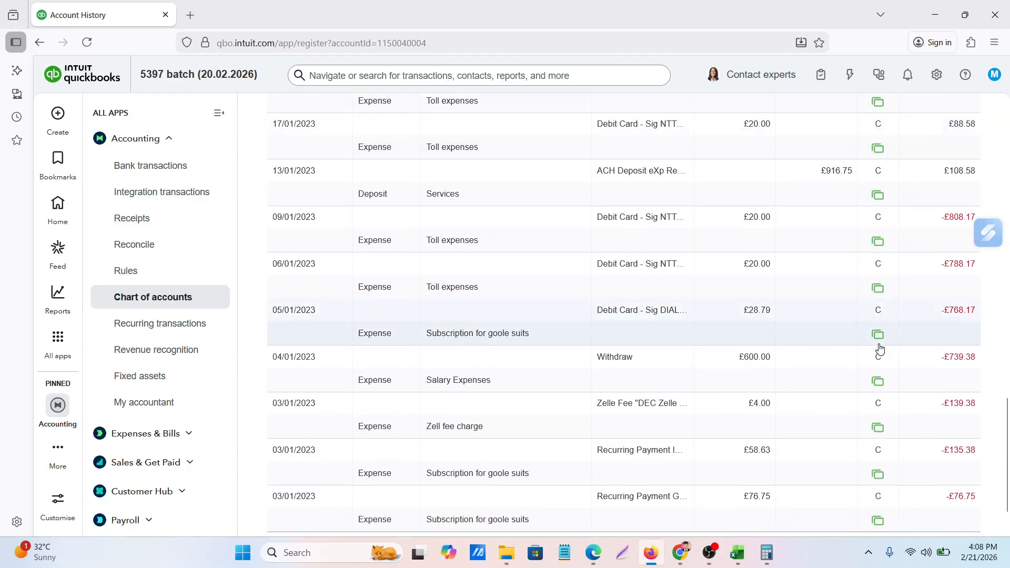
{"action": "scroll", "coordinate": [880, 348], "scroll_direction": "up", "scroll_amount": 18}
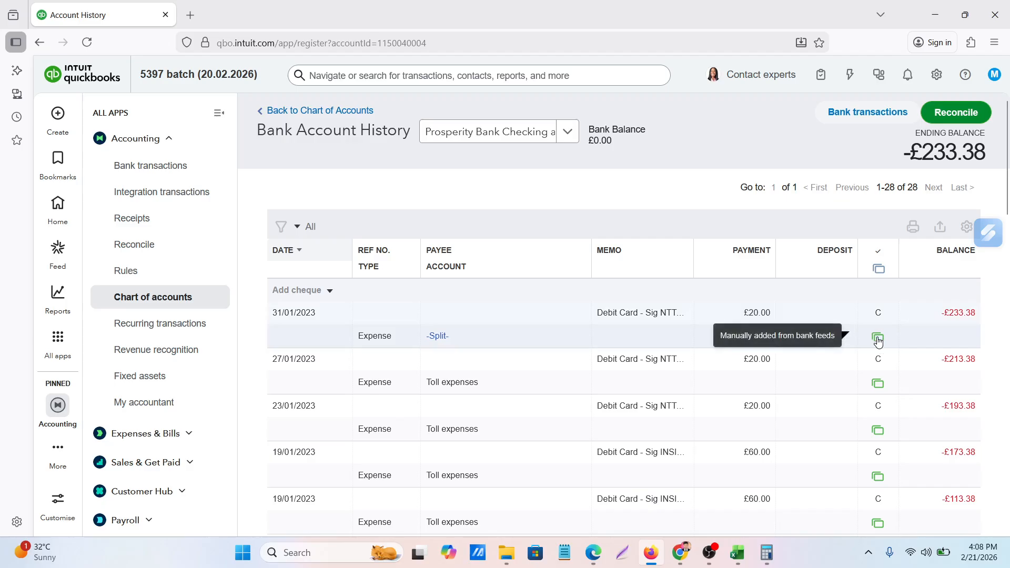
{"action": "scroll", "coordinate": [879, 340], "scroll_direction": "down", "scroll_amount": 6}
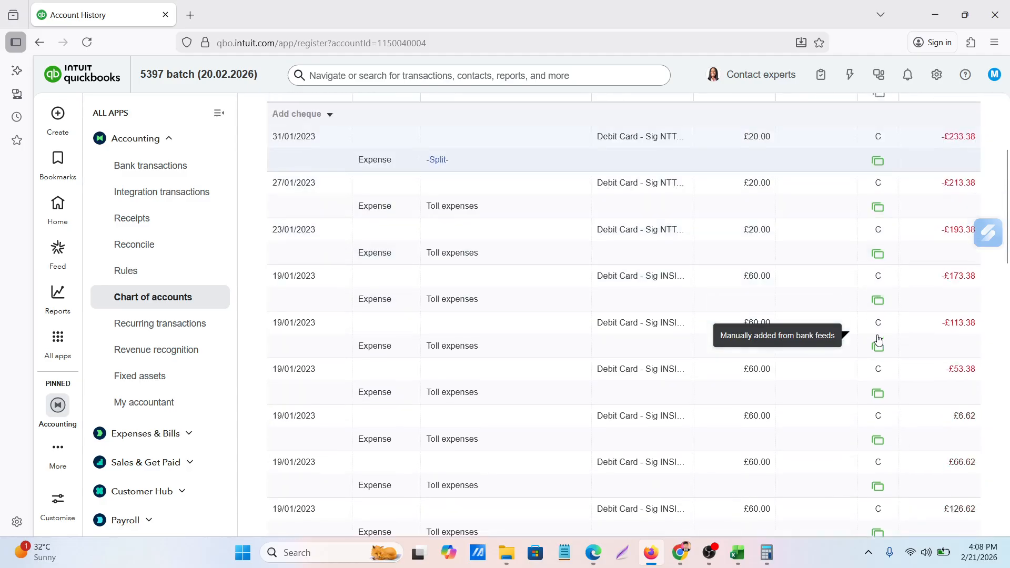
{"action": "scroll", "coordinate": [879, 339], "scroll_direction": "down", "scroll_amount": 8}
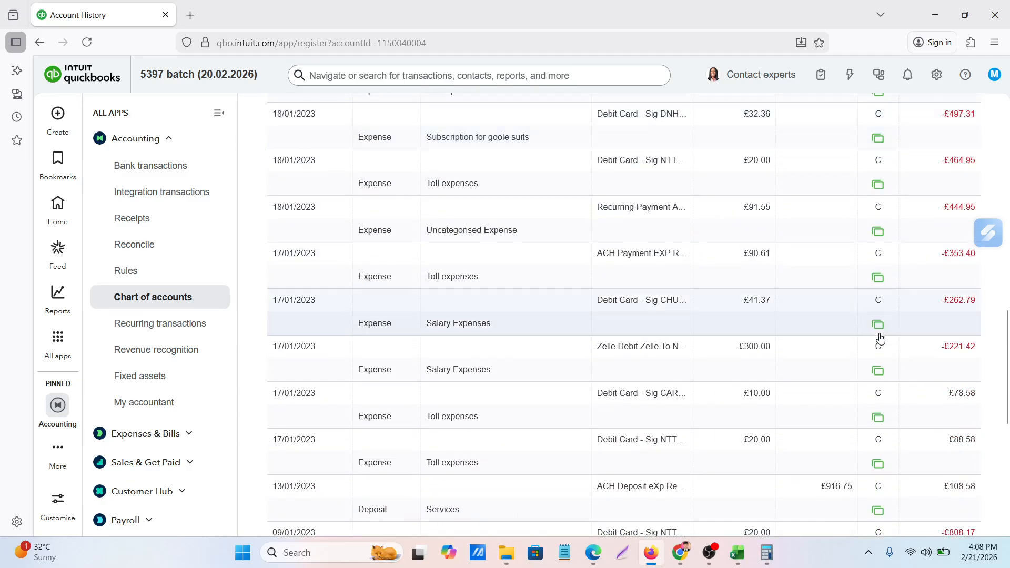
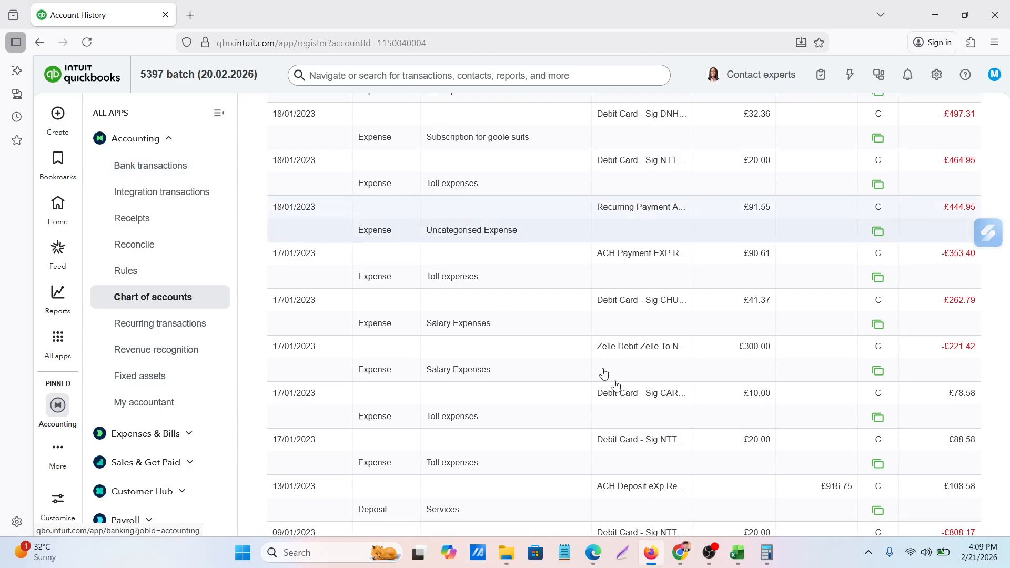
Review the Prosperity Bank Checking account history down to its oldest transaction and start a new journal entry
{"action": "scroll", "coordinate": [603, 405], "scroll_direction": "up", "scroll_amount": 10}
{"action": "scroll", "coordinate": [604, 404], "scroll_direction": "up", "scroll_amount": 2}
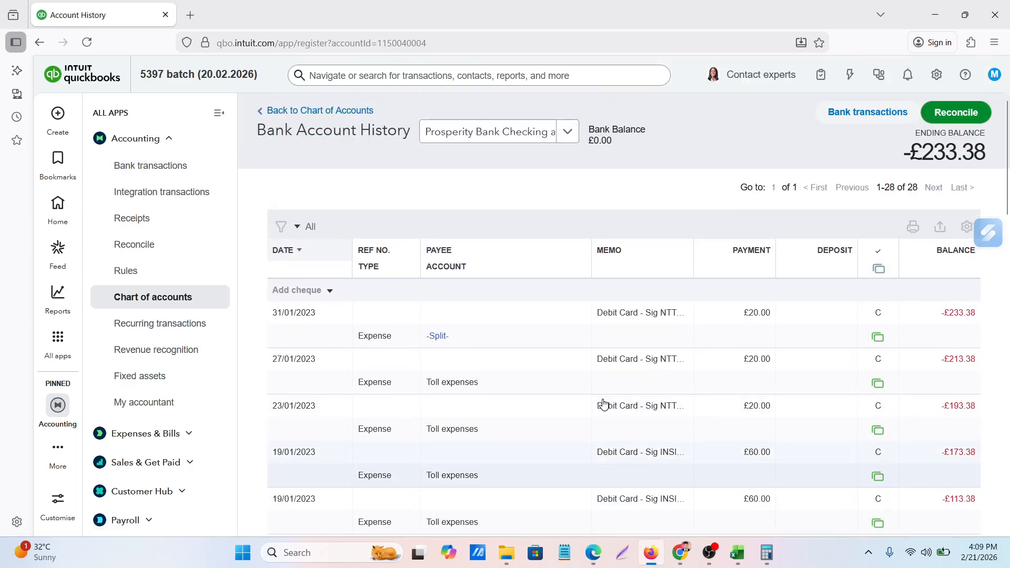
{"action": "scroll", "coordinate": [872, 323], "scroll_direction": "down", "scroll_amount": 4}
{"action": "scroll", "coordinate": [871, 323], "scroll_direction": "down", "scroll_amount": 15}
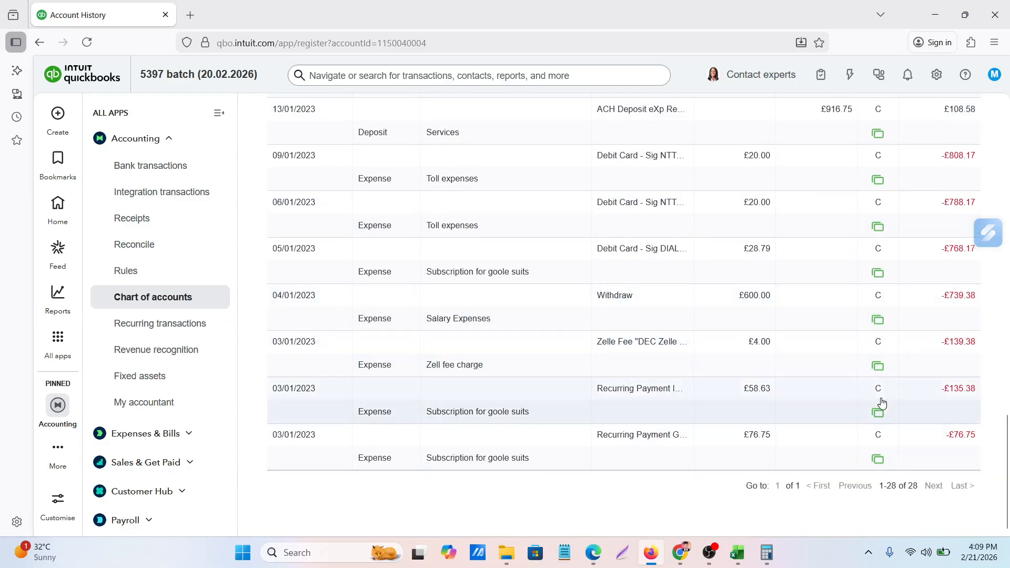
{"action": "scroll", "coordinate": [867, 314], "scroll_direction": "up", "scroll_amount": 15}
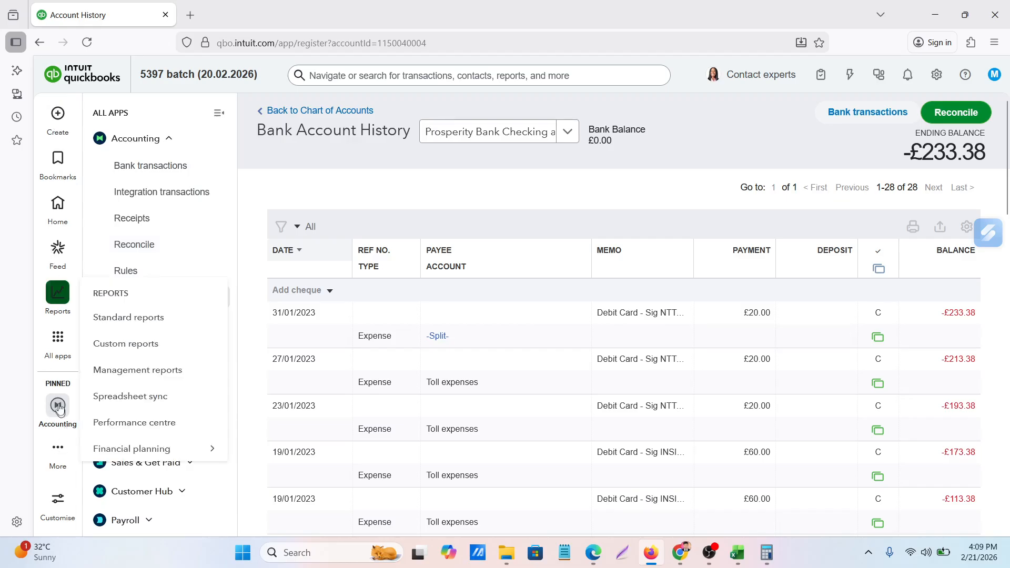
{"action": "left_click", "coordinate": [58, 116]}
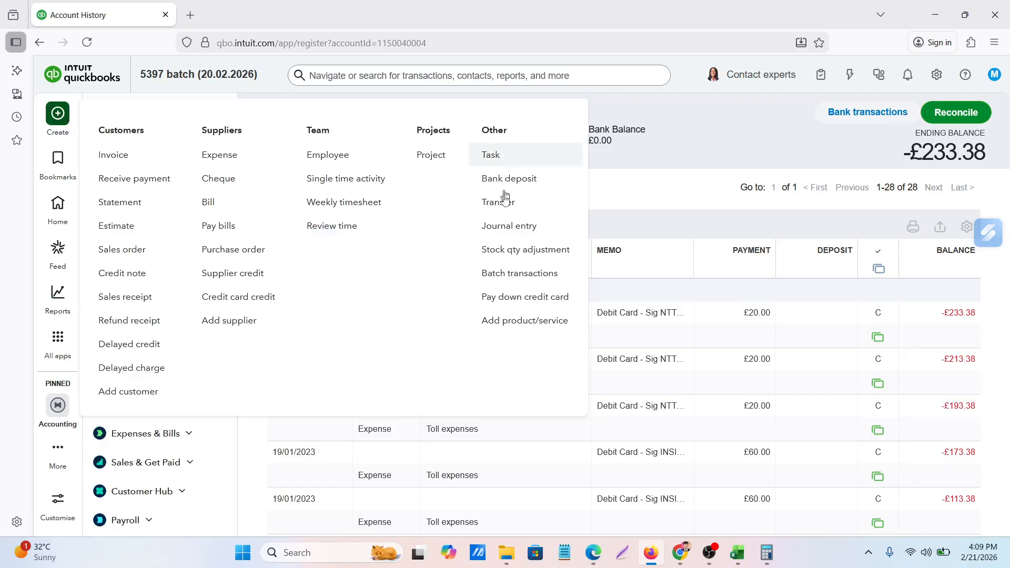
{"action": "left_click", "coordinate": [506, 233]}
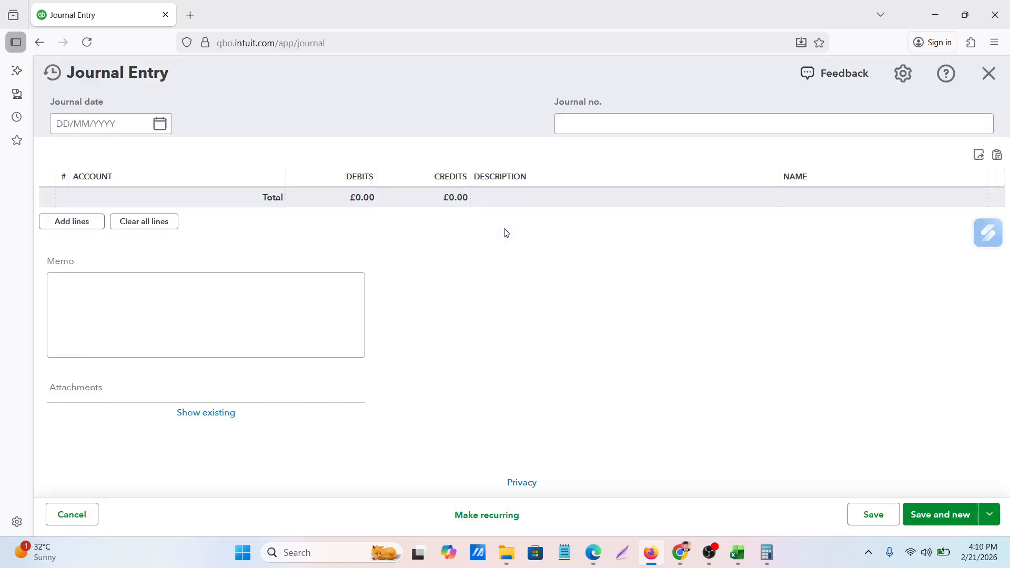
Check the opening date on the January 2023 Prosperity statement PDF and set the journal date to 01/01/2023
{"action": "left_click", "coordinate": [600, 553]}
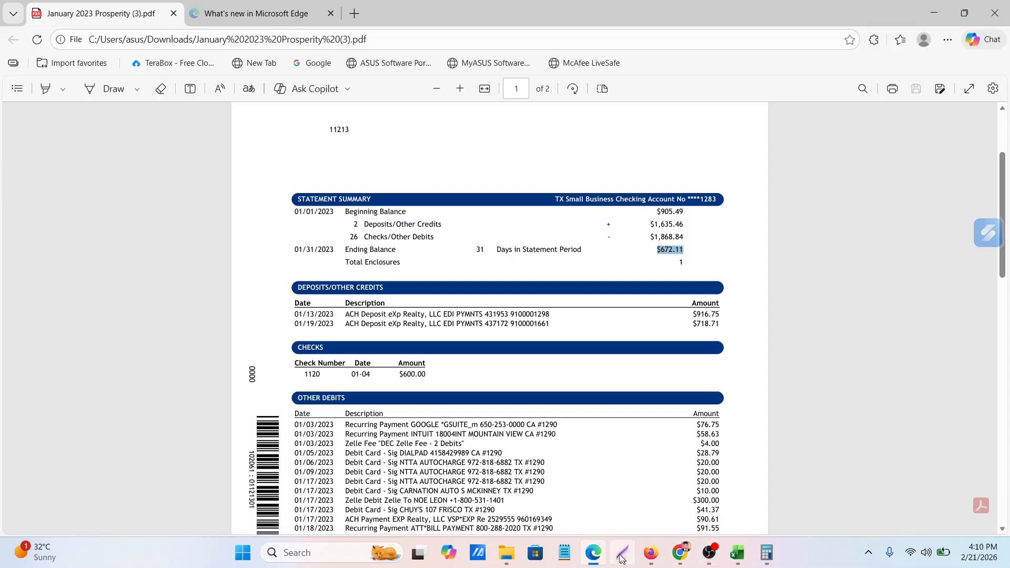
{"action": "left_click", "coordinate": [651, 553]}
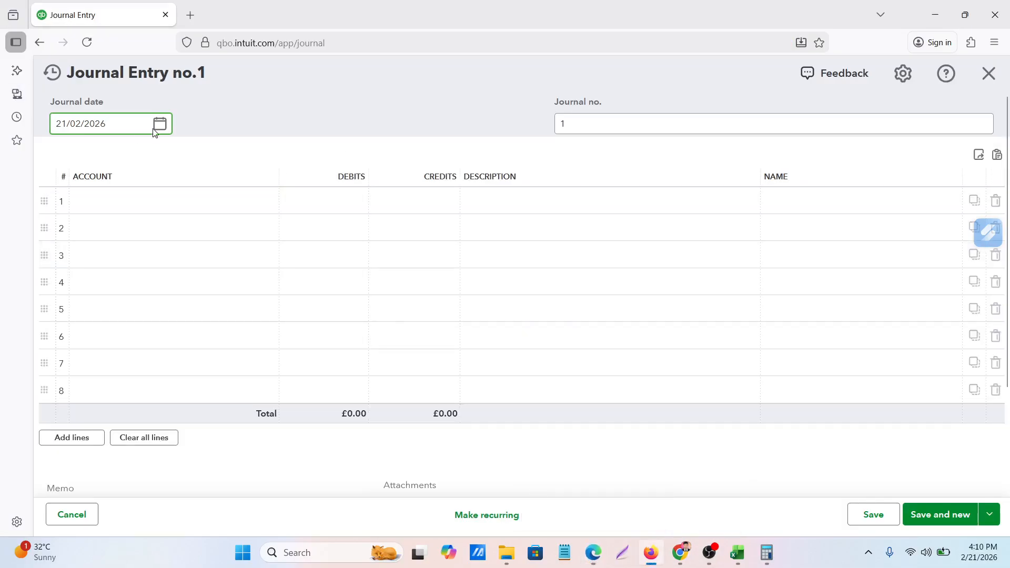
{"action": "left_click", "coordinate": [159, 124]}
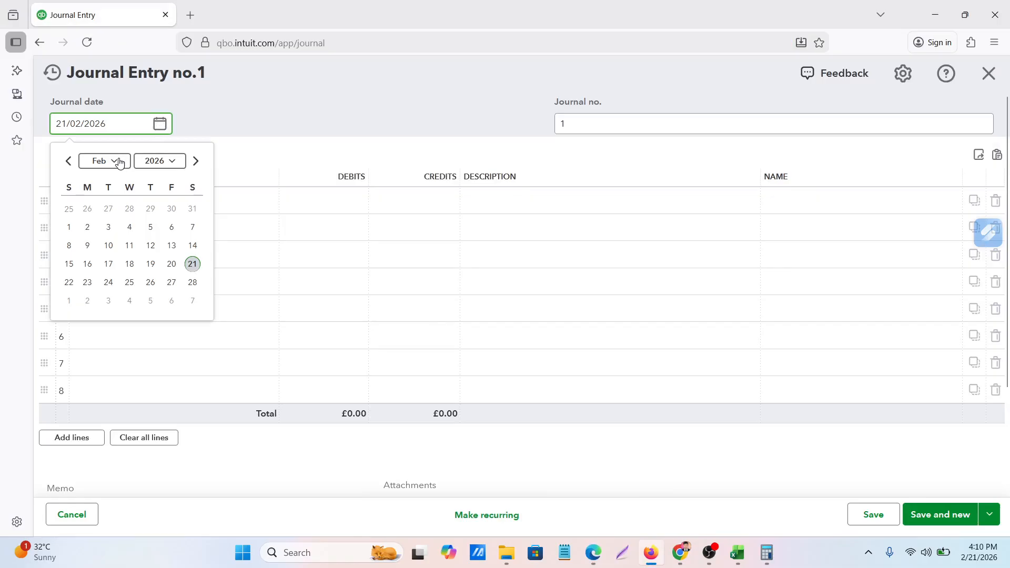
{"action": "left_click", "coordinate": [177, 167]}
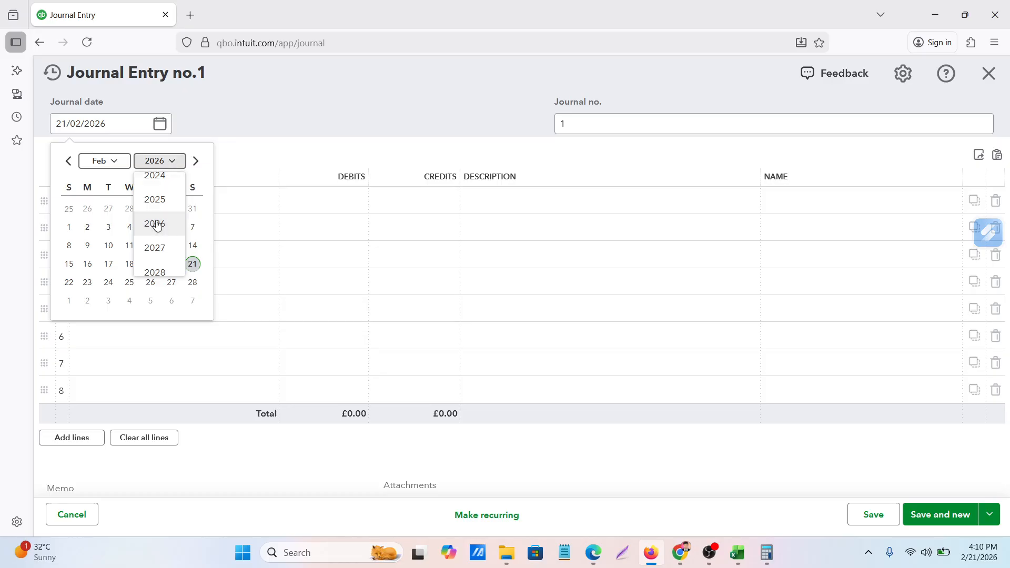
{"action": "scroll", "coordinate": [157, 225], "scroll_direction": "up", "scroll_amount": 3}
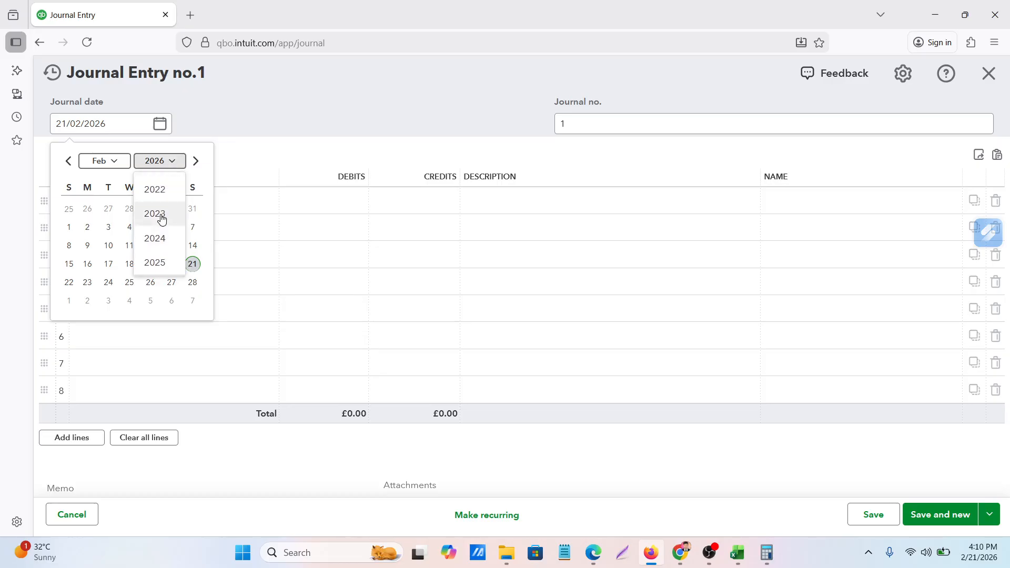
{"action": "left_click", "coordinate": [162, 219]}
{"action": "left_click", "coordinate": [112, 161]}
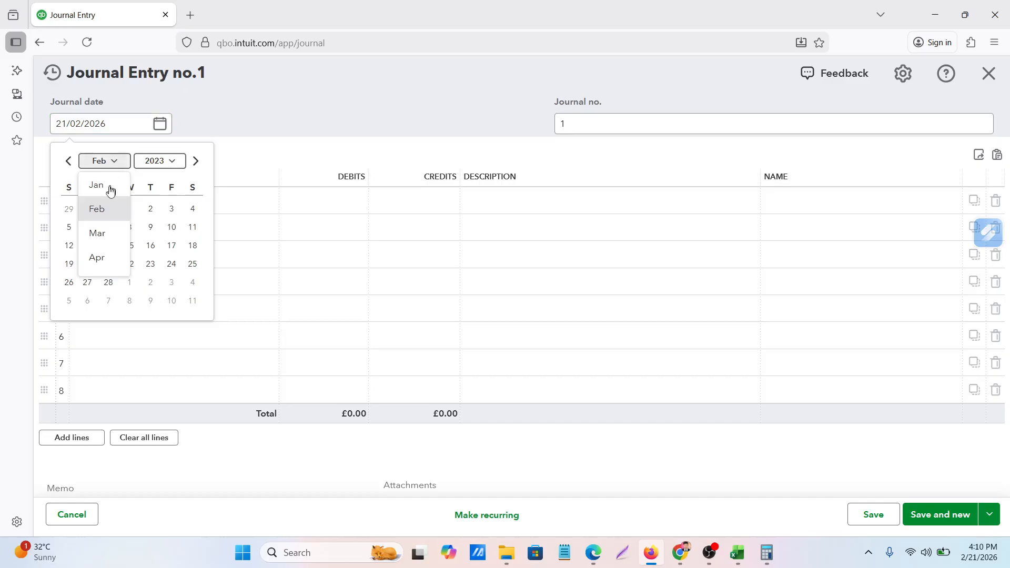
{"action": "left_click", "coordinate": [111, 189]}
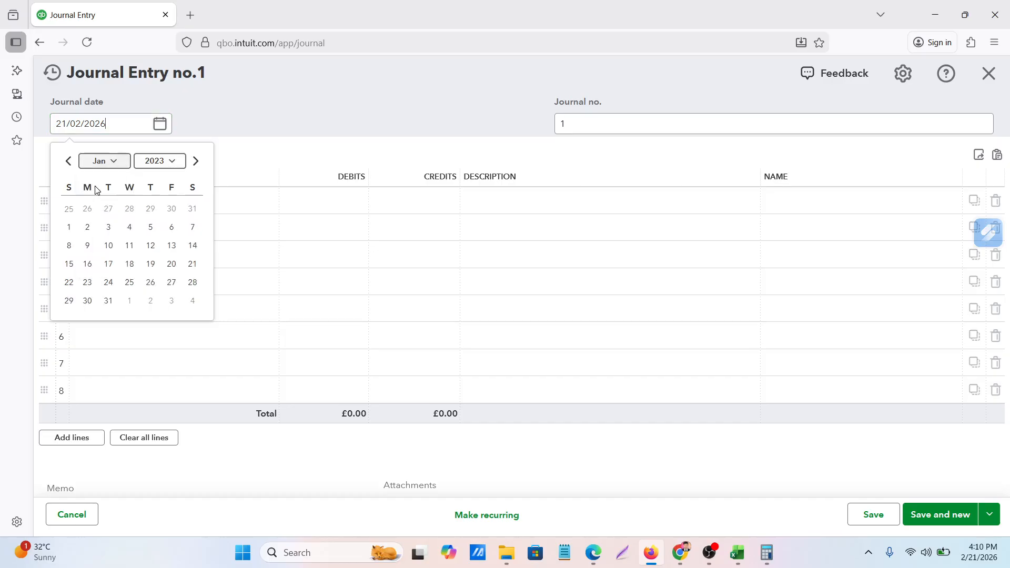
{"action": "left_click", "coordinate": [71, 230]}
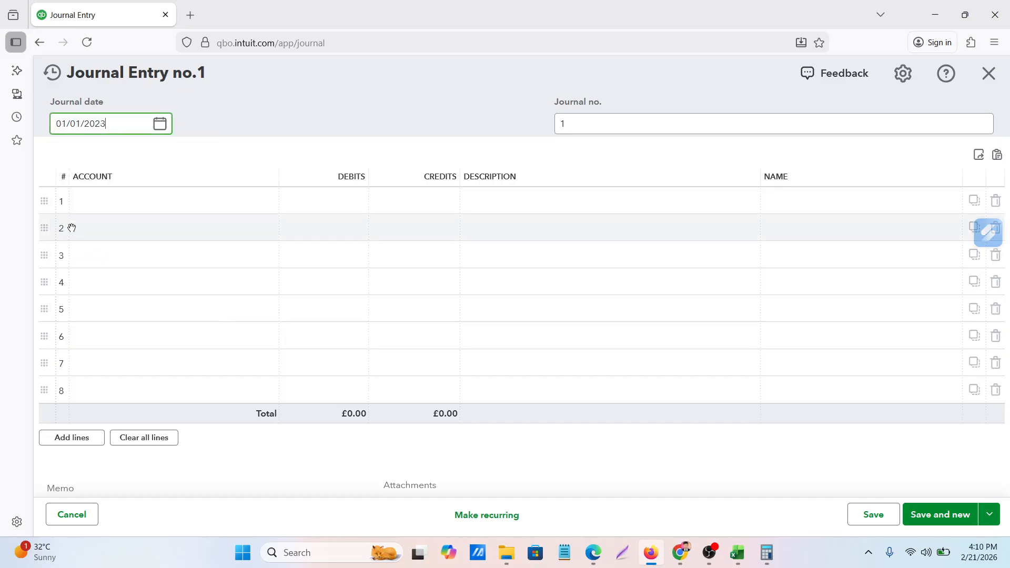
Assign Prosperity Bank Checking account to the journal entry's first line and Retained Earnings to its second line
{"action": "left_click", "coordinate": [161, 198]}
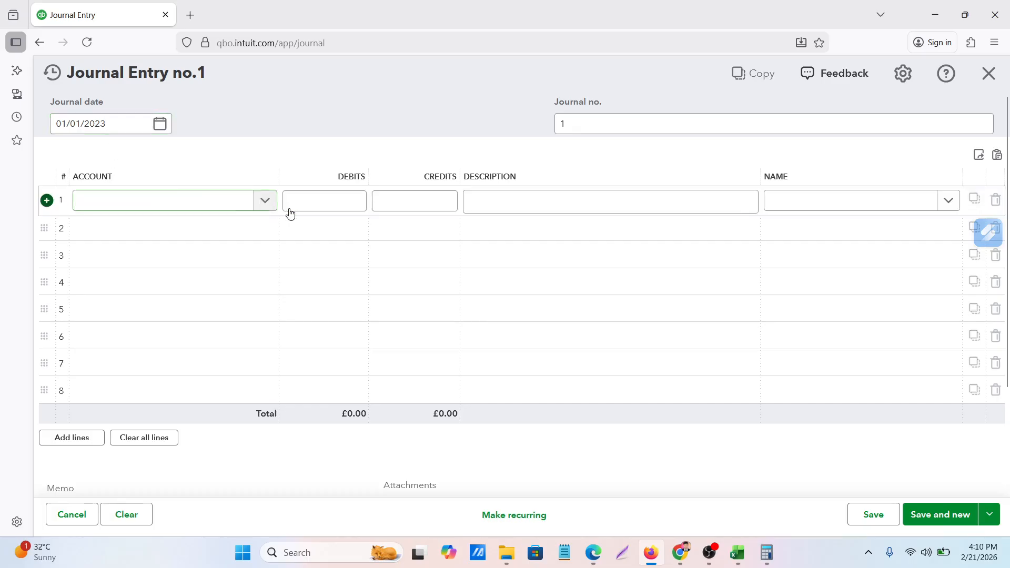
{"action": "left_click", "coordinate": [235, 201]}
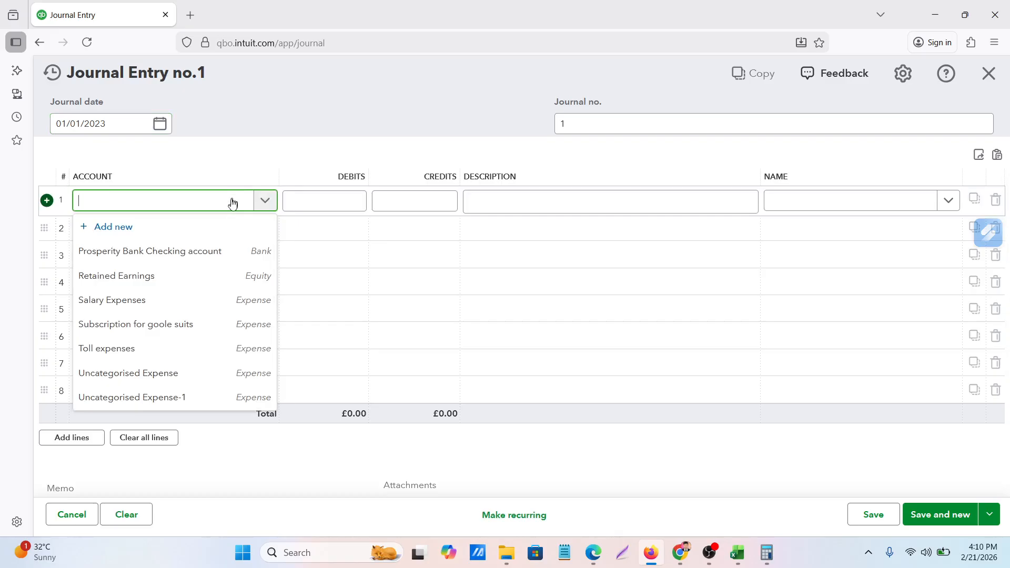
{"action": "left_click", "coordinate": [166, 253]}
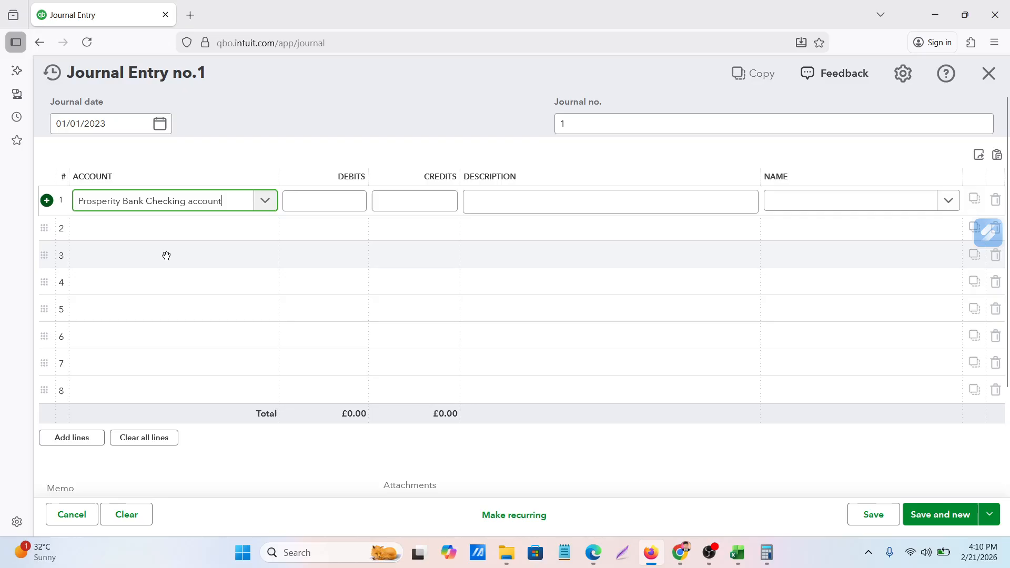
{"action": "left_click", "coordinate": [150, 230]}
{"action": "left_click", "coordinate": [151, 232]}
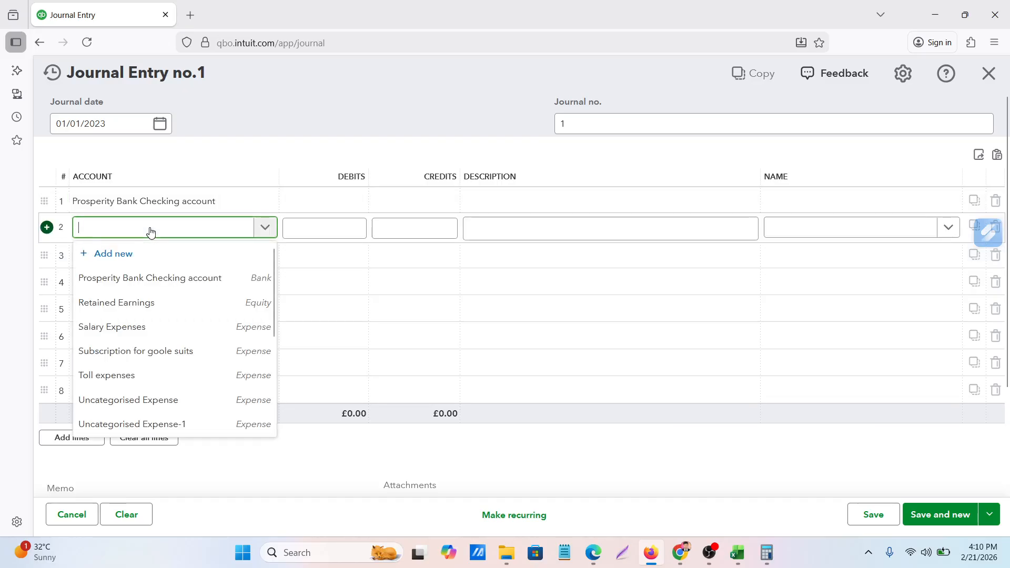
{"action": "scroll", "coordinate": [166, 330], "scroll_direction": "down", "scroll_amount": 5}
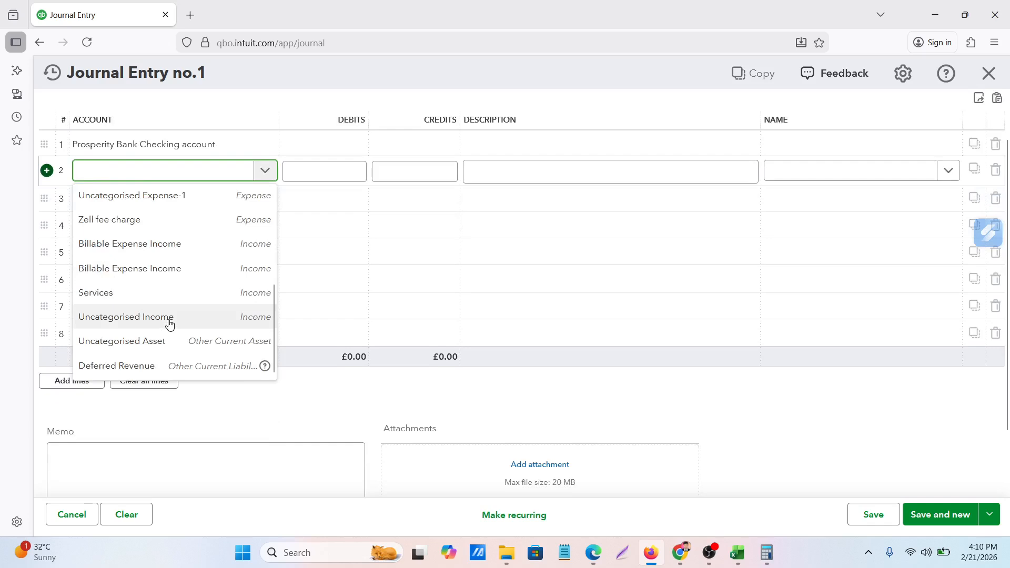
{"action": "scroll", "coordinate": [168, 321], "scroll_direction": "up", "scroll_amount": 3}
{"action": "scroll", "coordinate": [169, 317], "scroll_direction": "up", "scroll_amount": 3}
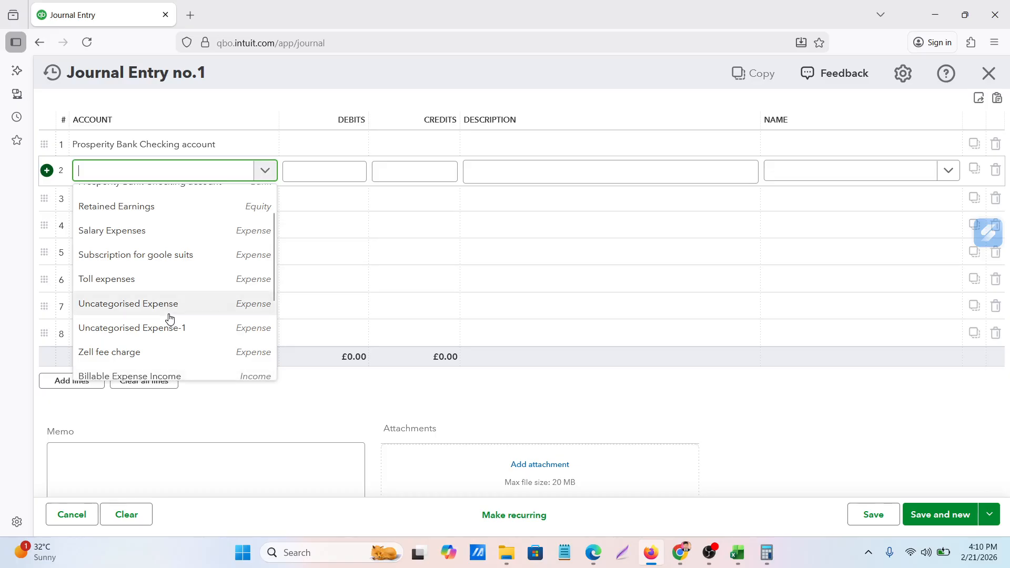
{"action": "scroll", "coordinate": [170, 317], "scroll_direction": "down", "scroll_amount": 5}
{"action": "scroll", "coordinate": [169, 317], "scroll_direction": "up", "scroll_amount": 5}
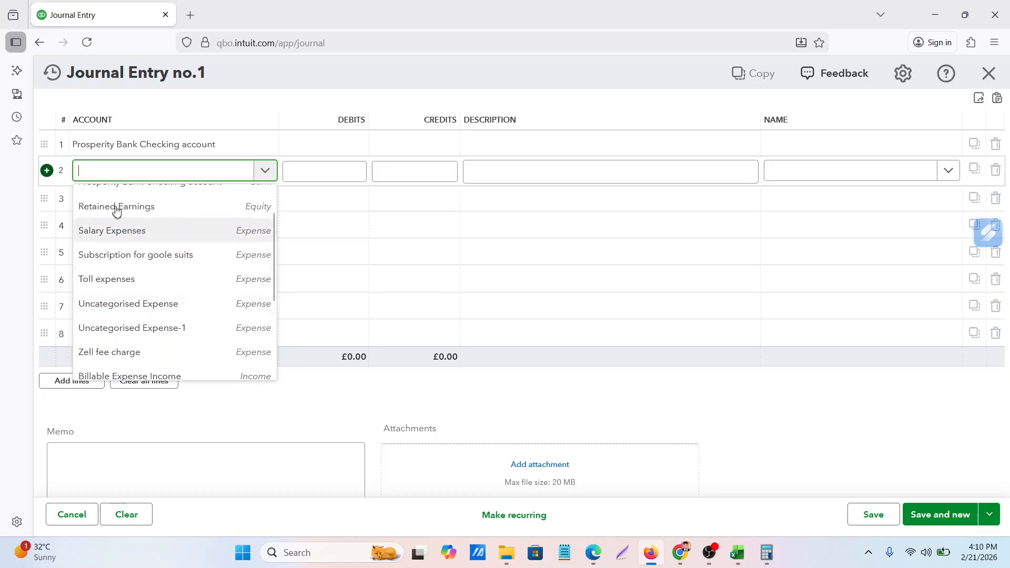
{"action": "scroll", "coordinate": [131, 235], "scroll_direction": "up", "scroll_amount": 2}
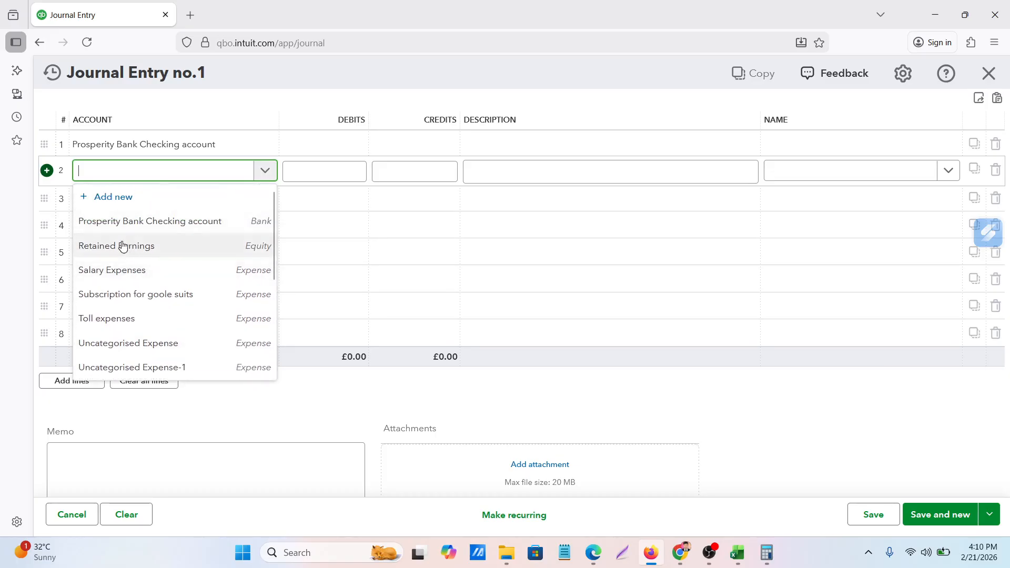
{"action": "left_click", "coordinate": [122, 244]}
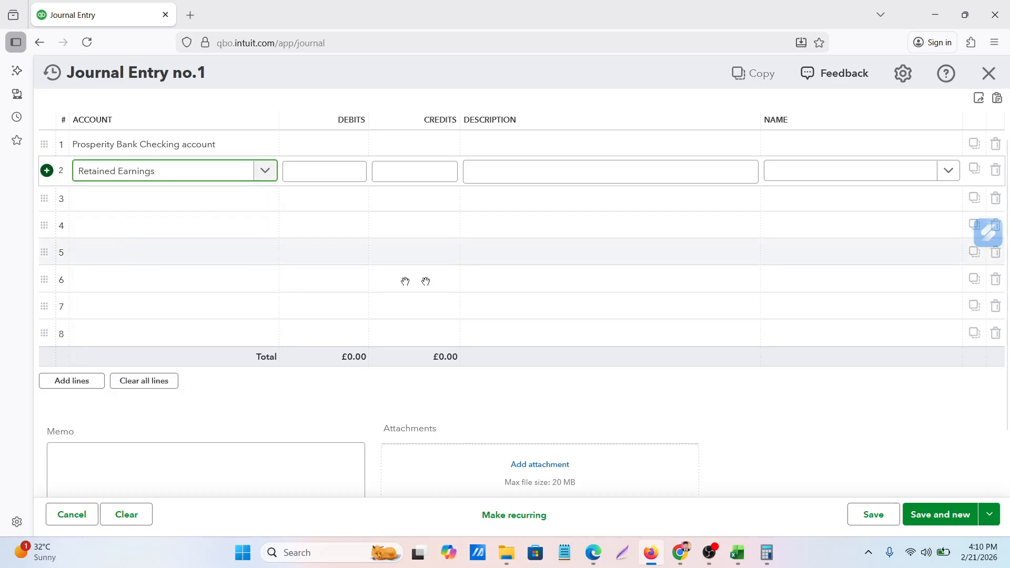
{"action": "scroll", "coordinate": [421, 276], "scroll_direction": "up", "scroll_amount": 1}
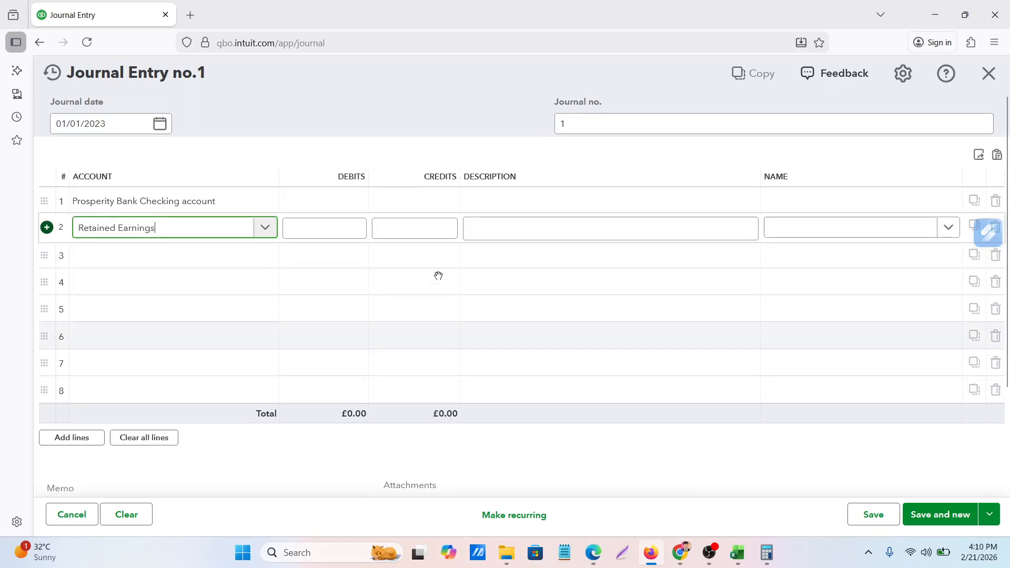
Enter the statement's beginning balance of 905.49 as a debit to Prosperity Bank Checking account and a credit to Retained Earnings
{"action": "left_click", "coordinate": [334, 204]}
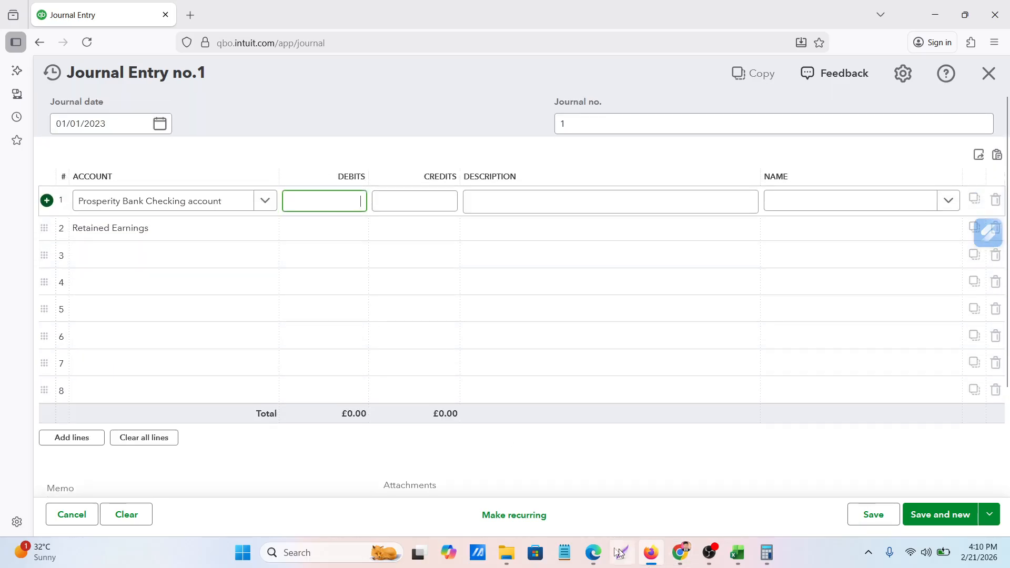
{"action": "left_click", "coordinate": [598, 557]}
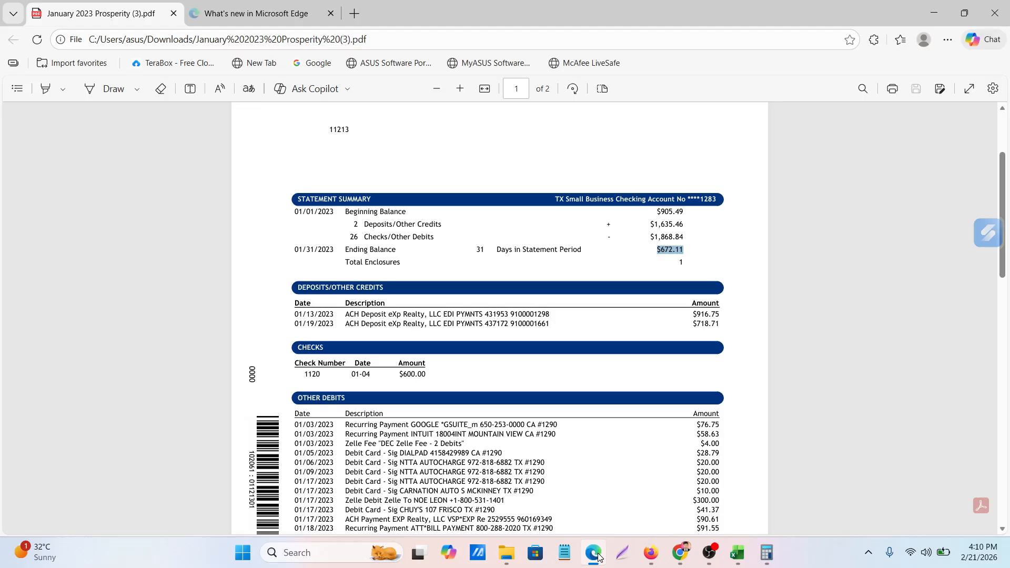
{"action": "left_click", "coordinate": [599, 557]}
{"action": "type", "text": "9"}
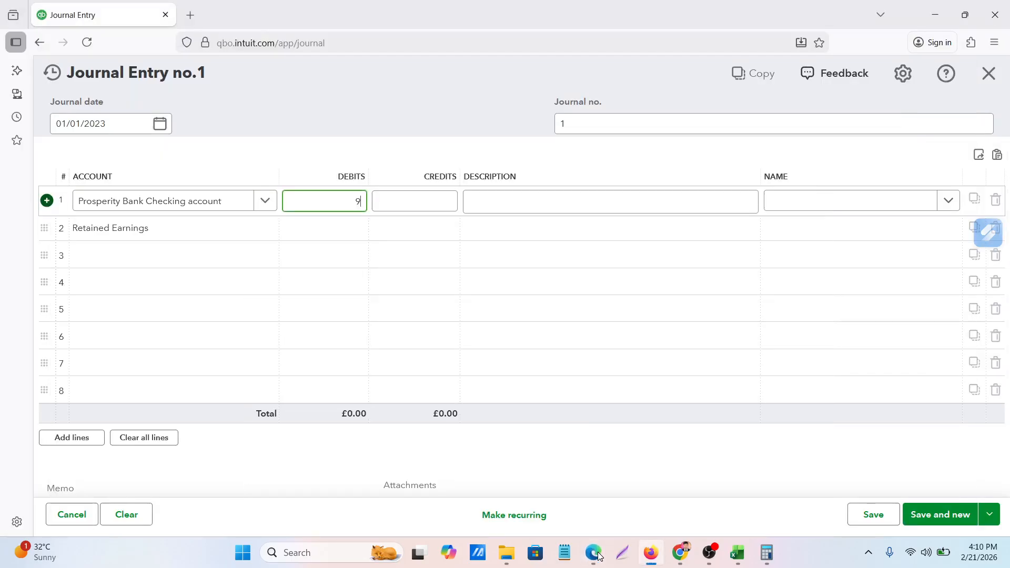
{"action": "type", "text": "05.49"}
{"action": "left_click", "coordinate": [439, 233]}
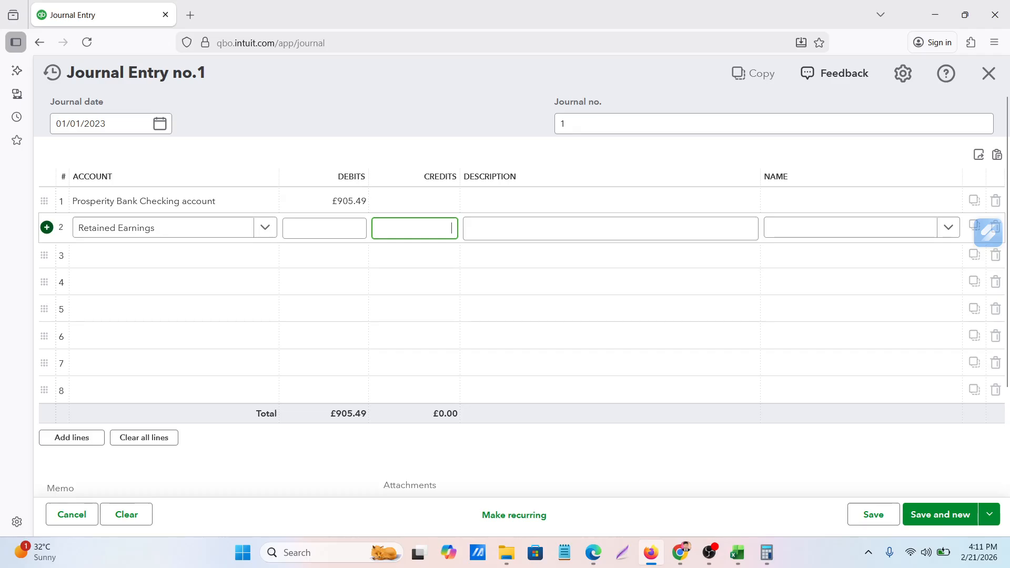
{"action": "type", "text": "905.49"}
{"action": "left_click", "coordinate": [498, 275]}
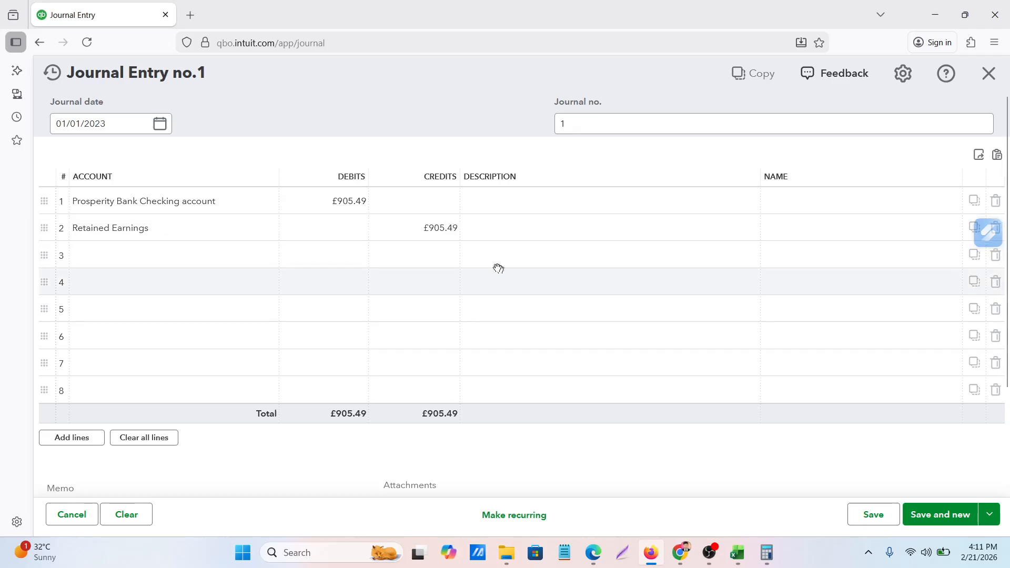
{"action": "left_click", "coordinate": [154, 232]}
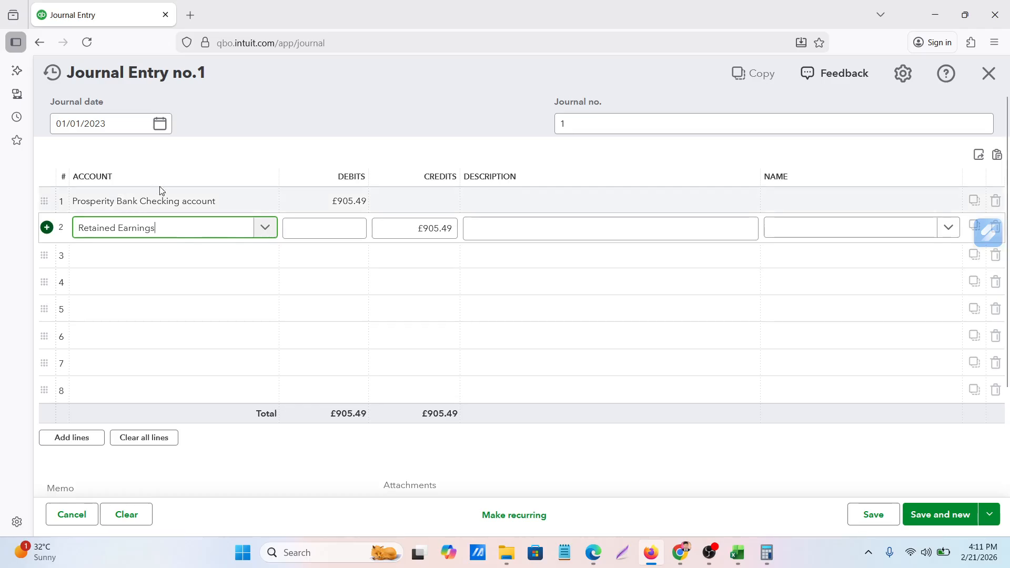
Save the opening balance journal entry and close the blank follow-on entry to return to the account history
{"action": "left_click", "coordinate": [939, 522]}
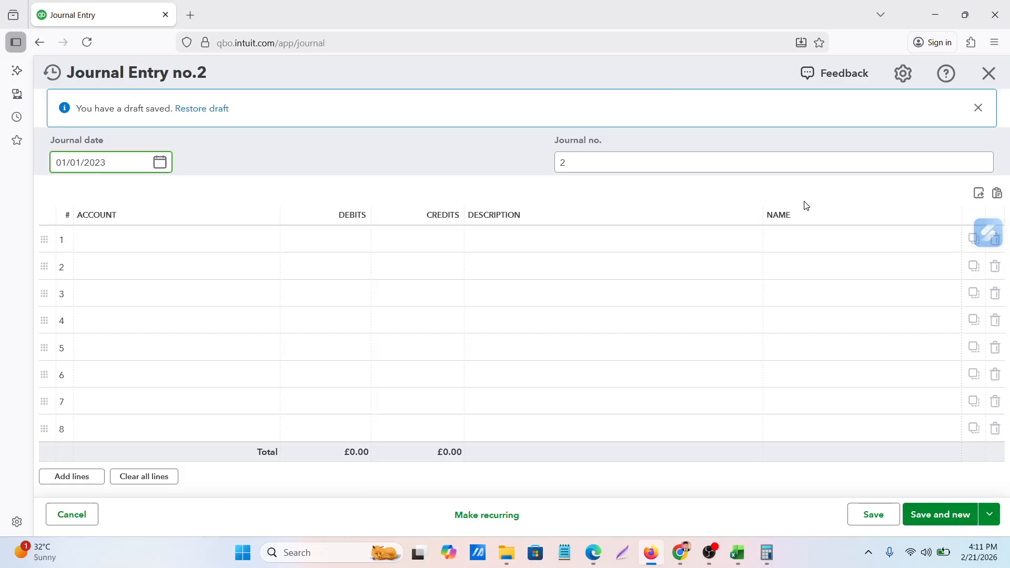
{"action": "left_click", "coordinate": [978, 108]}
{"action": "left_click", "coordinate": [989, 74]}
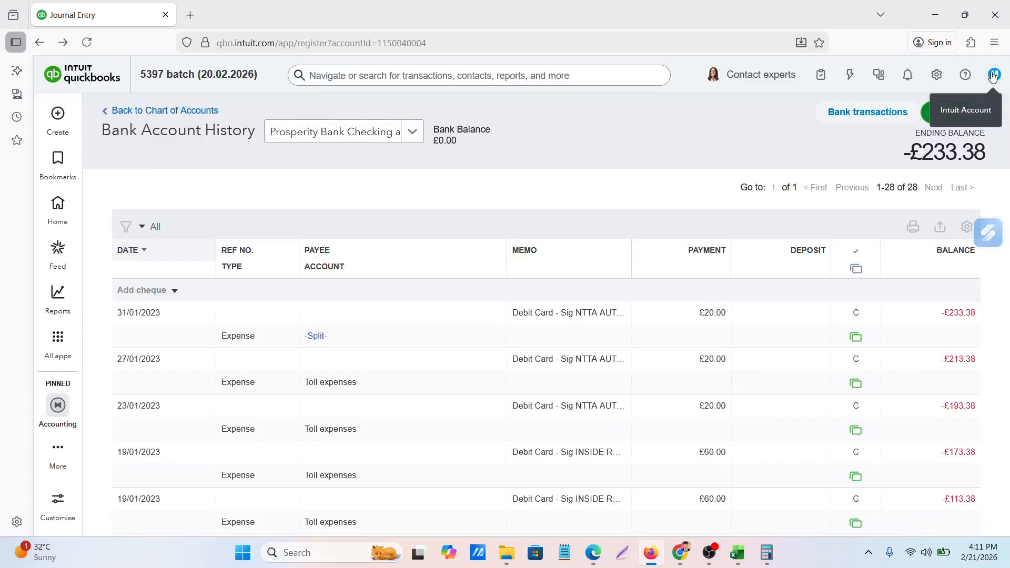
Mark the 01/01/2023 opening balance journal entry as cleared (C) in the account history and save it
{"action": "scroll", "coordinate": [421, 381], "scroll_direction": "down", "scroll_amount": 10}
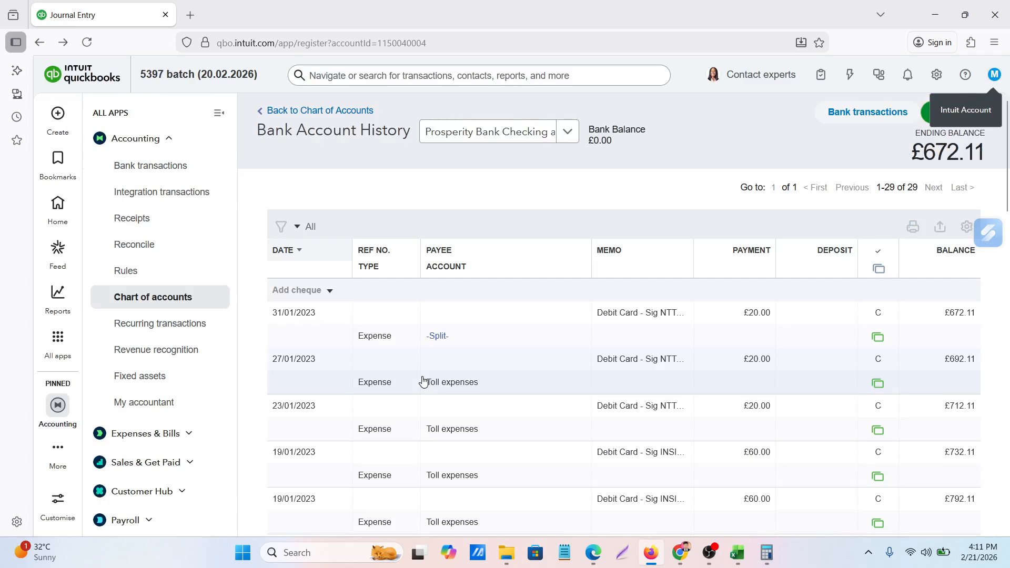
{"action": "scroll", "coordinate": [424, 381], "scroll_direction": "down", "scroll_amount": 10}
{"action": "scroll", "coordinate": [424, 381], "scroll_direction": "down", "scroll_amount": 15}
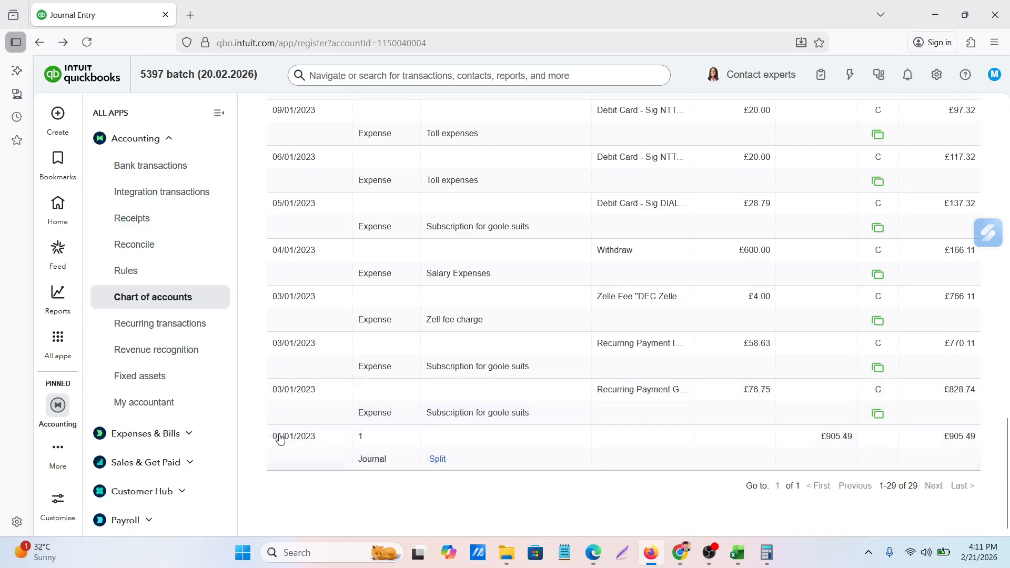
{"action": "left_click", "coordinate": [877, 440]}
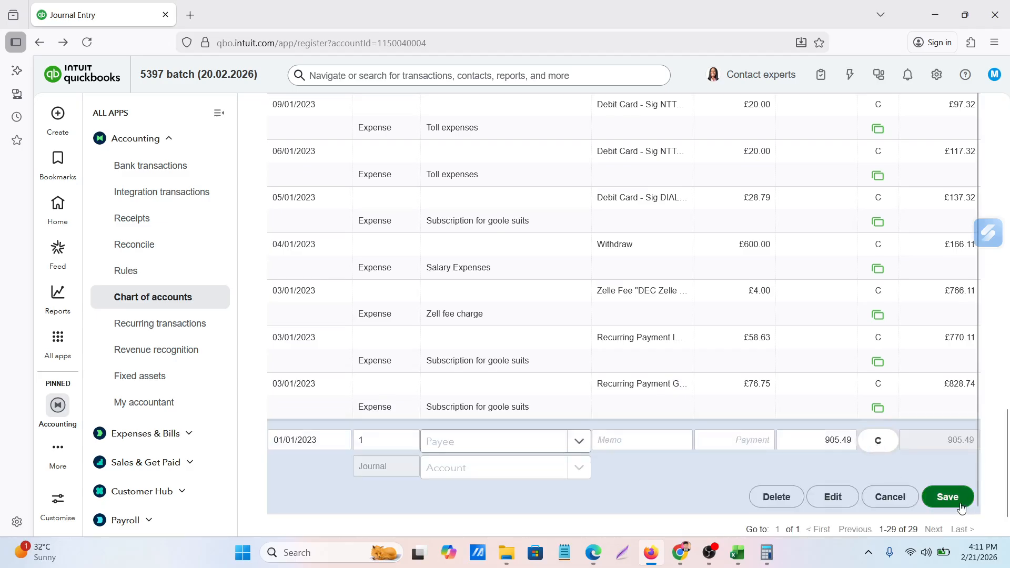
{"action": "left_click", "coordinate": [944, 498]}
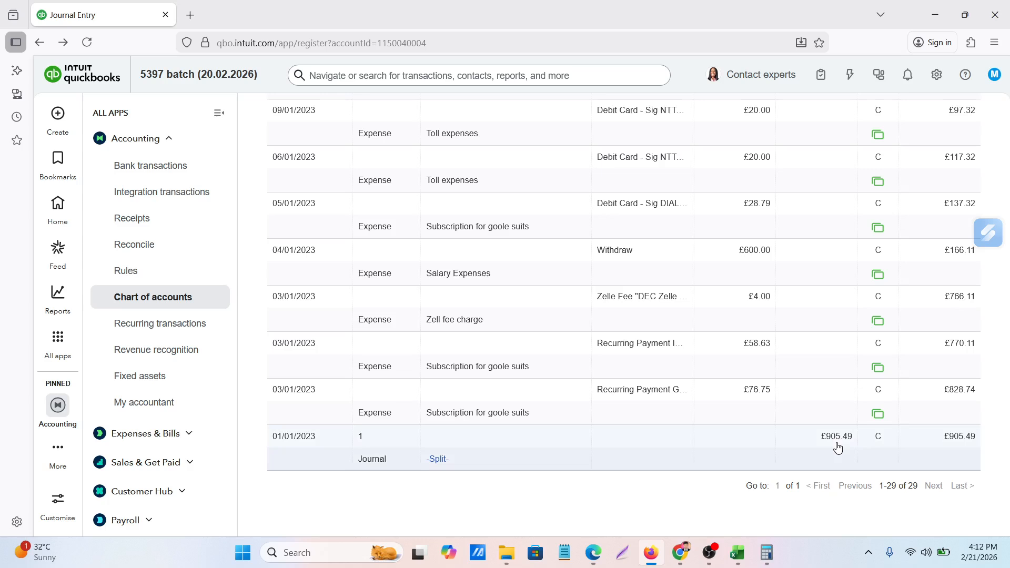
Compare the account history's ending balance with the January 2023 Prosperity statement PDF and check the opening journal row
{"action": "scroll", "coordinate": [752, 316], "scroll_direction": "up", "scroll_amount": 20}
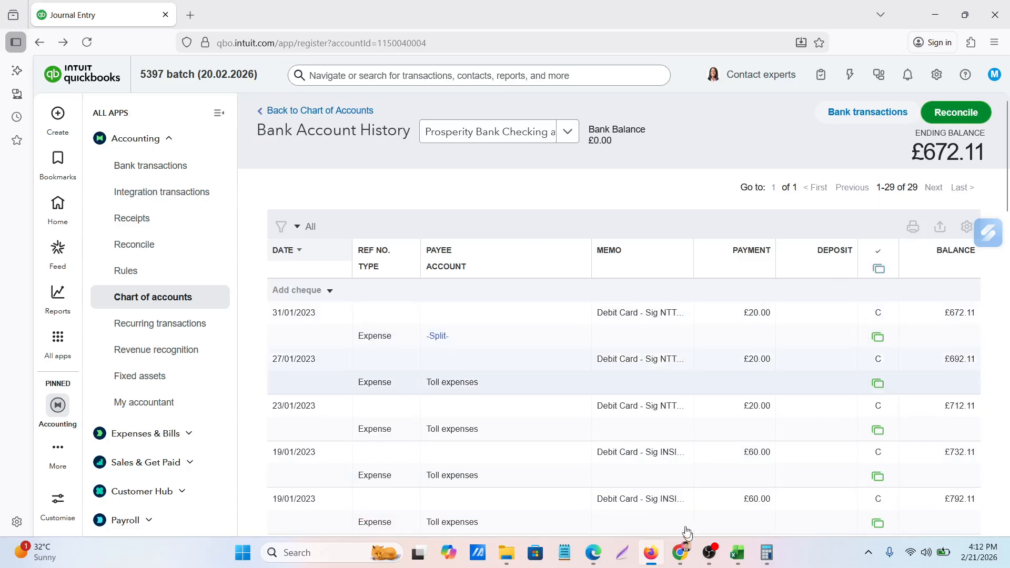
{"action": "left_click", "coordinate": [593, 553]}
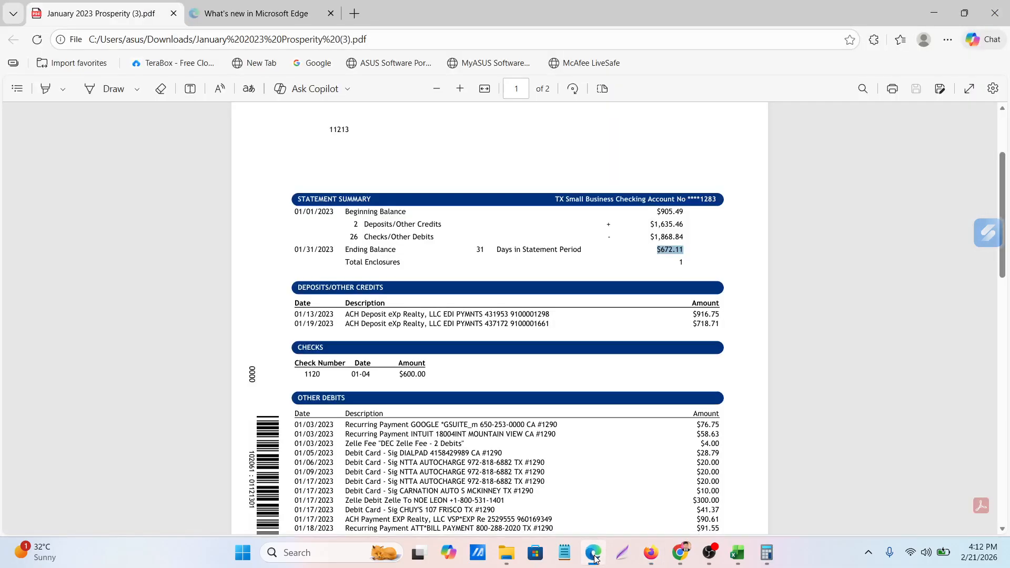
{"action": "left_click", "coordinate": [593, 553]}
{"action": "scroll", "coordinate": [628, 405], "scroll_direction": "down", "scroll_amount": 10}
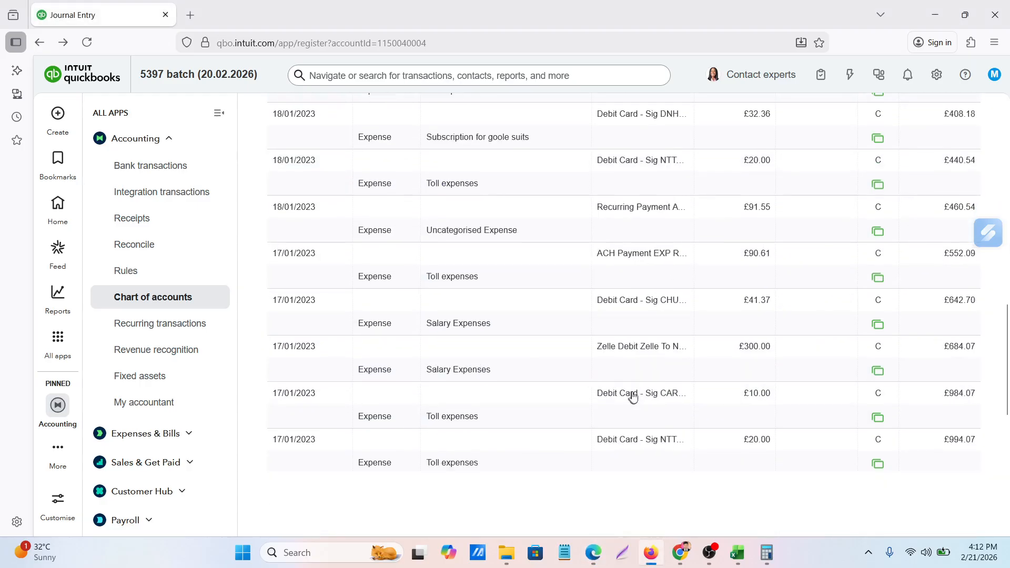
{"action": "scroll", "coordinate": [633, 397], "scroll_direction": "down", "scroll_amount": 8}
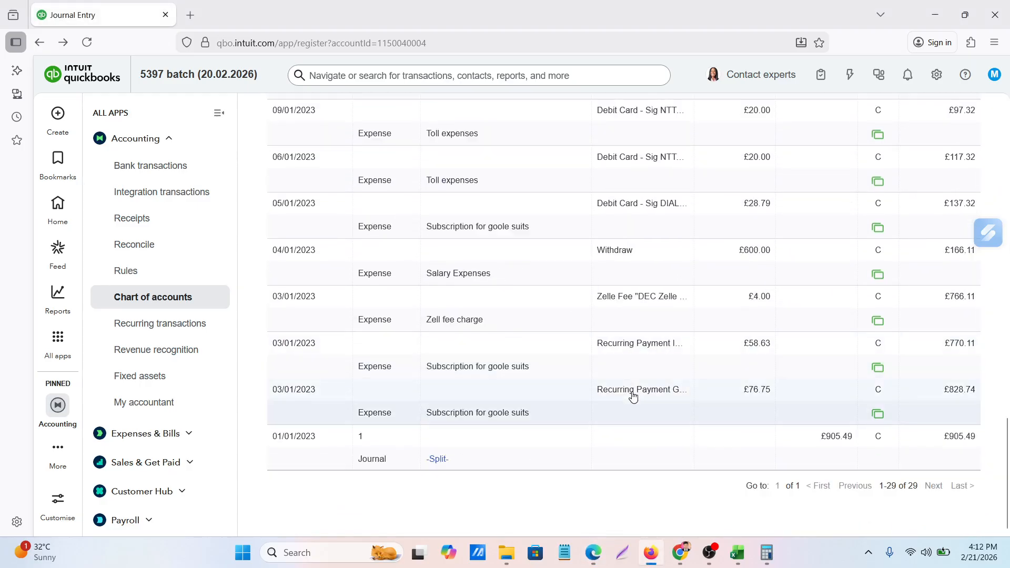
{"action": "left_click", "coordinate": [432, 463]}
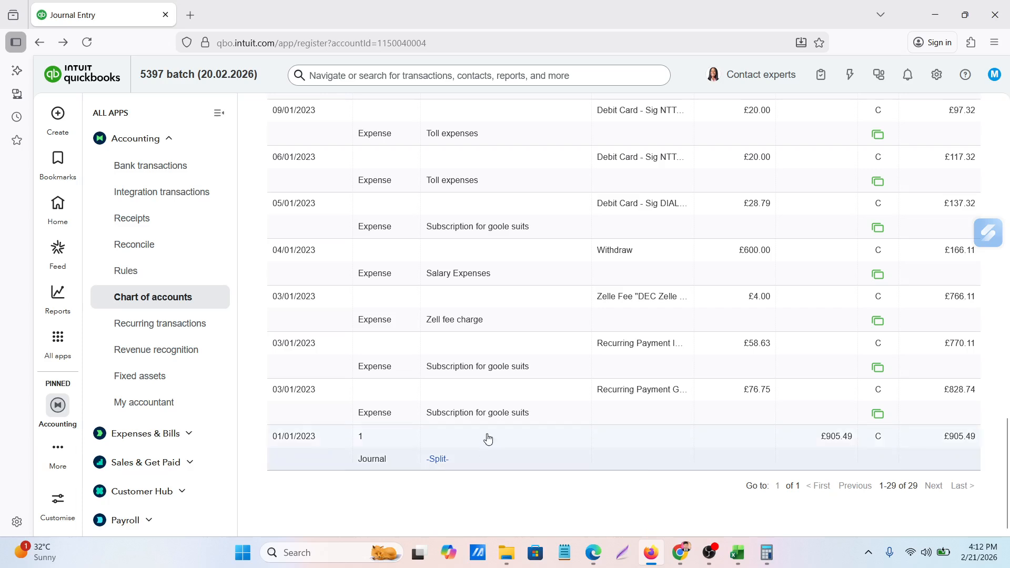
{"action": "scroll", "coordinate": [829, 375], "scroll_direction": "up", "scroll_amount": 10}
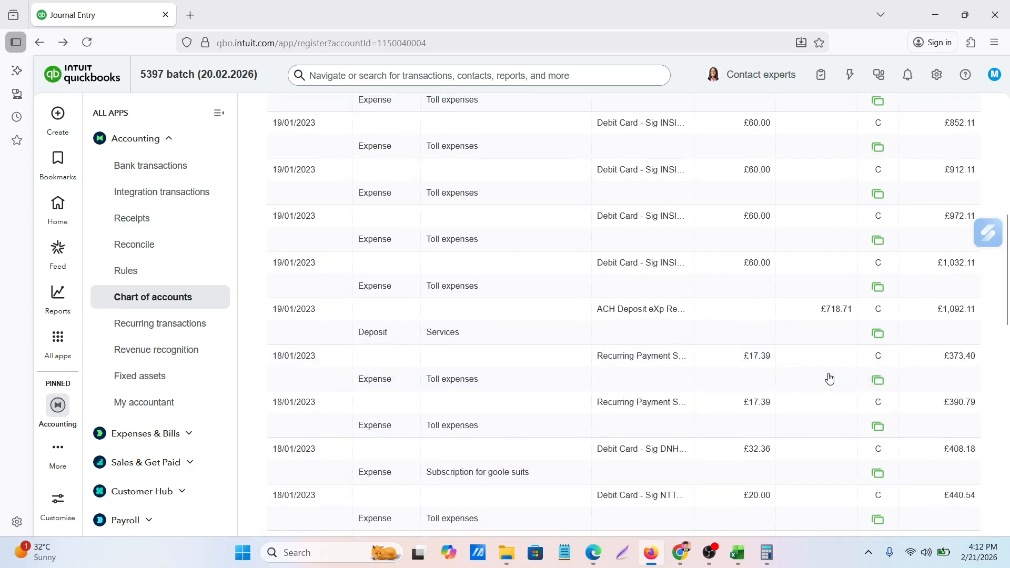
{"action": "scroll", "coordinate": [830, 378], "scroll_direction": "up", "scroll_amount": 8}
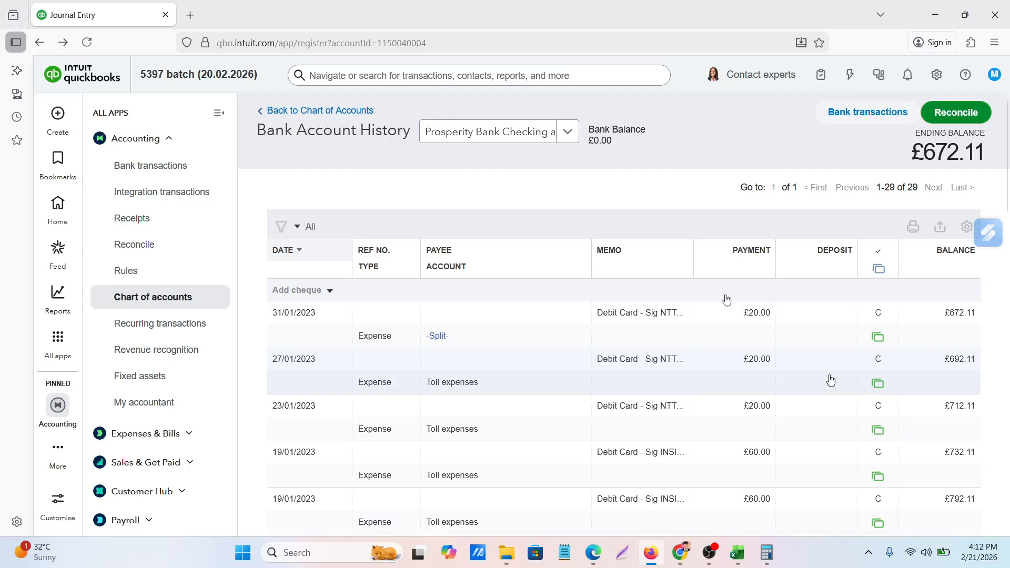
Collapse the side navigation and review the transactions, cleared marks and running balances in the Prosperity Bank Checking history
{"action": "left_click", "coordinate": [222, 119]}
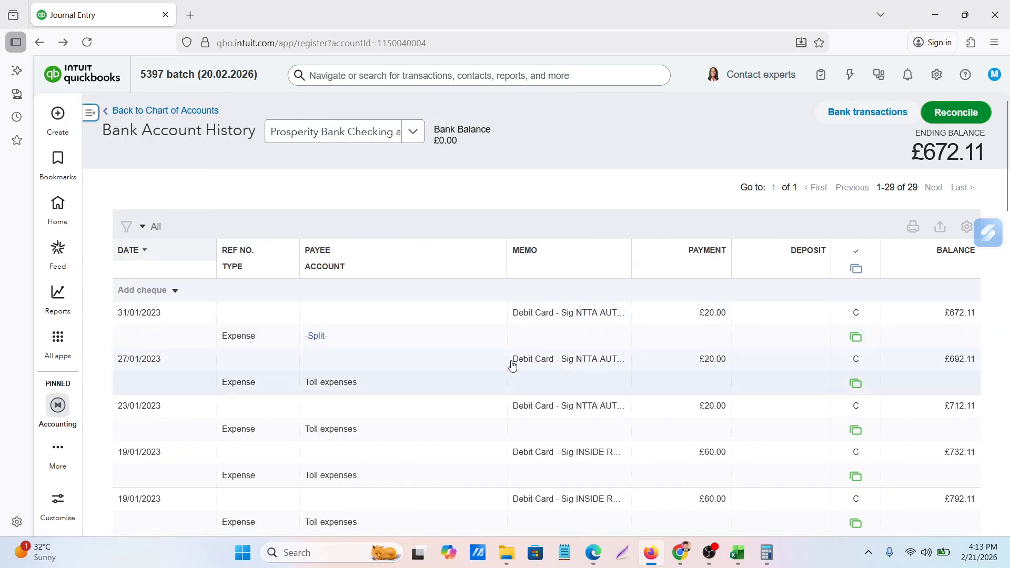
{"action": "scroll", "coordinate": [505, 368], "scroll_direction": "down", "scroll_amount": 10}
{"action": "scroll", "coordinate": [507, 379], "scroll_direction": "up", "scroll_amount": 10}
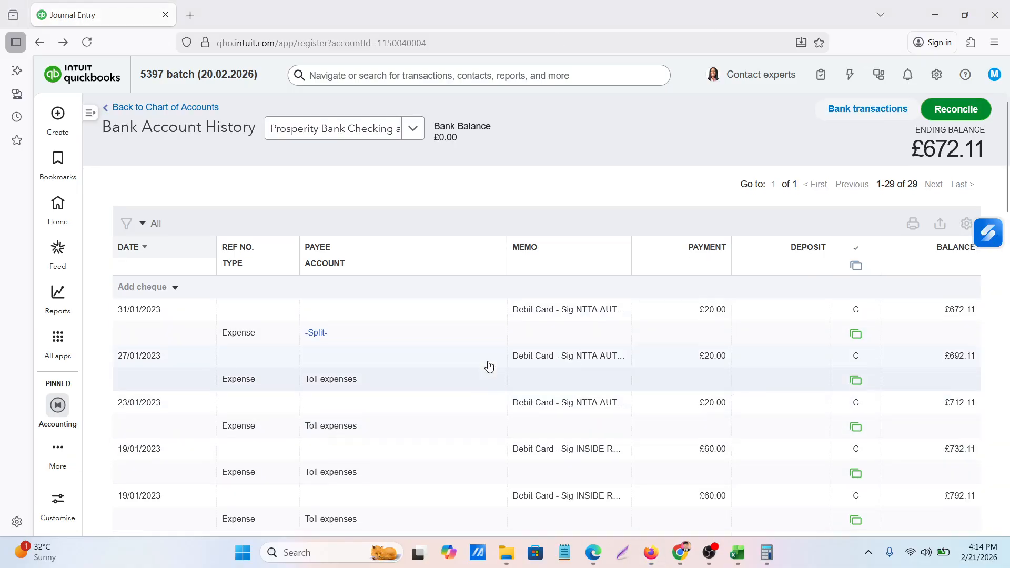
{"action": "scroll", "coordinate": [487, 365], "scroll_direction": "down", "scroll_amount": 5}
{"action": "scroll", "coordinate": [488, 364], "scroll_direction": "up", "scroll_amount": 5}
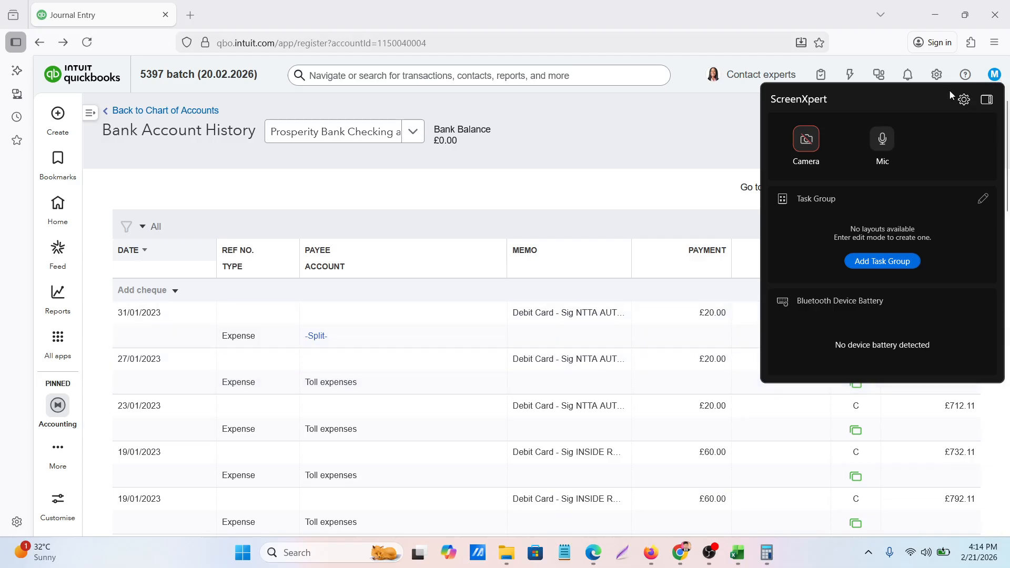
{"action": "left_click", "coordinate": [609, 140]}
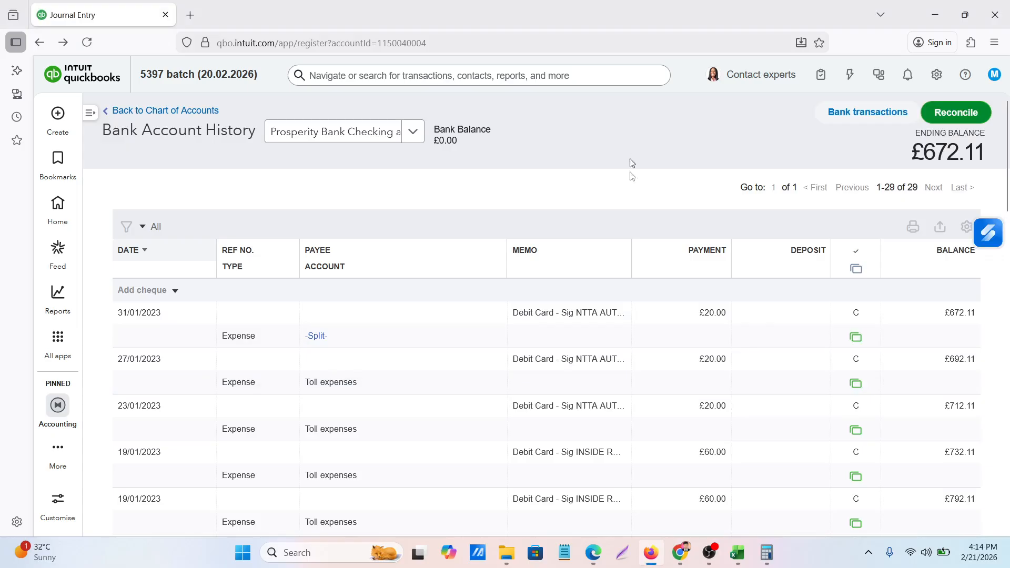
{"action": "scroll", "coordinate": [542, 376], "scroll_direction": "down", "scroll_amount": 10}
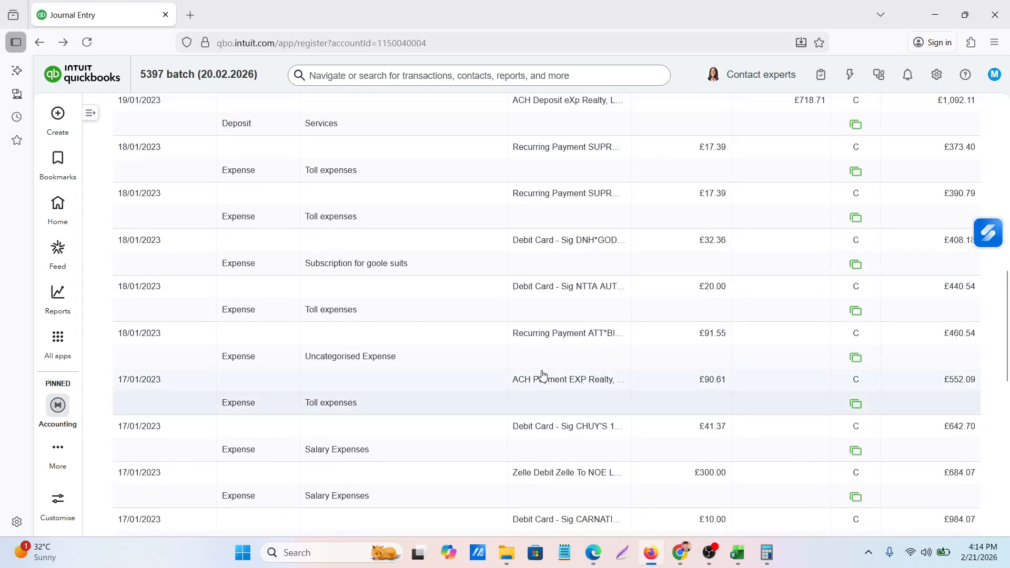
{"action": "scroll", "coordinate": [543, 375], "scroll_direction": "up", "scroll_amount": 10}
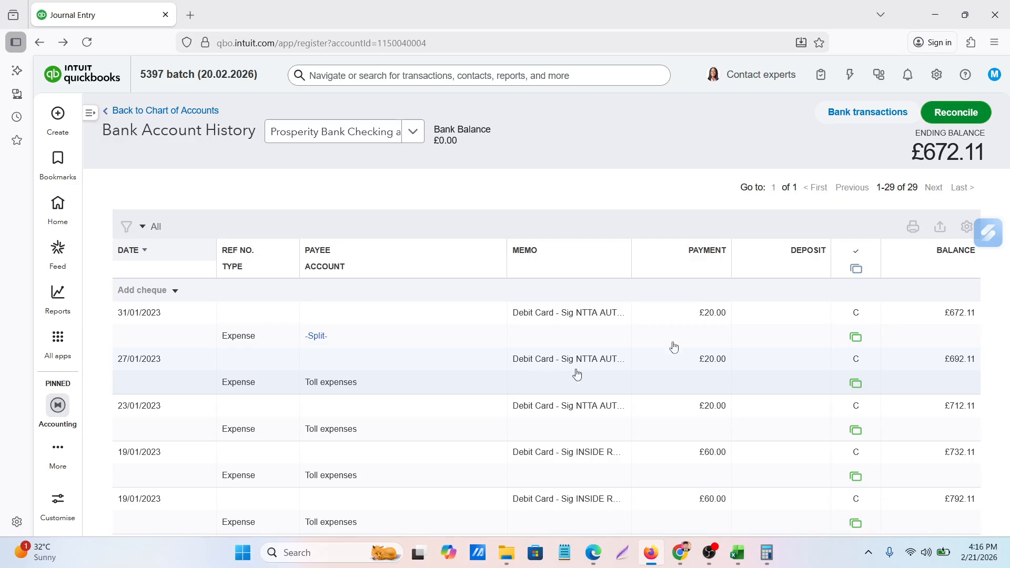
{"action": "scroll", "coordinate": [439, 371], "scroll_direction": "down", "scroll_amount": 2}
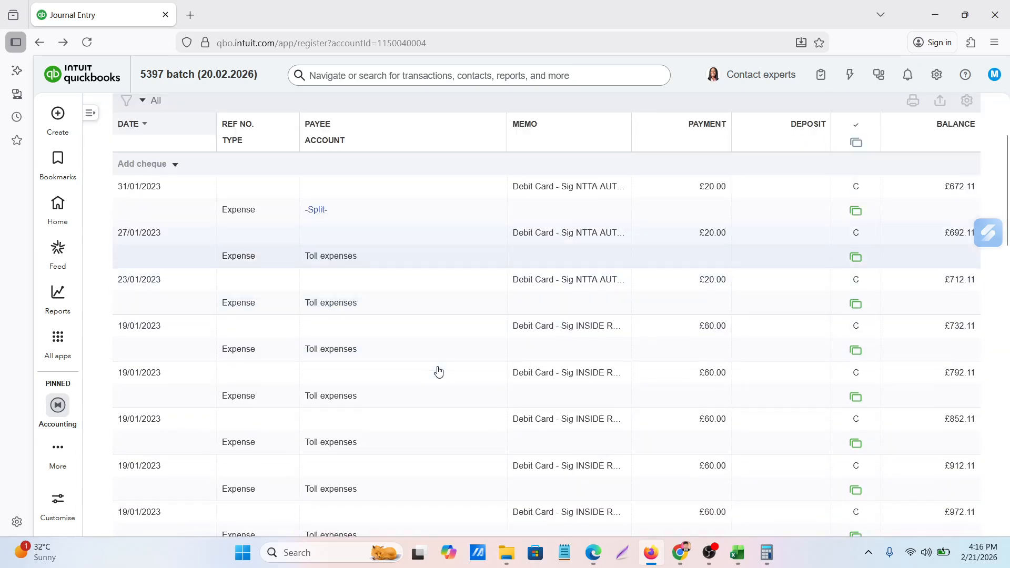
{"action": "scroll", "coordinate": [439, 371], "scroll_direction": "up", "scroll_amount": 2}
{"action": "scroll", "coordinate": [439, 371], "scroll_direction": "down", "scroll_amount": 10}
{"action": "scroll", "coordinate": [439, 372], "scroll_direction": "up", "scroll_amount": 10}
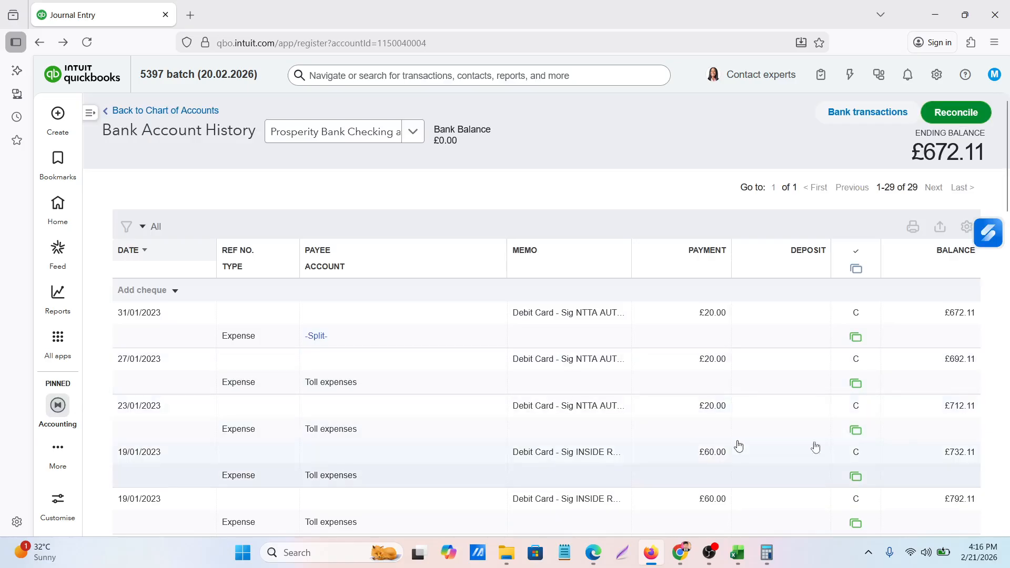
Inspect the cleared status of the 27/01/2023 toll expense and leave the entry without saving changes
{"action": "left_click", "coordinate": [857, 362]}
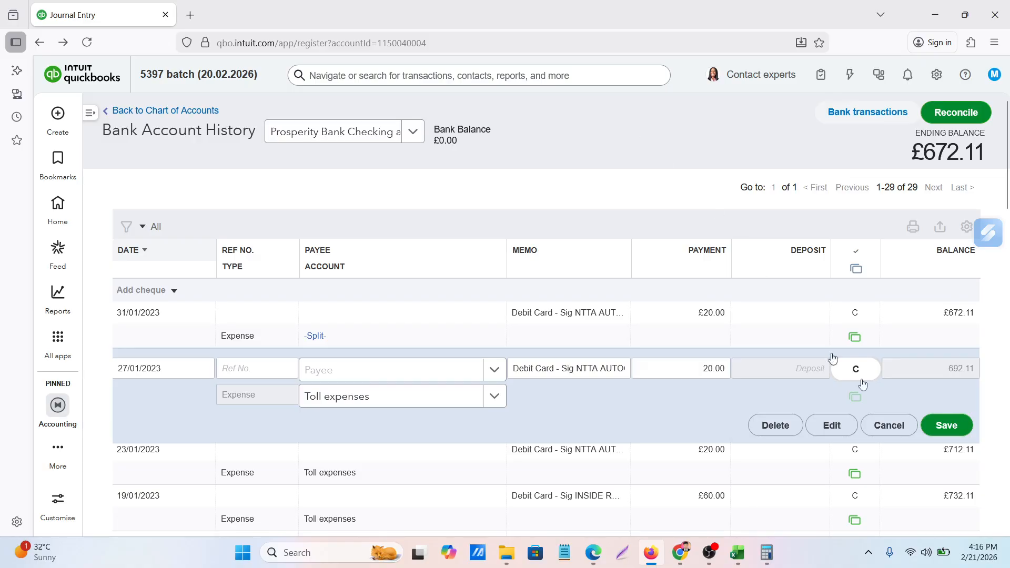
{"action": "left_click", "coordinate": [889, 425]}
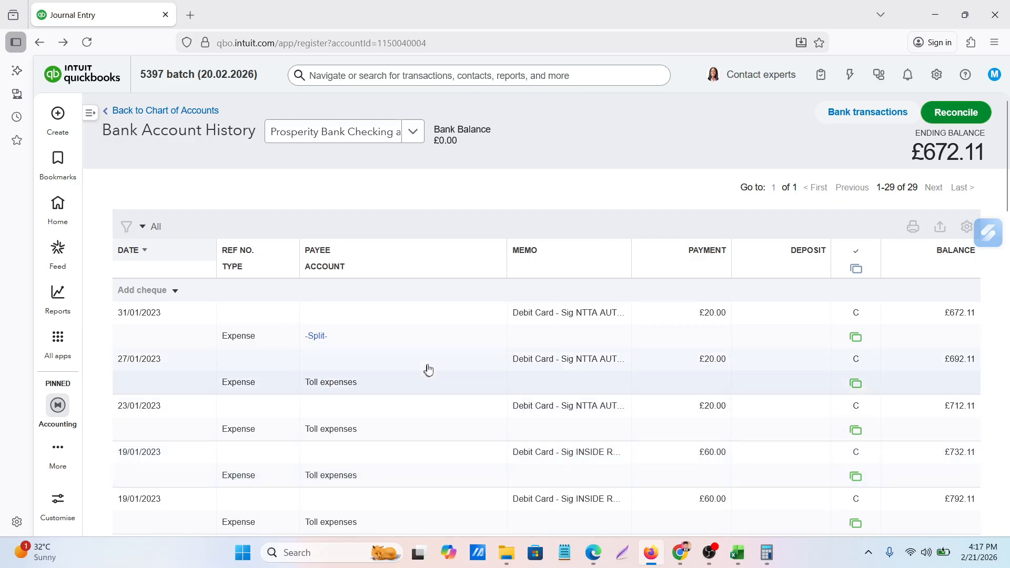
{"action": "scroll", "coordinate": [436, 368], "scroll_direction": "down", "scroll_amount": 5}
{"action": "scroll", "coordinate": [436, 368], "scroll_direction": "up", "scroll_amount": 6}
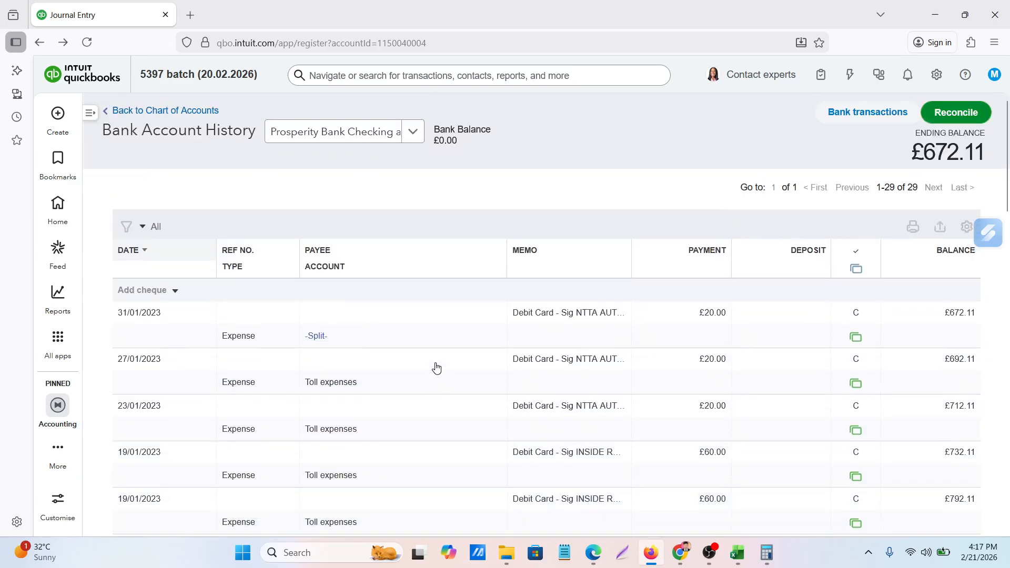
Start the reconciliation setup for Prosperity Bank Checking account and get past the introductory screens
{"action": "left_click", "coordinate": [957, 116]}
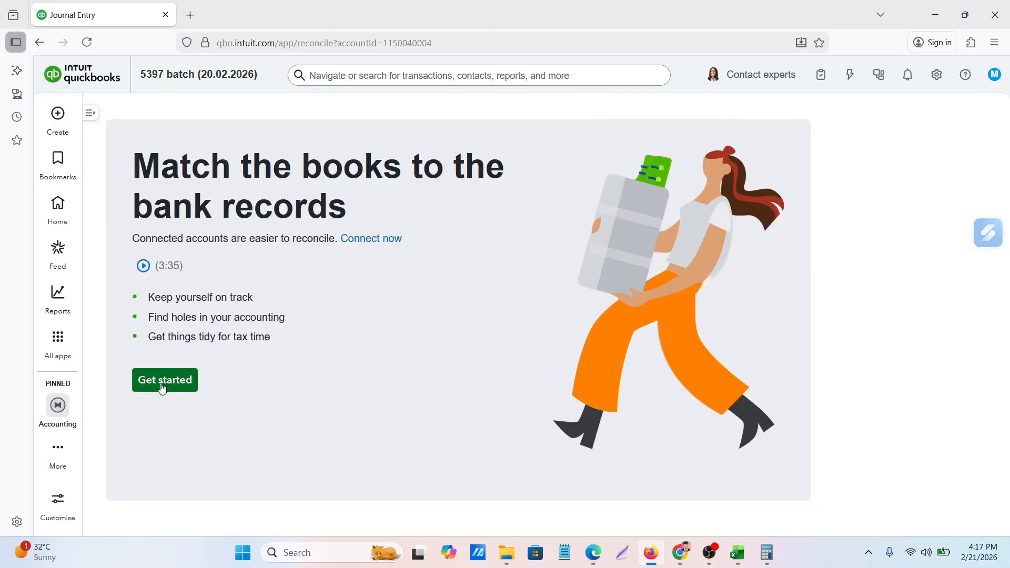
{"action": "left_click", "coordinate": [163, 387]}
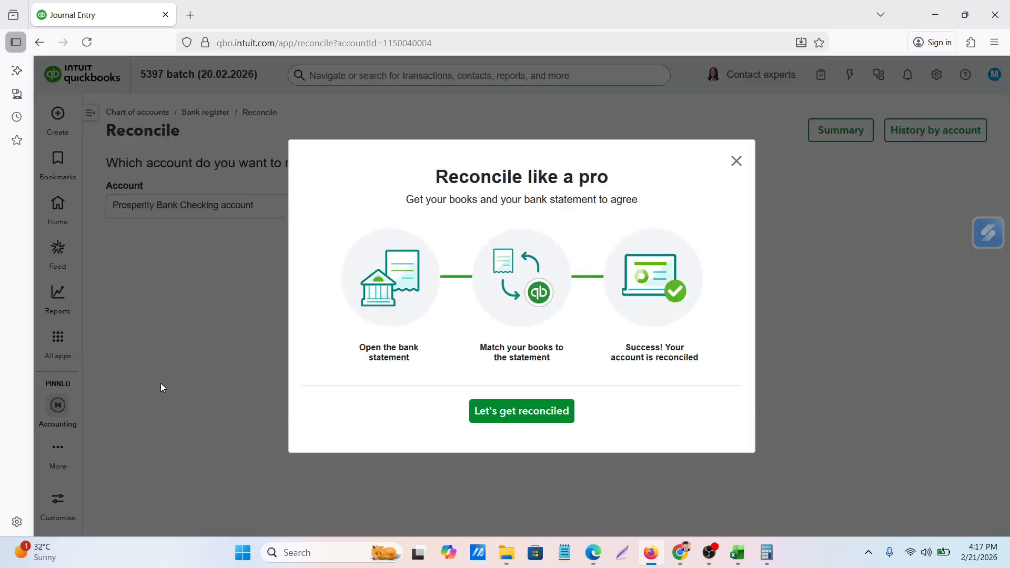
{"action": "left_click", "coordinate": [528, 420]}
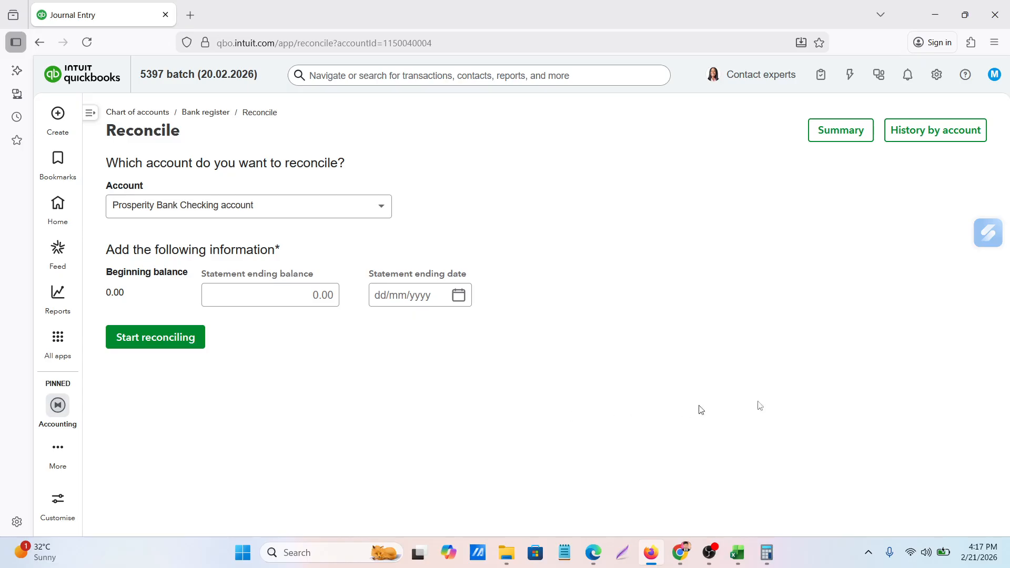
Look up the ending balance on the January 2023 statement PDF and set the statement ending balance to 672.11
{"action": "left_click", "coordinate": [248, 304]}
{"action": "left_click", "coordinate": [250, 290]}
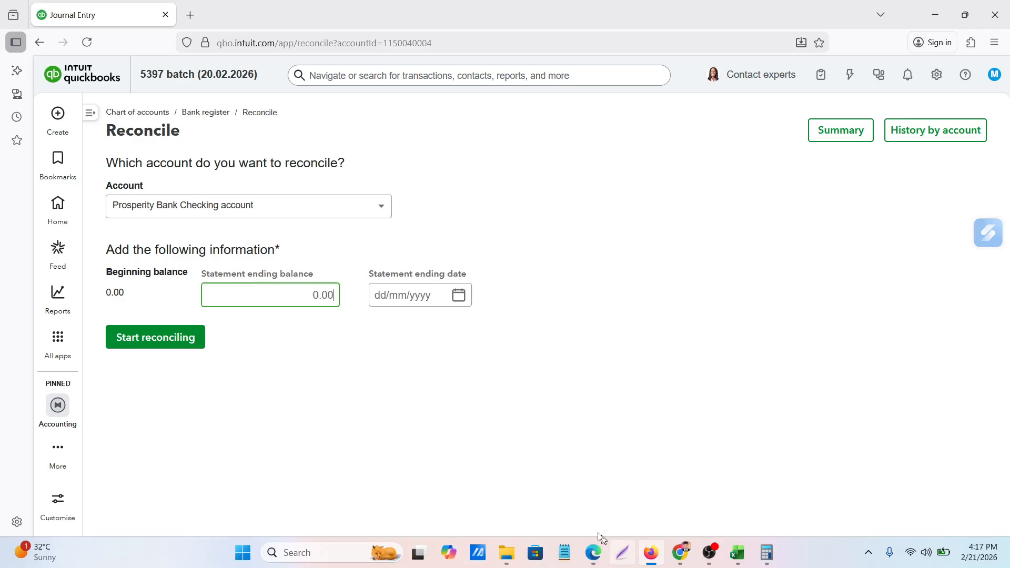
{"action": "left_click", "coordinate": [593, 552]}
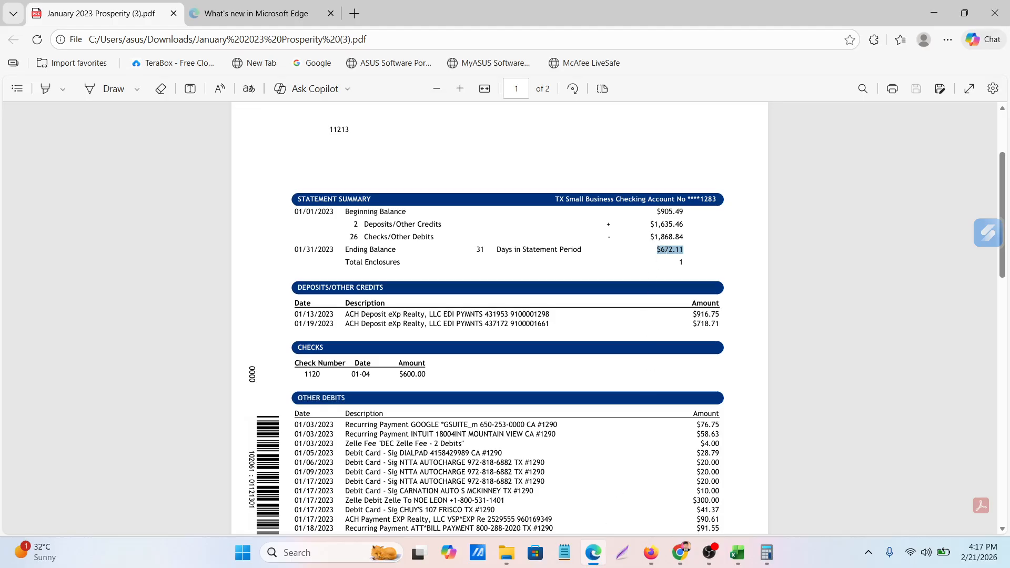
{"action": "left_click", "coordinate": [650, 552]}
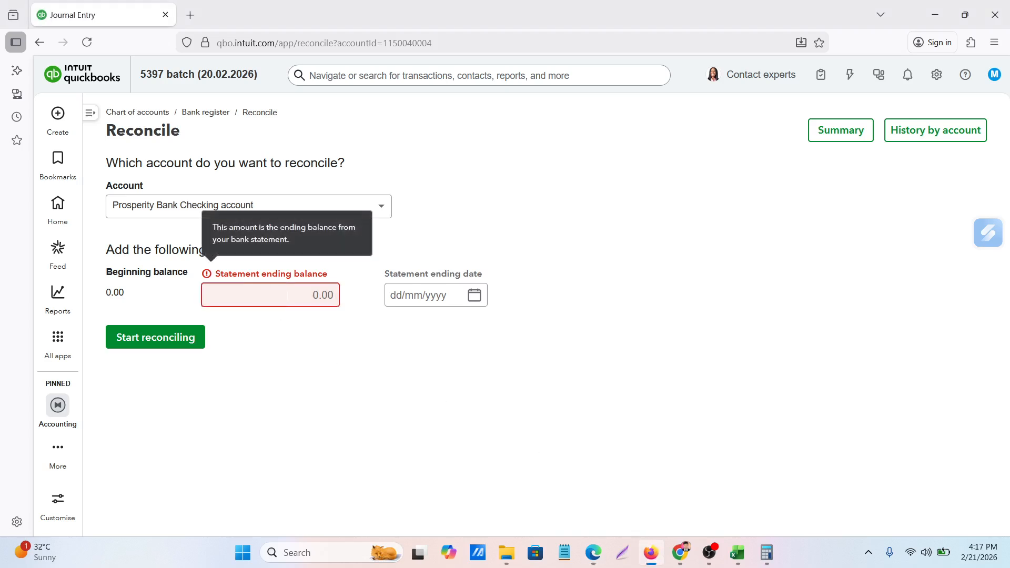
{"action": "type", "text": "$672.11"}
{"action": "left_click", "coordinate": [343, 354]}
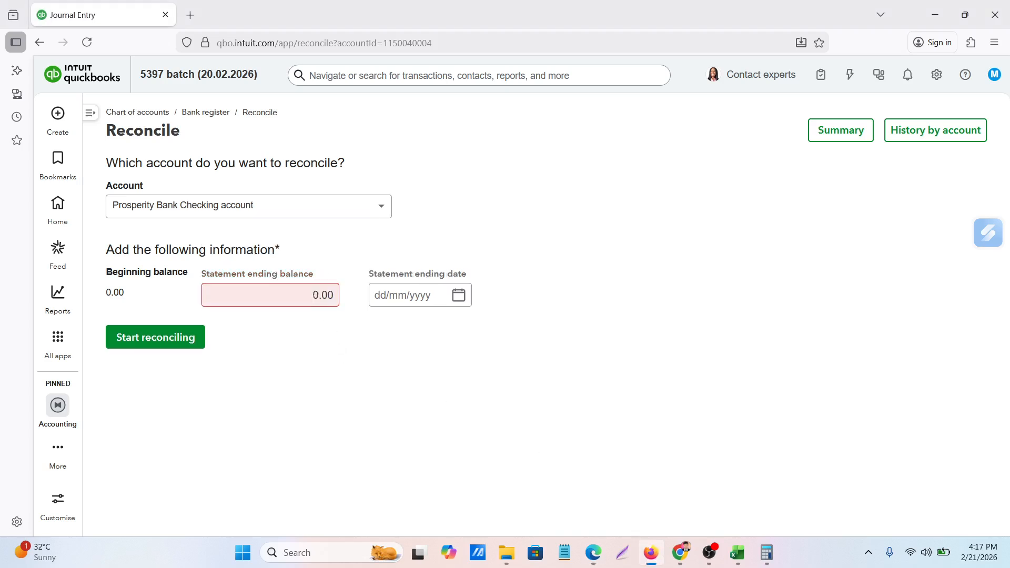
{"action": "left_click", "coordinate": [314, 295]}
{"action": "type", "text": "672.11"}
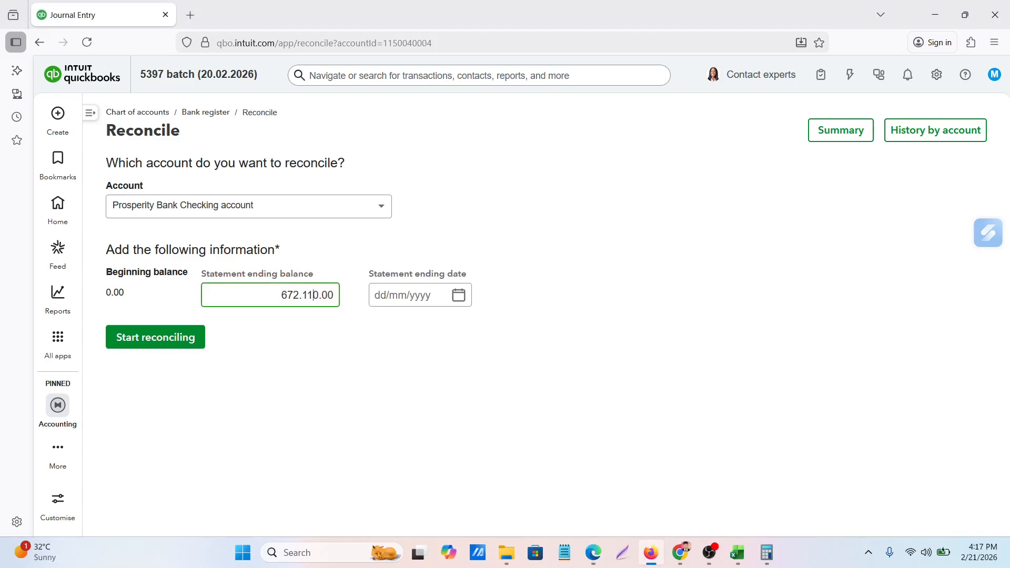
{"action": "key", "text": "Delete"}
{"action": "key", "text": "Delete"}
{"action": "key", "text": "Delete"}
{"action": "key", "text": "Delete"}
{"action": "left_click", "coordinate": [734, 271]}
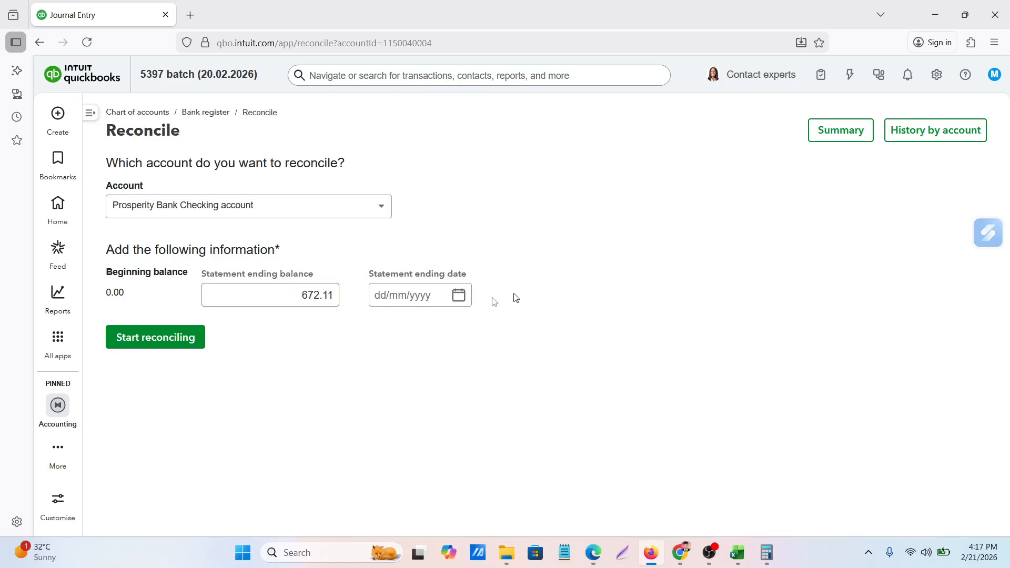
Set the statement ending date to 31/01/2023 for the Prosperity Bank Checking reconciliation
{"action": "left_click", "coordinate": [457, 297]}
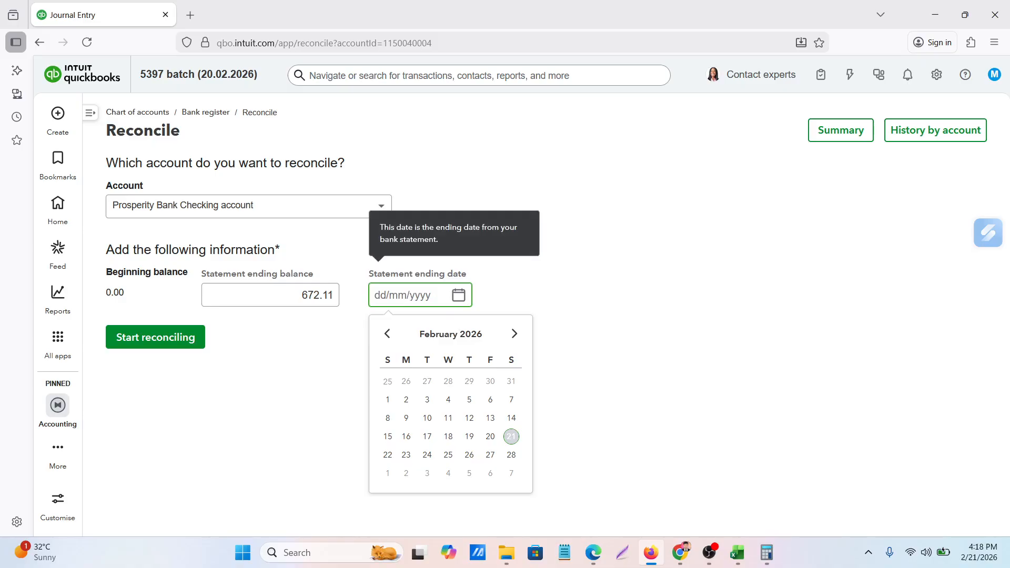
{"action": "left_click", "coordinate": [657, 402]}
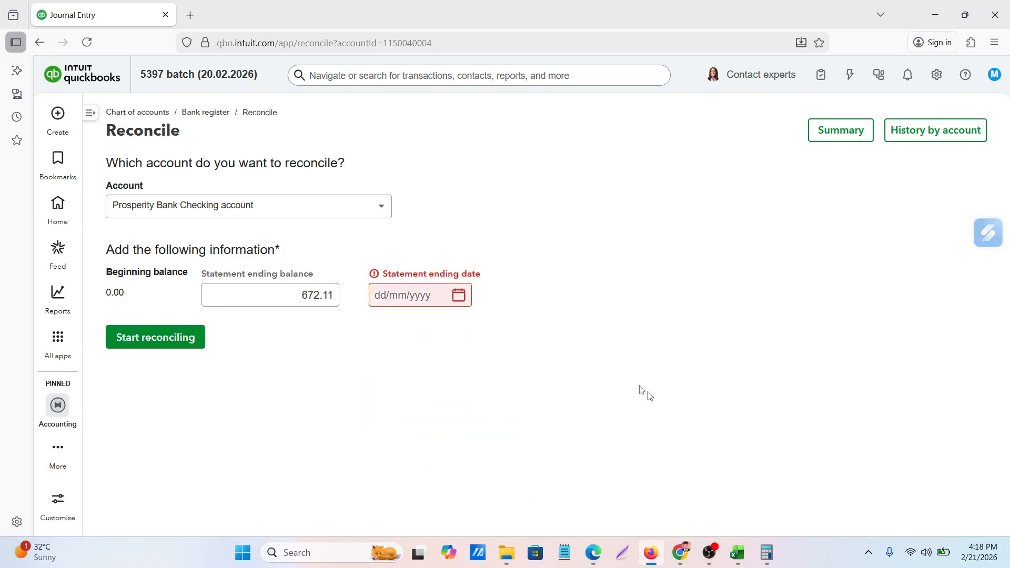
{"action": "left_click", "coordinate": [459, 296]}
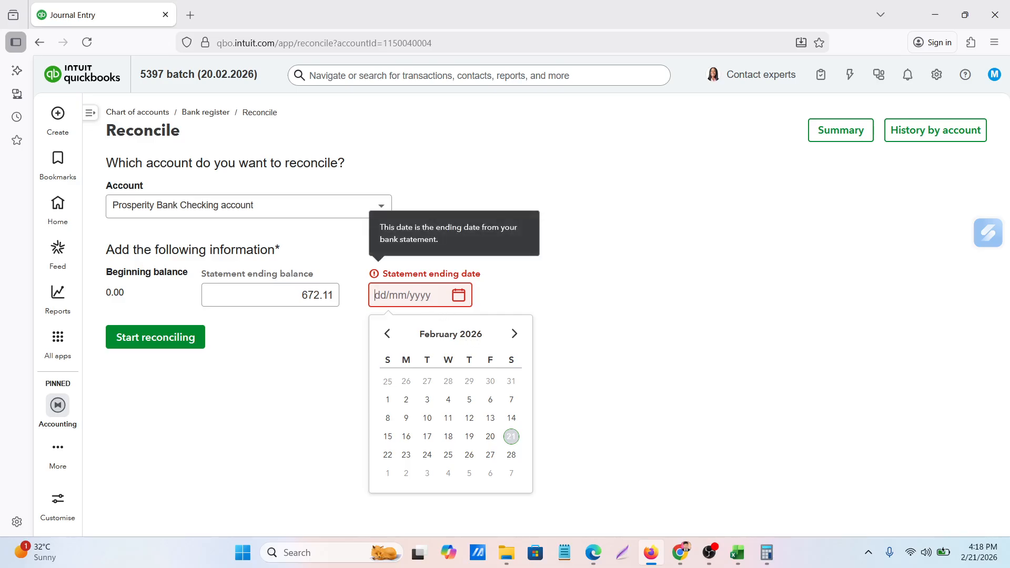
{"action": "type", "text": "31/0"}
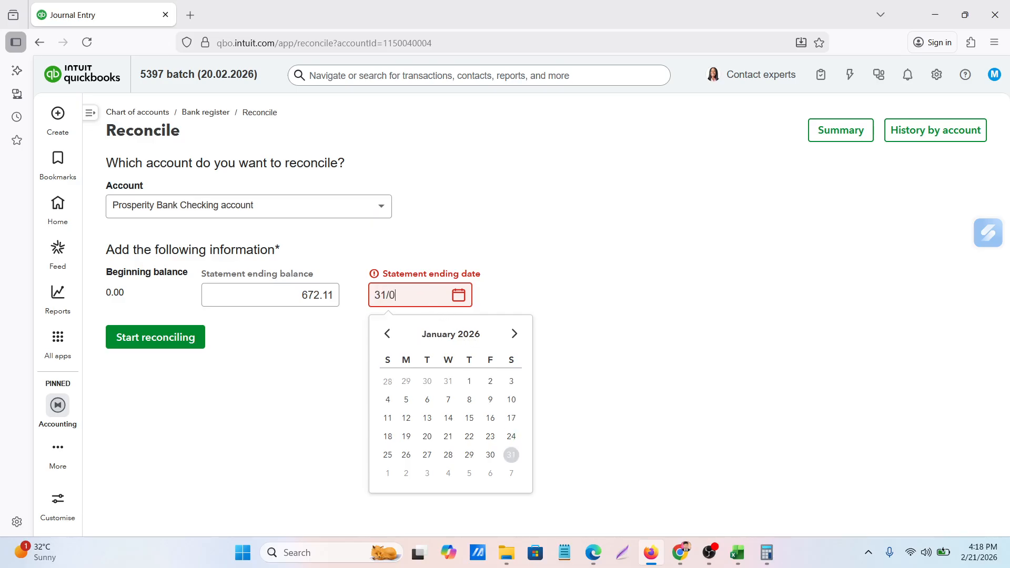
{"action": "type", "text": "1/20296"}
{"action": "key", "text": "BackSpace"}
{"action": "key", "text": "BackSpace"}
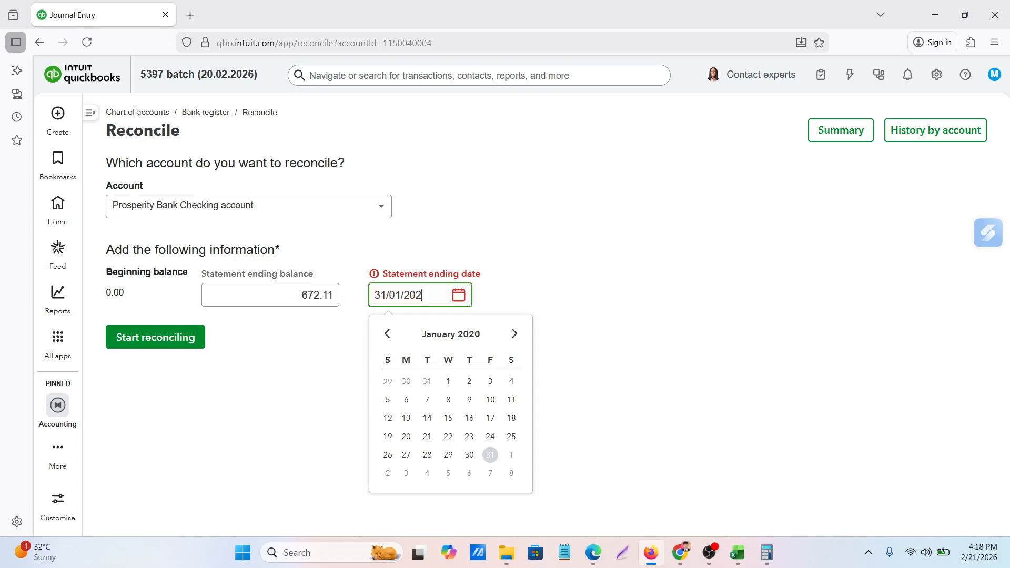
{"action": "type", "text": "3"}
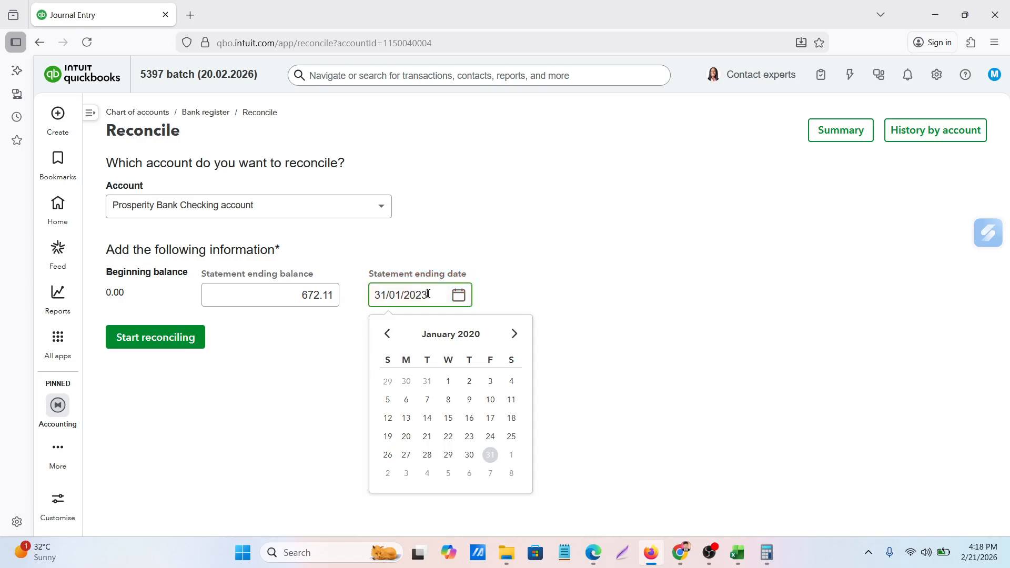
{"action": "left_click", "coordinate": [619, 270]}
{"action": "left_click", "coordinate": [393, 305]}
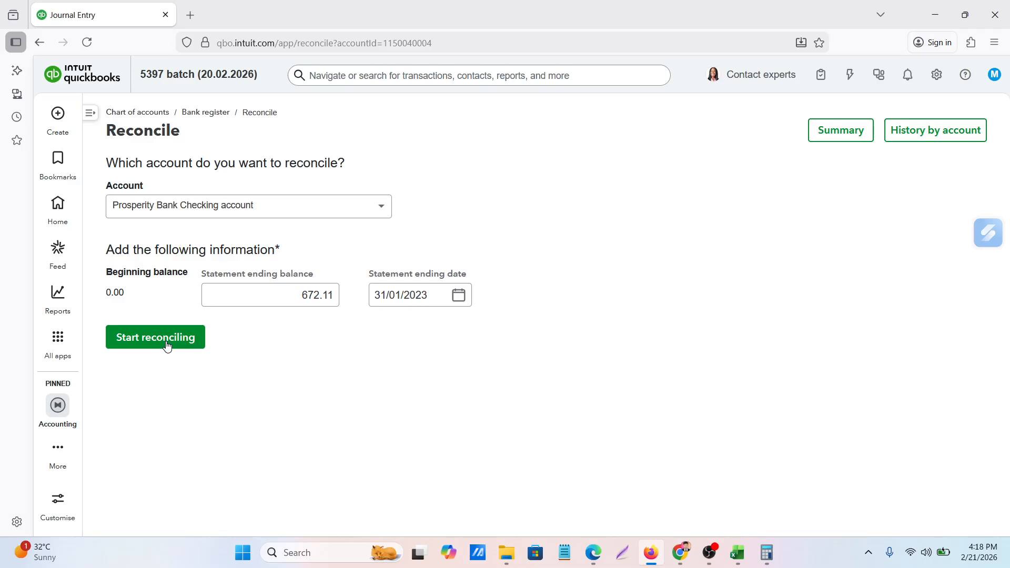
Start the reconciliation, check the listed transactions and the difference, and finish reconciling the Prosperity Bank Checking account
{"action": "left_click", "coordinate": [169, 347]}
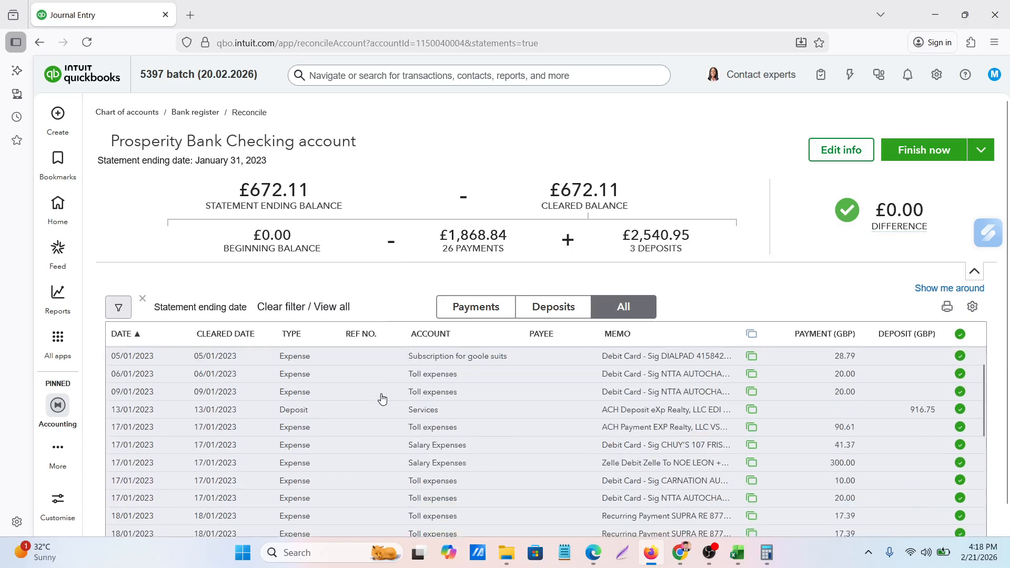
{"action": "scroll", "coordinate": [383, 398], "scroll_direction": "up", "scroll_amount": 3}
{"action": "mouse_move", "coordinate": [891, 213]}
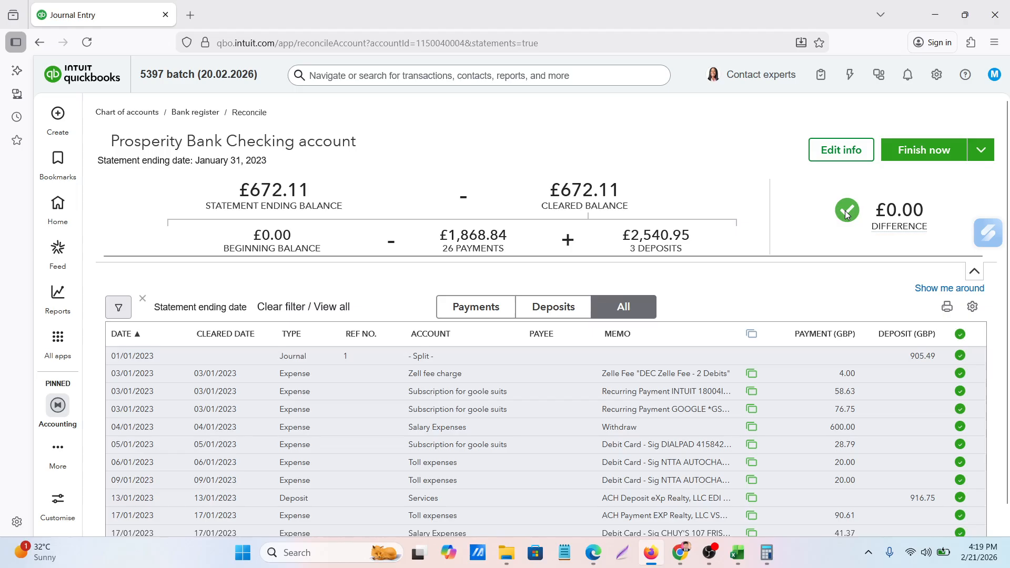
{"action": "left_click", "coordinate": [930, 149]}
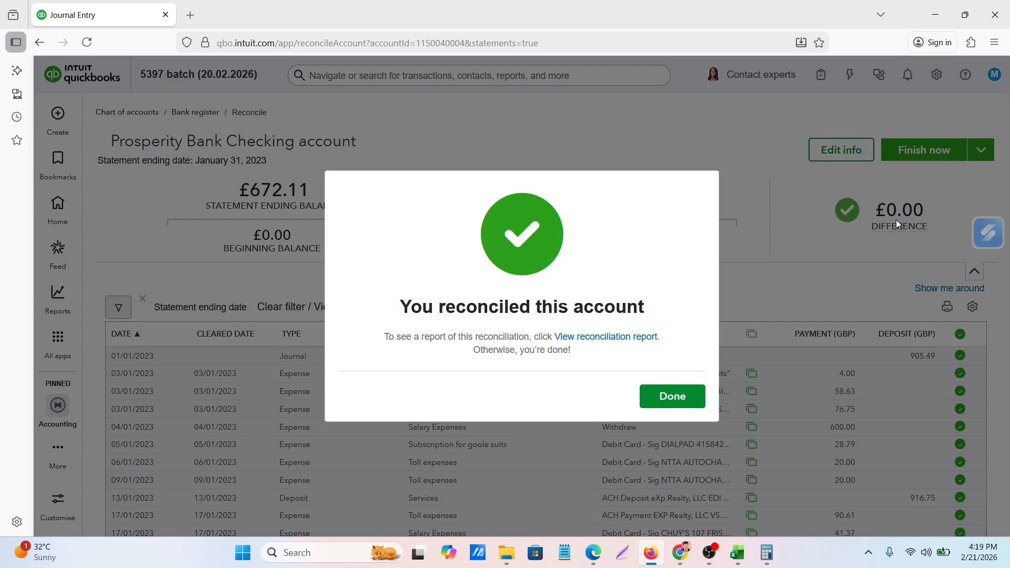
{"action": "left_click", "coordinate": [673, 397]}
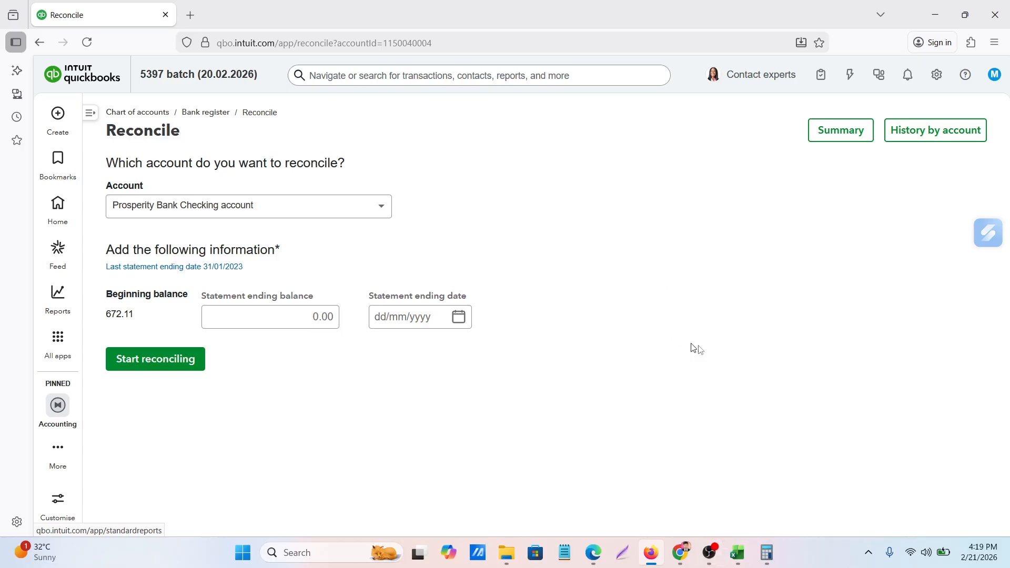
Switch to the Google Meet call in Chrome, leave the meeting, and bring up the OBS window
{"action": "mouse_move", "coordinate": [687, 559]}
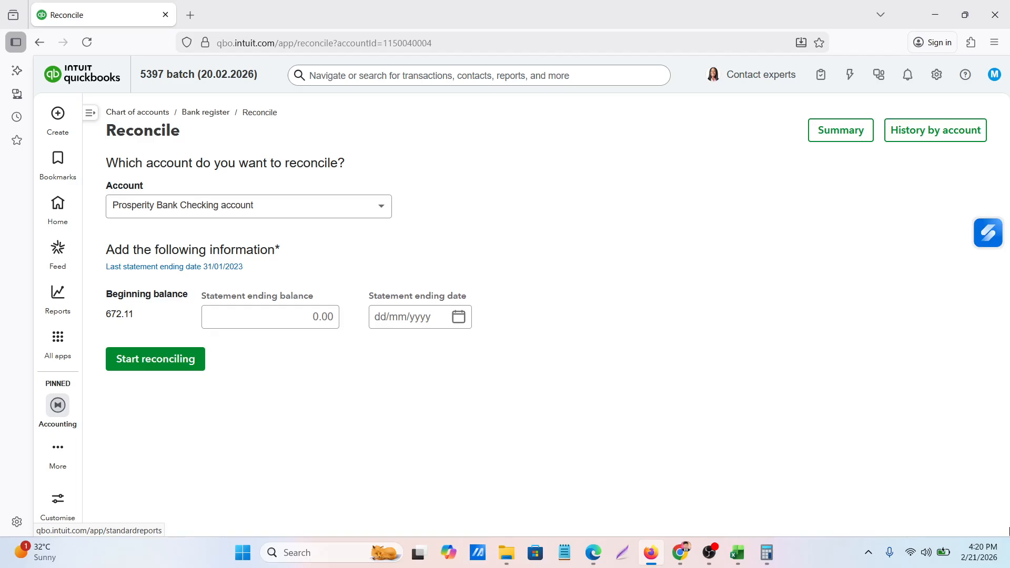
{"action": "left_click", "coordinate": [674, 562]}
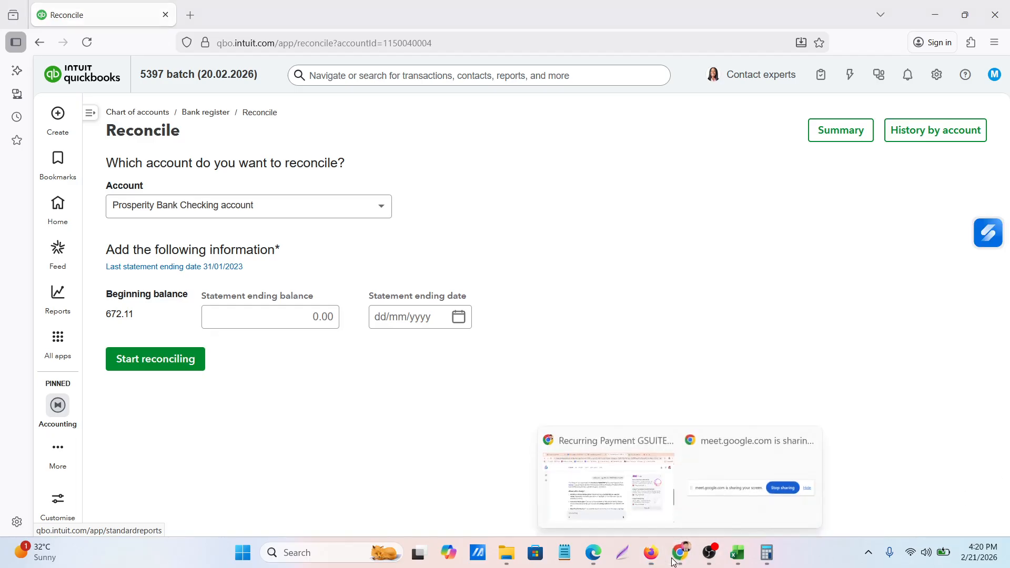
{"action": "left_click", "coordinate": [626, 510]}
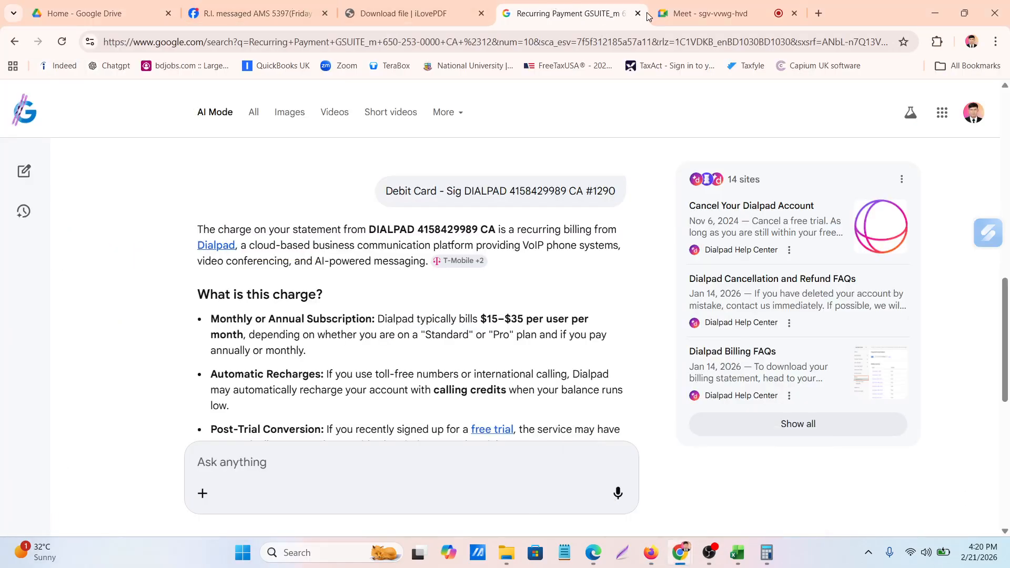
{"action": "left_click", "coordinate": [698, 16]}
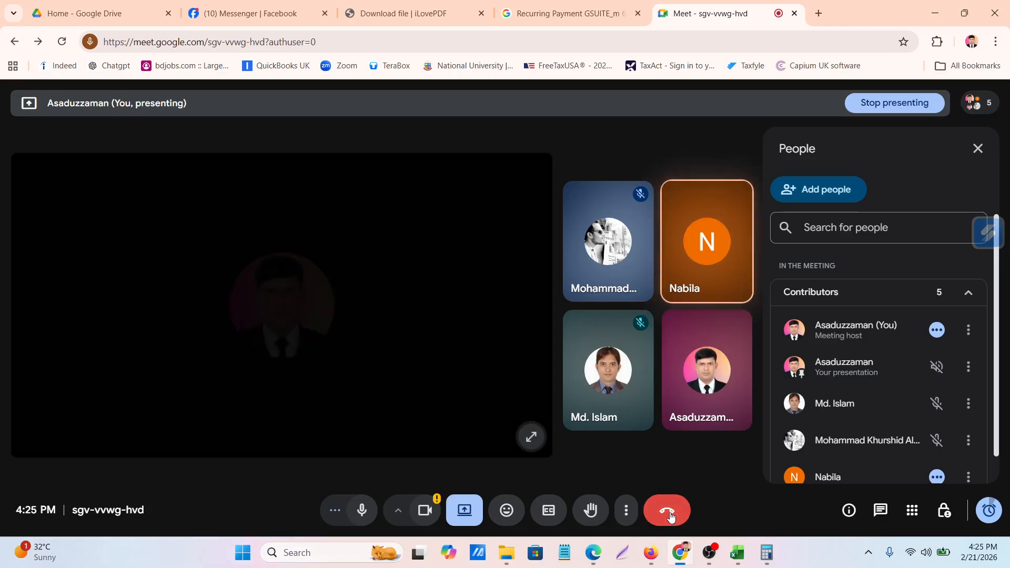
{"action": "left_click", "coordinate": [669, 513]}
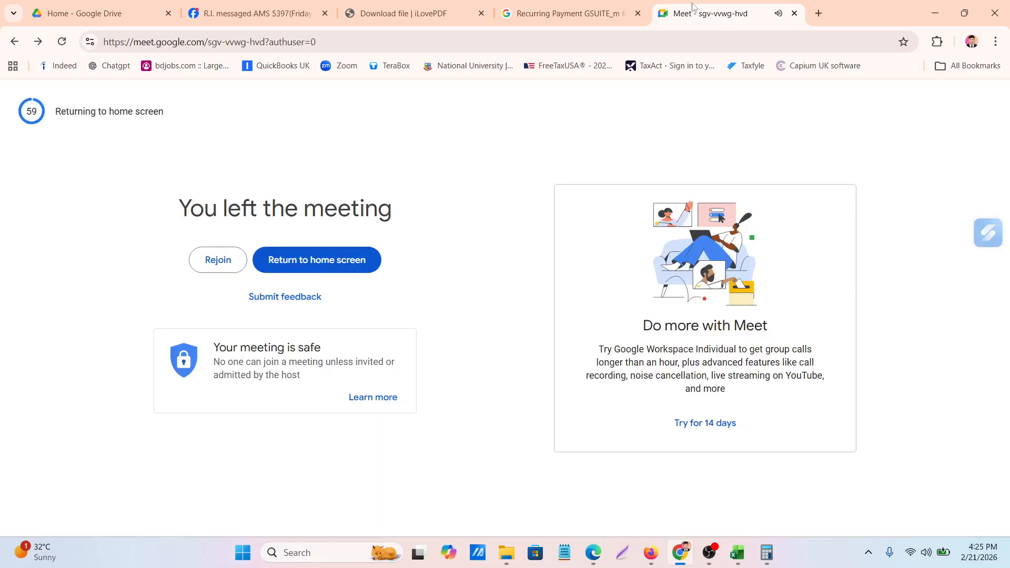
{"action": "left_click", "coordinate": [709, 553]}
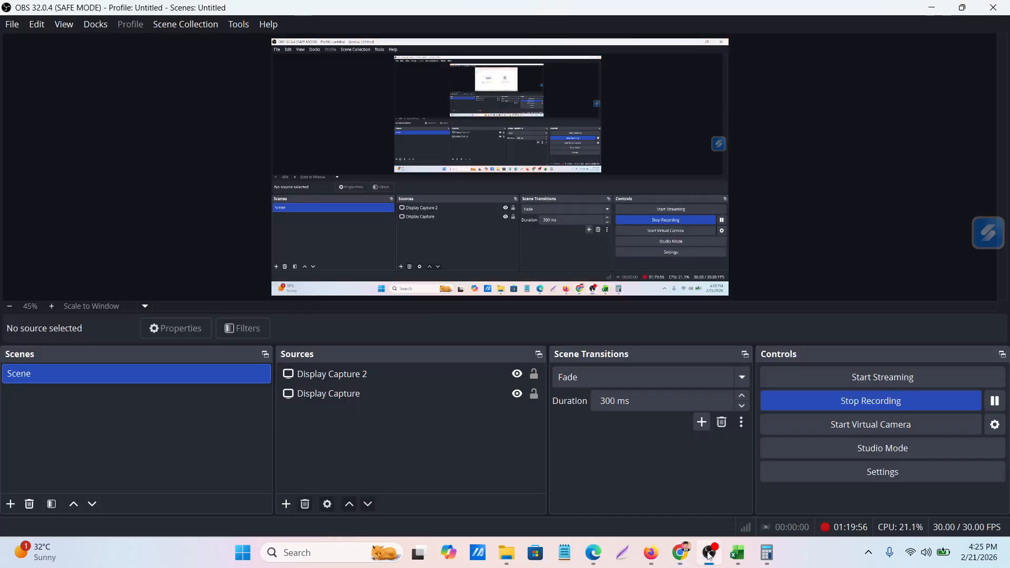